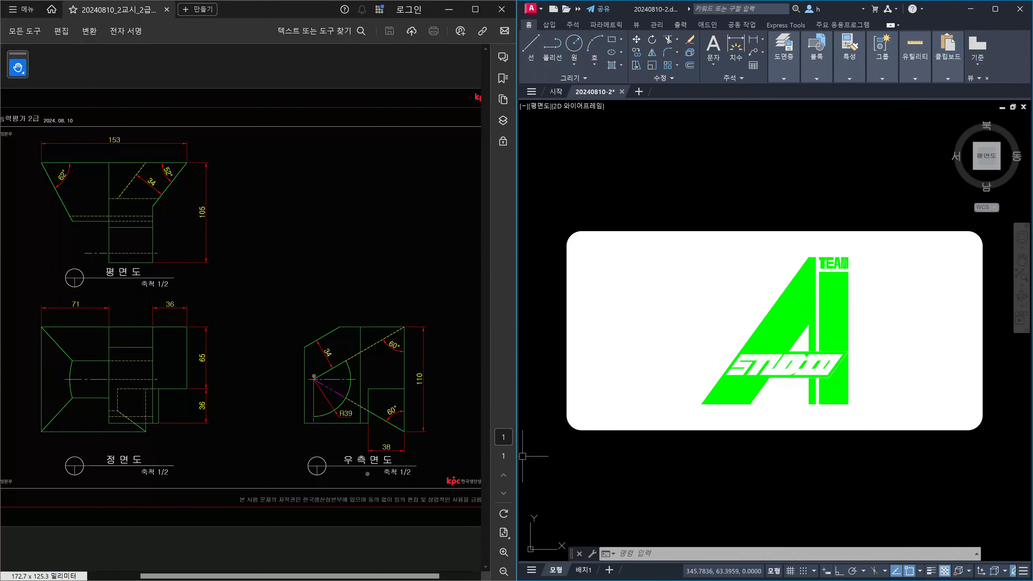
Examine the triangular profile with two 60° angles in the right side view and its leftward extent in the top and front views
mouse_move(314, 379)
mouse_down()
mouse_move(406, 328)
mouse_move(404, 432)
mouse_move(313, 377)
mouse_up()
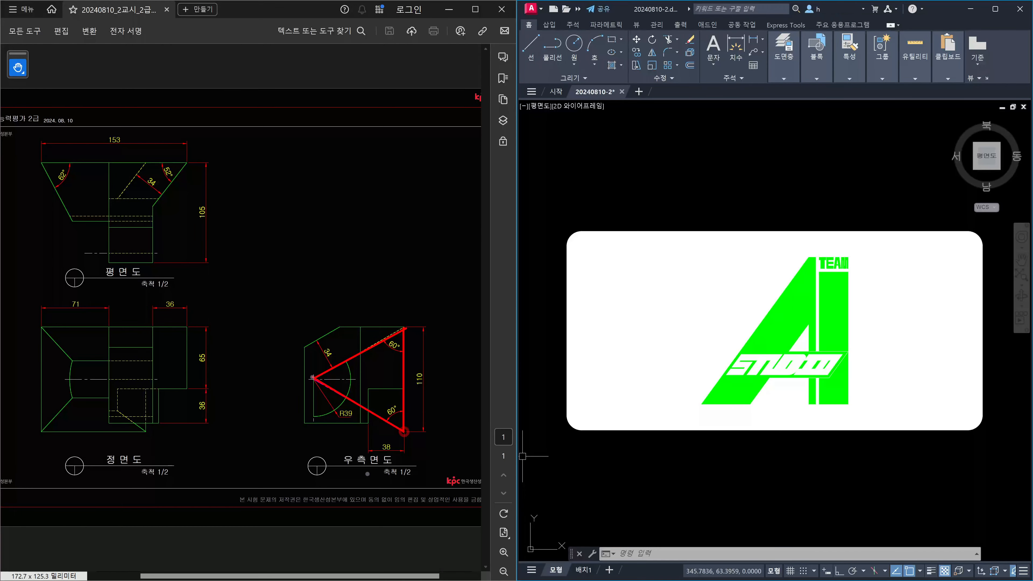
mouse_move(442, 310)
mouse_down()
mouse_move(412, 352)
mouse_move(426, 348)
mouse_up()
drag(110, 163, 108, 261)
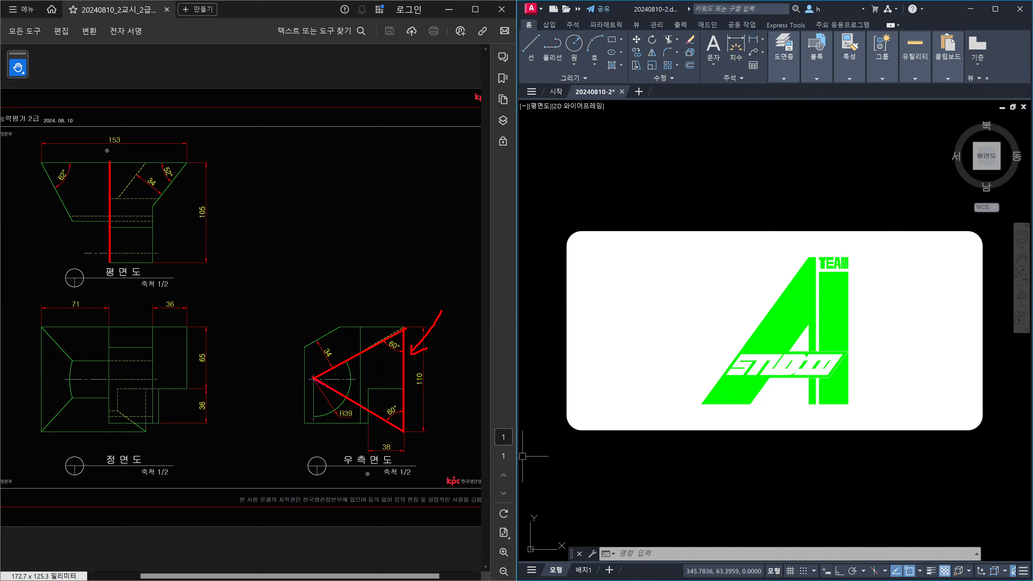
mouse_move(106, 152)
mouse_down()
mouse_move(78, 150)
mouse_move(95, 160)
mouse_up()
drag(109, 327, 109, 422)
drag(100, 295, 68, 295)
drag(68, 288, 81, 305)
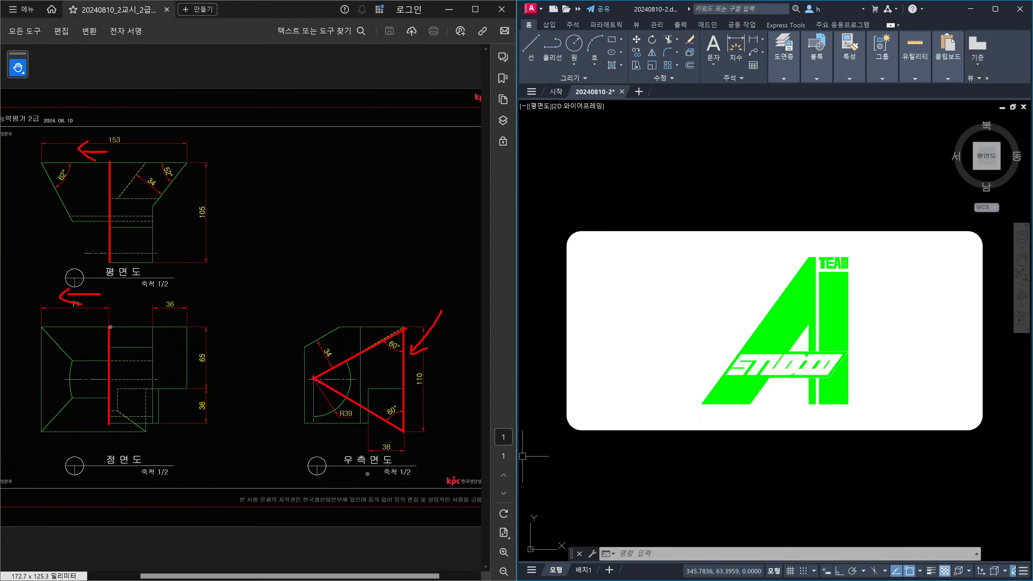
mouse_move(110, 327)
mouse_down()
mouse_move(43, 327)
mouse_move(41, 437)
mouse_move(108, 432)
mouse_up()
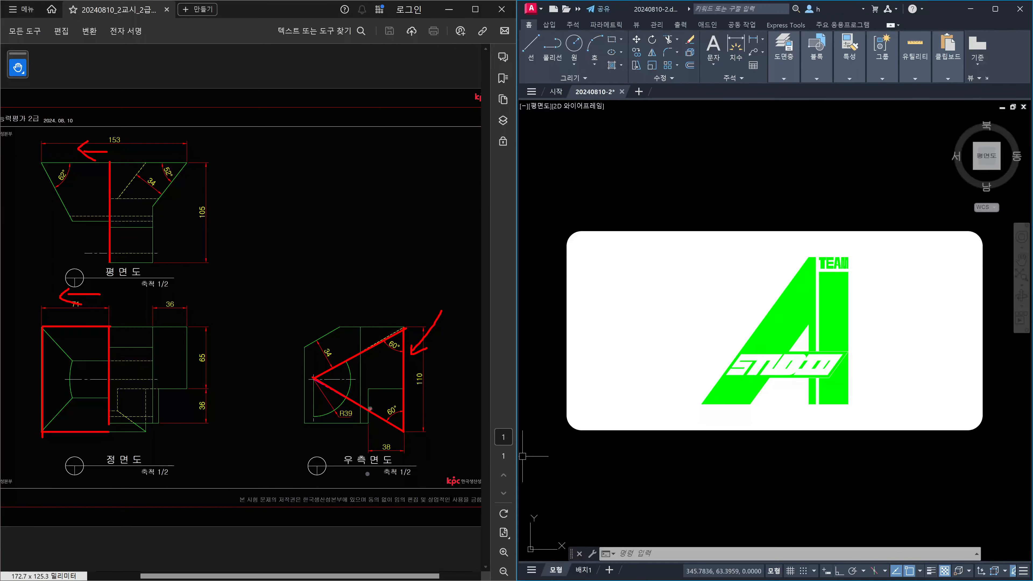
Examine the notch in the right side view, the body's rightward extent in the front view and its 62° sloped side in the top view
mouse_move(369, 409)
mouse_down()
mouse_move(369, 388)
mouse_move(403, 388)
mouse_up()
mouse_move(119, 444)
mouse_down()
mouse_move(154, 440)
mouse_move(147, 433)
mouse_up()
mouse_move(146, 429)
mouse_down()
mouse_move(145, 325)
mouse_move(136, 326)
mouse_move(146, 327)
mouse_up()
mouse_move(364, 289)
mouse_down()
mouse_move(346, 324)
mouse_move(369, 307)
mouse_up()
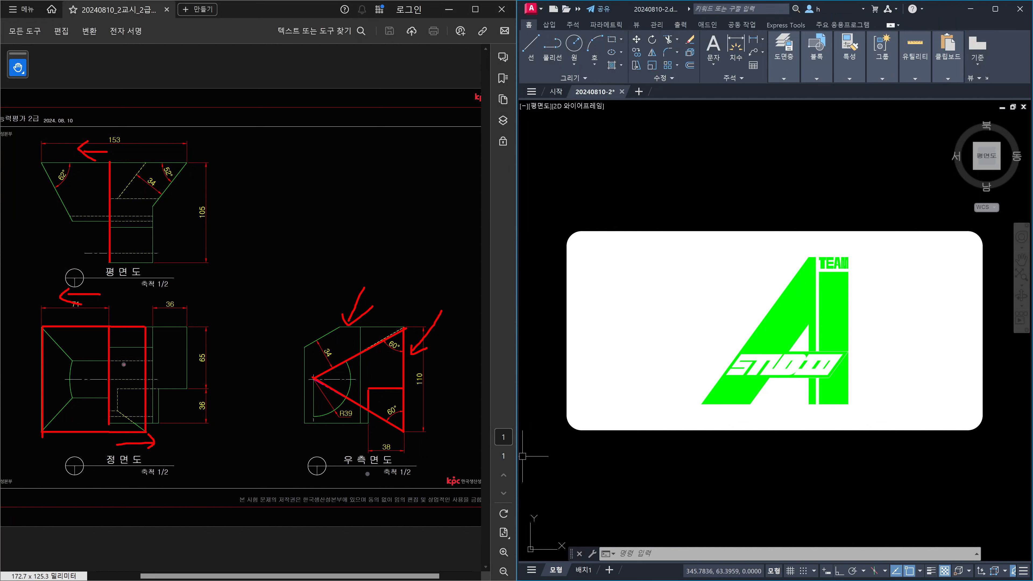
drag(130, 334, 110, 373)
drag(38, 165, 110, 165)
drag(312, 360, 317, 365)
drag(41, 162, 74, 221)
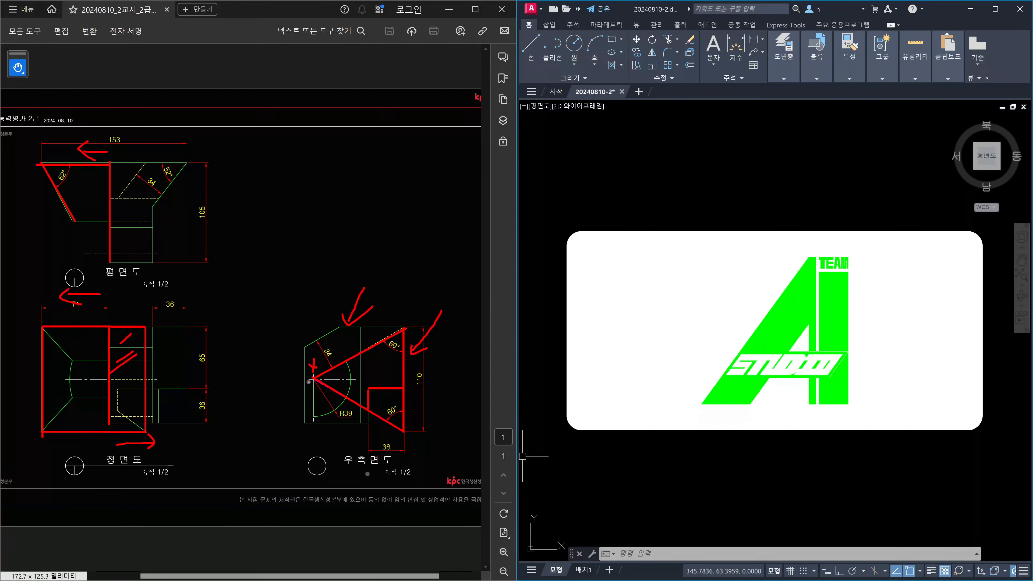
Examine the R39 sector profile in the right side view and trace the main body's outline across all three views
mouse_move(314, 378)
mouse_down()
mouse_move(315, 416)
mouse_move(335, 411)
mouse_move(318, 420)
mouse_move(347, 396)
mouse_move(344, 367)
mouse_move(319, 376)
mouse_move(347, 361)
mouse_up()
mouse_move(172, 241)
mouse_down()
mouse_move(65, 236)
mouse_move(70, 230)
mouse_move(79, 248)
mouse_up()
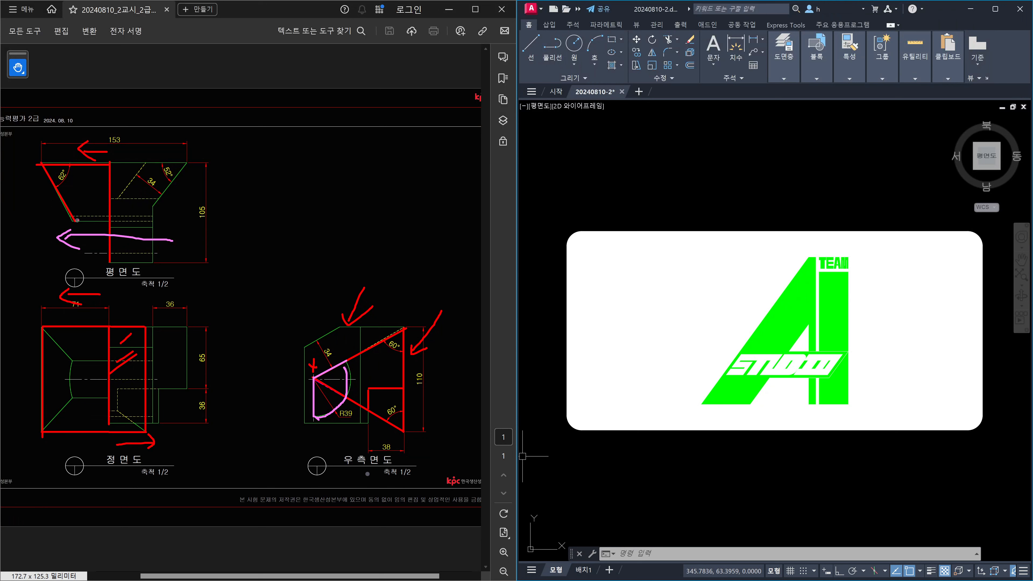
drag(74, 220, 109, 221)
mouse_move(110, 161)
mouse_down()
mouse_move(145, 162)
mouse_move(115, 199)
mouse_up()
mouse_move(405, 328)
mouse_down()
mouse_move(338, 328)
mouse_move(305, 348)
mouse_move(303, 425)
mouse_move(373, 424)
mouse_move(371, 389)
mouse_move(405, 389)
mouse_move(404, 324)
mouse_up()
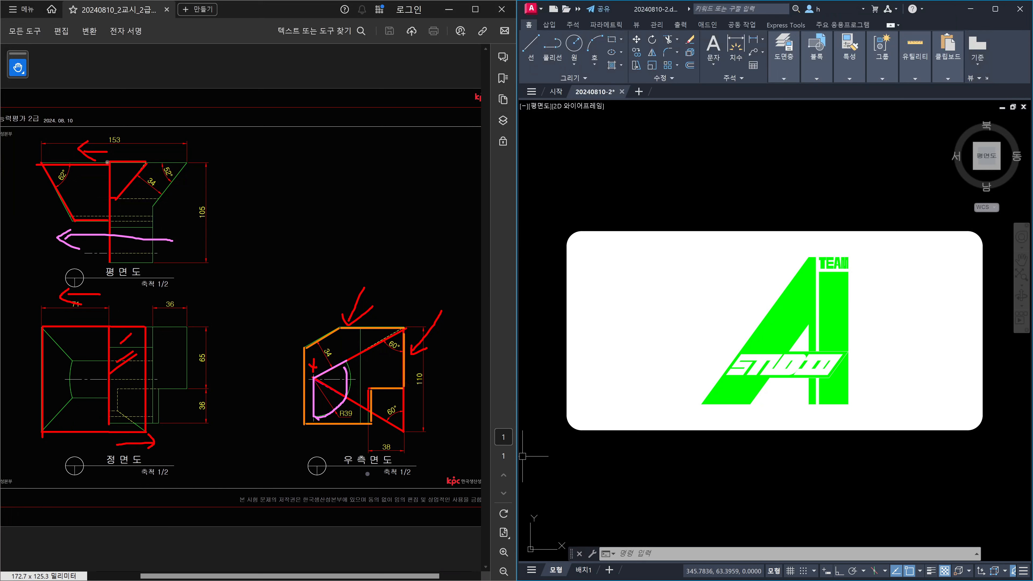
mouse_move(114, 162)
mouse_down()
mouse_move(186, 162)
mouse_move(150, 208)
mouse_move(152, 264)
mouse_move(140, 264)
mouse_move(153, 263)
mouse_move(109, 198)
mouse_move(109, 155)
mouse_up()
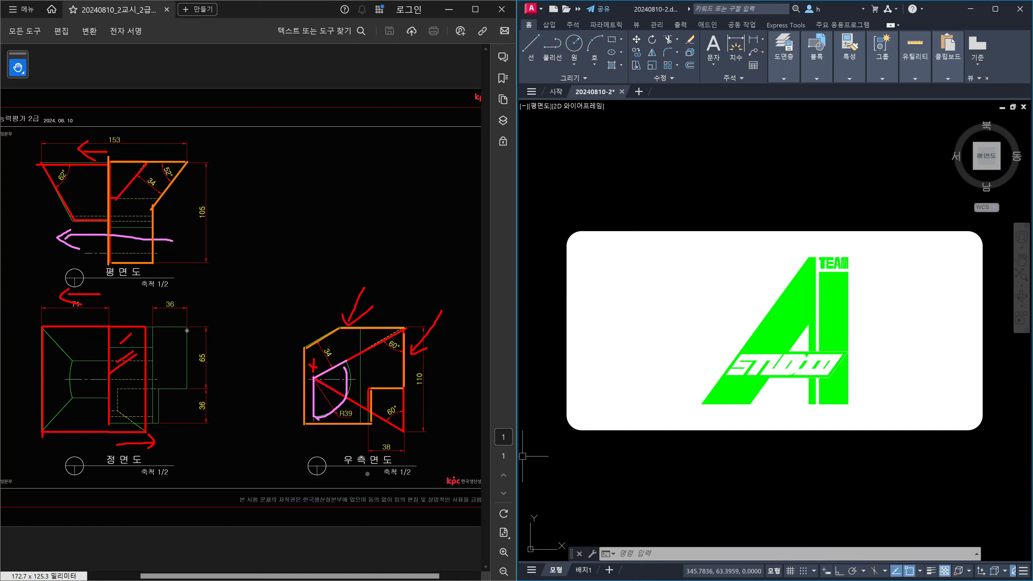
mouse_move(107, 325)
mouse_down()
mouse_move(187, 329)
mouse_move(189, 388)
mouse_move(149, 387)
mouse_move(156, 420)
mouse_move(108, 423)
mouse_move(109, 320)
mouse_up()
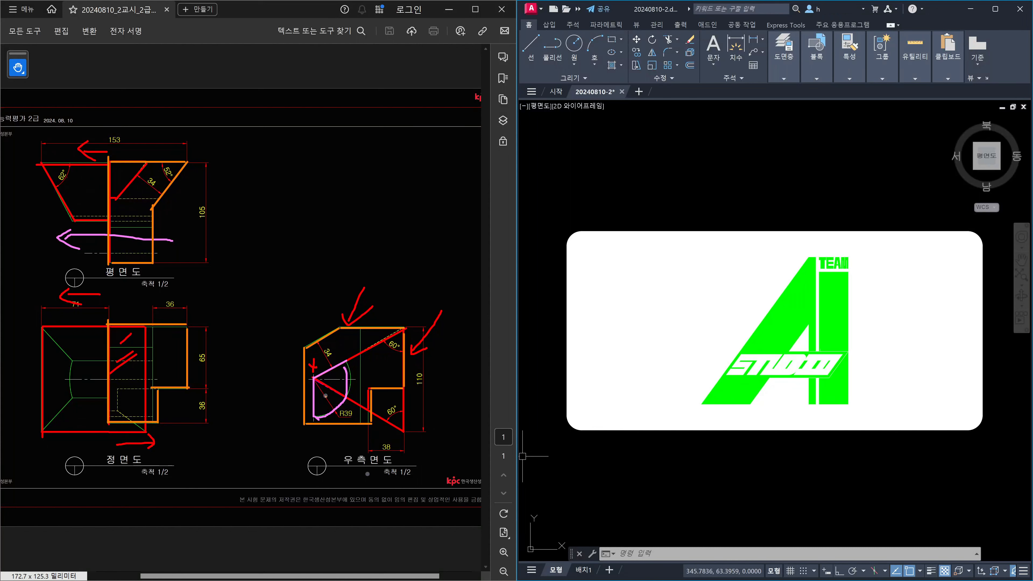
Examine how the R39 sector runs leftward through the front view and meets the sloped faces of the triangular part
drag(329, 373, 289, 413)
drag(350, 367, 342, 398)
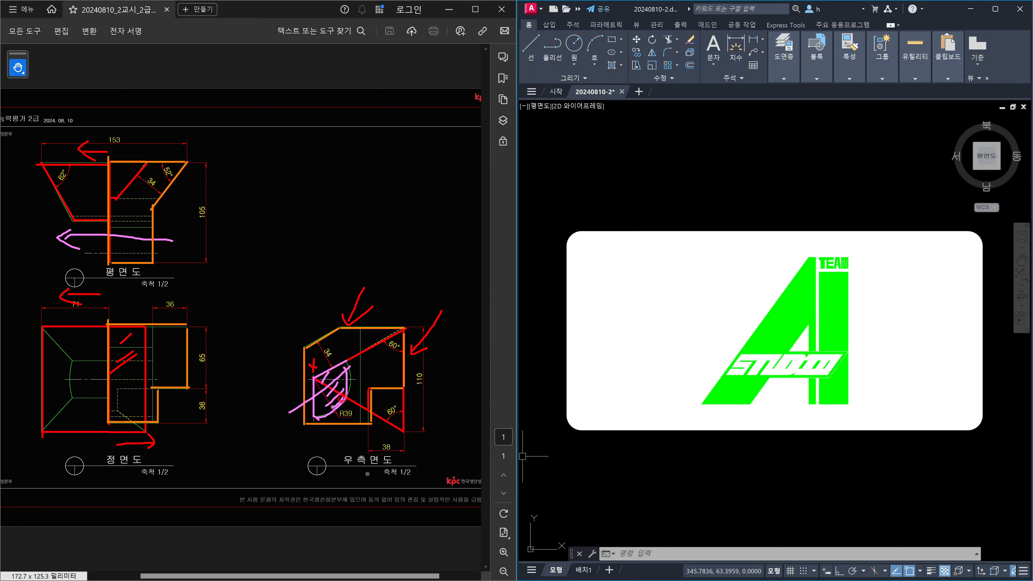
mouse_move(180, 382)
mouse_down()
mouse_move(77, 380)
mouse_move(90, 401)
mouse_up()
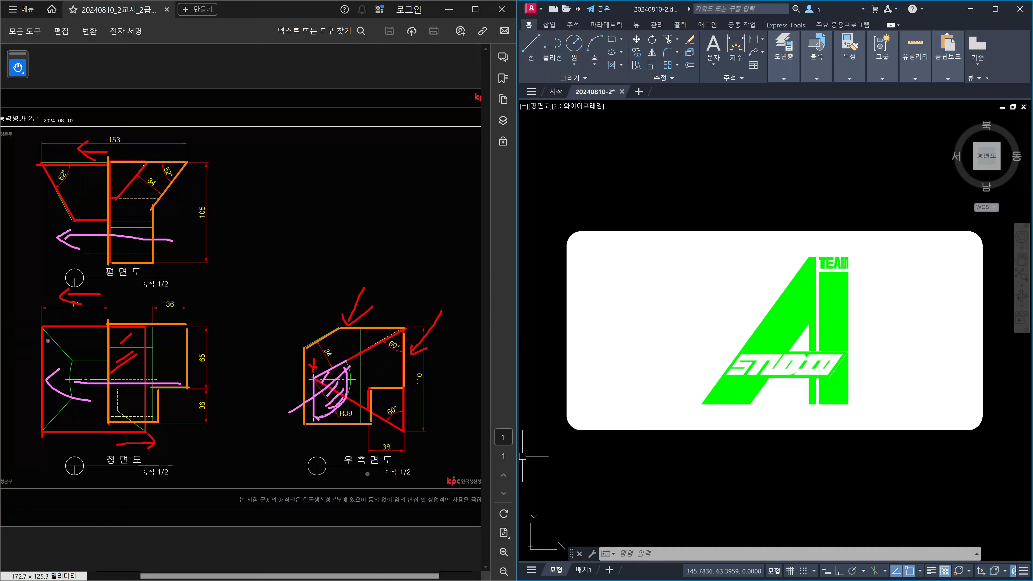
mouse_move(42, 325)
mouse_down()
mouse_move(92, 383)
mouse_move(42, 431)
mouse_up()
mouse_move(93, 383)
mouse_down()
mouse_move(108, 383)
mouse_move(64, 390)
mouse_move(97, 392)
mouse_move(96, 401)
mouse_up()
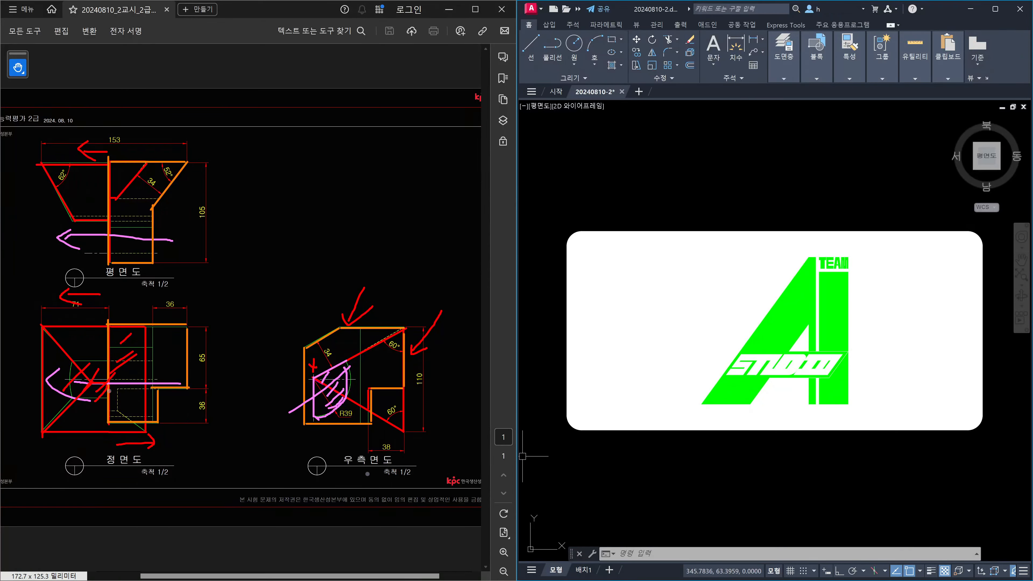
key(Escape)
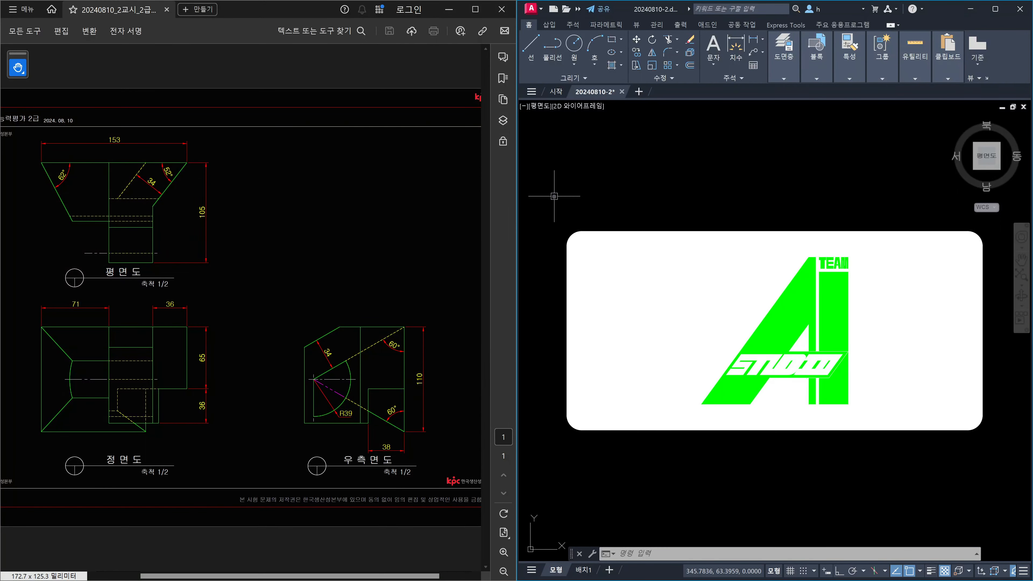
Delete the logo graphic from the AutoCAD drawing's model space
click(551, 208)
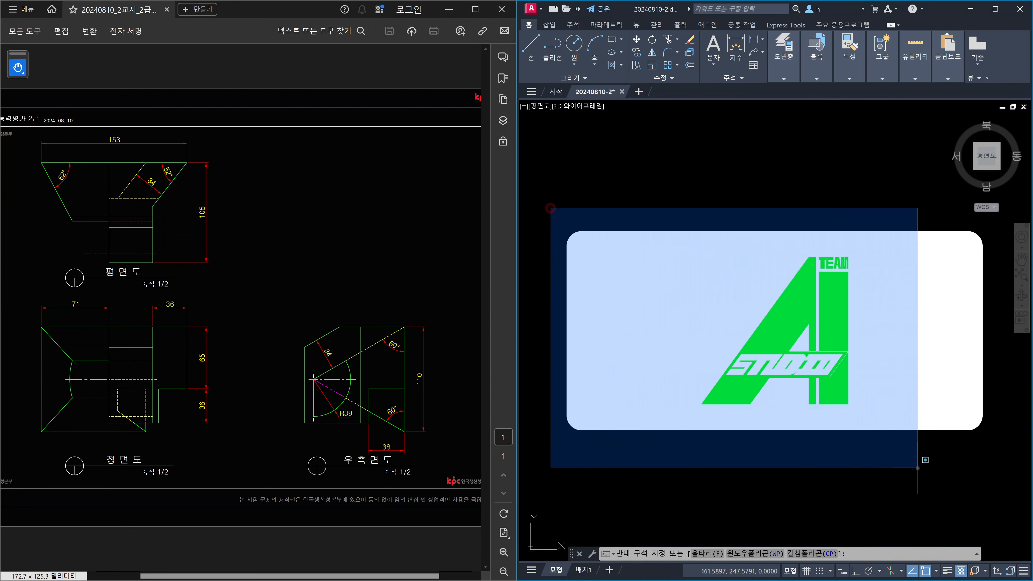
click(1010, 460)
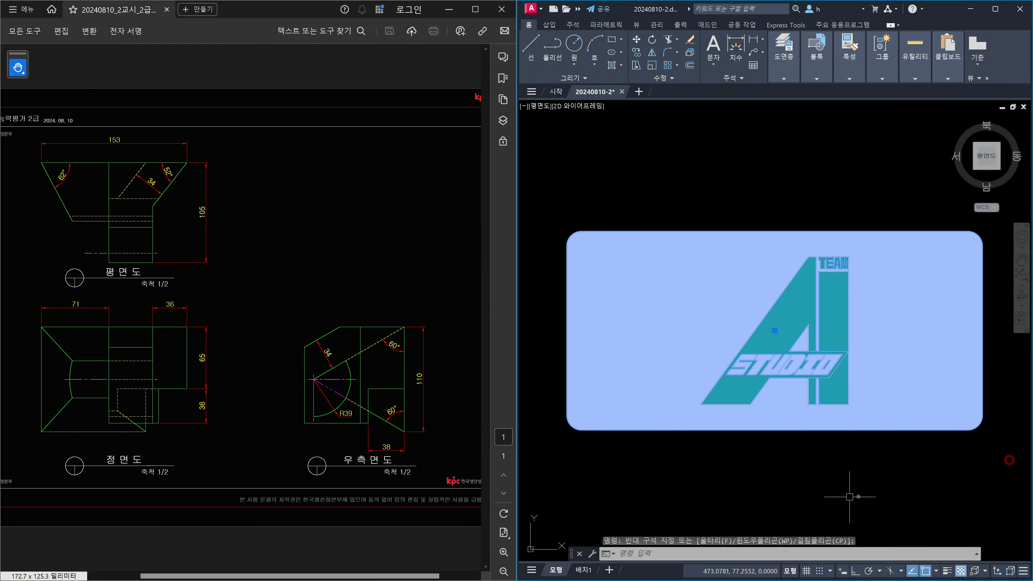
key(Delete)
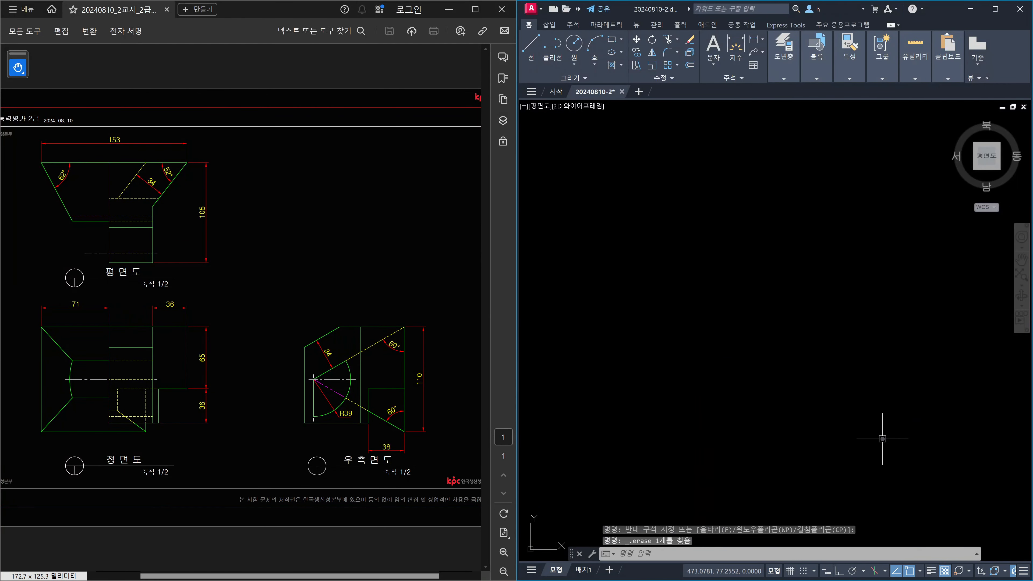
Open the layer manager and create two new layers named 외형선 and 숨은선
text(LA)
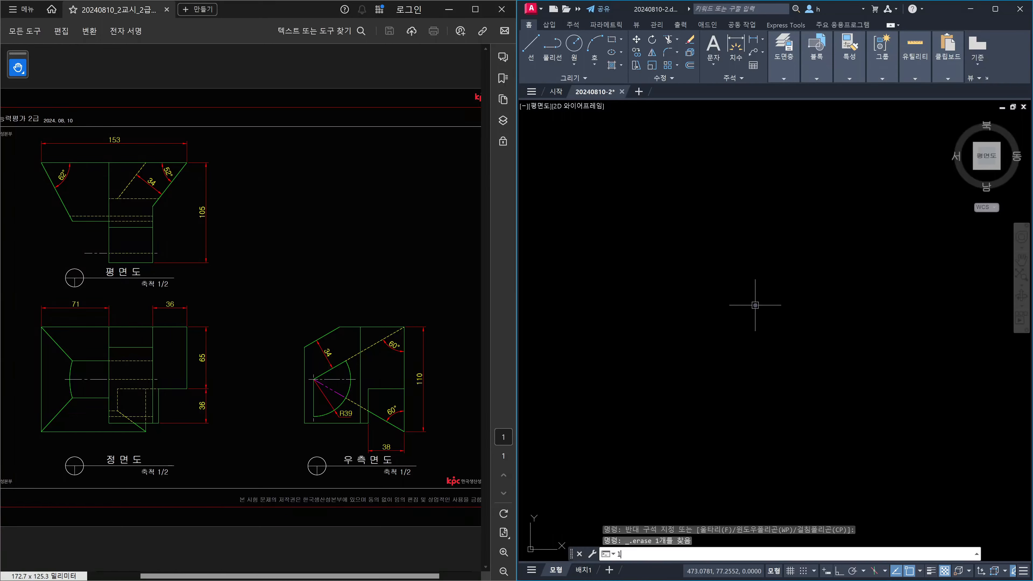
key(Return)
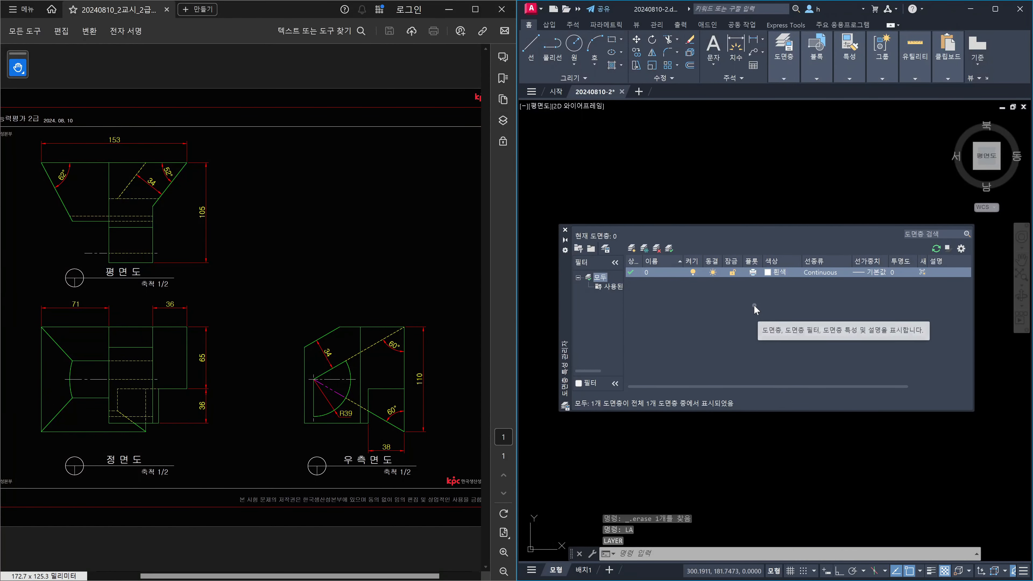
click(664, 273)
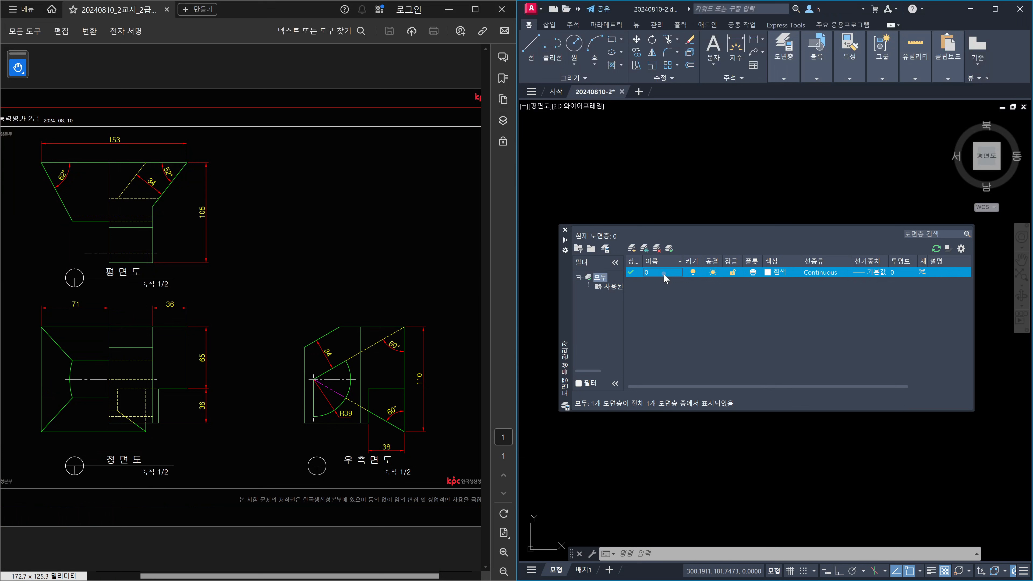
key(alt+n)
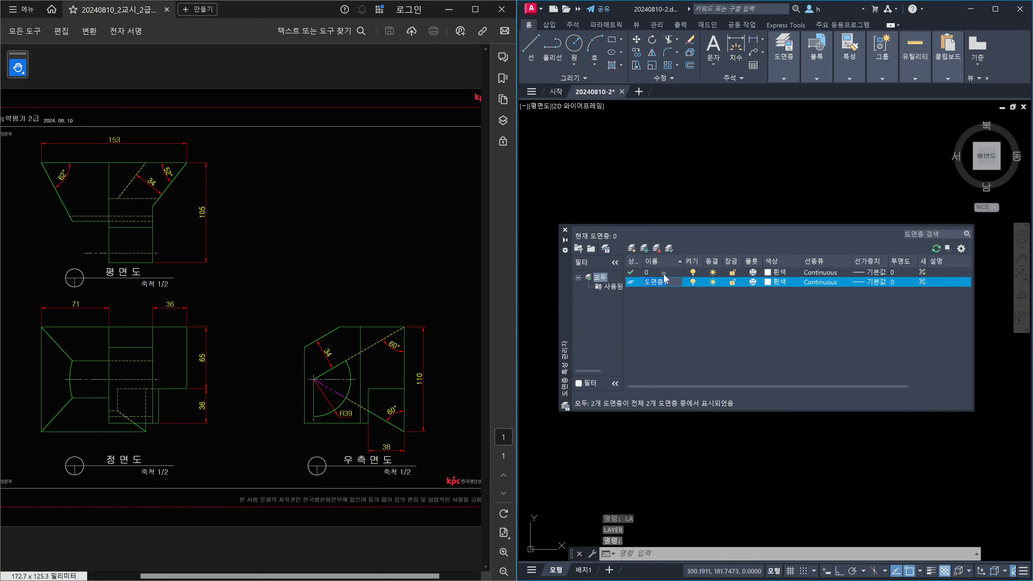
text(외형선)
key(Return)
key(alt+n)
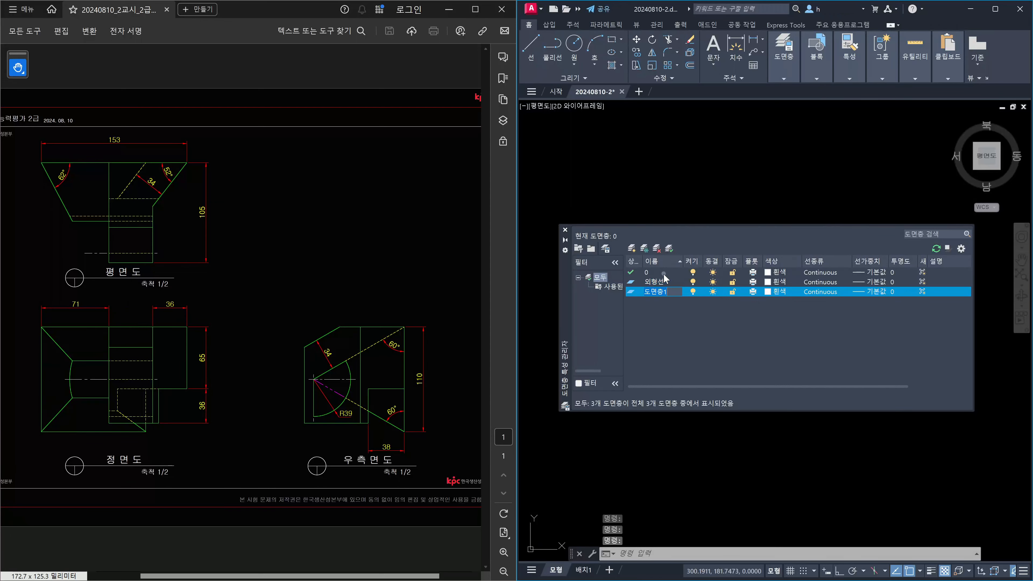
text(숨은서ㄴ)
key(Return)
Add two more layers named 중심선 and 가상선
key(alt+n)
text(중시)
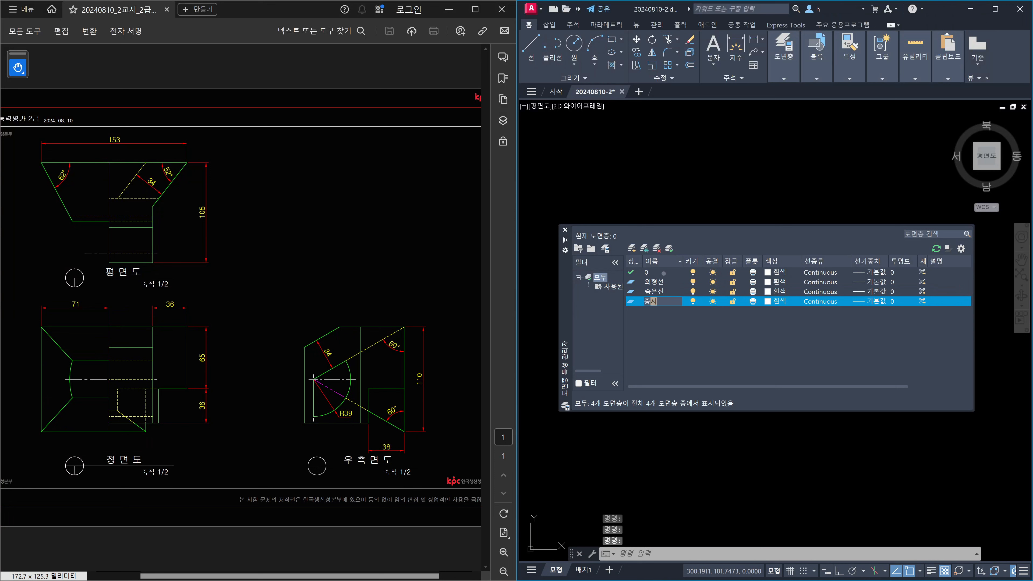
text(ㅁㅅ)
key(Return)
key(alt+n)
text(가상ㅅ)
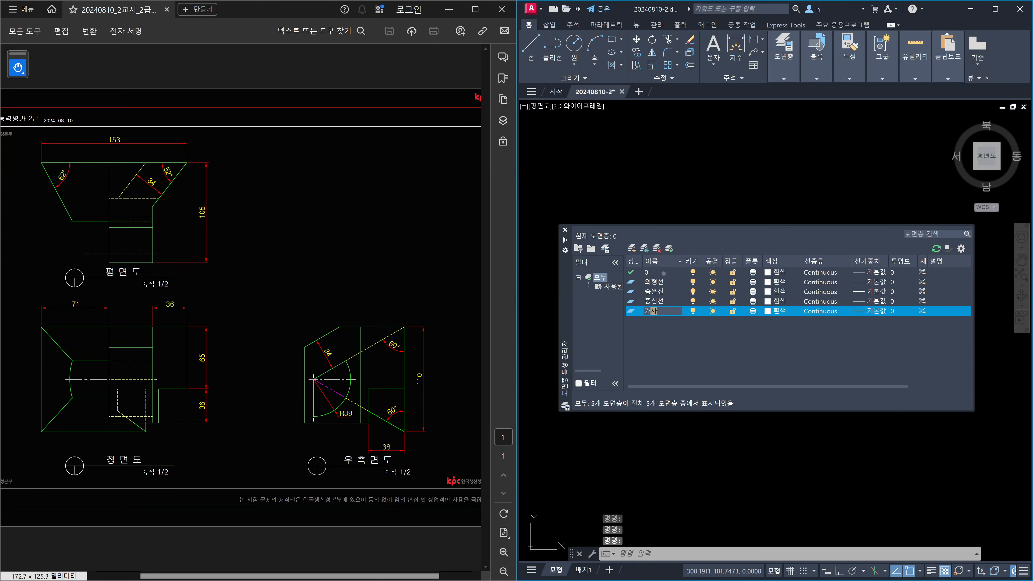
key(Return)
Add the layers 치수 and 문자 to the layer list
key(alt+n)
text(치수)
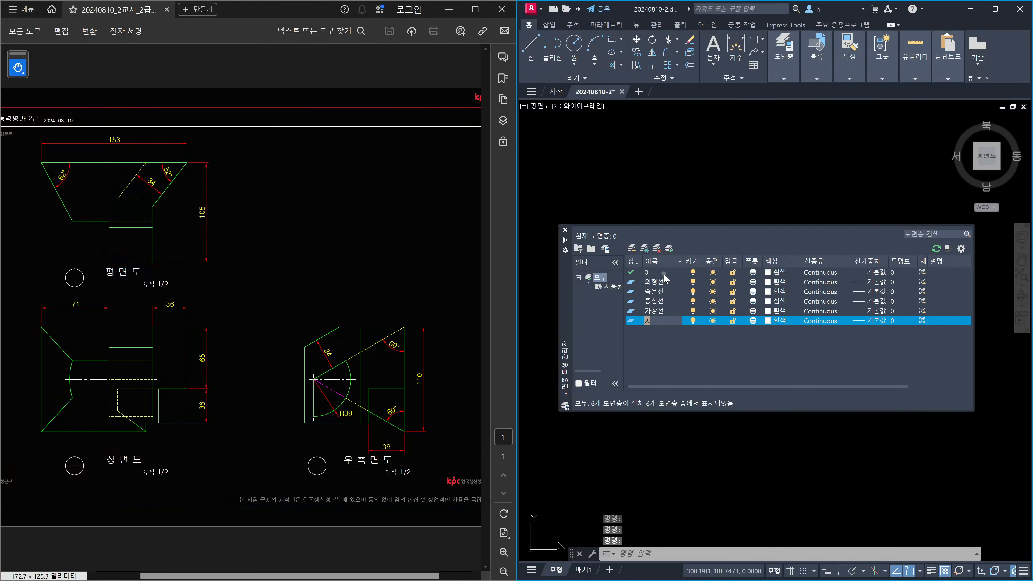
key(Return)
key(alt+n)
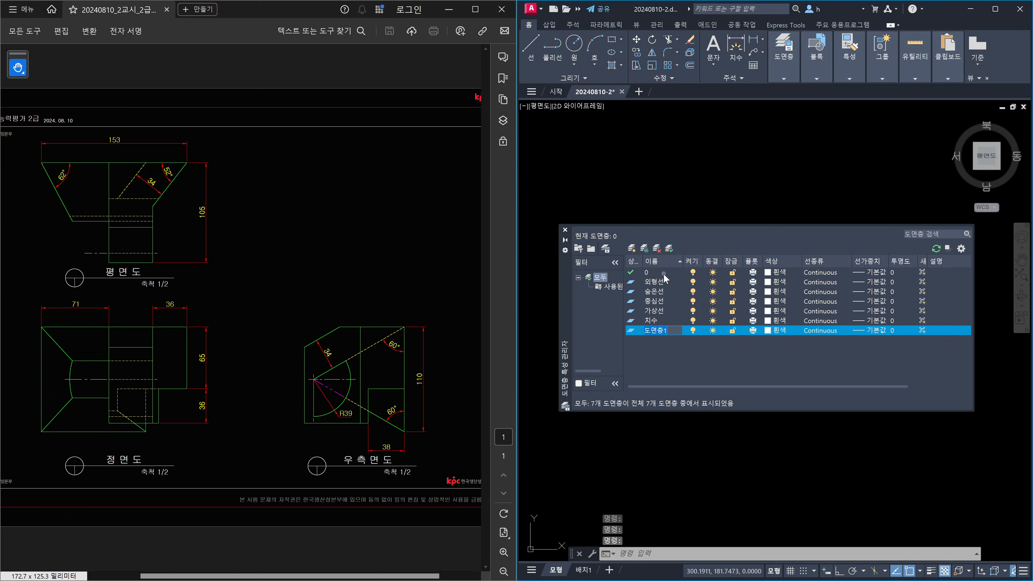
text(문자)
key(Return)
Add a layer named 뷰포트 for viewports
key(alt+n)
text(ㅂ)
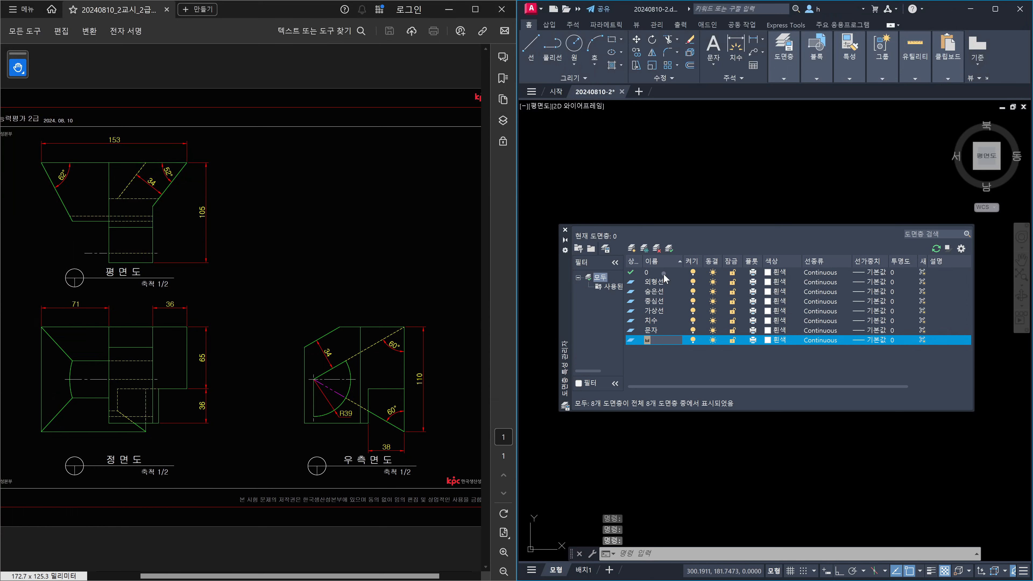
text(포트)
key(Return)
Set the 외형선 layer's color to green (3) and the 숨은선 layer's color to yellow (2)
click(768, 283)
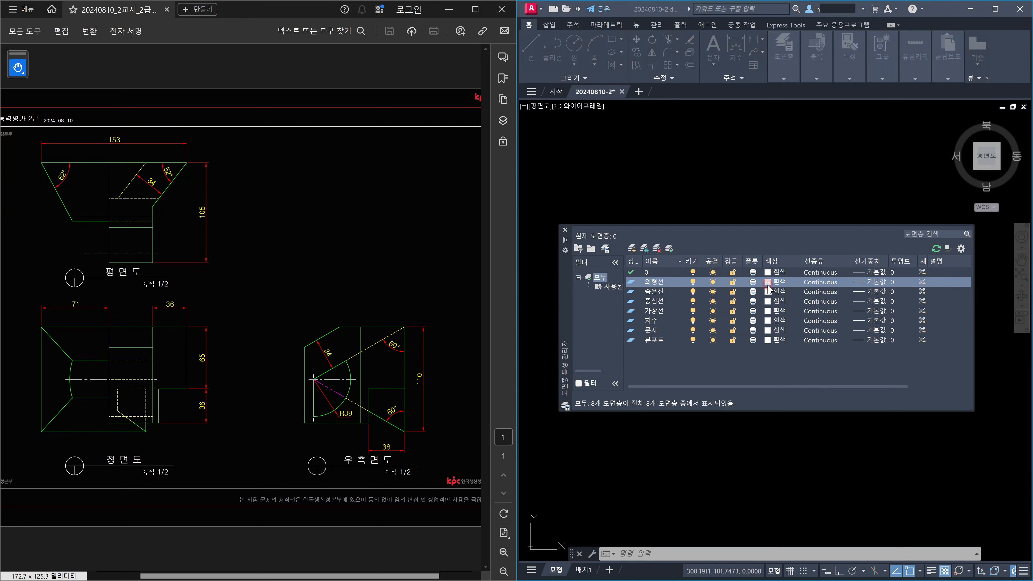
text(3)
key(Return)
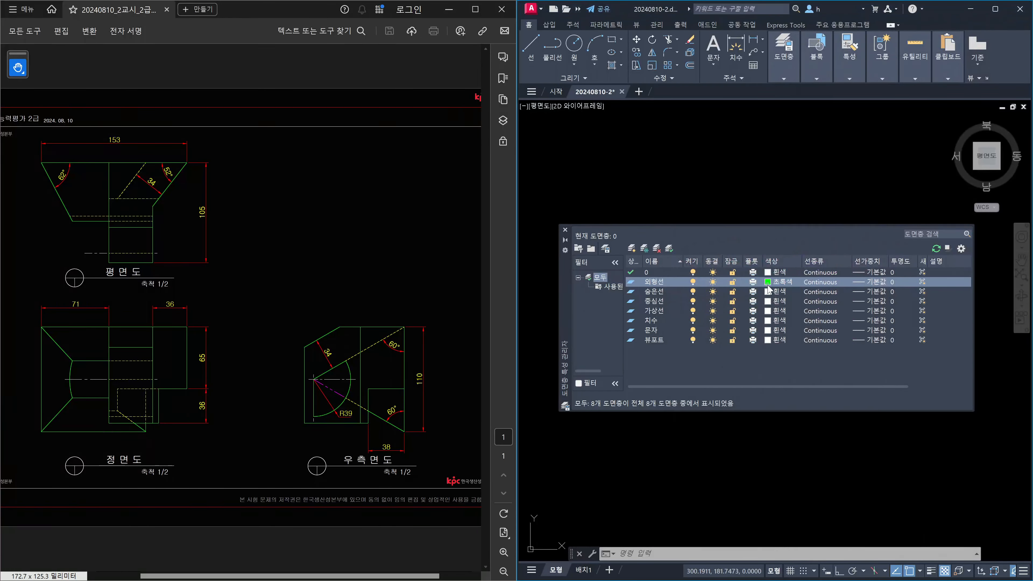
click(768, 292)
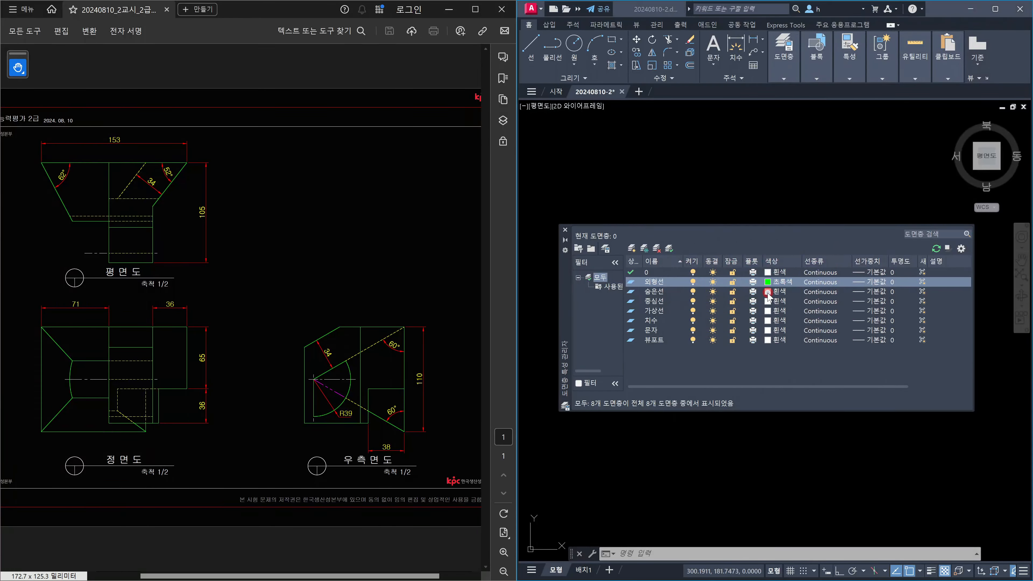
text(2)
key(Return)
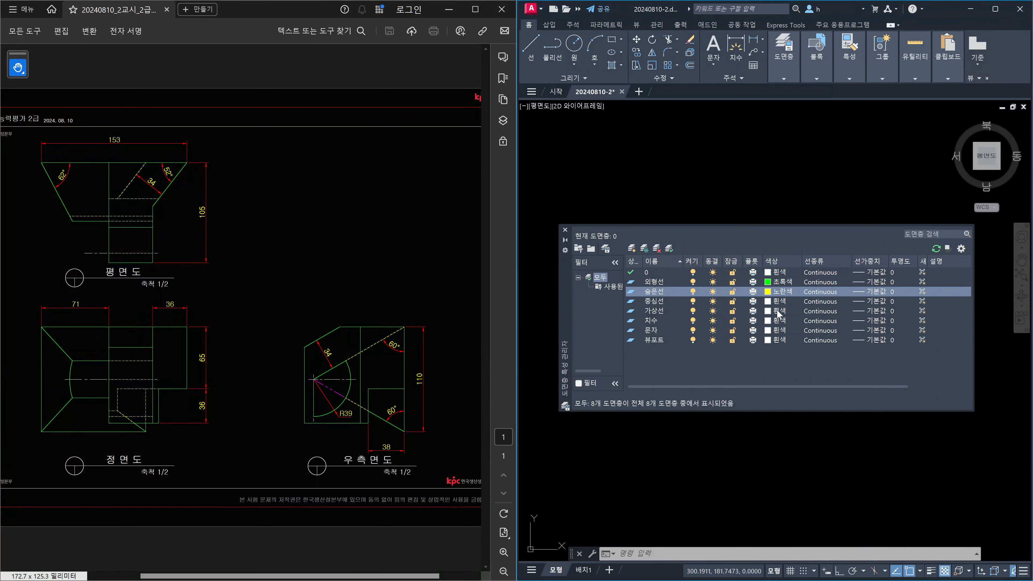
Set the 가상선 layer's color to magenta (6) and the 치수 layer's color to red (1)
click(768, 313)
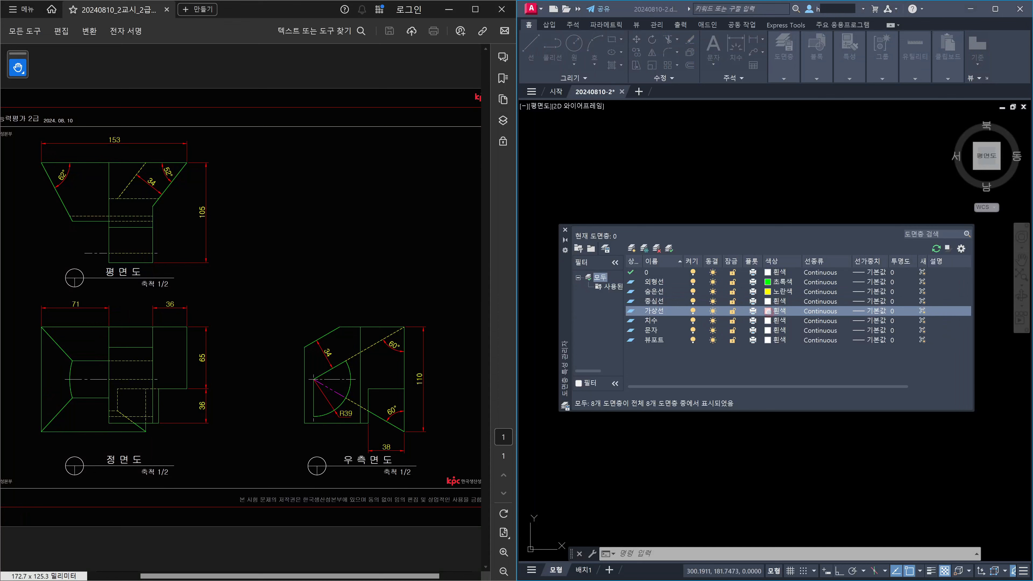
text(6)
key(Return)
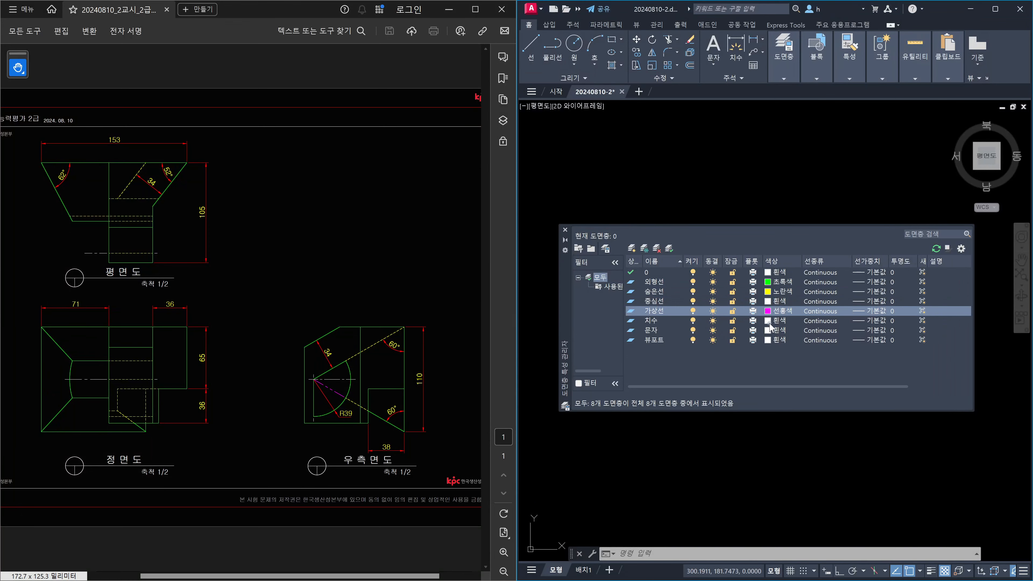
click(770, 323)
text(1)
key(Return)
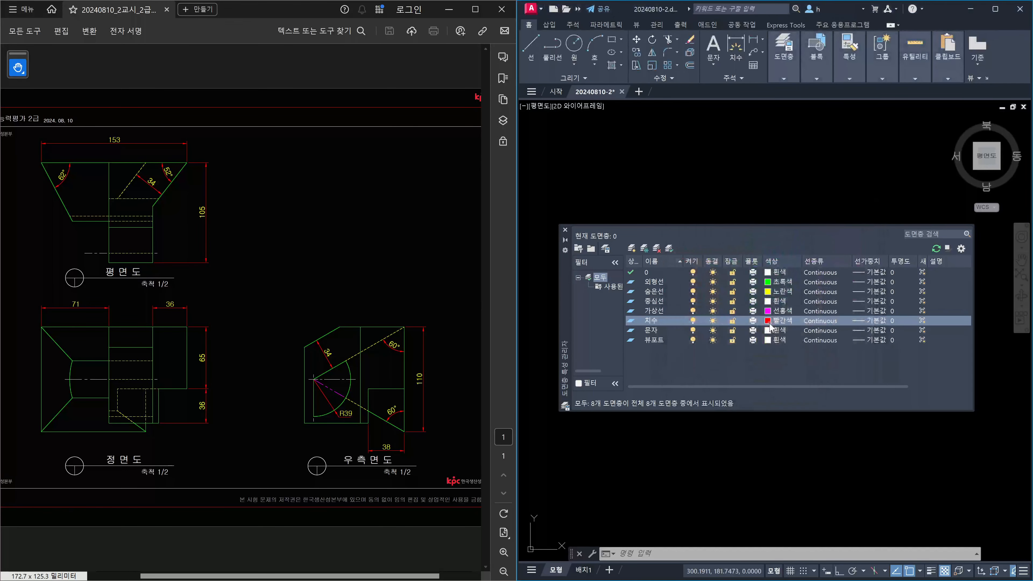
Set the 뷰포트 layer's color to cyan (4)
click(769, 340)
text(4)
key(Return)
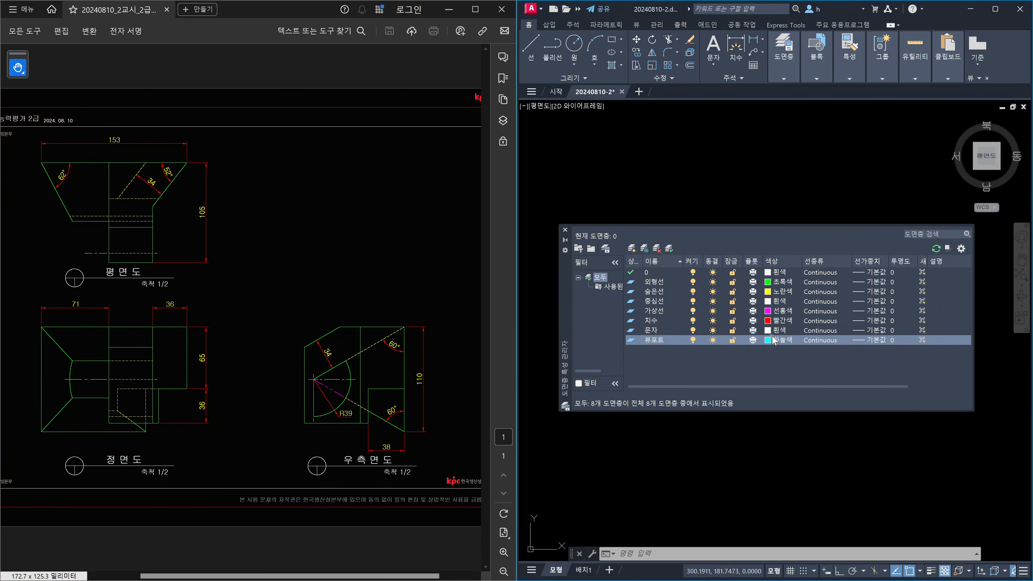
Load the CENTER, HIDDEN and PHANTOM linetypes from acadiso.lin
click(827, 294)
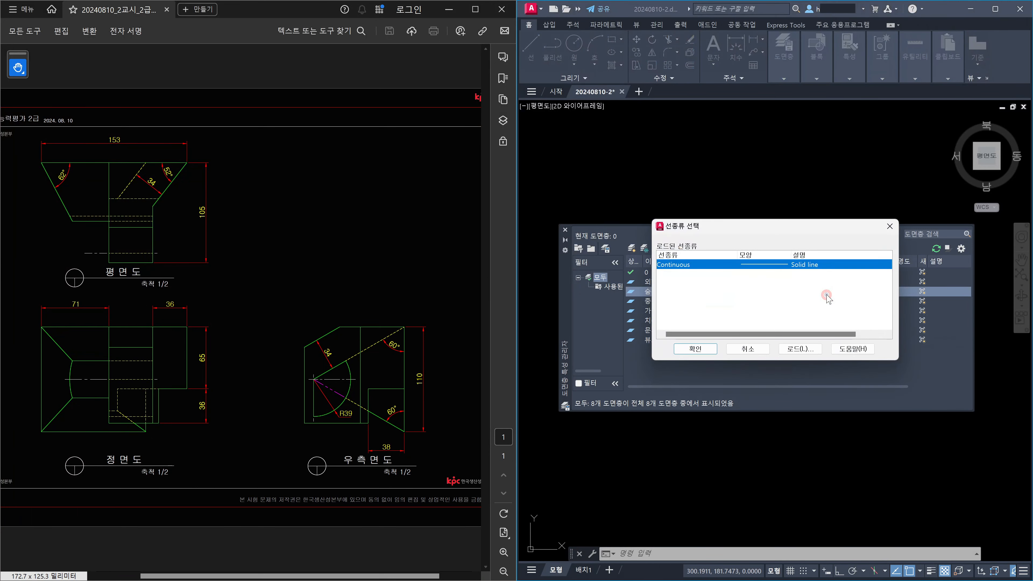
click(803, 349)
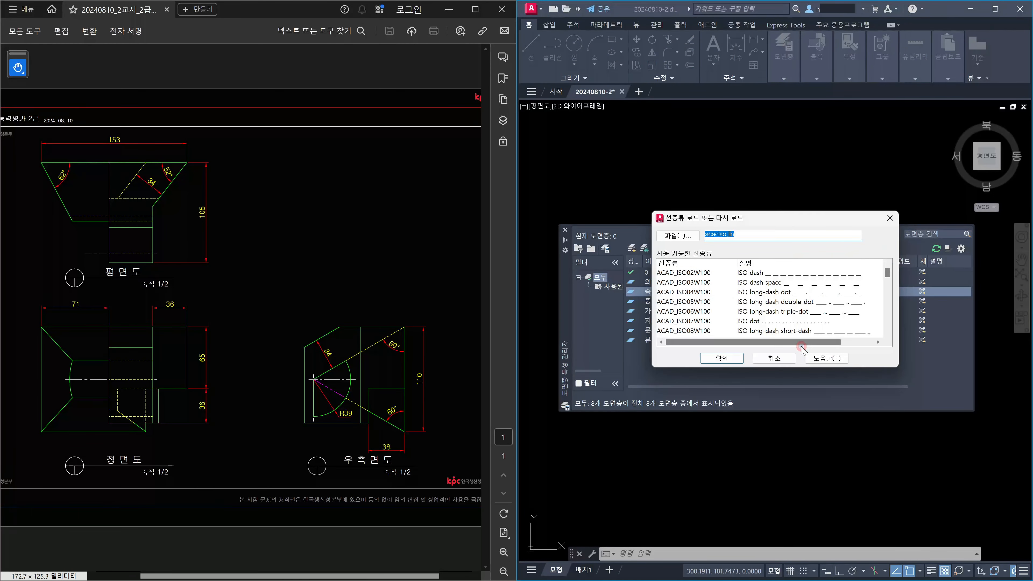
click(691, 301)
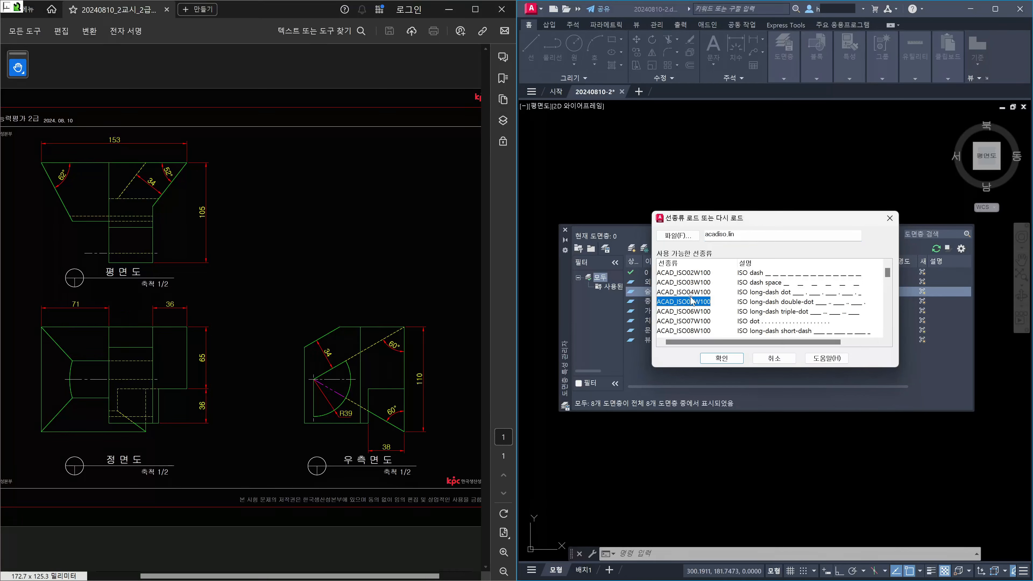
click(686, 292)
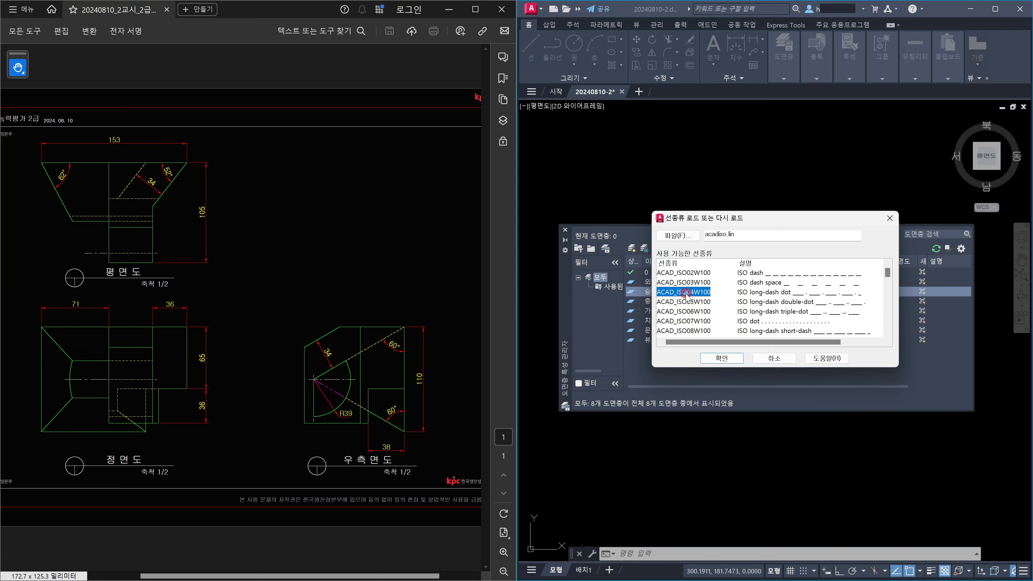
key(h)
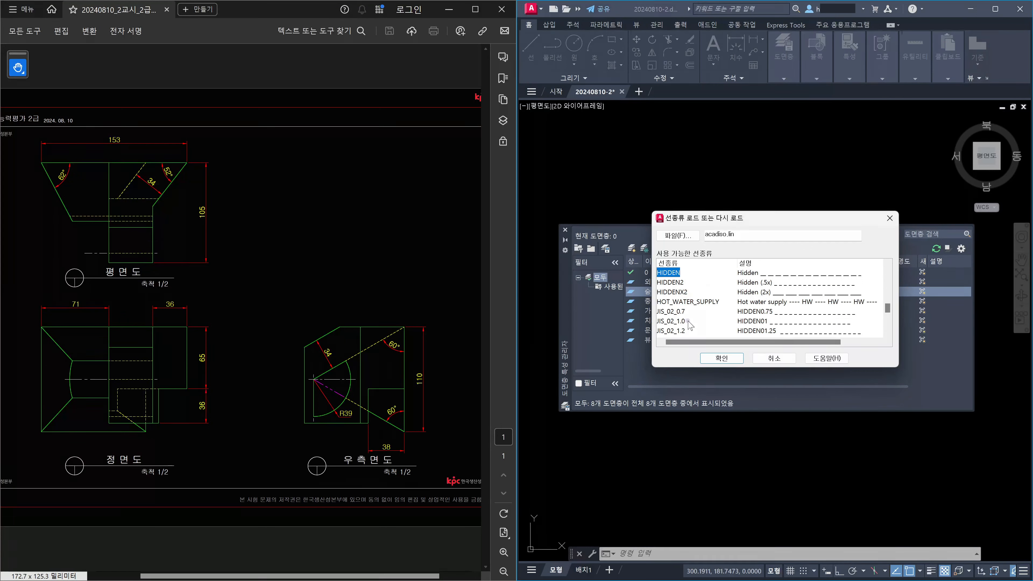
key(c)
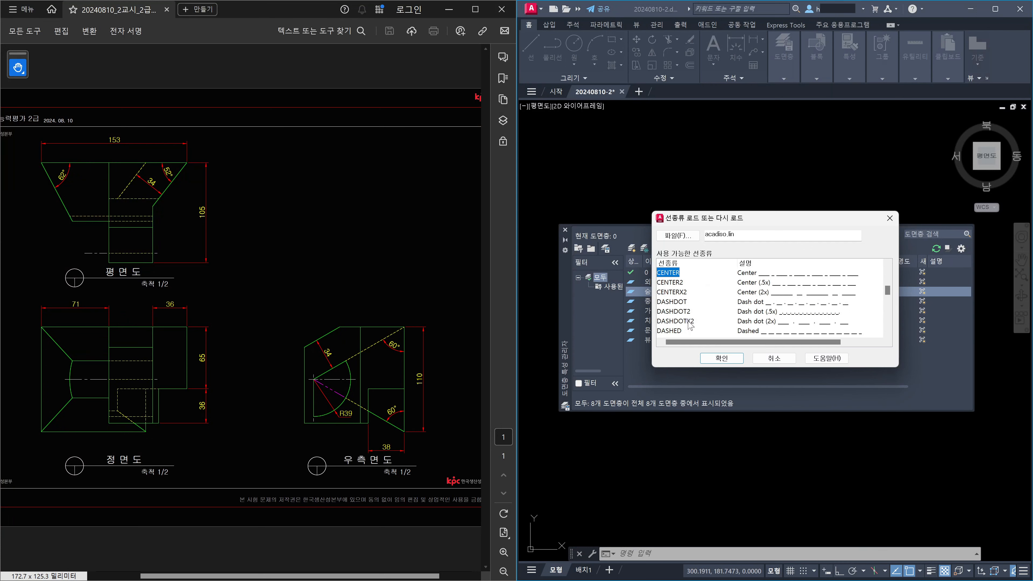
click(888, 328)
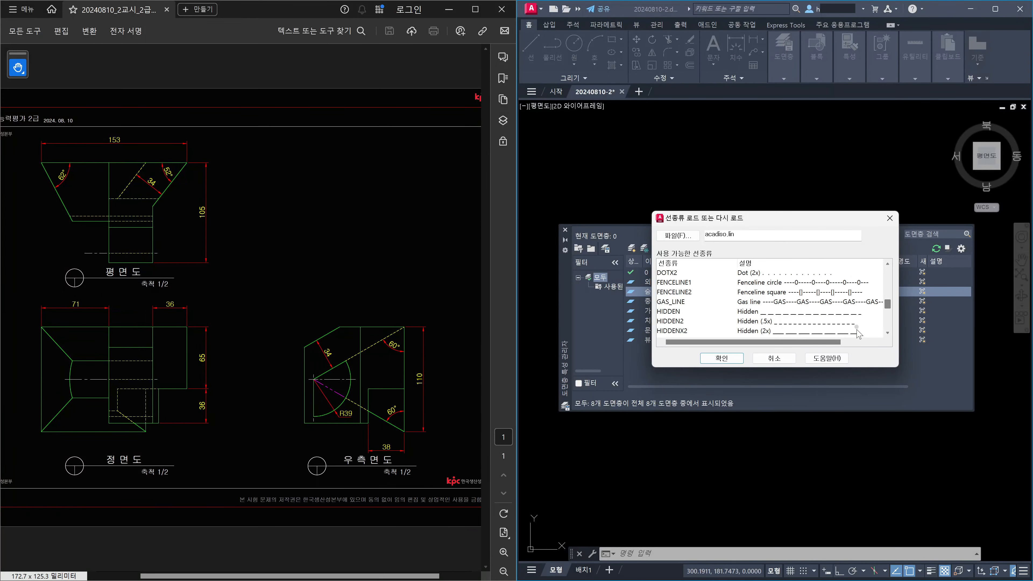
click(677, 312)
drag(890, 305, 888, 341)
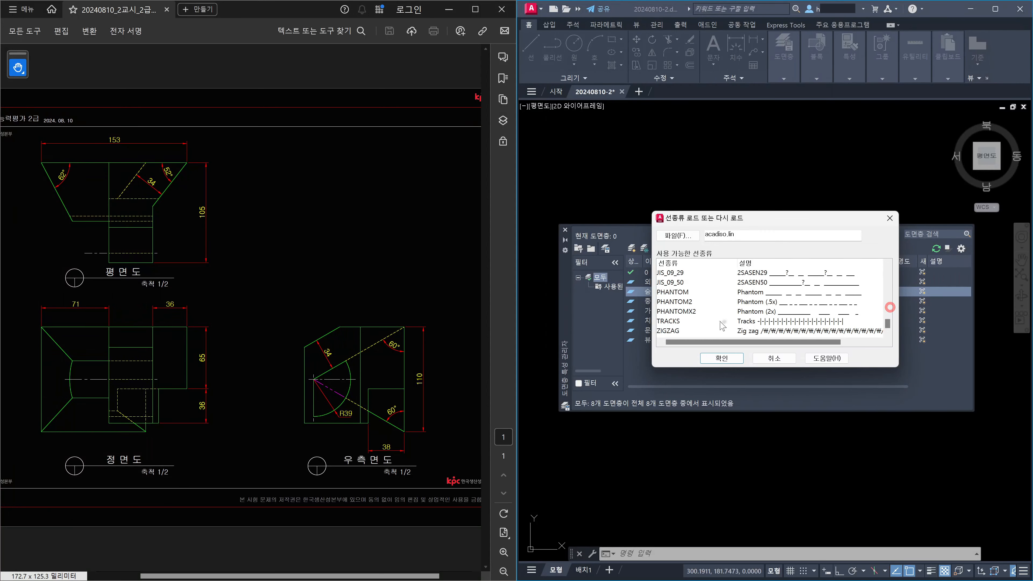
click(683, 294)
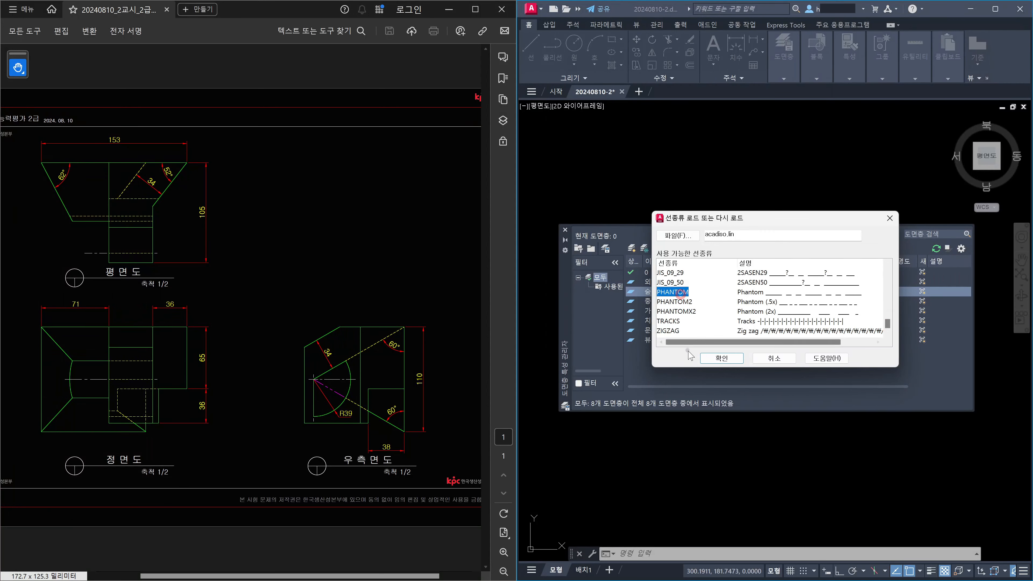
click(729, 359)
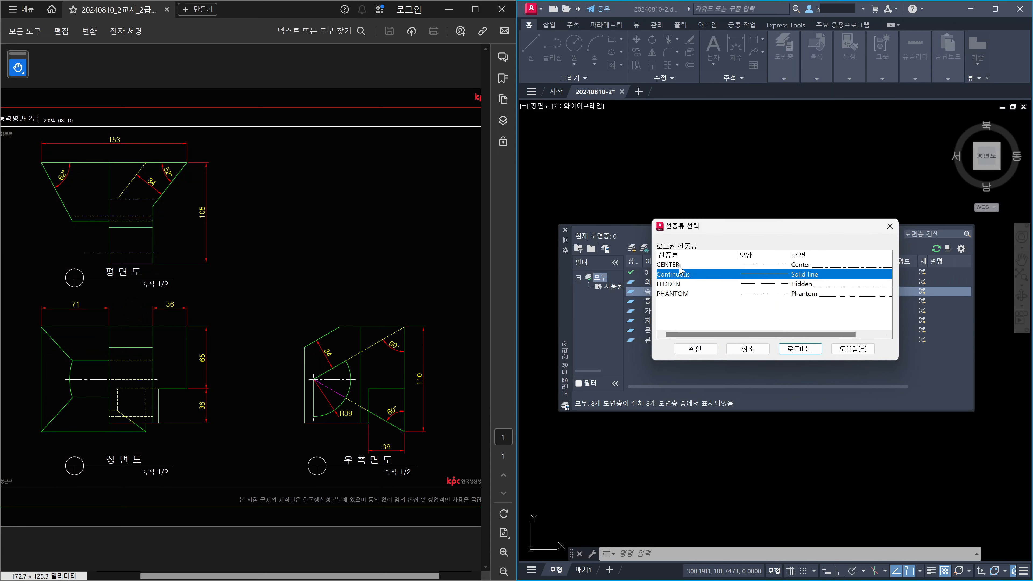
Set the 숨은선 layer's linetype to HIDDEN and the 중심선 layer's linetype to CENTER
click(674, 284)
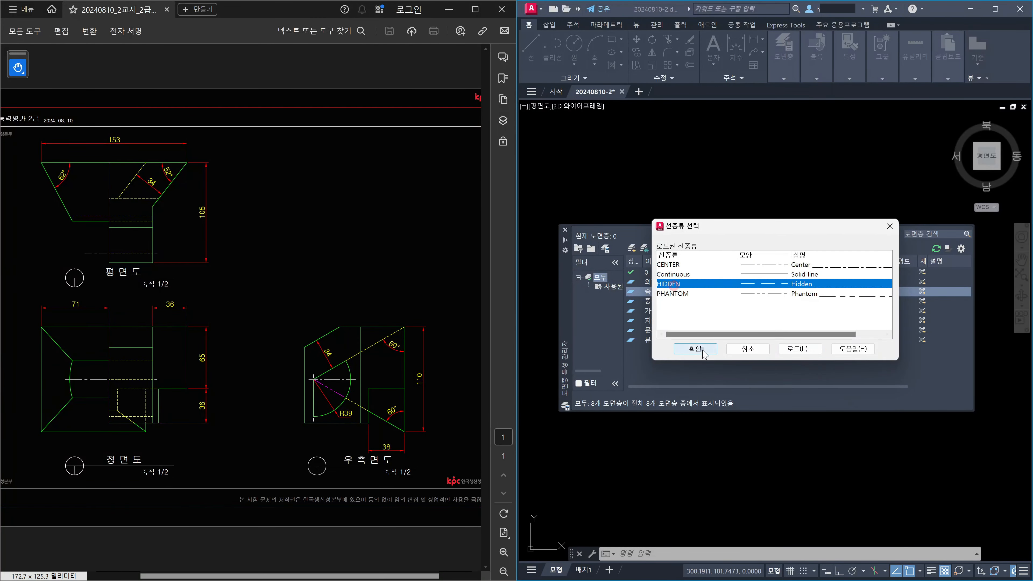
click(695, 348)
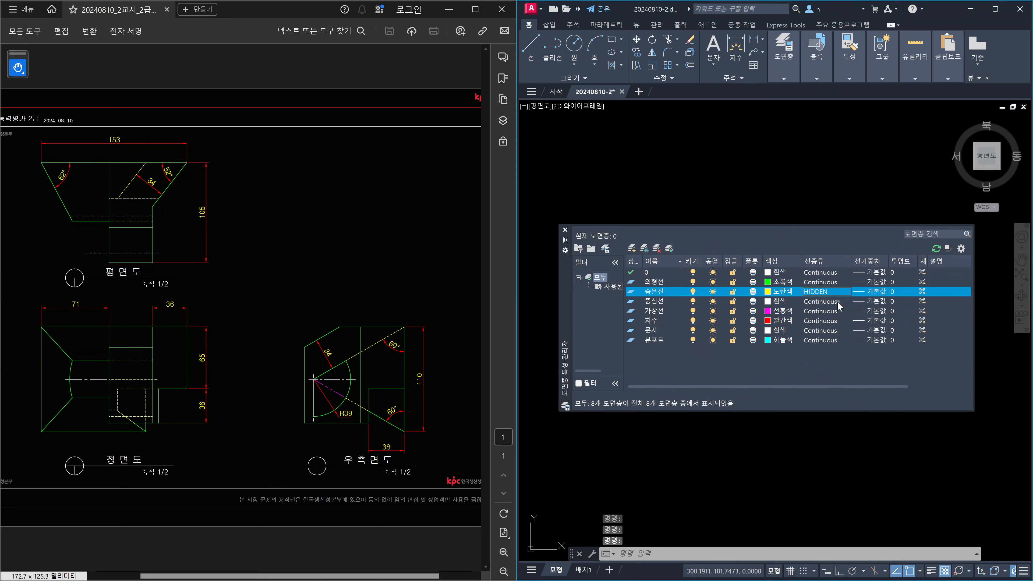
click(818, 304)
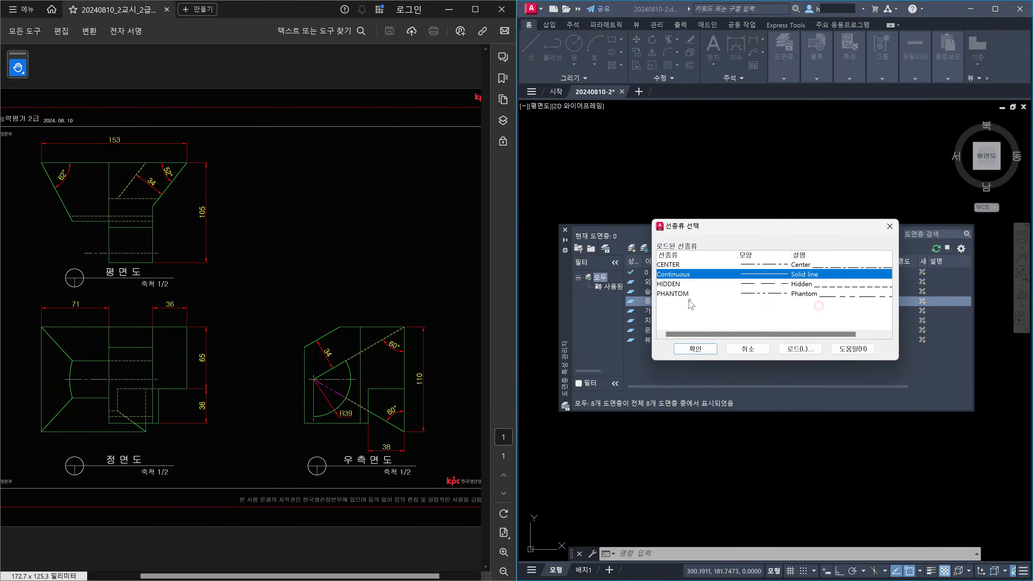
click(670, 265)
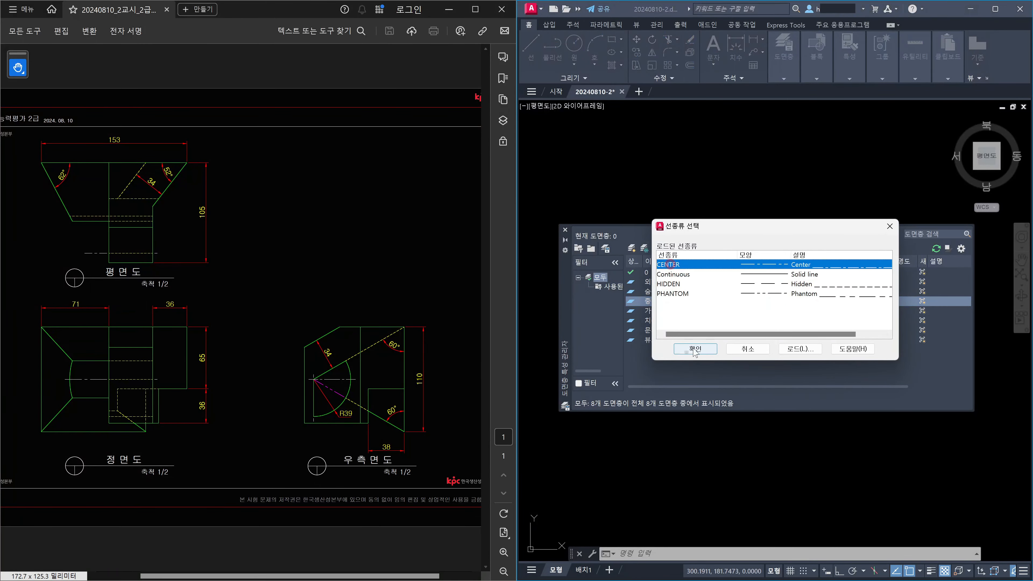
click(695, 349)
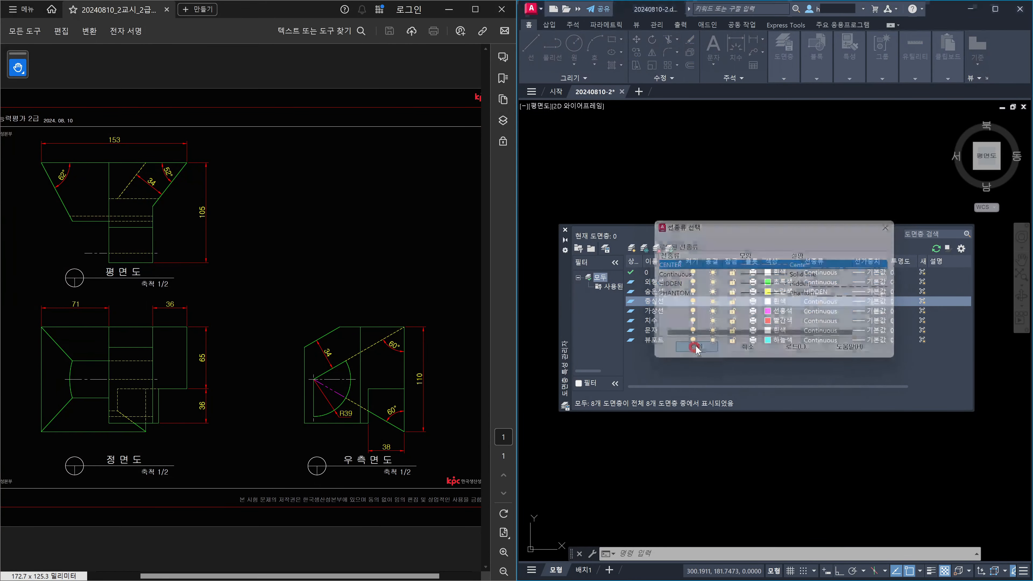
Set the 가상선 layer's linetype to PHANTOM
click(831, 313)
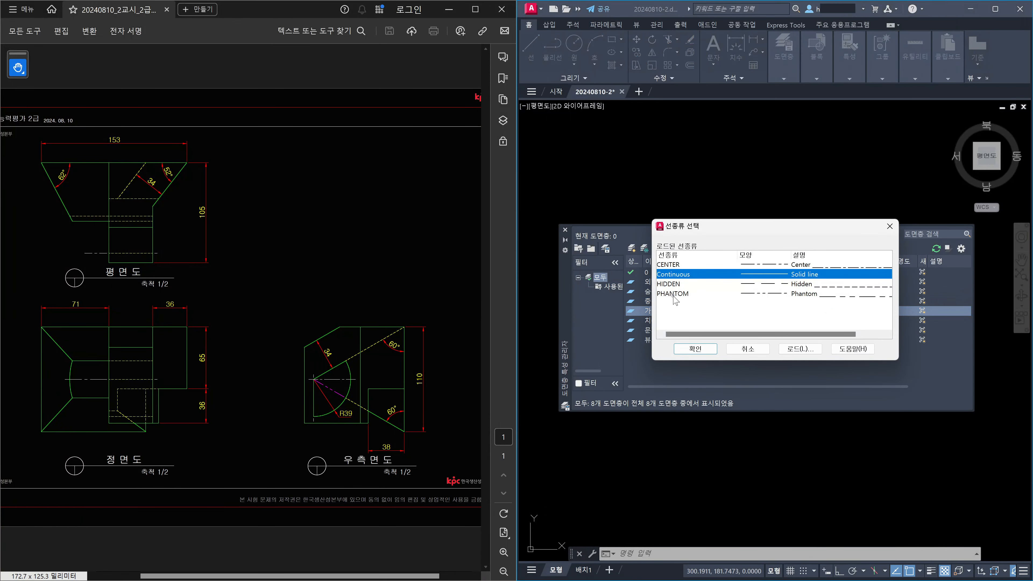
click(674, 294)
click(701, 349)
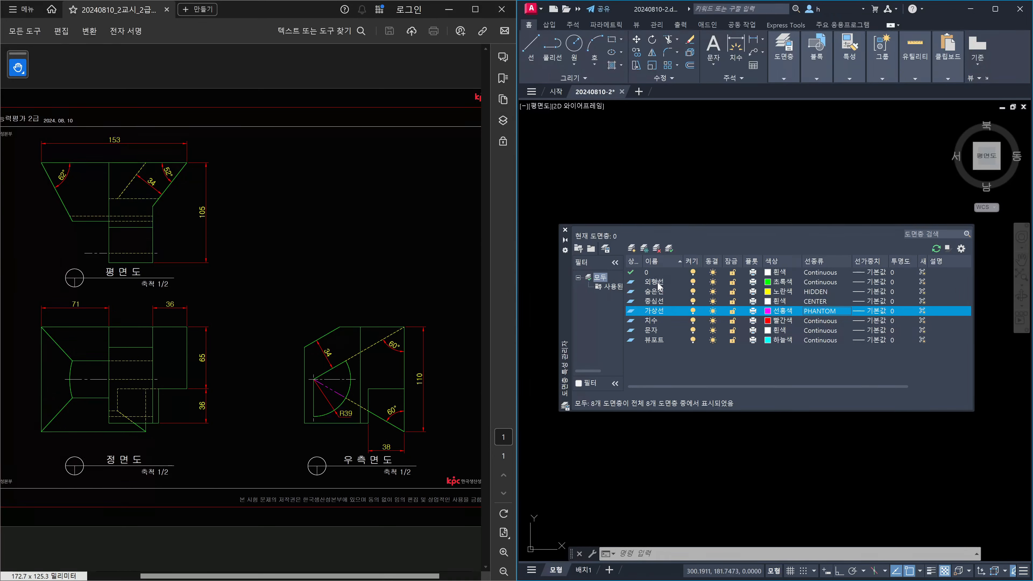
Make the 외형선 layer current and close the layer manager
double_click(659, 282)
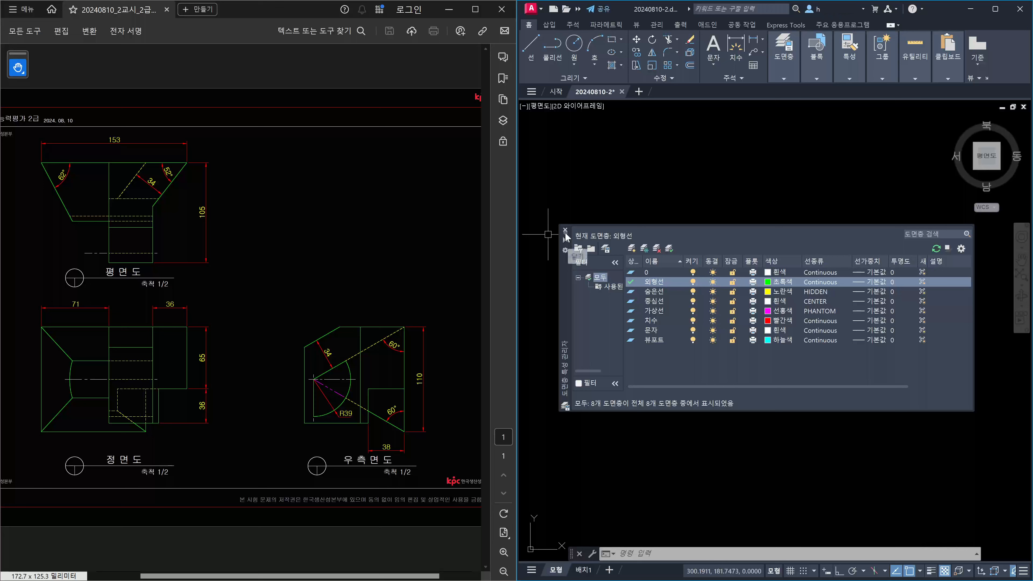
click(566, 230)
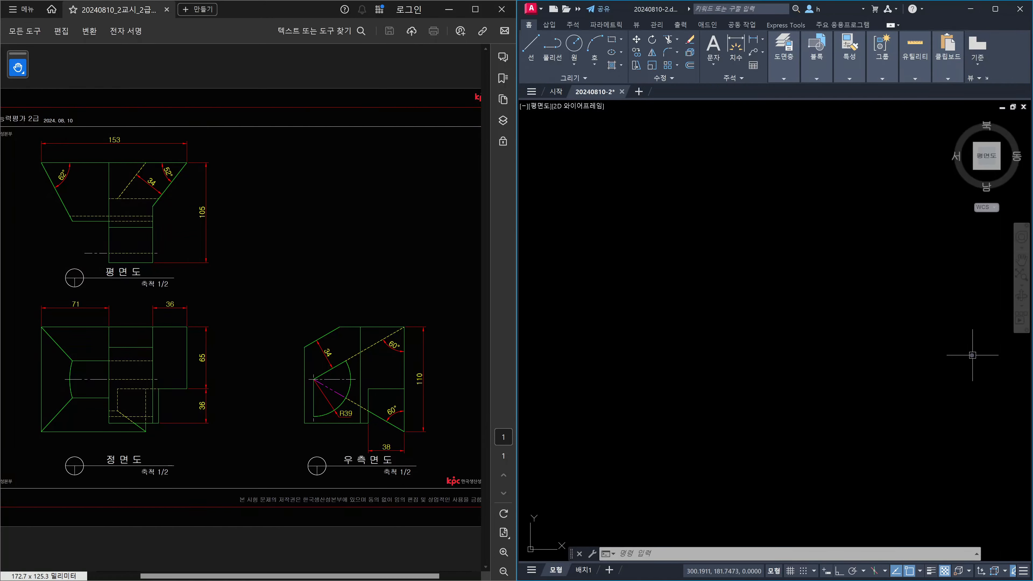
Draw a three-sided polygon by its edge, with Ortho on, giving it a vertical edge 110 long and an apex pointing left
scroll(781, 390, down, 4)
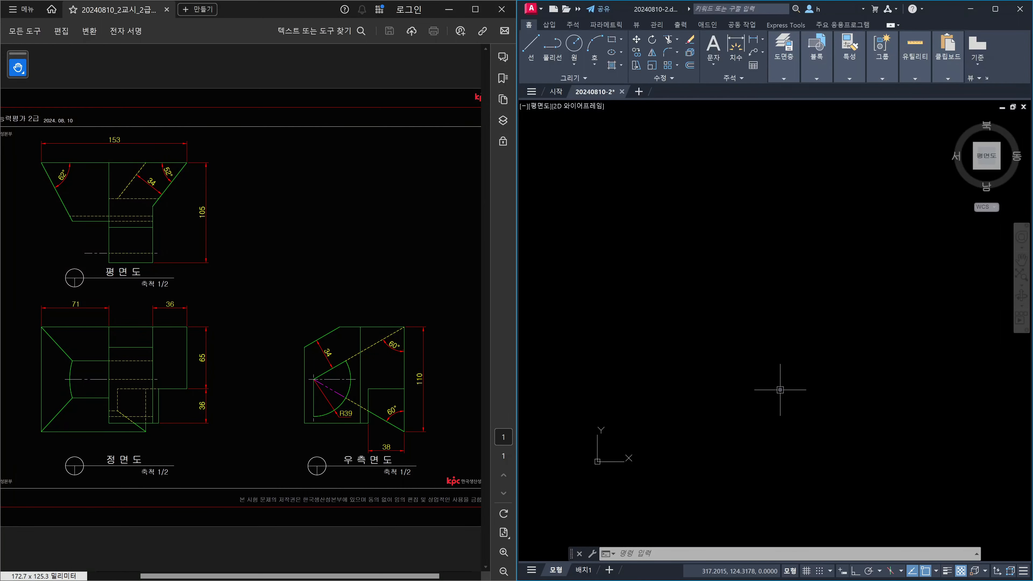
scroll(781, 389, down, 2)
middle_drag(873, 423, 813, 456)
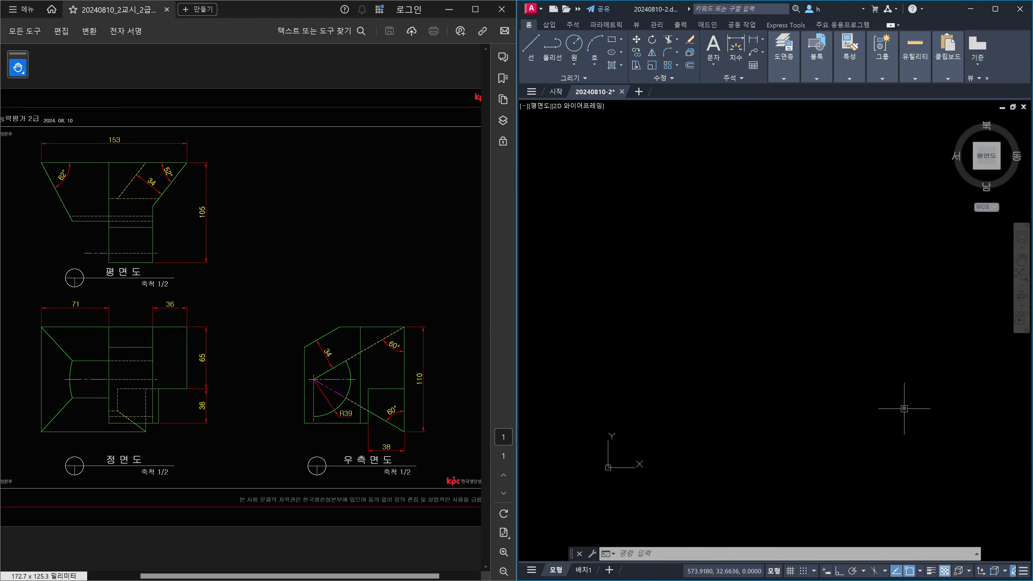
scroll(904, 409, up, 3)
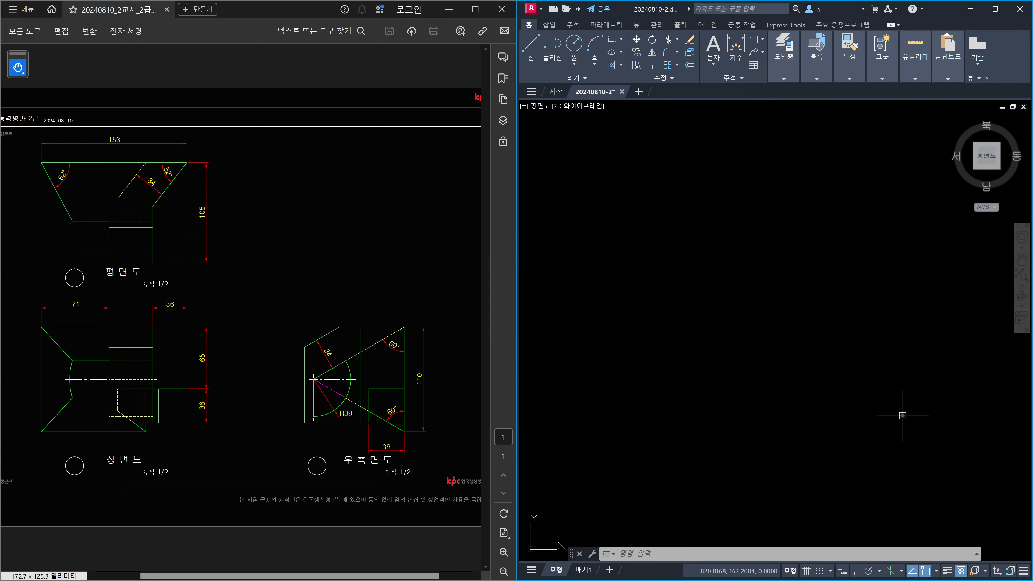
text(POL)
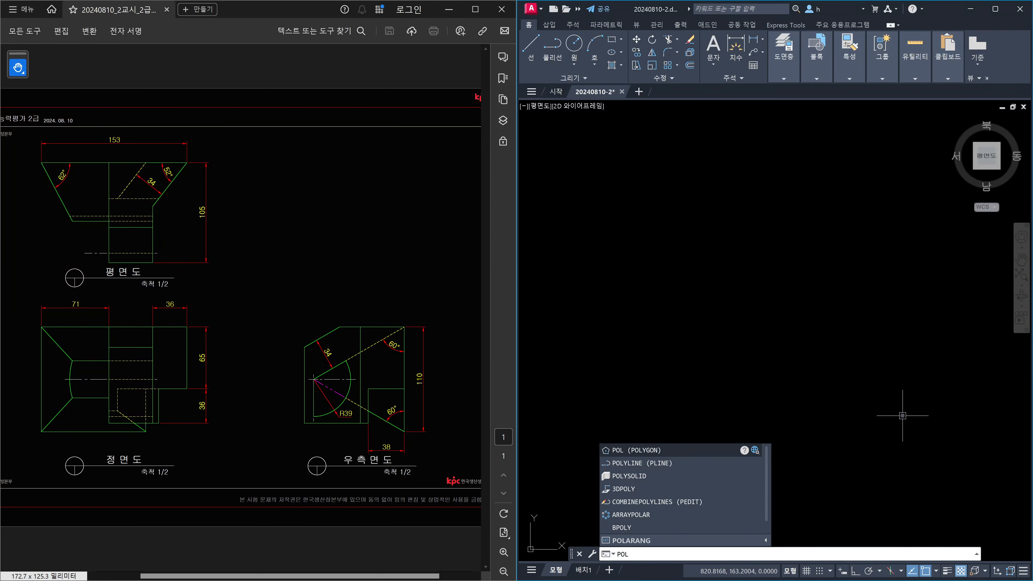
key(Return)
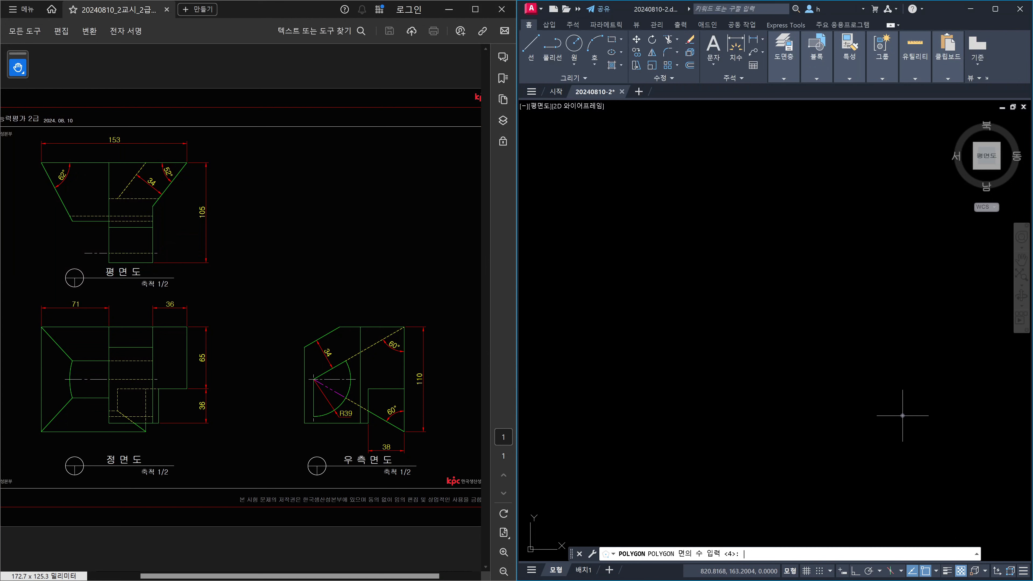
text(3)
key(Return)
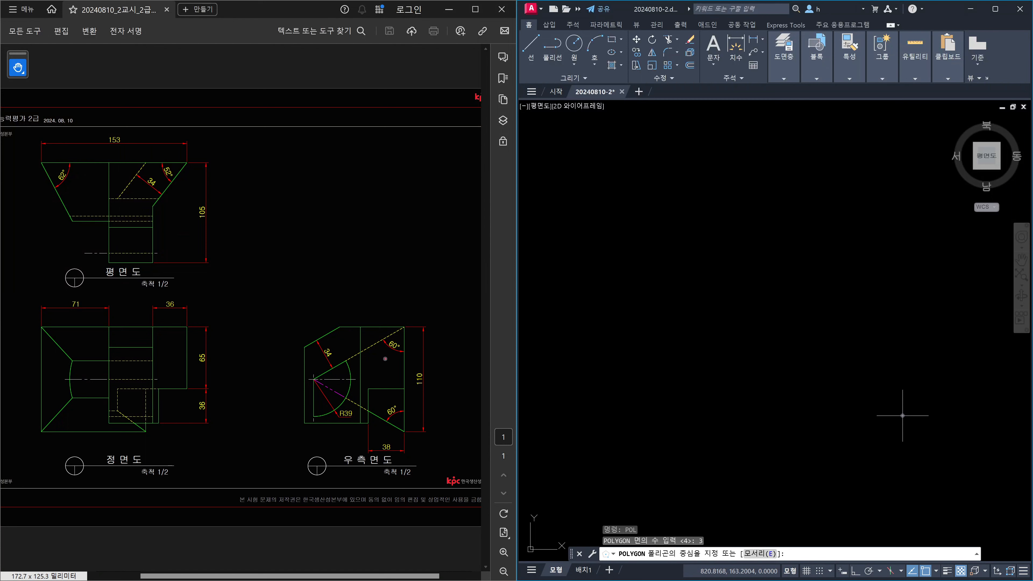
mouse_move(365, 353)
mouse_down()
mouse_move(345, 369)
mouse_move(357, 407)
mouse_move(400, 410)
mouse_move(388, 319)
mouse_move(306, 366)
mouse_up()
mouse_move(337, 440)
mouse_down()
mouse_move(431, 426)
mouse_move(413, 331)
mouse_move(388, 316)
mouse_move(415, 282)
mouse_move(403, 321)
mouse_up()
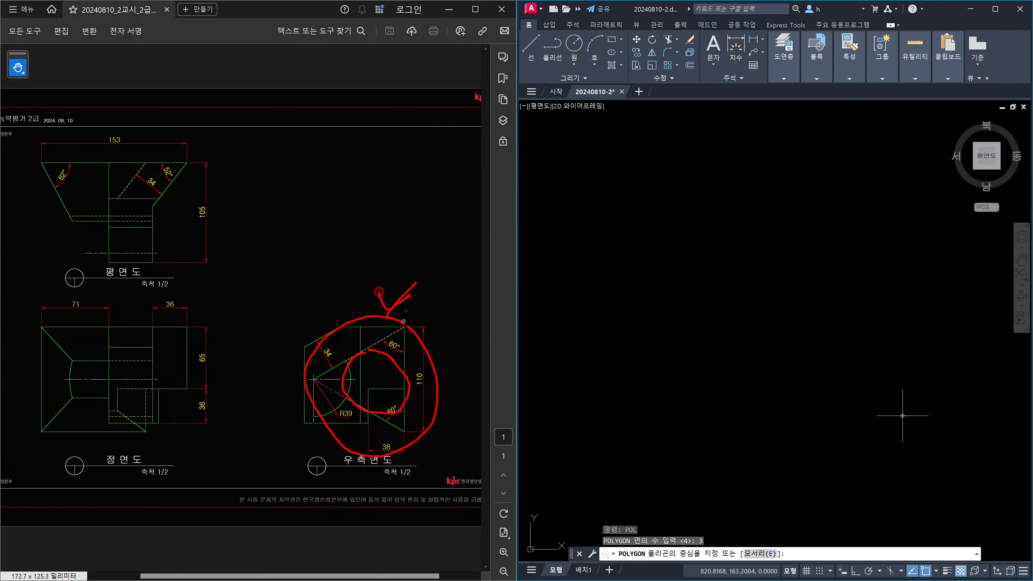
mouse_move(433, 362)
mouse_down()
mouse_move(405, 372)
mouse_move(408, 361)
mouse_up()
key(Escape)
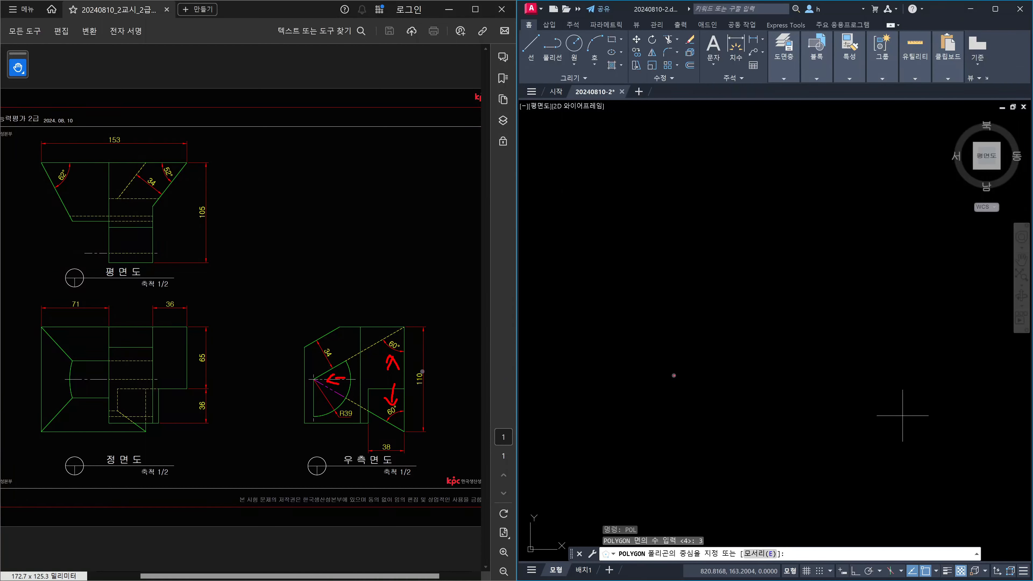
key(Escape)
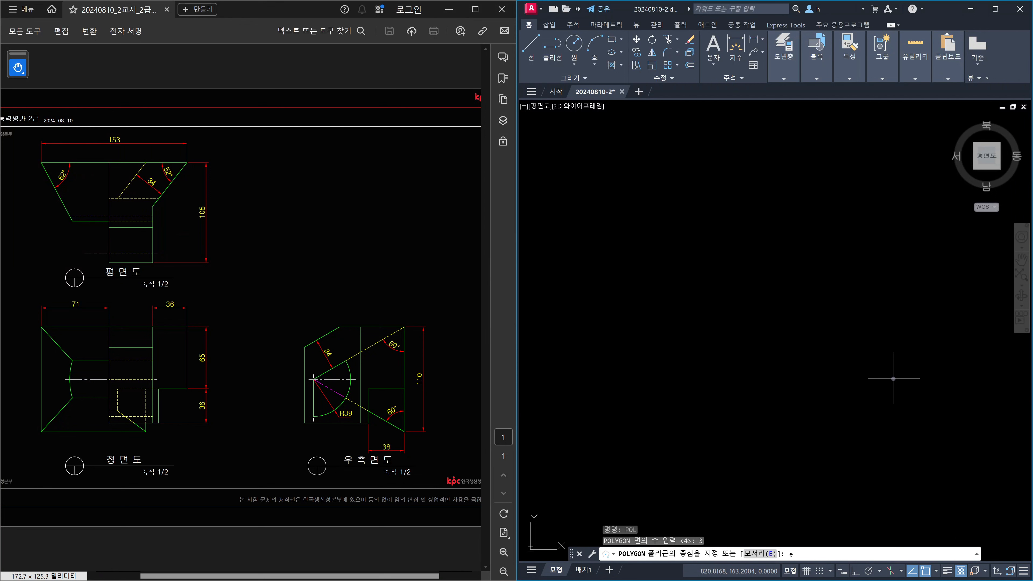
key(Return)
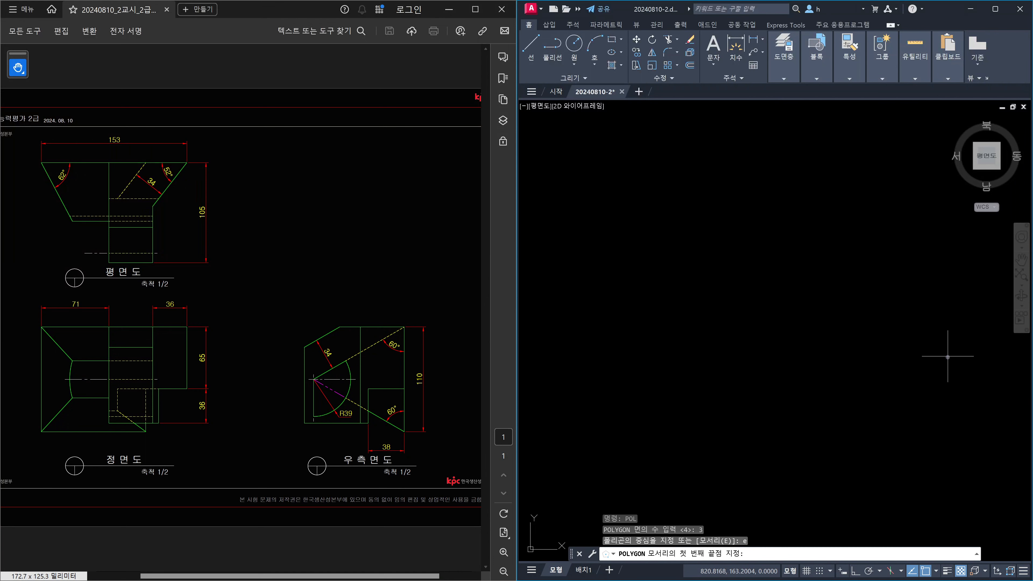
click(960, 361)
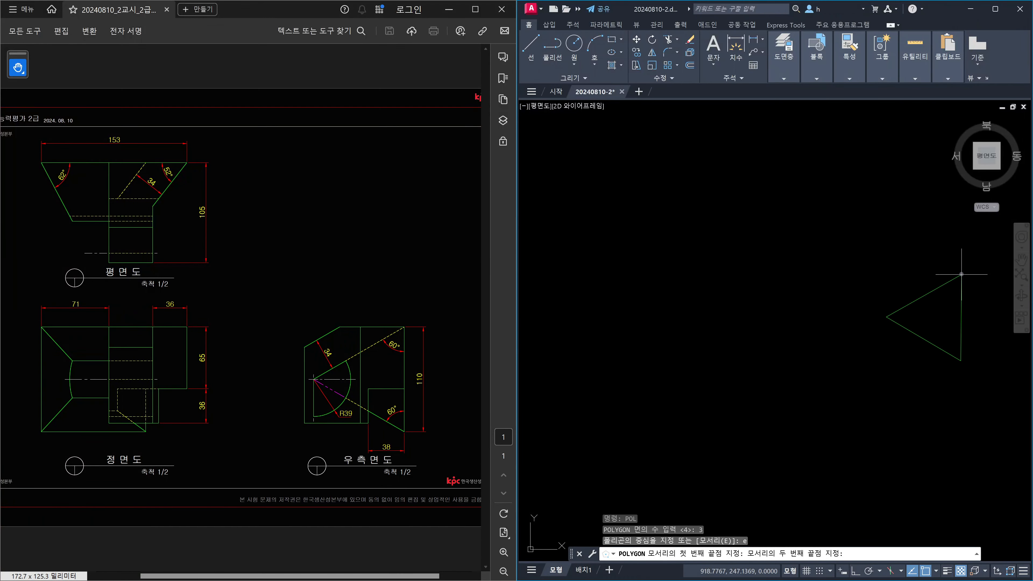
key(F8)
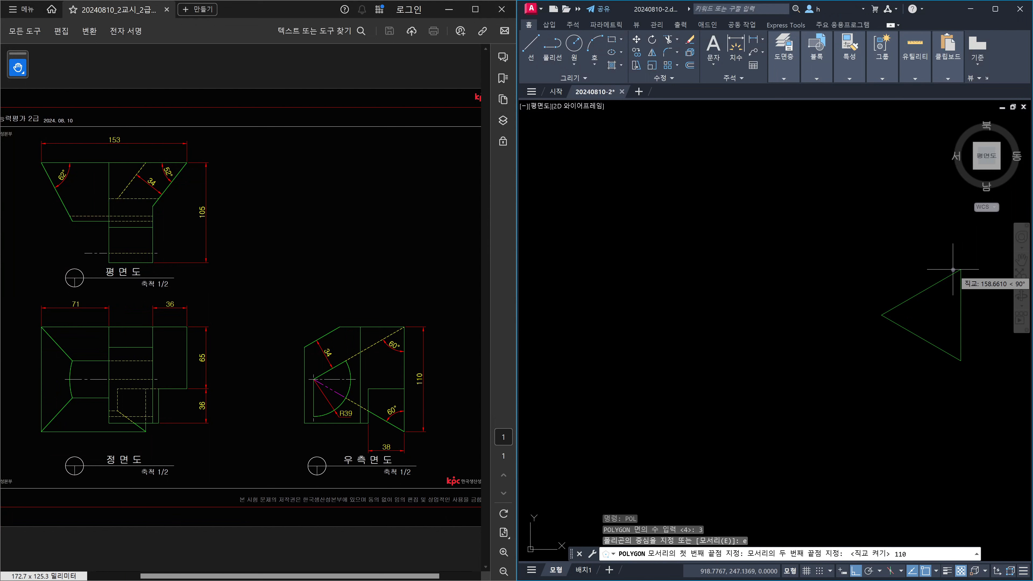
key(Return)
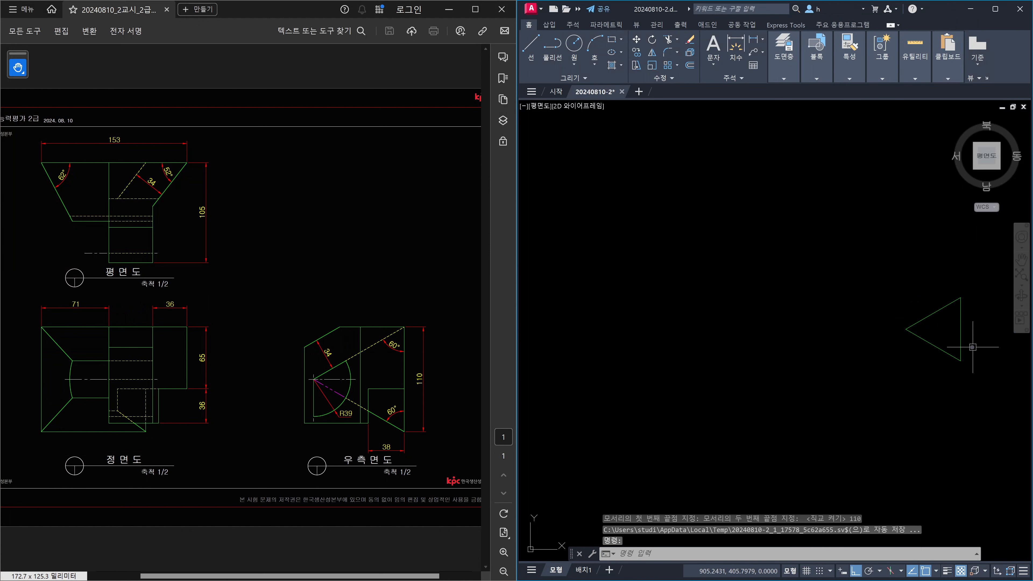
Check the length of the triangle's vertical edge with a linear dimension preview, without placing the dimension
scroll(973, 348, up, 4)
middle_drag(973, 347, 888, 402)
text(DLI)
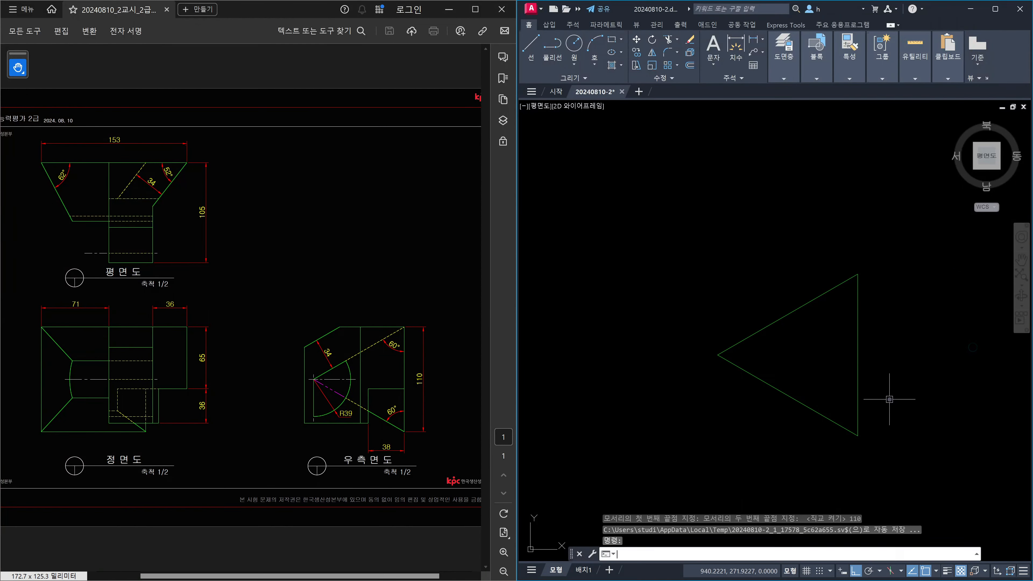
key(Return)
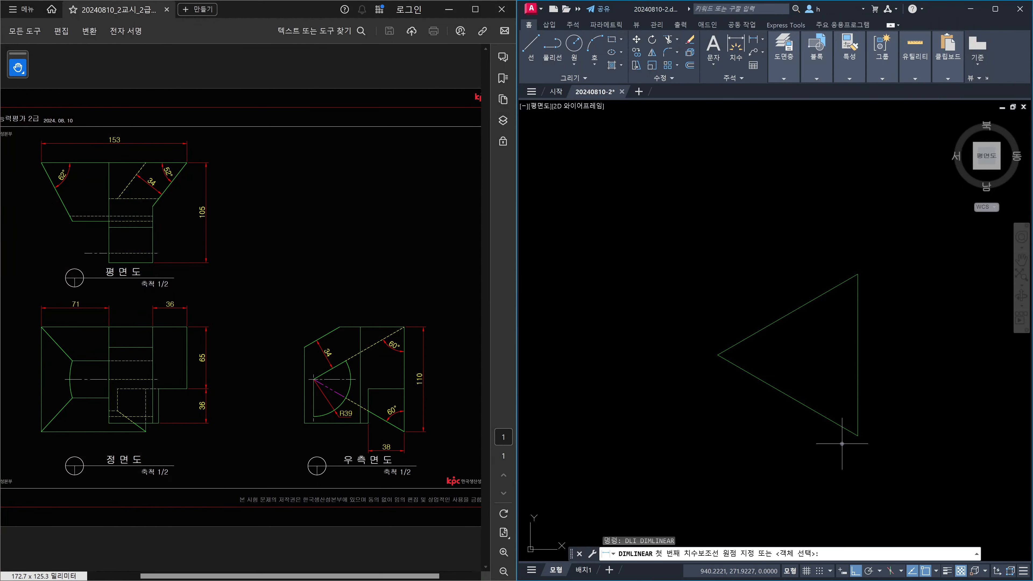
click(856, 435)
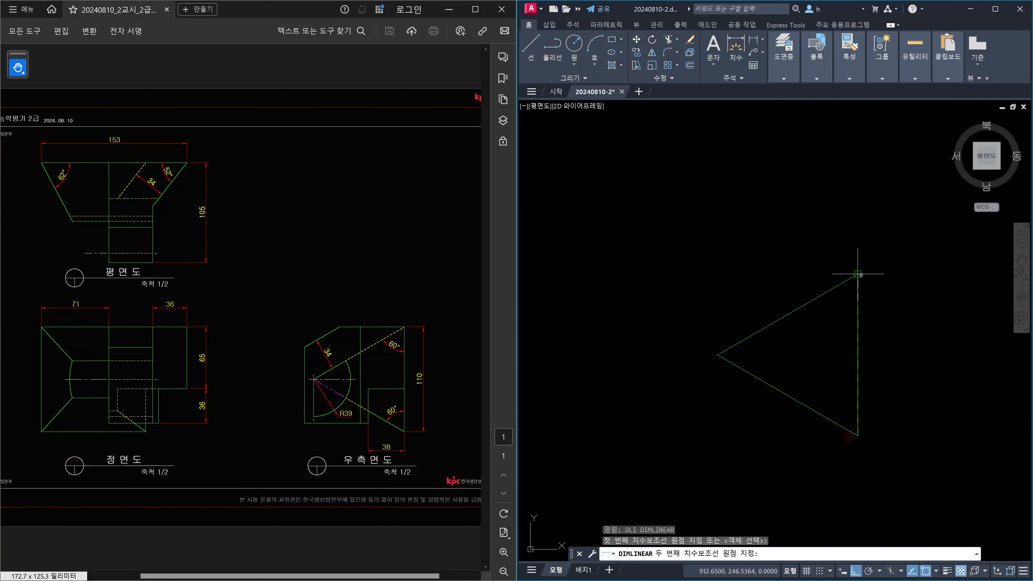
click(857, 275)
scroll(885, 392, up, 3)
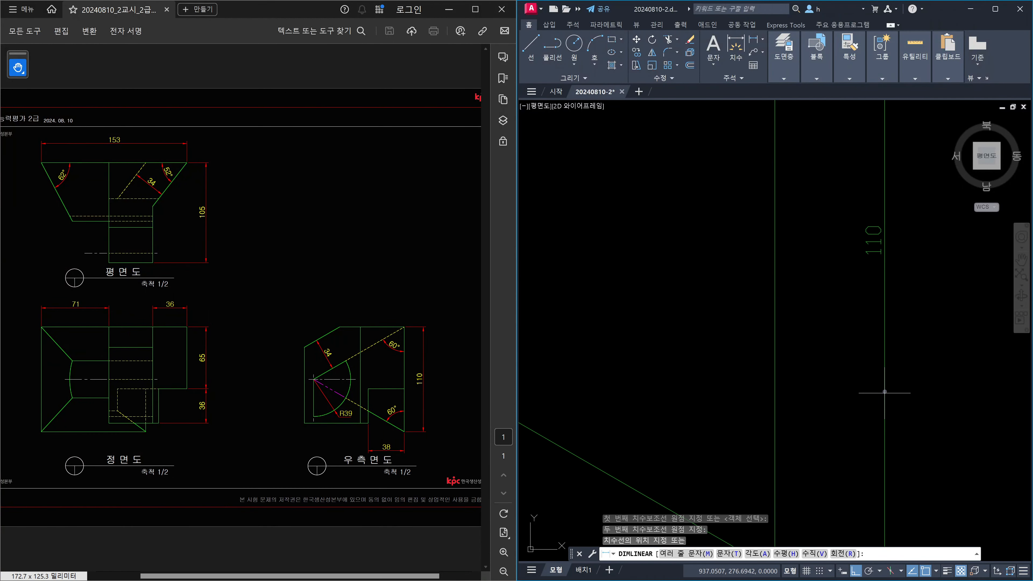
scroll(885, 393, down, 4)
key(Escape)
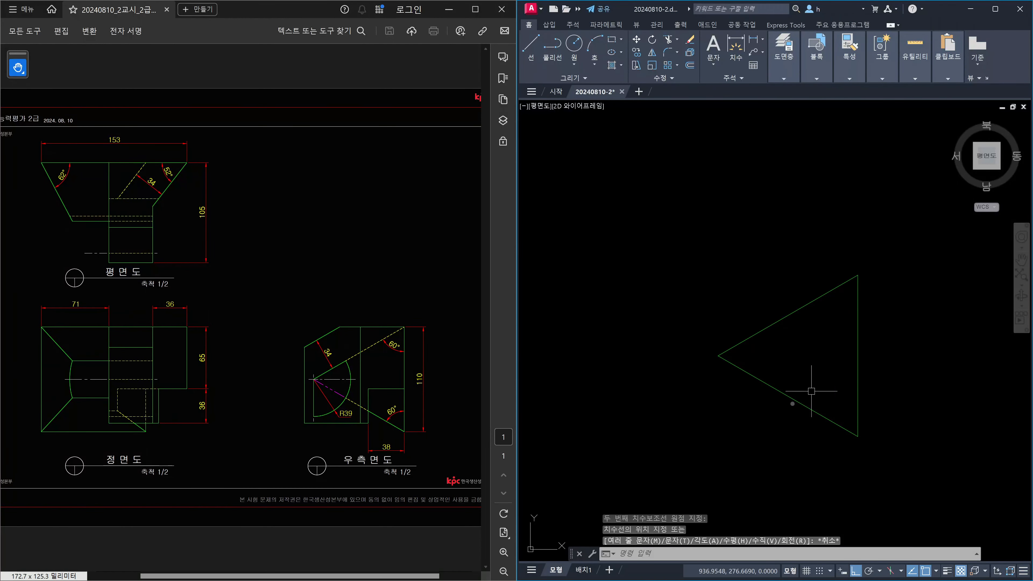
Draw two horizontal construction lines, one through the lower and one through the upper end of the triangle's vertical edge
scroll(854, 419, down, 2)
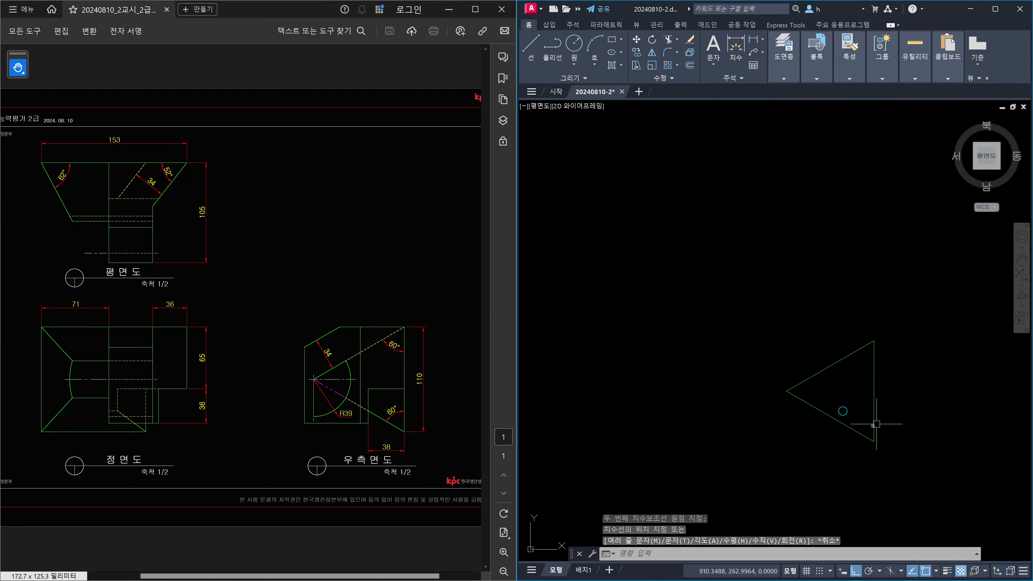
scroll(878, 423, down, 3)
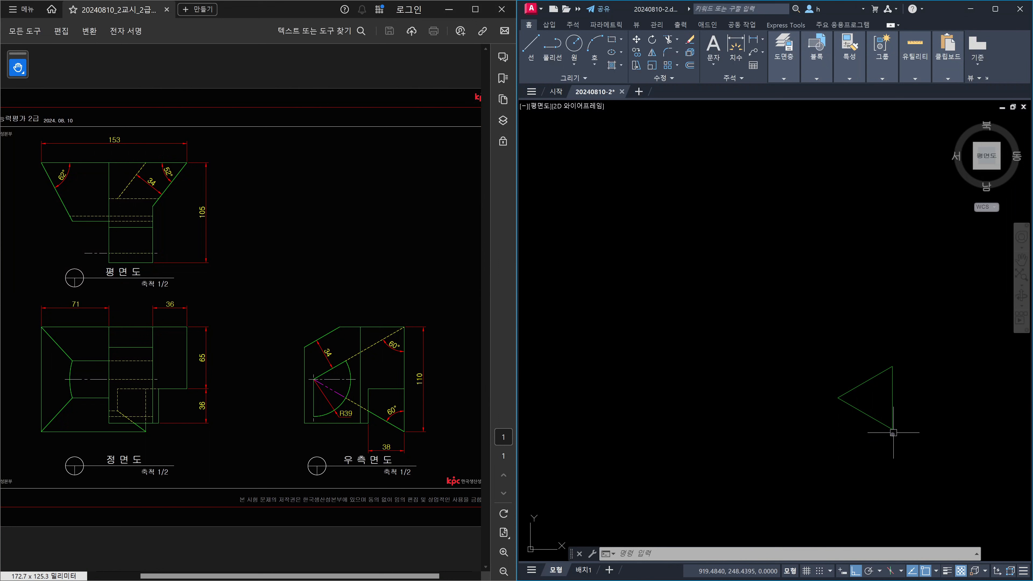
key(Escape)
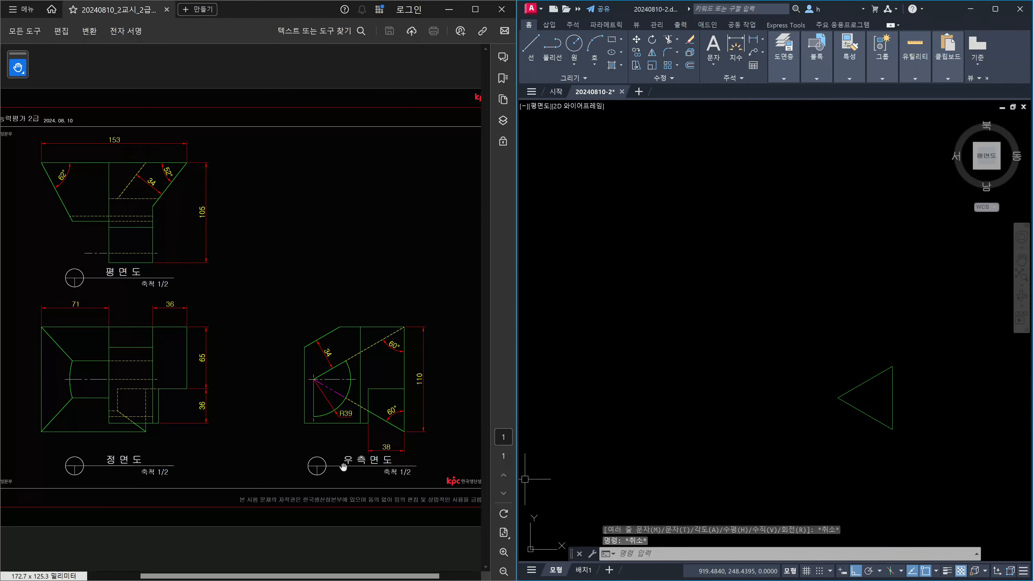
key(Escape)
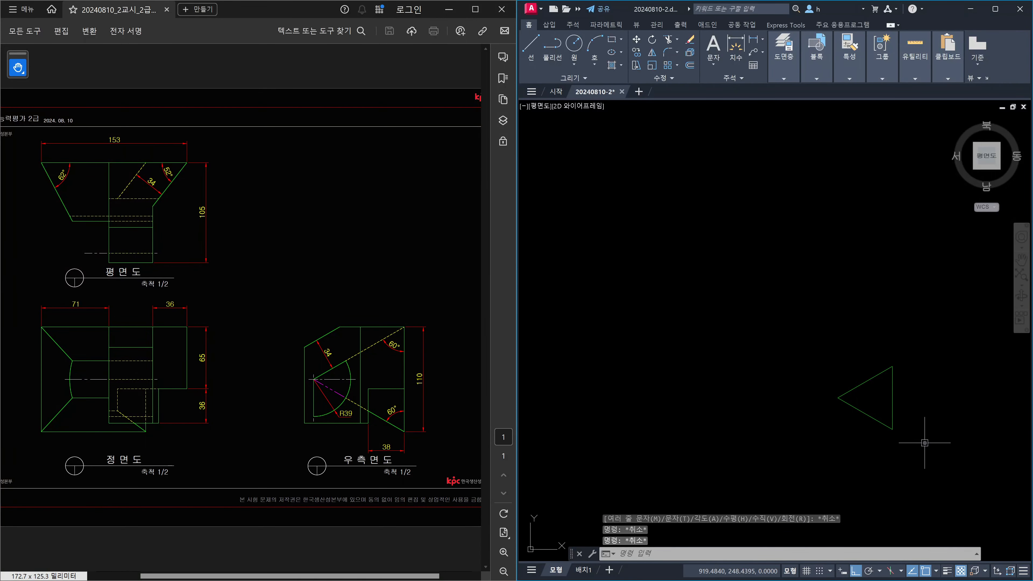
text(XL)
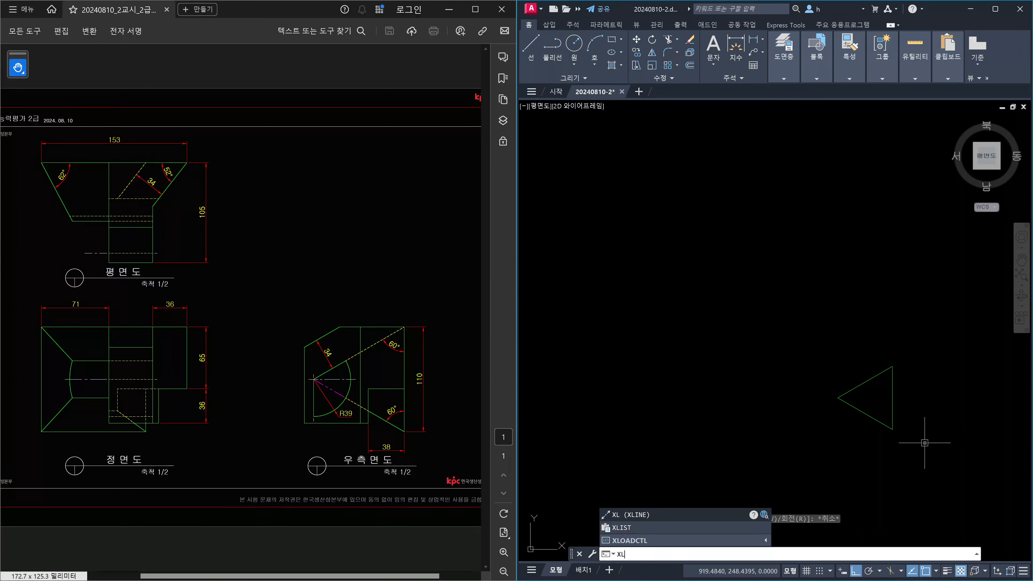
key(Return)
click(892, 429)
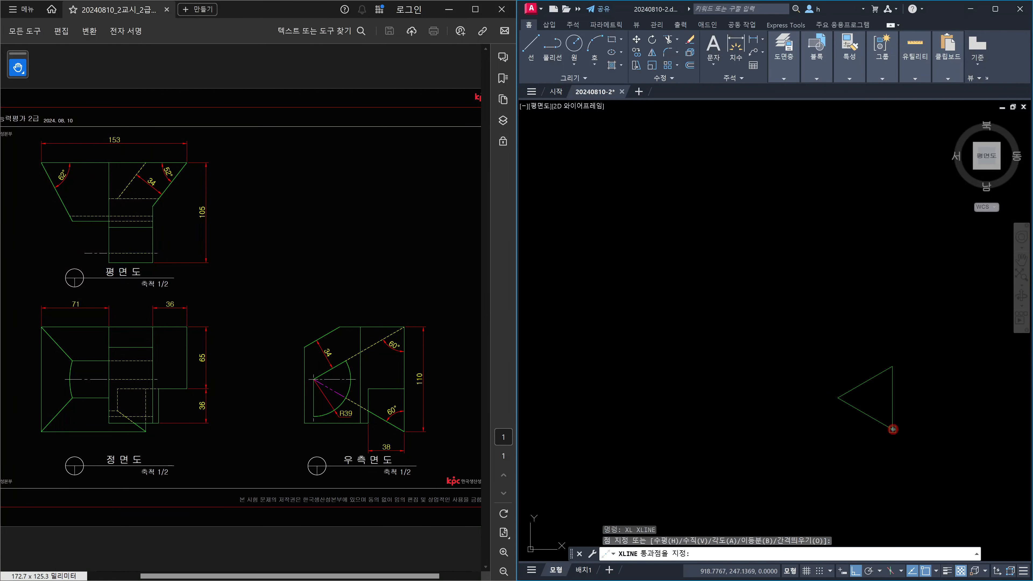
click(715, 436)
key(Return)
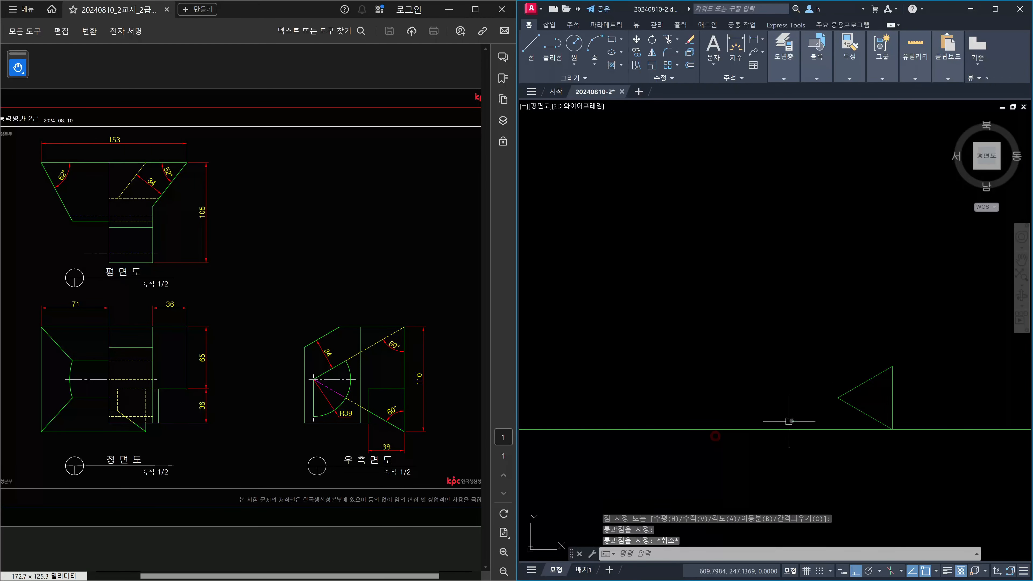
key(Return)
click(893, 368)
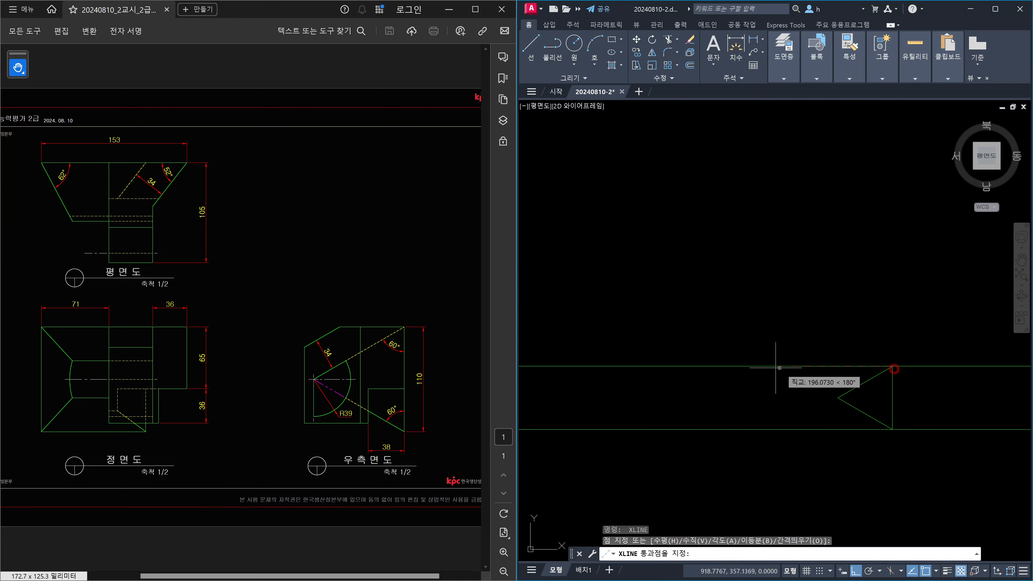
click(764, 367)
key(Escape)
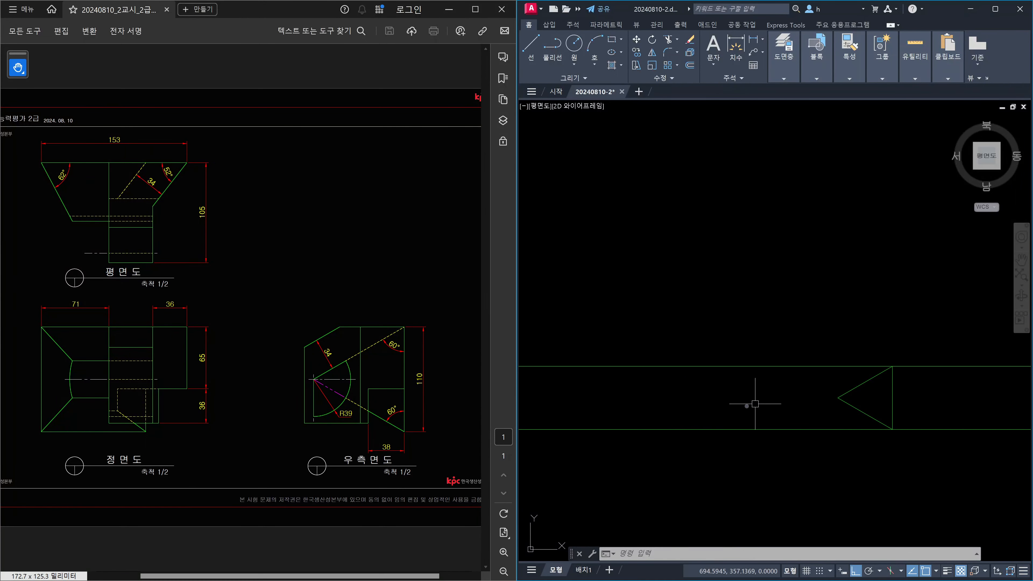
Draw a vertical construction line to the left of the triangle, at about X 642
text(XL)
key(Return)
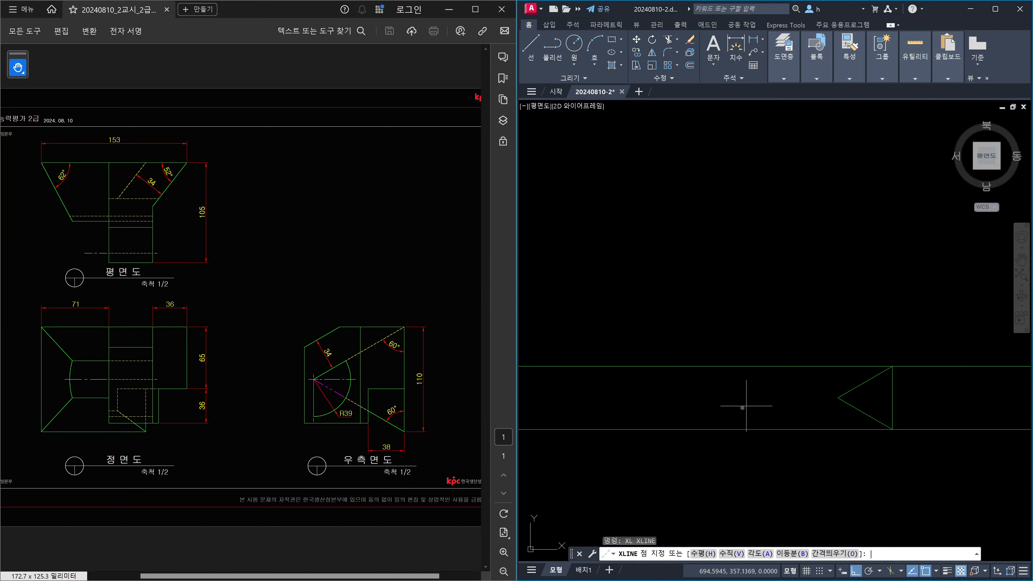
click(734, 411)
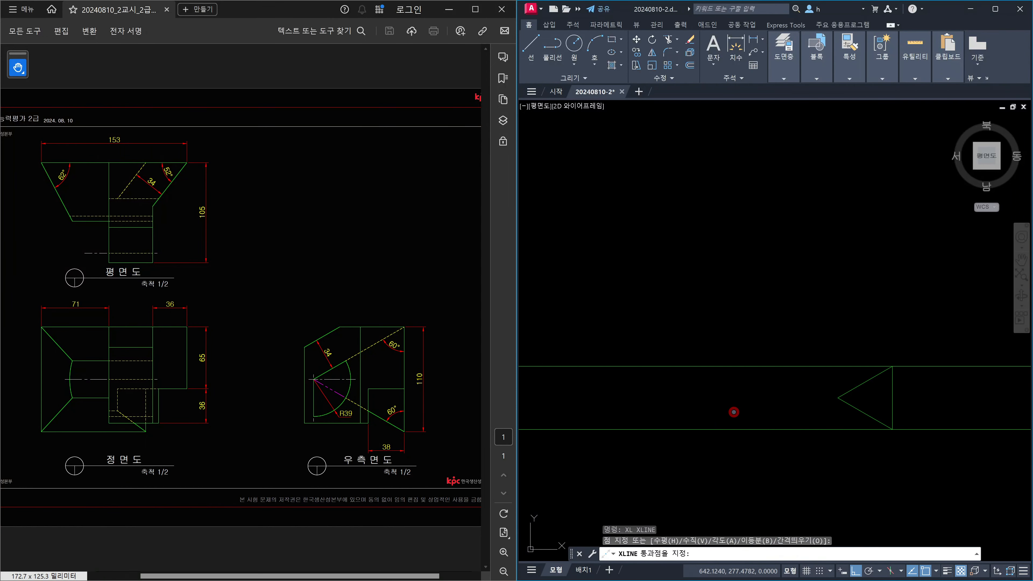
click(739, 324)
key(Escape)
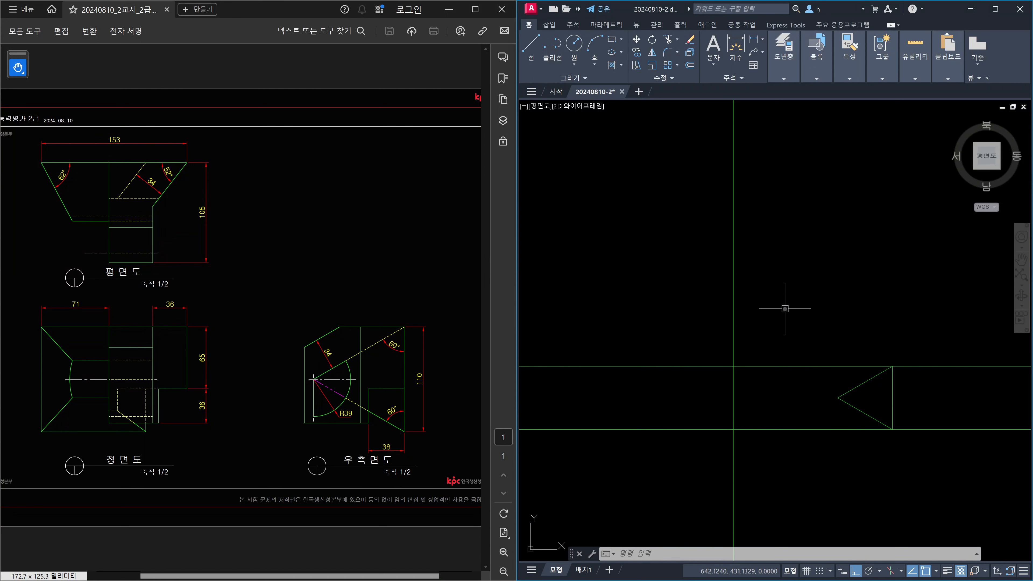
Offset the vertical construction line 153 to the left to set the front view's overall width
text(o)
key(space)
text(1)
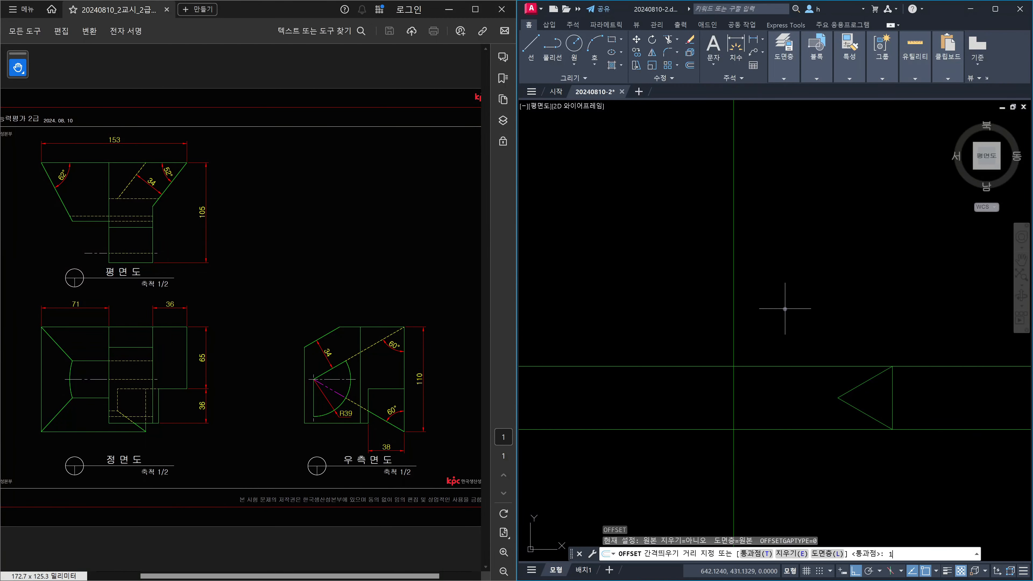
text(53)
key(space)
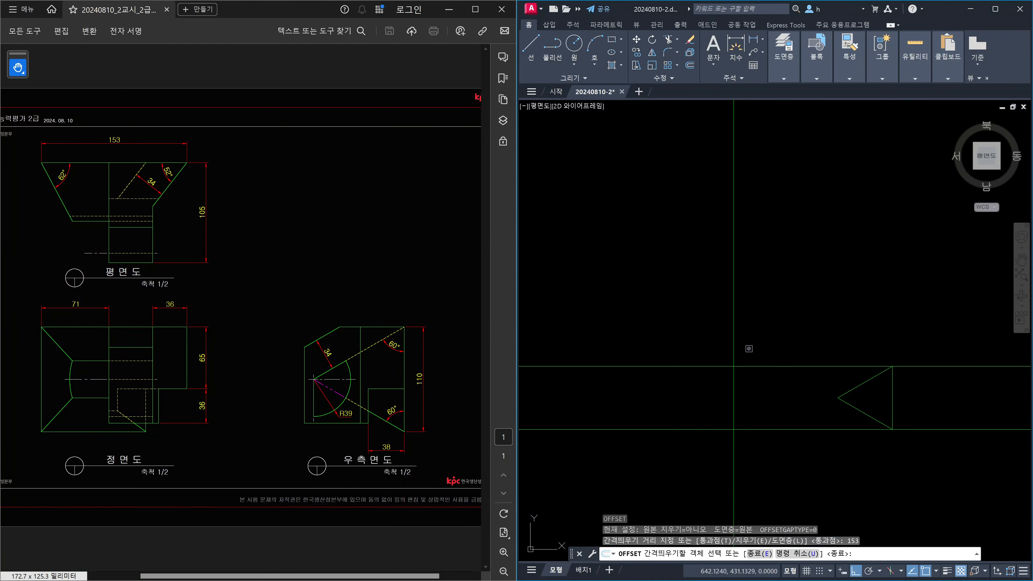
click(734, 351)
click(656, 349)
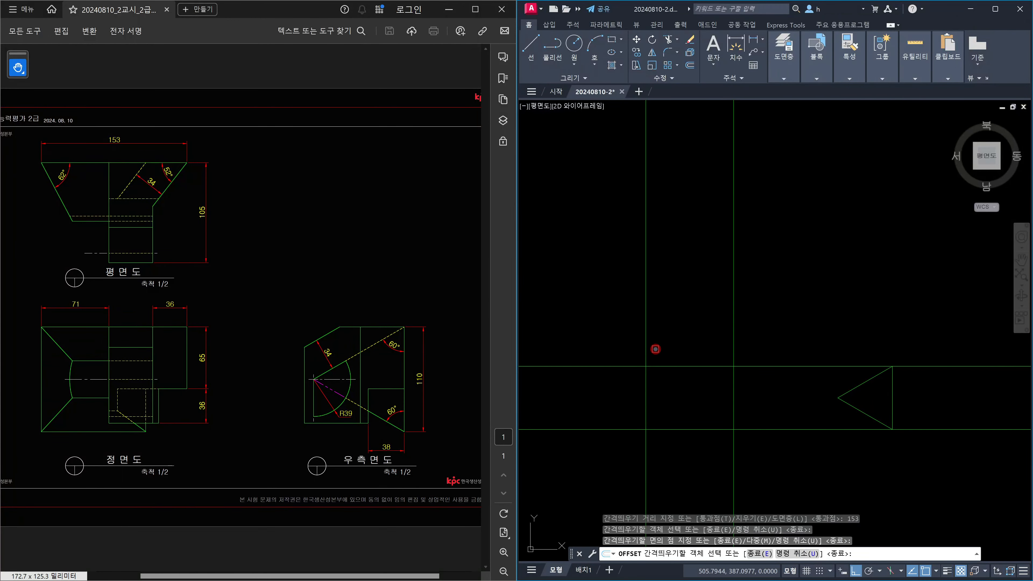
key(Escape)
click(753, 402)
click(622, 399)
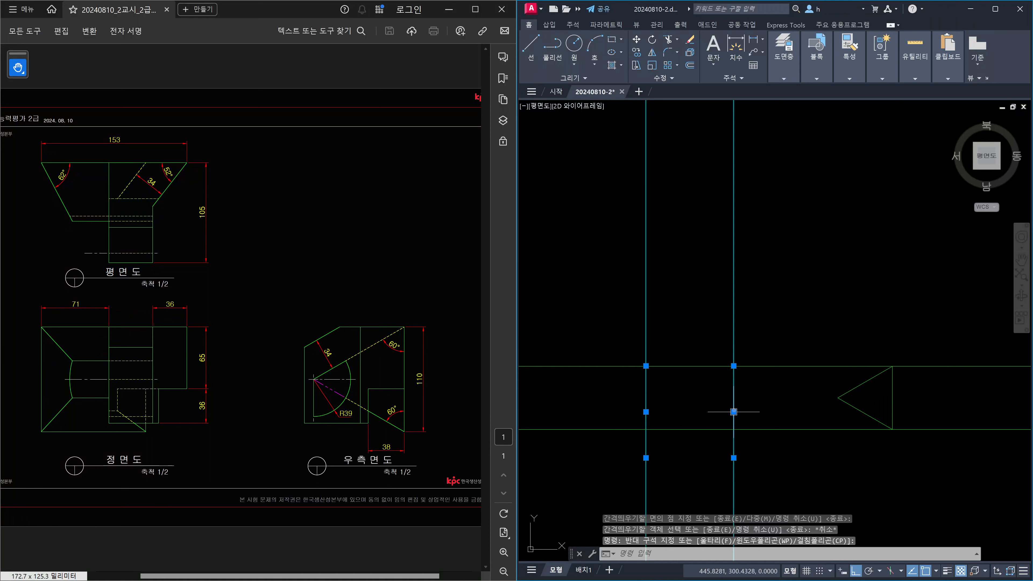
key(Escape)
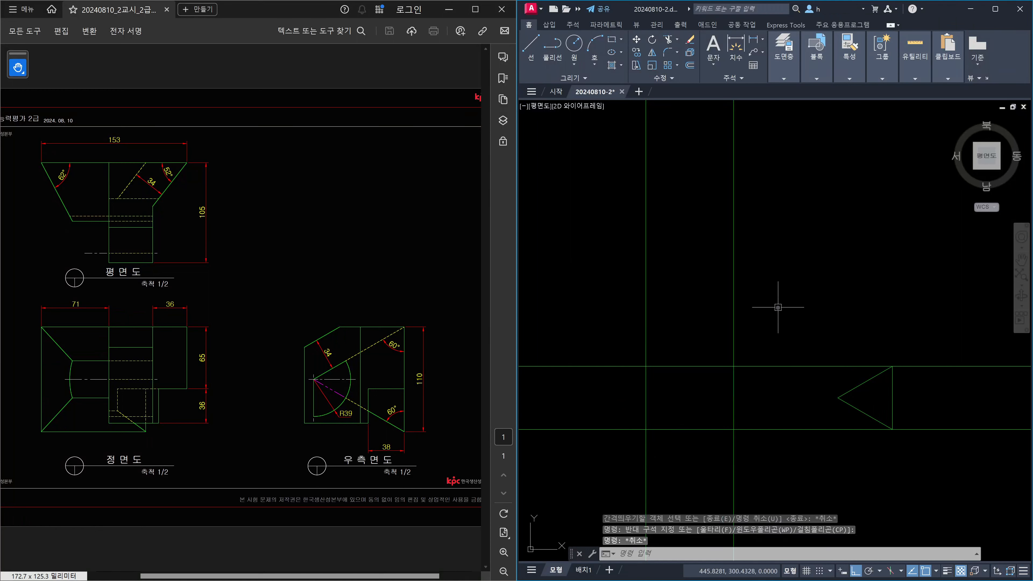
Draw a horizontal construction line above the front view's upper line, at about Y 464
text(xl)
key(Return)
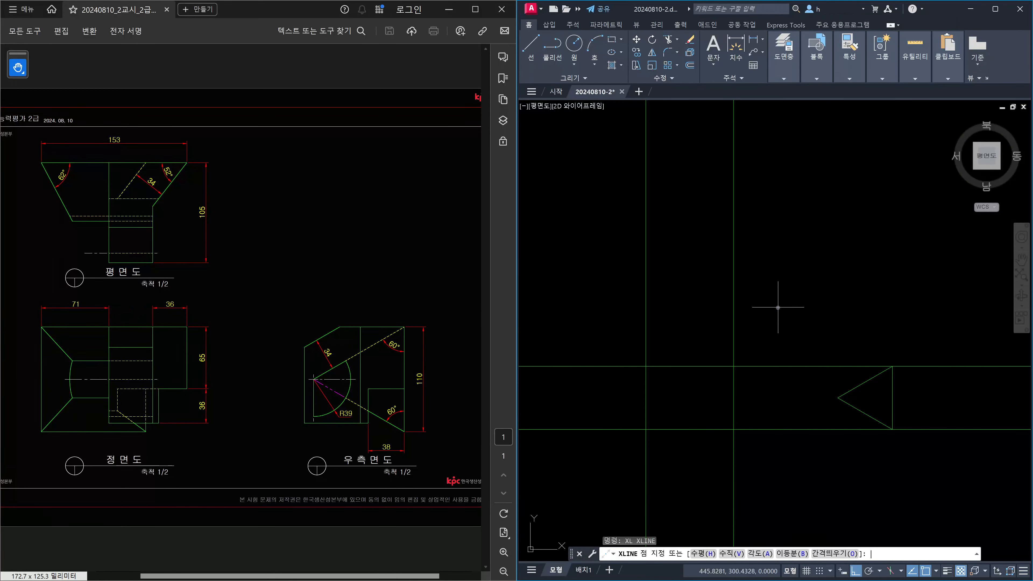
click(764, 305)
click(866, 305)
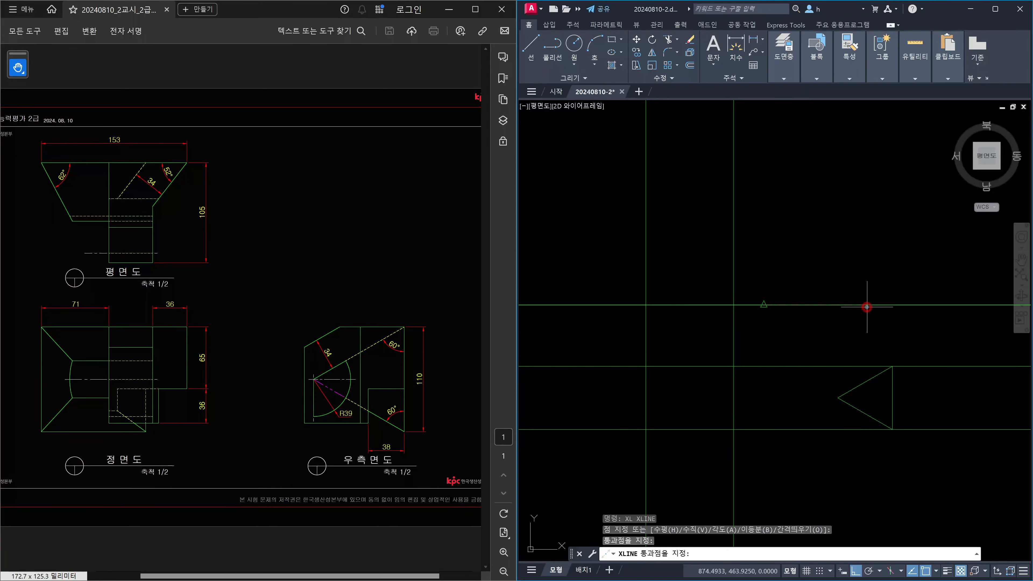
key(Escape)
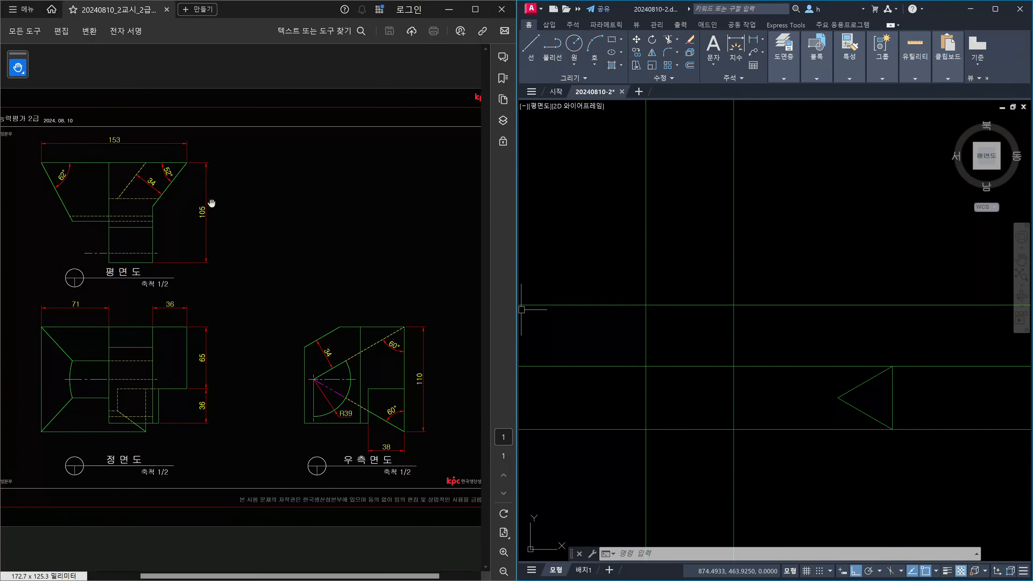
key(Escape)
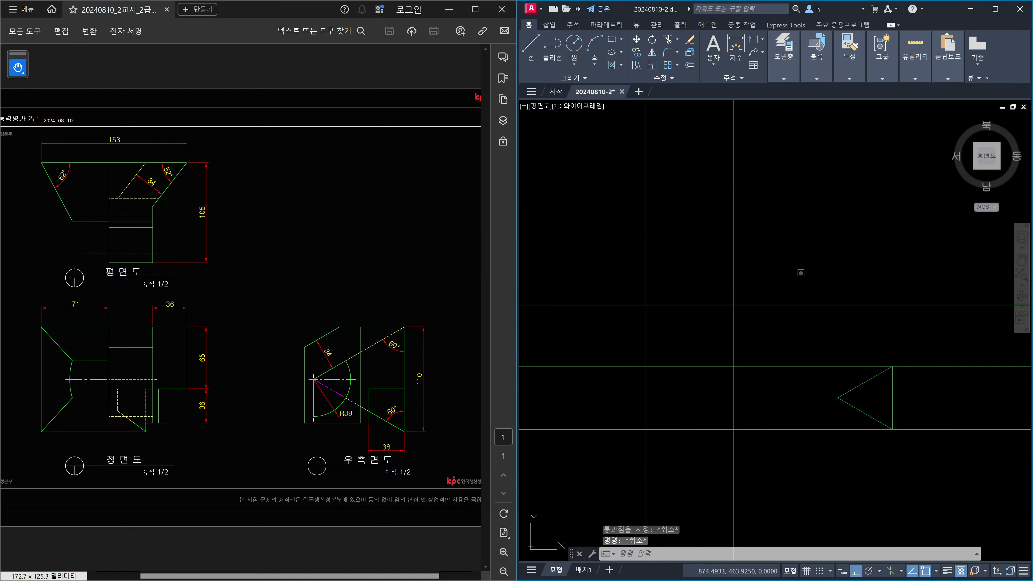
Offset the new horizontal construction line 105 upward to set the top view's overall depth
text(o)
key(Return)
text(105)
key(Return)
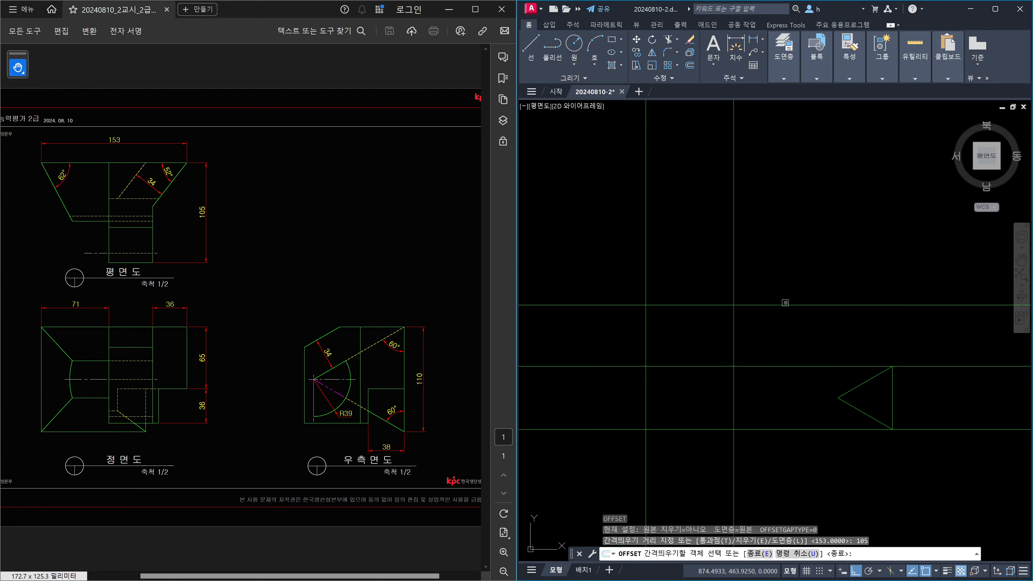
click(789, 306)
click(798, 238)
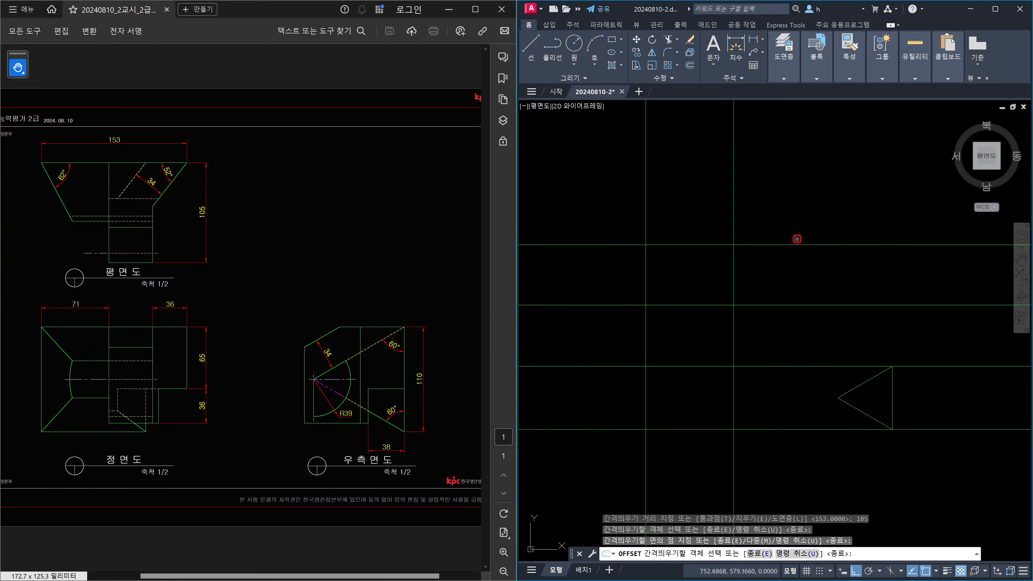
key(Escape)
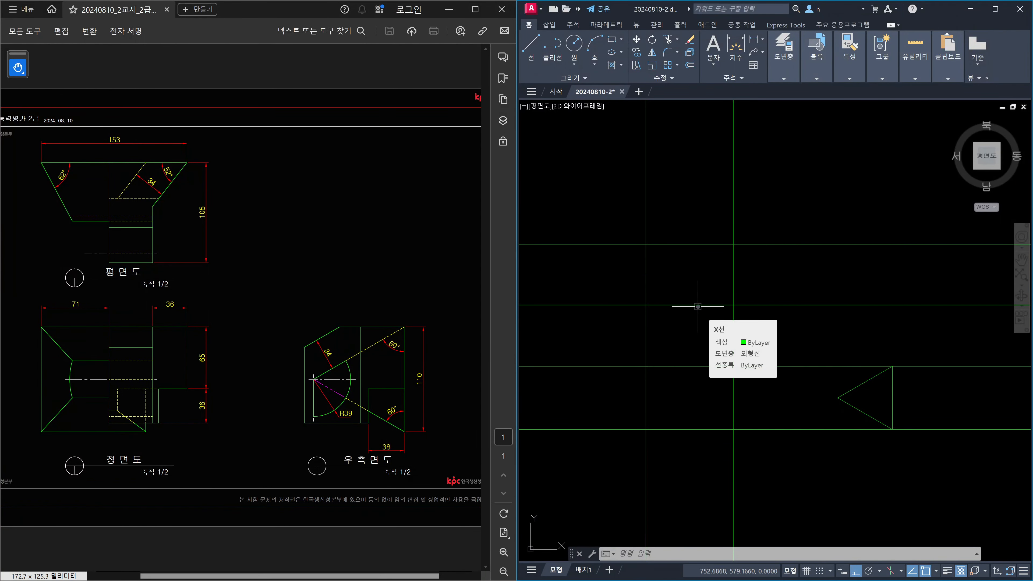
key(Escape)
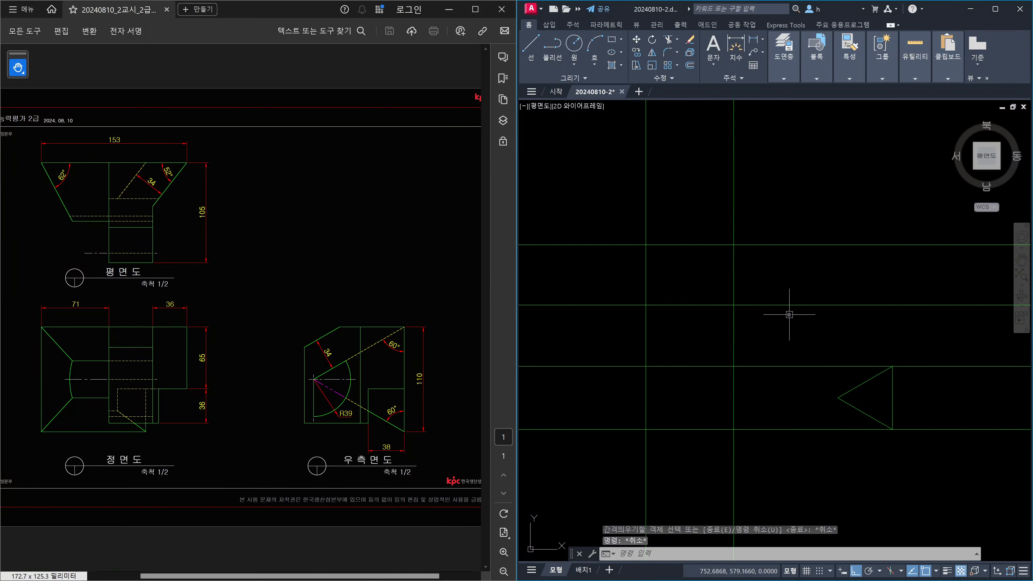
click(795, 320)
click(777, 296)
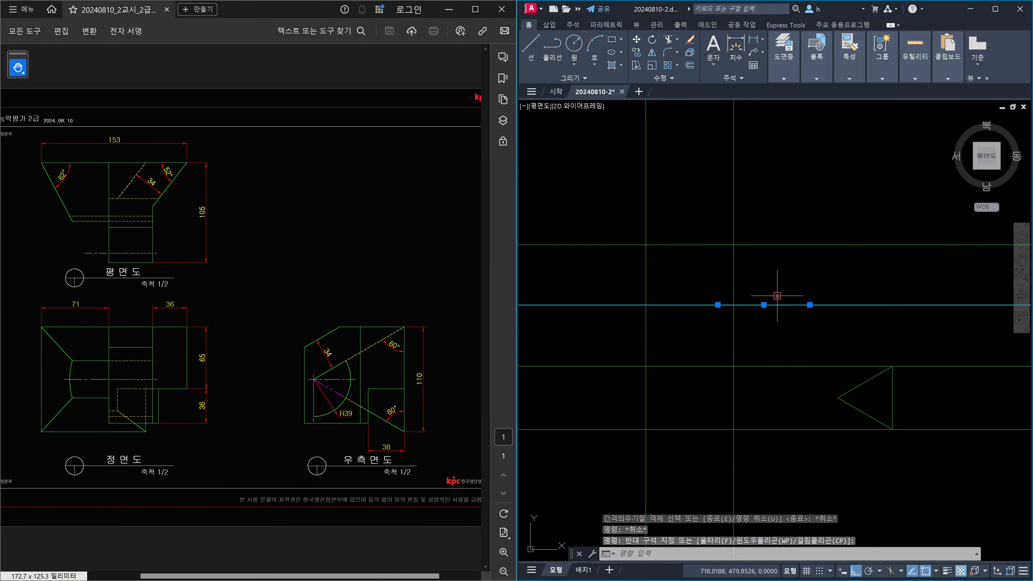
key(Escape)
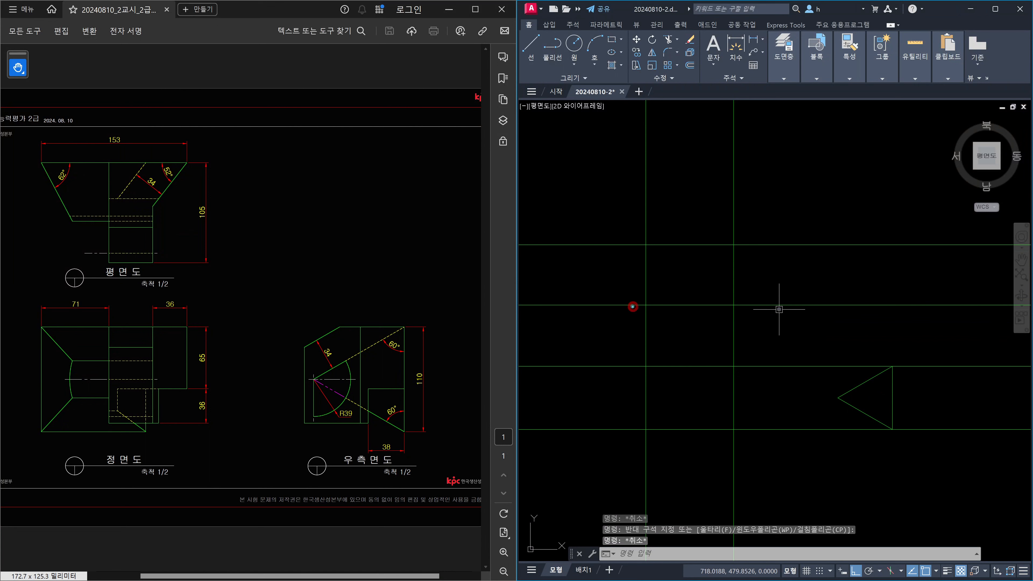
drag(633, 307, 750, 305)
mouse_move(109, 264)
mouse_down()
mouse_move(155, 263)
mouse_move(175, 189)
mouse_up()
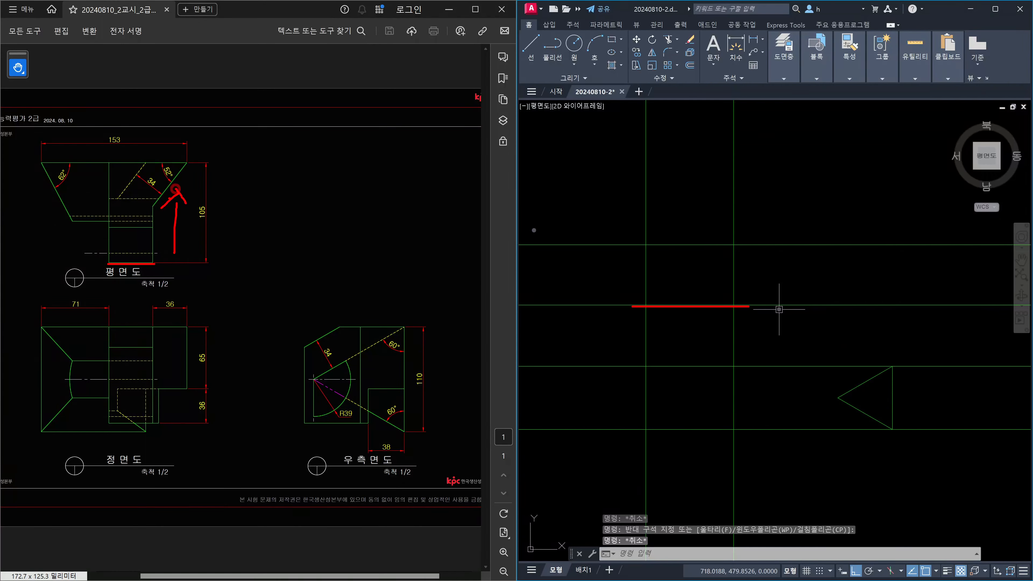
drag(637, 247, 758, 246)
drag(41, 161, 189, 161)
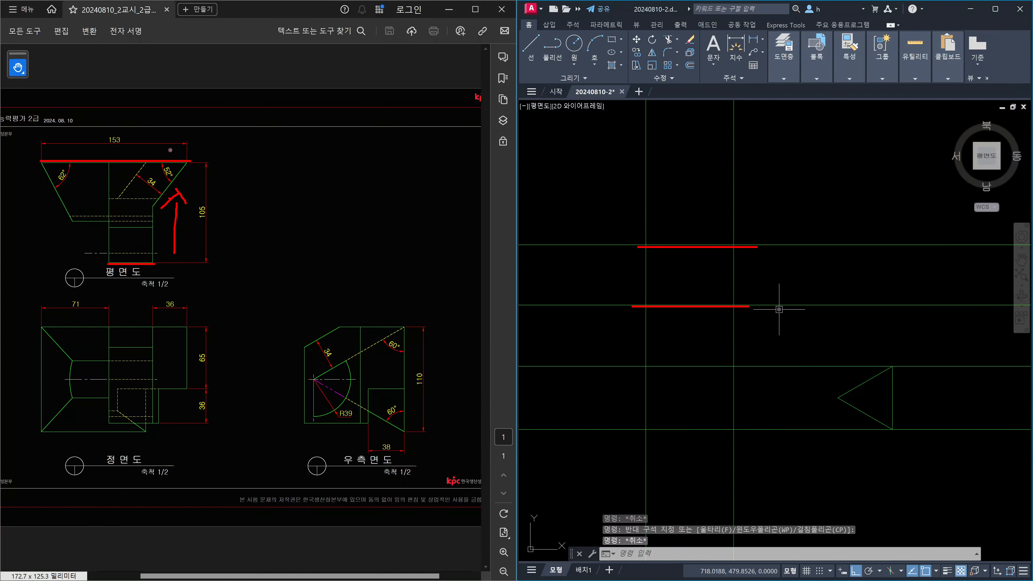
mouse_move(156, 151)
mouse_down()
mouse_move(163, 128)
mouse_move(163, 151)
mouse_up()
drag(403, 327, 404, 434)
mouse_move(123, 284)
mouse_down()
mouse_move(122, 268)
mouse_move(129, 275)
mouse_up()
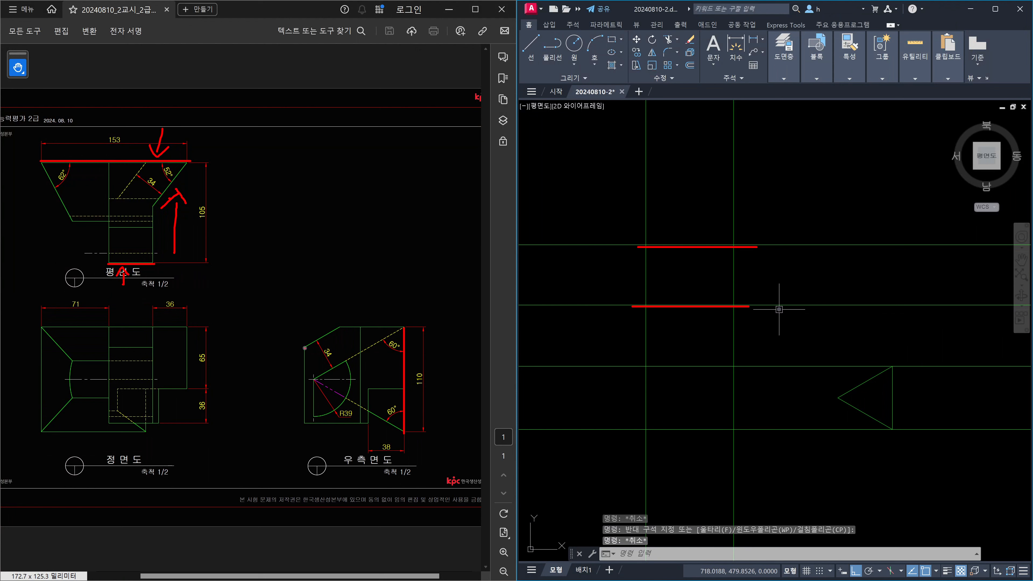
drag(305, 347, 307, 425)
drag(892, 370, 892, 430)
drag(816, 387, 826, 403)
drag(828, 386, 814, 407)
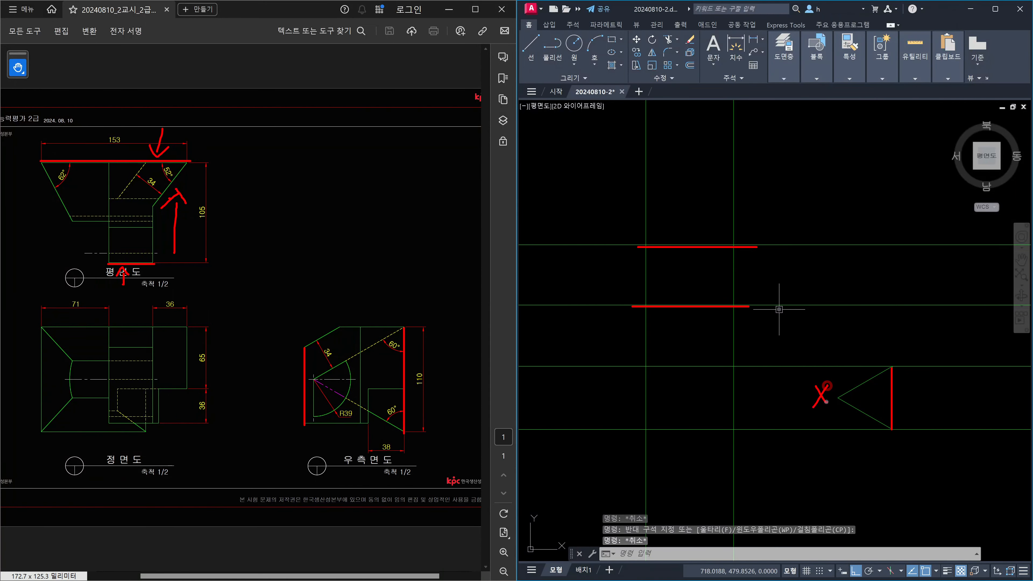
drag(311, 360, 295, 364)
mouse_move(130, 264)
mouse_down()
mouse_move(142, 261)
mouse_move(136, 273)
mouse_up()
drag(171, 158, 173, 171)
drag(680, 255, 676, 263)
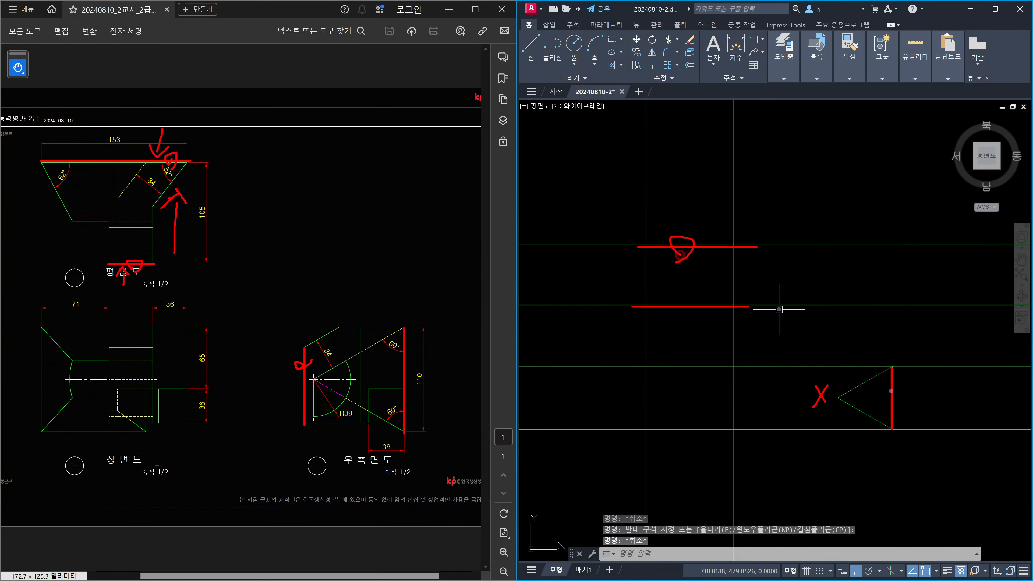
mouse_move(886, 390)
mouse_down()
mouse_move(898, 393)
mouse_move(886, 389)
mouse_up()
key(Escape)
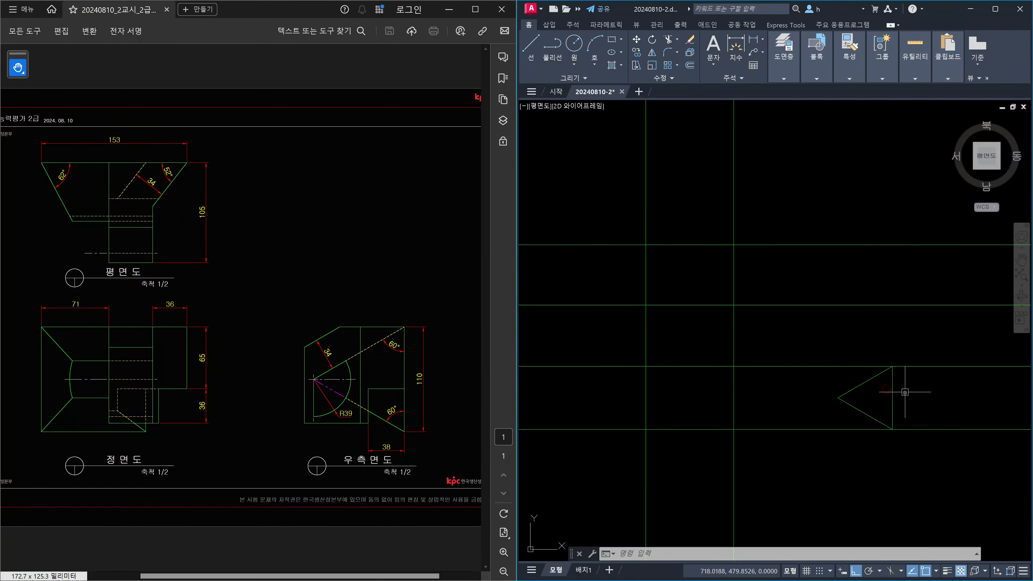
Draw a vertical construction line through the triangle's vertical right side
text(xl)
key(Return)
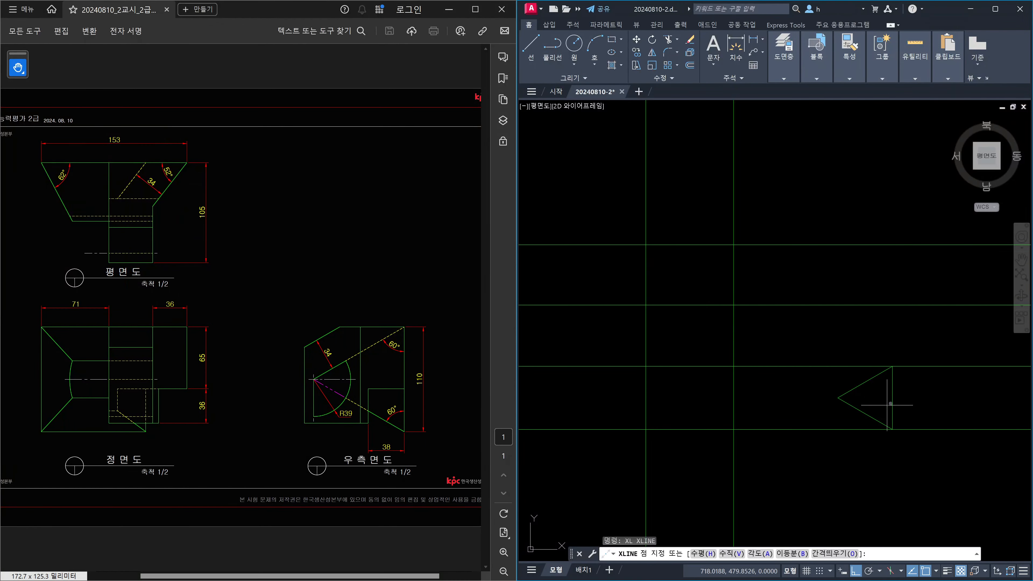
click(892, 398)
click(911, 175)
key(Escape)
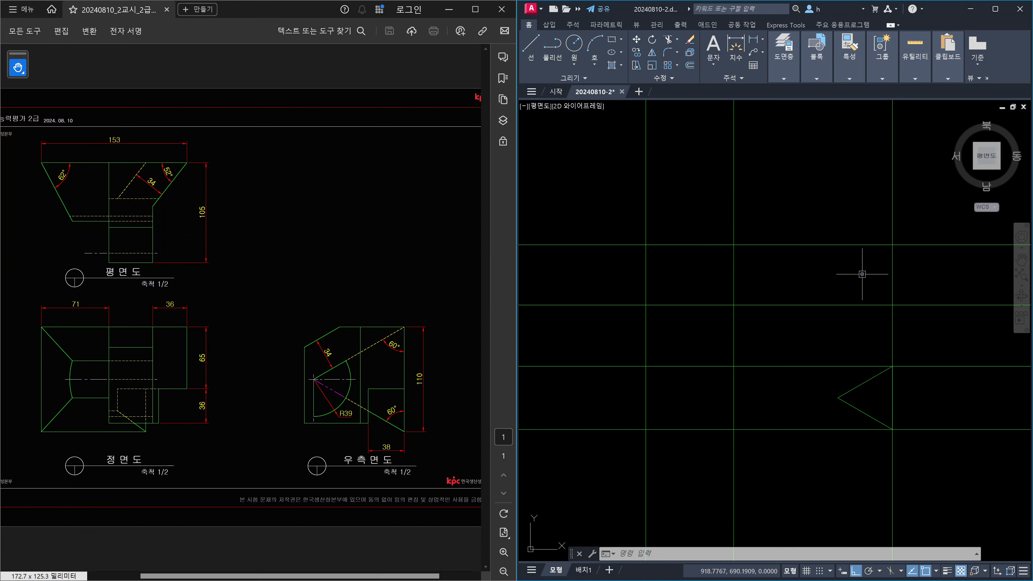
text(ㅐ)
key(BackSpace)
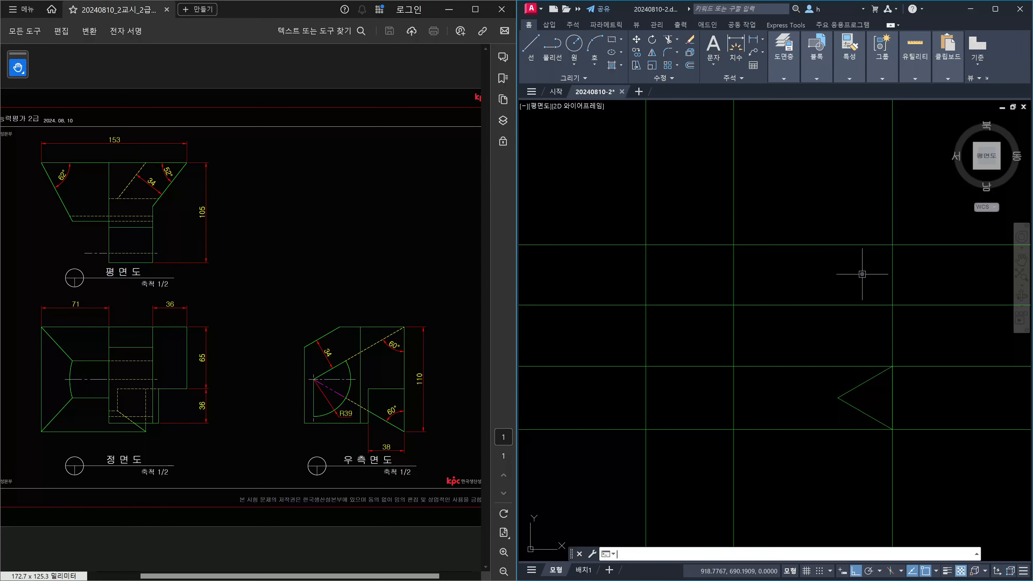
text(ray)
key(Return)
click(893, 244)
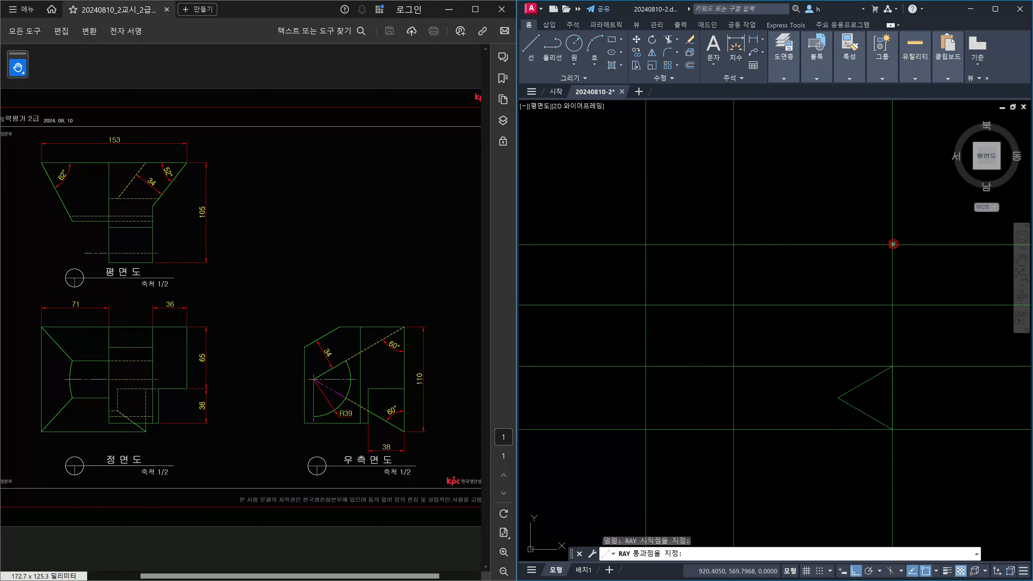
text(<45)
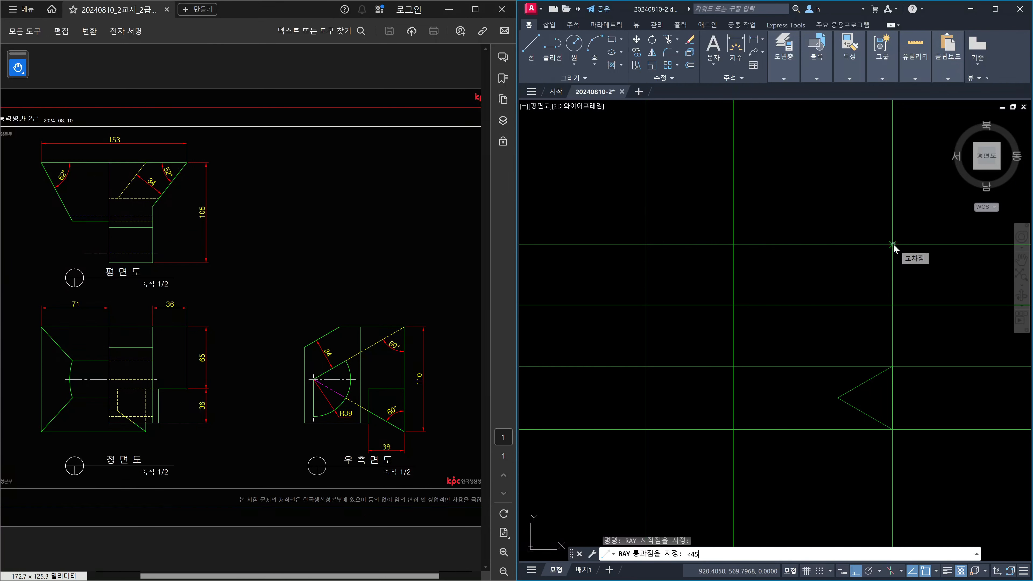
key(Return)
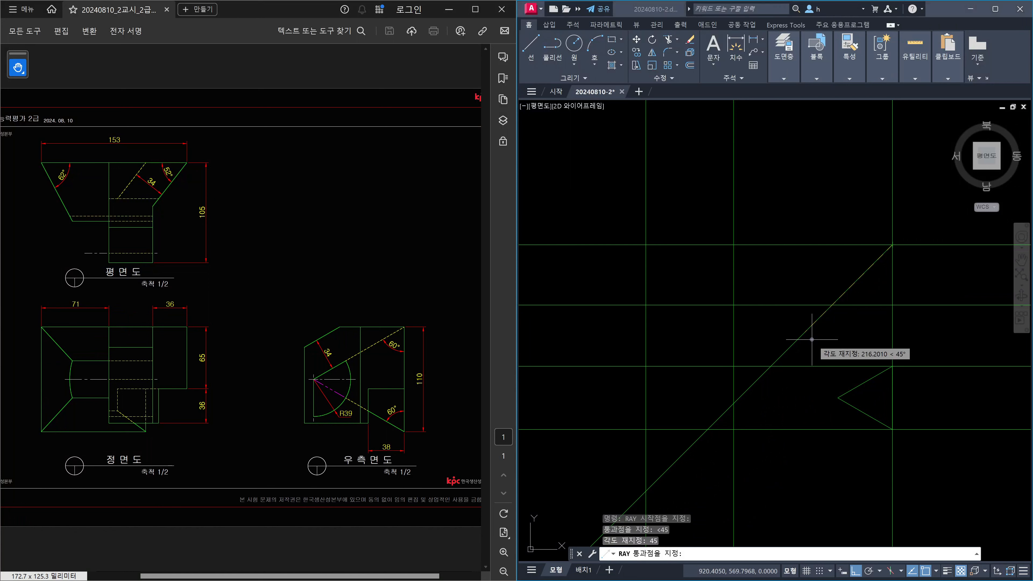
mouse_move(921, 230)
mouse_down()
mouse_move(907, 224)
mouse_move(935, 231)
mouse_move(936, 199)
mouse_up()
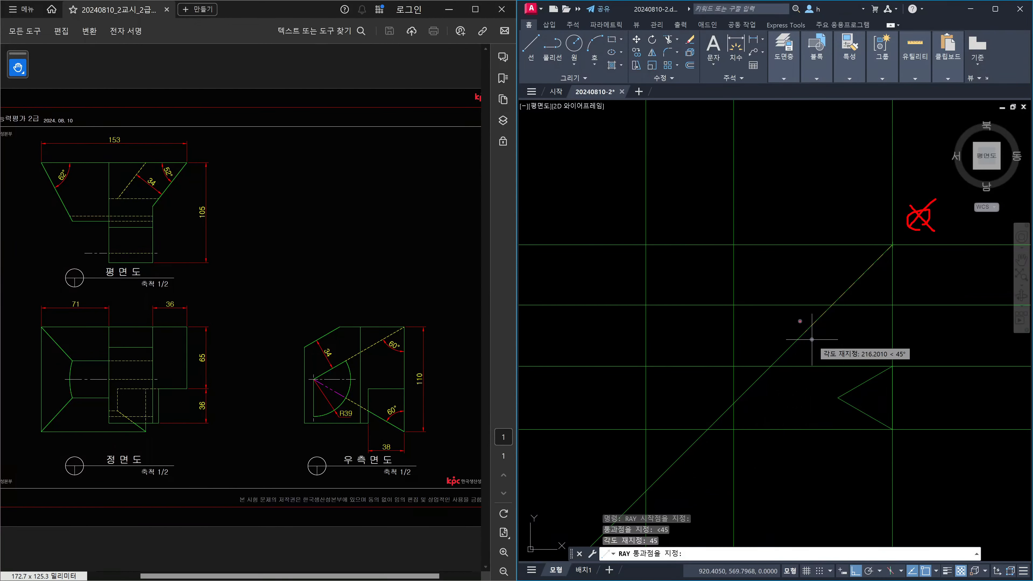
mouse_move(805, 323)
mouse_down()
mouse_move(811, 338)
mouse_move(792, 350)
mouse_up()
mouse_move(735, 447)
mouse_down()
mouse_move(710, 414)
mouse_move(741, 453)
mouse_up()
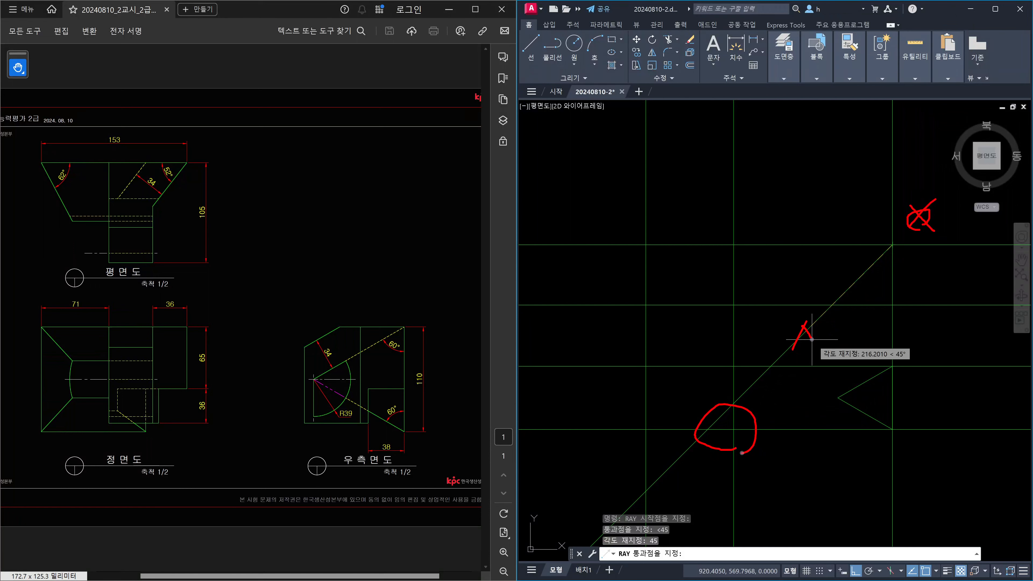
key(Escape)
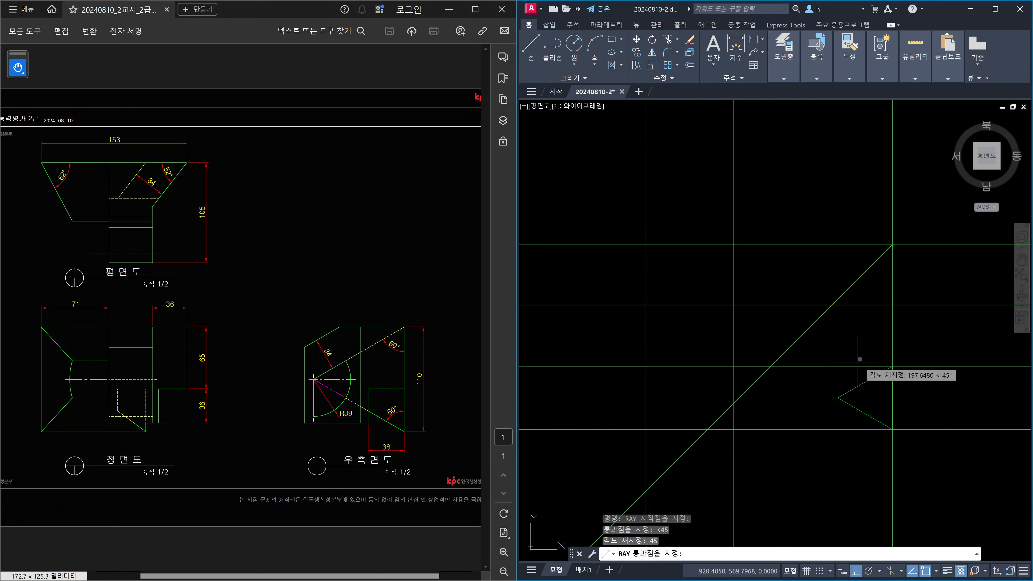
key(Escape)
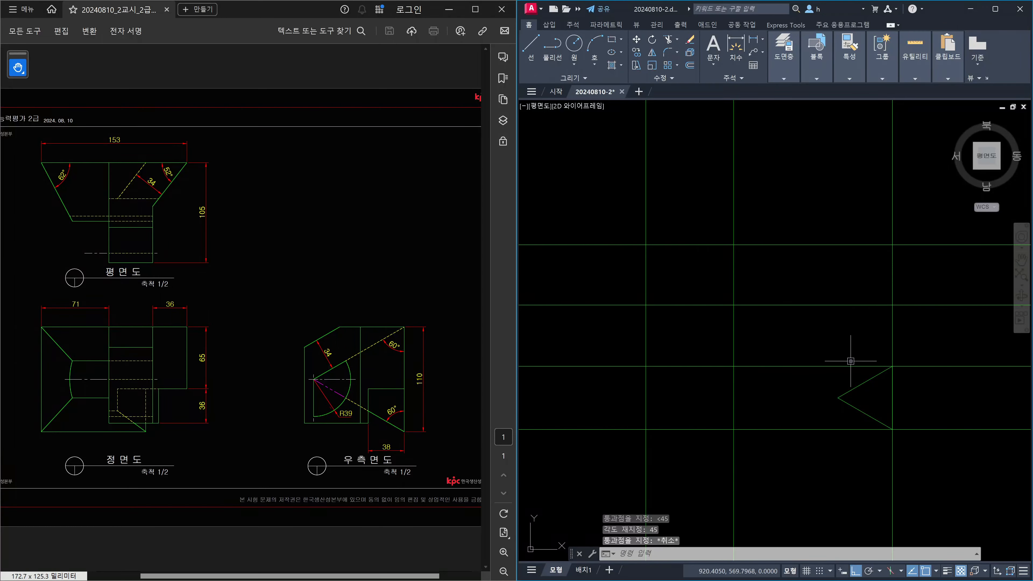
Draw a 45° construction line through the intersection of the triangle's vertical construction line and the top view's upper line
text(xl)
key(Return)
text(a)
key(Return)
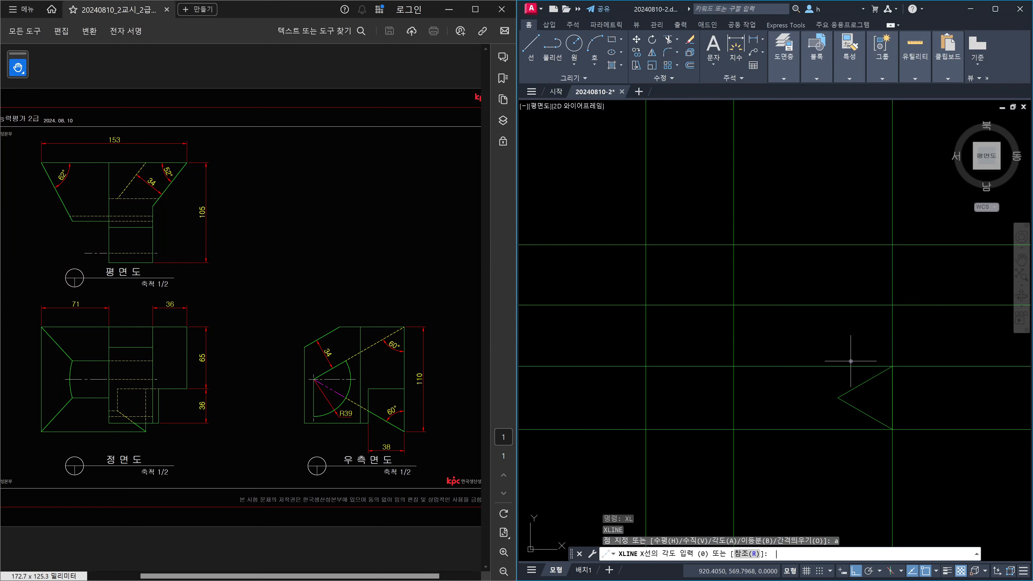
text(45)
key(Return)
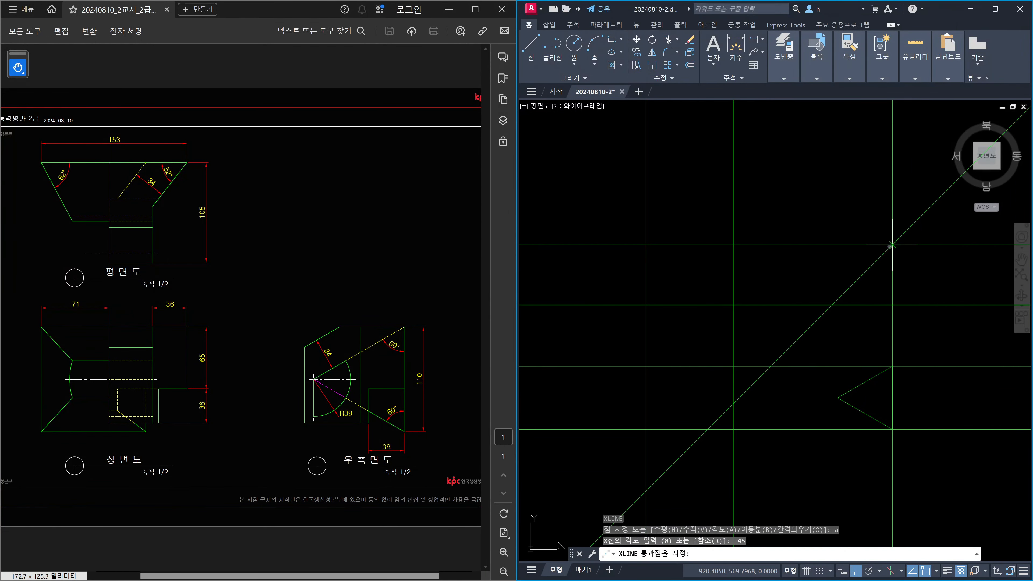
click(892, 245)
key(Escape)
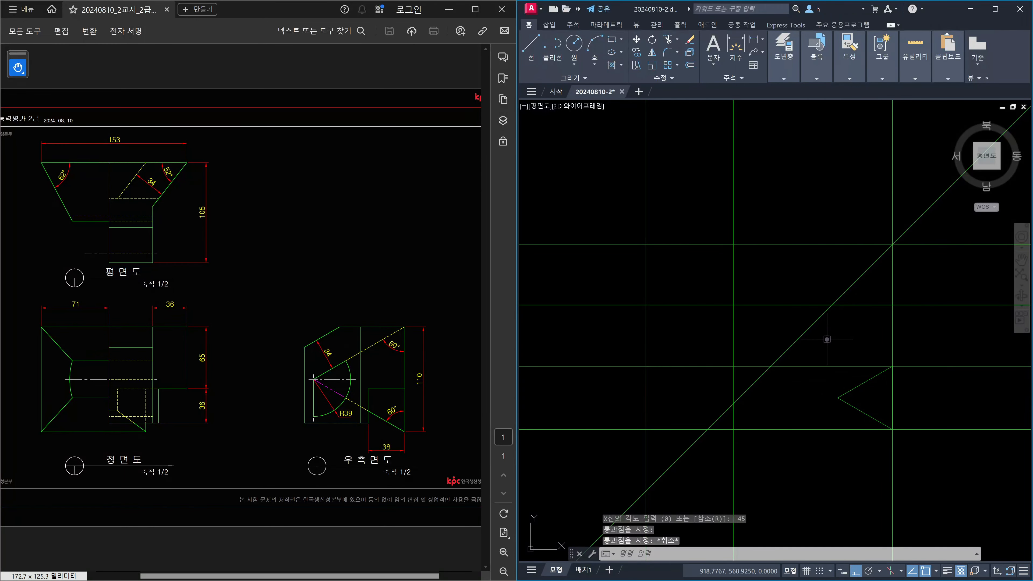
Draw a vertical construction line through the intersection of the 45° line and the top view's lower line
text(xl)
key(Return)
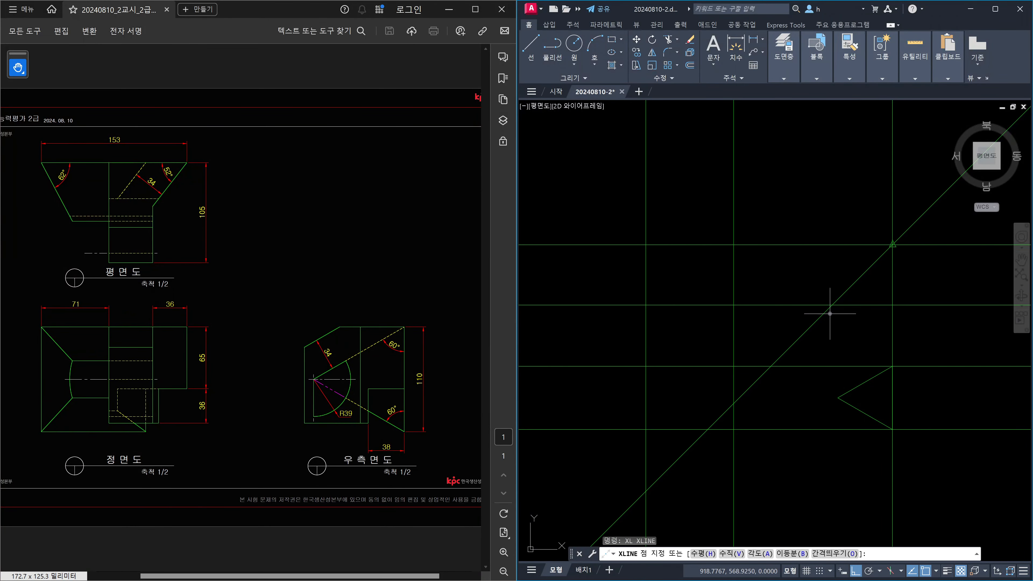
click(833, 305)
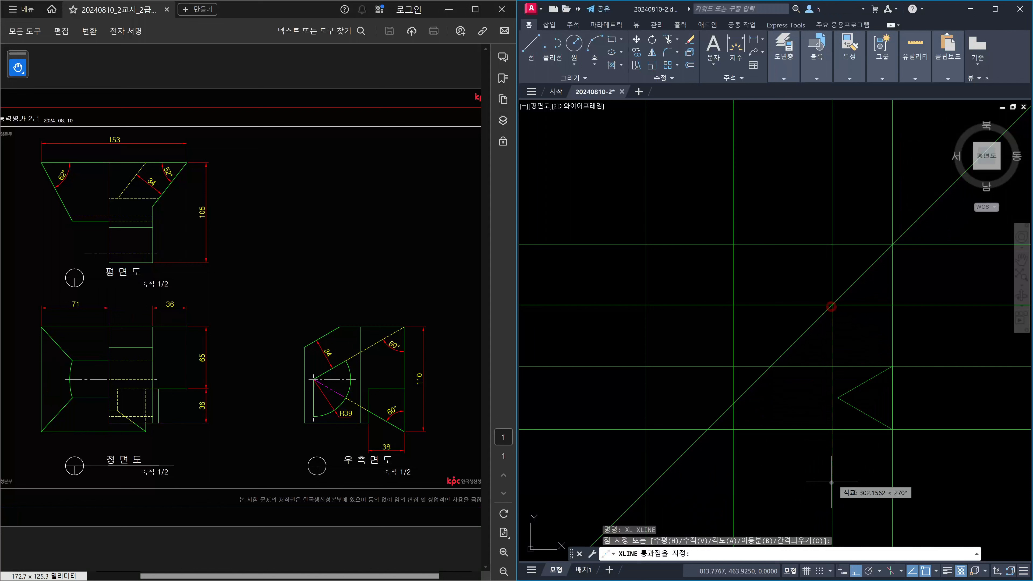
key(Escape)
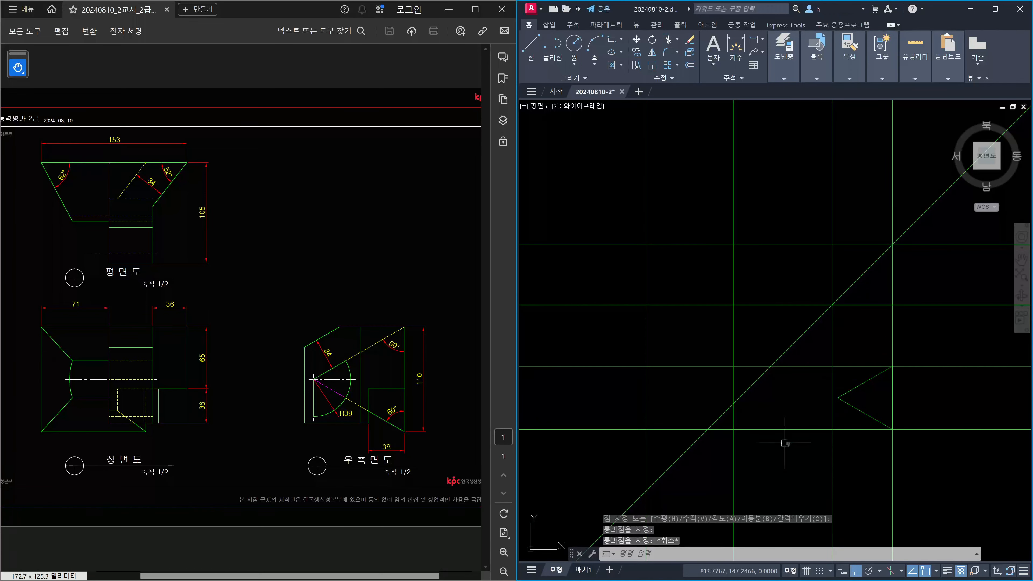
Trim the lower-left part of the 45° line using the new vertical construction line as the cutting edge
click(840, 416)
click(820, 415)
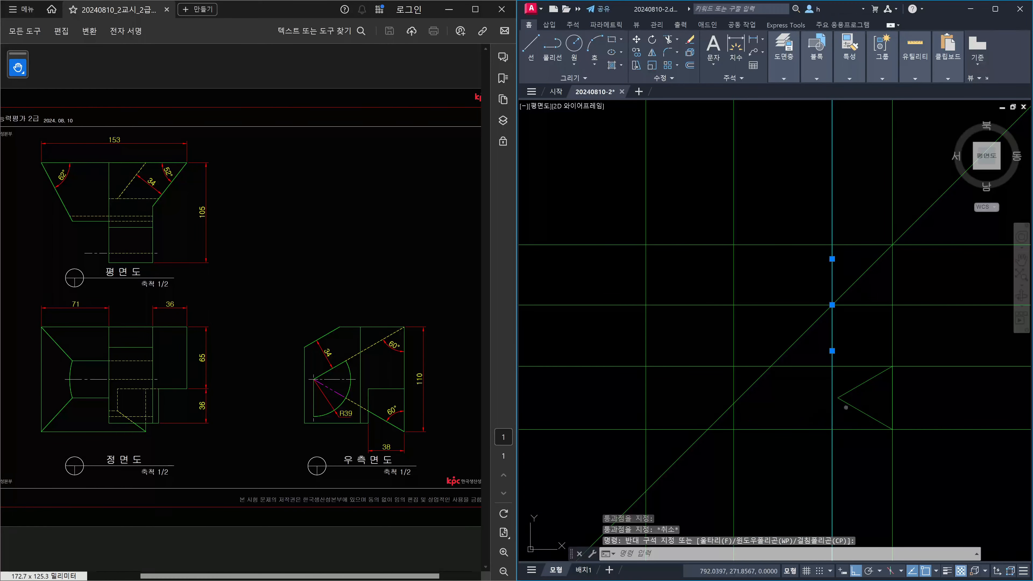
key(Escape)
text(tr)
key(Return)
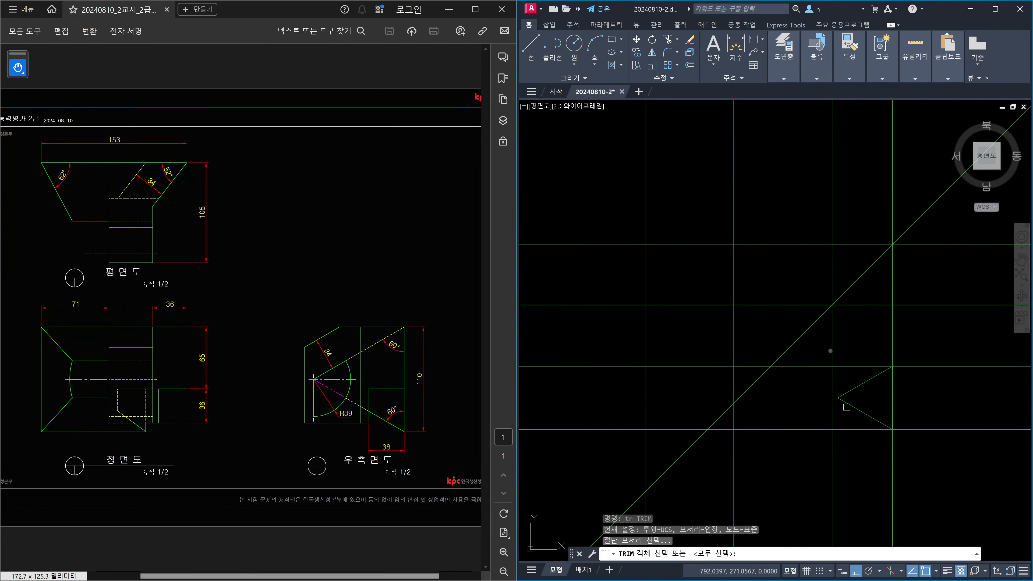
click(831, 348)
key(Return)
click(812, 328)
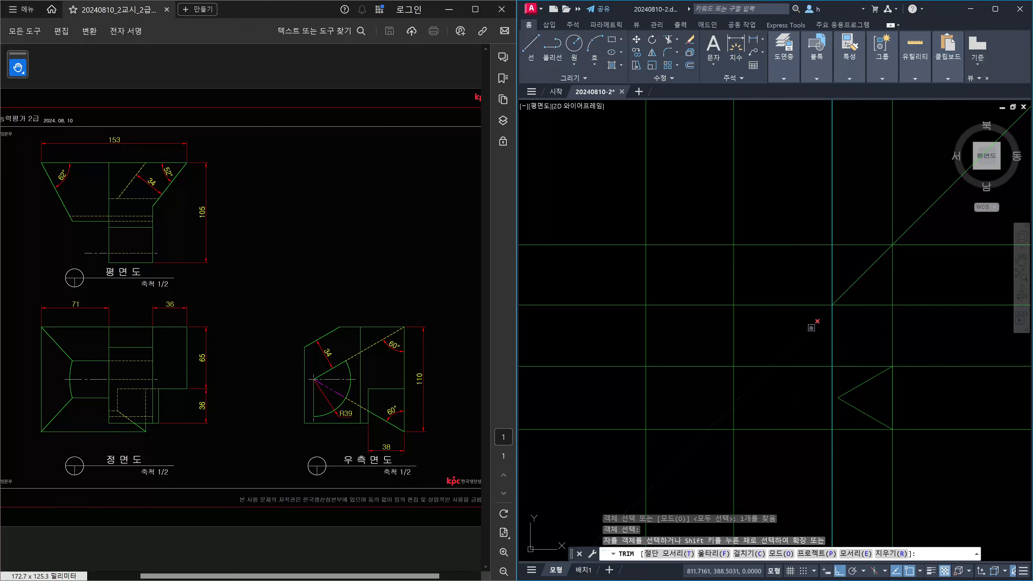
key(Escape)
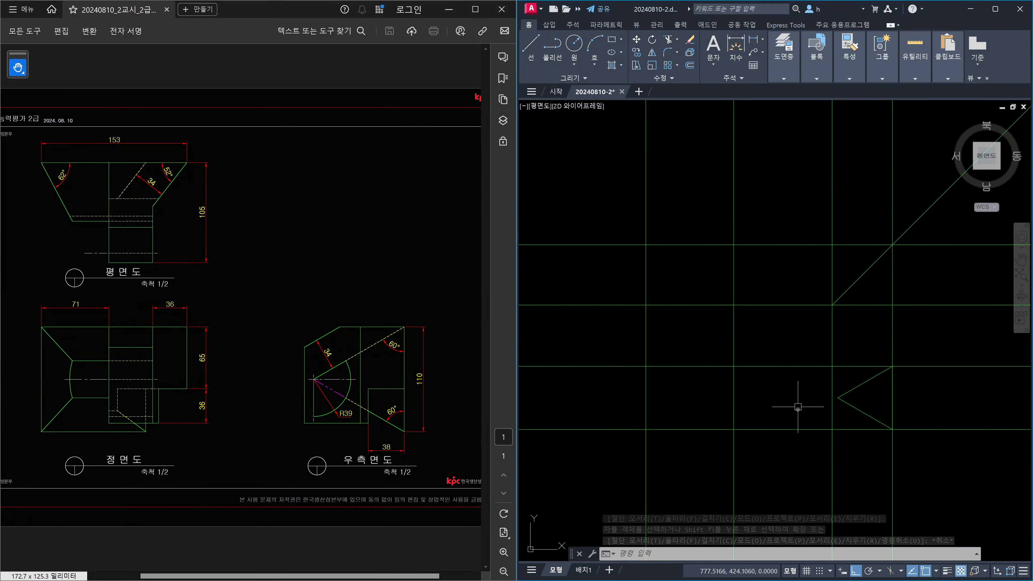
Try to erase the vertical construction line over the triangle's right side, and undo the erasure
middle_drag(802, 414, 781, 392)
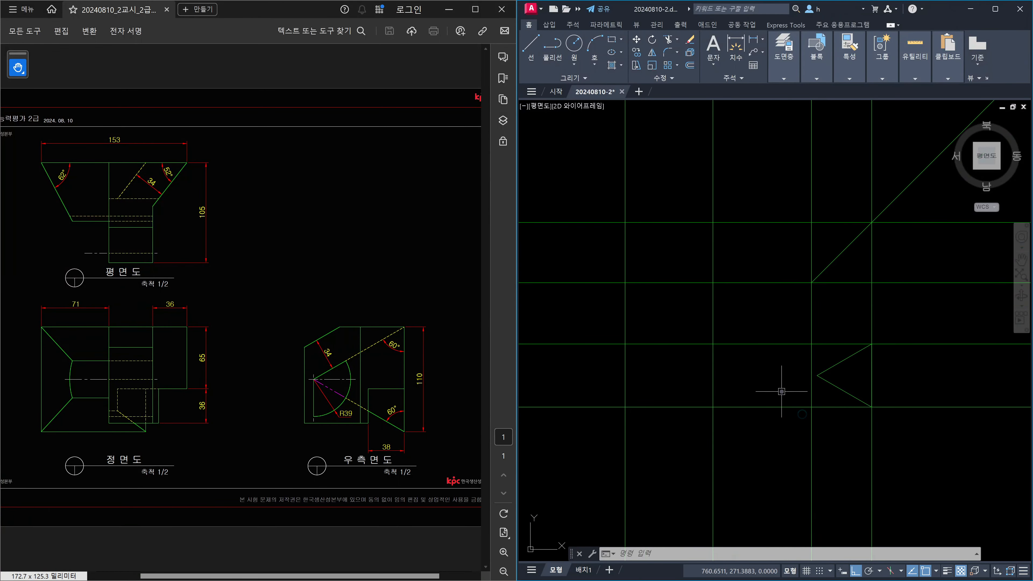
key(Escape)
click(890, 323)
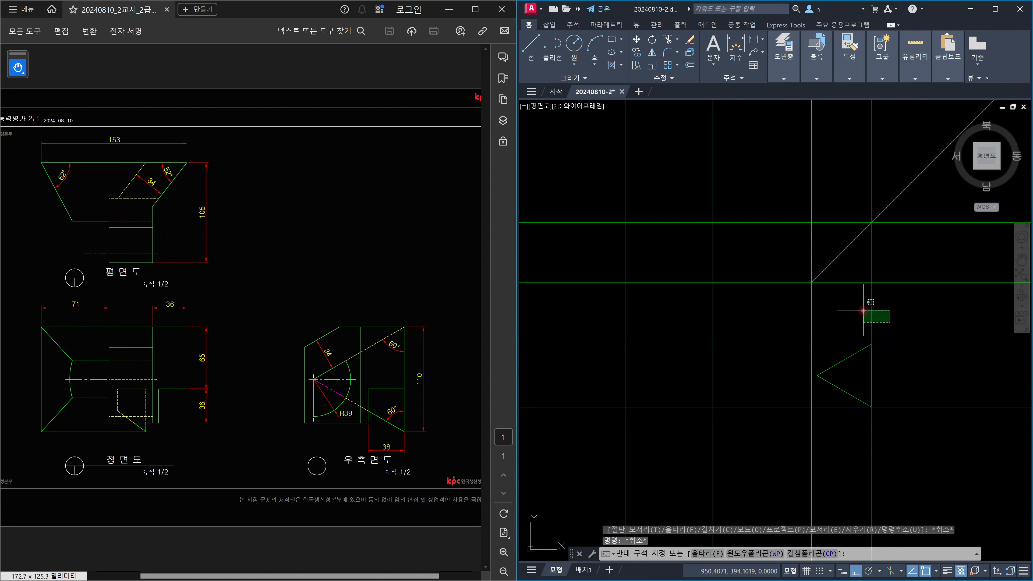
click(863, 311)
key(Delete)
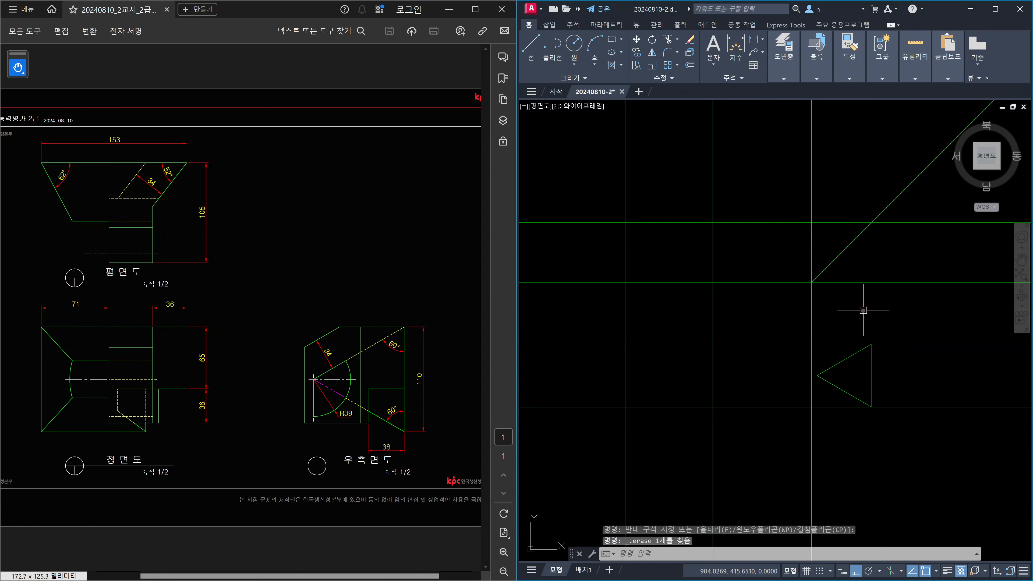
click(863, 380)
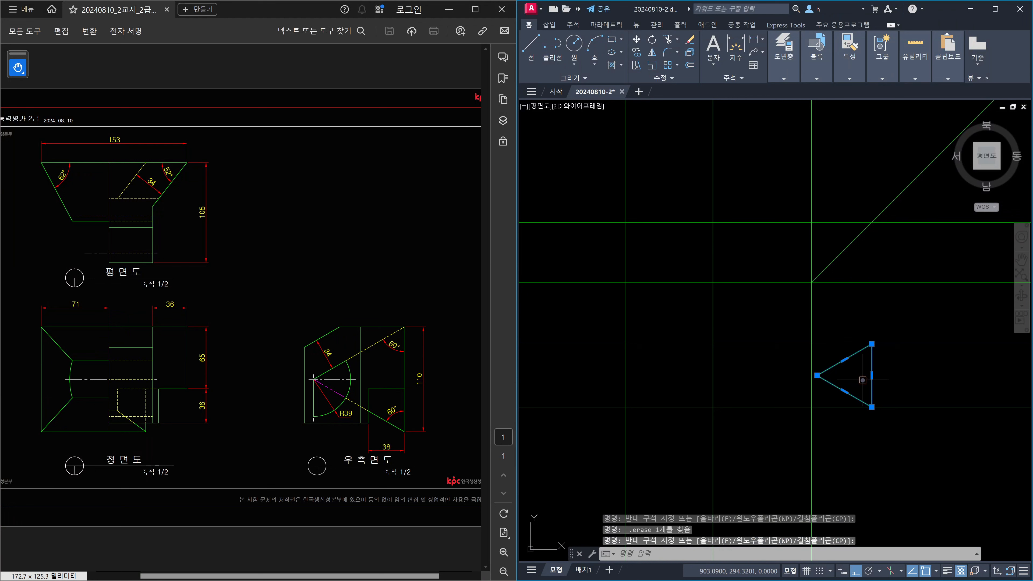
key(Escape)
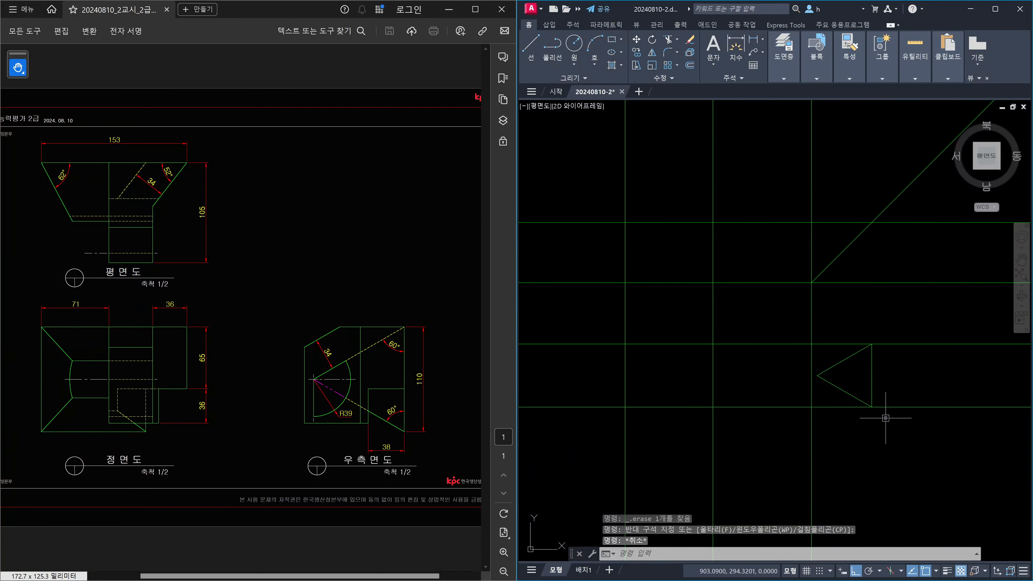
key(Escape)
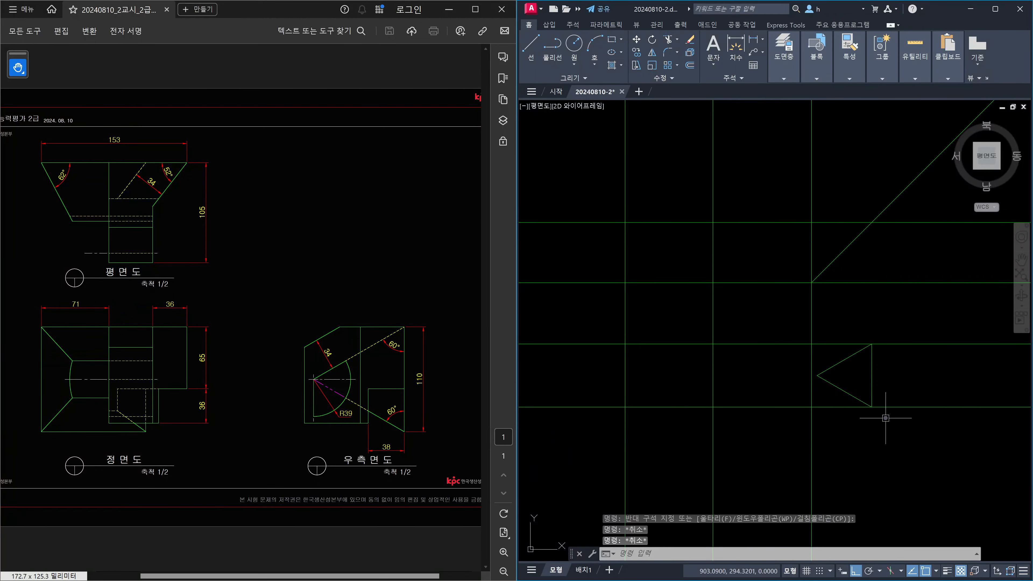
key(ctrl+z)
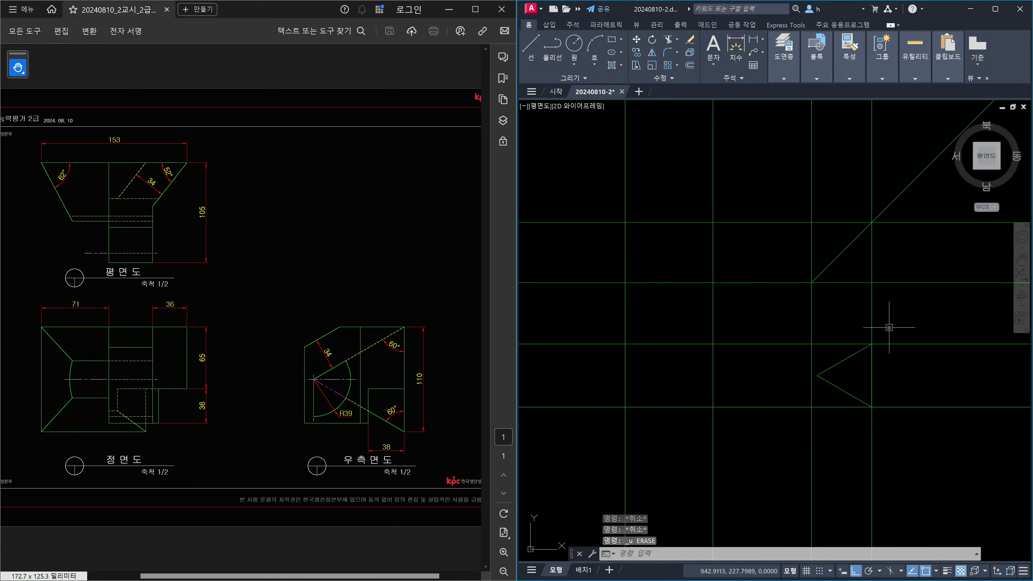
Trim the vertical construction line at the triangle's right side above and below the two horizontal lines bounding the triangle
key(Escape)
text(tr)
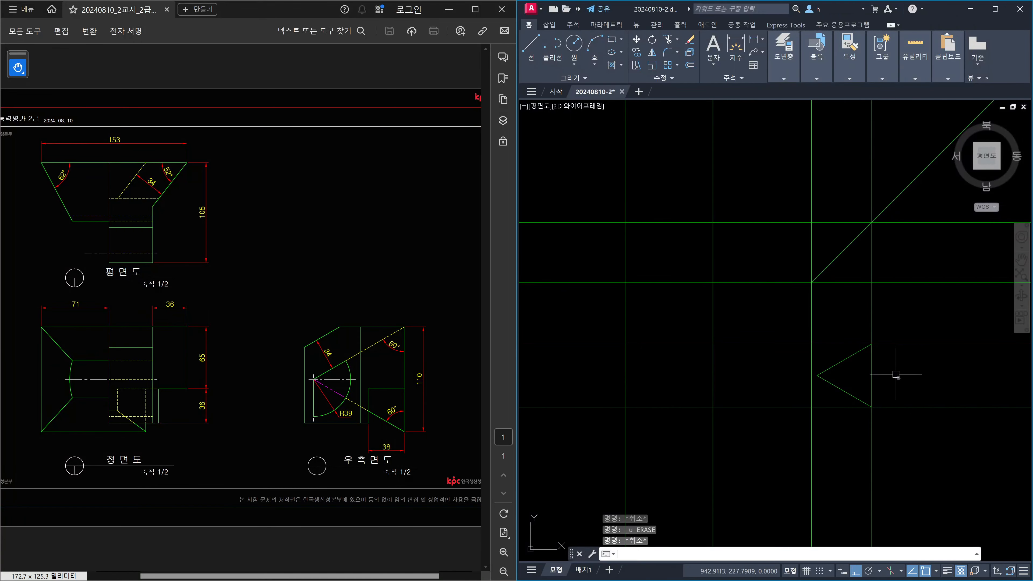
key(Return)
click(918, 424)
click(904, 332)
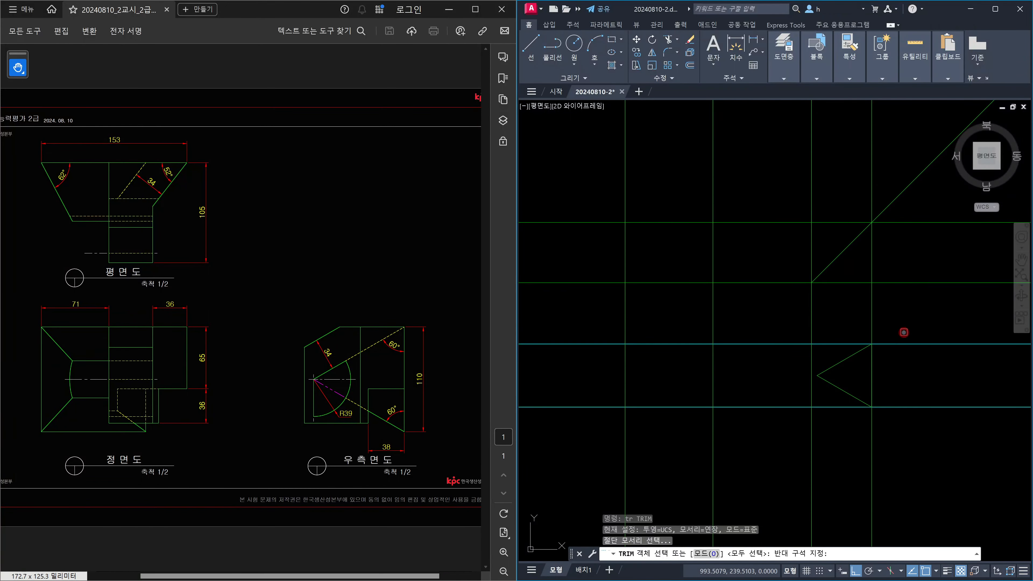
key(Return)
click(873, 324)
click(871, 442)
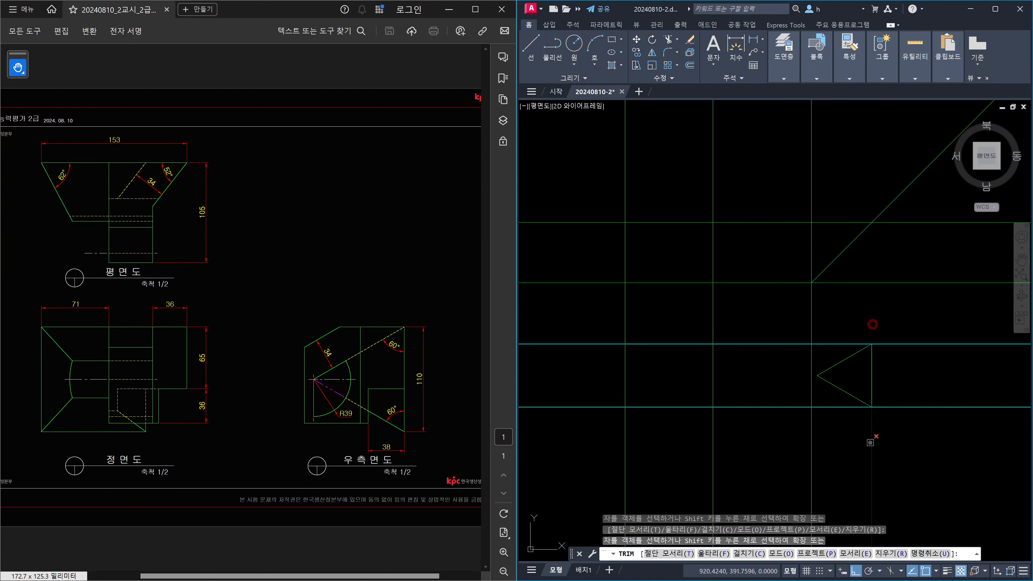
key(Escape)
key(Escape)
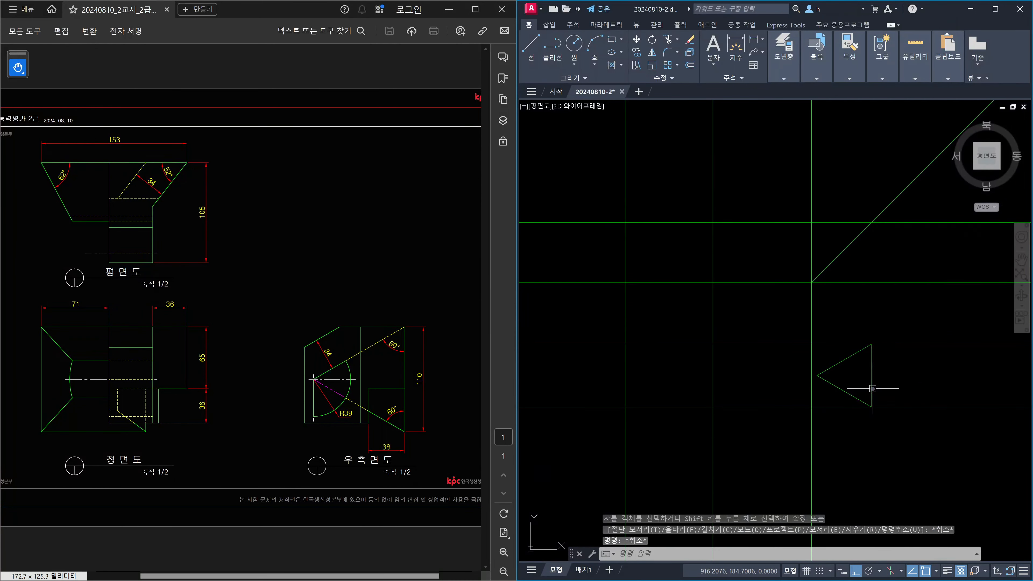
Try to move the trimmed vertical line at the triangle's right side further right, and undo both the move and the preceding trim
text(m)
key(space)
click(873, 389)
key(space)
click(898, 388)
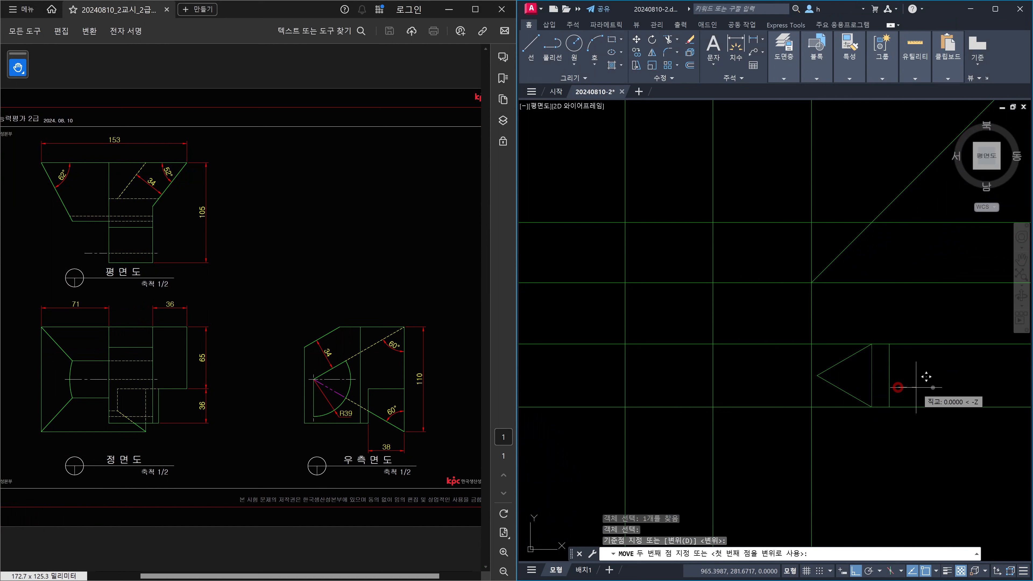
click(941, 388)
key(Escape)
click(884, 380)
click(866, 376)
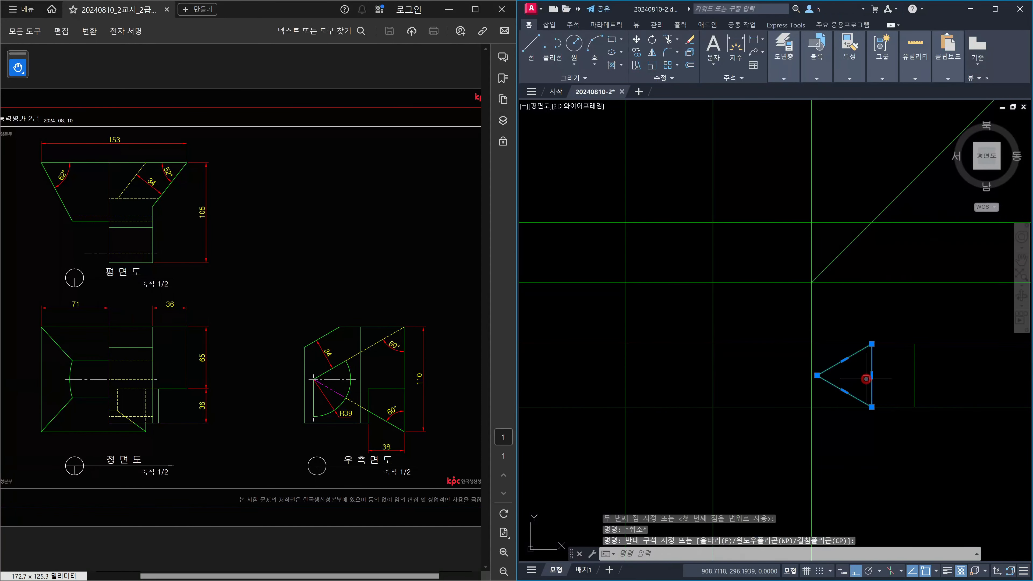
key(Escape)
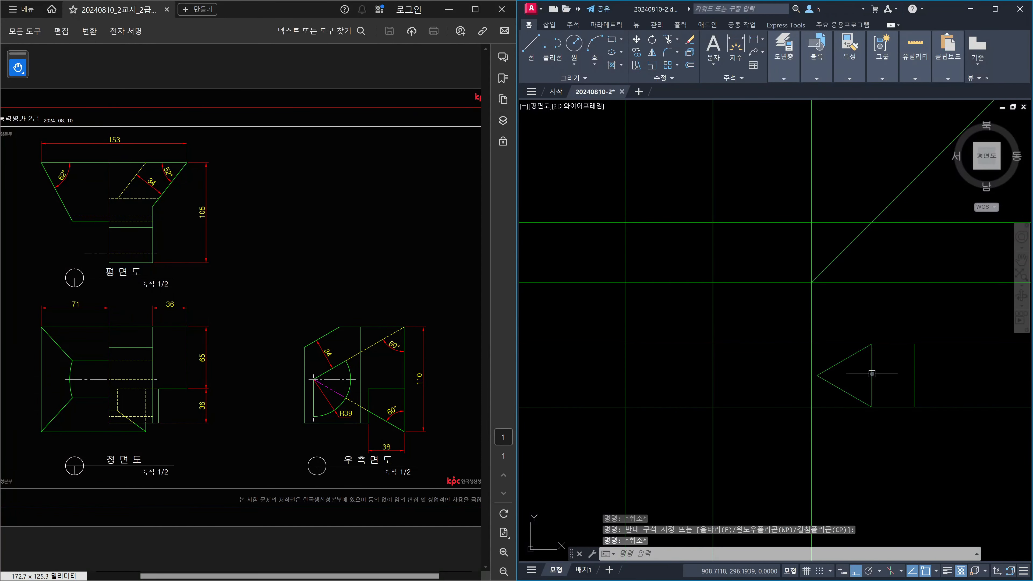
key(Escape)
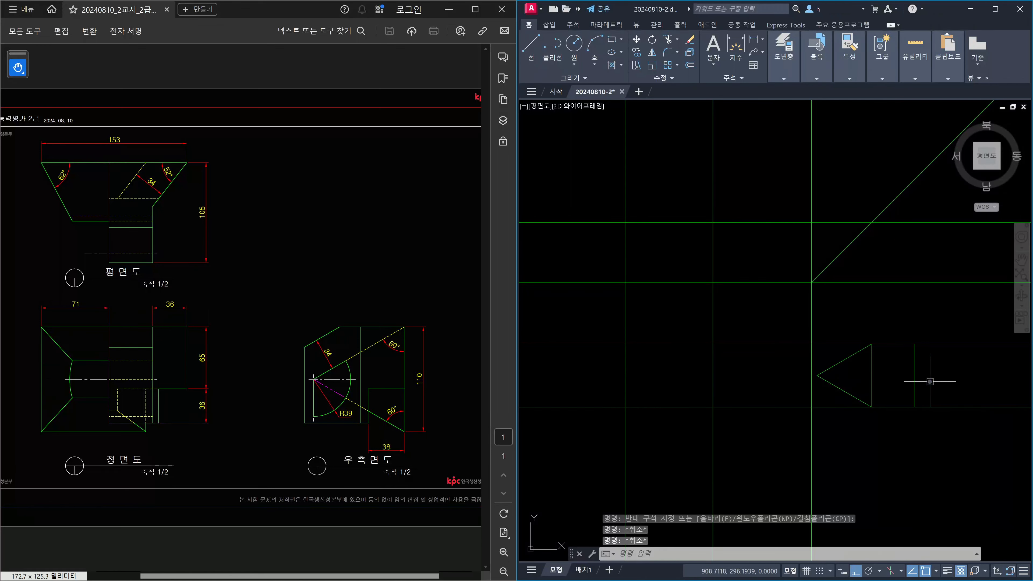
key(ctrl+z)
key(ctrl+z)
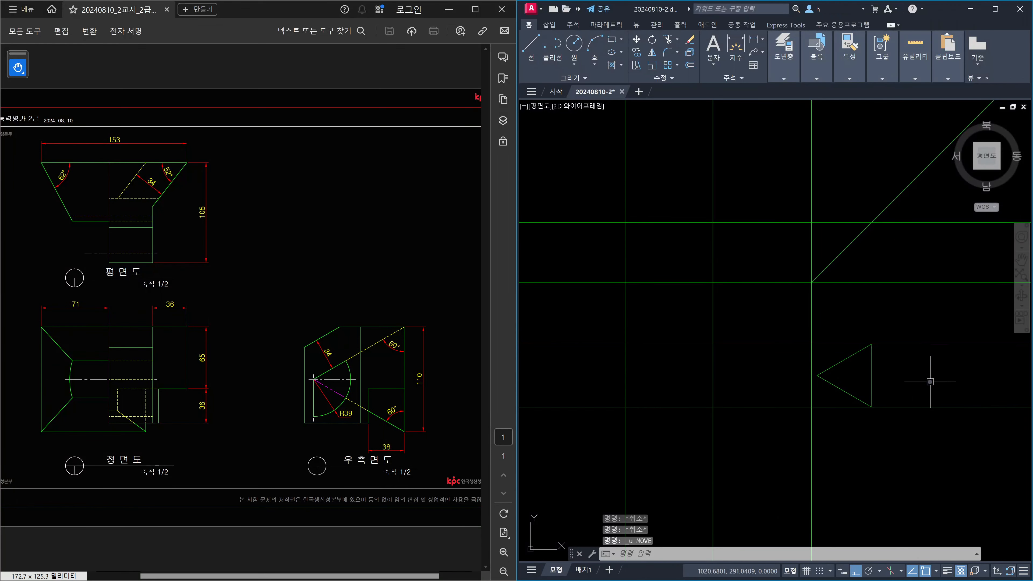
Erase the full vertical construction line over the triangle's right side
click(881, 323)
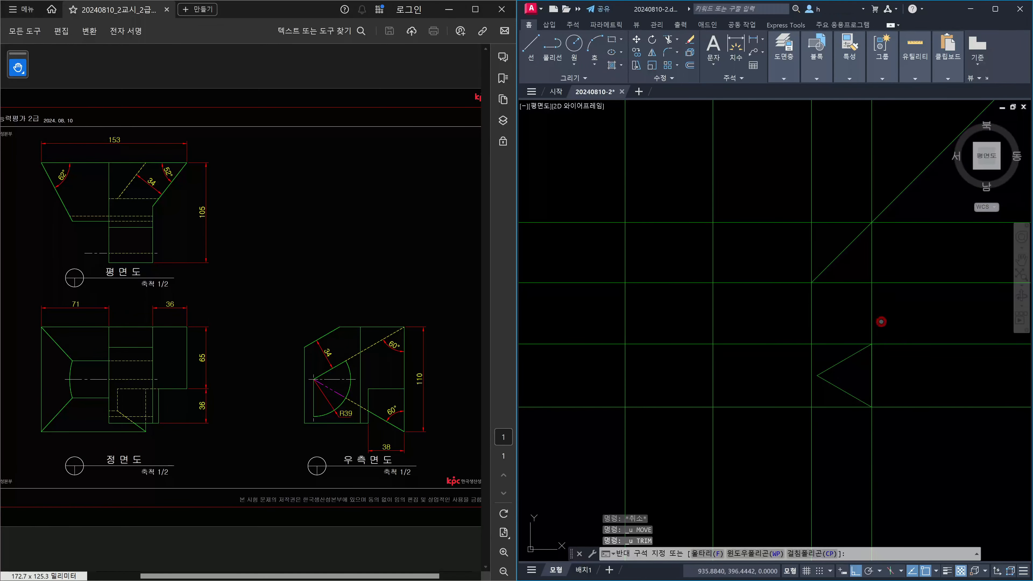
click(857, 314)
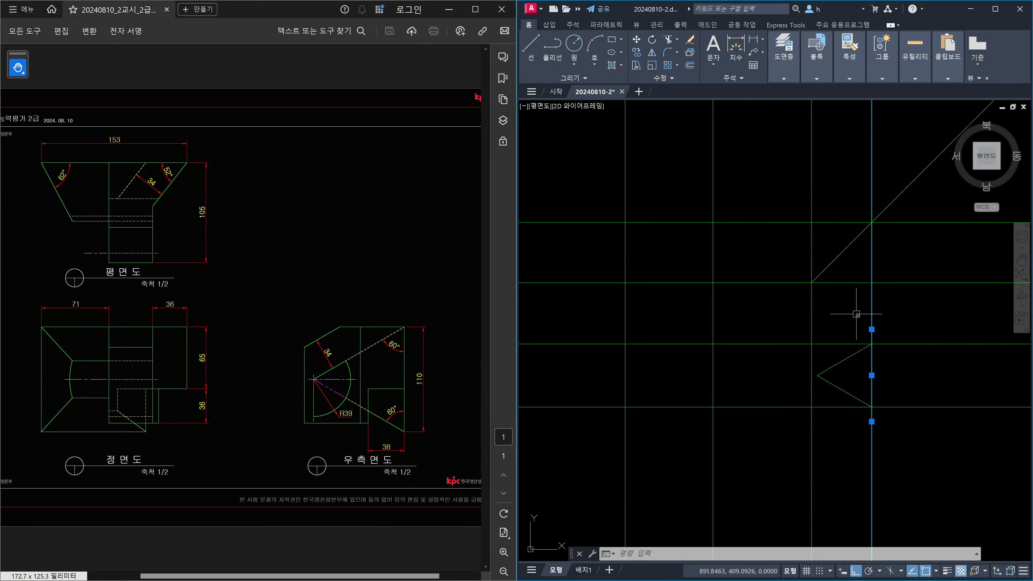
key(Escape)
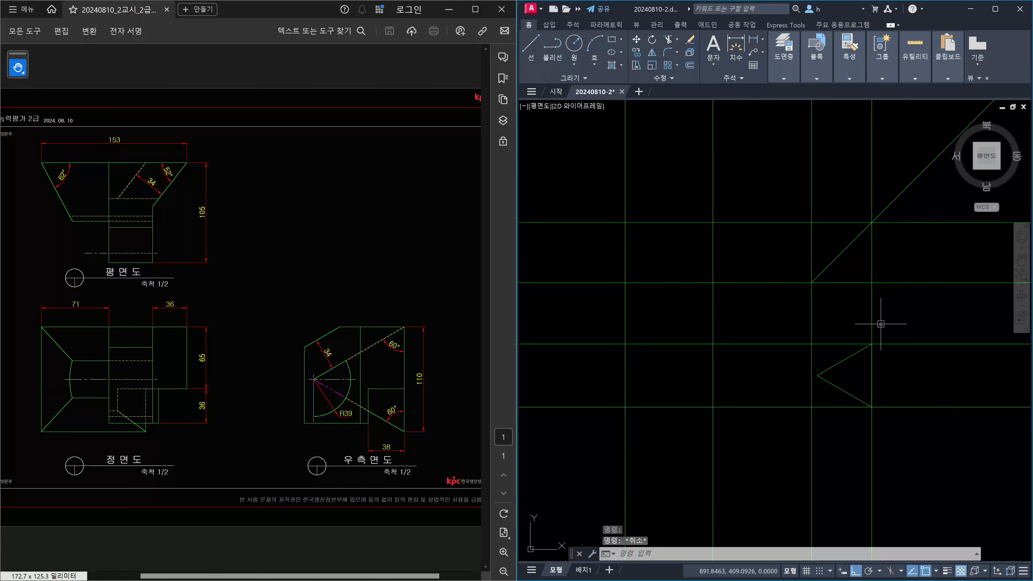
click(882, 325)
click(858, 310)
key(Delete)
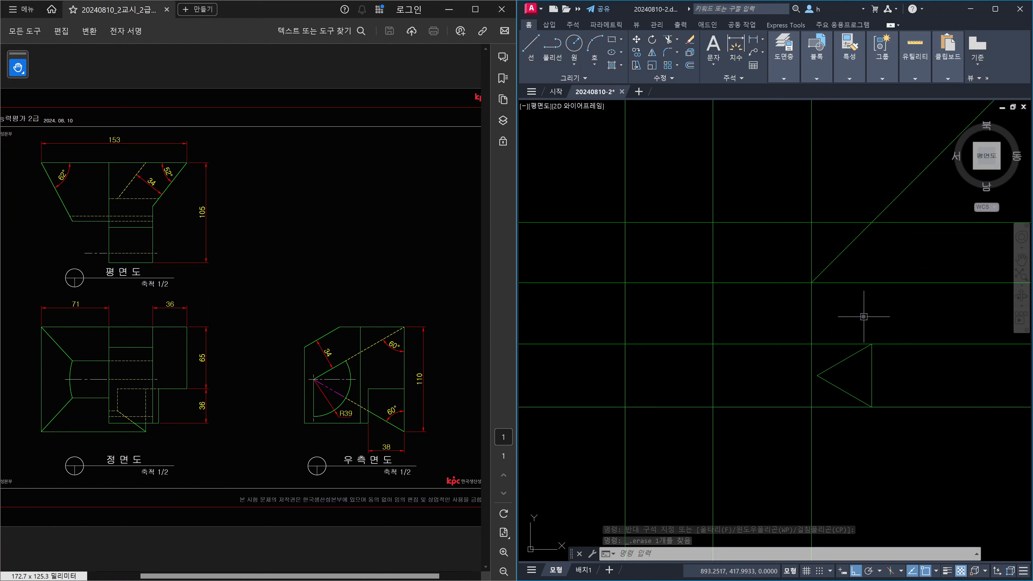
key(Escape)
key(Escape)
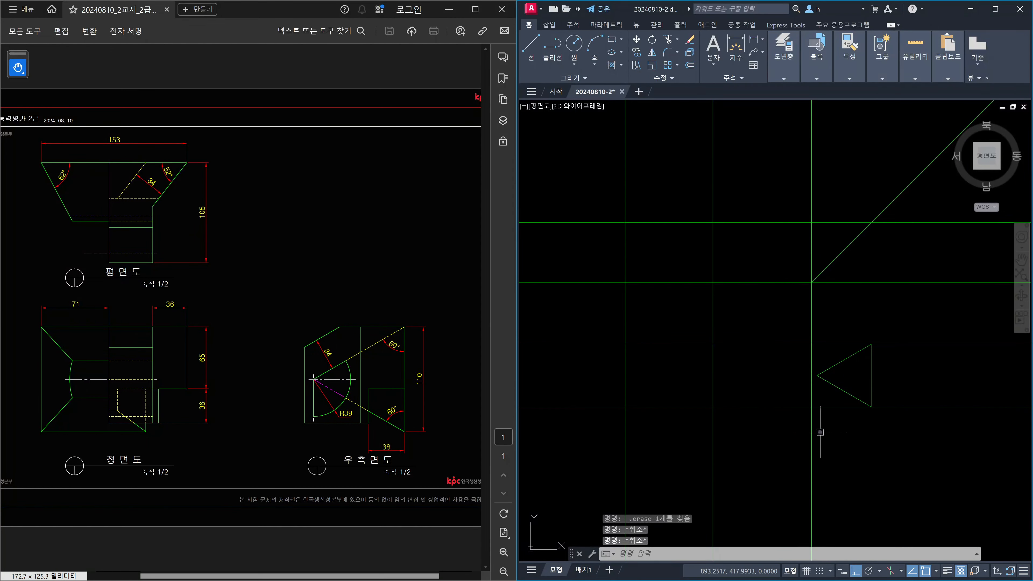
key(Escape)
Using the three vertical lines as cutting edges, trim the lower two horizontals between the front and side views and all four beyond the leftmost vertical
text(tr)
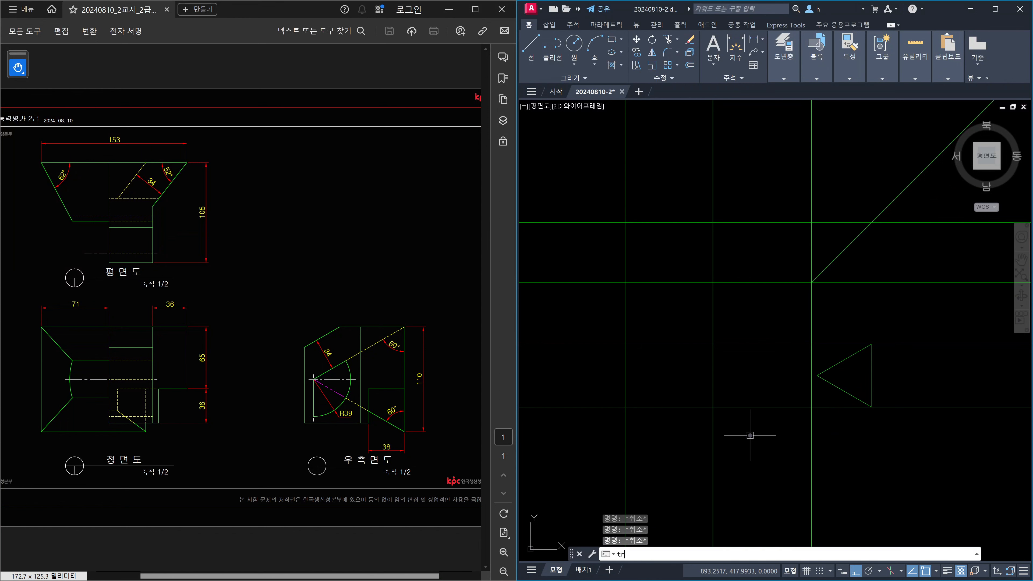
key(Return)
click(758, 443)
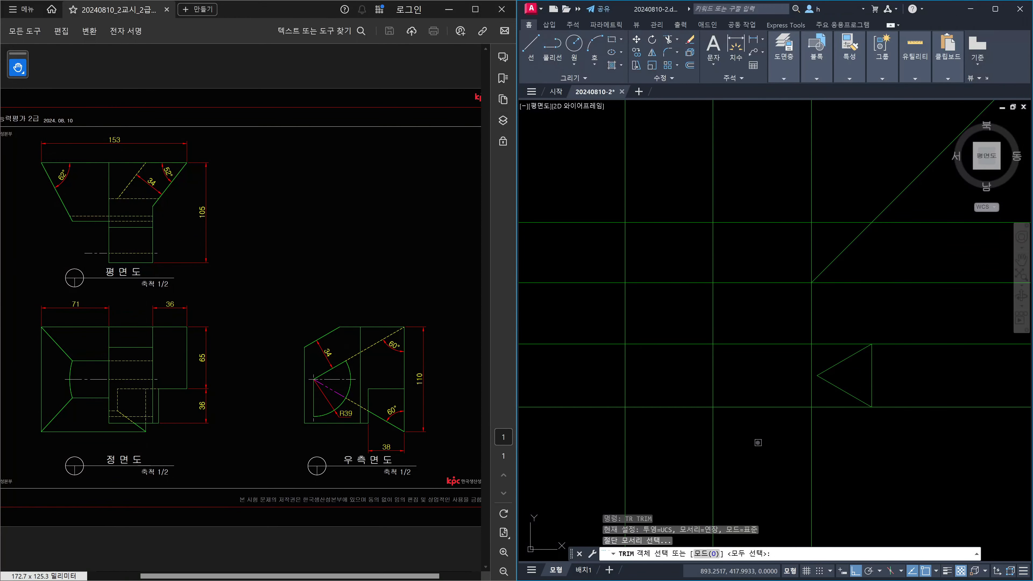
click(601, 431)
click(863, 447)
click(781, 441)
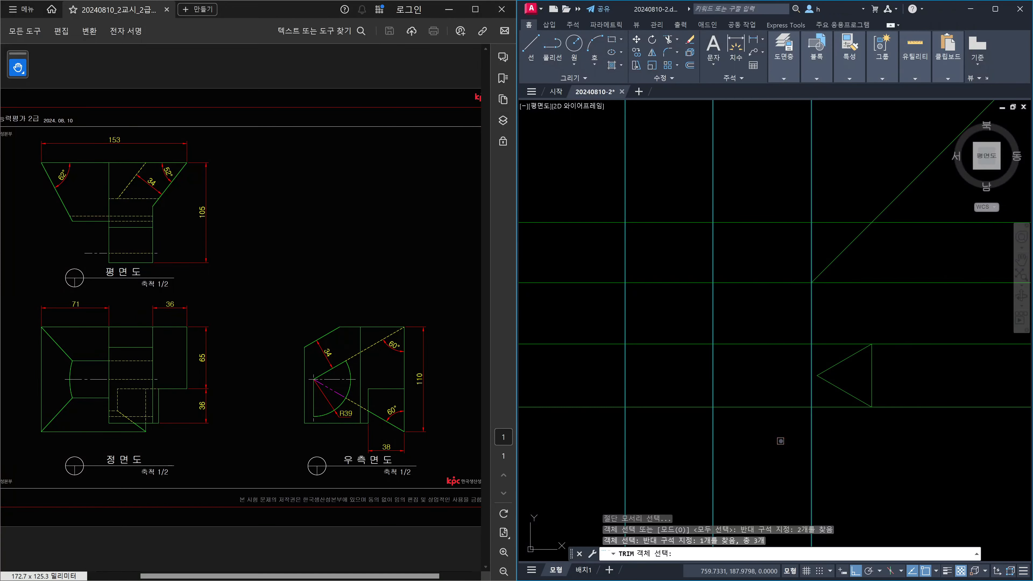
key(Return)
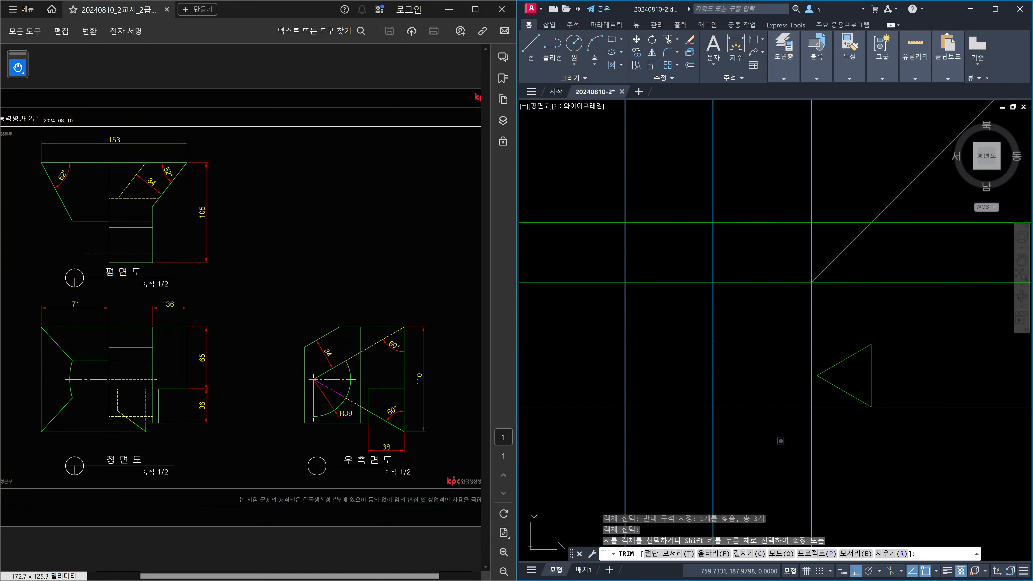
click(782, 442)
click(754, 327)
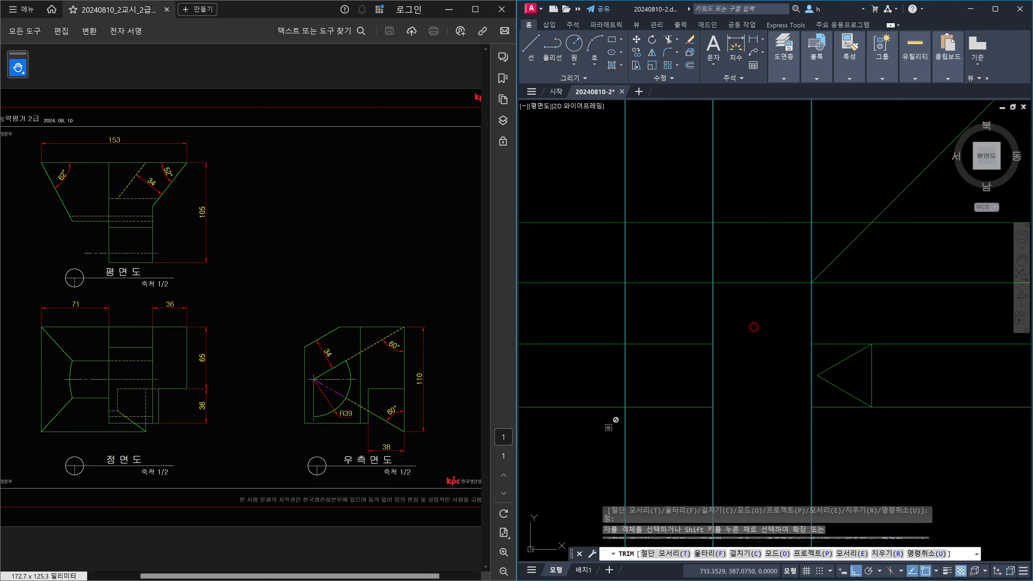
click(609, 430)
click(574, 175)
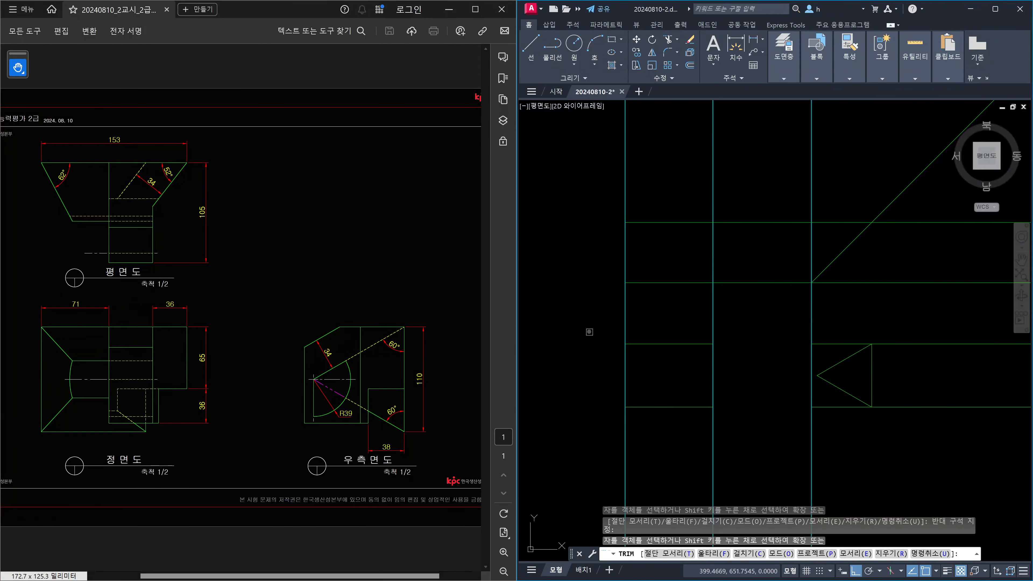
Trim the three vertical lines below the front and side views, using the four horizontal lines as cutting edges
text(t)
key(Return)
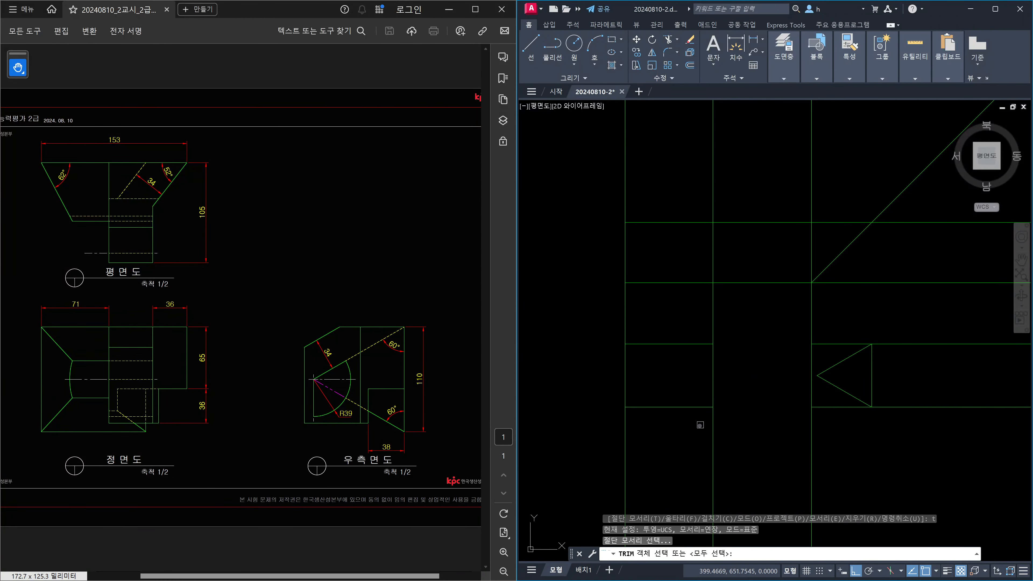
click(692, 426)
click(667, 202)
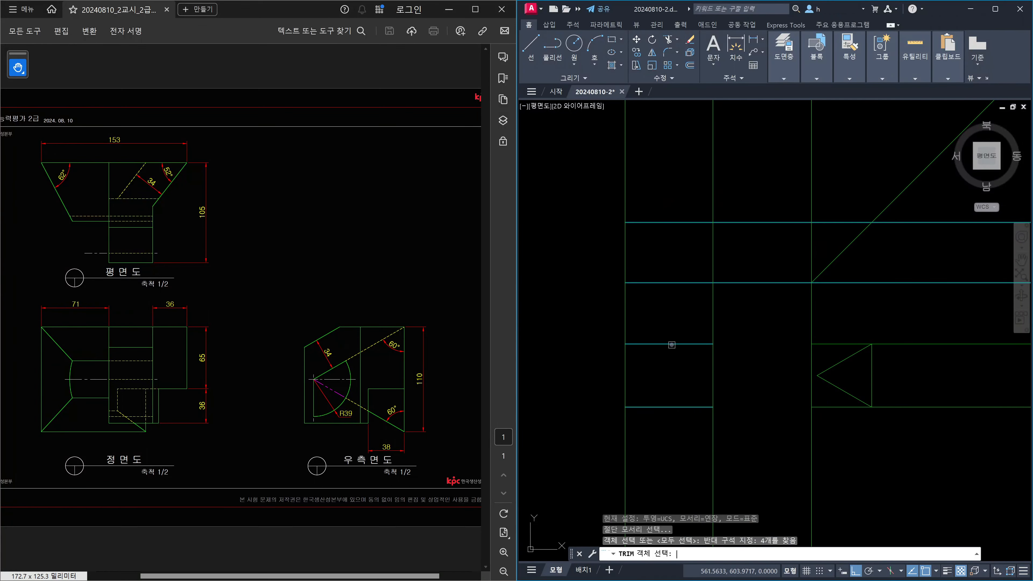
key(Return)
click(892, 459)
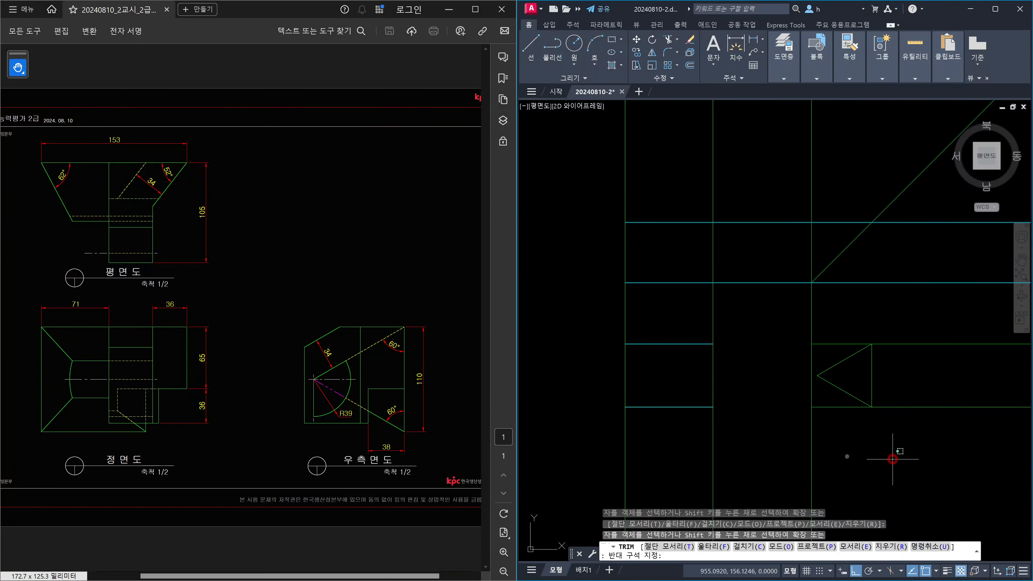
click(529, 428)
Trim the front and top views' two vertical lines in the gap between the views and above the top view
click(757, 316)
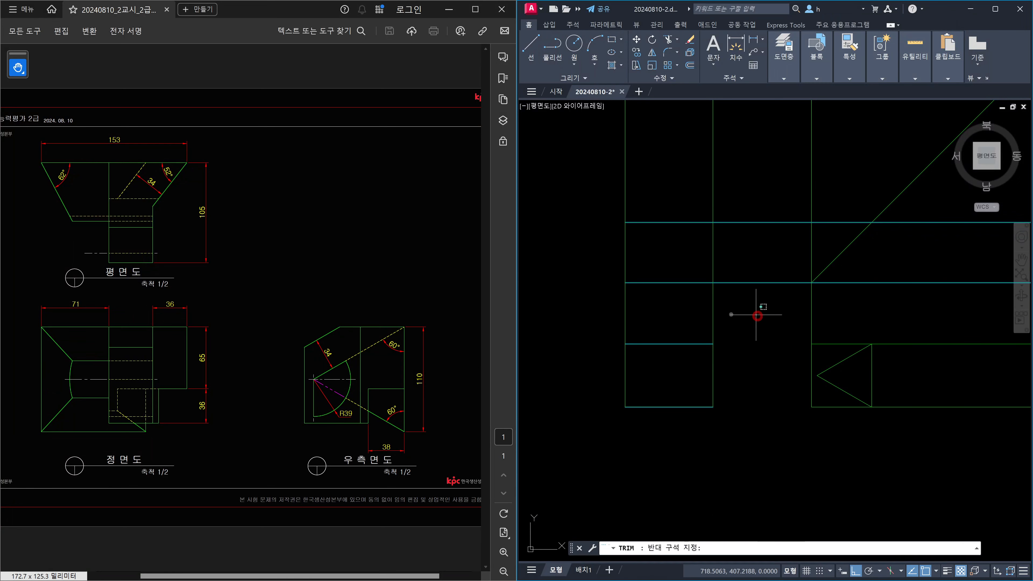
click(596, 308)
click(747, 191)
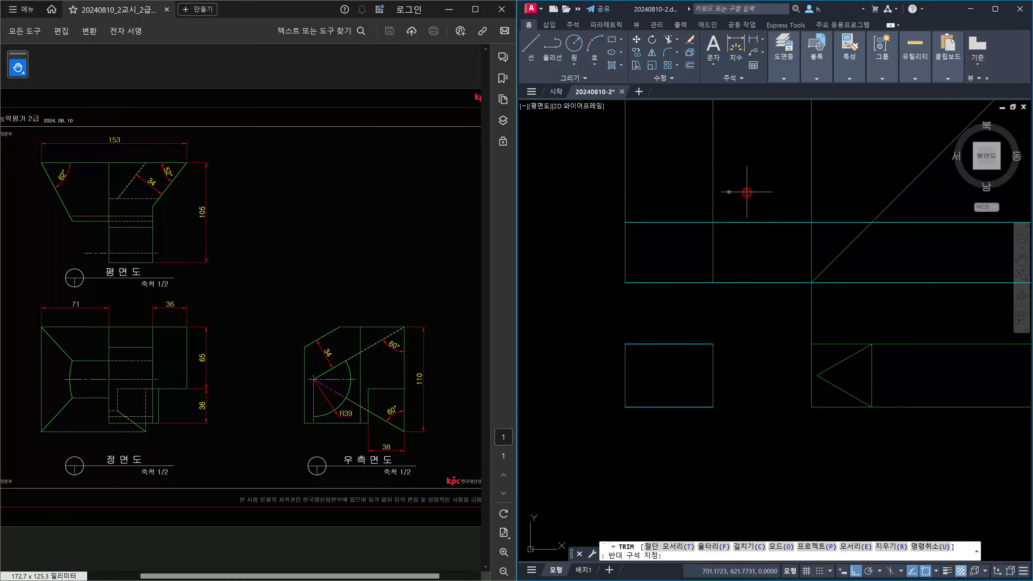
click(601, 185)
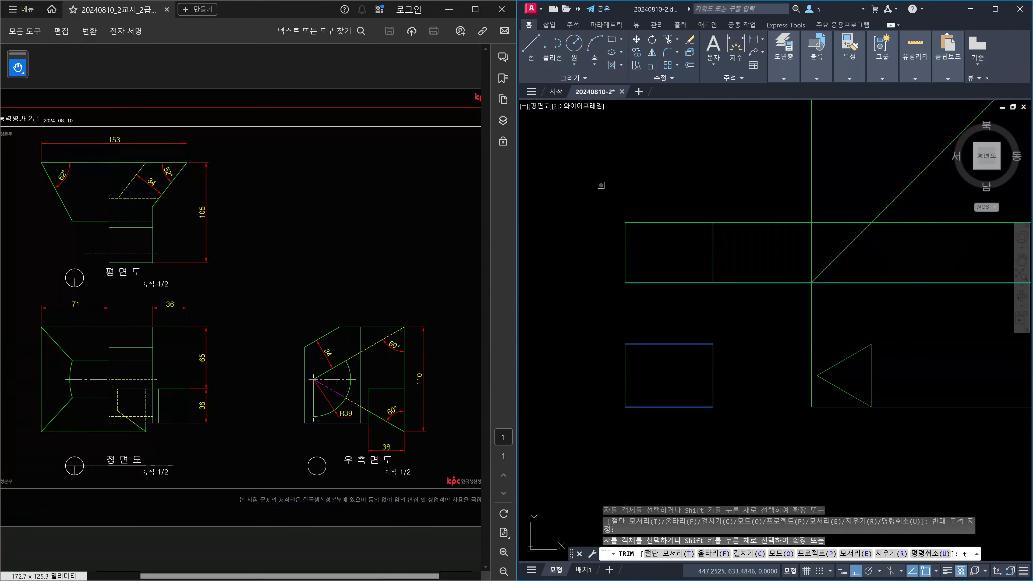
Try to trim at the side view's upper horizontal line with the top view's right side as the cutting edge
text(t)
key(Return)
click(731, 264)
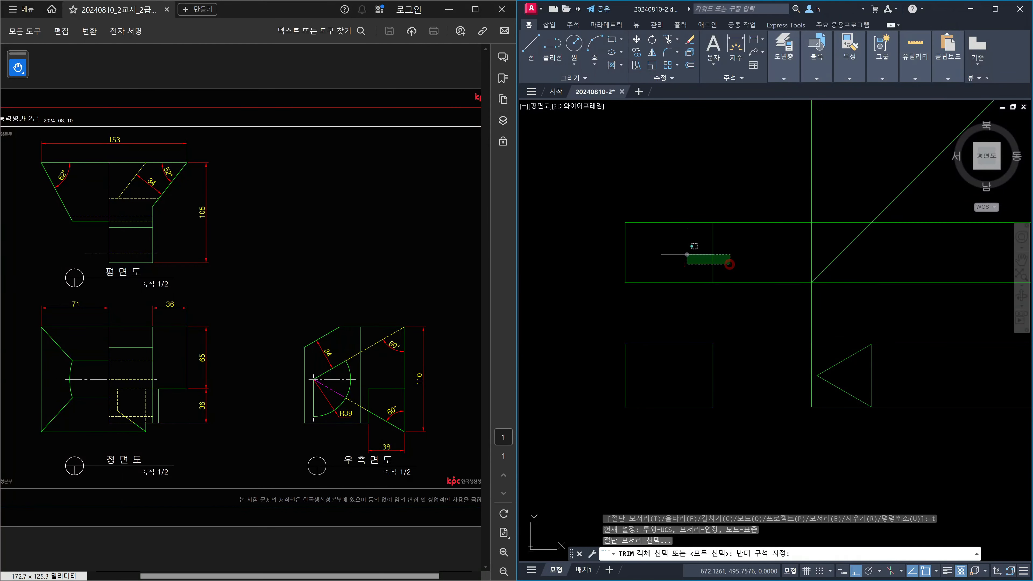
click(687, 253)
key(Return)
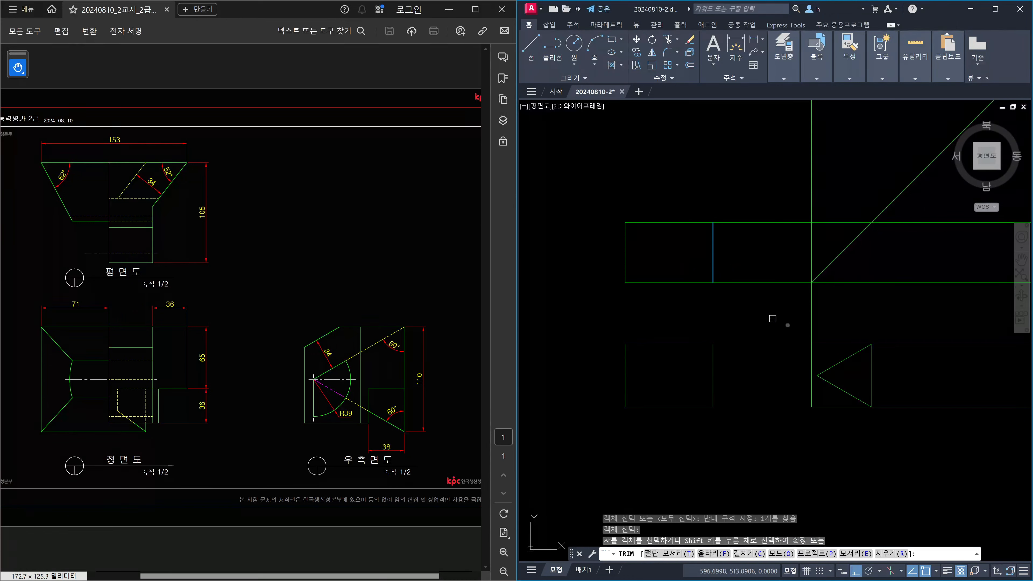
click(843, 345)
click(842, 345)
click(841, 344)
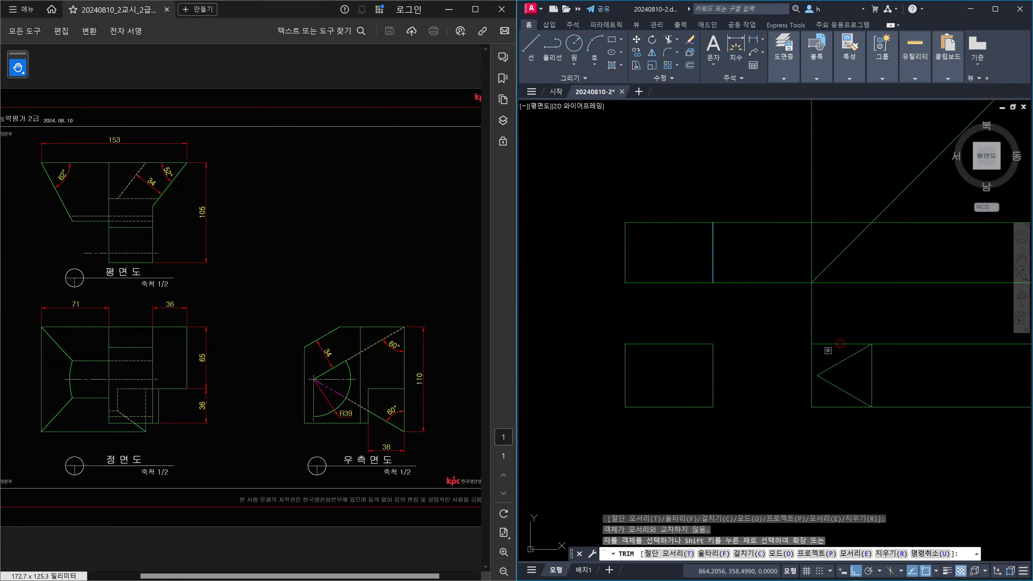
click(830, 344)
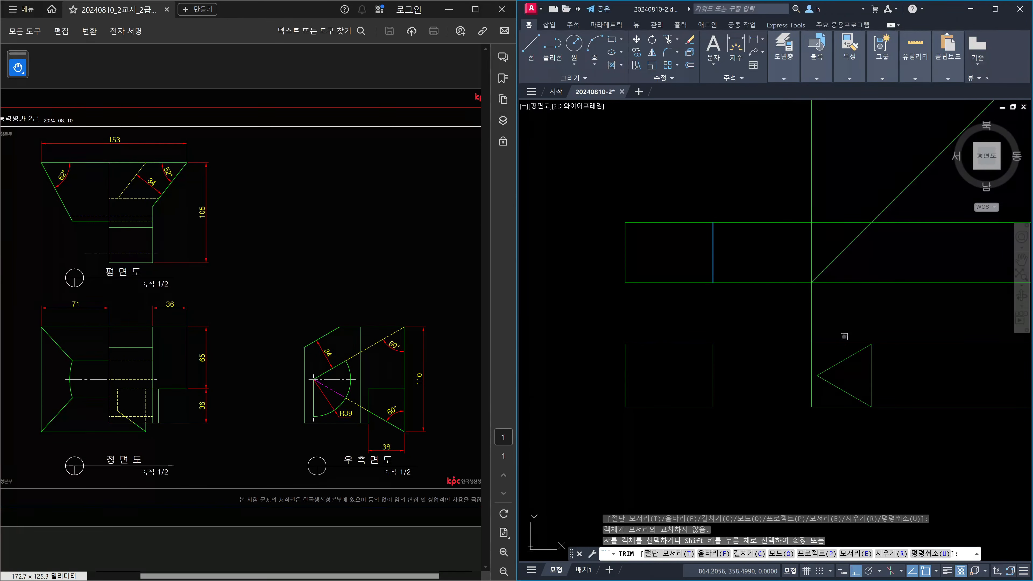
Trim the top view's horizontals beyond its right side and the side view's vertical above its upper line, using those two edges as cutting edges
text(t)
key(Return)
click(836, 345)
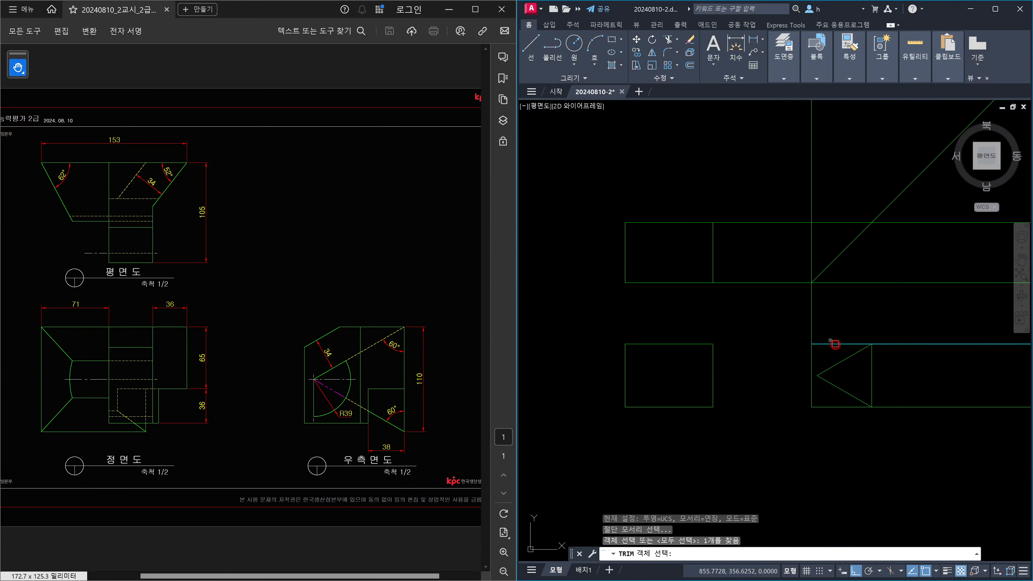
click(714, 261)
key(Return)
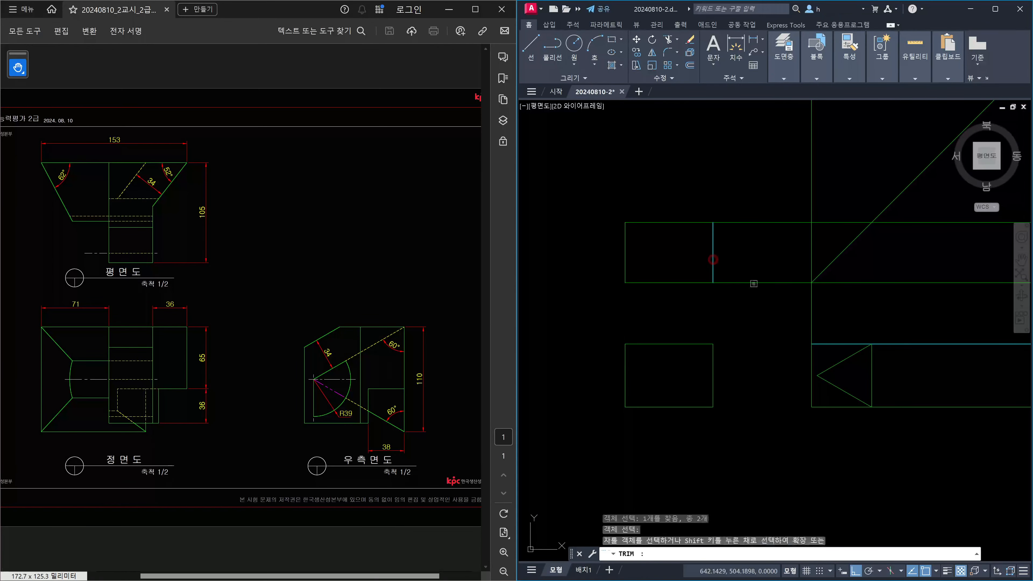
click(766, 304)
click(744, 166)
click(810, 312)
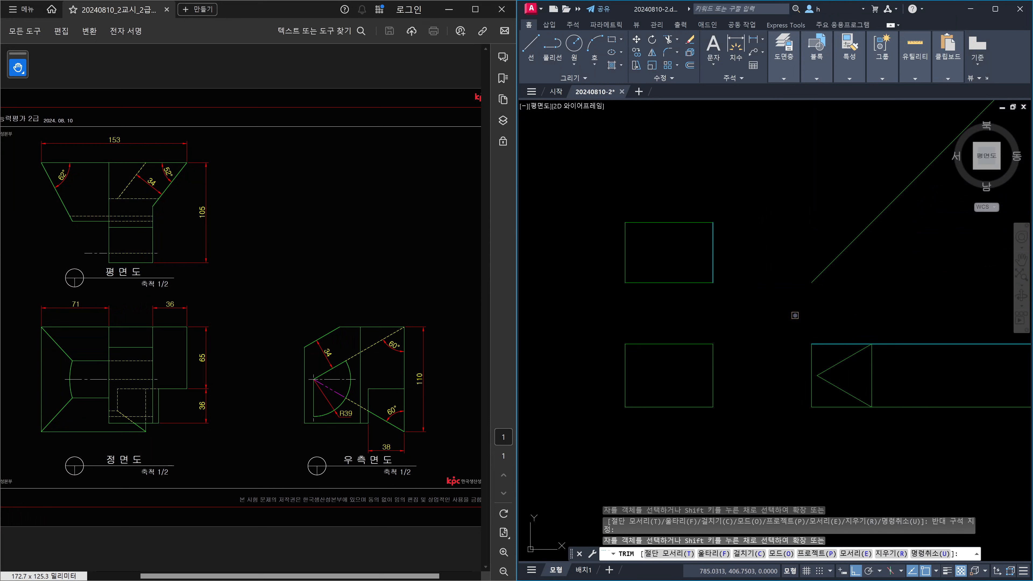
key(Escape)
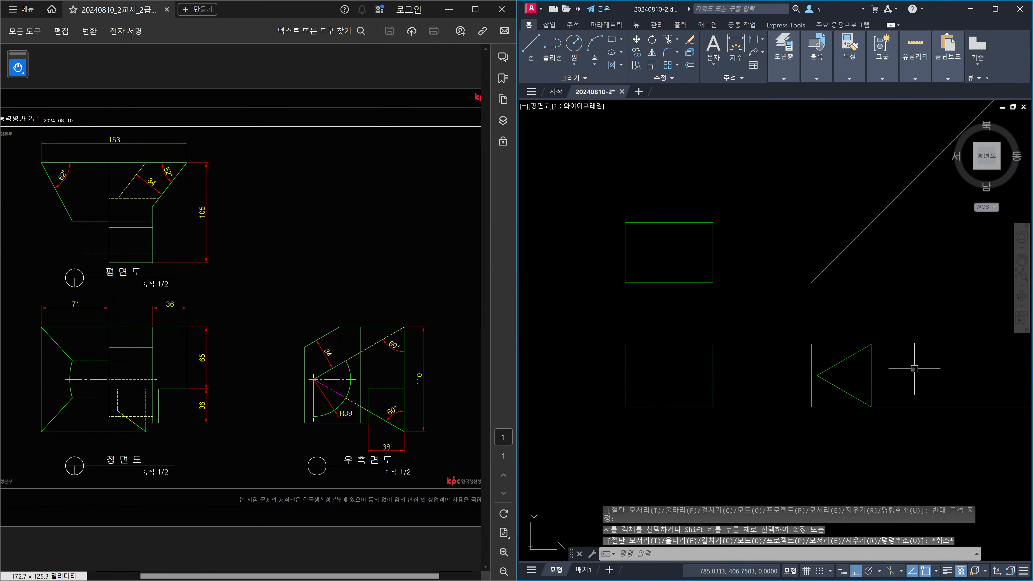
Trim the side view's upper horizontal line beyond the triangle's right side, using the triangle as the cutting edge
text(tr)
key(space)
click(901, 384)
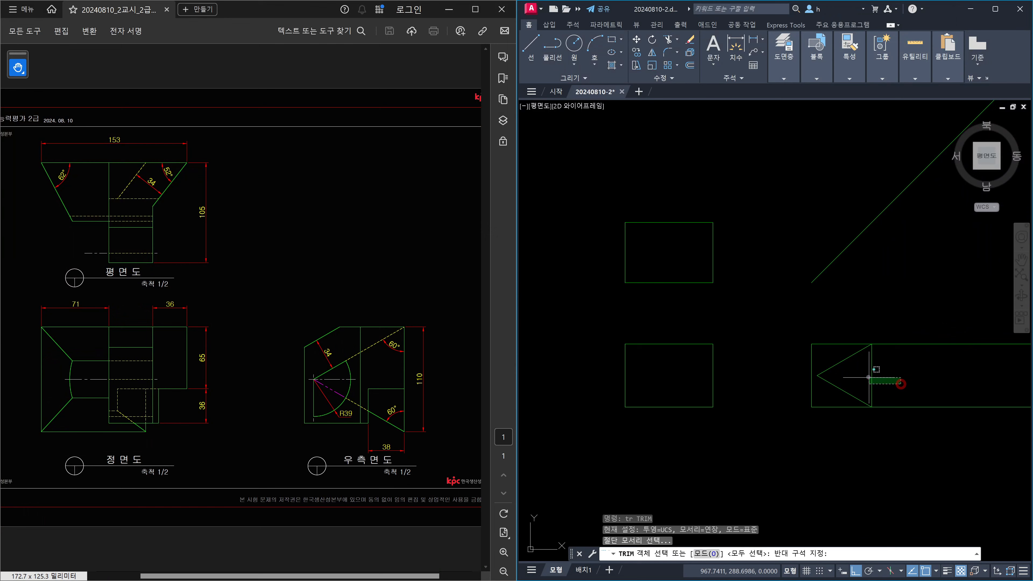
click(868, 377)
key(space)
click(918, 362)
click(910, 321)
key(Escape)
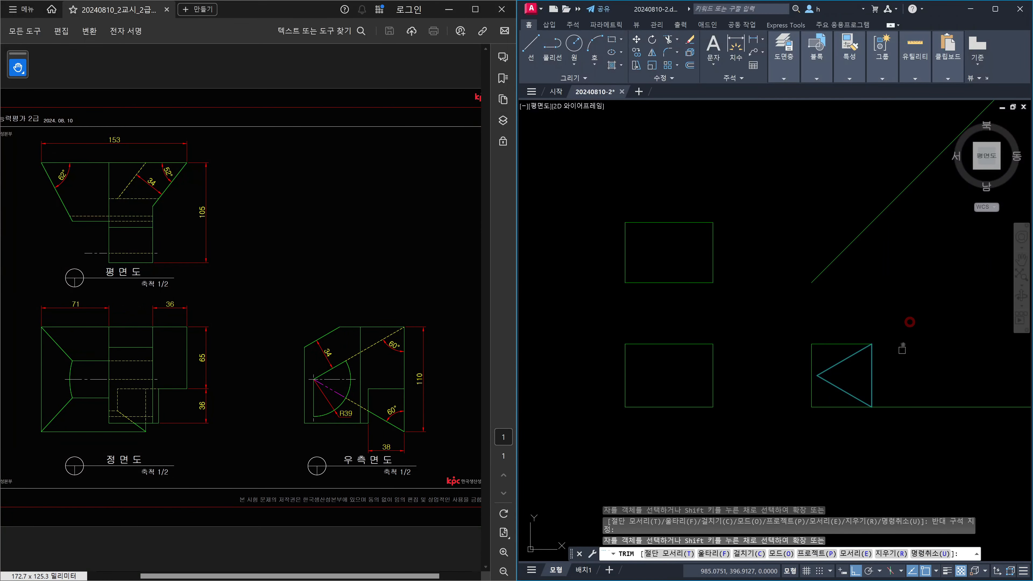
Erase the horizontal construction line along the bottom of the side view
click(941, 416)
click(927, 375)
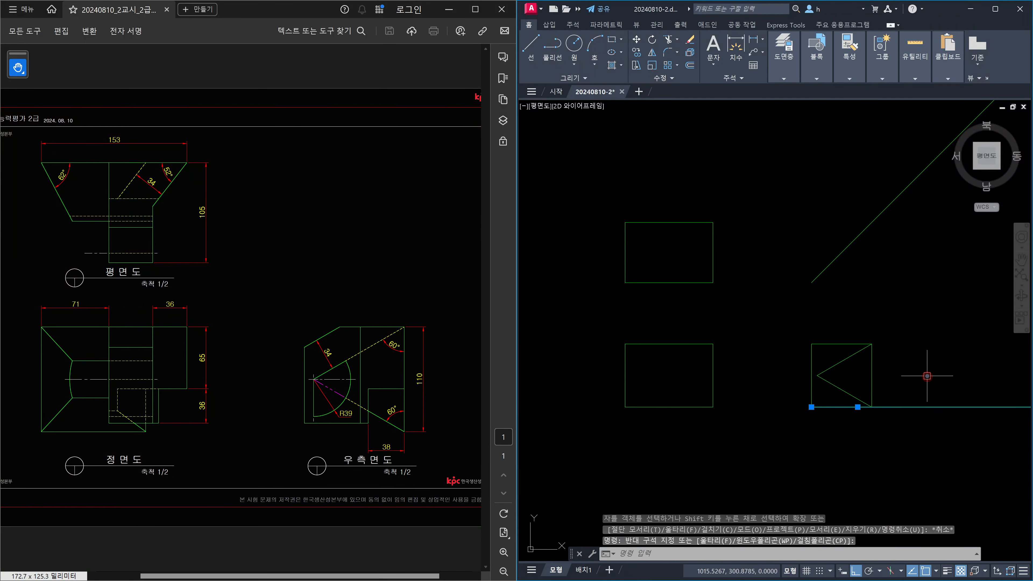
key(Delete)
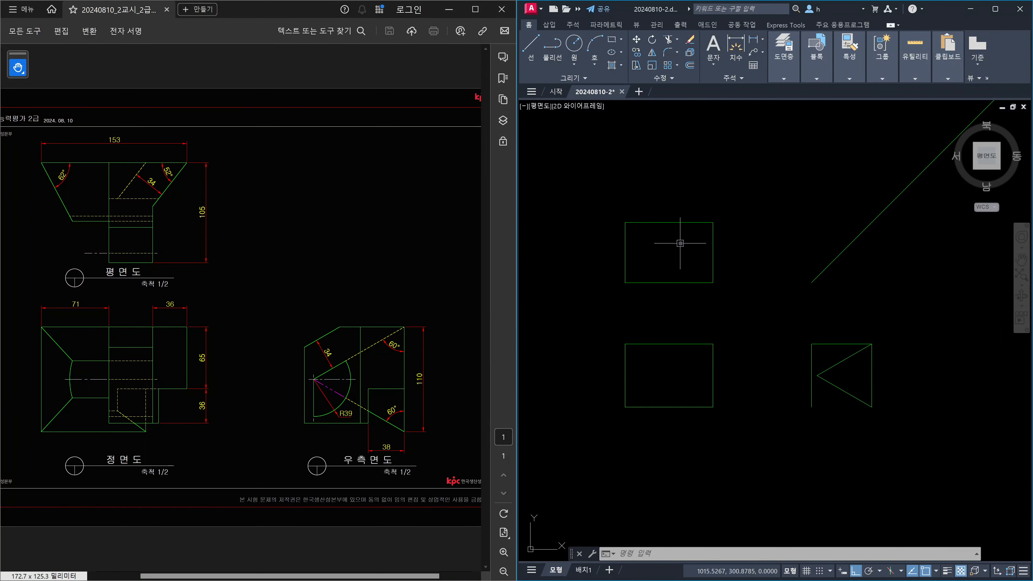
scroll(848, 381, up, 2)
middle_drag(851, 379, 917, 376)
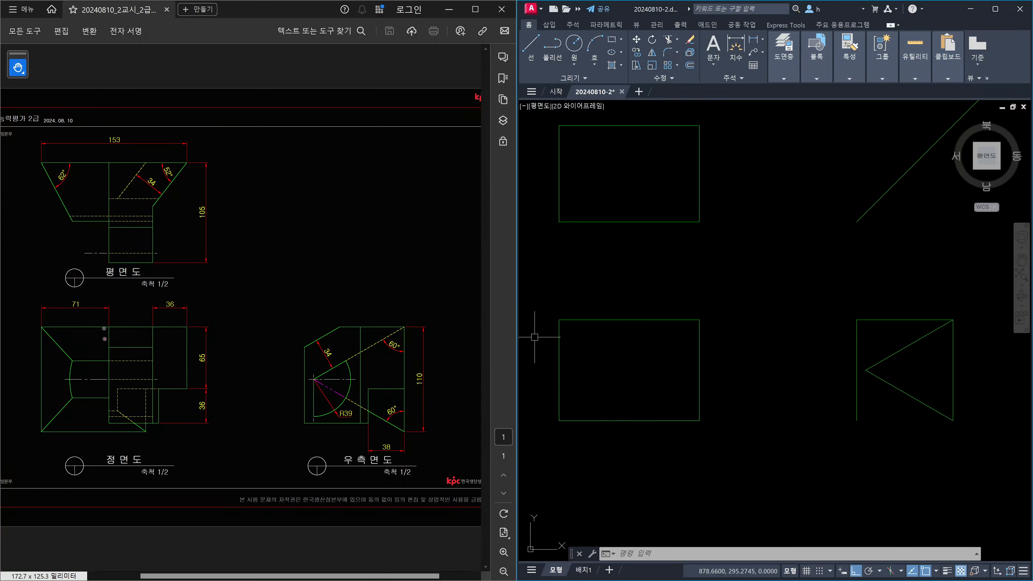
mouse_move(108, 328)
mouse_down()
mouse_move(109, 426)
mouse_move(140, 448)
mouse_up()
drag(147, 393, 147, 429)
mouse_move(181, 304)
mouse_down()
mouse_move(185, 313)
mouse_move(154, 320)
mouse_up()
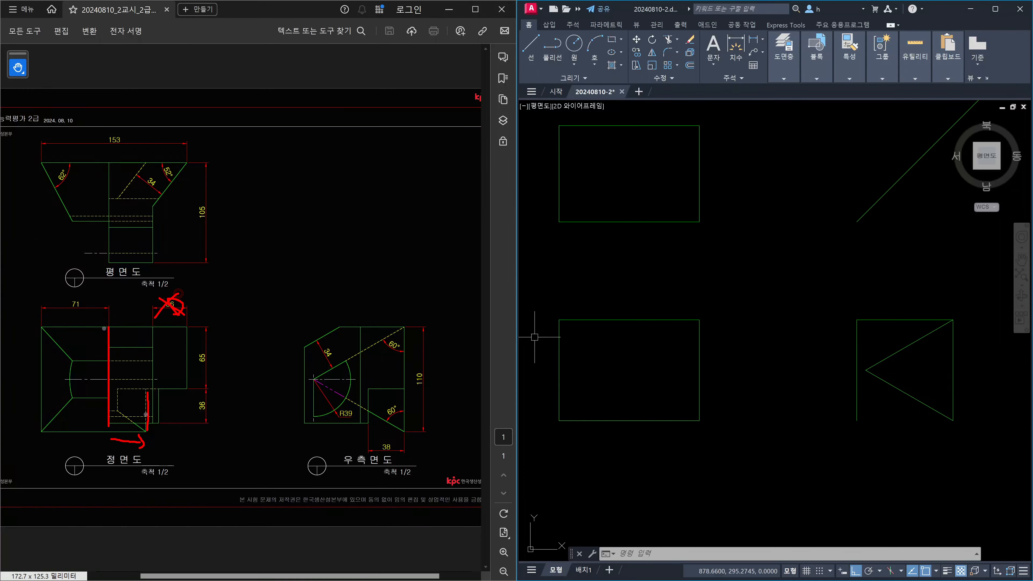
drag(148, 406, 153, 415)
drag(143, 165, 117, 192)
mouse_move(264, 243)
mouse_down()
mouse_move(159, 238)
mouse_move(192, 252)
mouse_up()
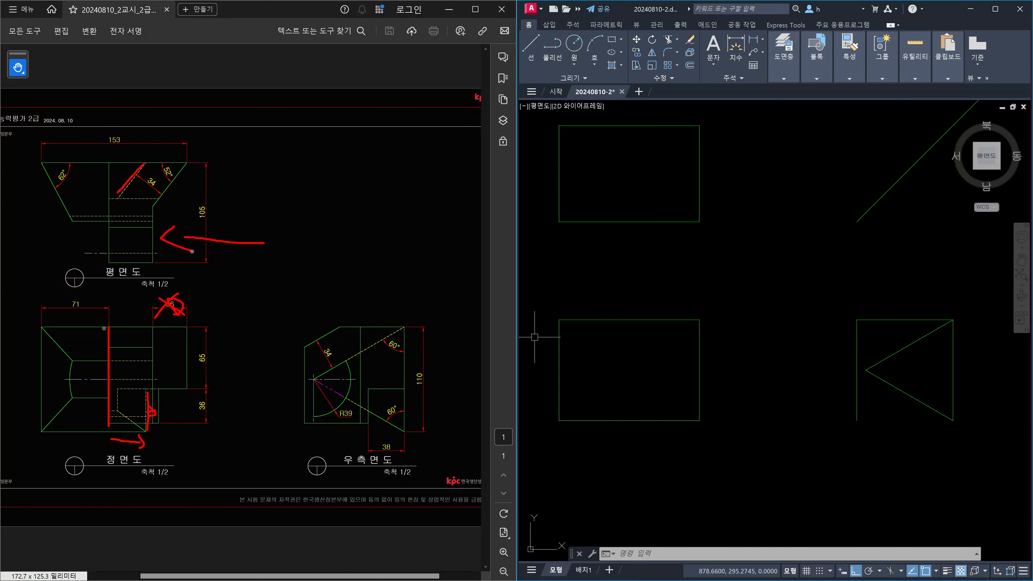
mouse_move(183, 164)
mouse_down()
mouse_move(156, 199)
mouse_move(147, 257)
mouse_move(131, 263)
mouse_move(109, 262)
mouse_move(109, 170)
mouse_up()
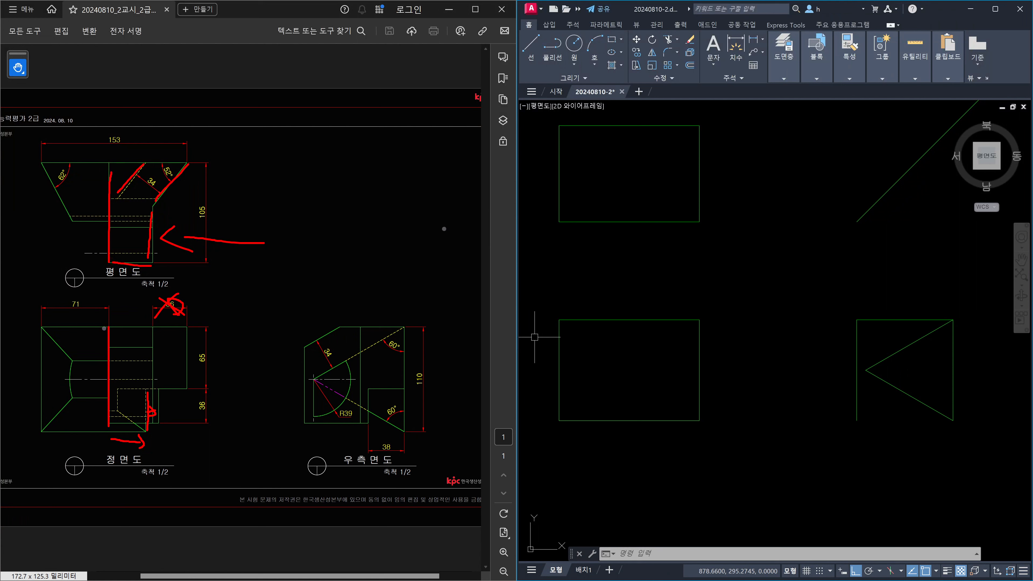
mouse_move(900, 297)
mouse_down()
mouse_move(910, 327)
mouse_move(924, 322)
mouse_up()
key(Escape)
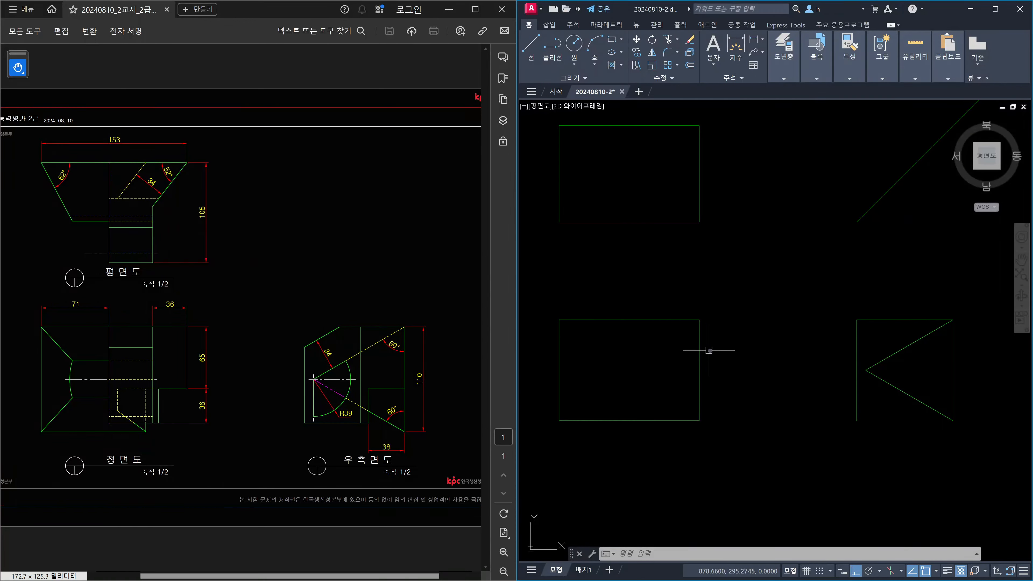
key(Escape)
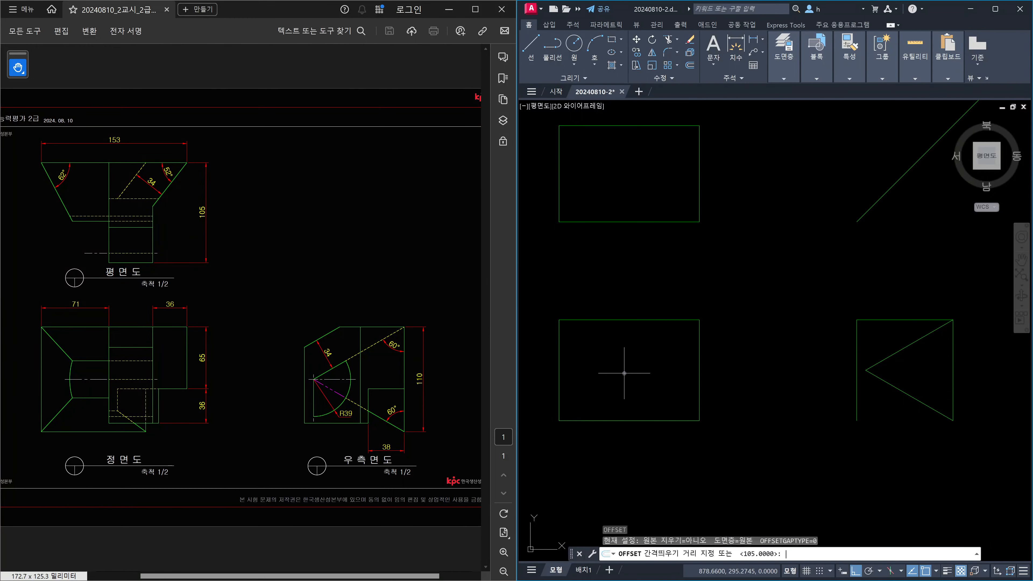
Offset the front view's left side 71 to the right, inside the rectangle
text(o)
key(space)
key(Return)
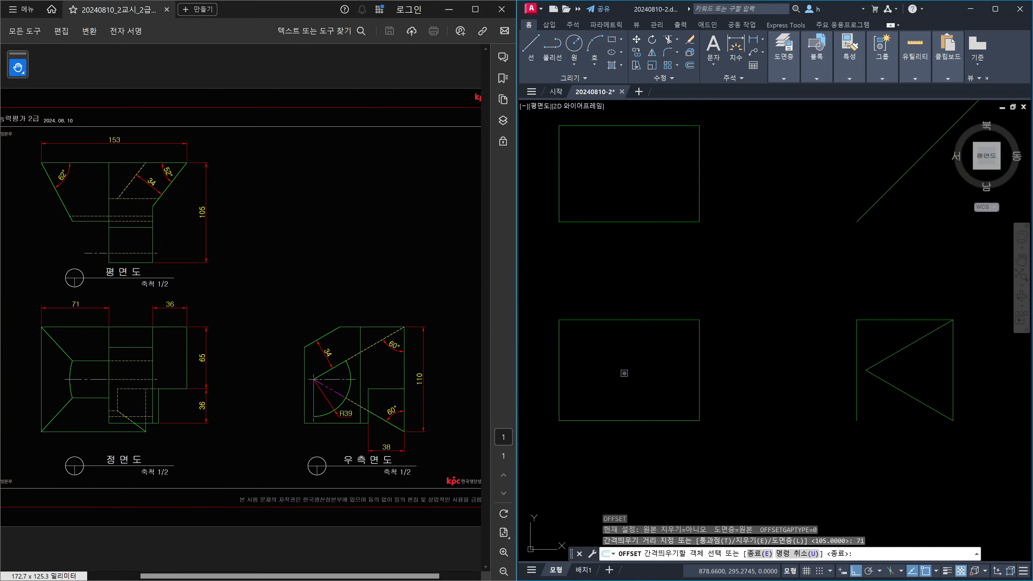
click(560, 347)
click(600, 351)
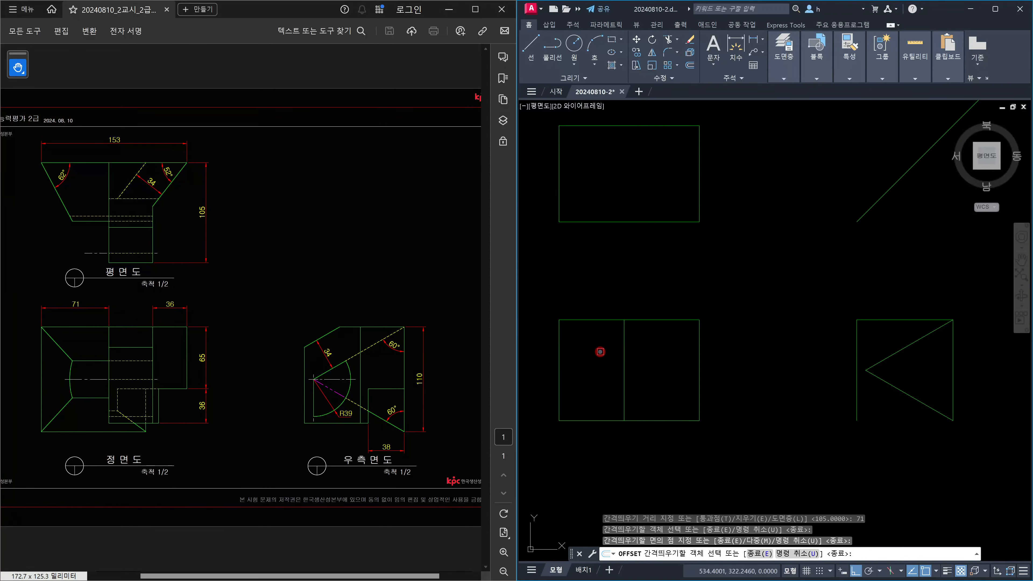
key(Escape)
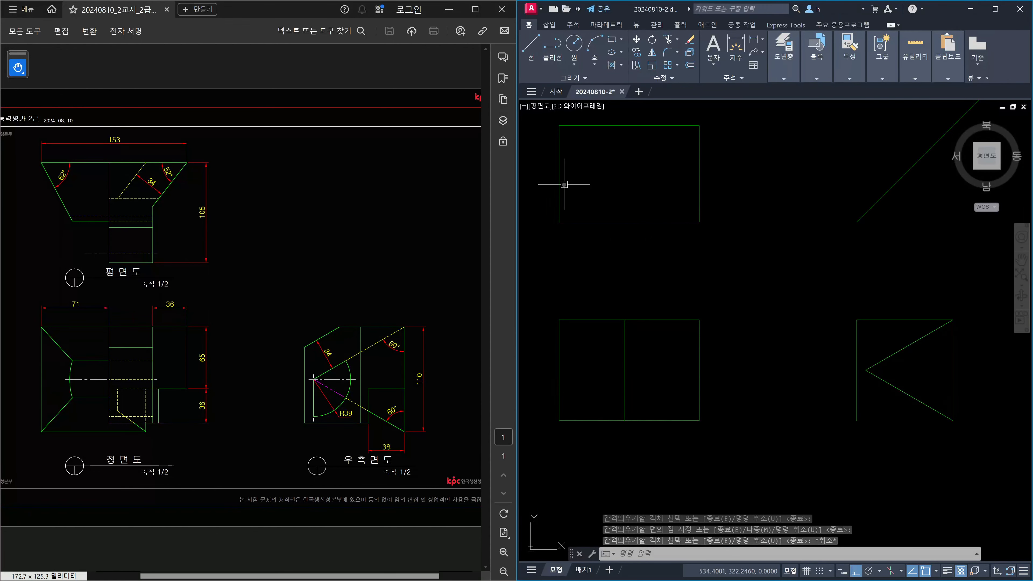
Offset the top view's left side to the right by the same distance of 71
key(Return)
key(Return)
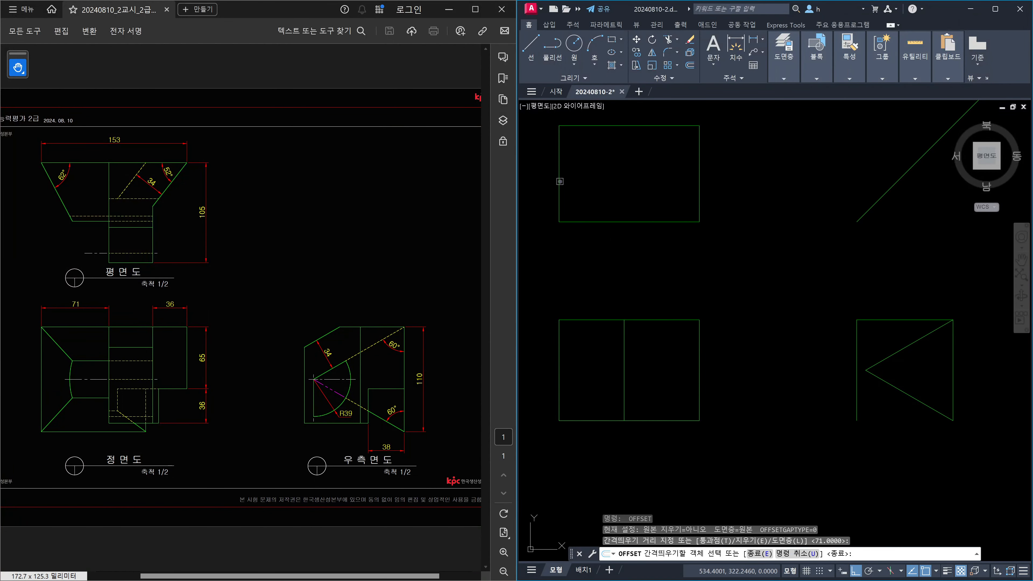
click(561, 182)
click(621, 181)
key(Escape)
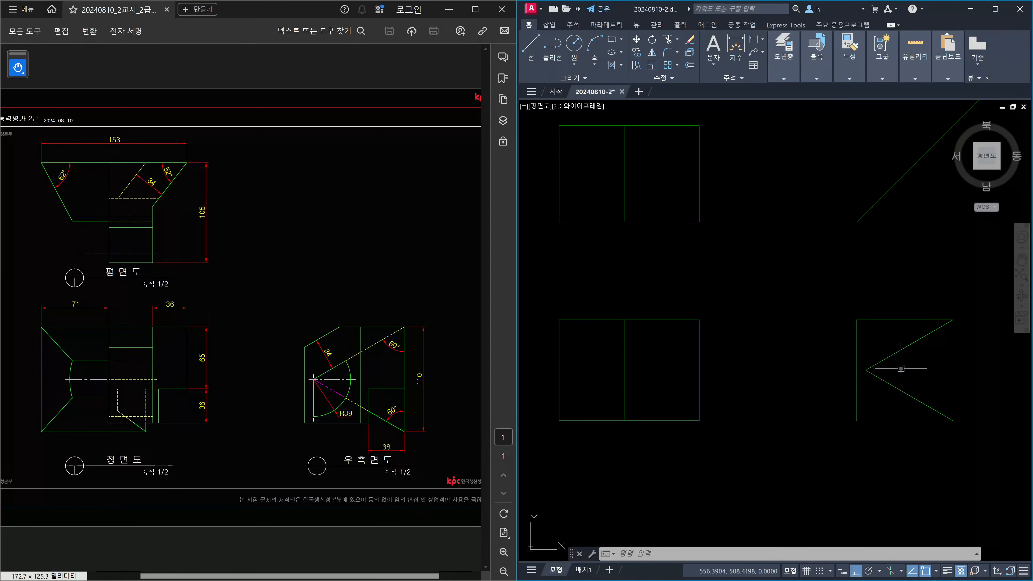
With polar tracking on, draw a line from the side view triangle's apex up to the 45° line and across to the top view's left side
text(l)
key(Return)
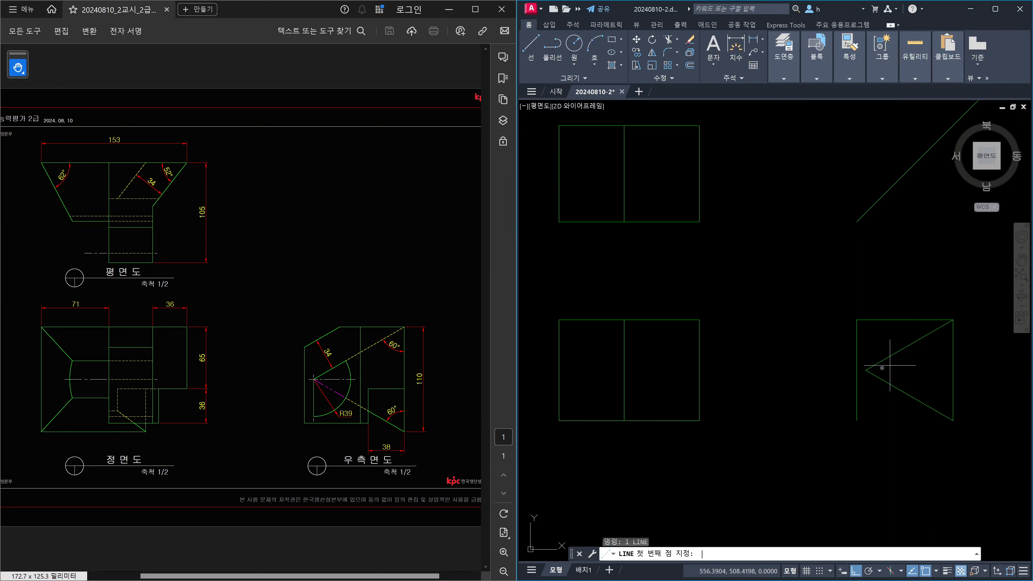
click(870, 368)
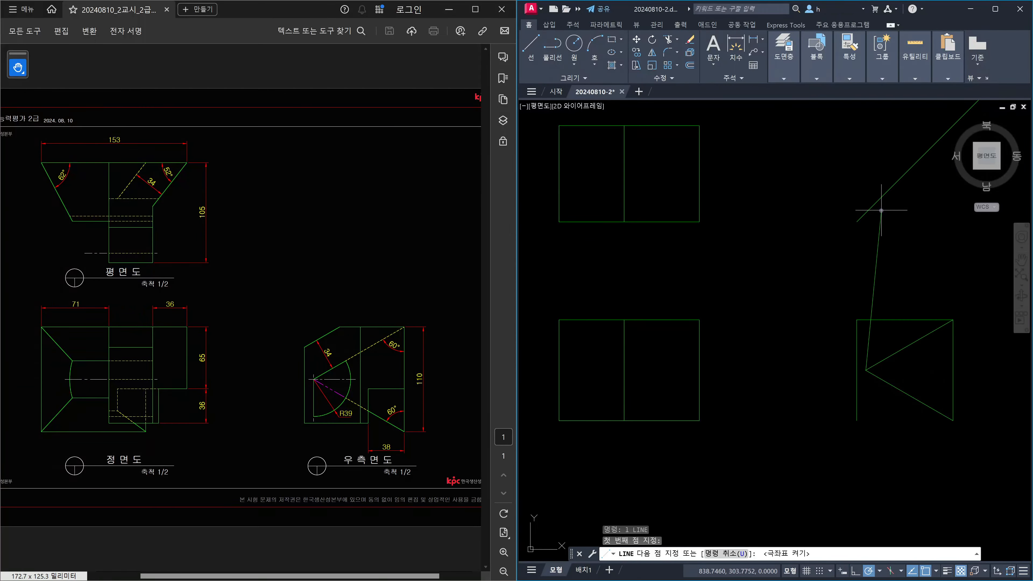
key(F10)
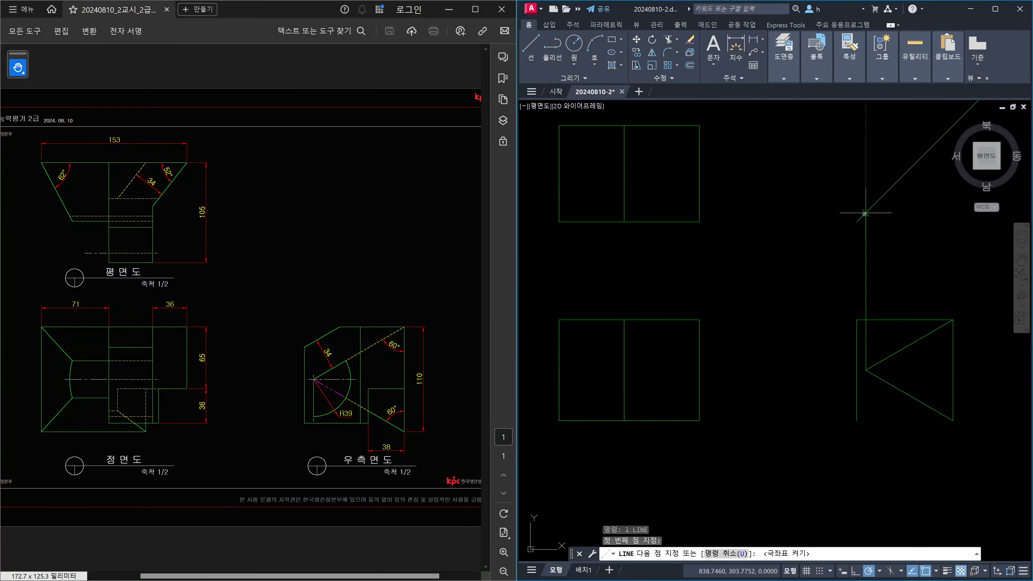
click(866, 213)
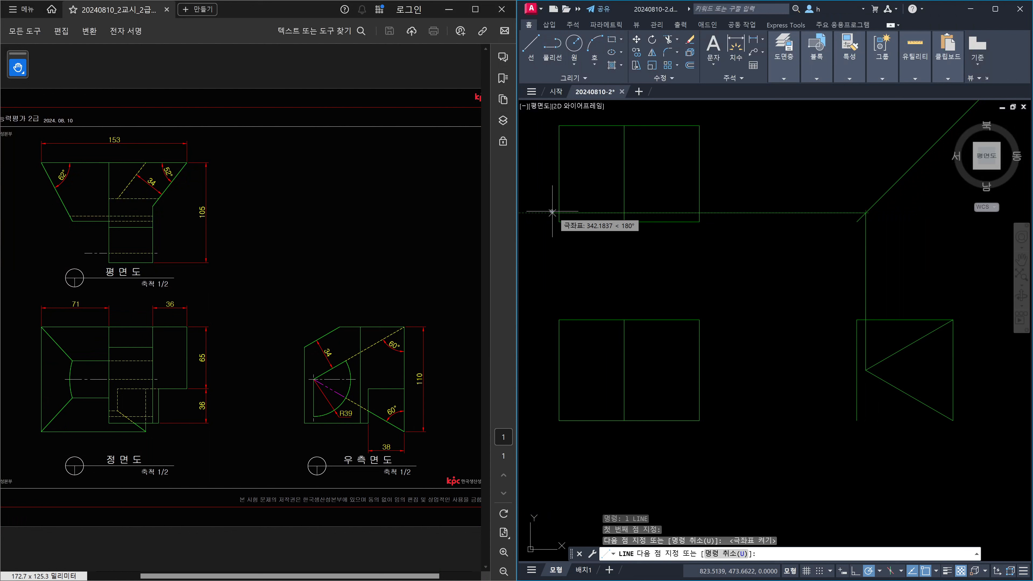
click(559, 212)
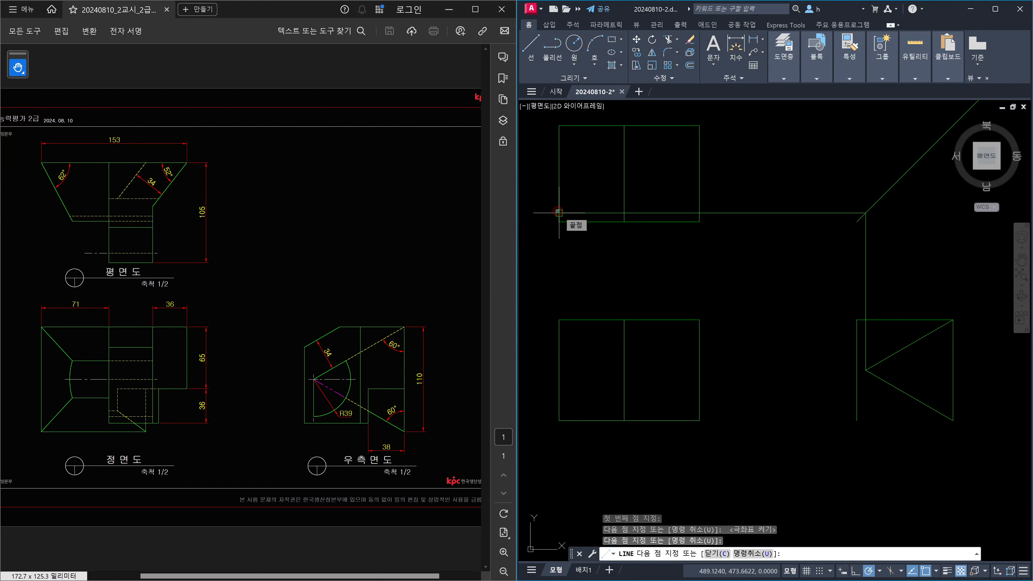
key(Escape)
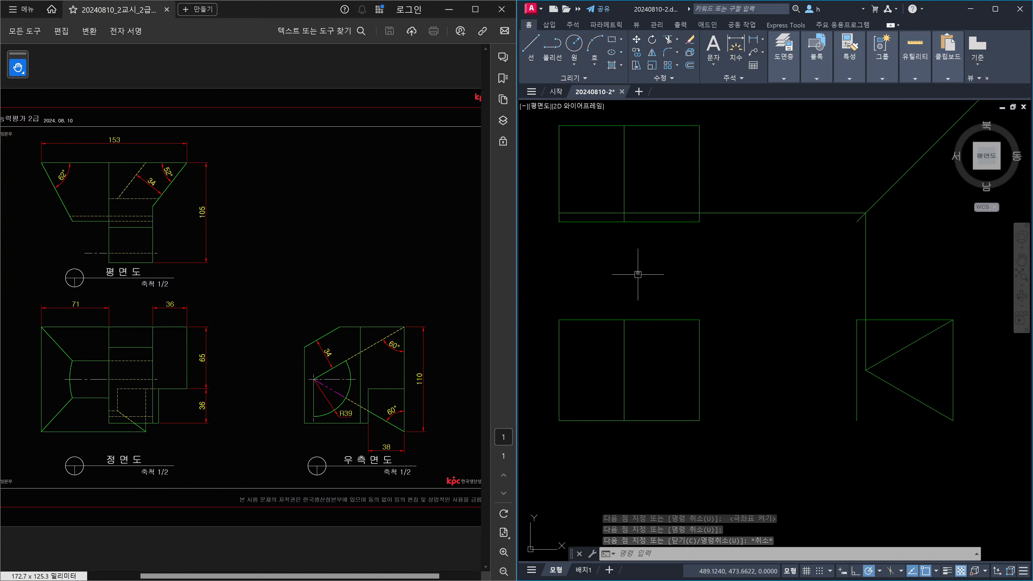
click(623, 188)
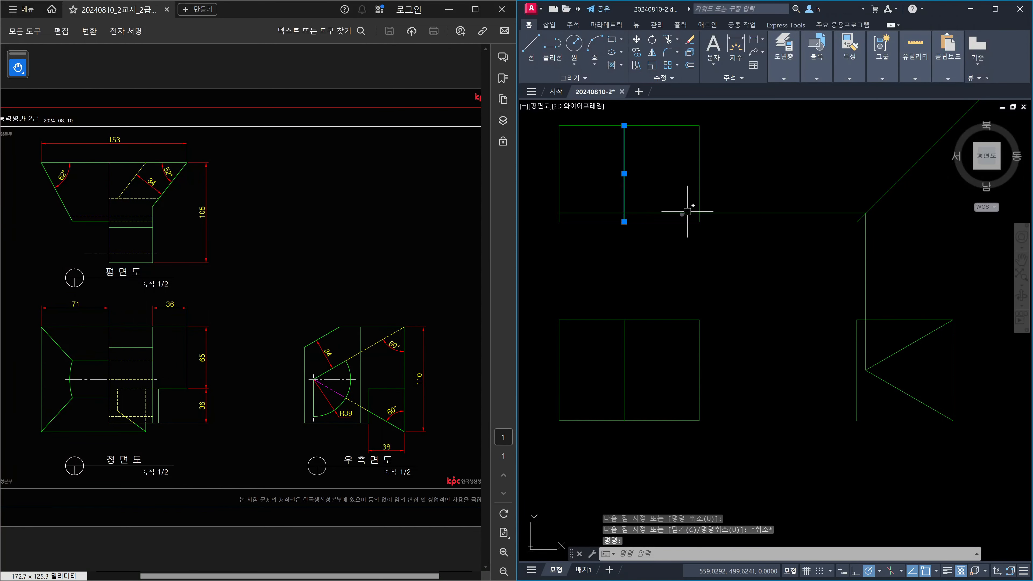
key(Escape)
click(678, 214)
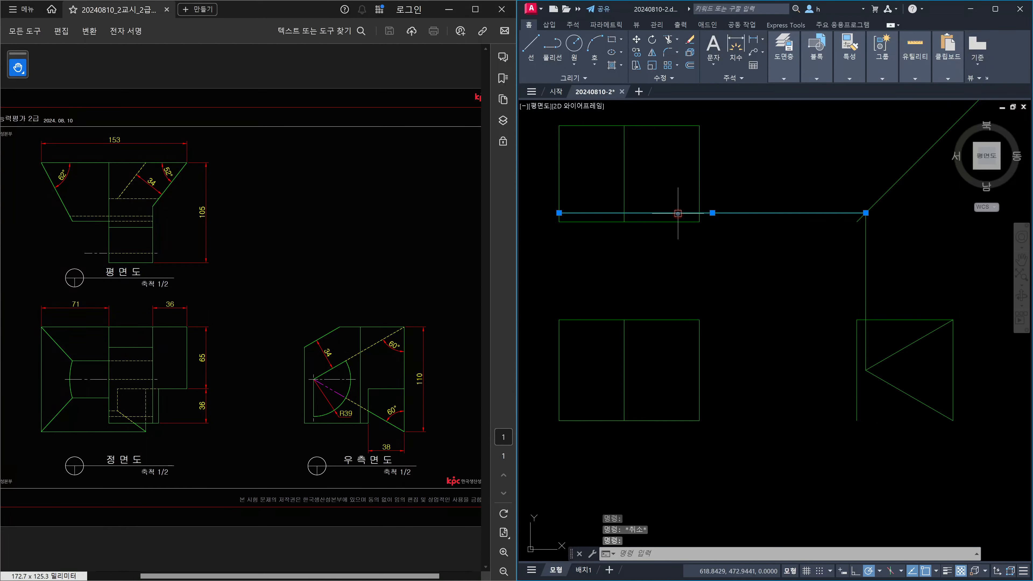
key(Escape)
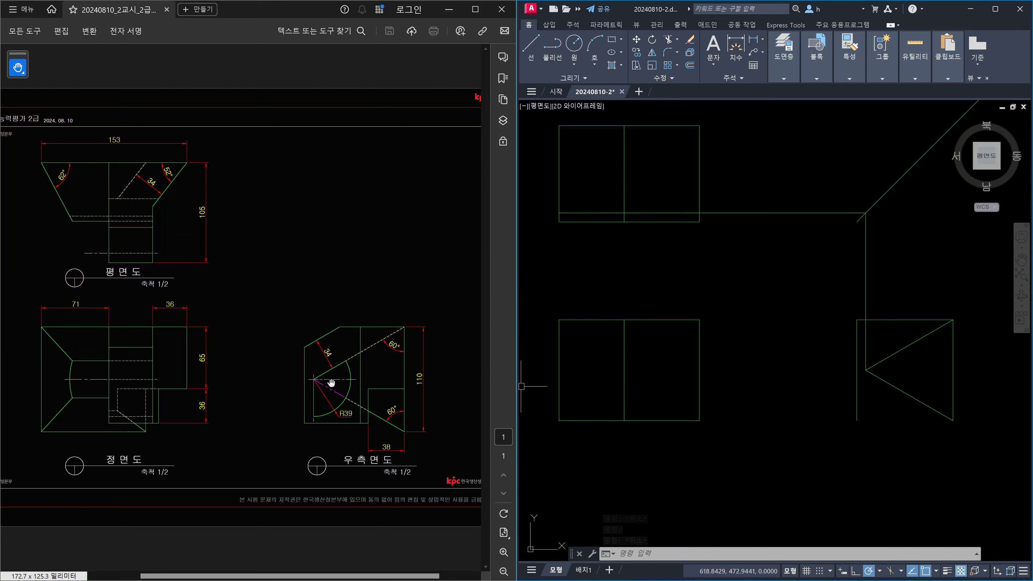
mouse_move(313, 380)
mouse_down()
mouse_move(340, 363)
mouse_move(313, 399)
mouse_move(314, 420)
mouse_up()
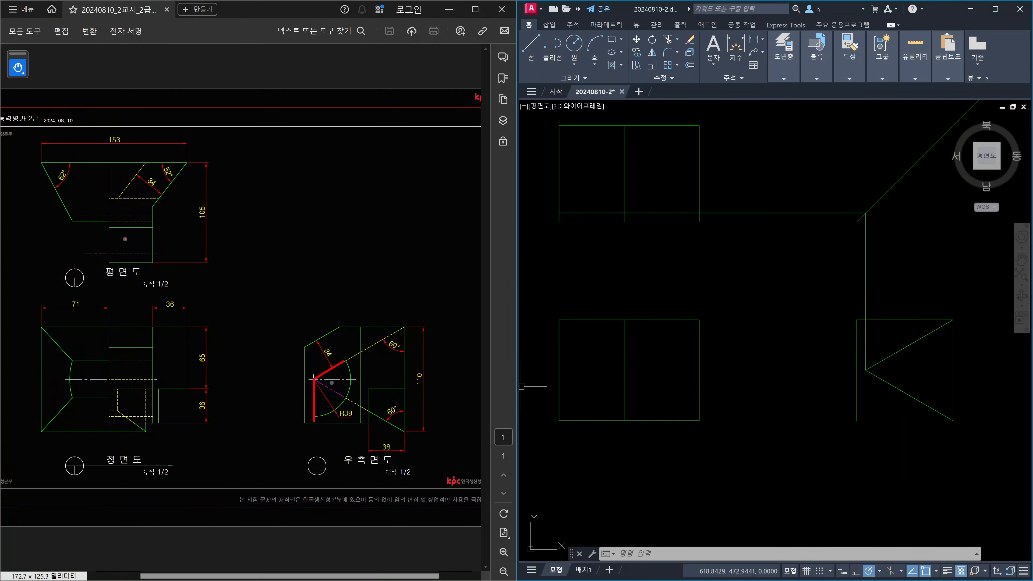
mouse_move(125, 239)
mouse_down()
mouse_move(123, 250)
mouse_move(140, 242)
mouse_up()
drag(314, 380, 314, 420)
drag(318, 374, 353, 355)
drag(79, 270, 89, 261)
mouse_move(348, 366)
mouse_down()
mouse_move(333, 416)
mouse_move(315, 428)
mouse_up()
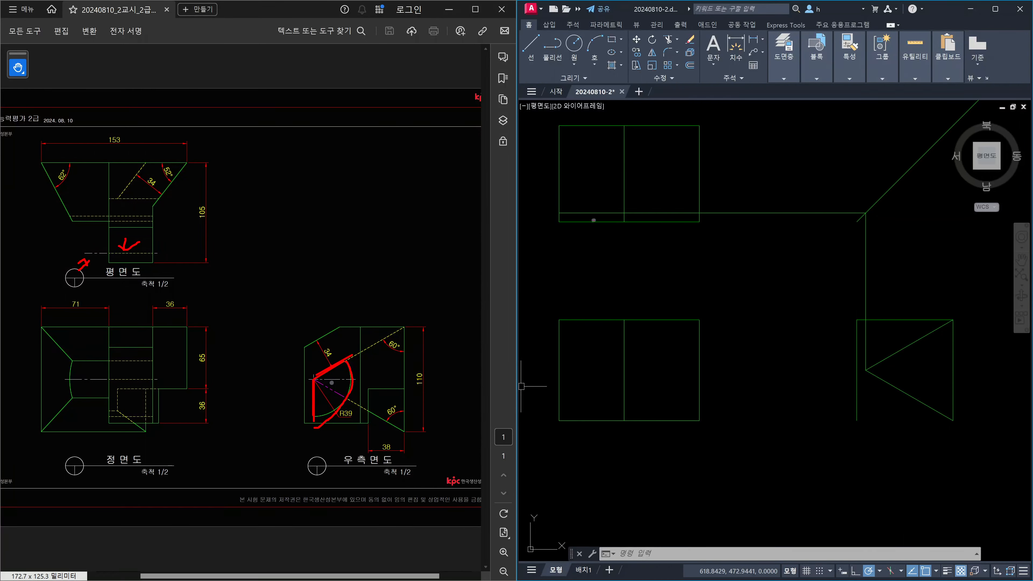
mouse_move(67, 277)
mouse_down()
mouse_move(83, 261)
mouse_move(91, 271)
mouse_up()
mouse_move(126, 236)
mouse_down()
mouse_move(119, 249)
mouse_move(144, 244)
mouse_up()
key(Escape)
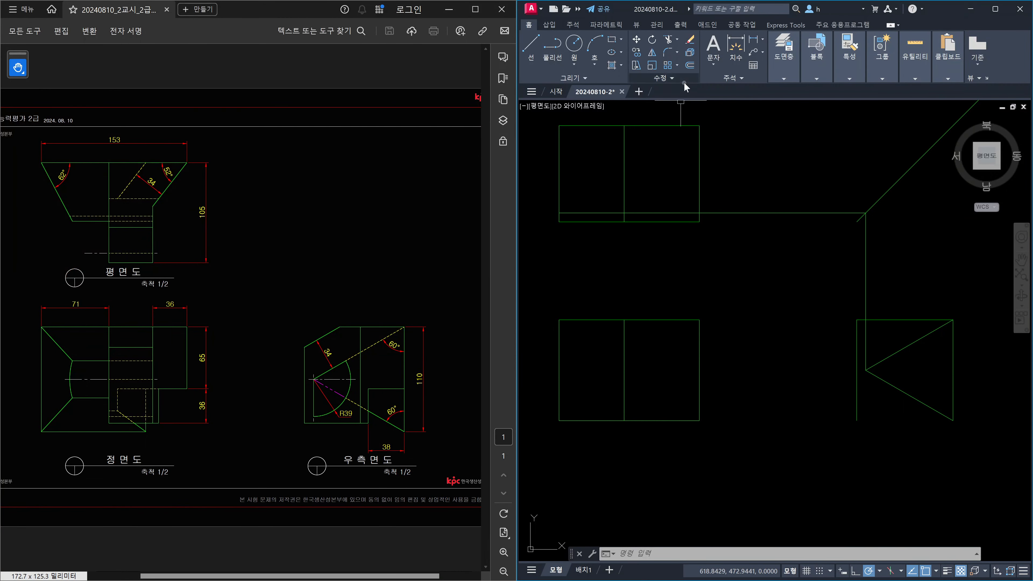
Break the horizontal projection line at its intersection with the top view's inner vertical line, using Break at Point
click(668, 79)
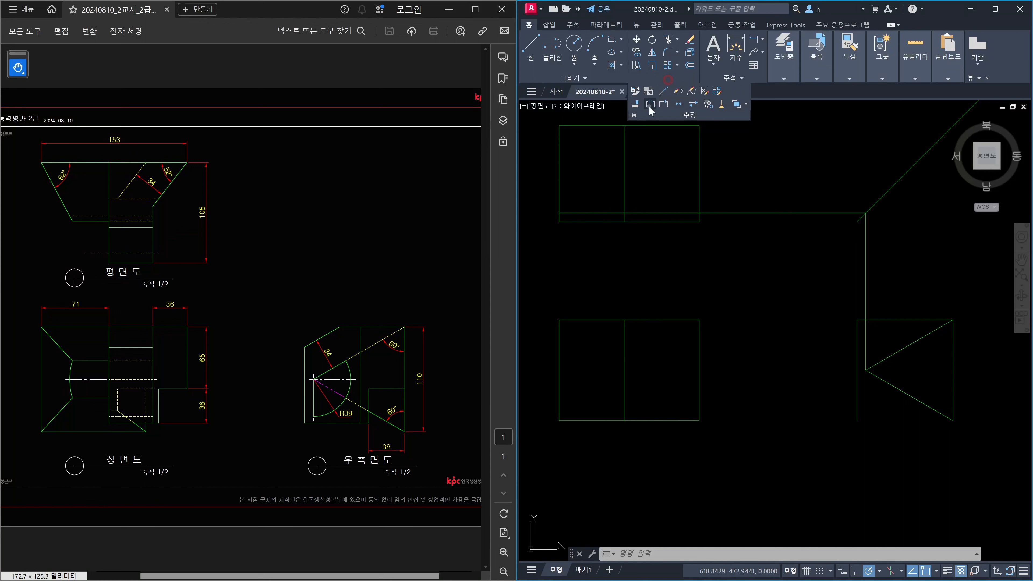
click(663, 104)
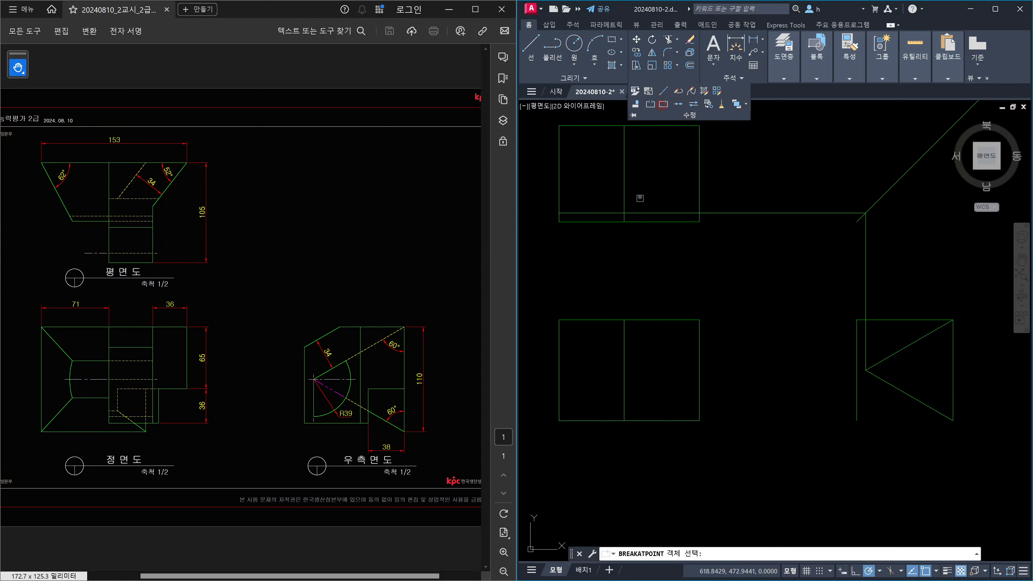
click(636, 214)
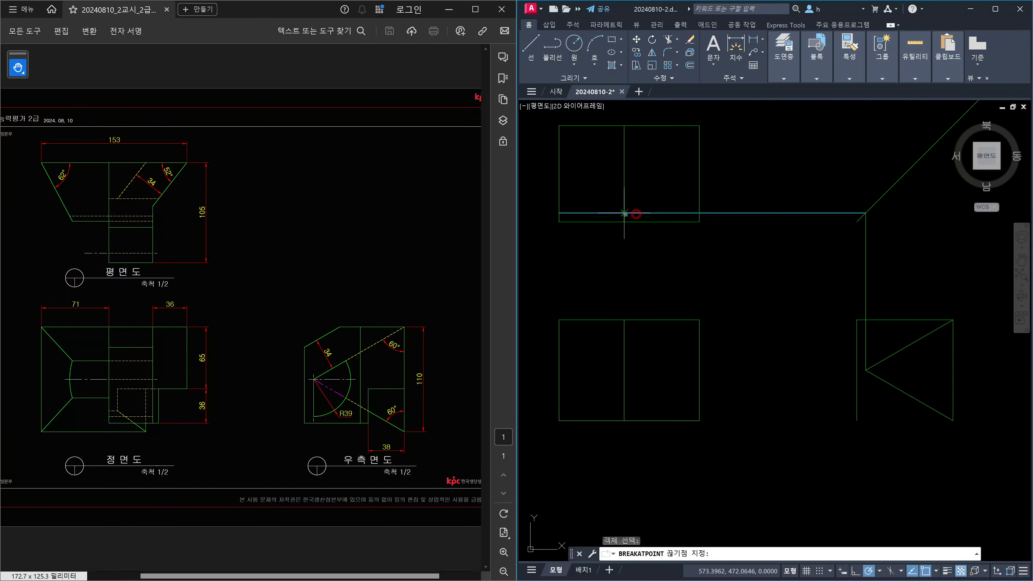
key(Escape)
Move the projection line's segment left of the top view's inner vertical line to the 중심선 layer
click(616, 214)
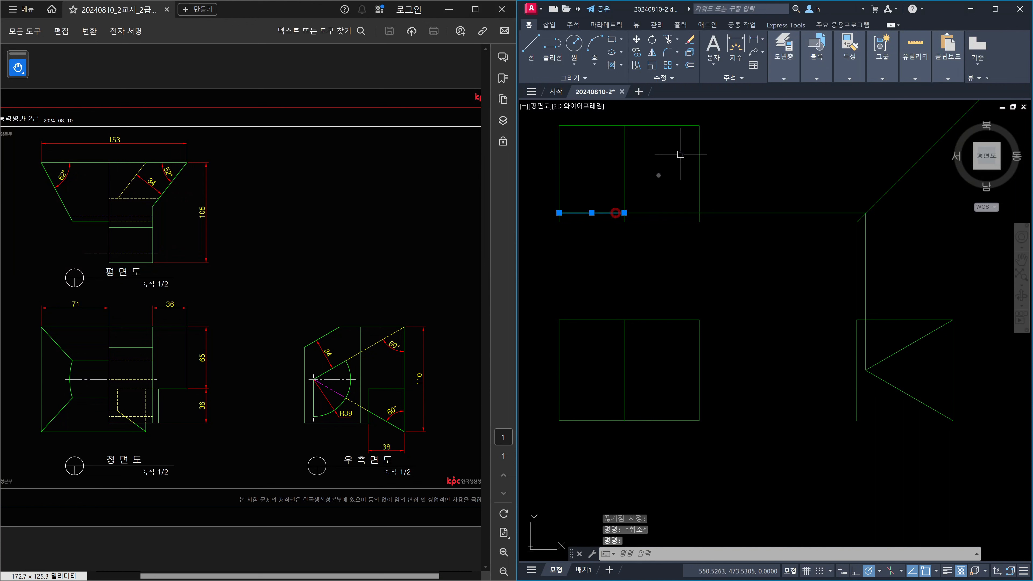
click(783, 78)
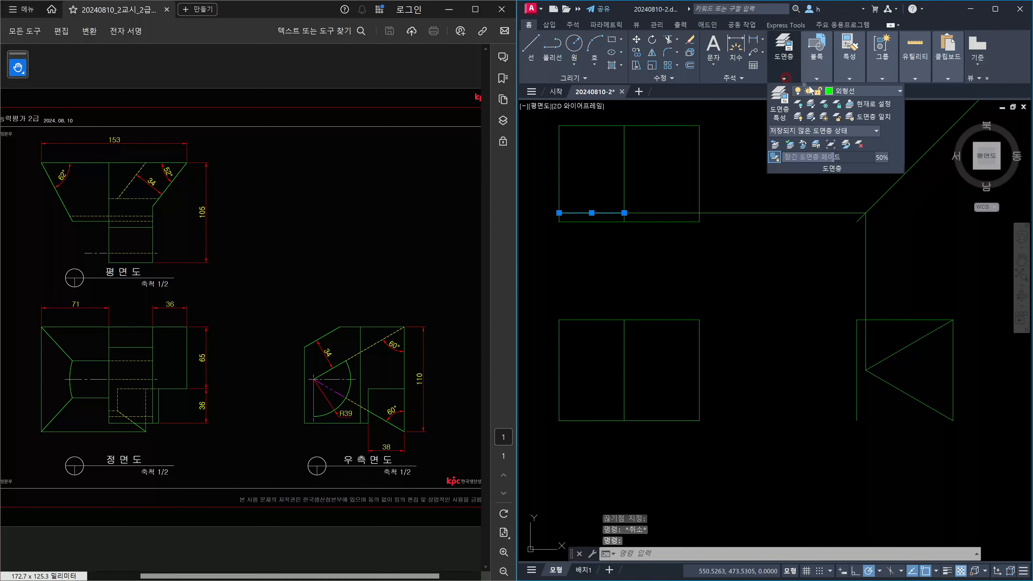
click(875, 93)
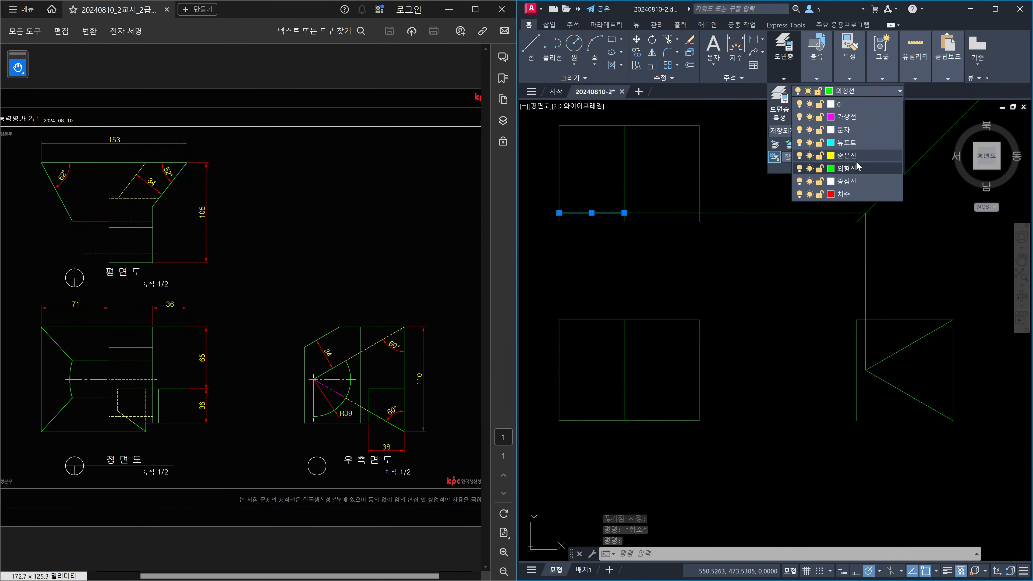
click(853, 182)
key(Escape)
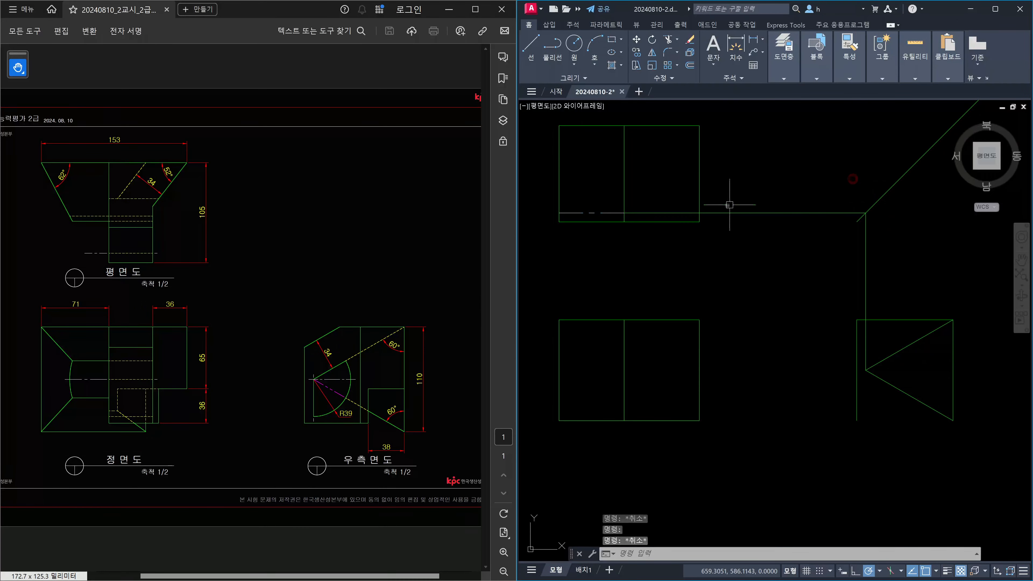
Move the projection line's segment right of the top view's inner vertical line to the 숨은선 layer
click(673, 212)
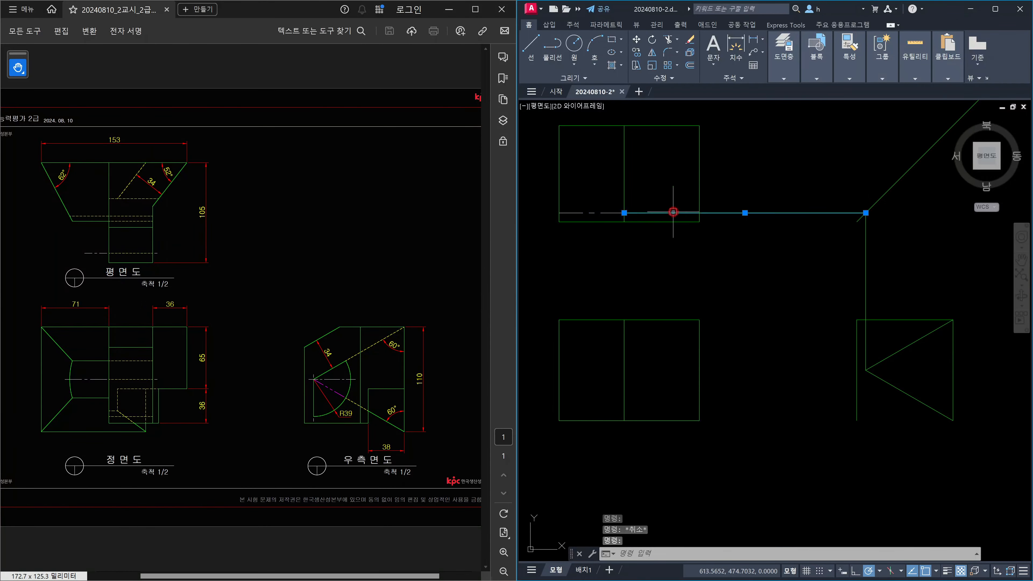
click(786, 79)
click(872, 94)
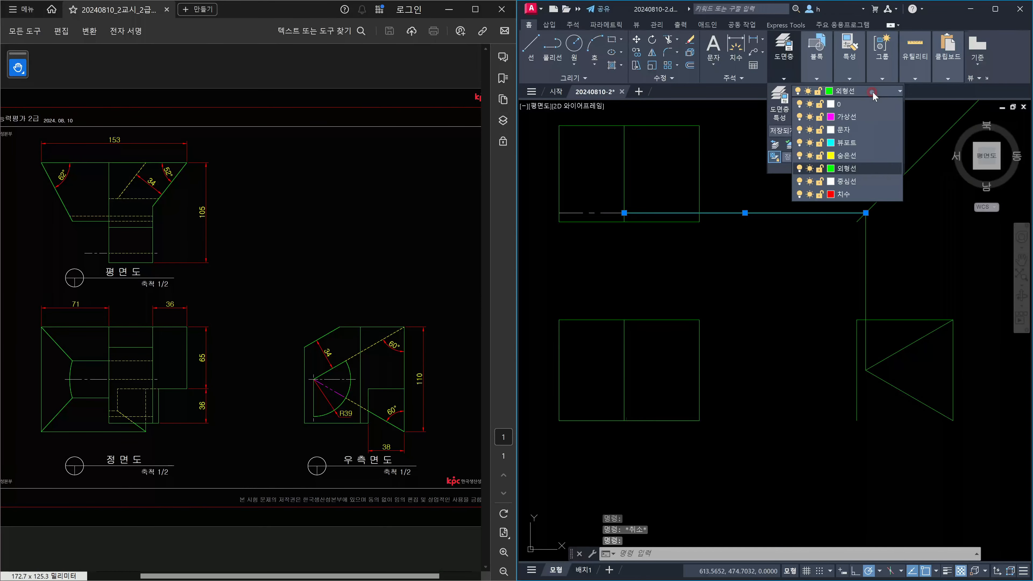
click(848, 155)
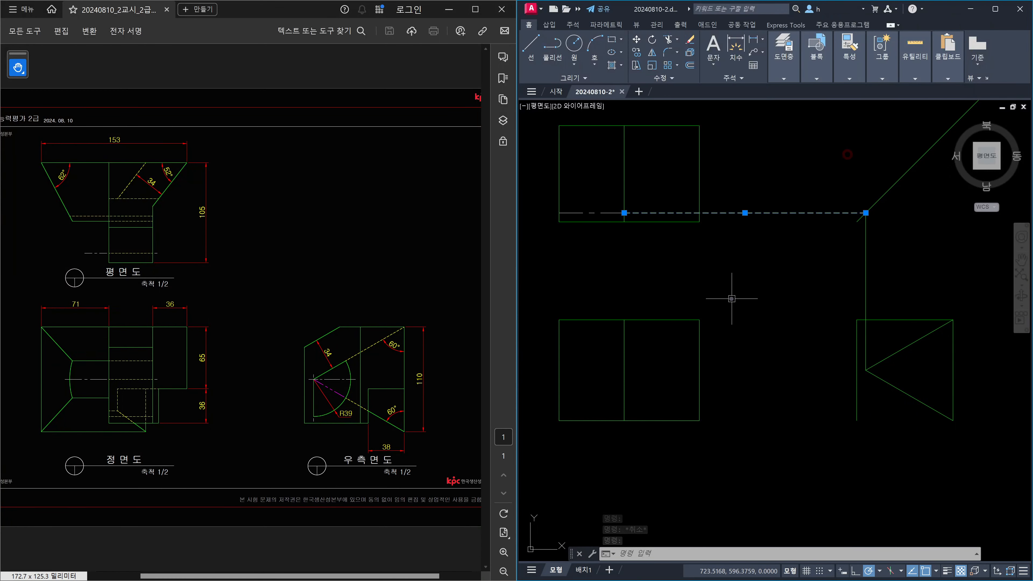
key(Escape)
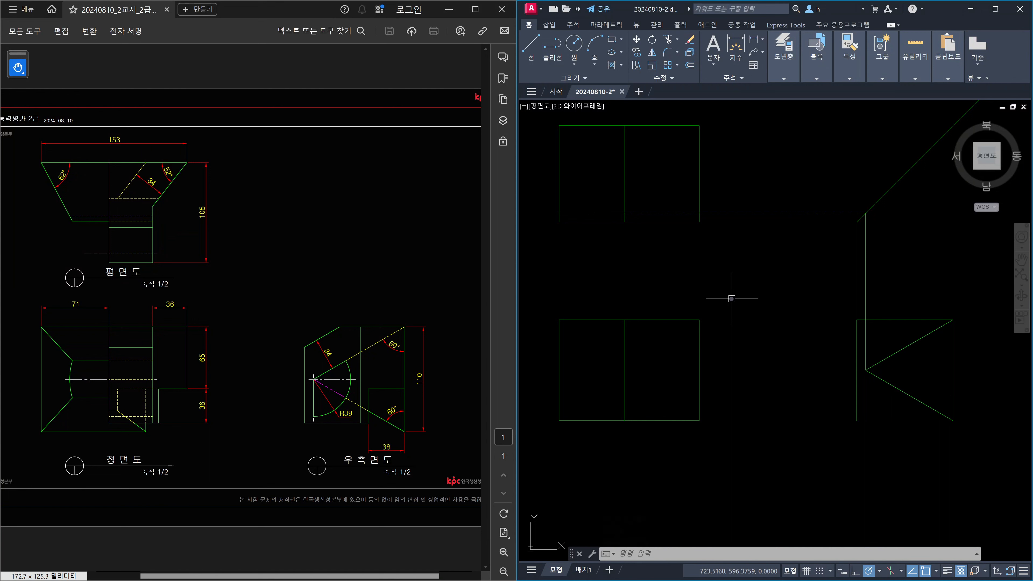
Erase the vertical projection line between the side view triangle's apex and the 45° line
click(879, 280)
click(825, 281)
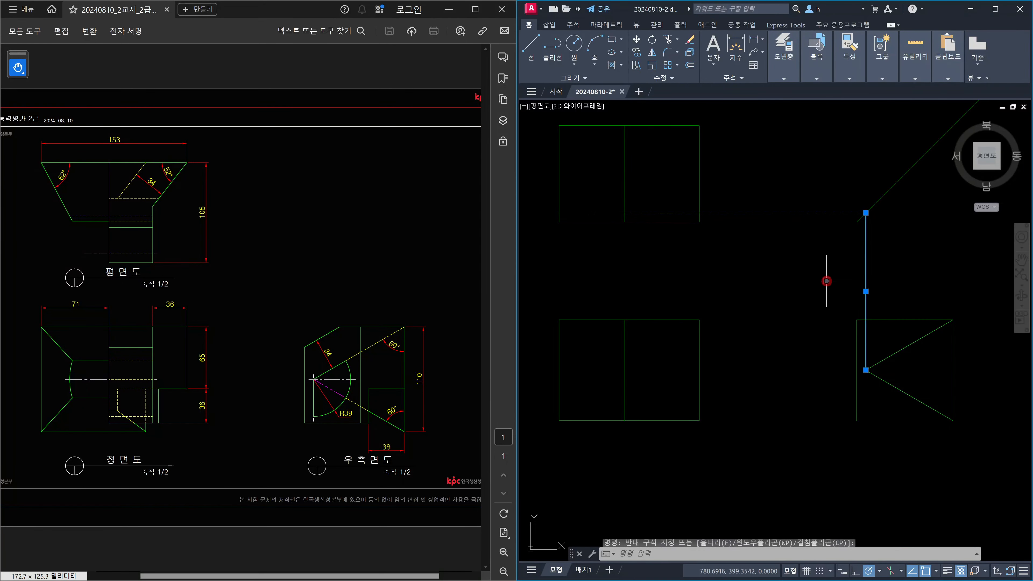
key(Delete)
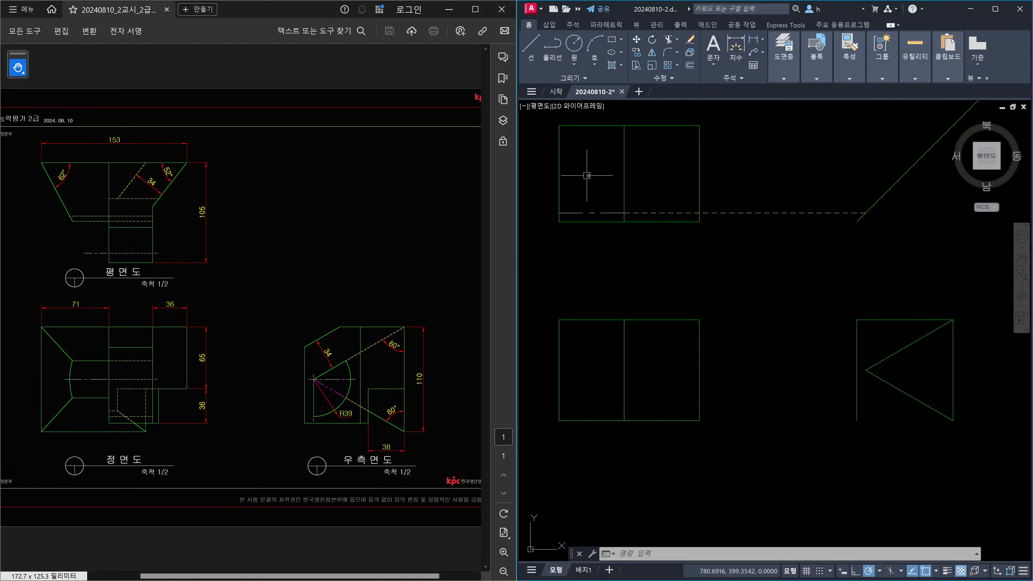
Erase the left vertical edge of the top view's outline
click(573, 176)
click(555, 173)
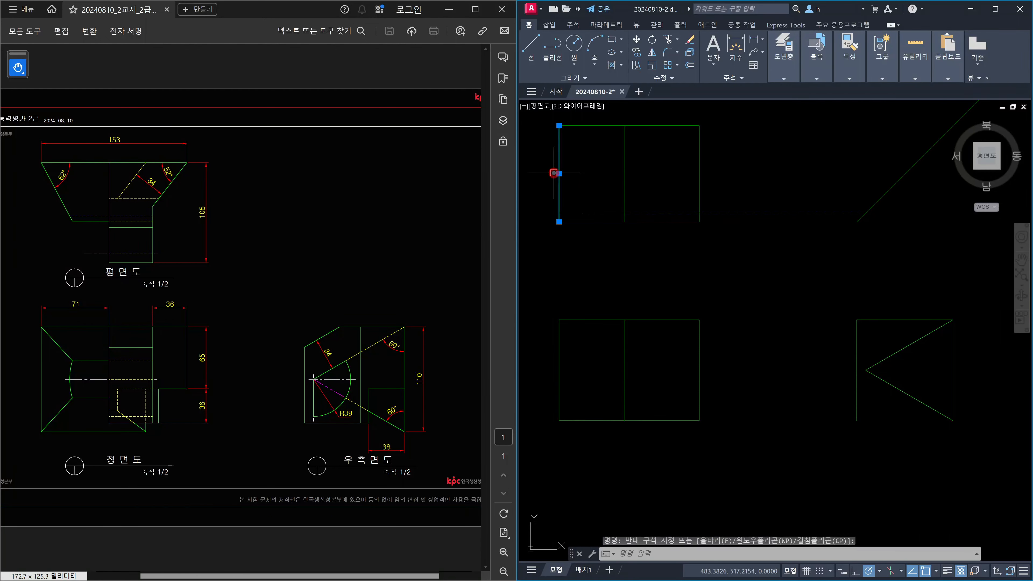
key(Delete)
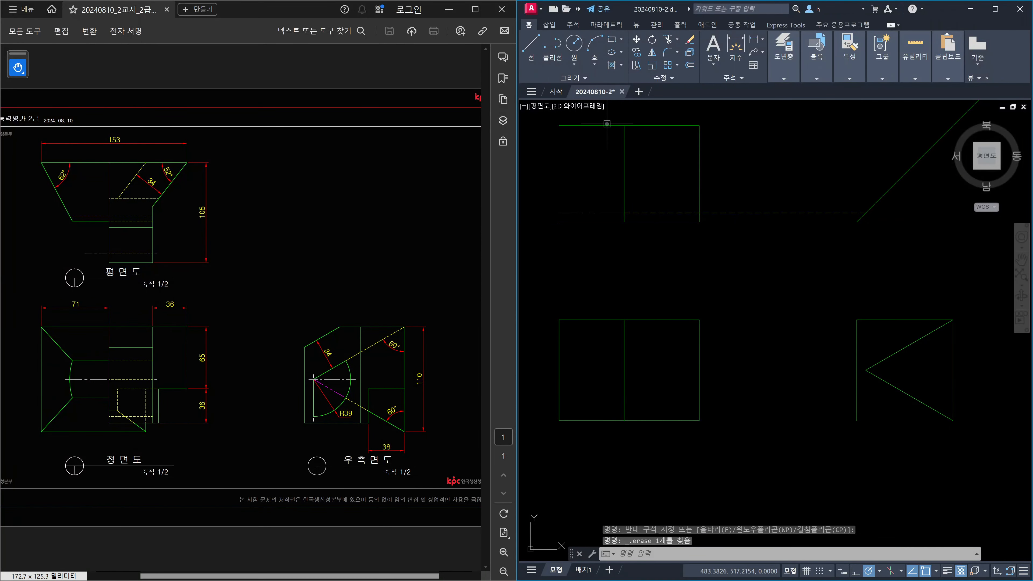
Rotate a copy of the top view's upper edge by -62° about its left endpoint
click(607, 124)
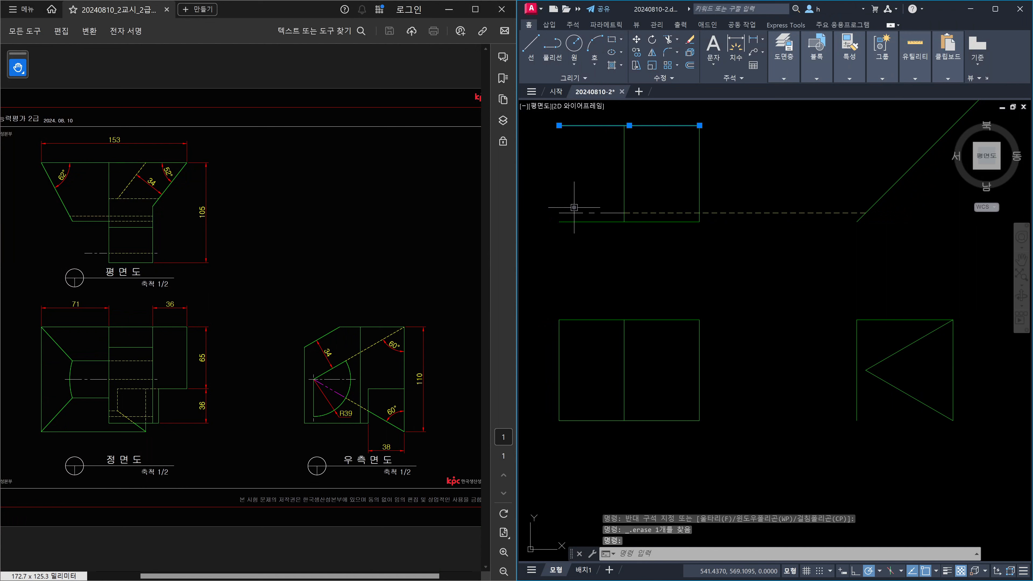
key(Escape)
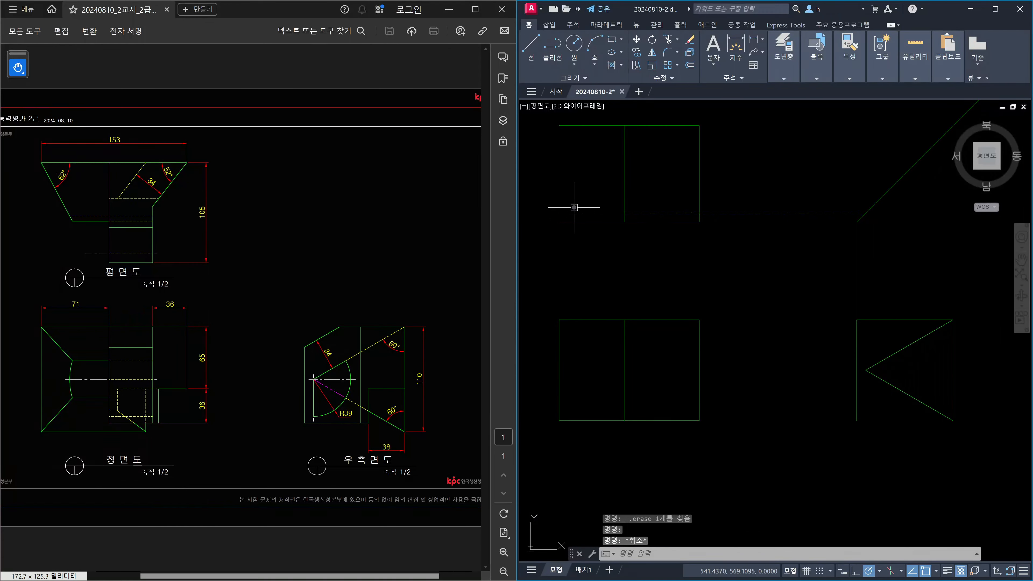
text(ro)
key(Return)
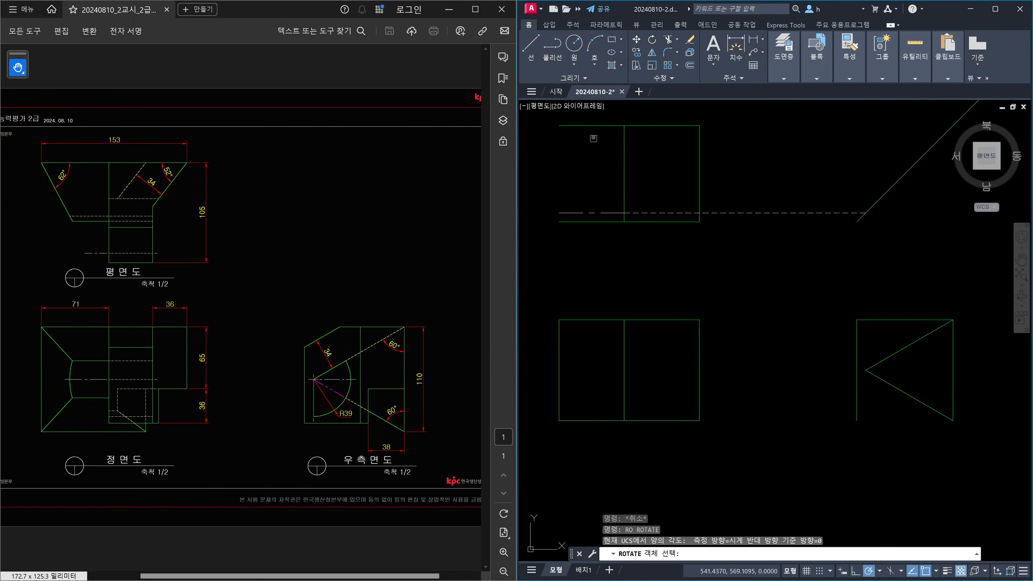
click(593, 126)
key(Return)
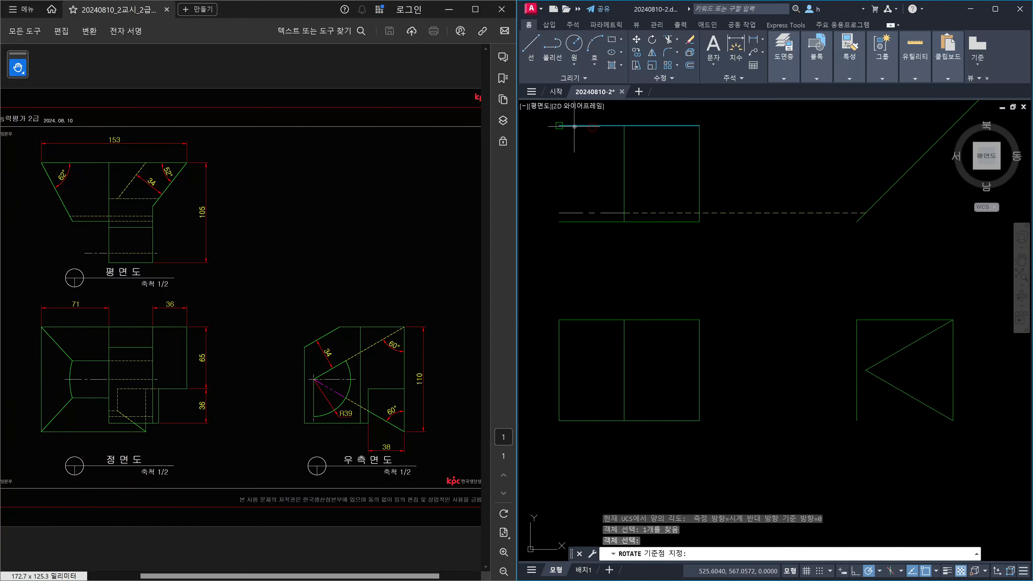
click(574, 126)
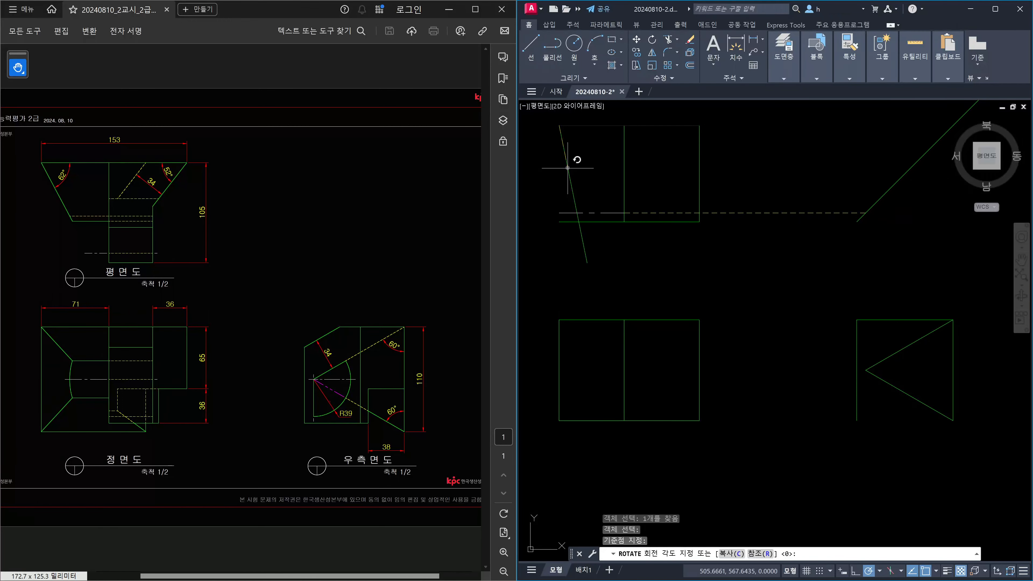
text(c)
key(Return)
text(-62)
key(Return)
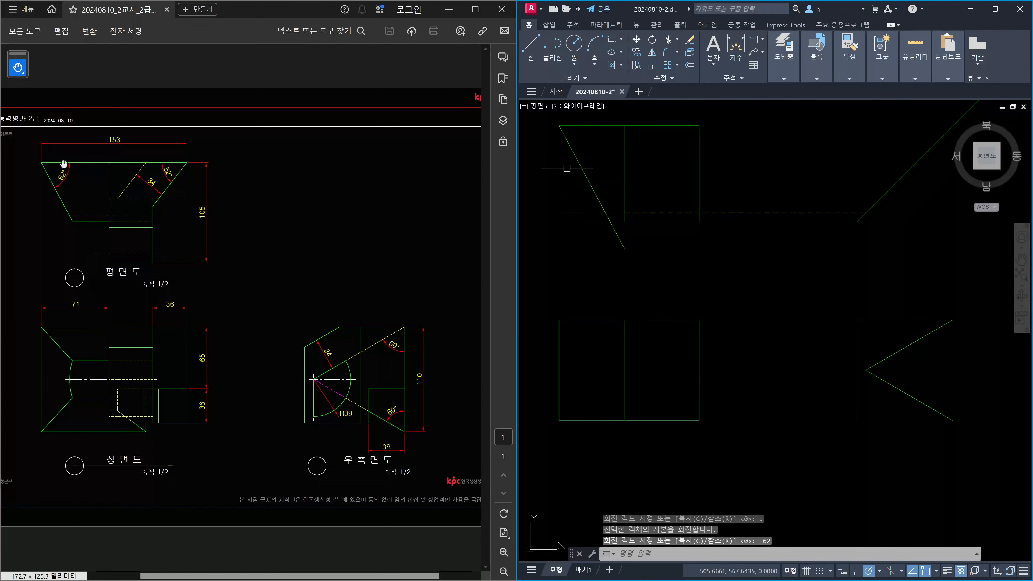
Erase the inclined line made by the rotated copy in the top view
key(Escape)
click(607, 157)
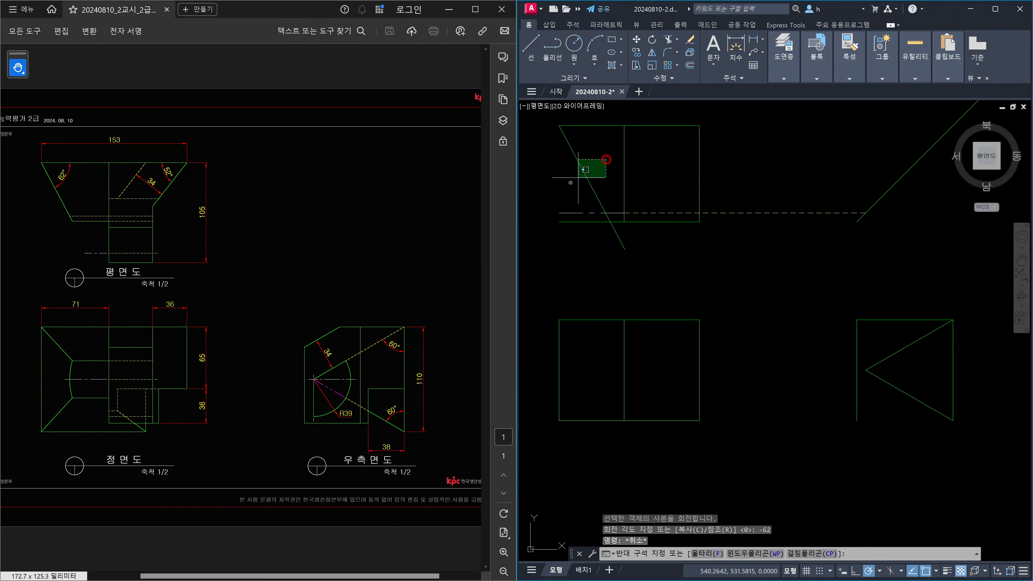
click(570, 184)
key(Delete)
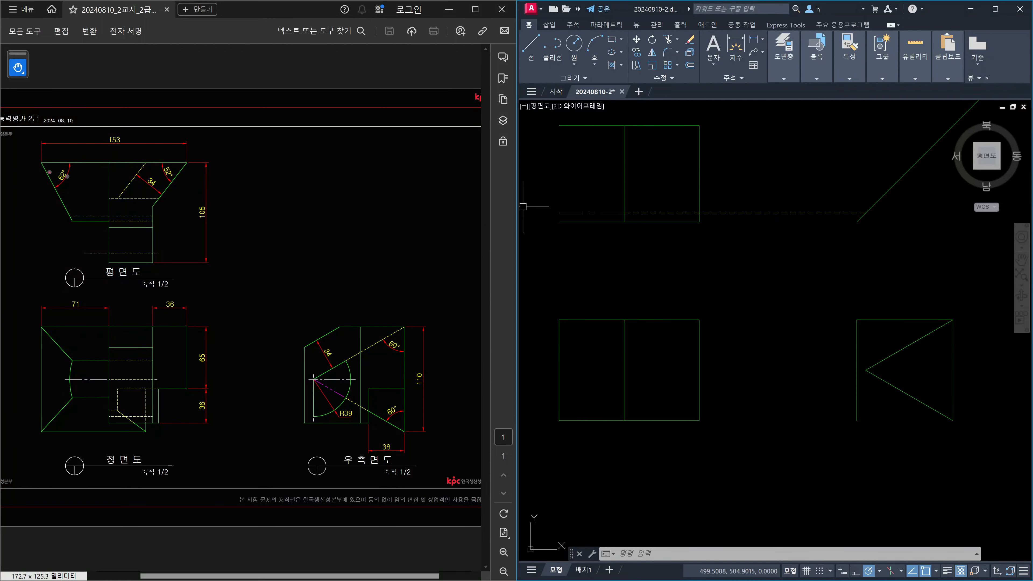
drag(43, 164, 148, 162)
drag(45, 168, 33, 161)
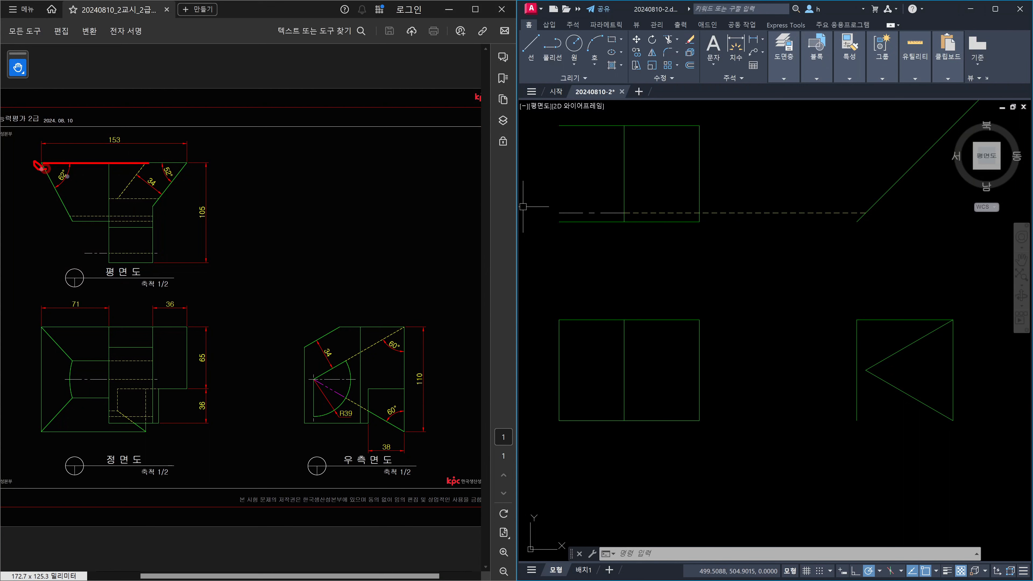
mouse_move(147, 154)
mouse_down()
mouse_move(141, 172)
mouse_move(168, 137)
mouse_up()
drag(71, 163, 58, 187)
mouse_move(60, 176)
mouse_down()
mouse_move(53, 188)
mouse_move(90, 194)
mouse_up()
key(Escape)
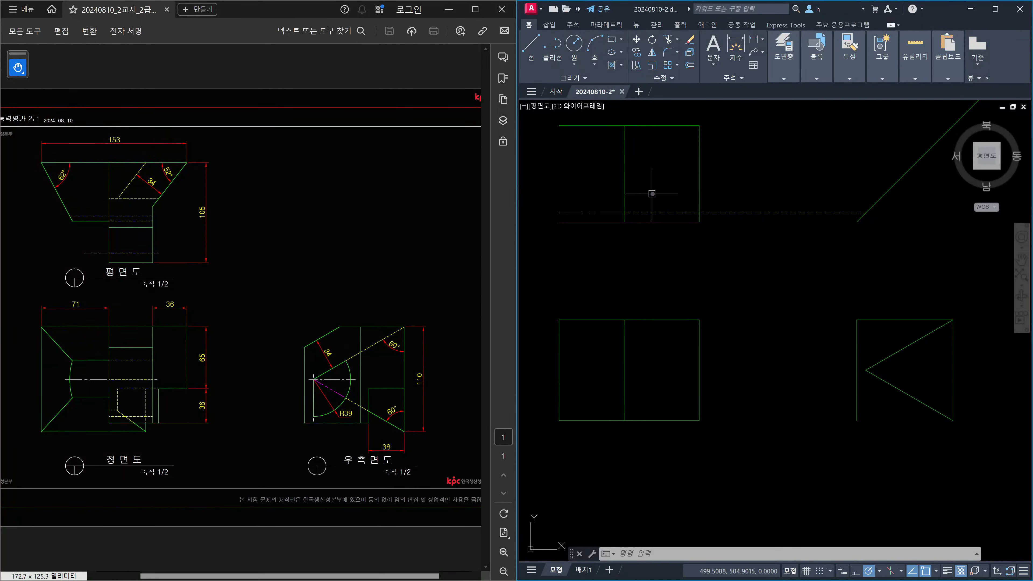
Draw a line from the top view's upper-left corner at an angle of -62°, extending below the lower edge
text(l)
key(Return)
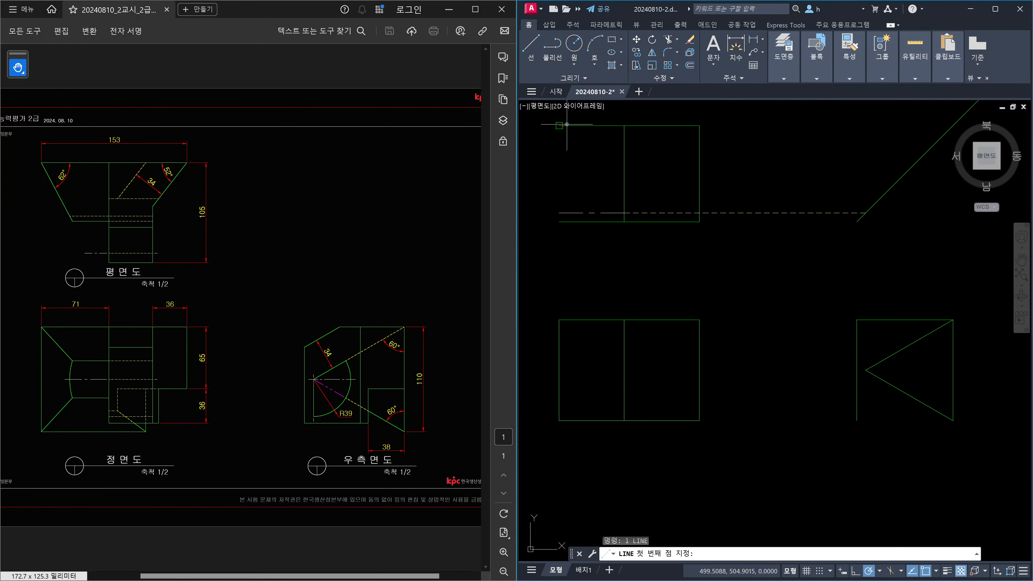
click(567, 124)
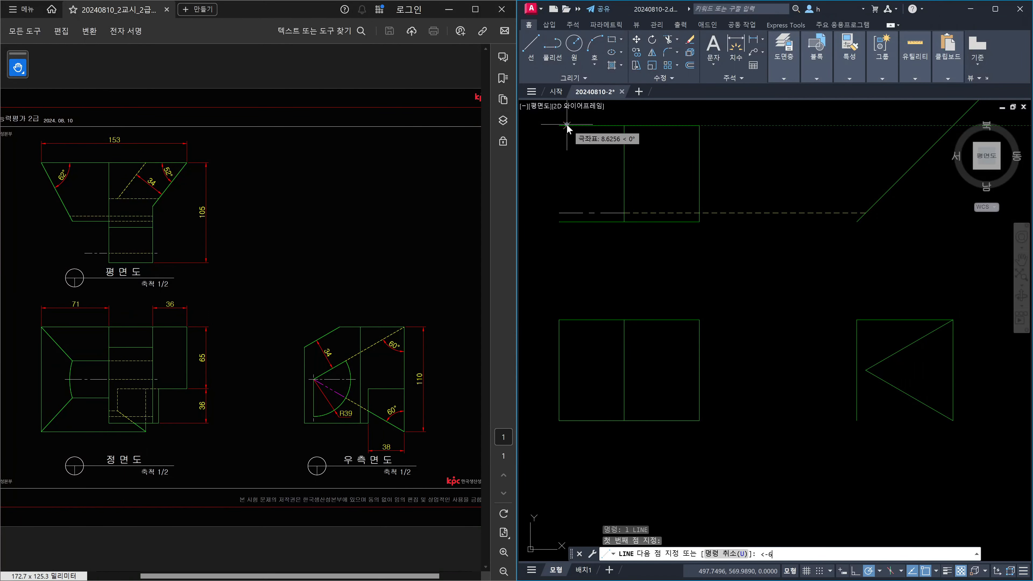
text(2)
key(Return)
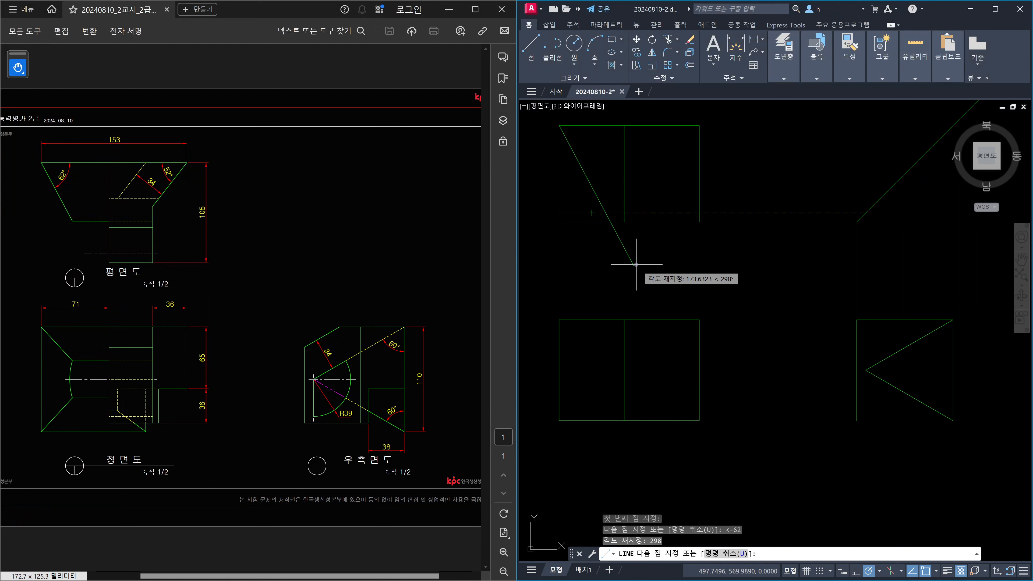
click(629, 242)
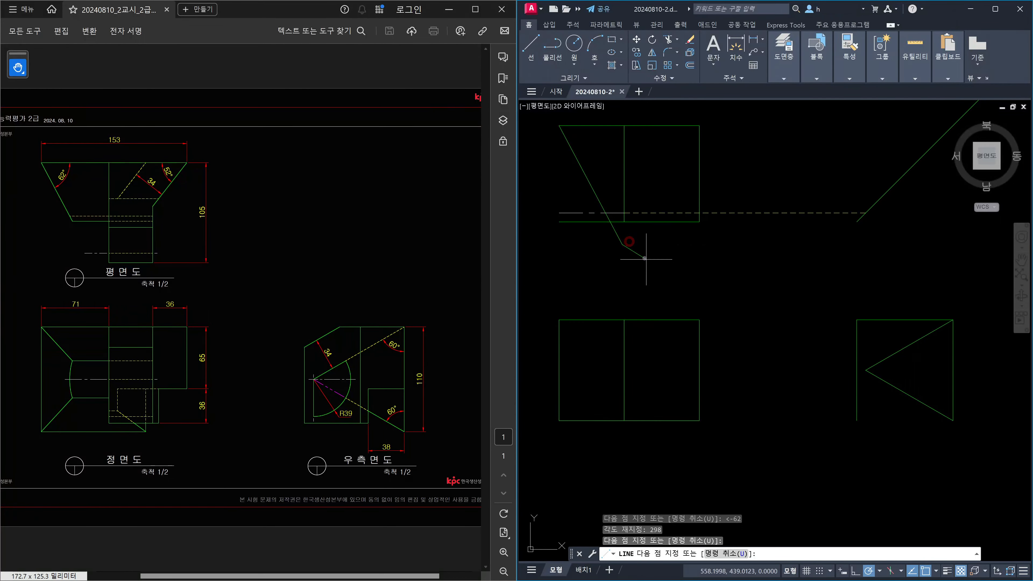
key(Escape)
click(667, 263)
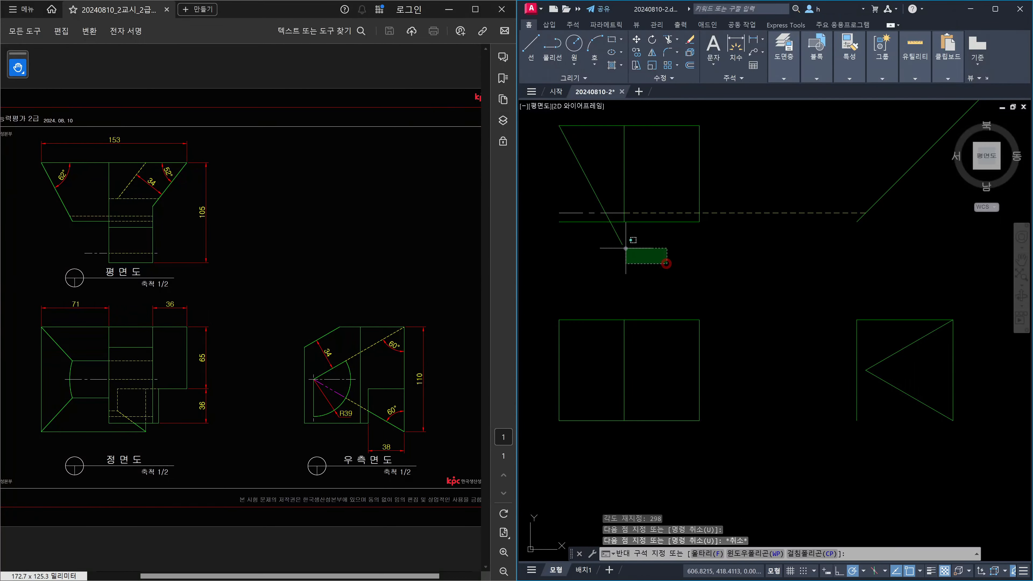
click(600, 242)
key(Escape)
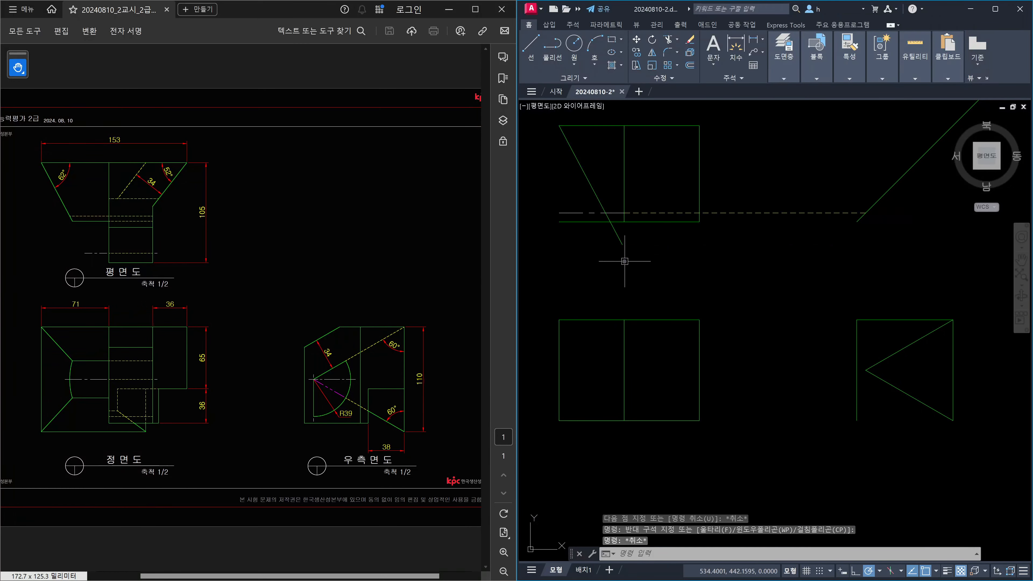
Trim the inclined line and the horizontal projection line to each other so they form a corner in the top view
scroll(606, 222, up, 4)
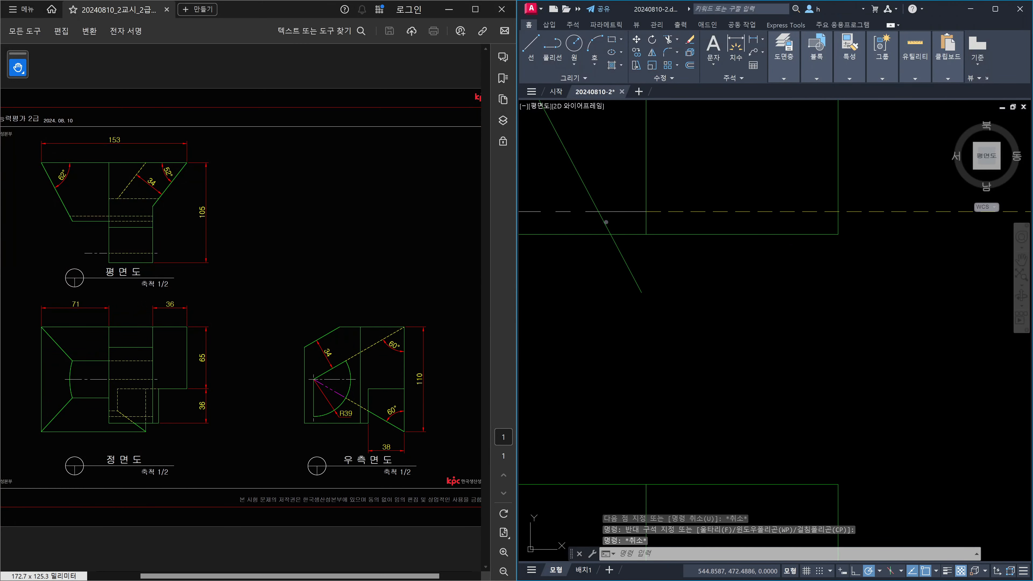
key(Escape)
text(tr)
key(Return)
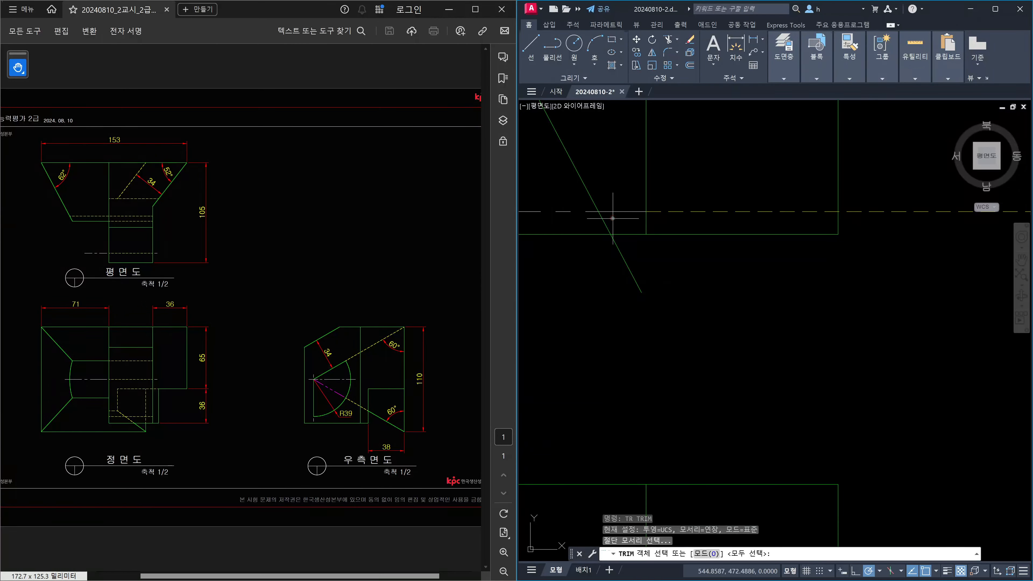
click(609, 217)
click(595, 204)
key(Return)
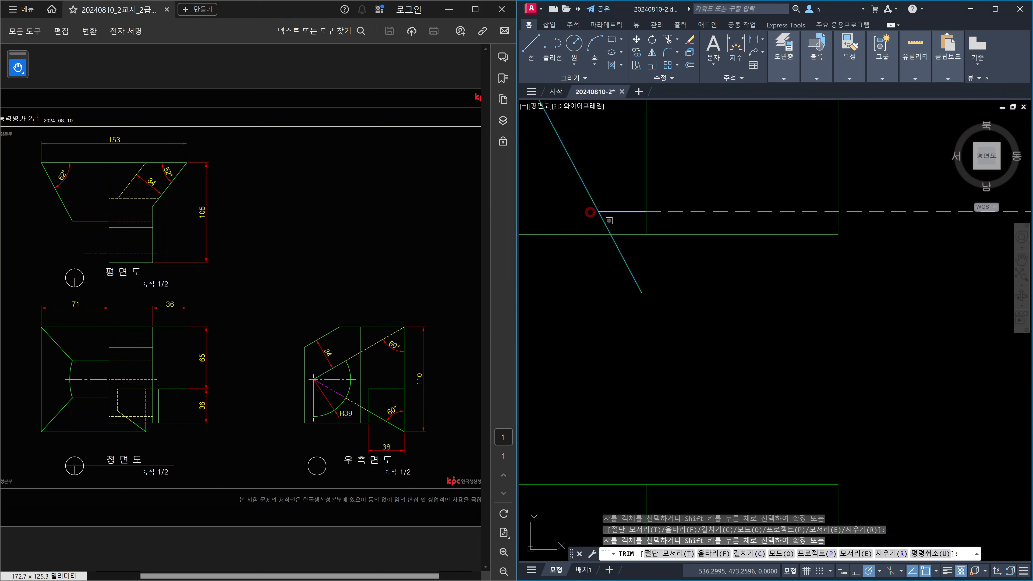
click(608, 222)
key(Escape)
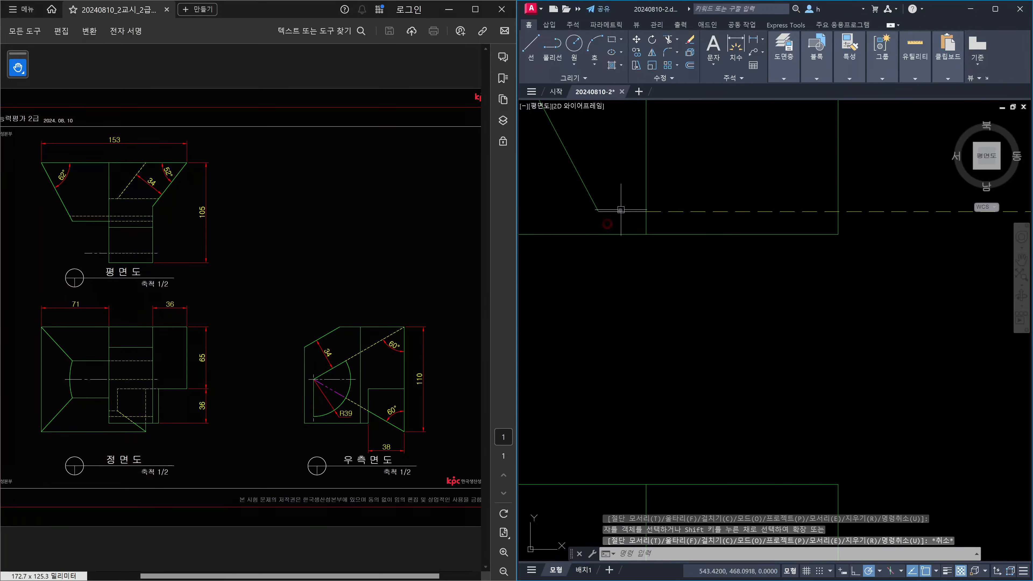
Match the short horizontal segment between the inclined line and inner vertical line to the inclined line's properties
click(621, 211)
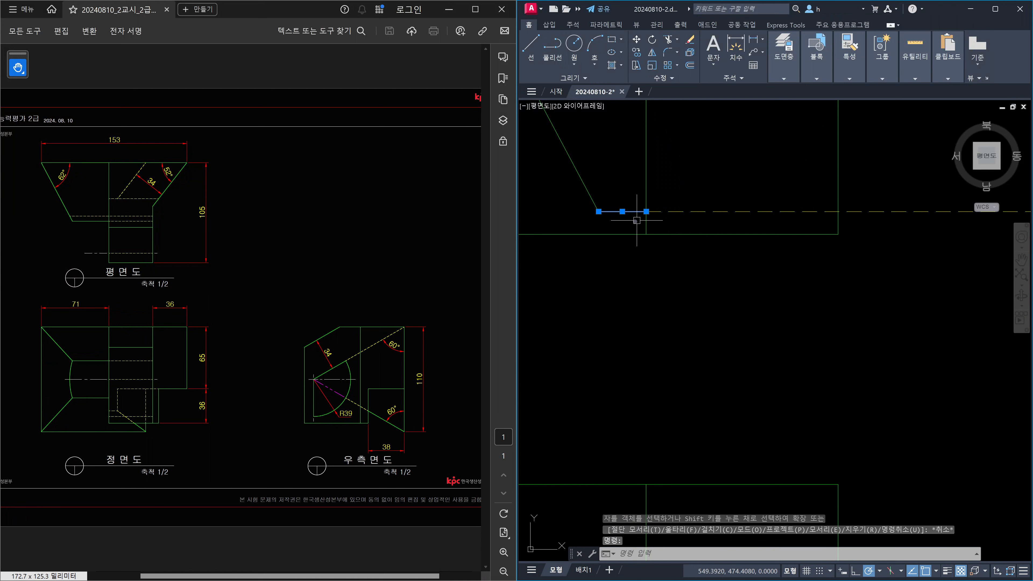
key(Escape)
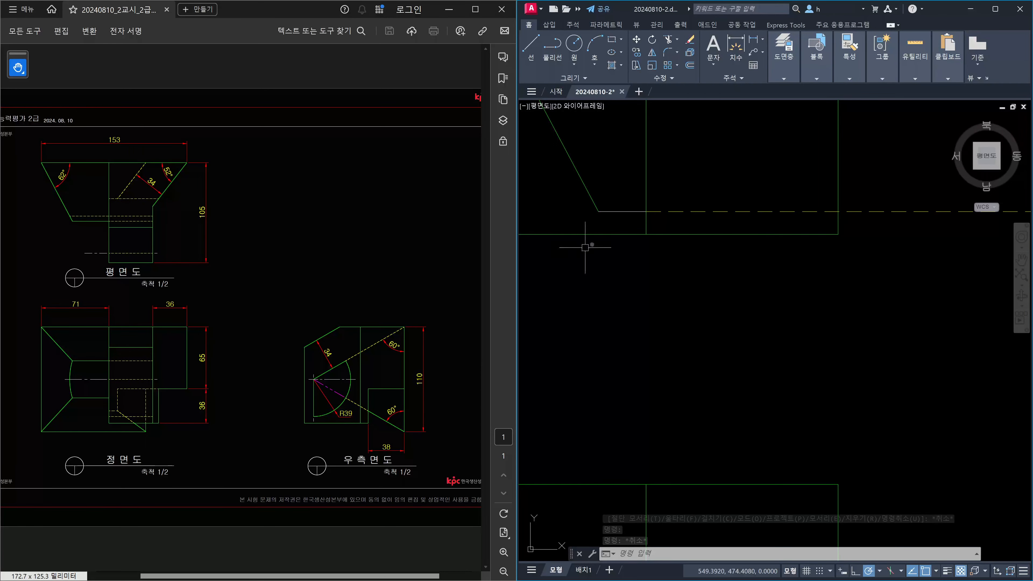
click(622, 211)
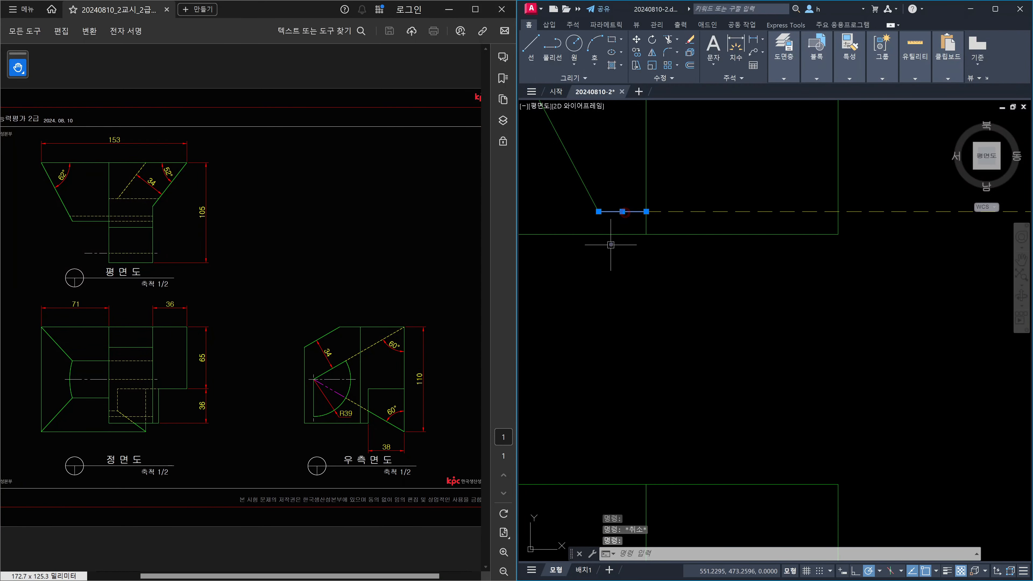
key(Escape)
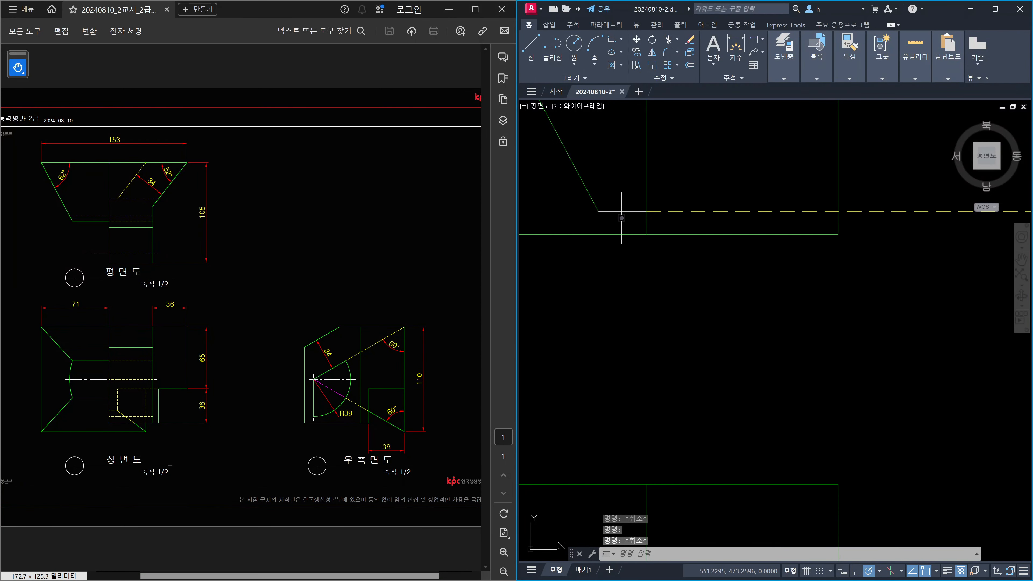
text(ma)
key(Return)
click(605, 212)
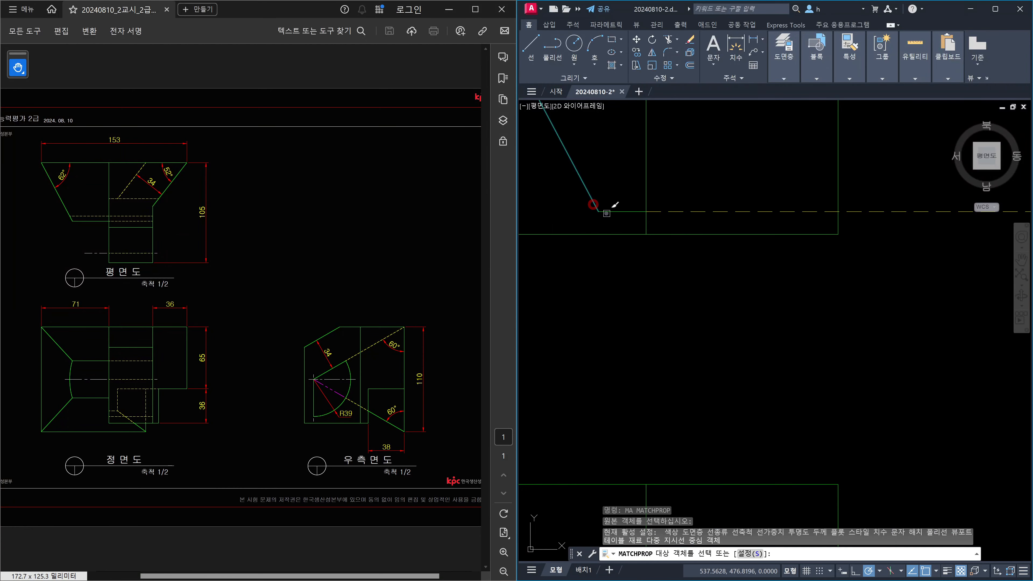
key(Escape)
Trim the part of the top view's lower edge that lies left of the inner vertical line
scroll(610, 216, down, 3)
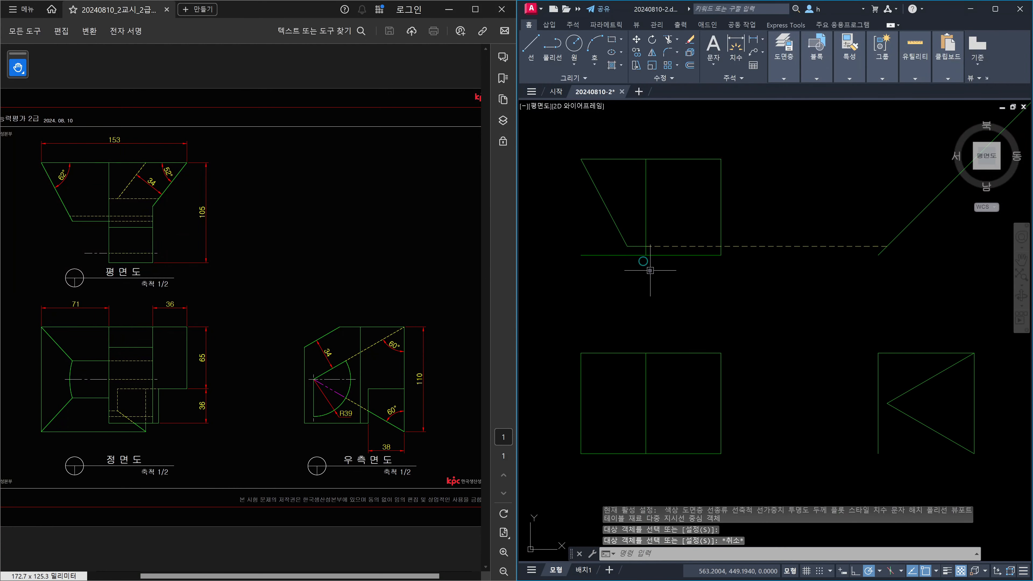
scroll(625, 246, up, 3)
key(Escape)
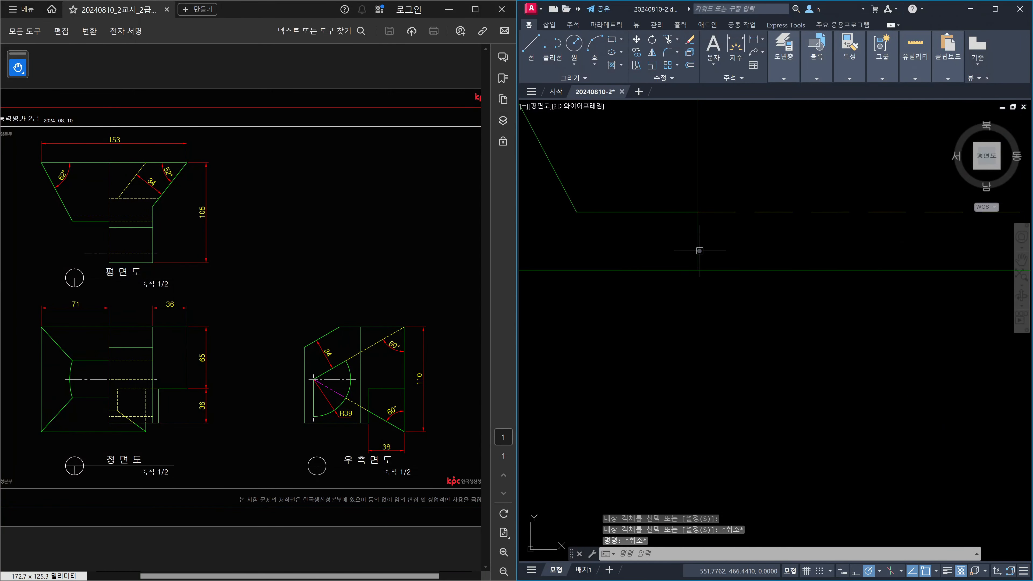
text(tr)
key(Return)
click(657, 291)
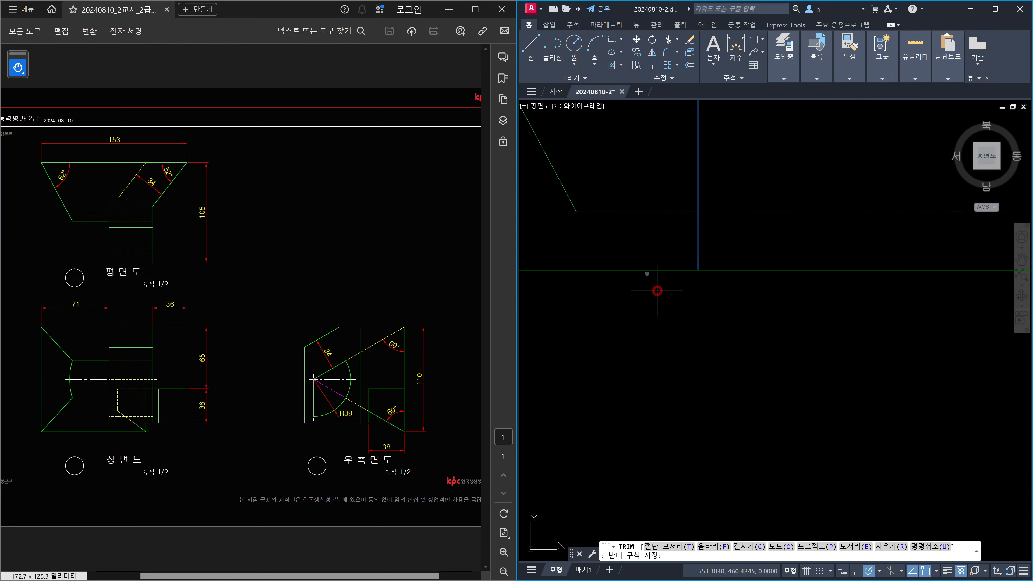
key(Escape)
scroll(639, 254, down, 4)
click(664, 216)
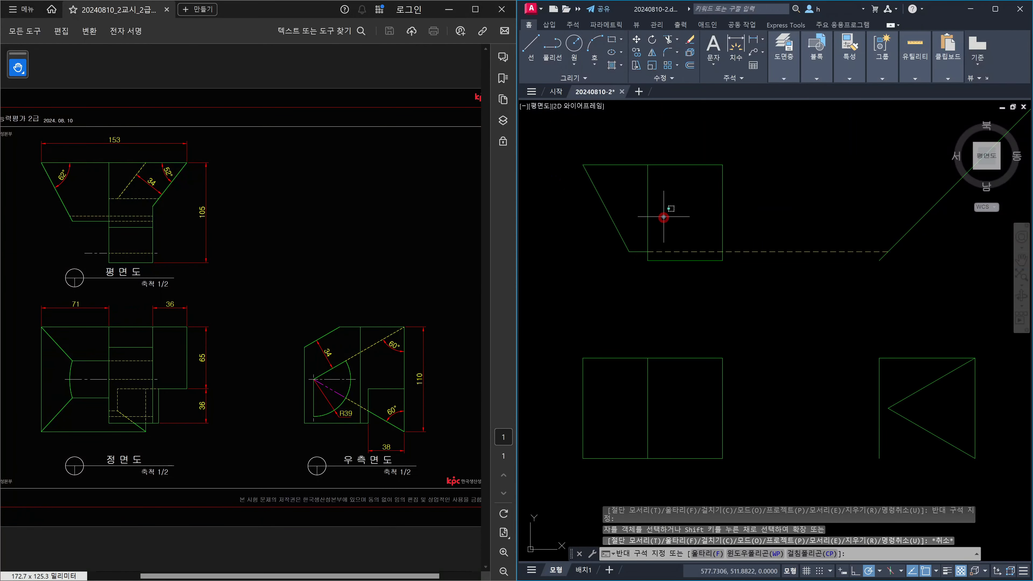
click(637, 197)
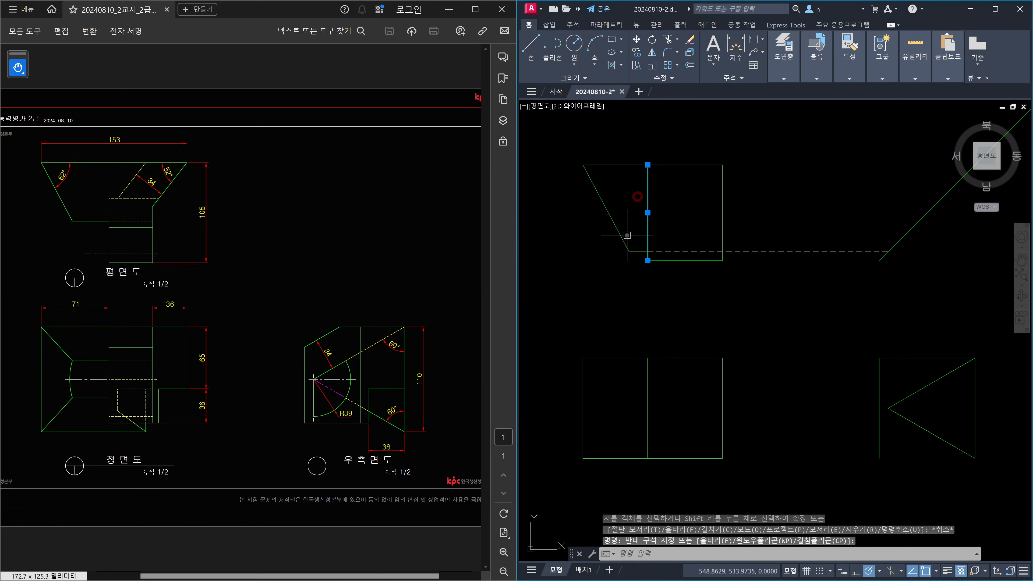
click(653, 405)
click(633, 412)
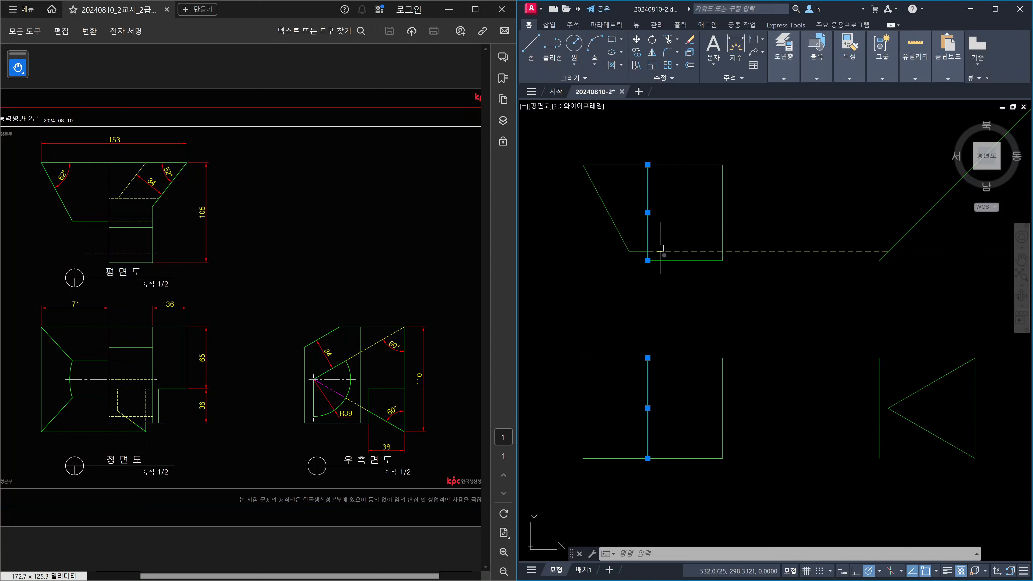
key(Escape)
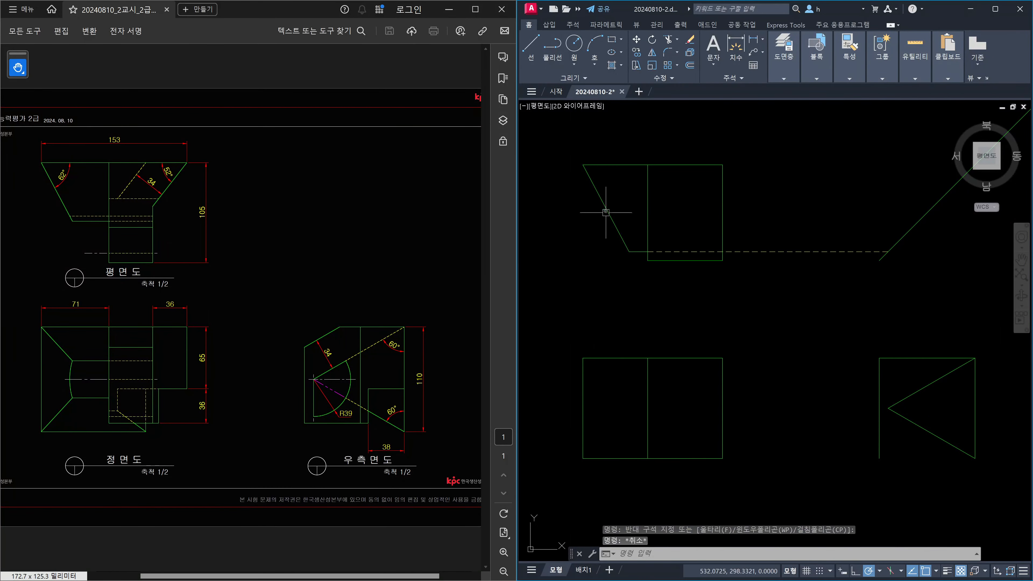
click(601, 202)
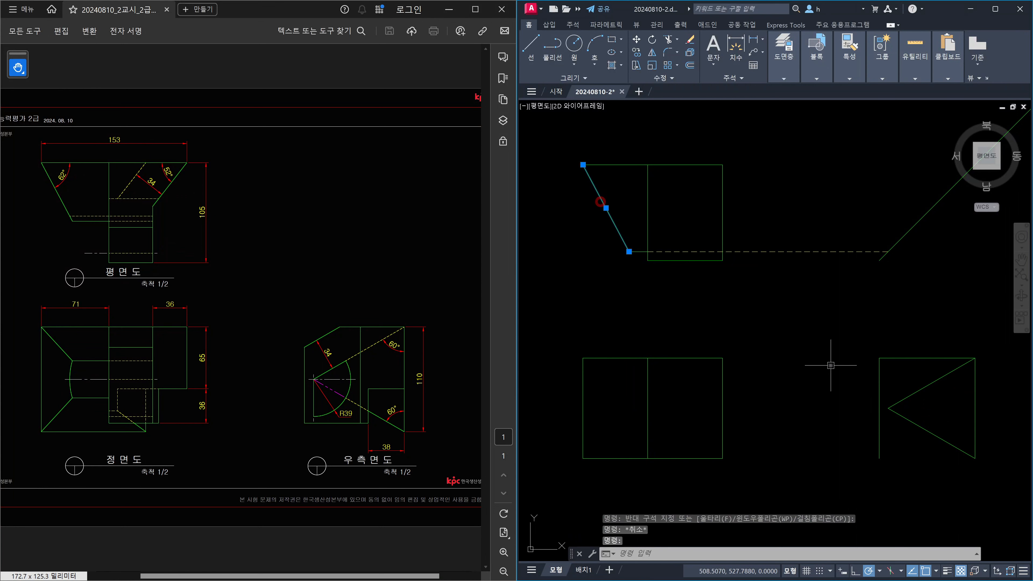
click(926, 452)
click(906, 377)
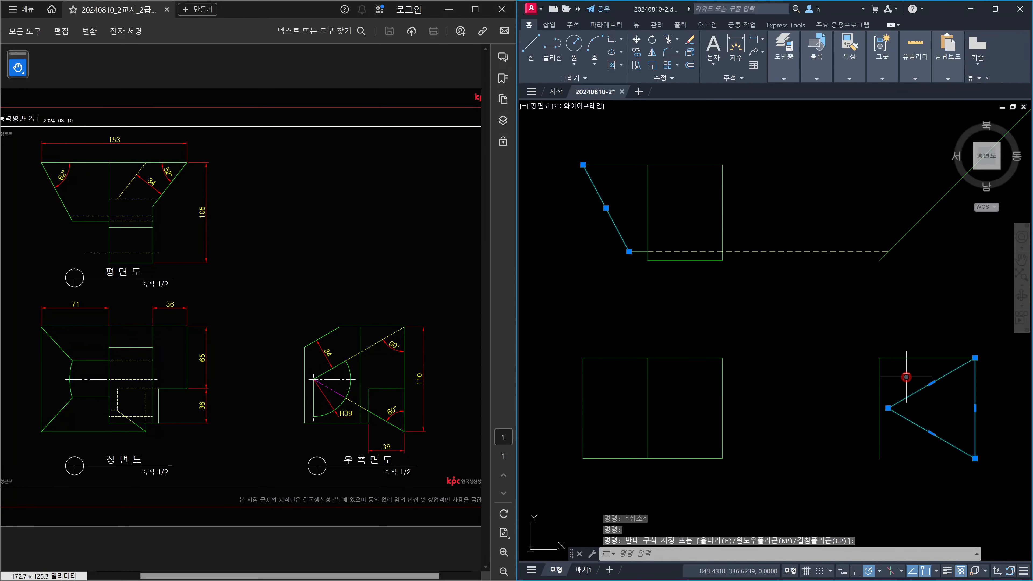
key(Escape)
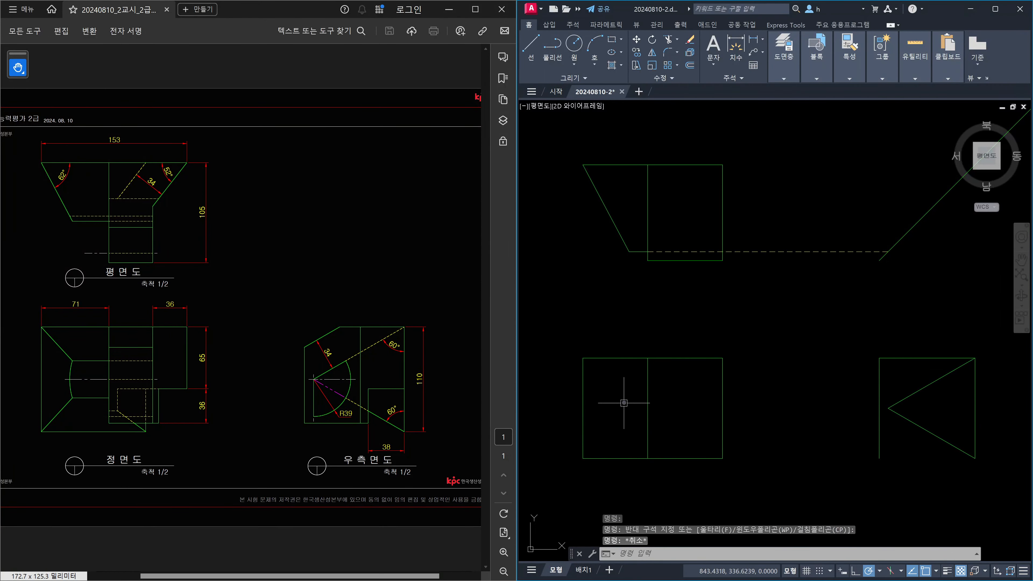
Draw a horizontal line from the right view's triangle apex to the front view's inner vertical line, continuing to its left edge
middle_drag(624, 402, 633, 374)
key(Escape)
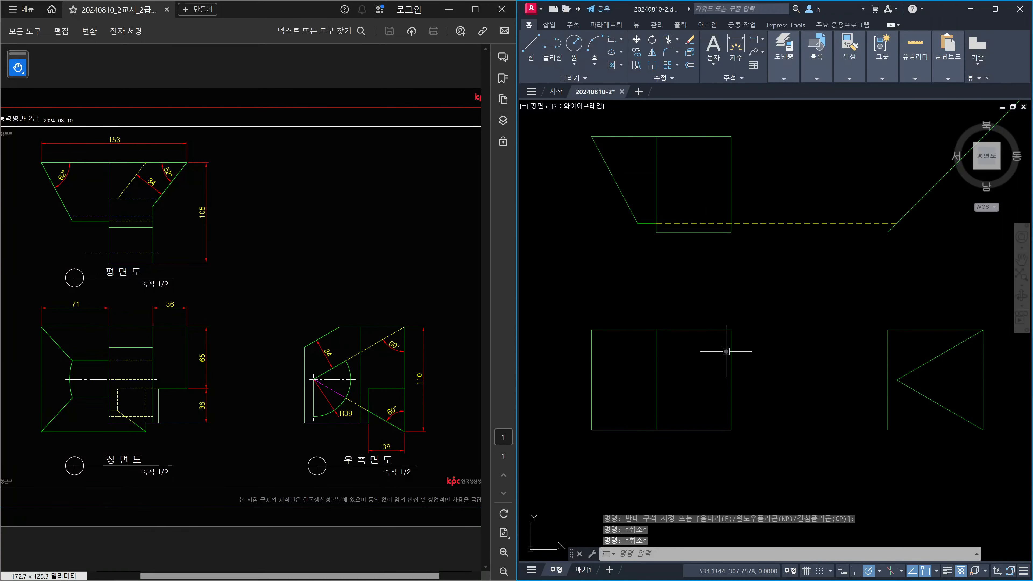
text(l)
key(Return)
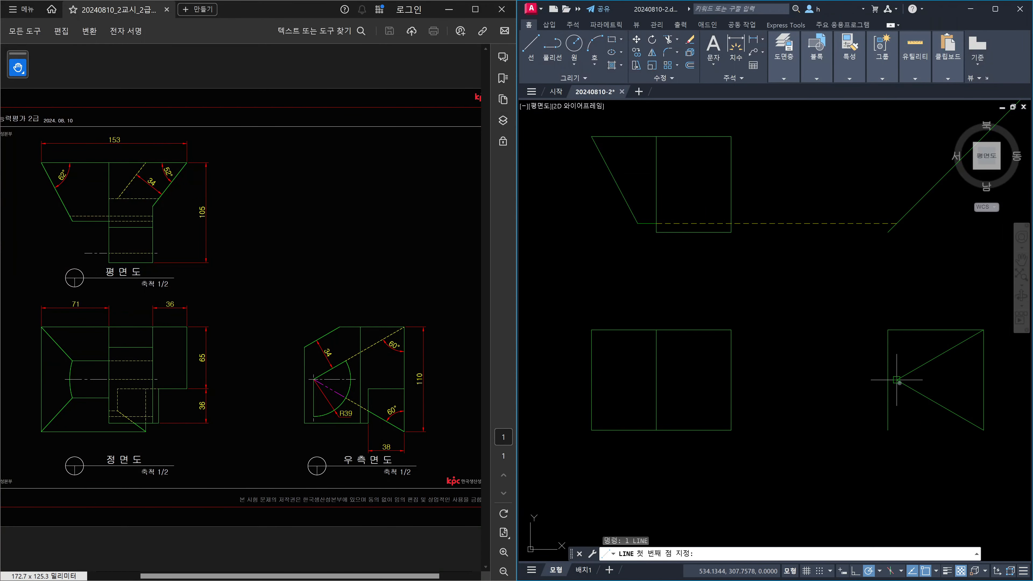
click(897, 380)
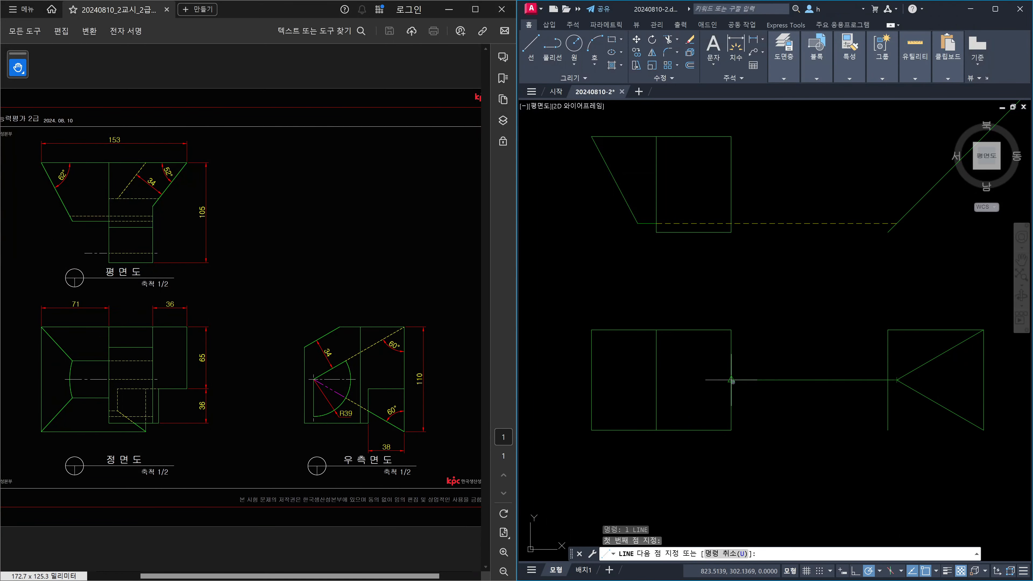
click(657, 381)
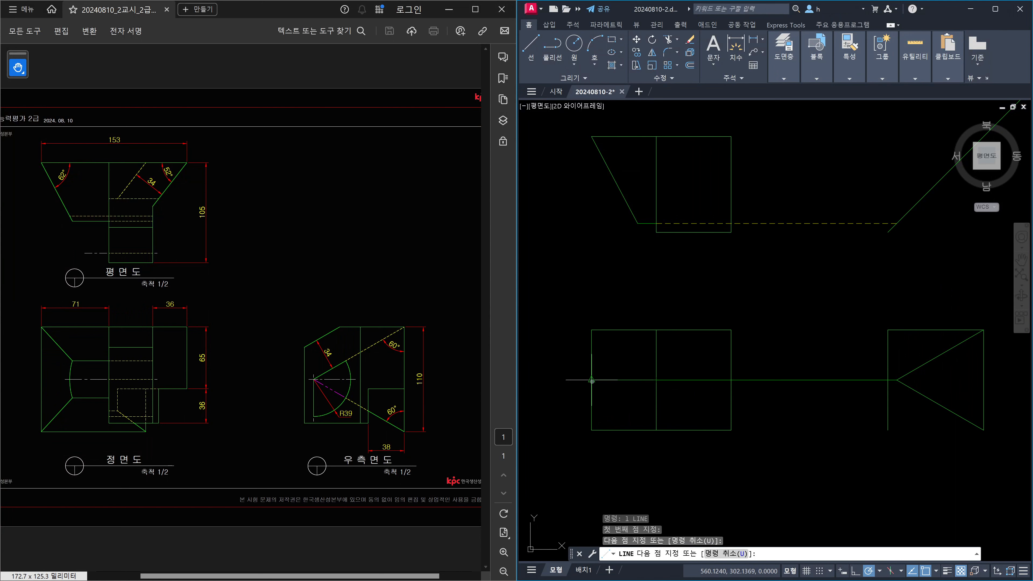
click(592, 380)
key(Escape)
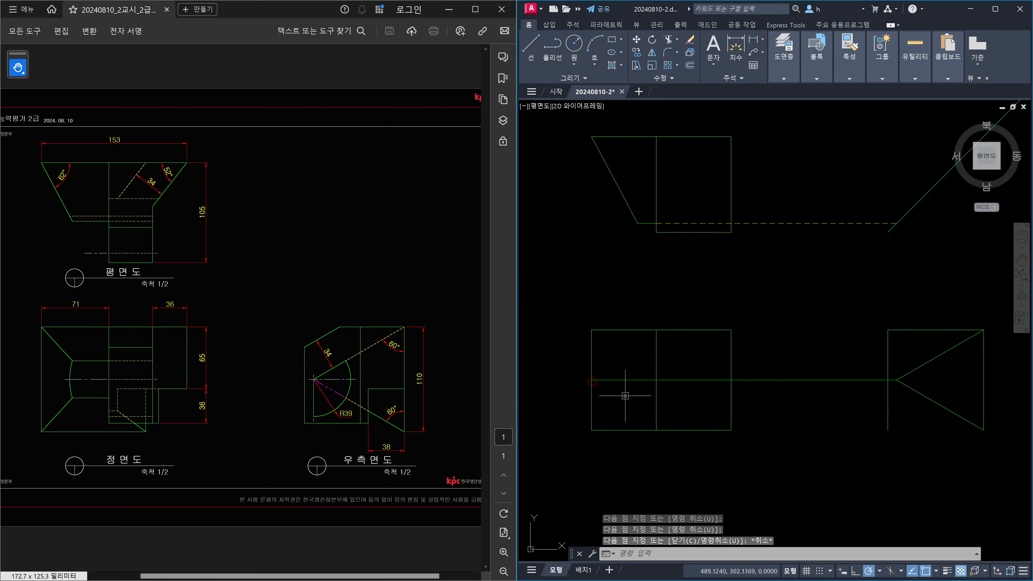
Match the horizontal segment between the triangle apex and the front view's inner vertical line to the top view's dashed hidden line
click(683, 387)
click(676, 374)
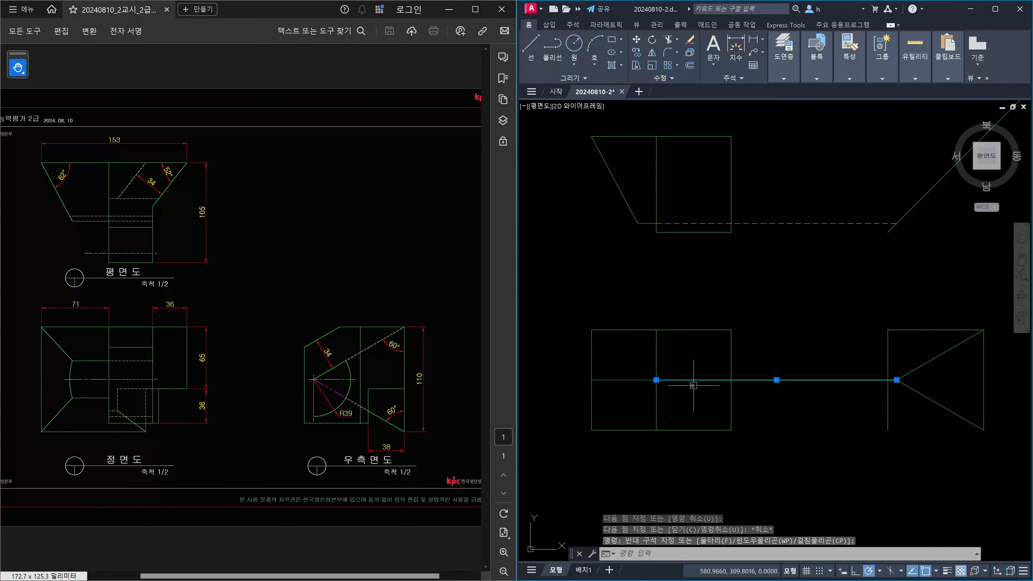
key(Escape)
text(ma)
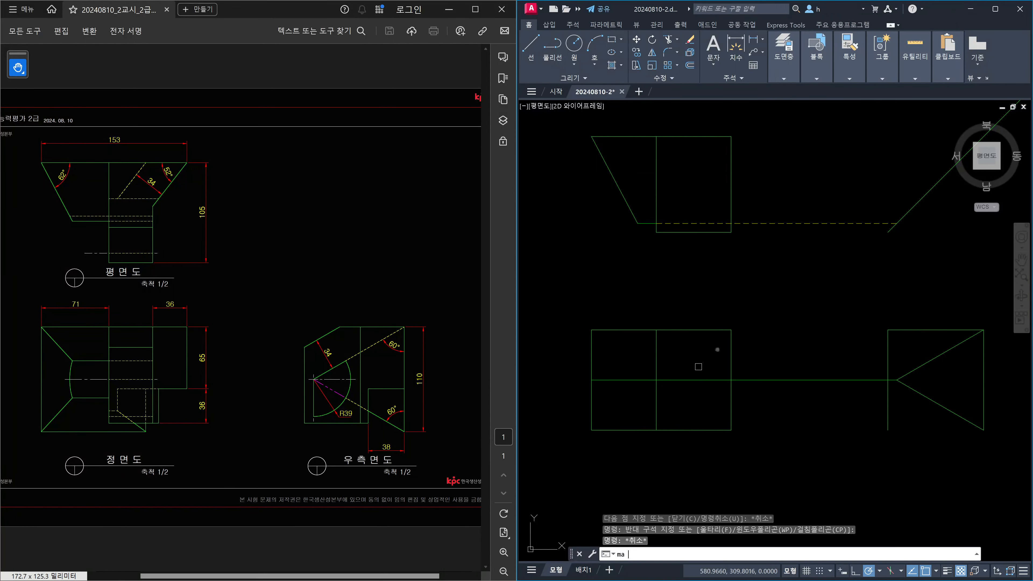
key(Return)
click(766, 225)
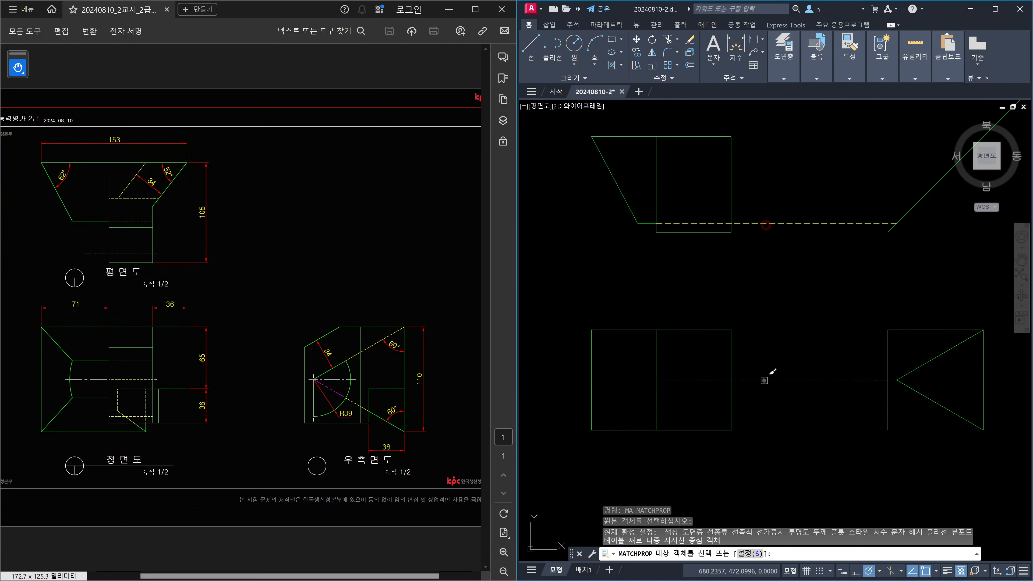
click(765, 380)
click(761, 360)
click(784, 404)
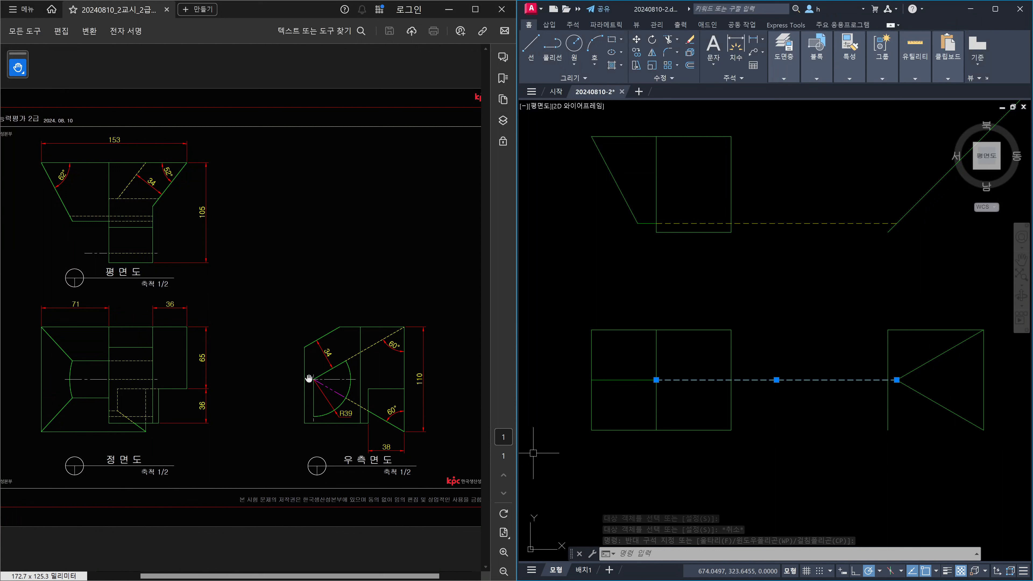
click(686, 386)
key(Escape)
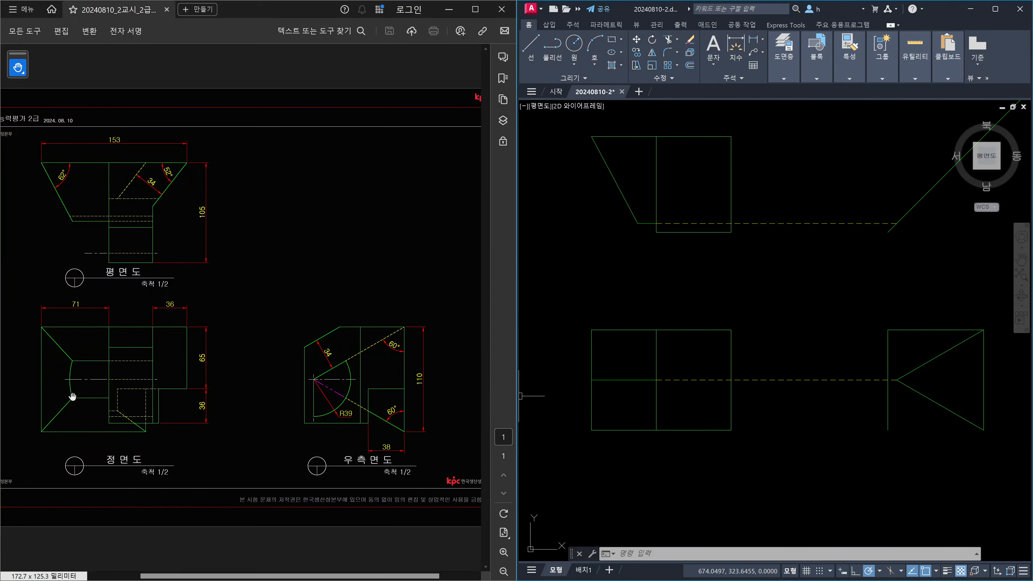
key(Escape)
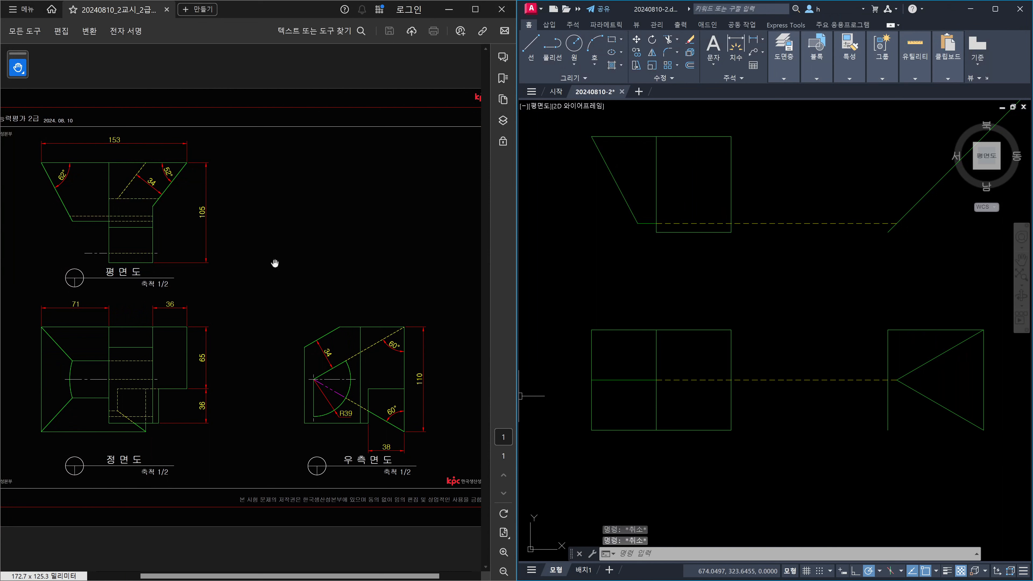
Project the lower end of the top view's inclined edge down to the front view's horizontal line, then connect it to the lower-left corner
click(625, 328)
key(Escape)
key(Escape)
text(l)
key(Return)
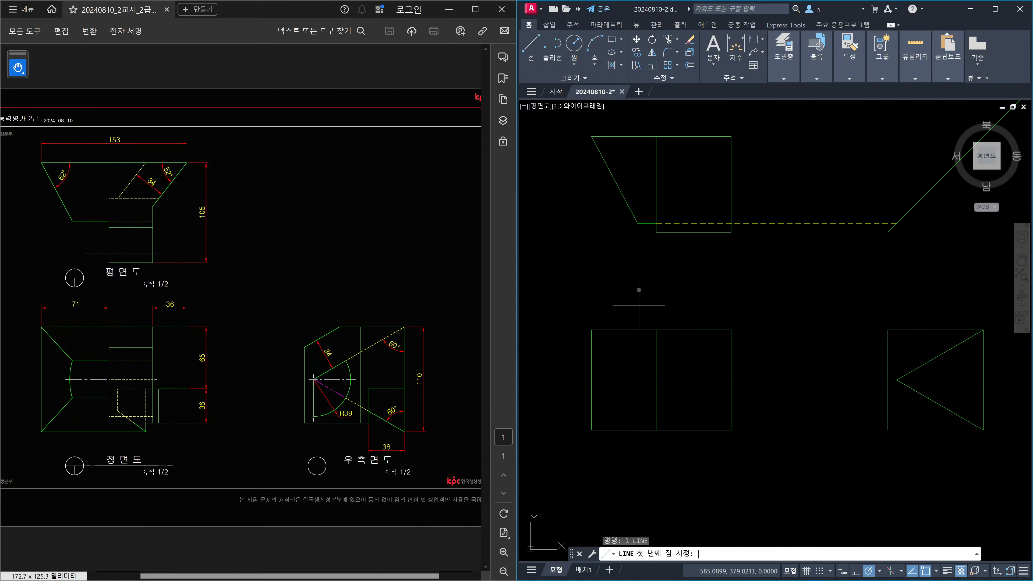
click(638, 223)
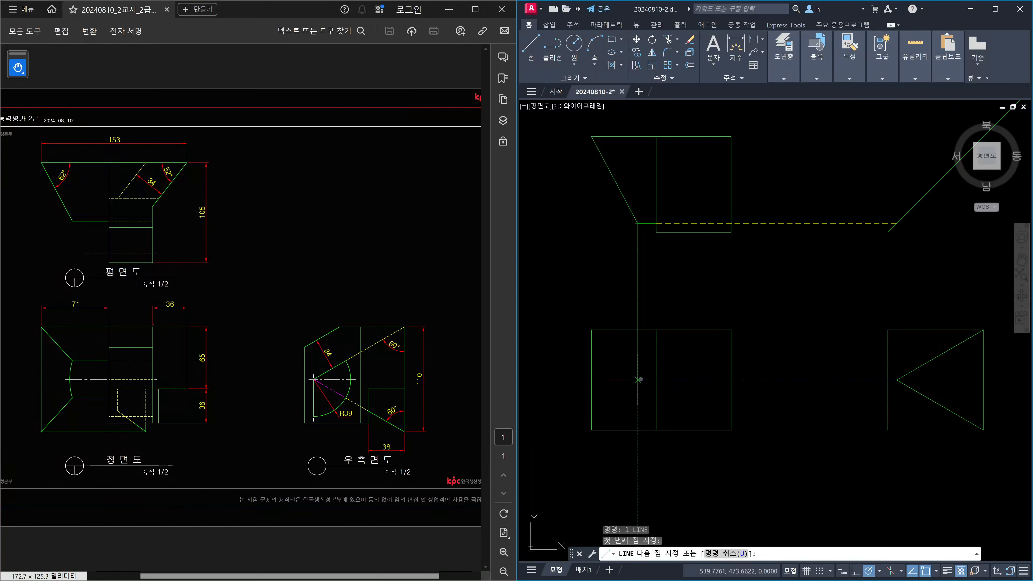
click(638, 380)
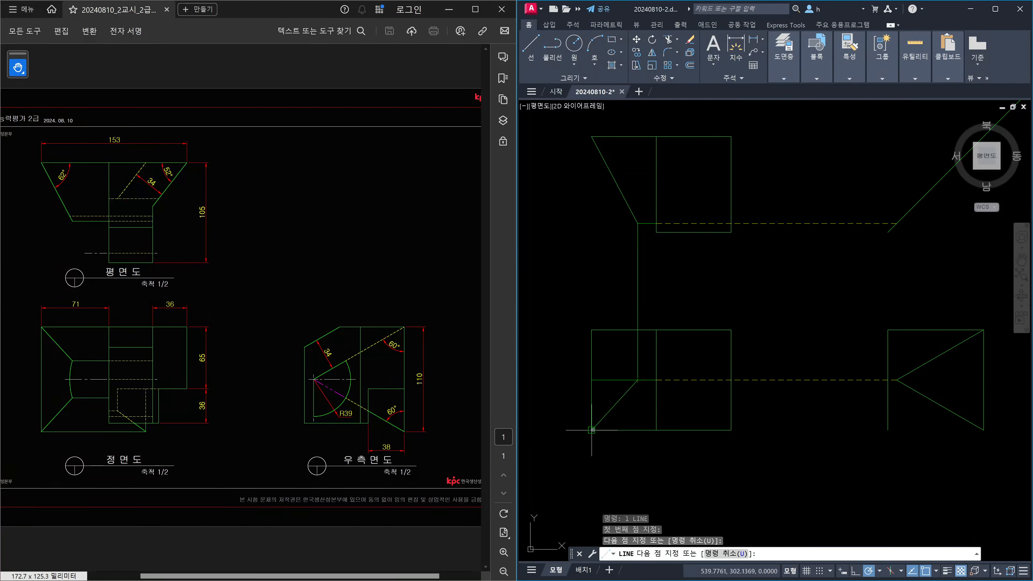
key(Return)
Draw a diagonal line from the projected point on the horizontal line to the front view's upper-left corner
key(Return)
click(638, 380)
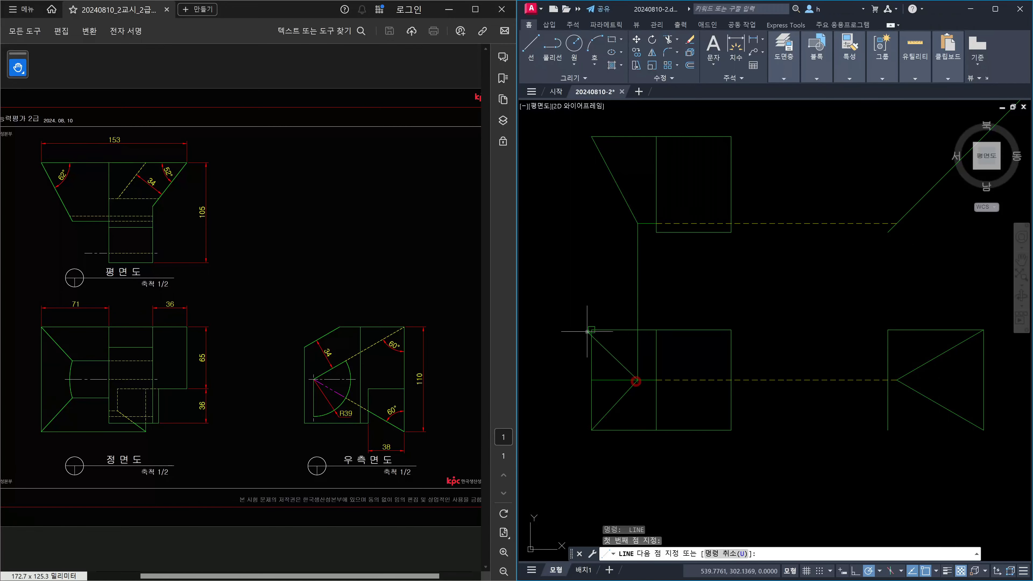
key(Escape)
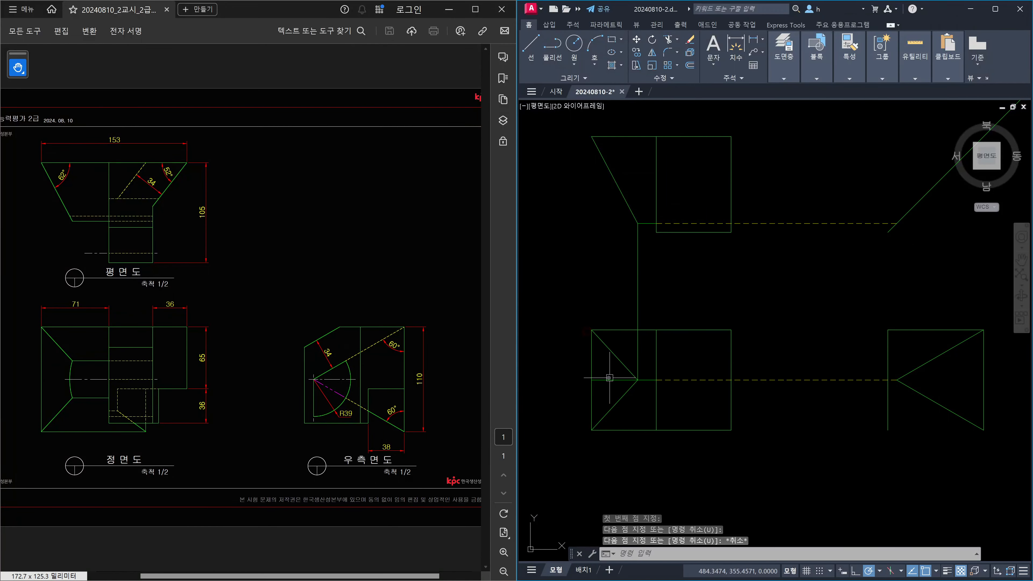
Trim the front view's horizontal line between the left edge and the point where the two diagonals meet
text(tr)
key(Return)
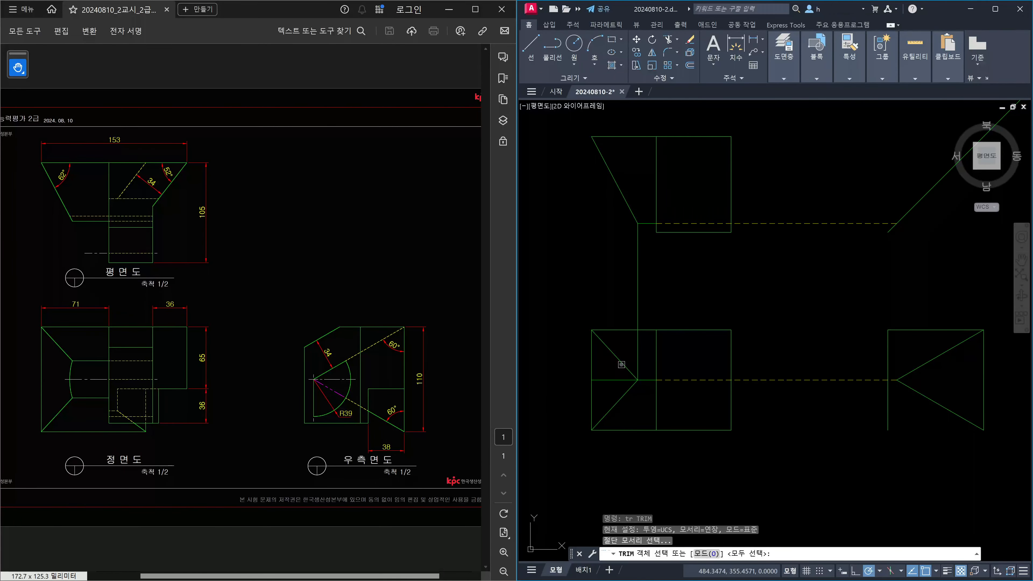
click(621, 364)
key(Return)
key(Escape)
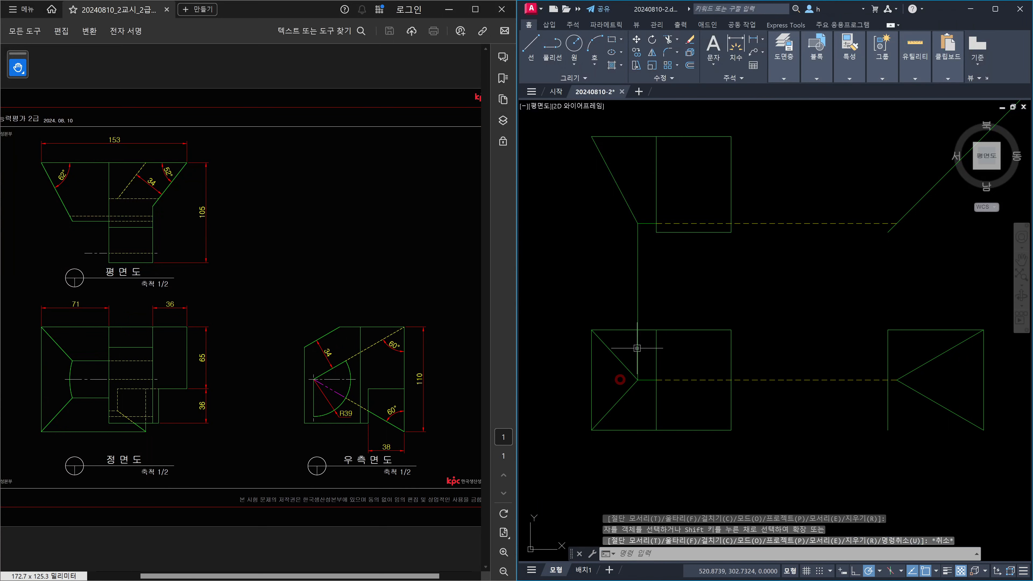
Delete the vertical projection line between the top view and the front view
click(663, 304)
click(607, 292)
key(Delete)
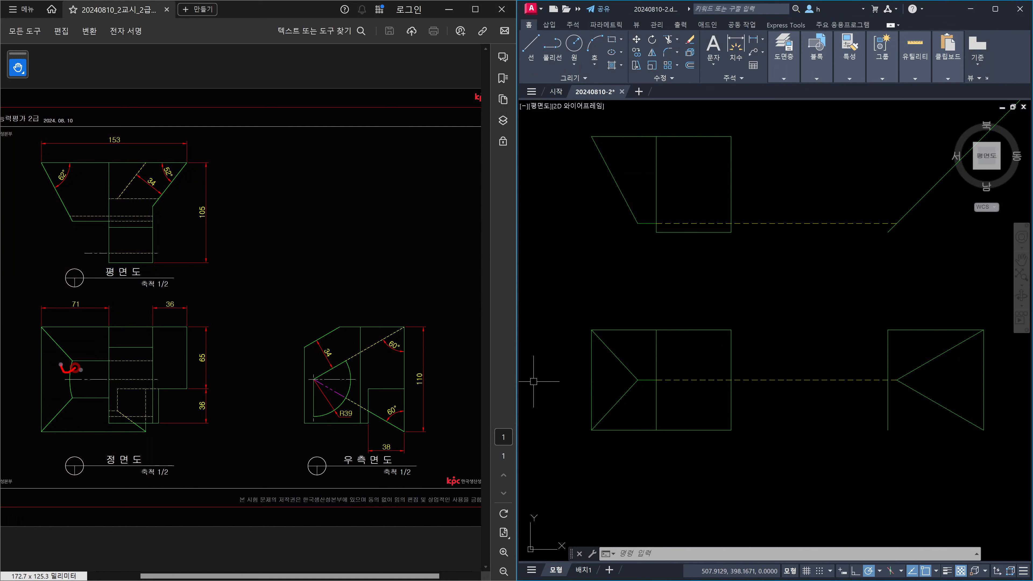
drag(74, 367, 72, 407)
drag(59, 311, 52, 332)
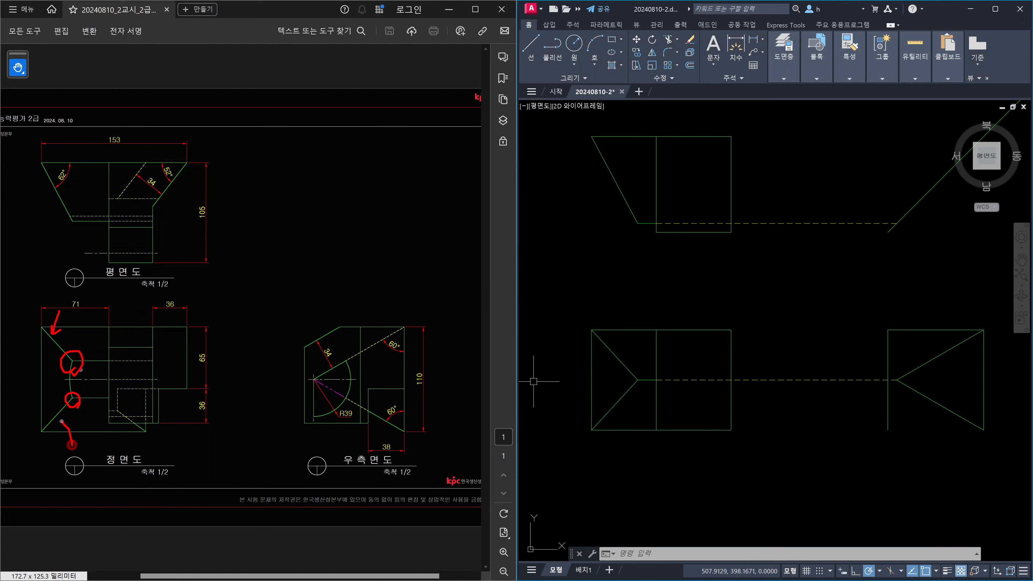
drag(65, 432, 72, 421)
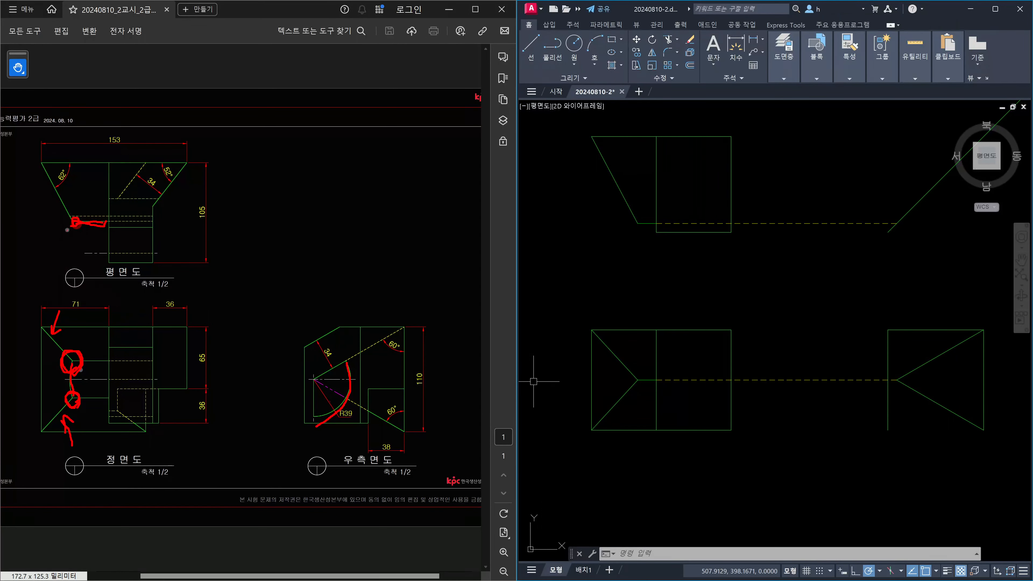
drag(73, 227, 66, 345)
drag(347, 363, 77, 359)
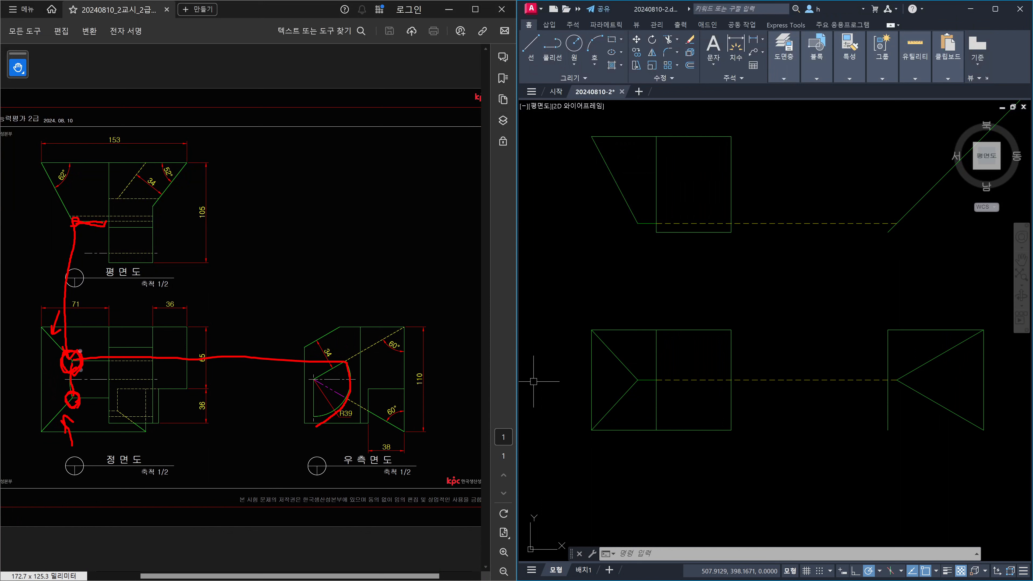
key(Escape)
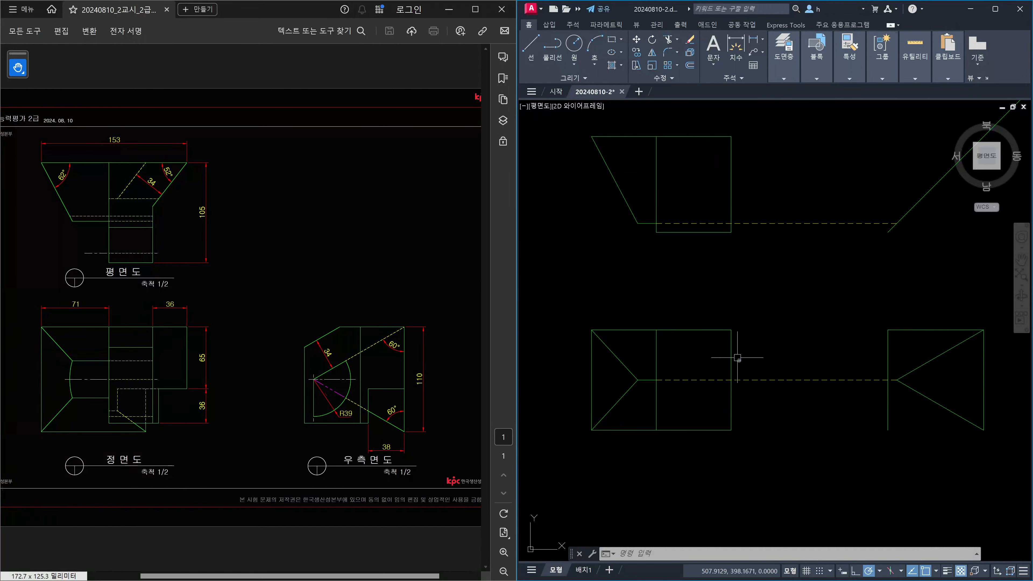
Examine the right view's dimensions in the reference PDF and compare them with the triangle's upper slanted edge in the drawing
scroll(911, 433, up, 4)
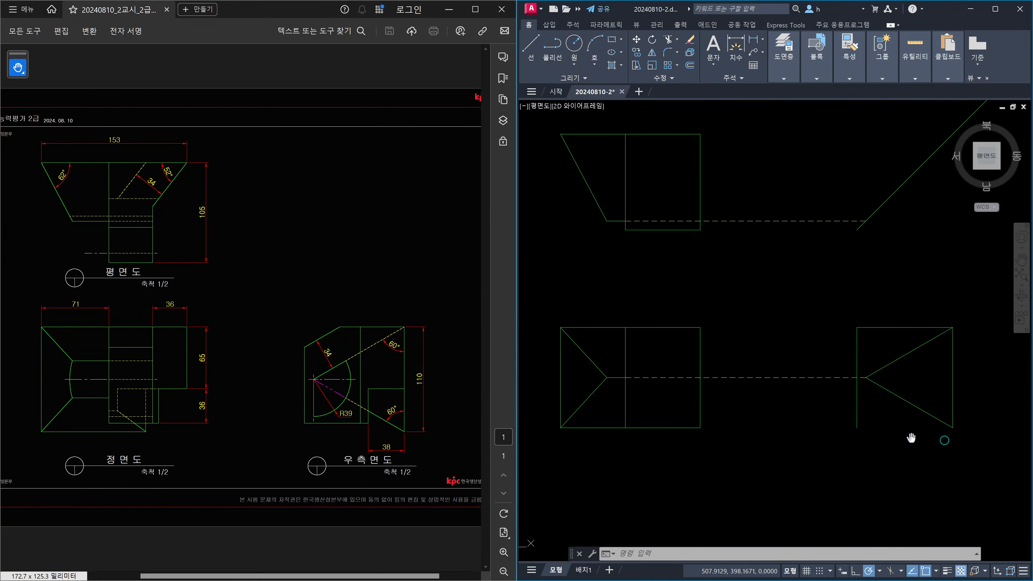
middle_drag(875, 394, 859, 404)
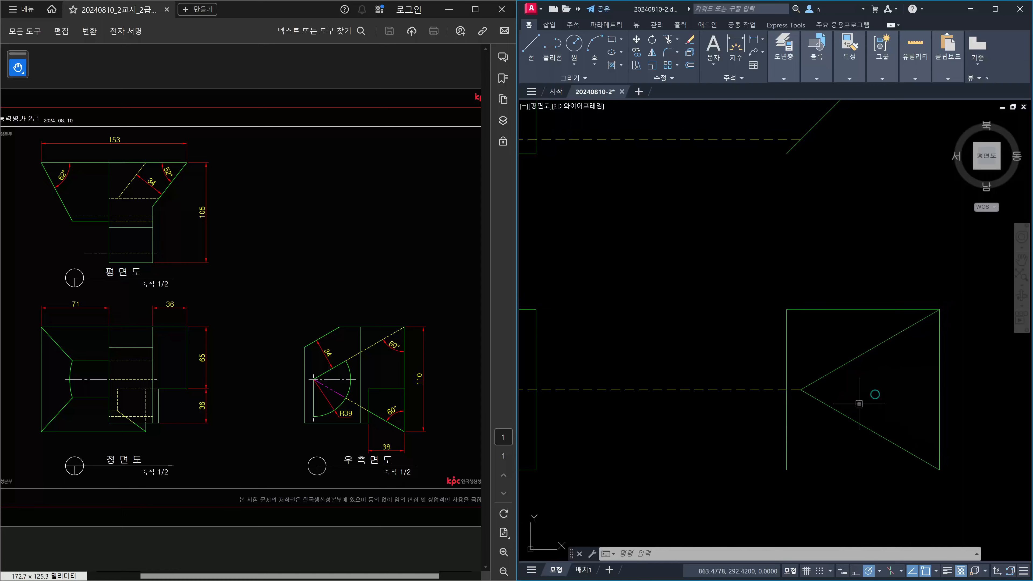
click(375, 363)
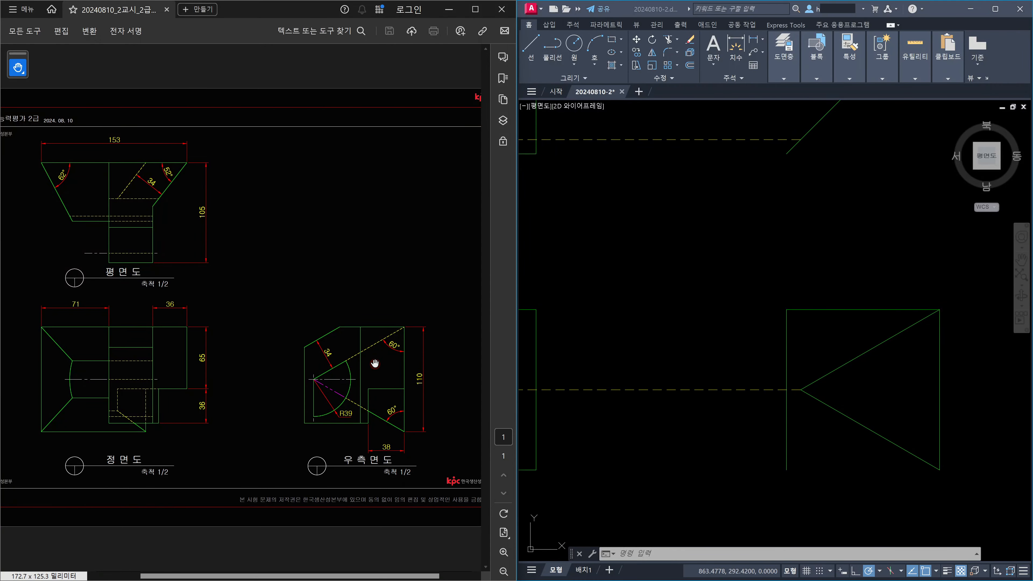
ctrl+scroll(375, 363, up, 4)
ctrl+scroll(388, 387, down, 3)
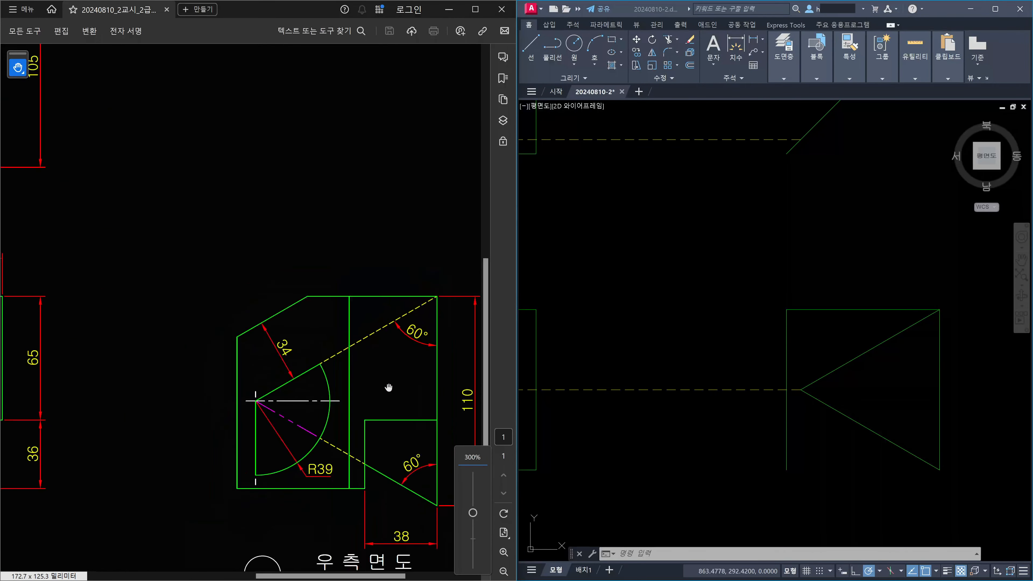
ctrl+scroll(360, 386, up, 2)
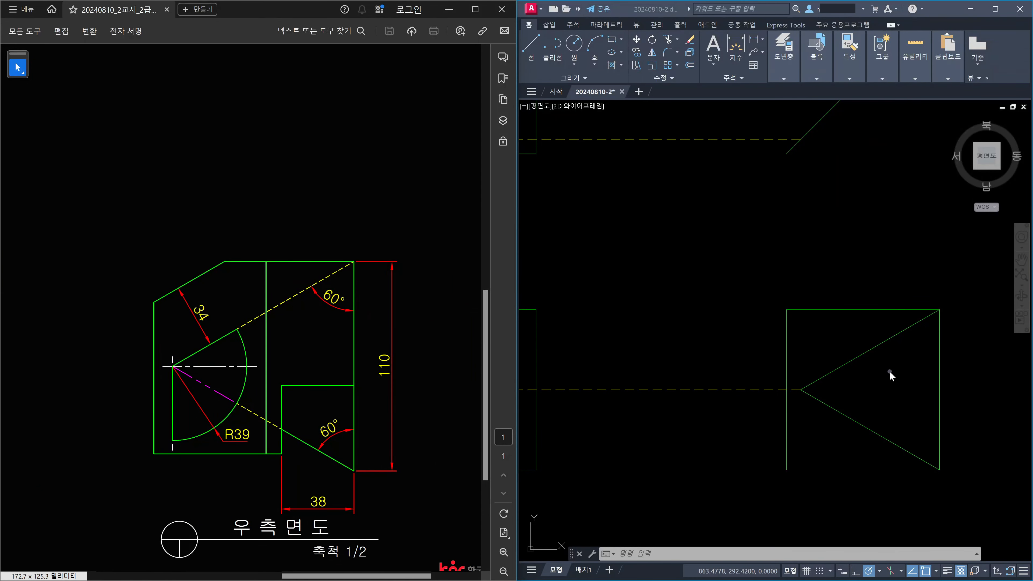
mouse_move(803, 388)
mouse_down()
mouse_move(847, 353)
mouse_move(922, 320)
mouse_up()
drag(857, 350, 829, 325)
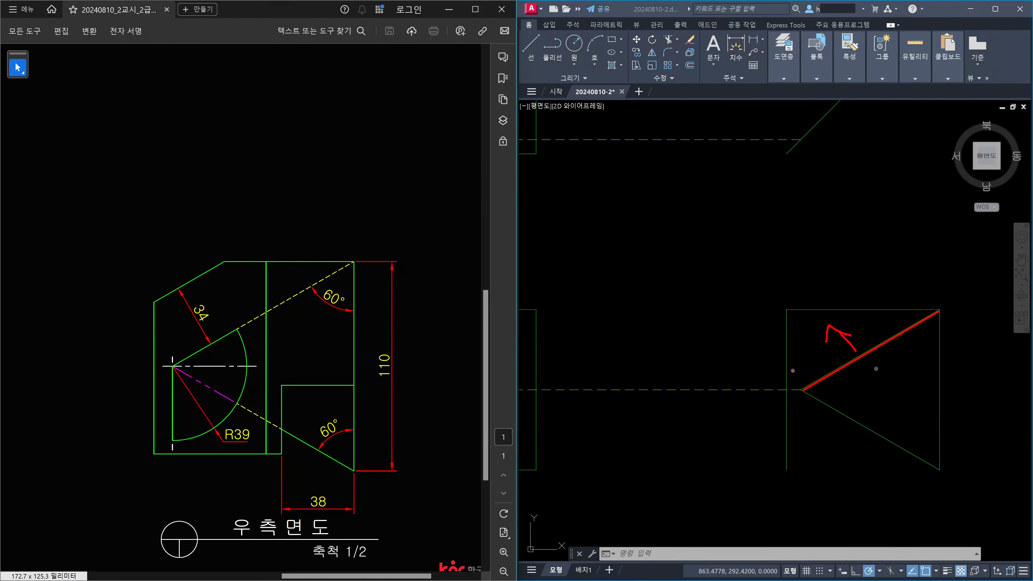
key(Escape)
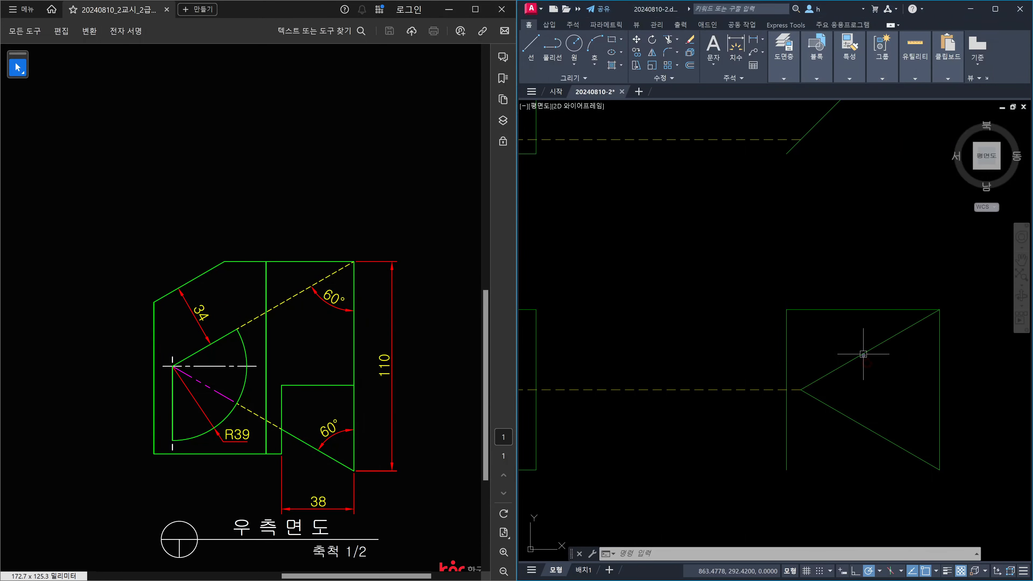
Explode the triangle in the right view into separate lines
click(863, 354)
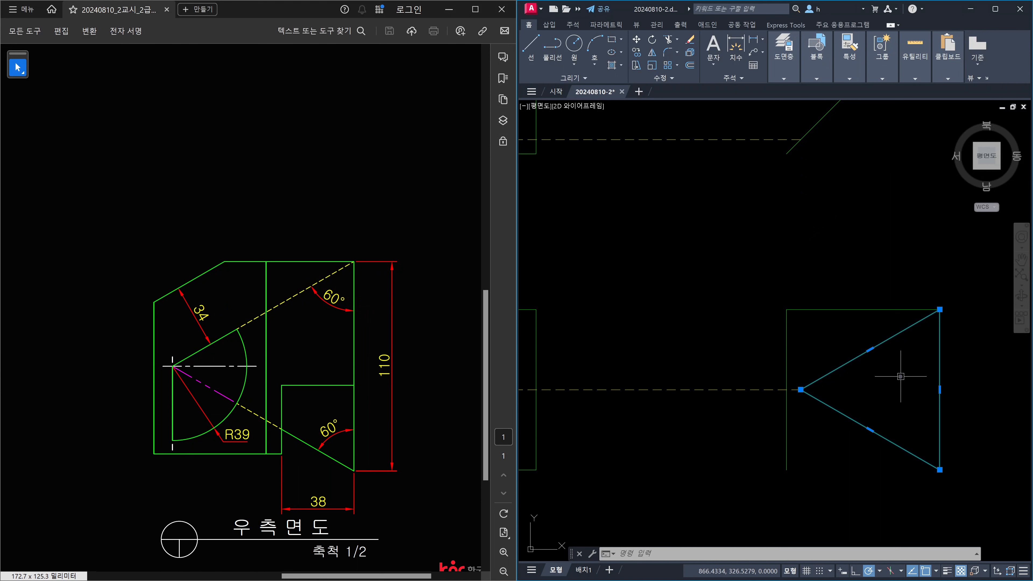
key(Escape)
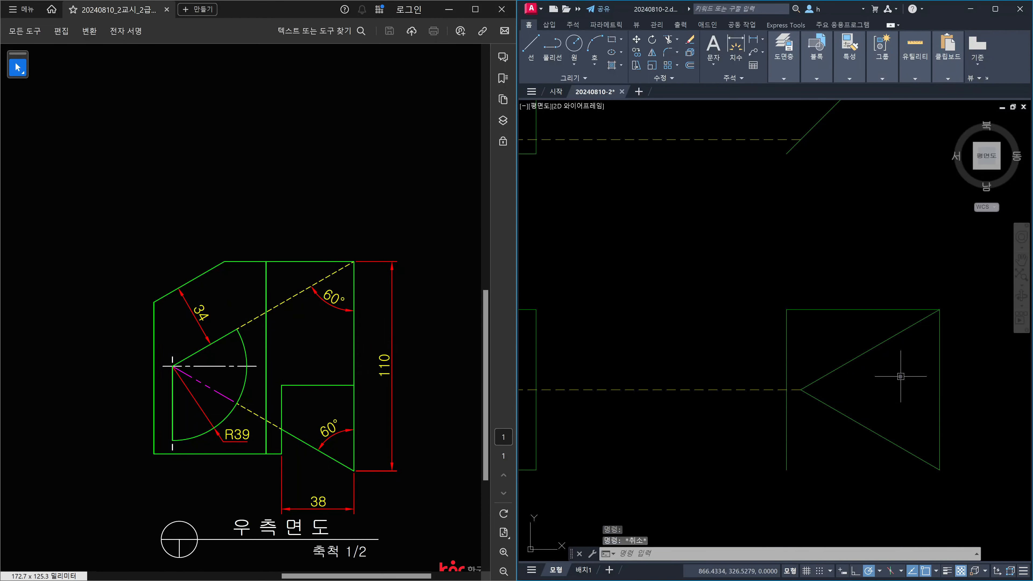
key(Return)
click(901, 377)
click(836, 335)
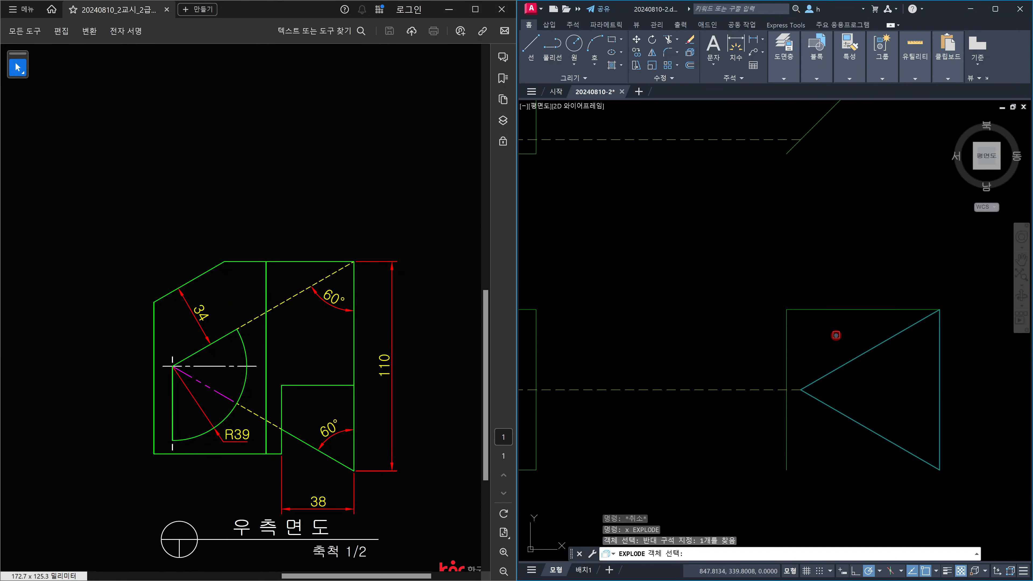
key(Return)
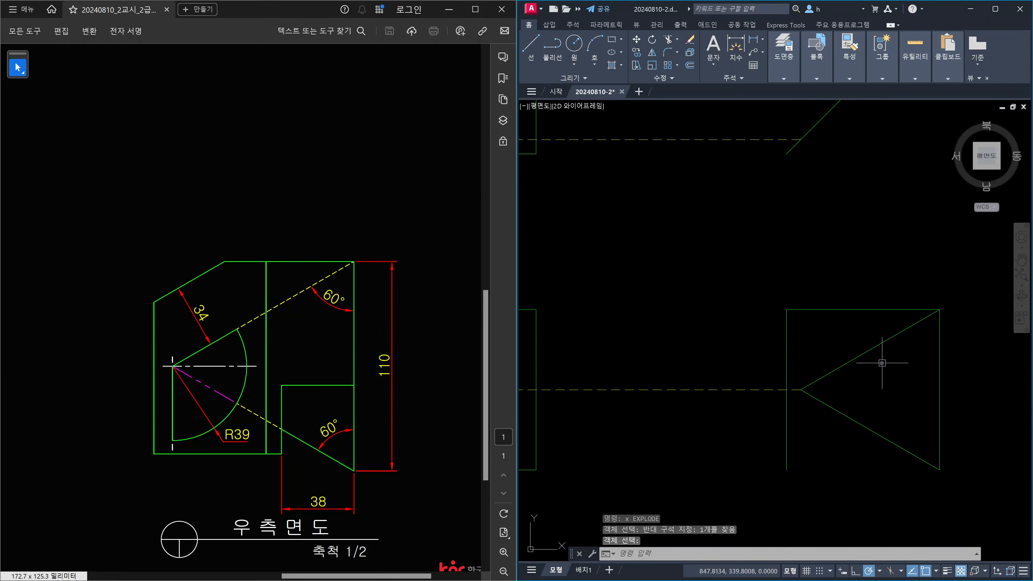
Offset the triangle's upper slanted edge by 34 towards the right view's upper-left corner
text(o)
key(Return)
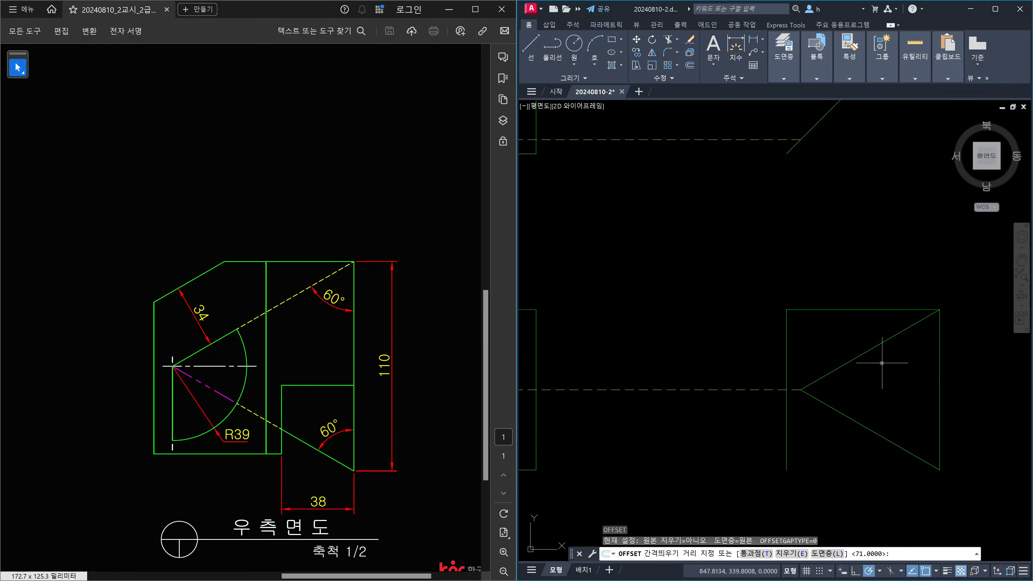
text(34)
key(Return)
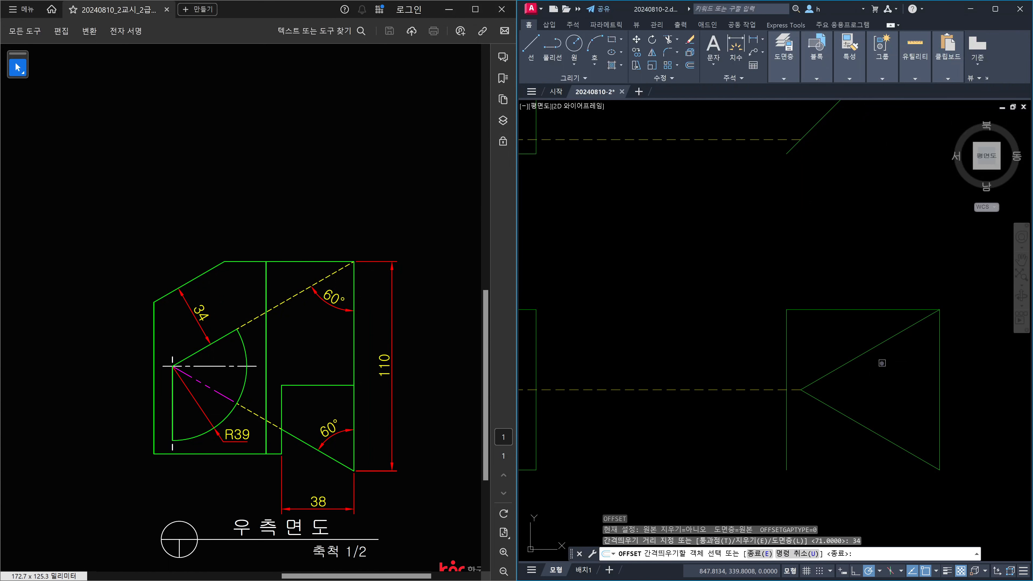
click(870, 353)
click(856, 337)
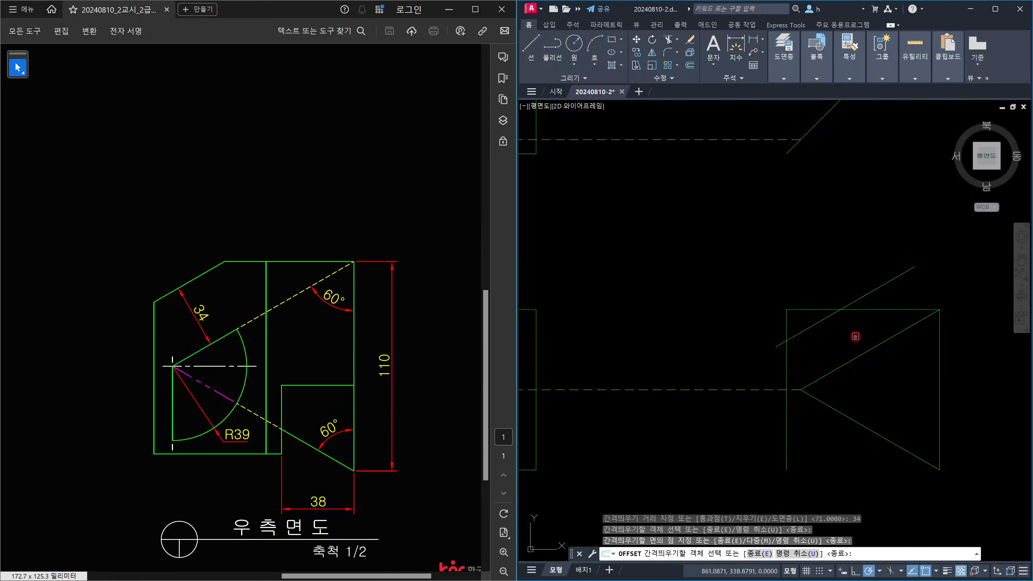
key(Escape)
Start the Fillet command with the Multiple option for the corners at the right view's offset slanted line
text(f)
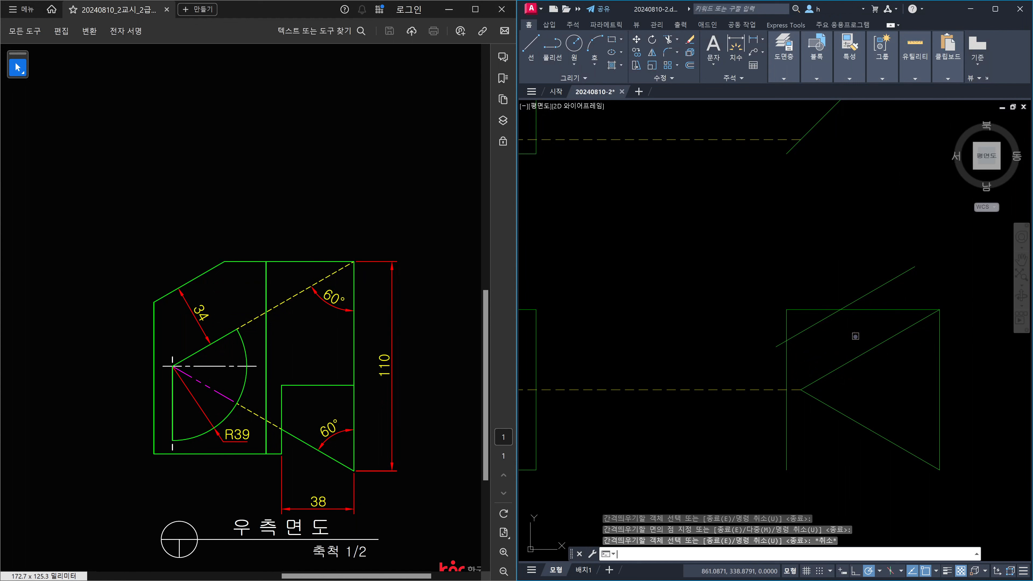
key(space)
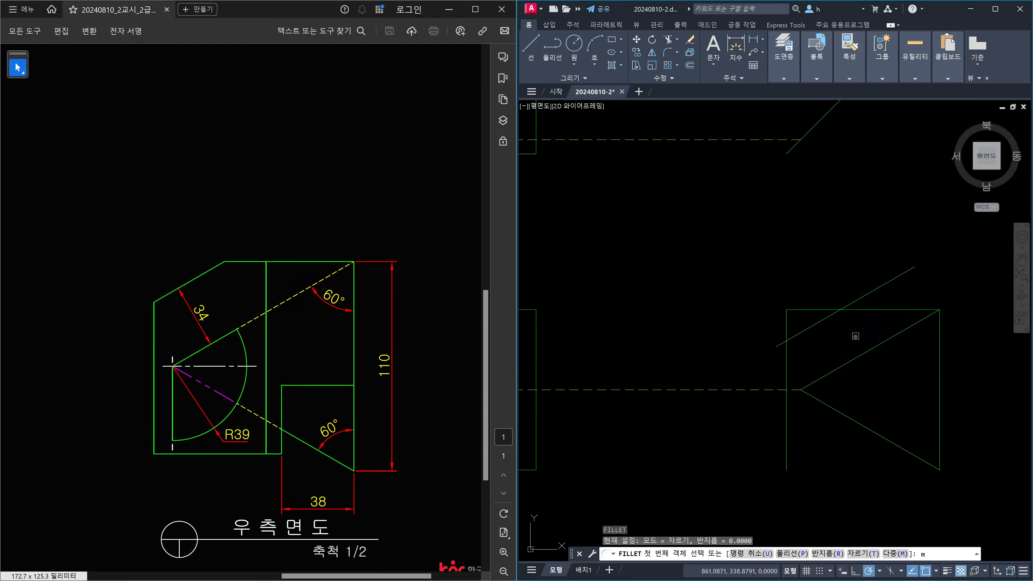
Fillet with zero radius to join the sloped offset line to the side view's top edge and left vertical edge
text(m)
key(space)
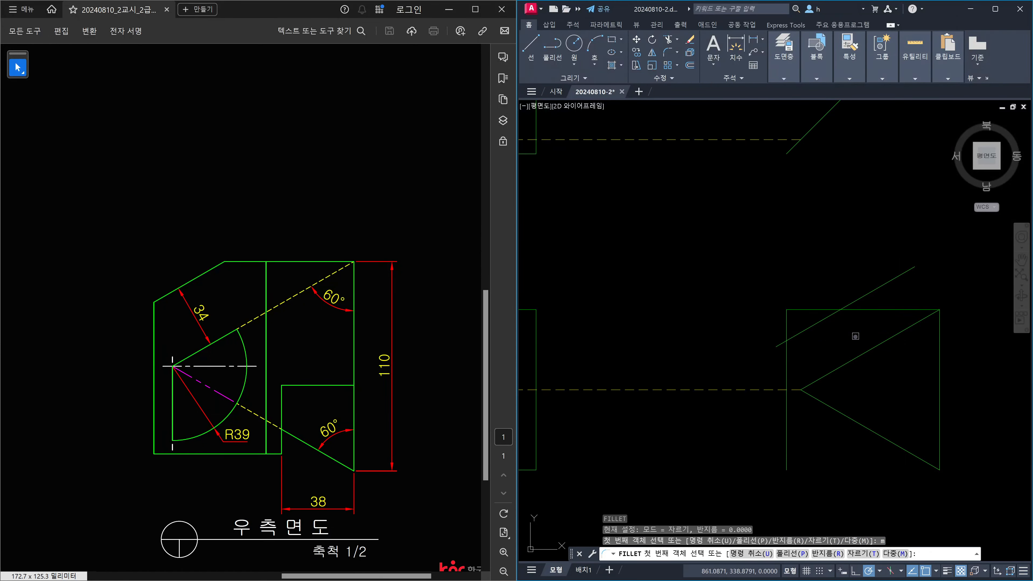
click(875, 313)
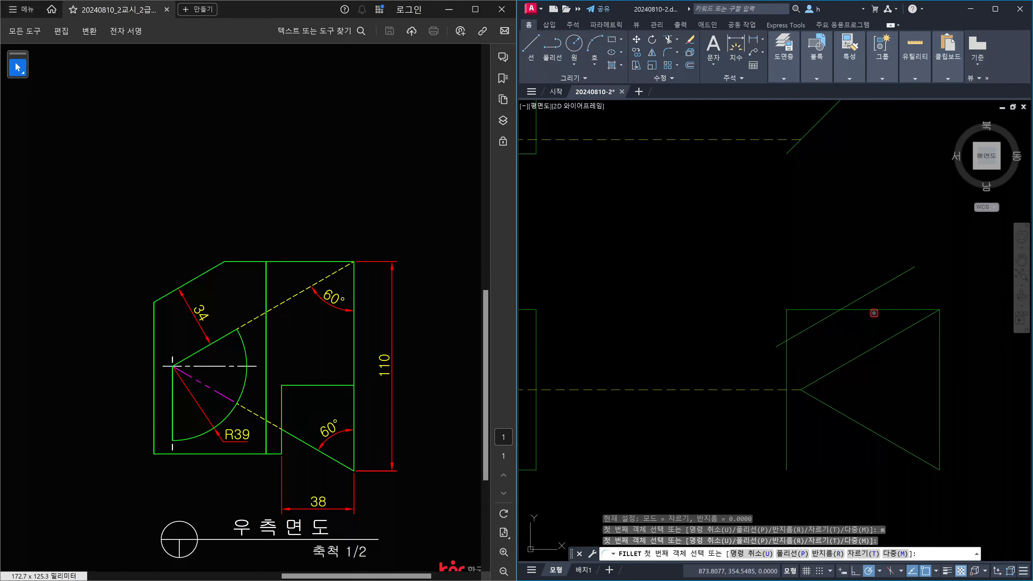
click(825, 322)
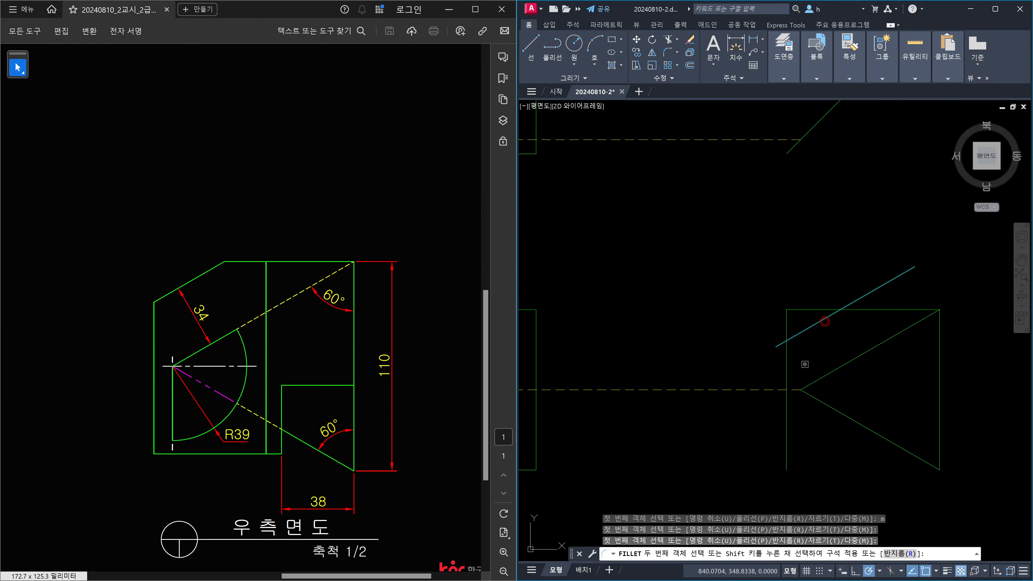
click(865, 313)
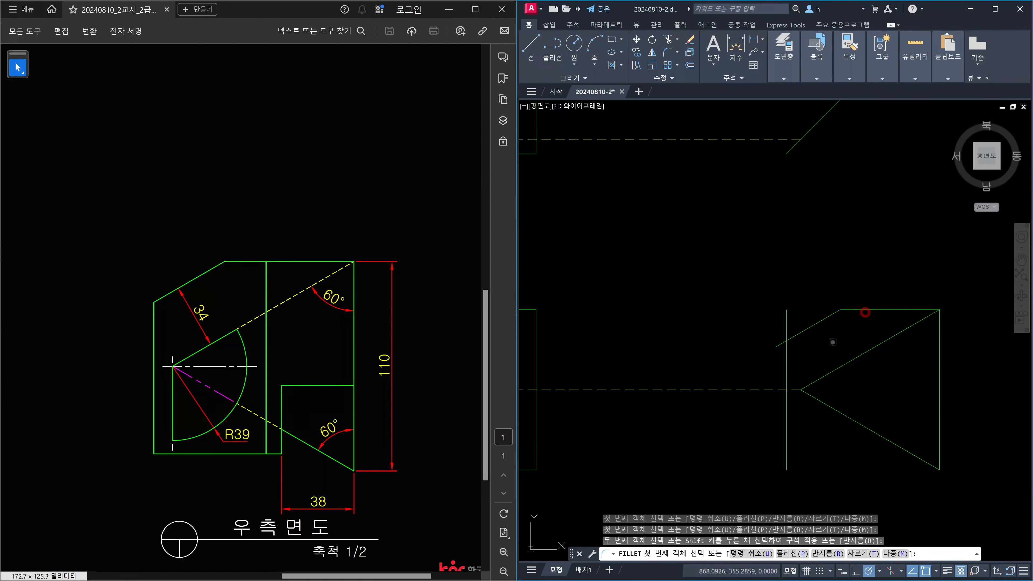
click(798, 334)
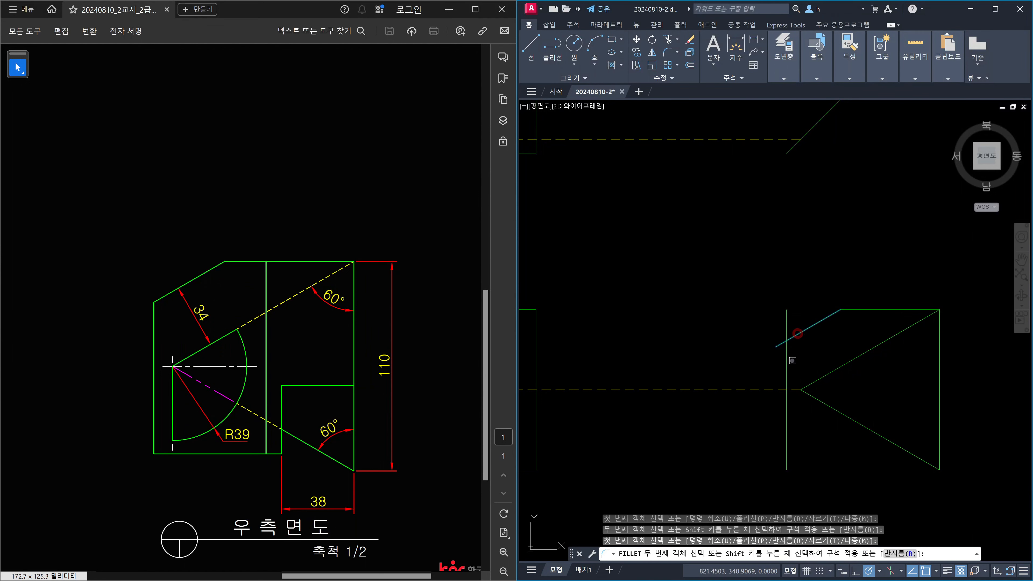
click(788, 358)
key(Escape)
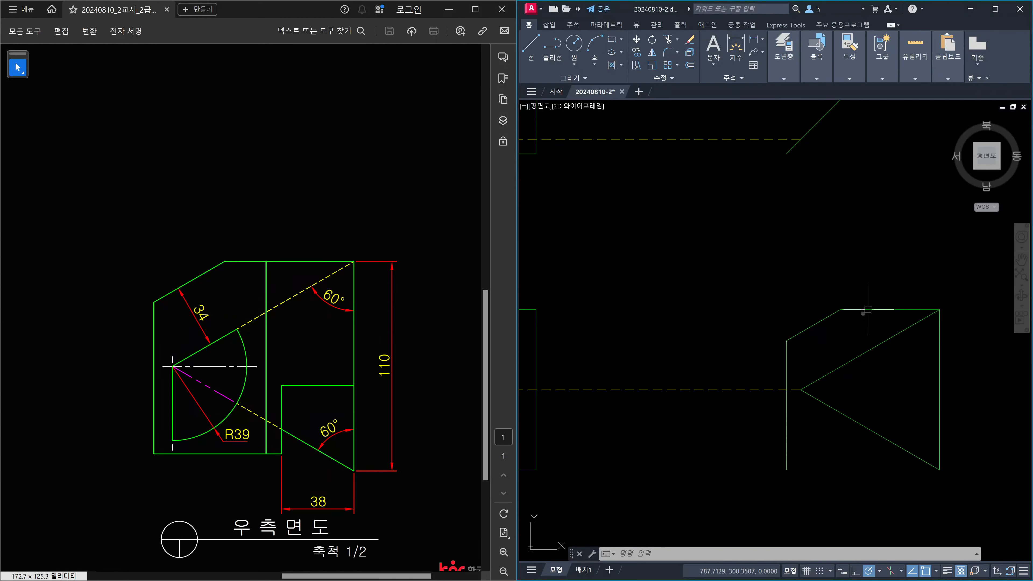
click(870, 324)
click(862, 295)
click(839, 325)
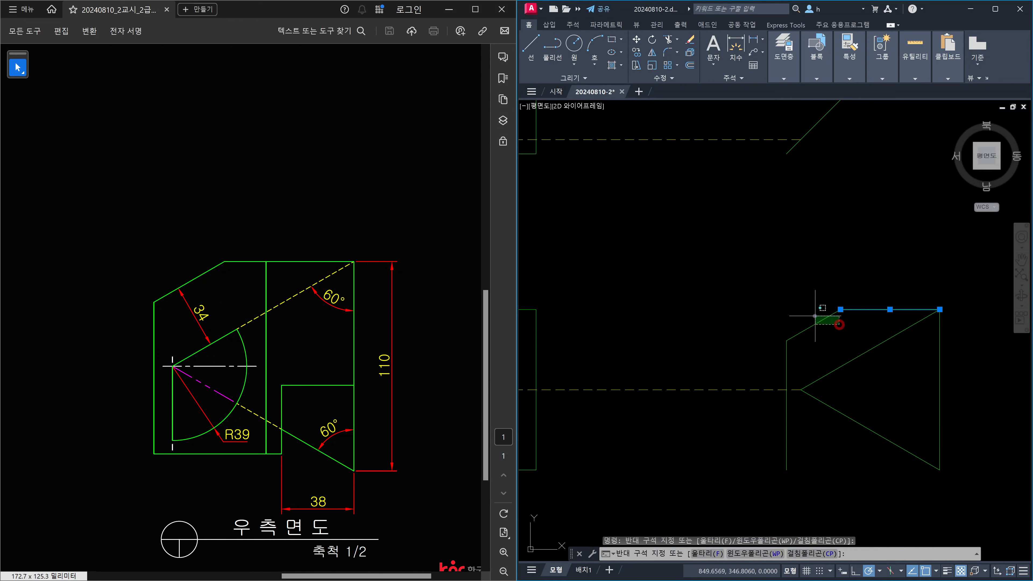
click(814, 315)
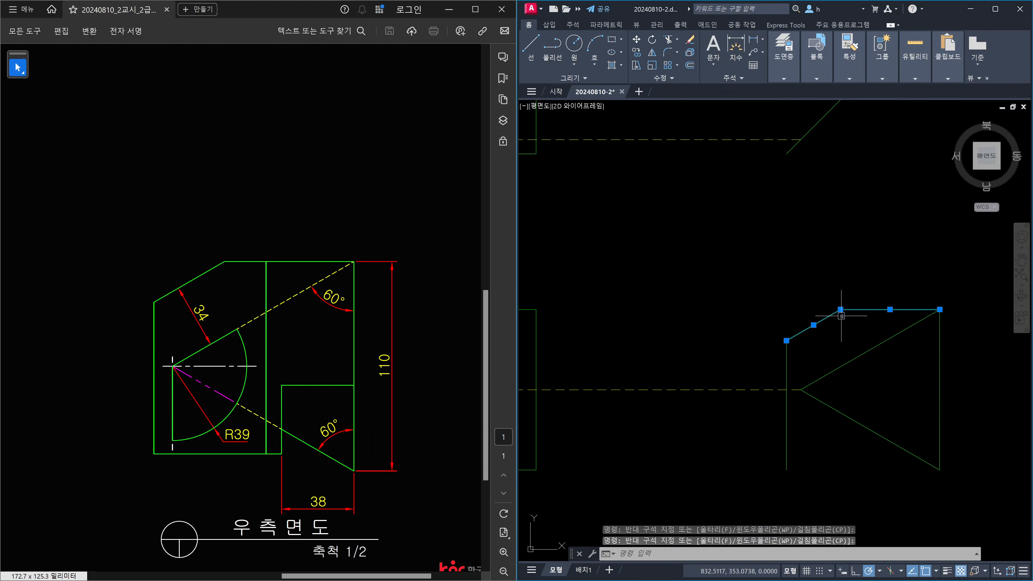
key(Escape)
click(865, 321)
click(858, 301)
click(826, 338)
key(Escape)
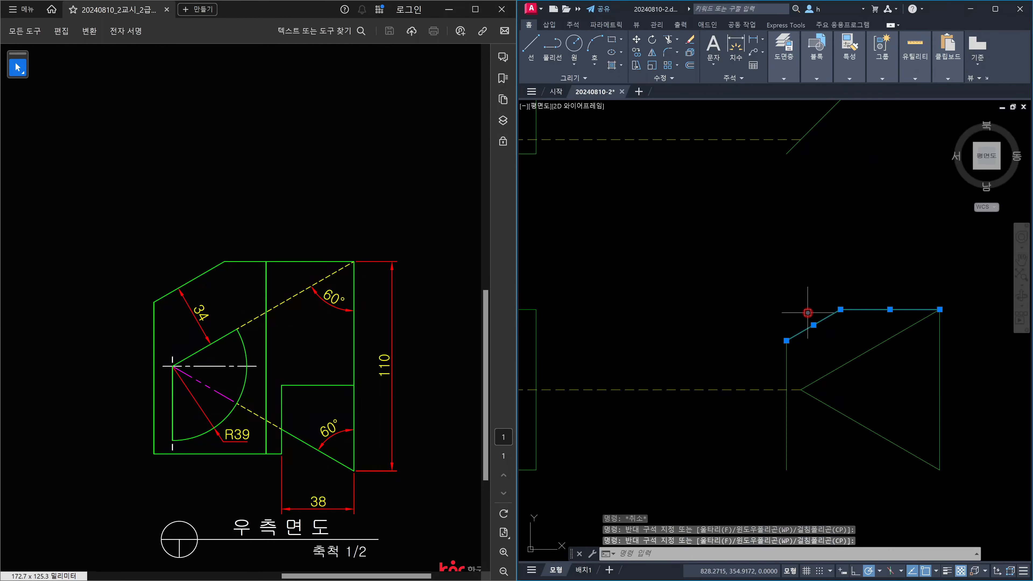
Draw a projection line from the side view's upper chamfer corner up to the 45° line and across to the plan view's inner vertical line
middle_drag(866, 302, 870, 325)
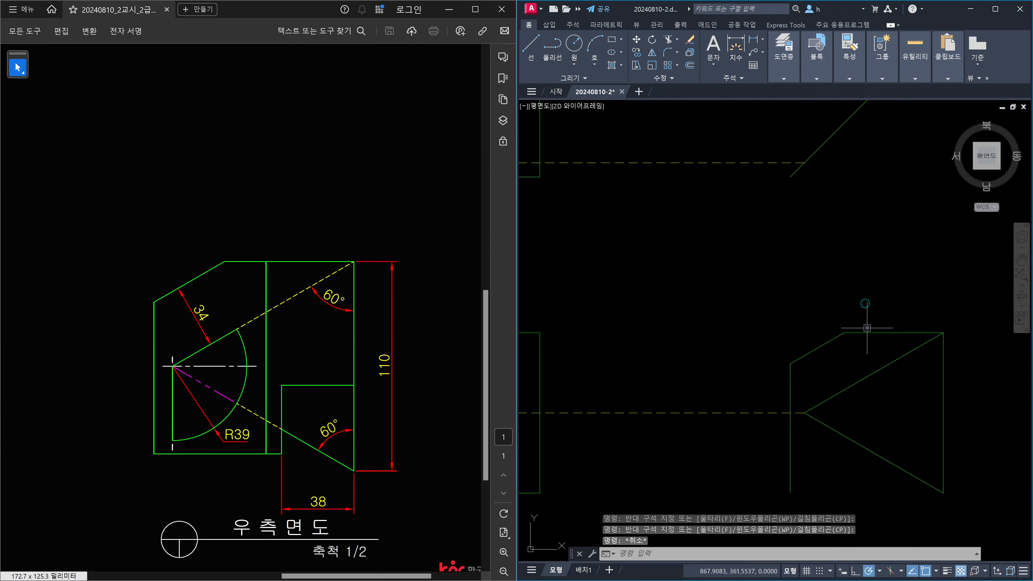
text(l)
key(Return)
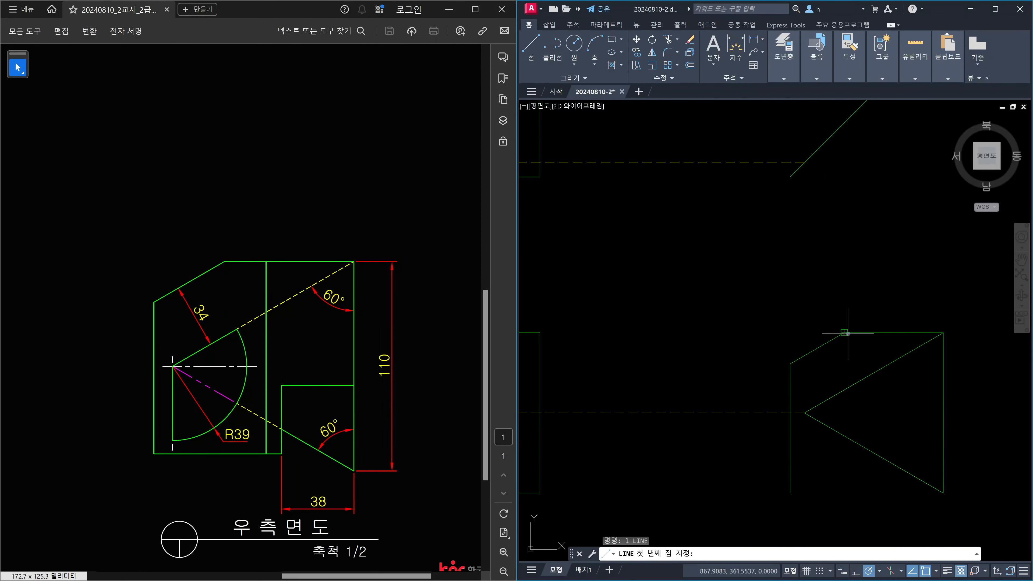
click(849, 333)
scroll(851, 294, down, 2)
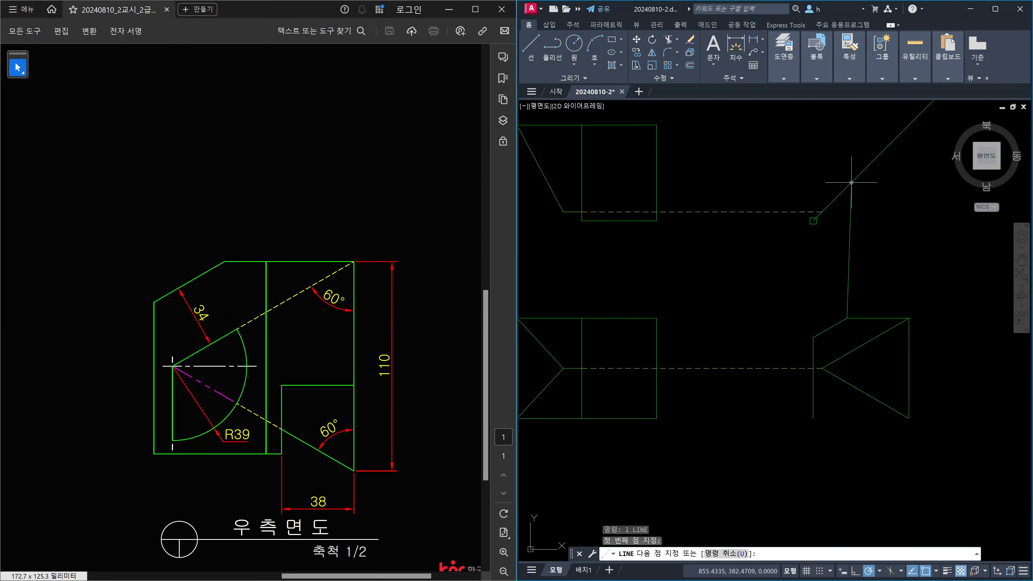
click(847, 188)
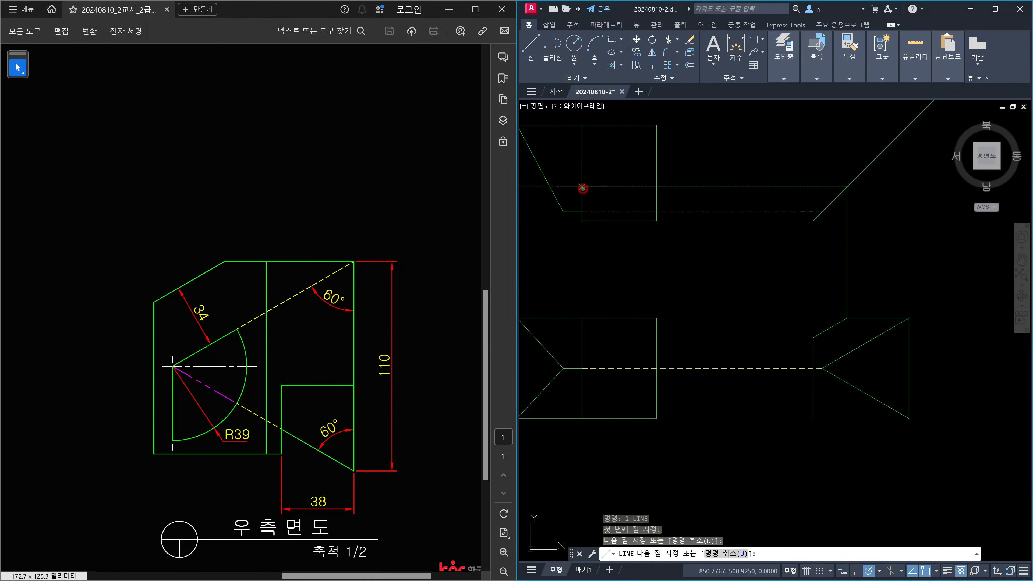
click(582, 189)
key(Escape)
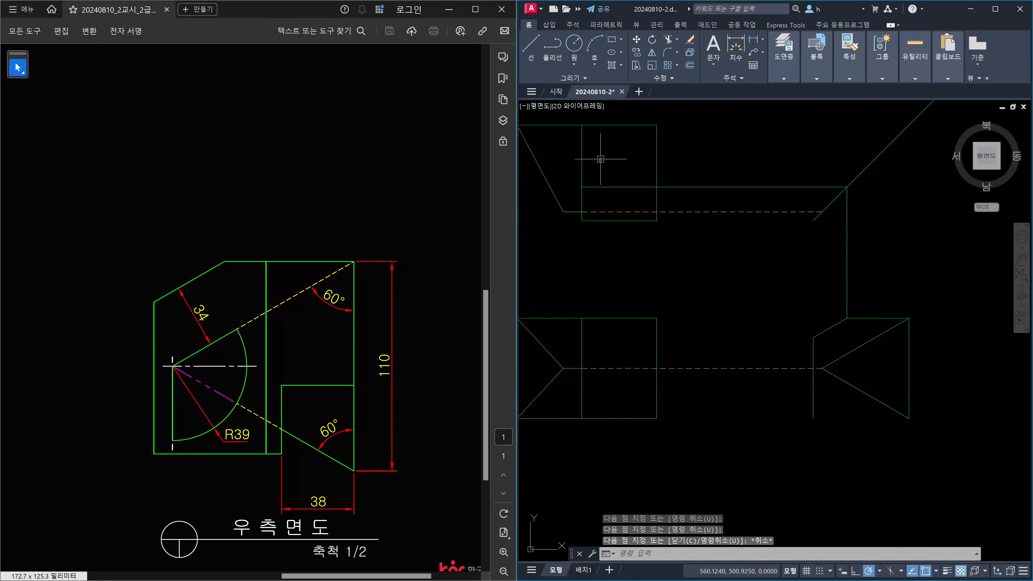
drag(600, 160, 572, 163)
drag(661, 161, 648, 162)
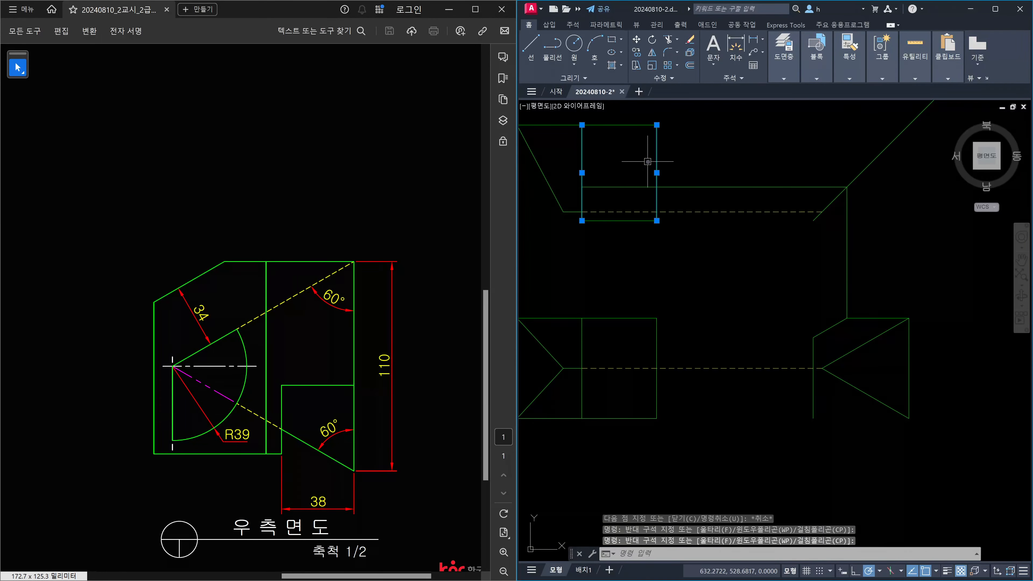
key(Escape)
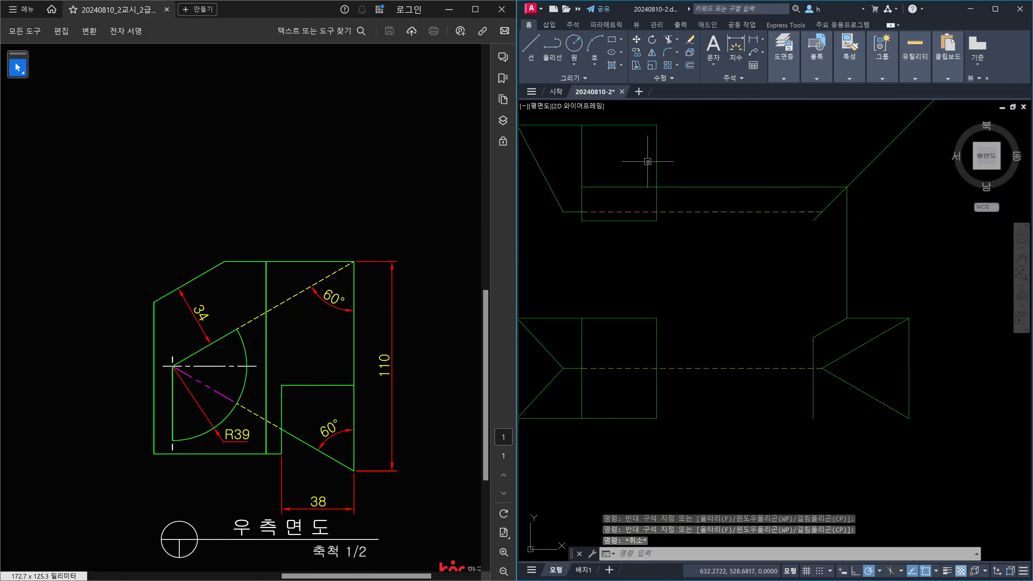
Delete the vertical projection line between the side view and the 45° line
click(867, 282)
click(823, 279)
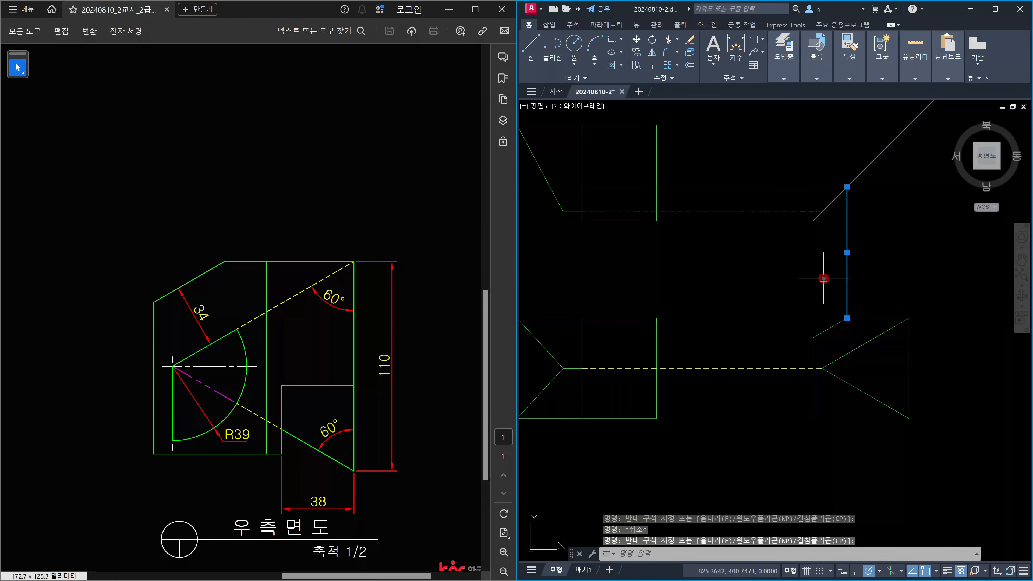
key(Delete)
Draw a horizontal line from the side view's lower chamfer corner to the front view's inner vertical line
click(823, 332)
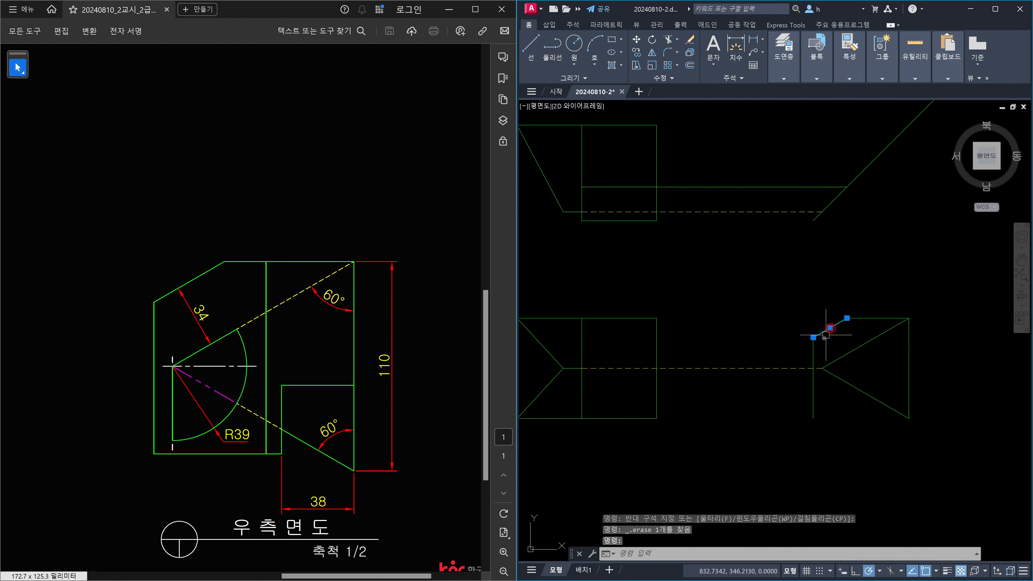
click(815, 353)
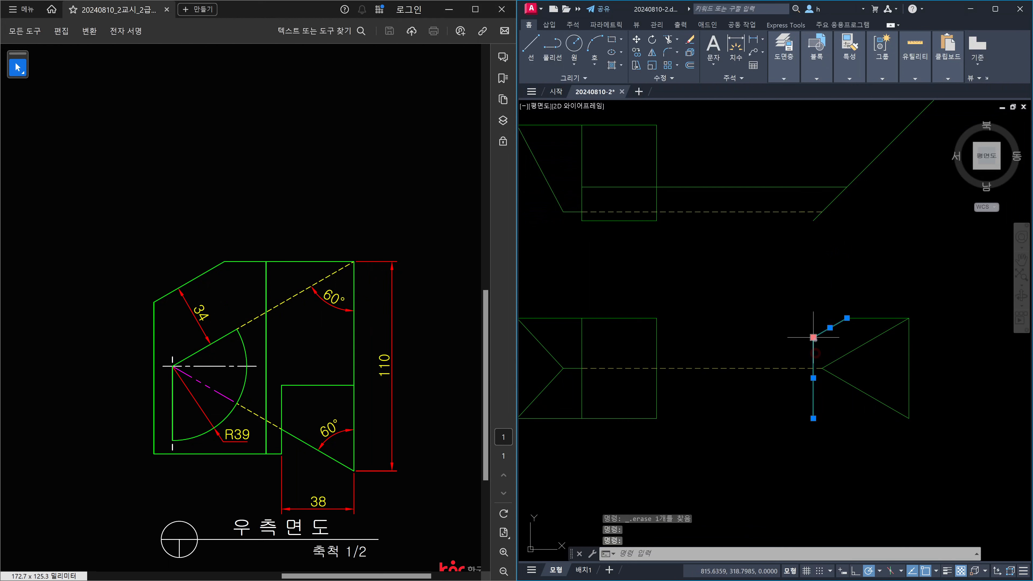
key(Escape)
text(l)
key(Return)
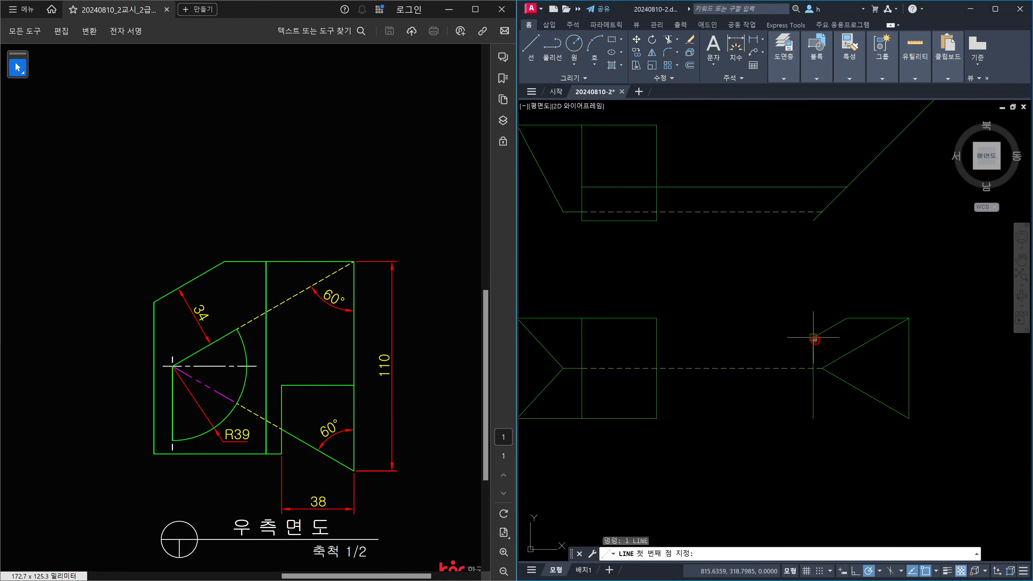
click(814, 337)
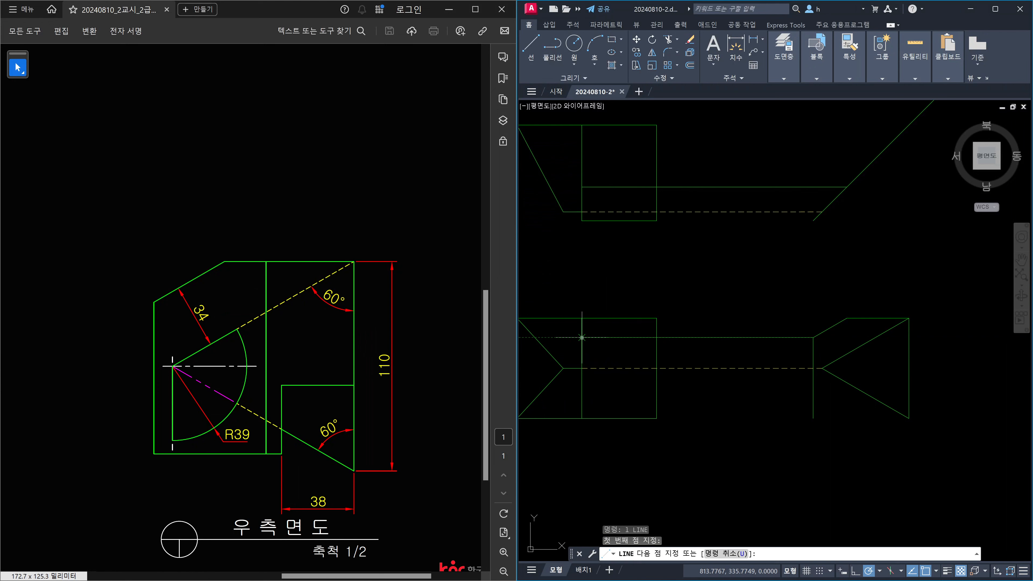
key(Escape)
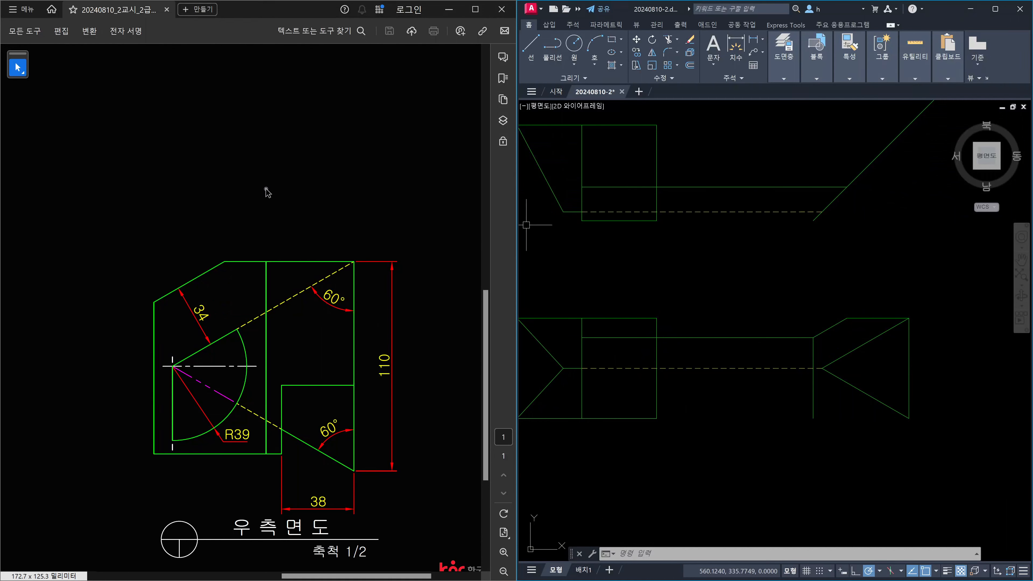
key(Escape)
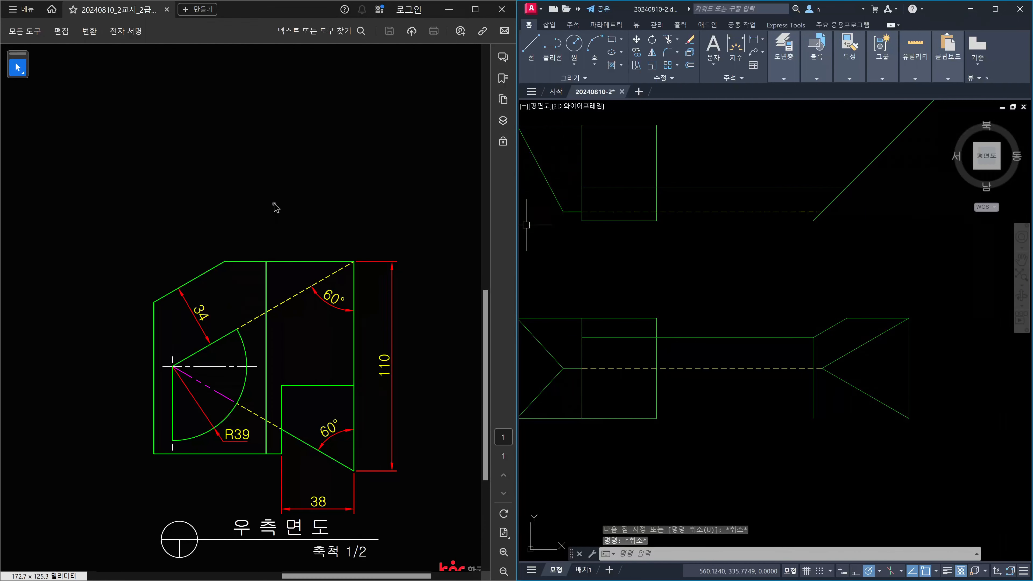
Switch to the reference PDF and examine the plan and front view dimensions using the hand tool
click(234, 212)
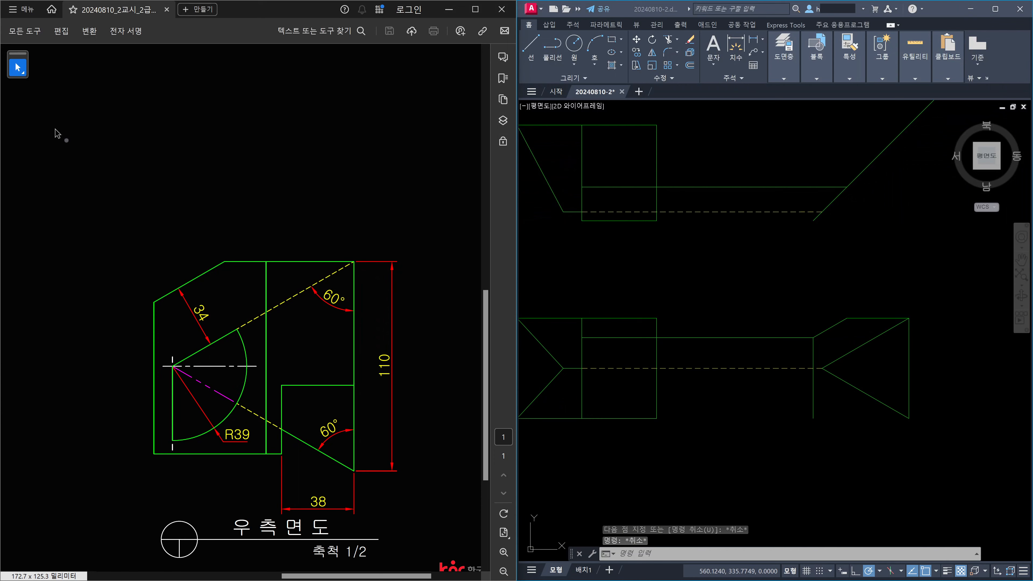
click(18, 67)
click(44, 88)
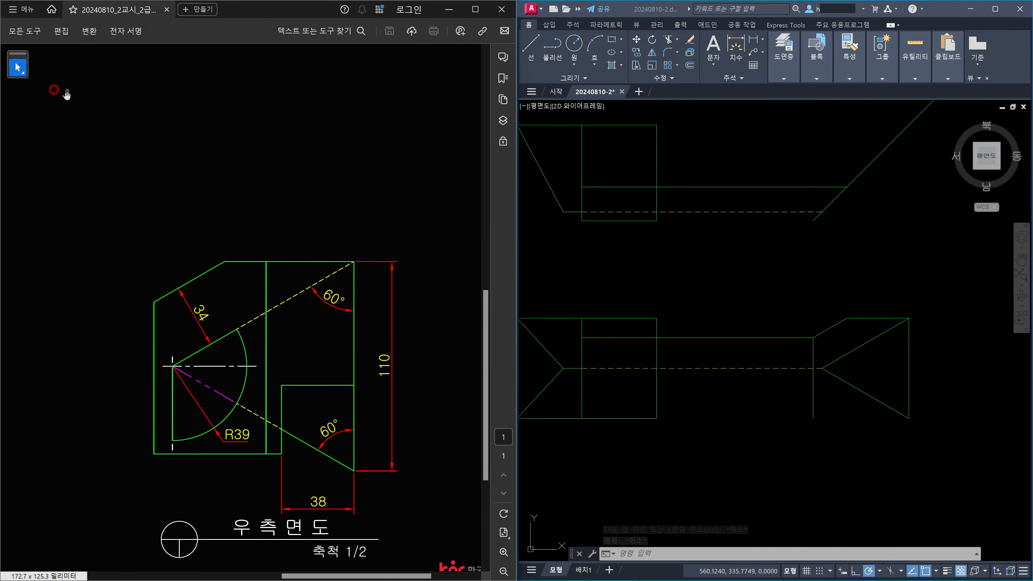
mouse_move(168, 162)
mouse_down()
mouse_move(233, 288)
mouse_move(316, 348)
mouse_up()
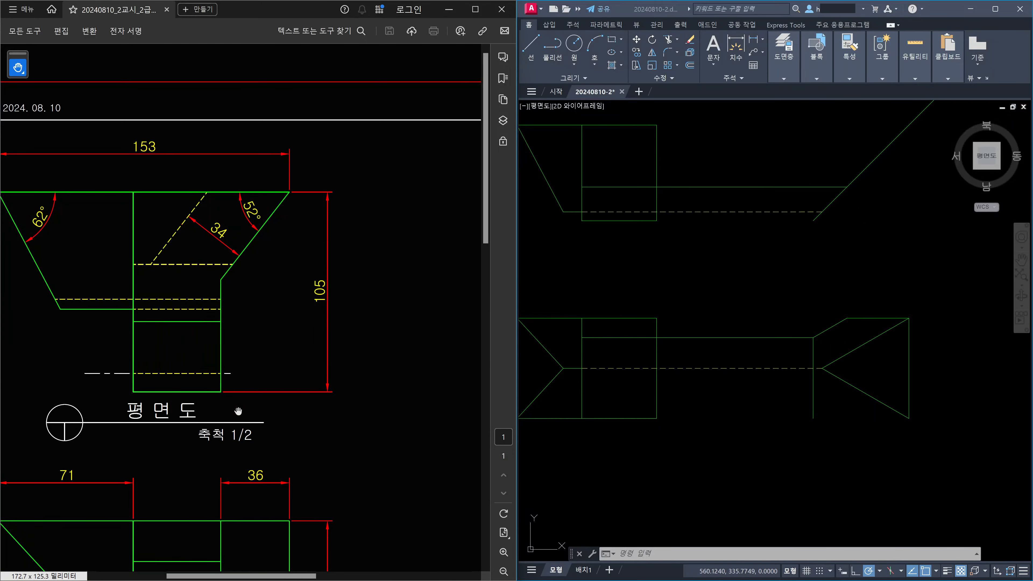
drag(256, 494, 260, 389)
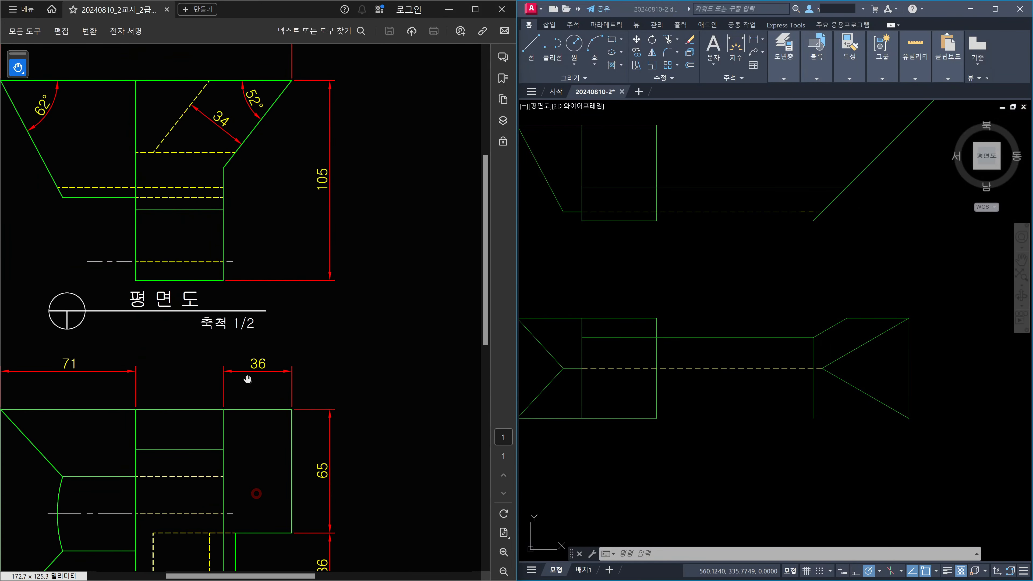
Switch back to AutoCAD and offset the right vertical edges of the front and plan views 36 mm inward
click(752, 428)
key(Escape)
key(Escape)
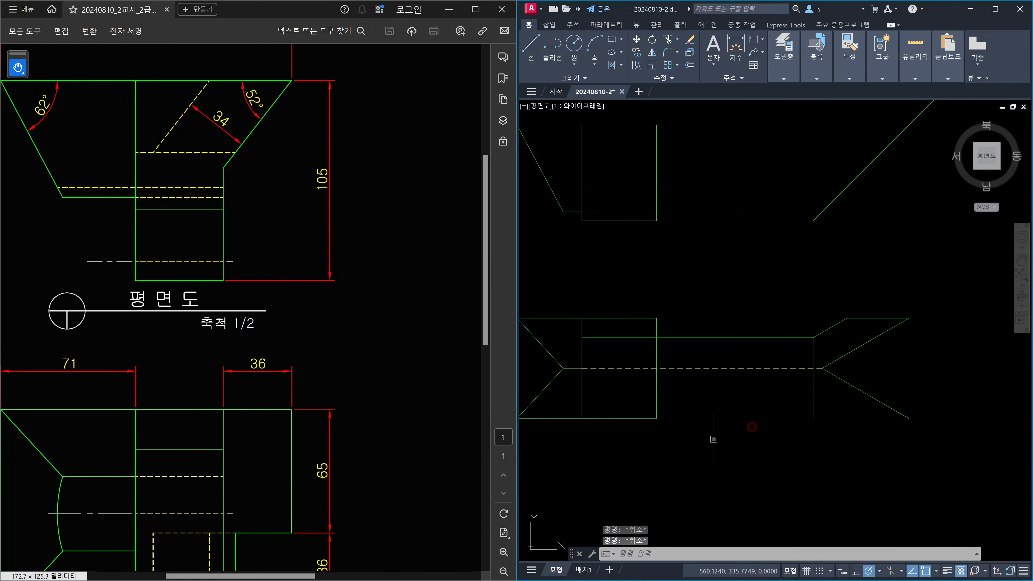
text(o)
key(Return)
text(36)
key(Return)
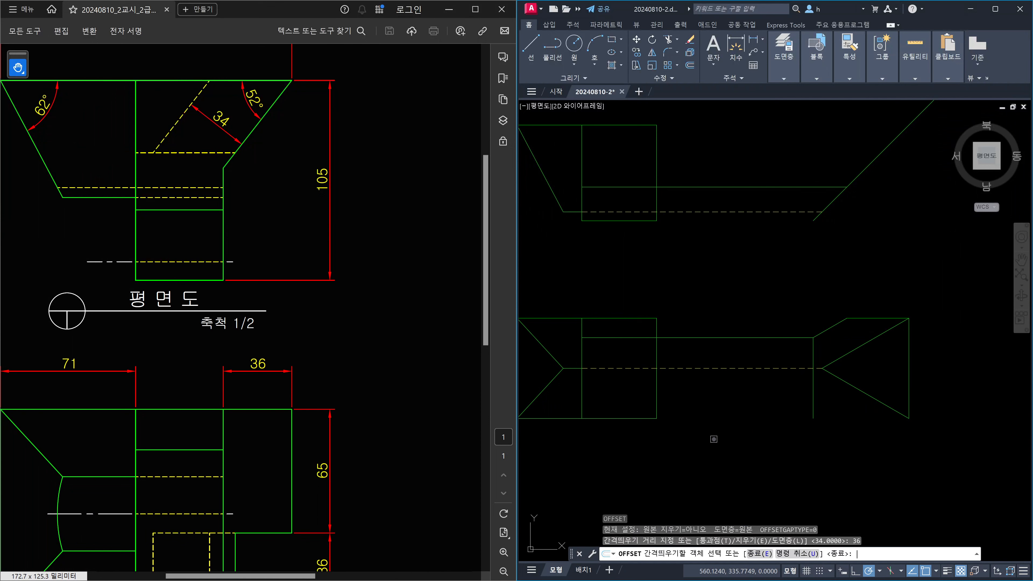
click(658, 388)
click(634, 389)
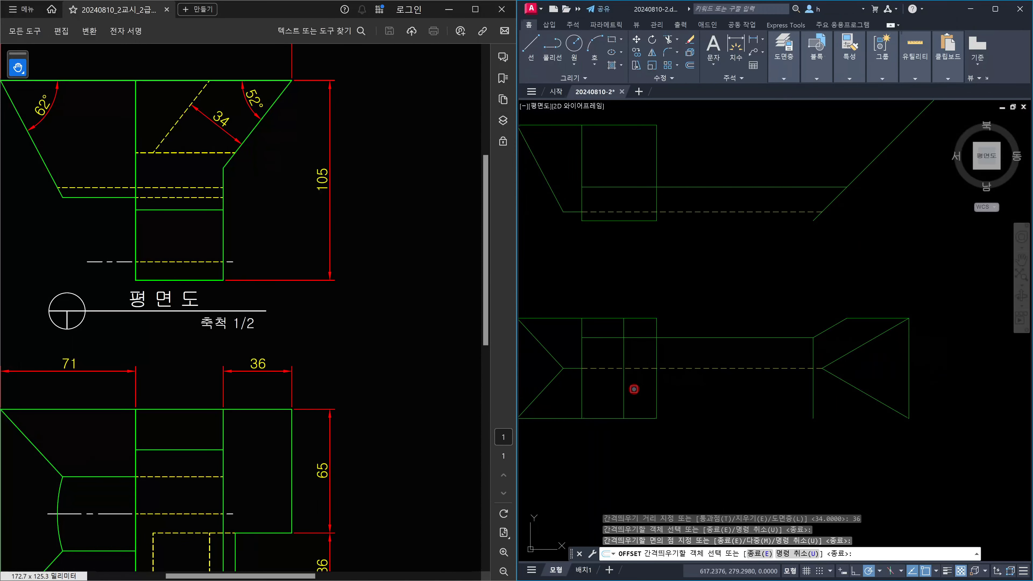
click(657, 168)
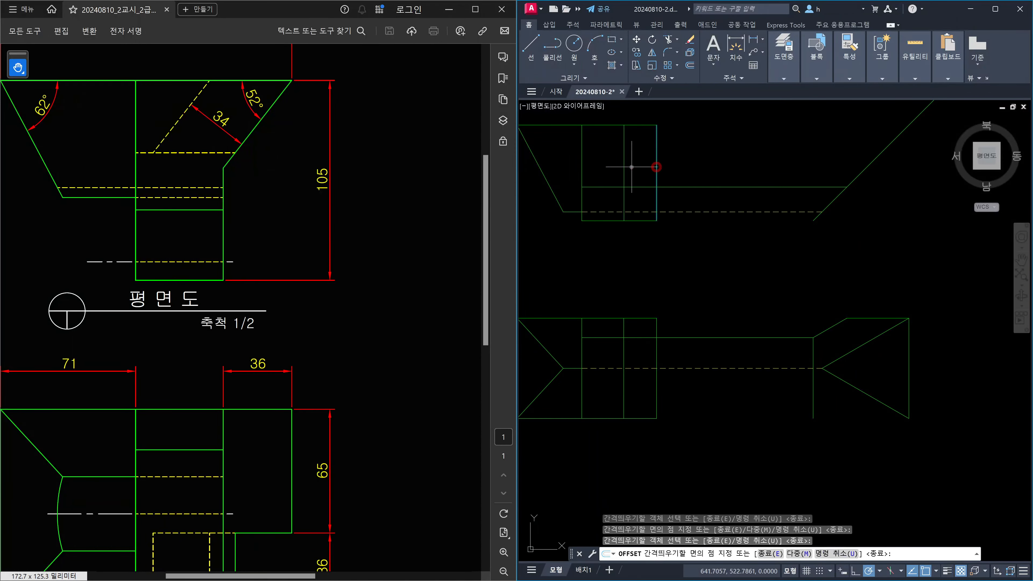
click(626, 166)
key(Escape)
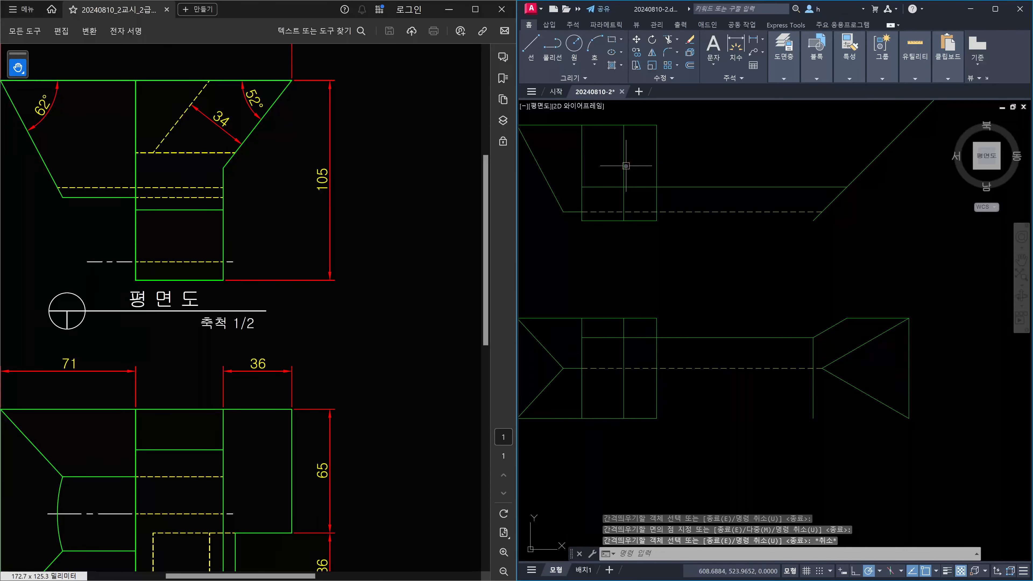
Trim the plan view's bottom edge, dashed line and middle horizontal line beyond the inner right vertical line
text(tr)
key(Return)
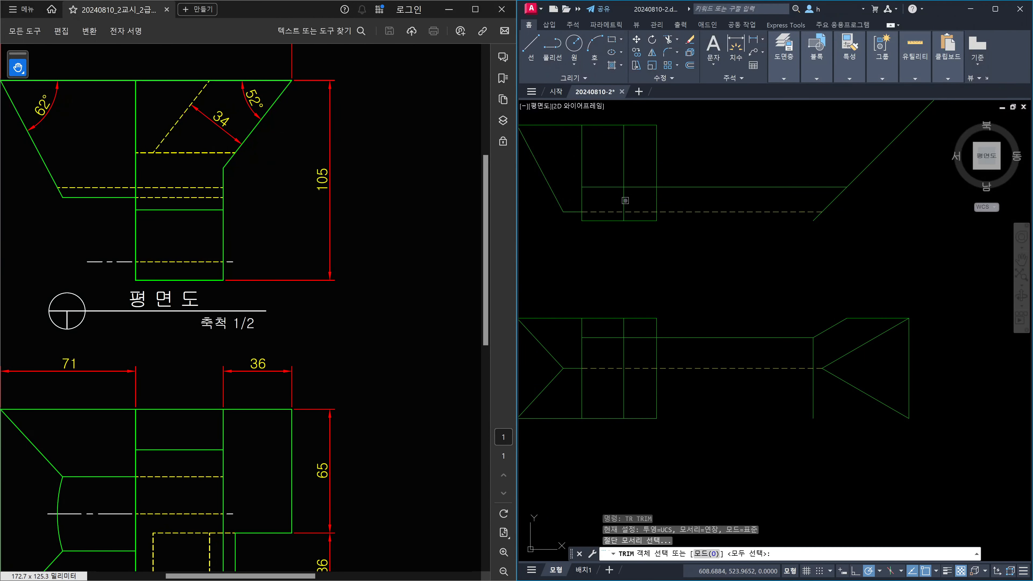
click(625, 200)
key(Return)
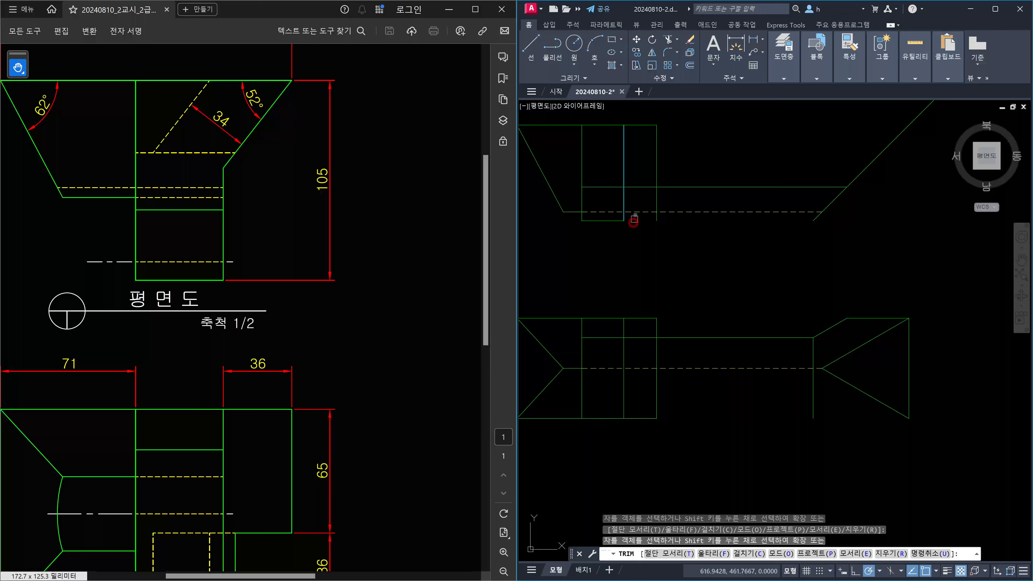
click(634, 221)
click(637, 213)
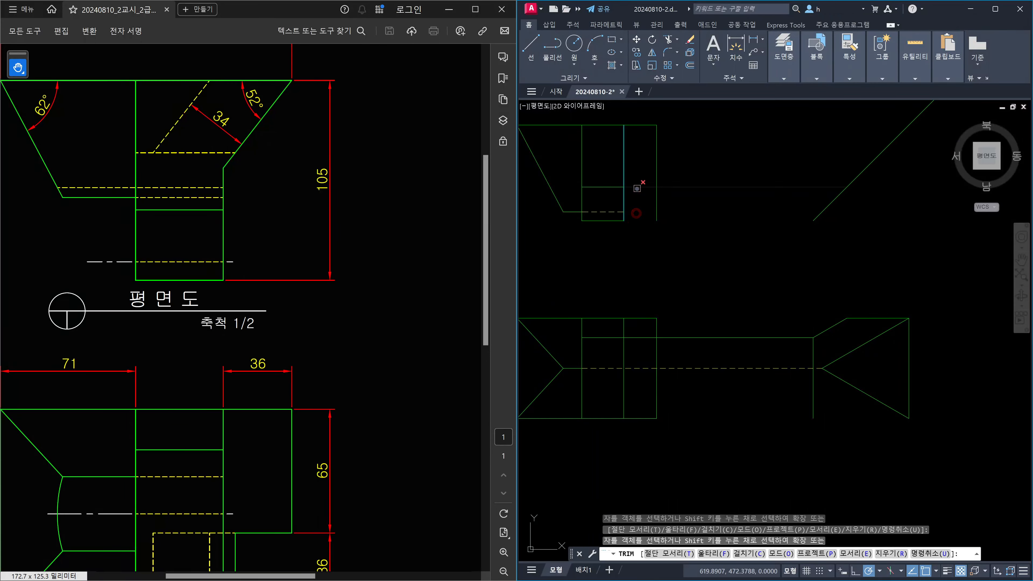
click(637, 189)
key(Escape)
Delete the plan view's outermost right vertical line
click(657, 219)
click(647, 209)
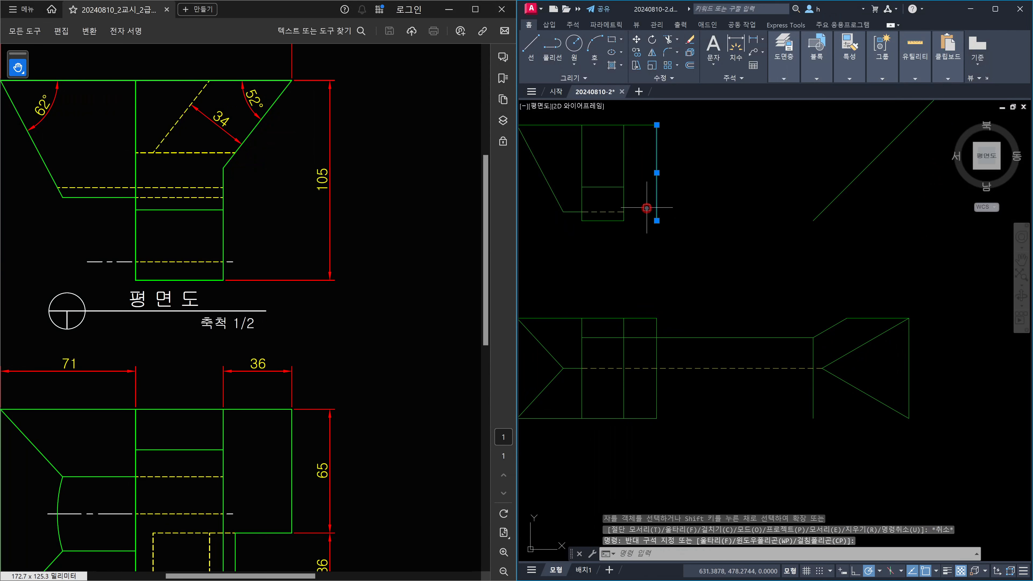
key(Delete)
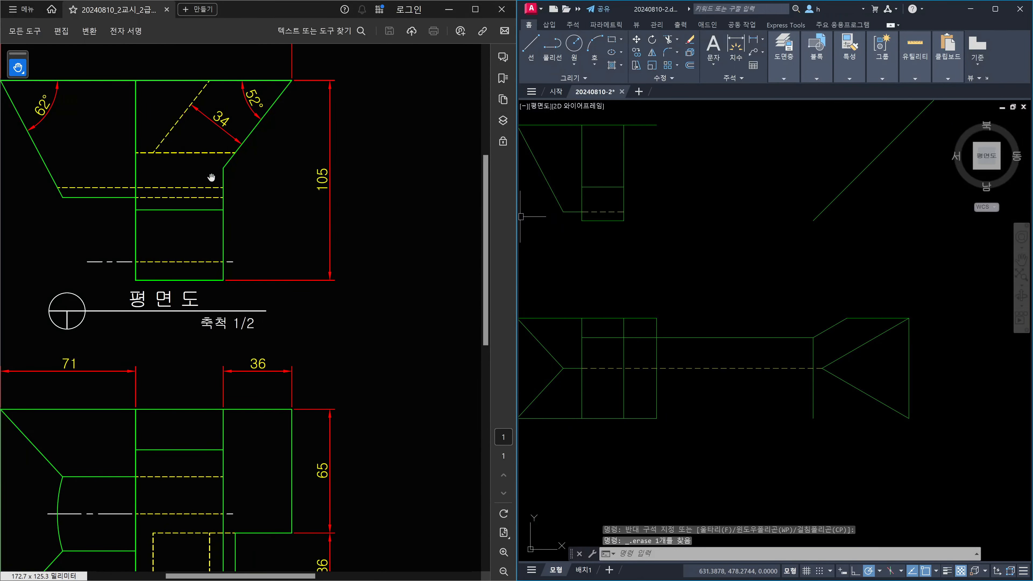
click(595, 125)
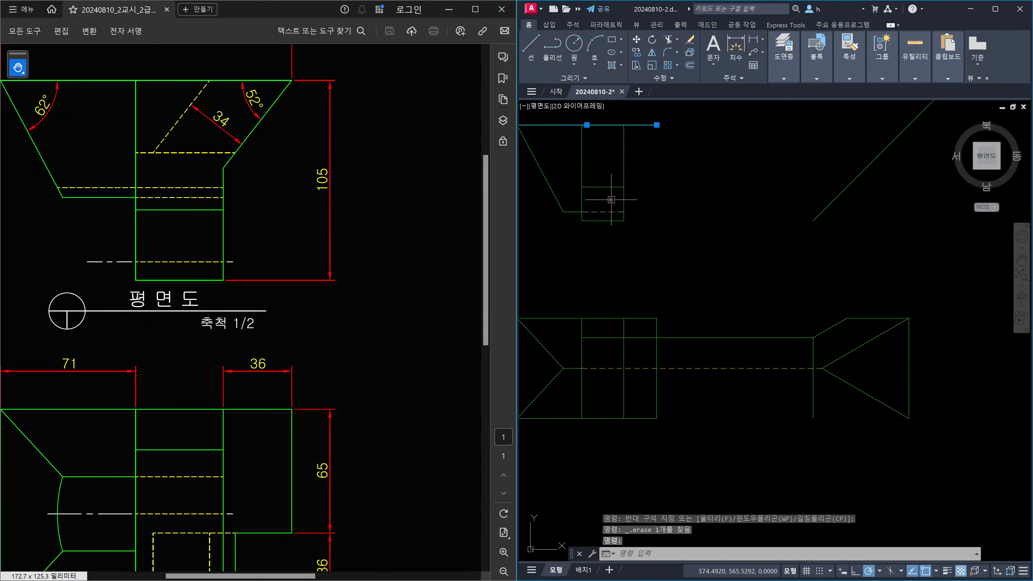
key(Escape)
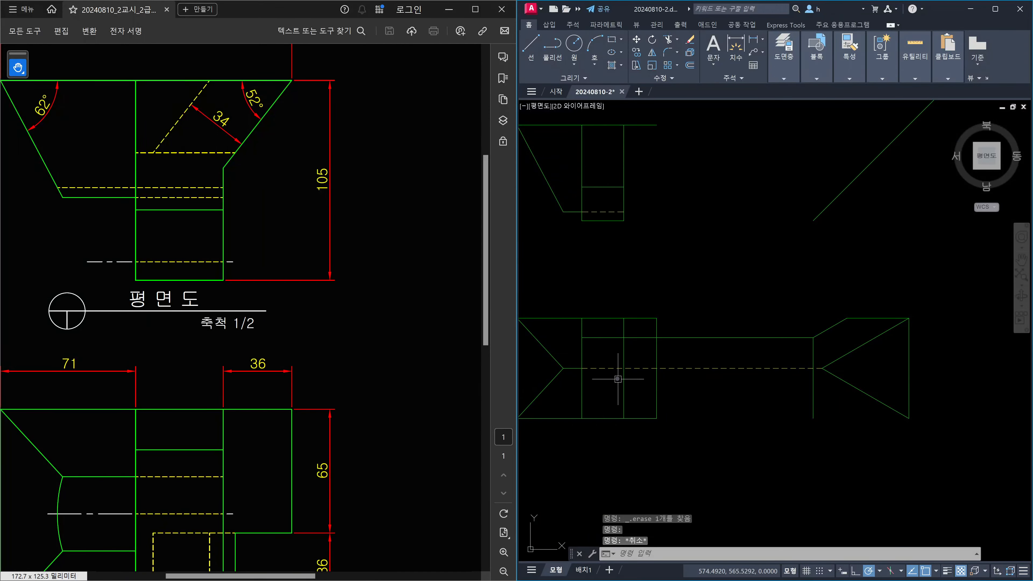
Trim the front view's dashed line and upper inner horizontal line beyond the inner right vertical line
text(tr)
key(Return)
click(624, 354)
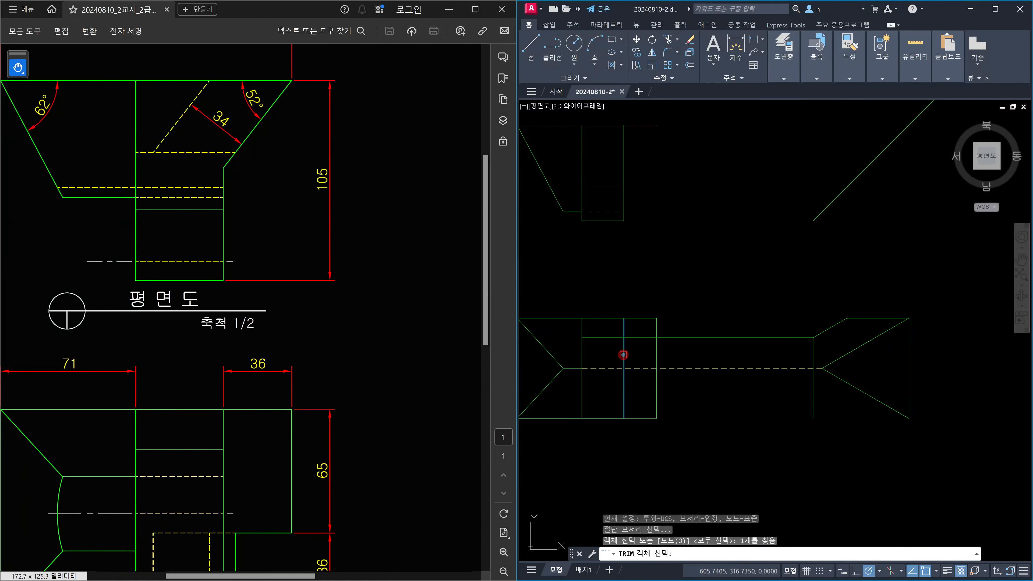
key(Return)
click(623, 353)
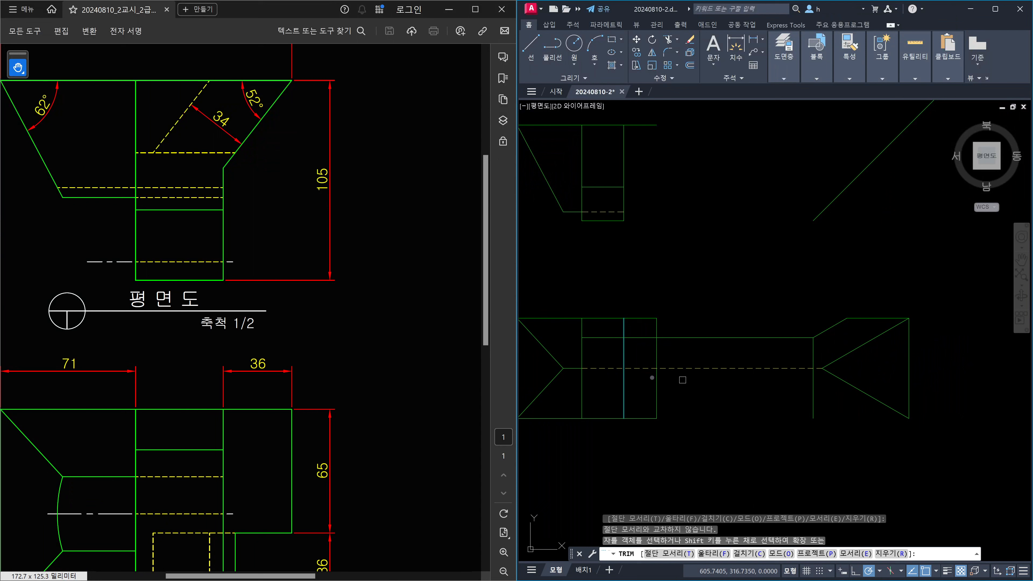
click(636, 367)
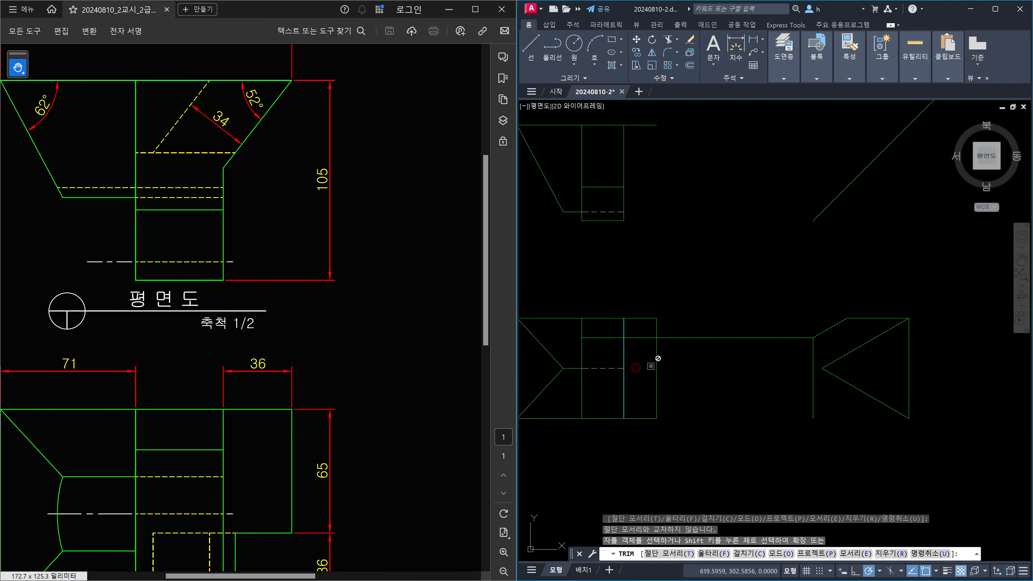
click(625, 342)
click(615, 213)
click(635, 337)
key(Escape)
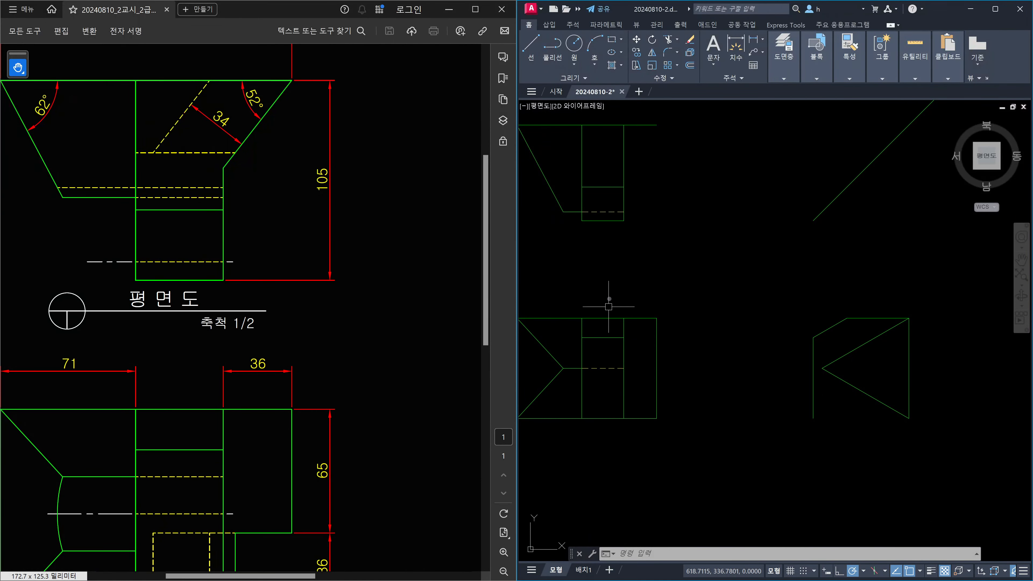
middle_drag(679, 216, 675, 260)
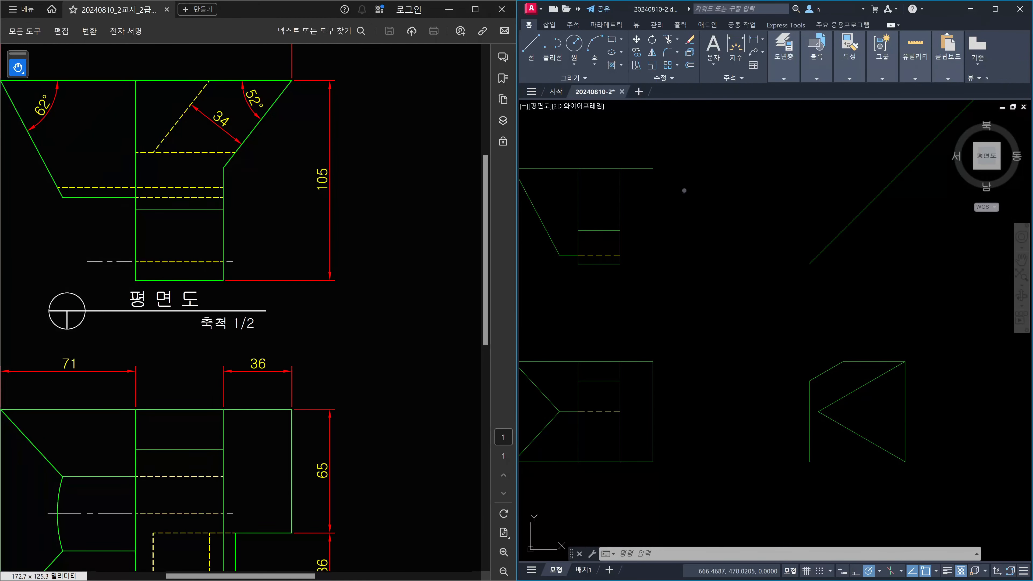
key(Escape)
text(ro)
key(Return)
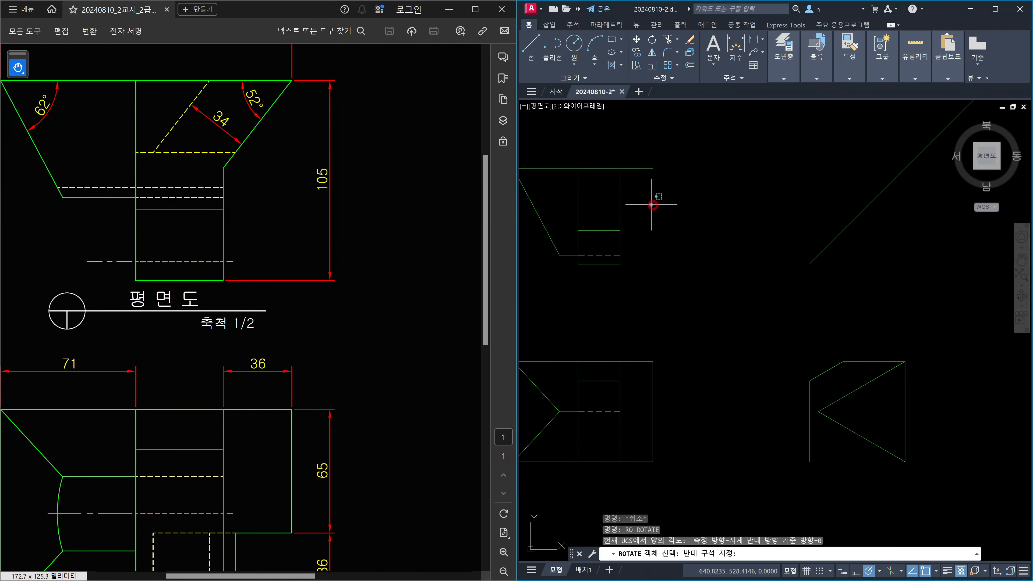
click(653, 207)
click(630, 141)
key(Return)
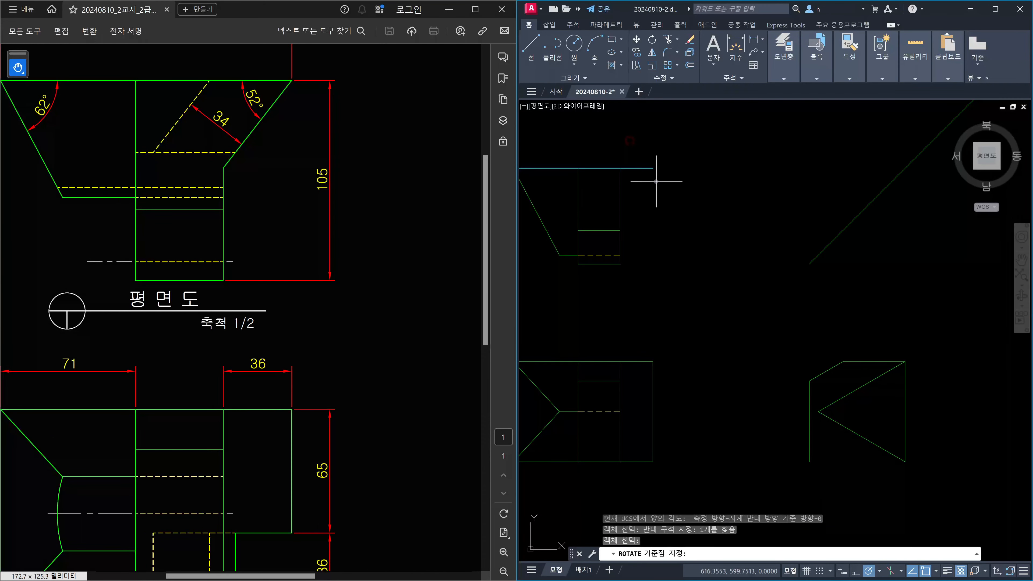
click(652, 168)
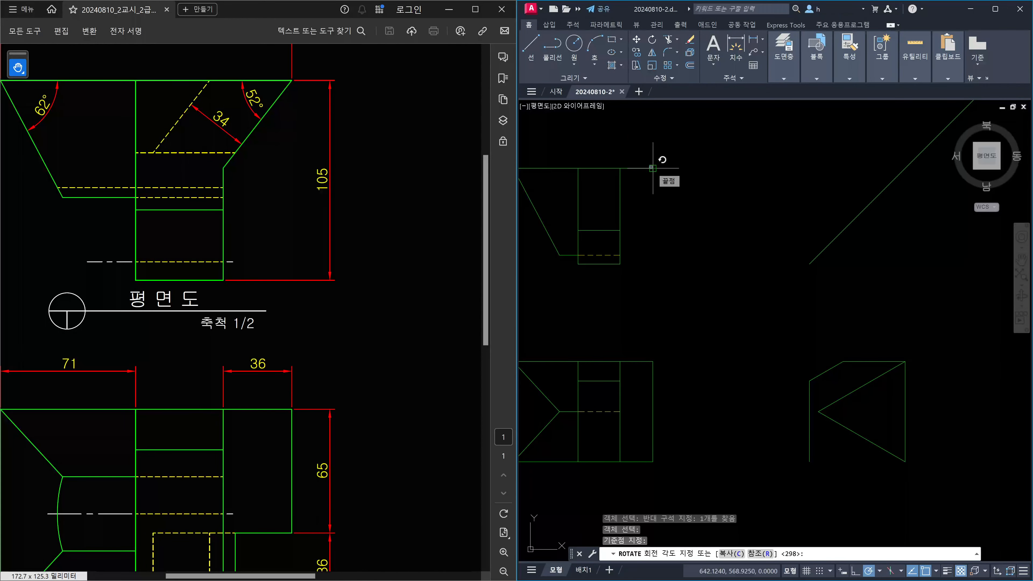
key(Escape)
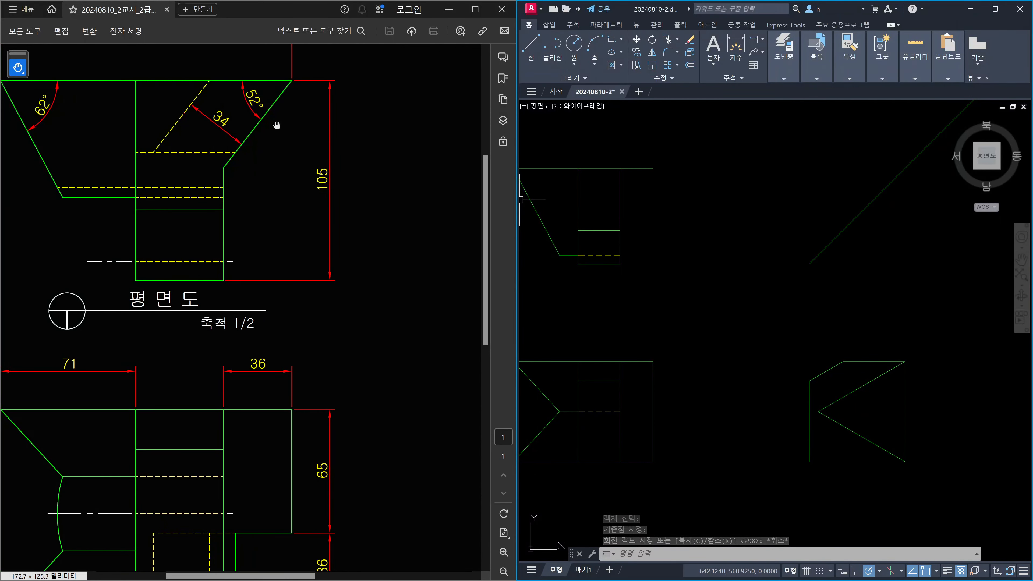
key(Escape)
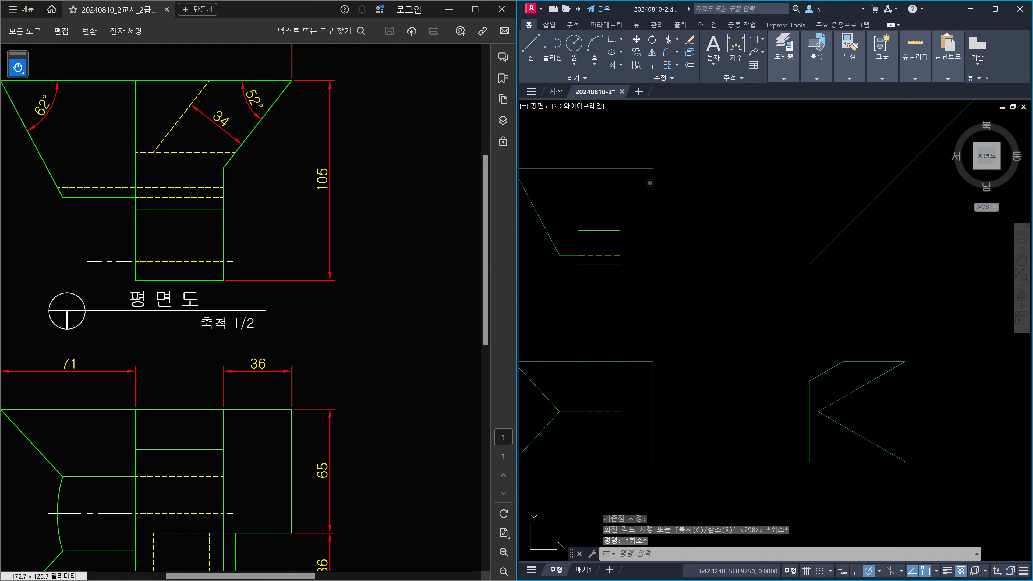
Draw a line at 52° from the right end of the plan view's top edge, sloping down-left past the bottom edge
text(l)
key(Return)
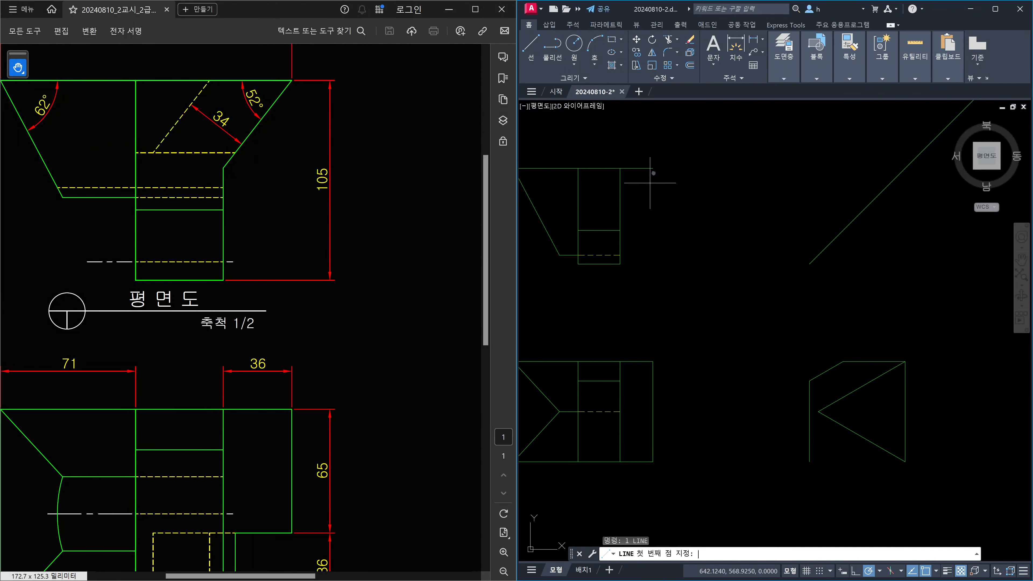
click(653, 168)
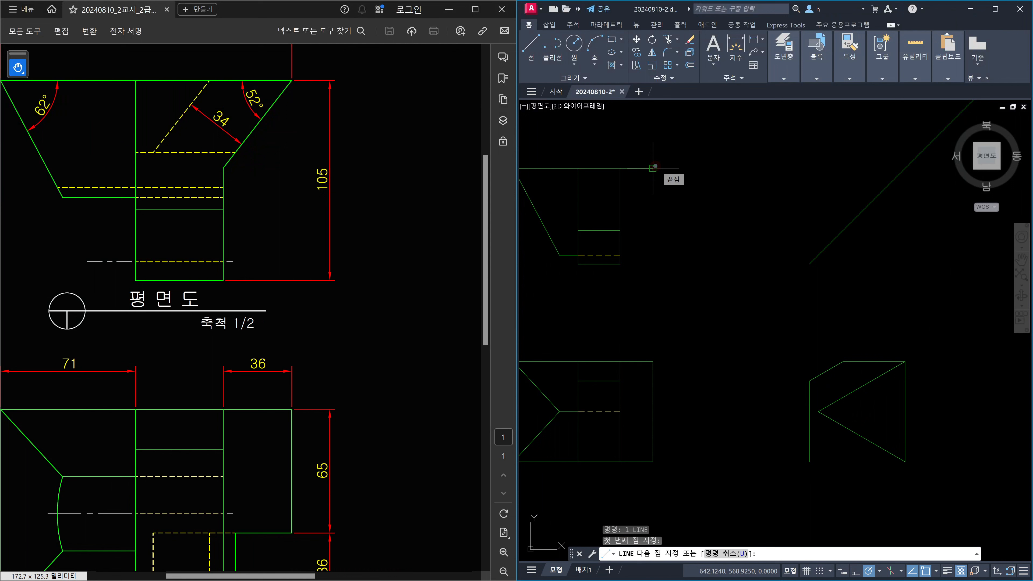
text(52)
key(Return)
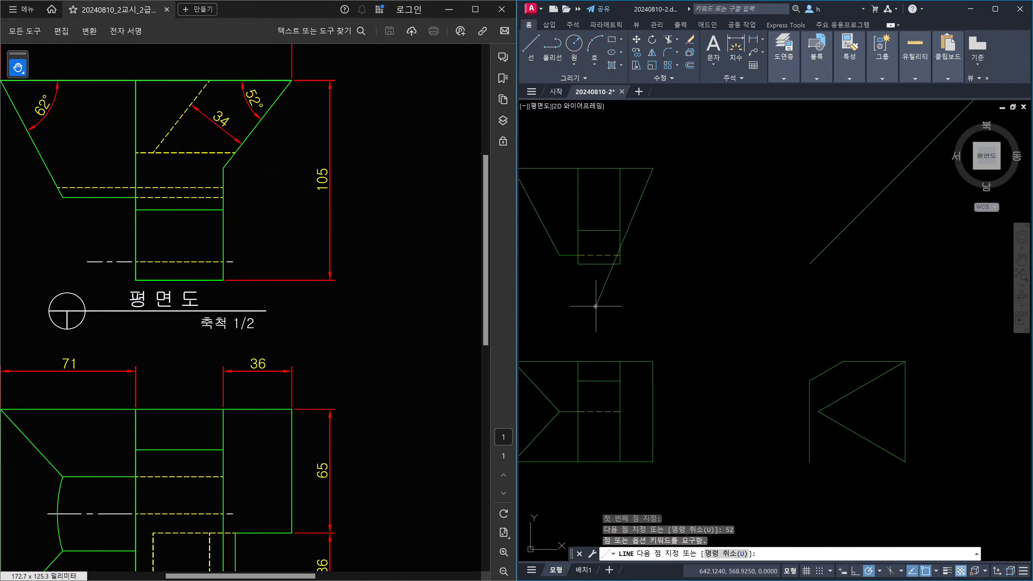
text(<52)
key(Return)
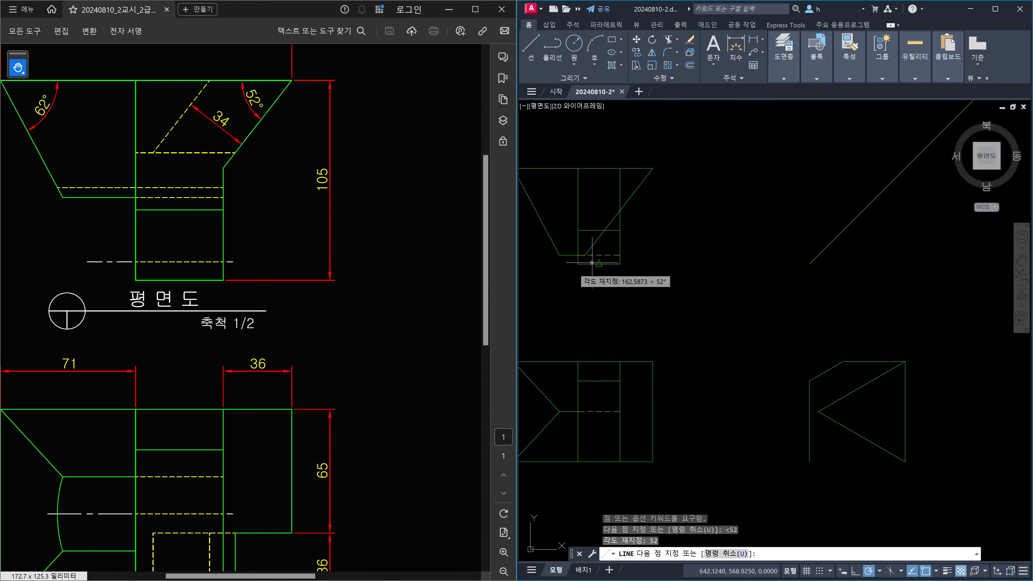
click(562, 308)
key(Escape)
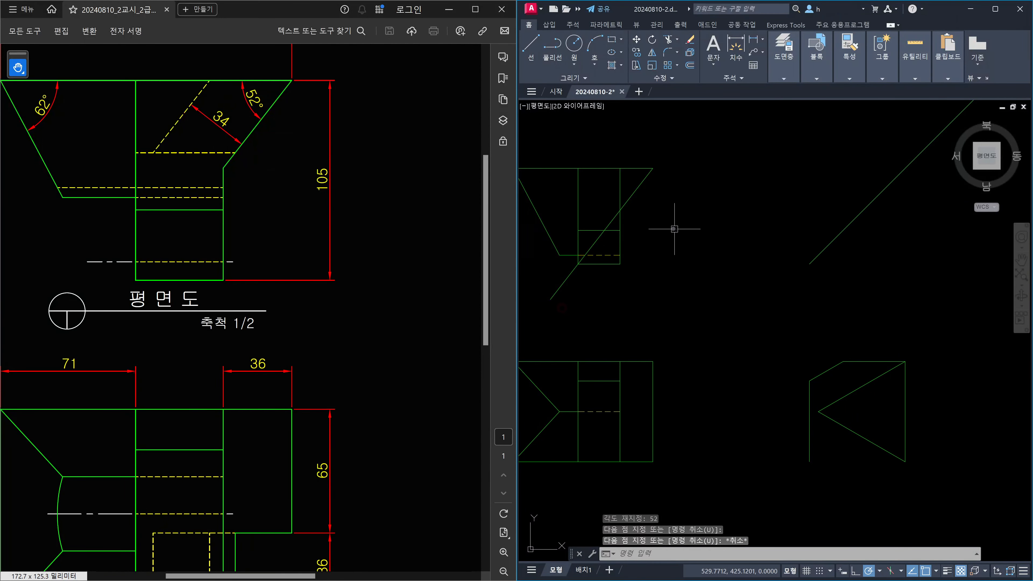
Trim the 52° line and the plan view's inner right vertical line against each other into a single corner
text(tr)
key(space)
scroll(641, 224, up, 6)
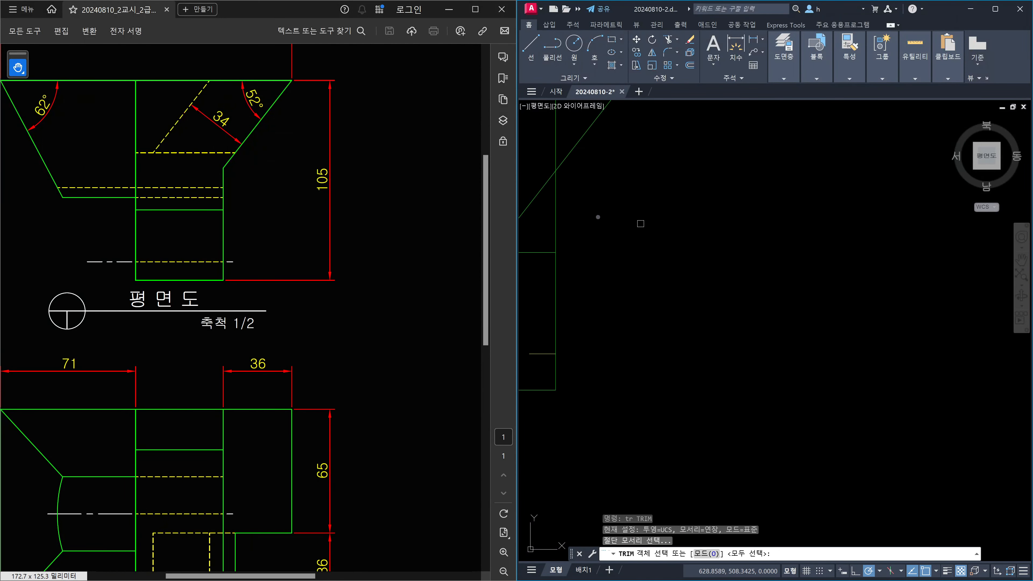
click(604, 222)
click(538, 155)
middle_drag(590, 172, 740, 325)
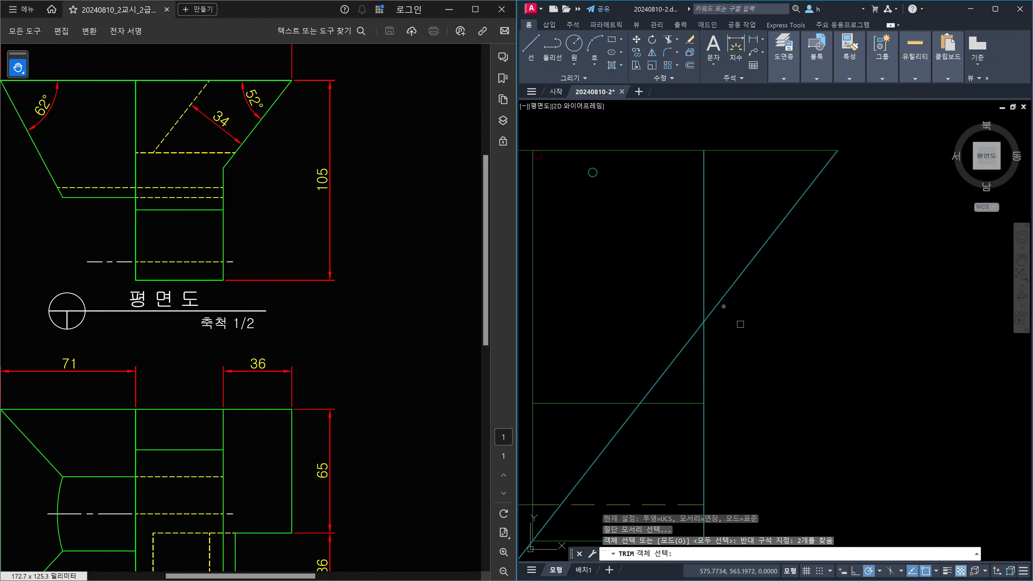
right_click(699, 283)
click(699, 285)
click(687, 342)
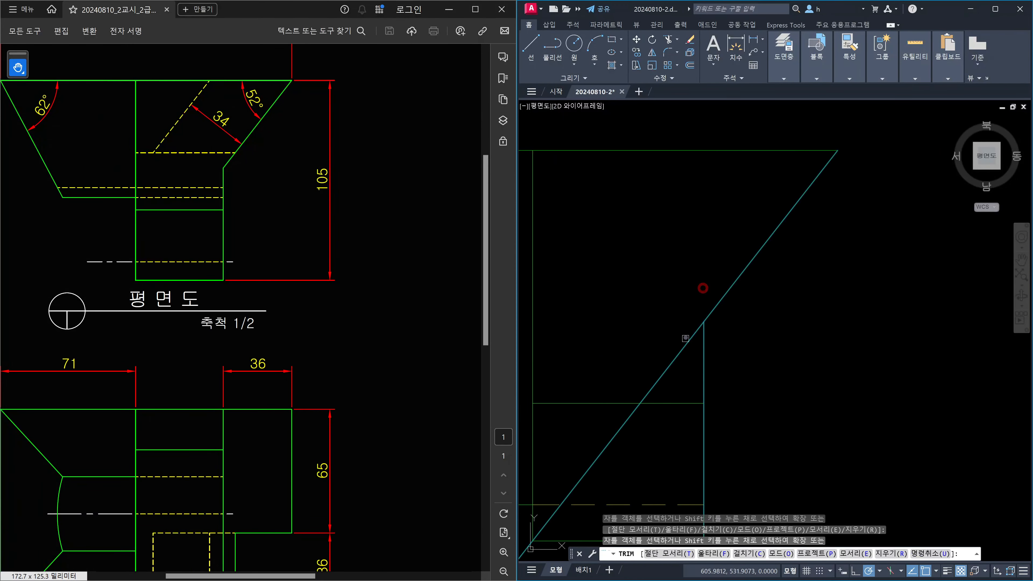
key(Escape)
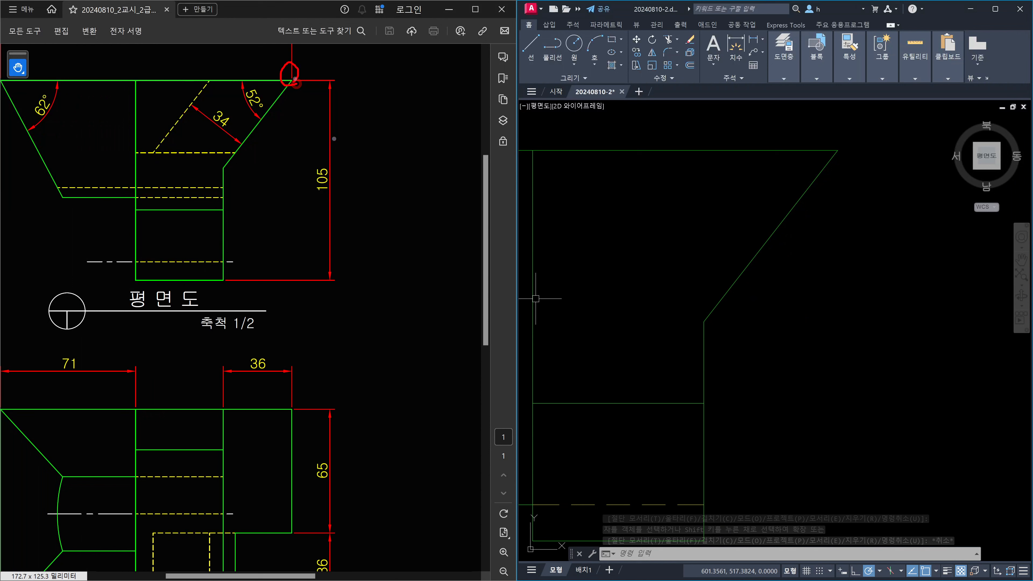
mouse_move(296, 82)
mouse_down()
mouse_move(384, 79)
mouse_move(385, 94)
mouse_move(408, 73)
mouse_up()
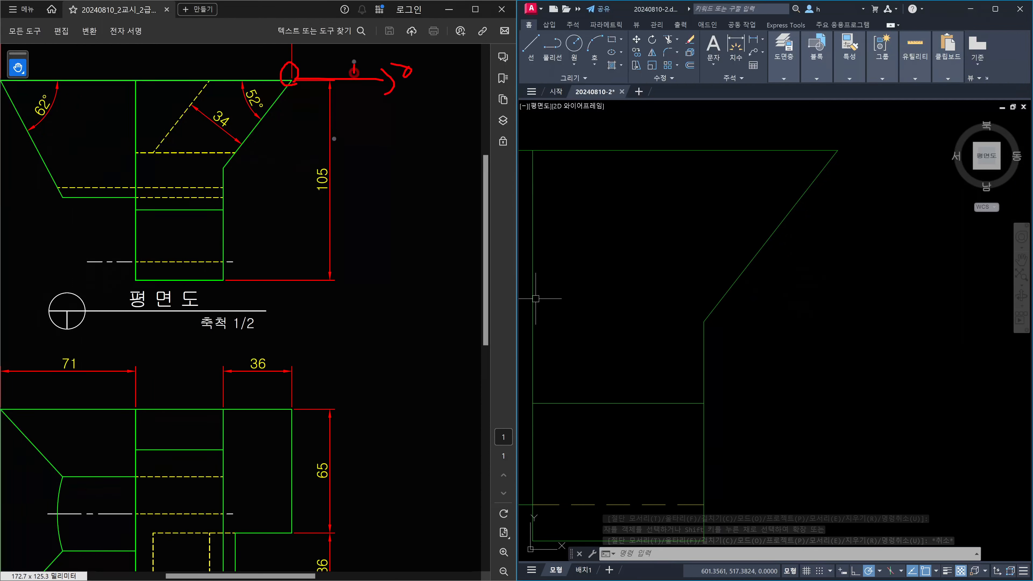
drag(321, 47, 360, 35)
drag(302, 68, 346, 17)
drag(289, 83, 235, 147)
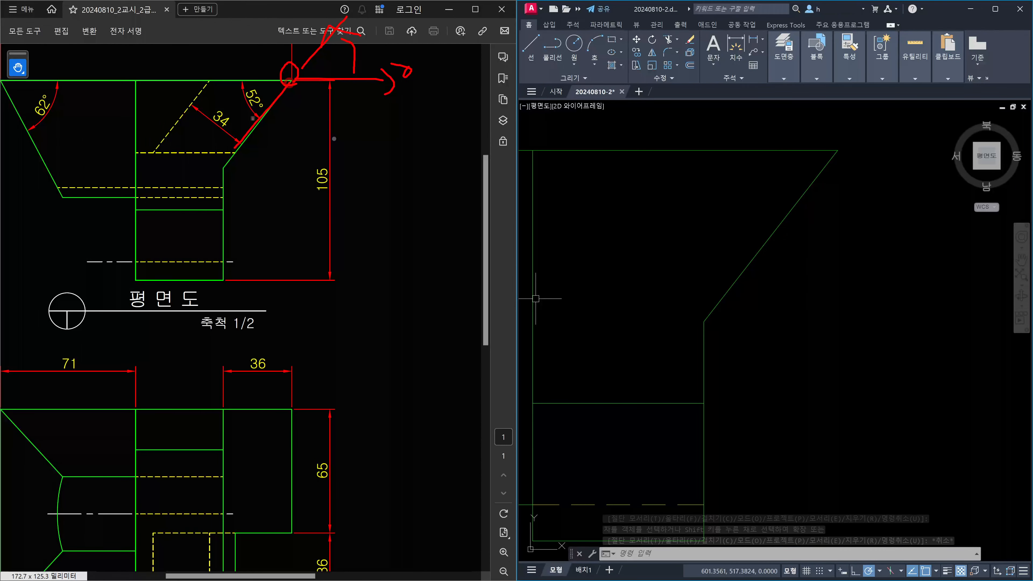
mouse_move(264, 98)
mouse_down()
mouse_move(330, 49)
mouse_move(314, 79)
mouse_move(258, 95)
mouse_up()
key(Escape)
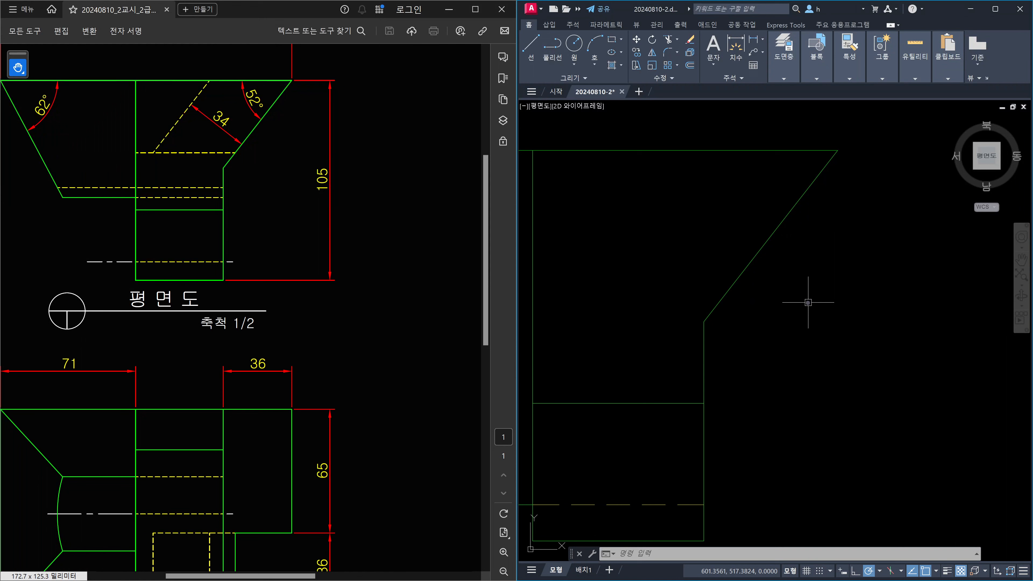
Check the angle between the plan view's top edge and its right sloping edge with an angular dimension, without placing it
text(DAN)
key(Return)
click(783, 150)
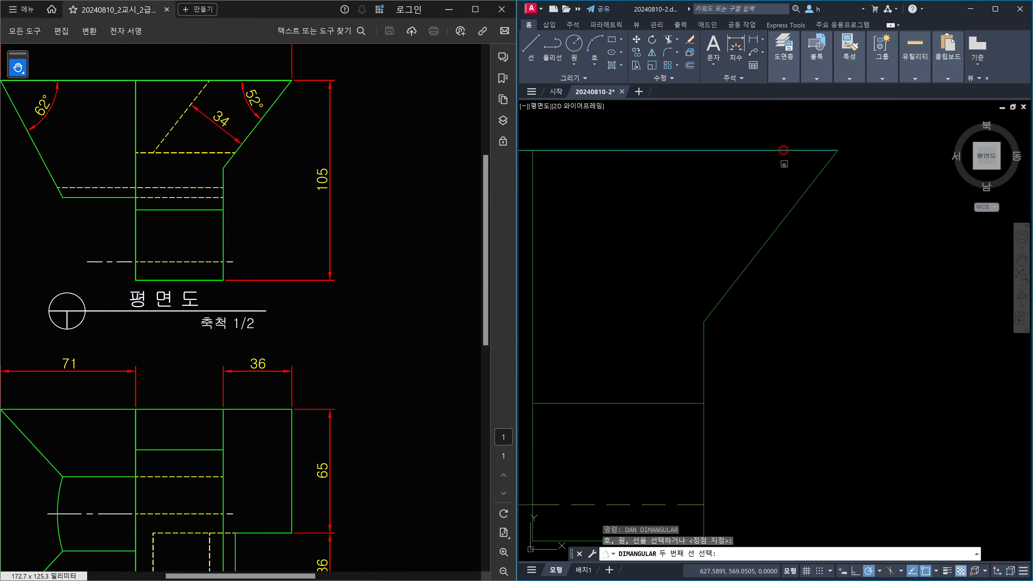
click(798, 200)
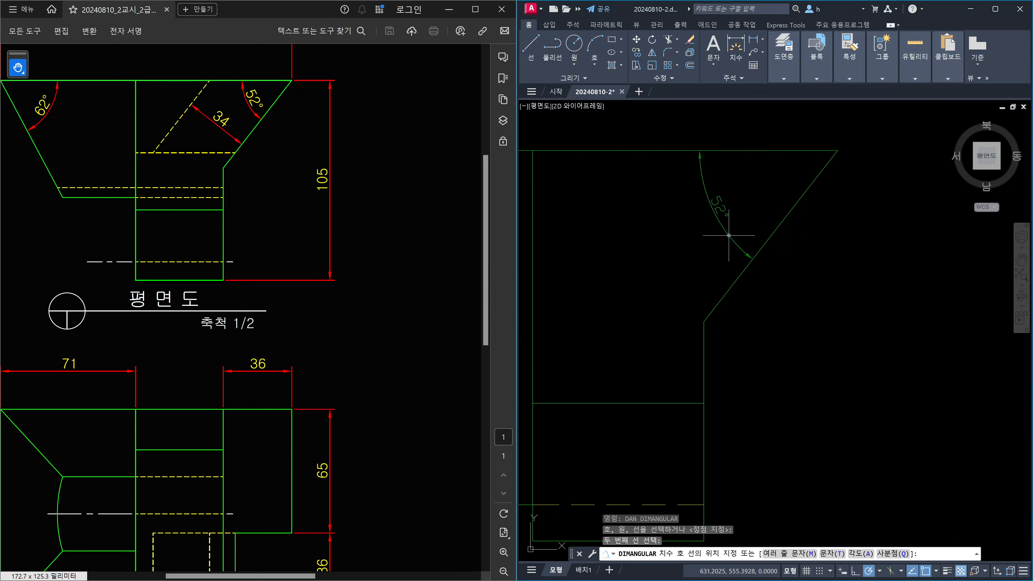
key(Escape)
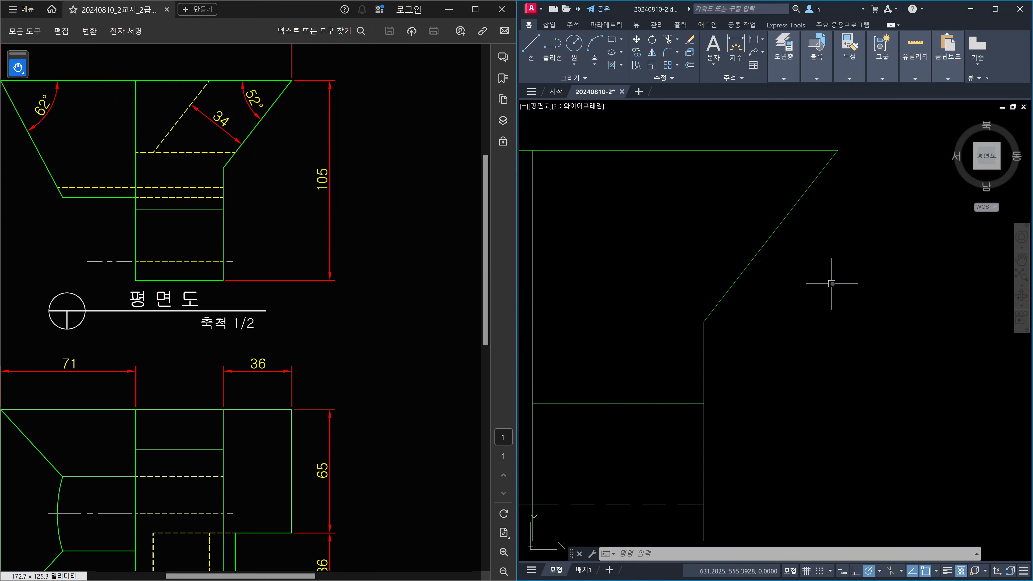
Switch to the reference PDF and examine the right side view's dimensions using the hand tool
scroll(843, 302, down, 3)
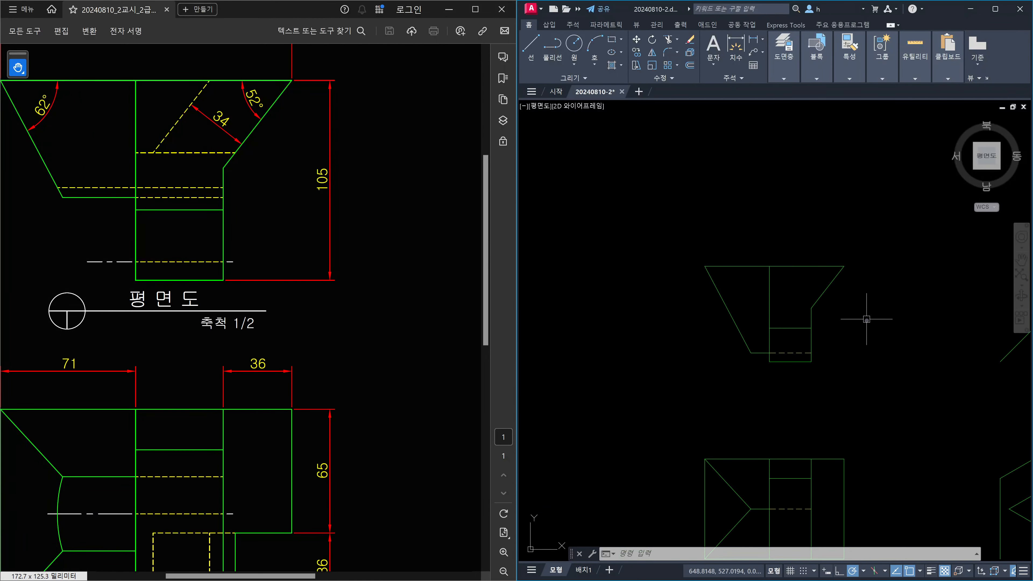
mouse_move(867, 321)
middle_down()
mouse_move(654, 228)
mouse_move(730, 293)
middle_up()
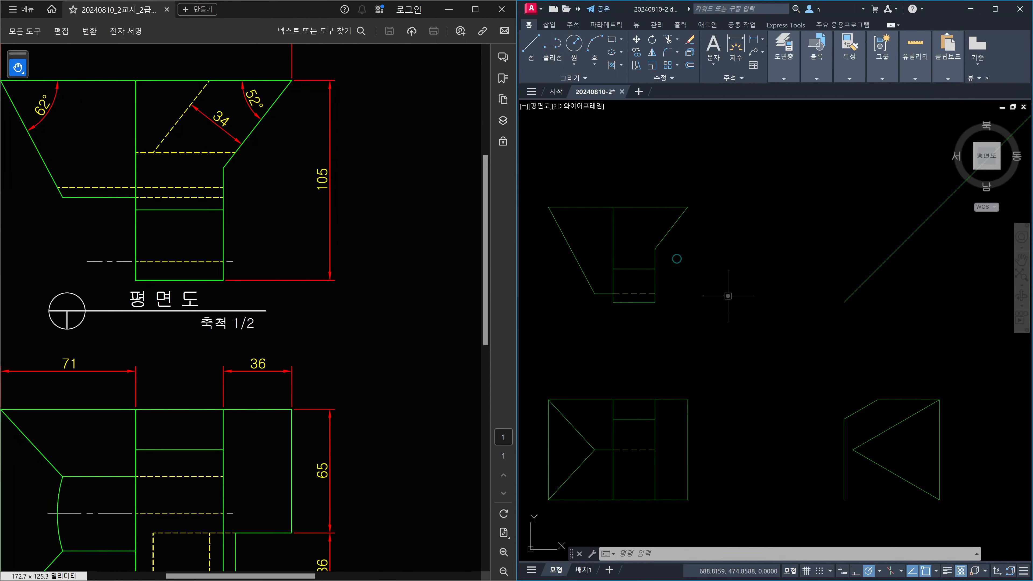
key(Escape)
key(Escape)
drag(415, 427, 233, 321)
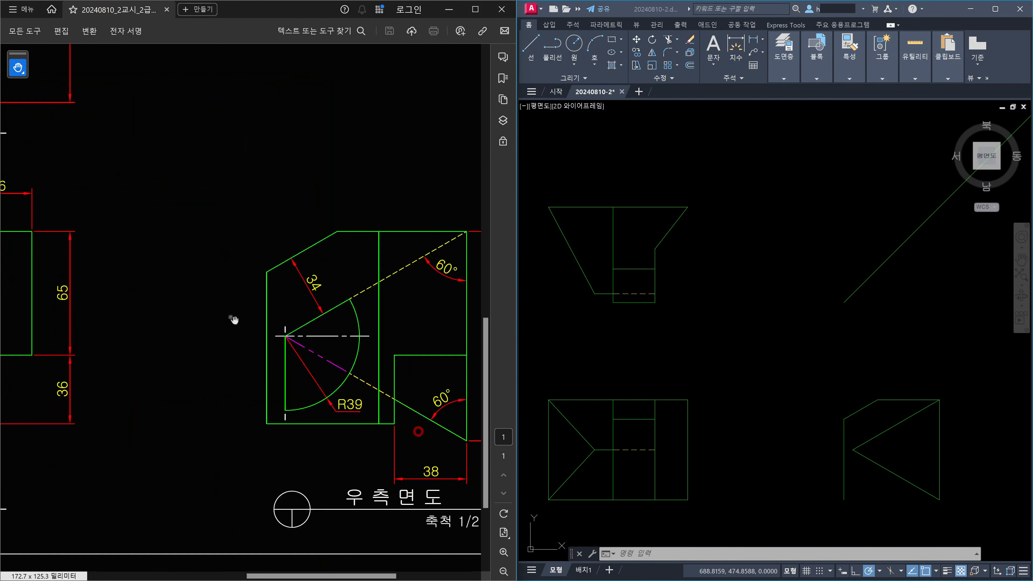
Compare the dimensions of the right side view and the front view in the reference PDF
drag(296, 363, 183, 331)
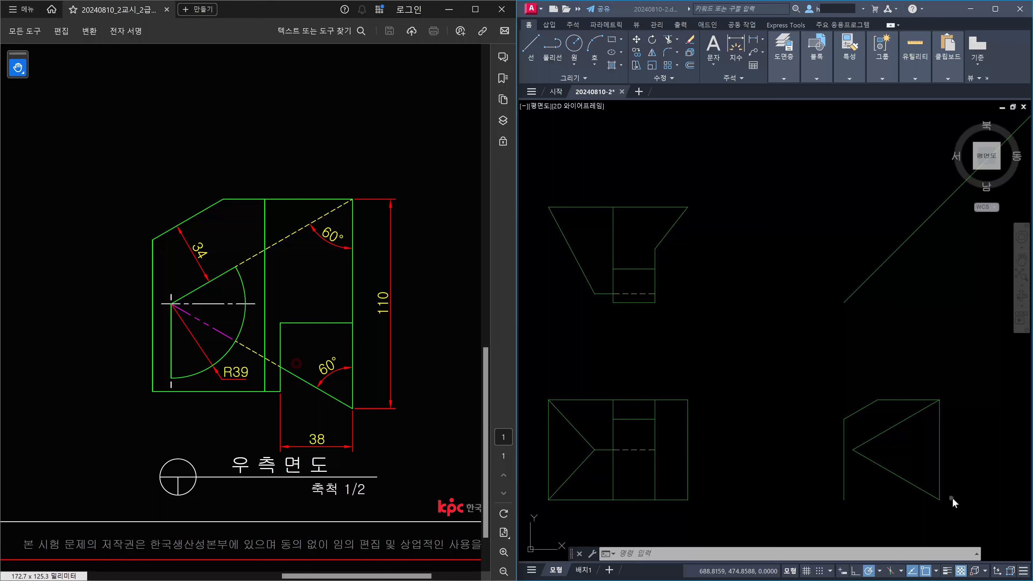
click(967, 495)
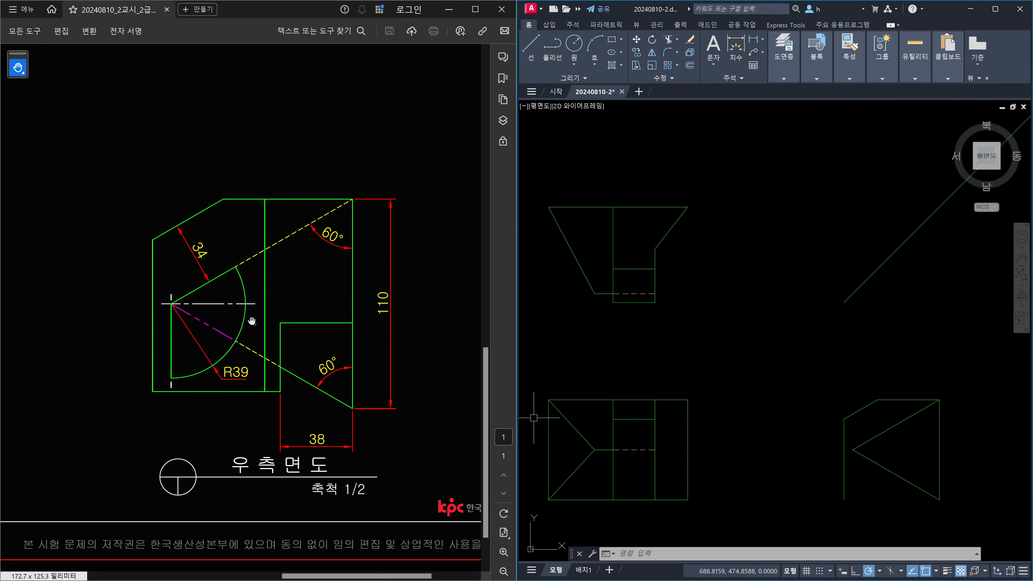
drag(114, 297, 371, 317)
drag(267, 330, 320, 347)
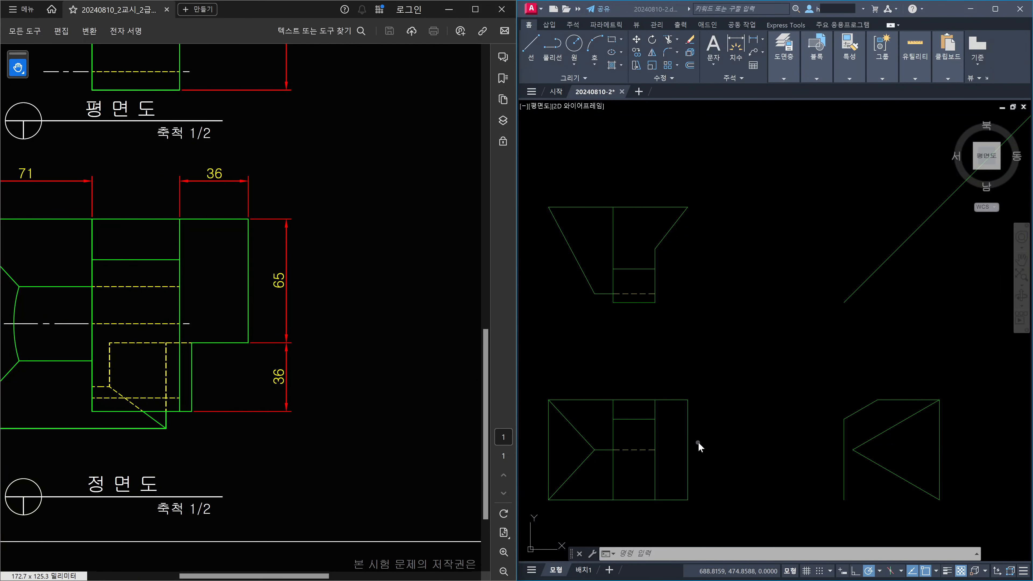
drag(374, 333, 128, 331)
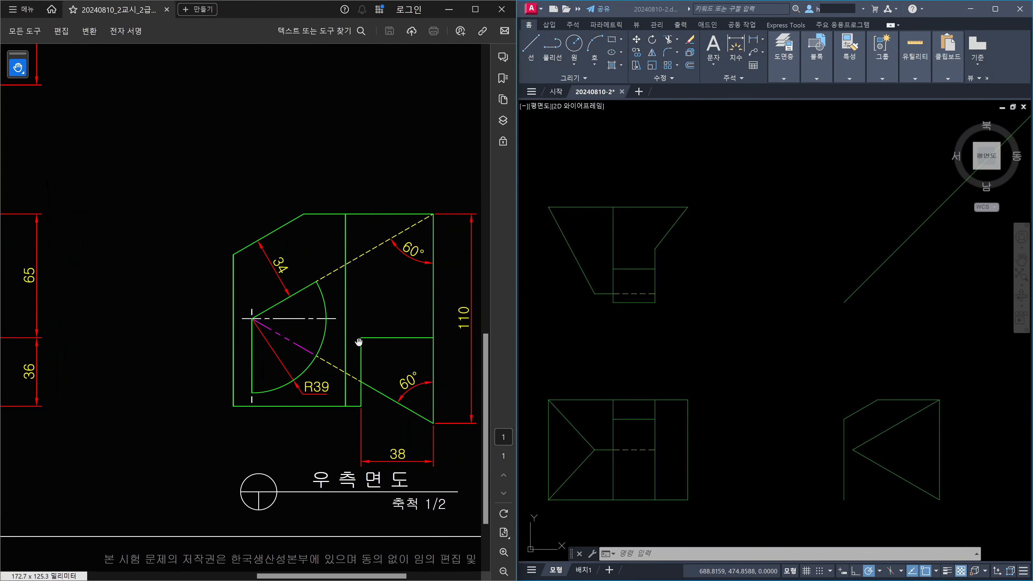
drag(171, 324, 393, 338)
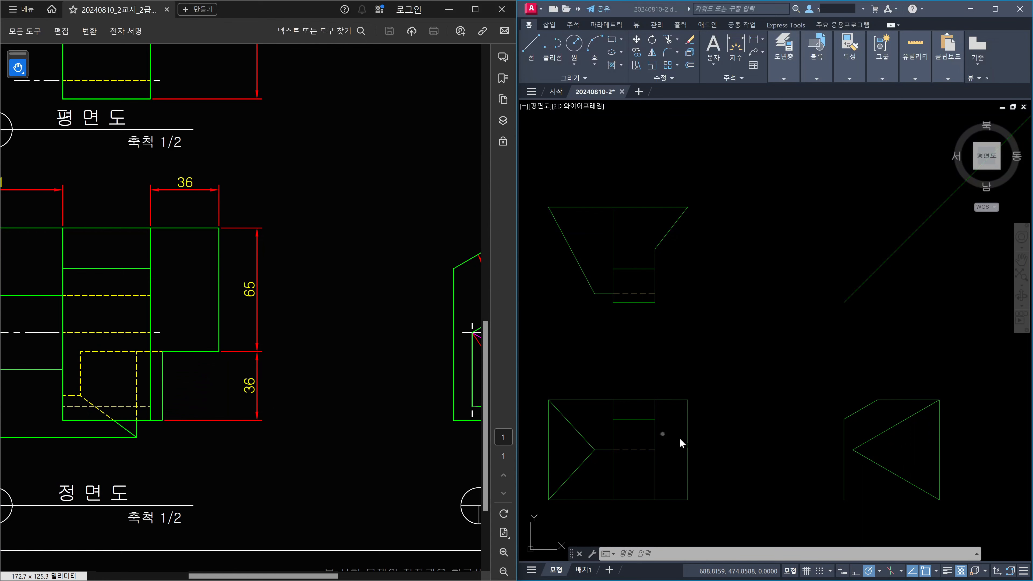
Switch to AutoCAD and offset the front view's top edge downward by 65
click(728, 473)
middle_drag(718, 436, 775, 400)
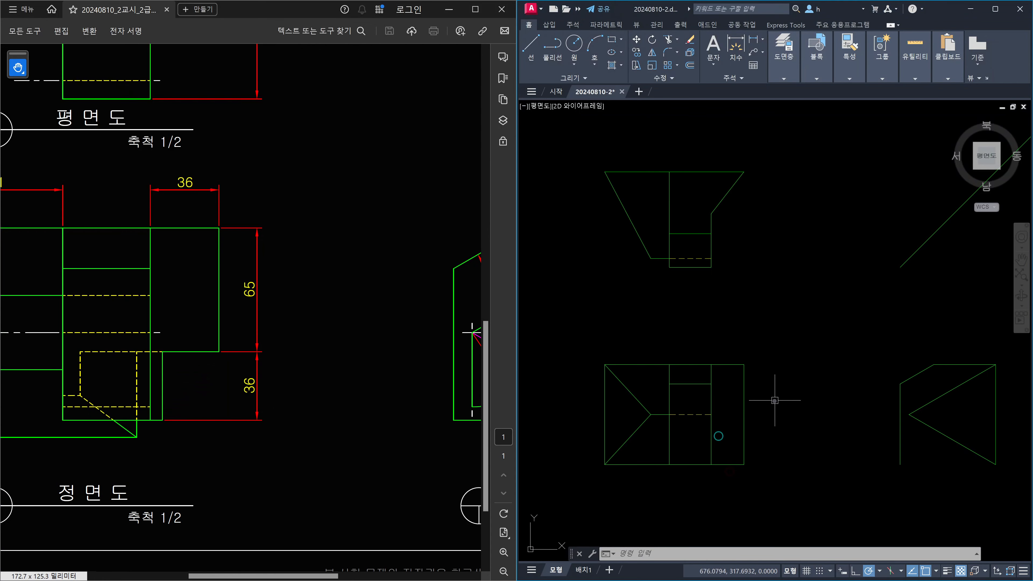
key(Escape)
key(Escape)
text(o)
key(Return)
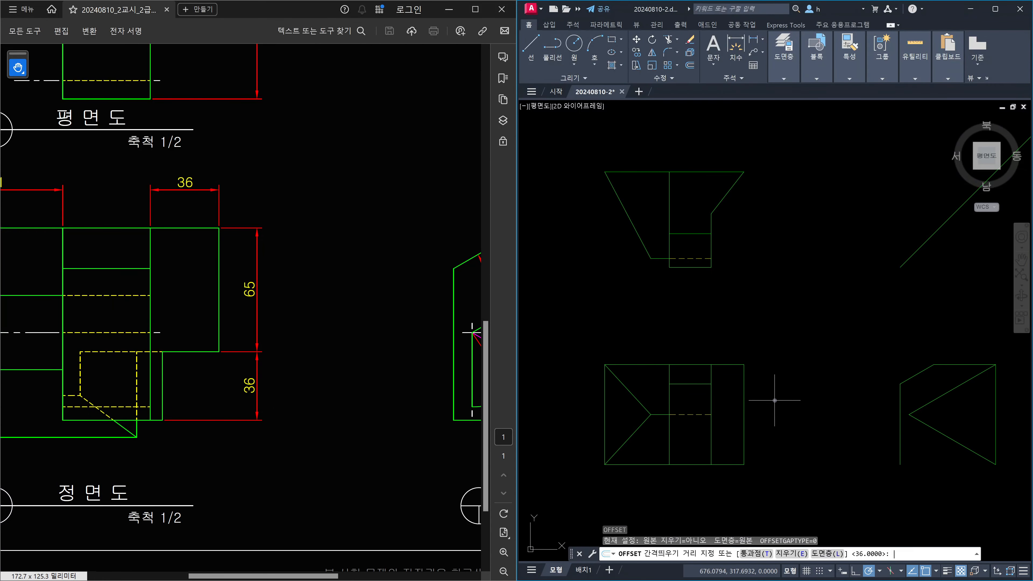
text(65)
key(Return)
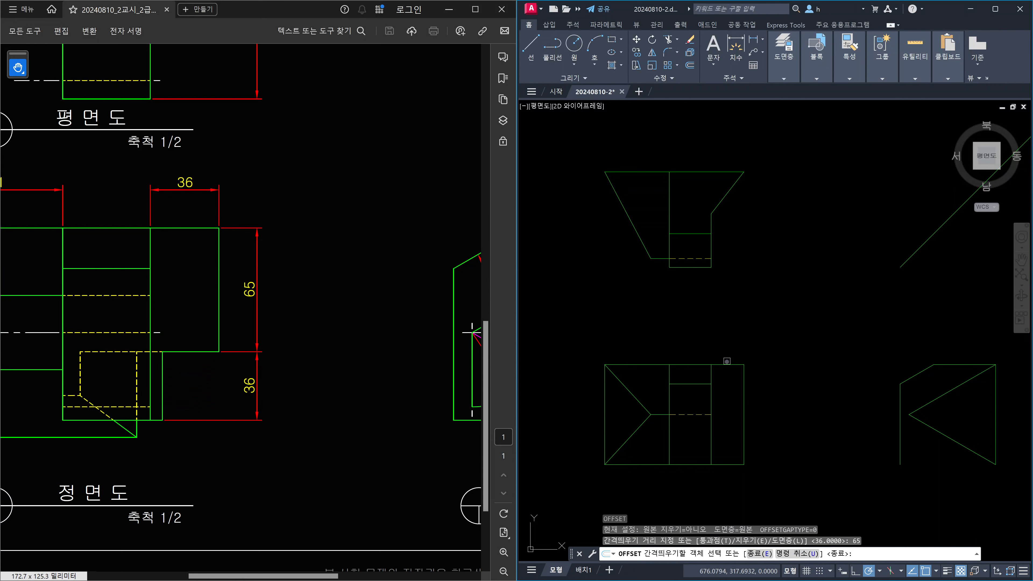
click(728, 363)
click(795, 441)
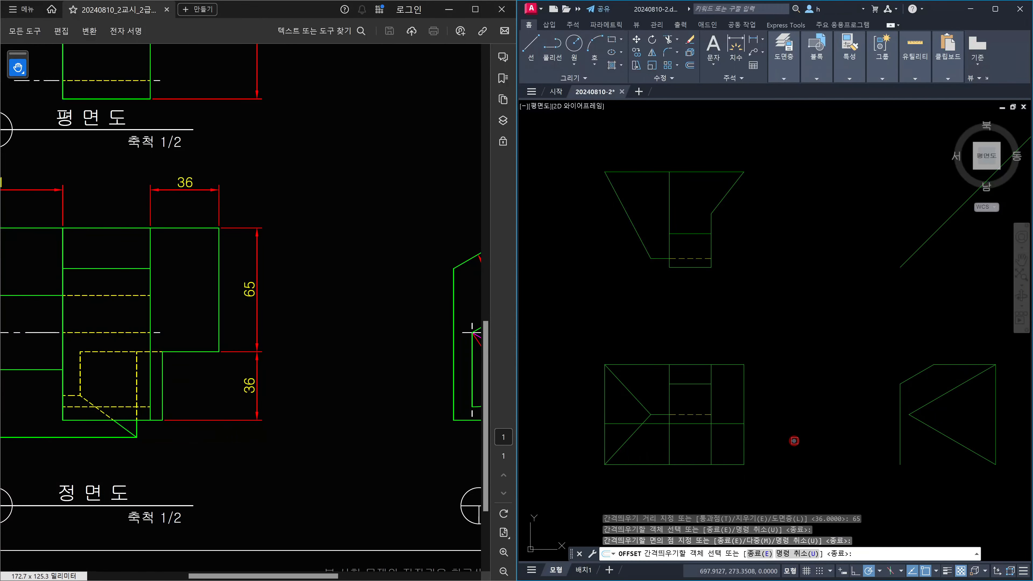
key(Escape)
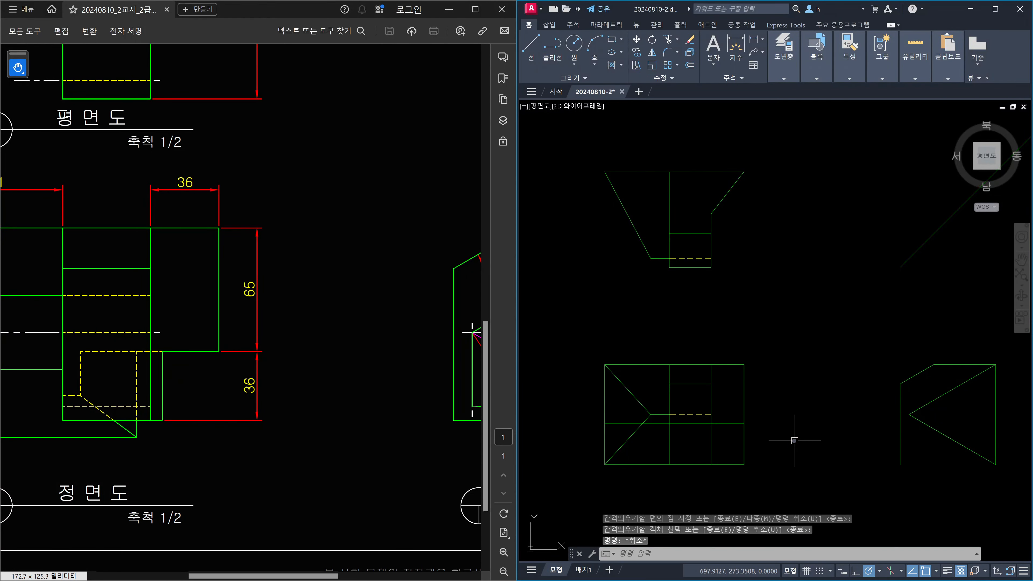
Offset the front view's new horizontal line downward by 36
text(o)
key(Return)
text(36)
key(Return)
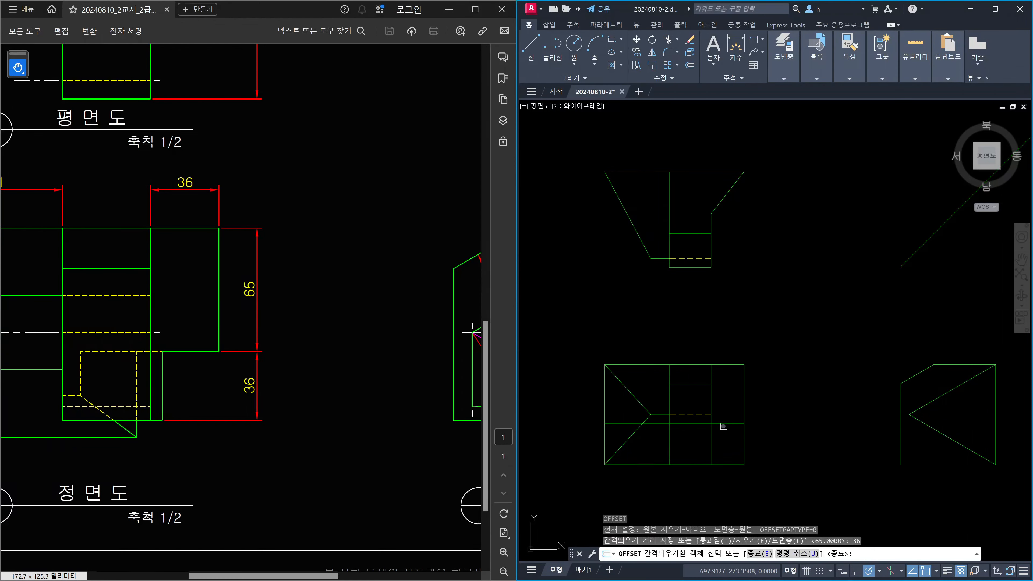
click(724, 425)
click(729, 488)
key(Escape)
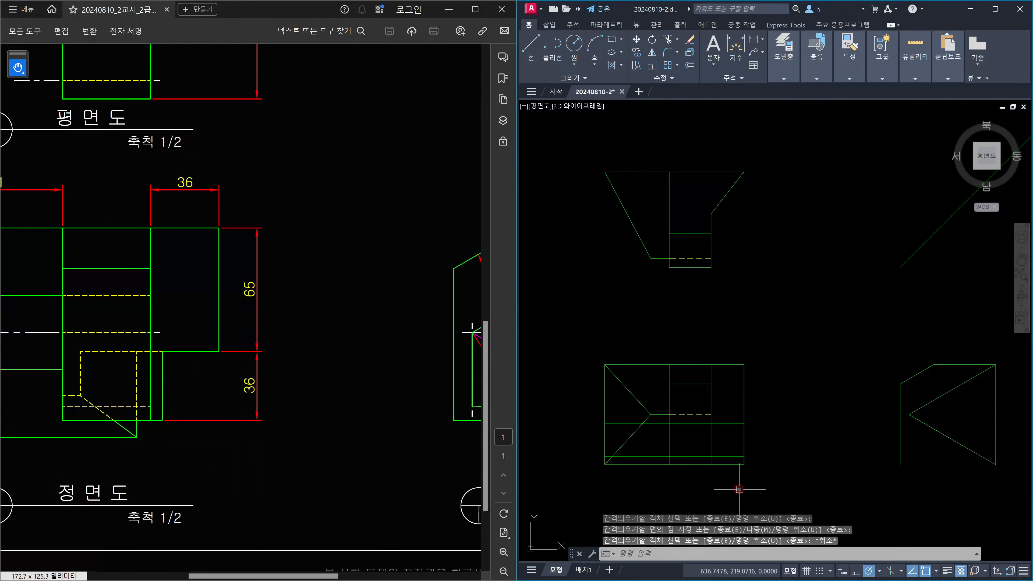
Trim the front view's lower offset line and inner left vertical into a corner, and cut the inner right vertical at that line
scroll(691, 472, up, 4)
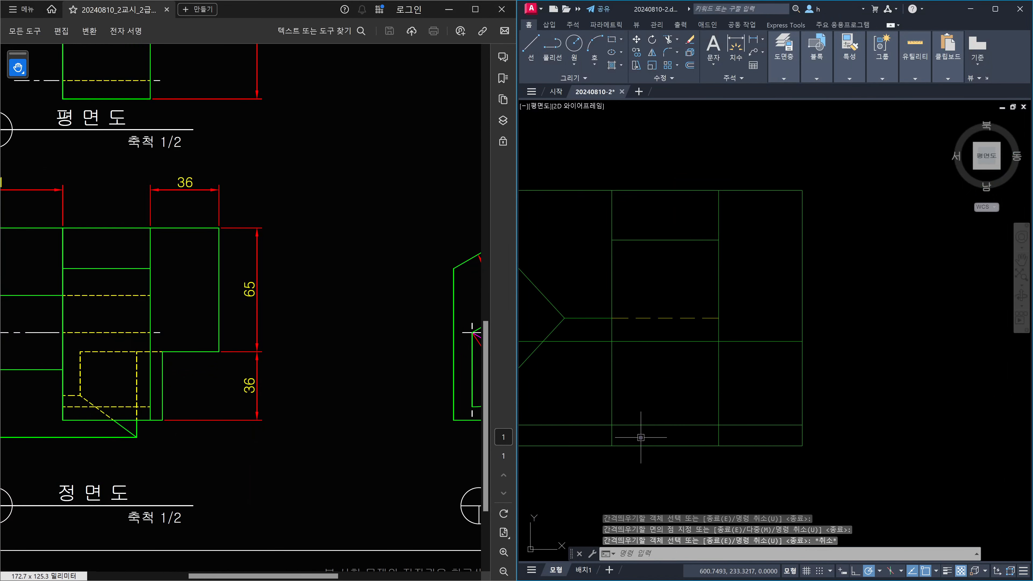
text(tr)
key(Return)
click(665, 438)
click(618, 412)
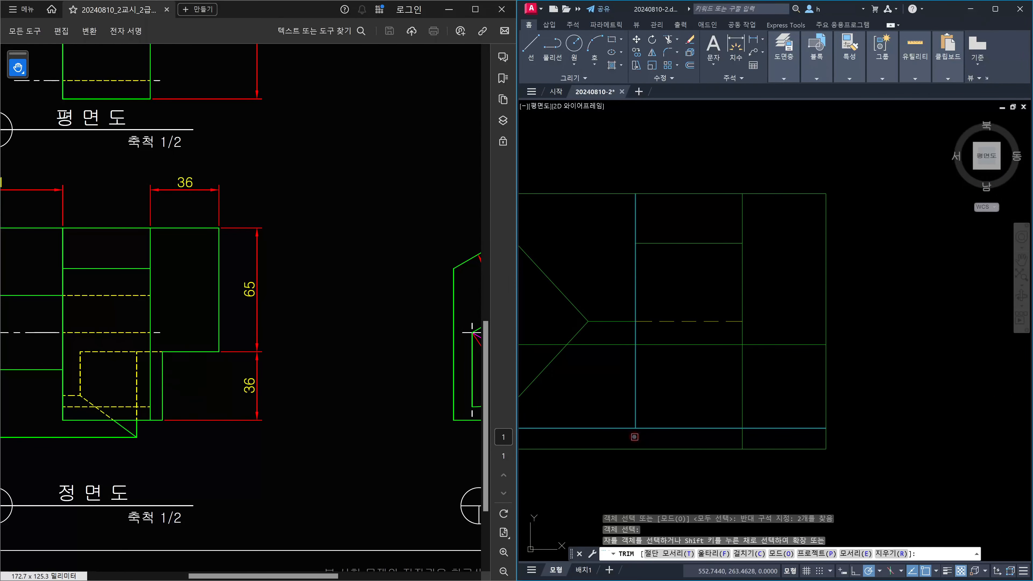
right_click(622, 429)
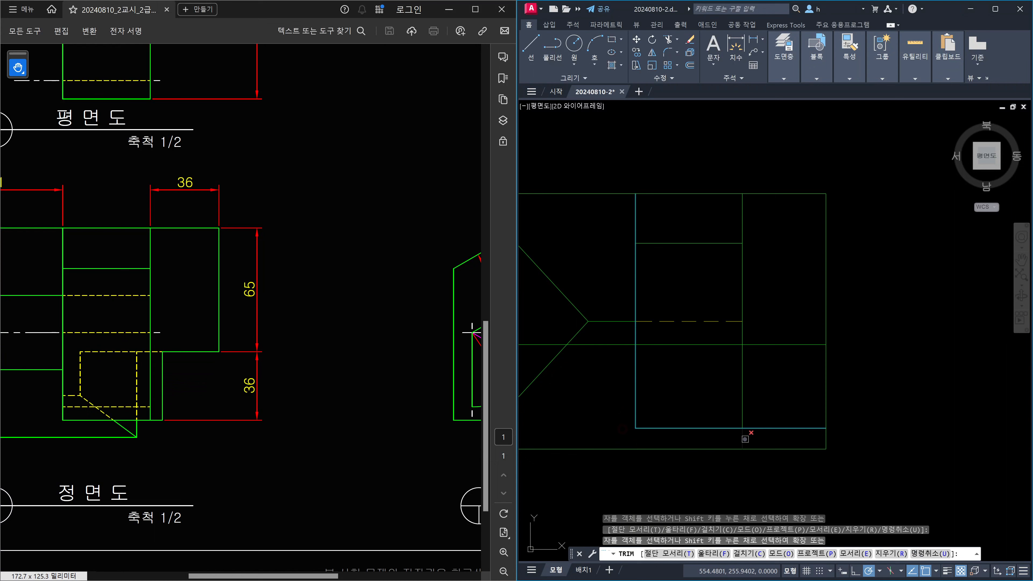
key(Escape)
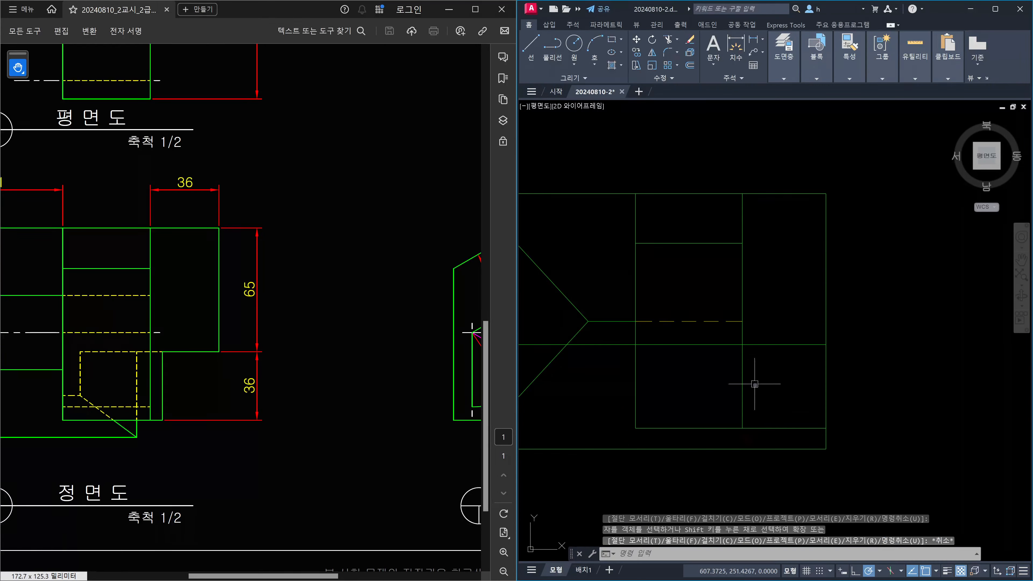
scroll(769, 418, down, 3)
middle_drag(769, 418, 726, 418)
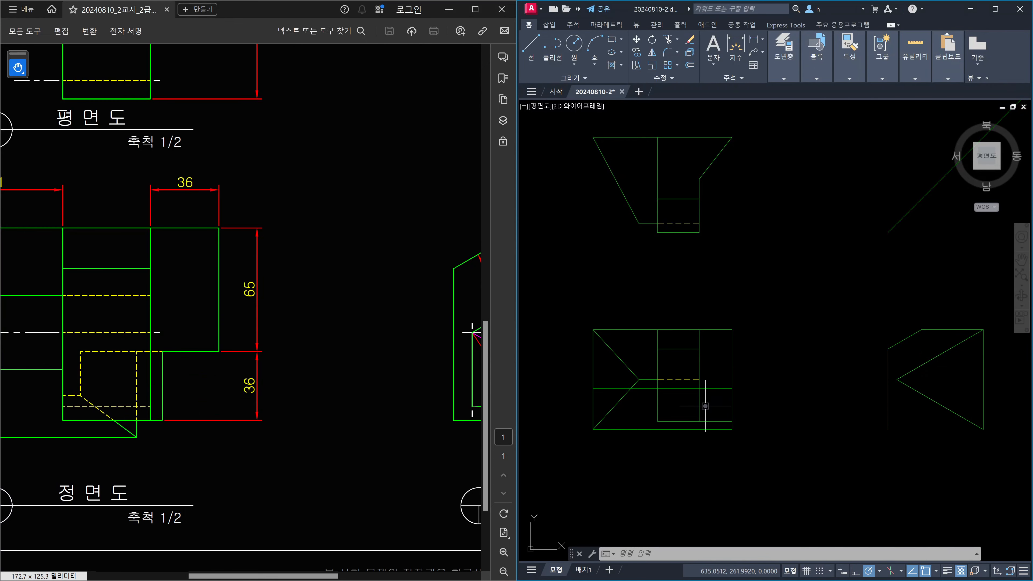
scroll(672, 404, up, 4)
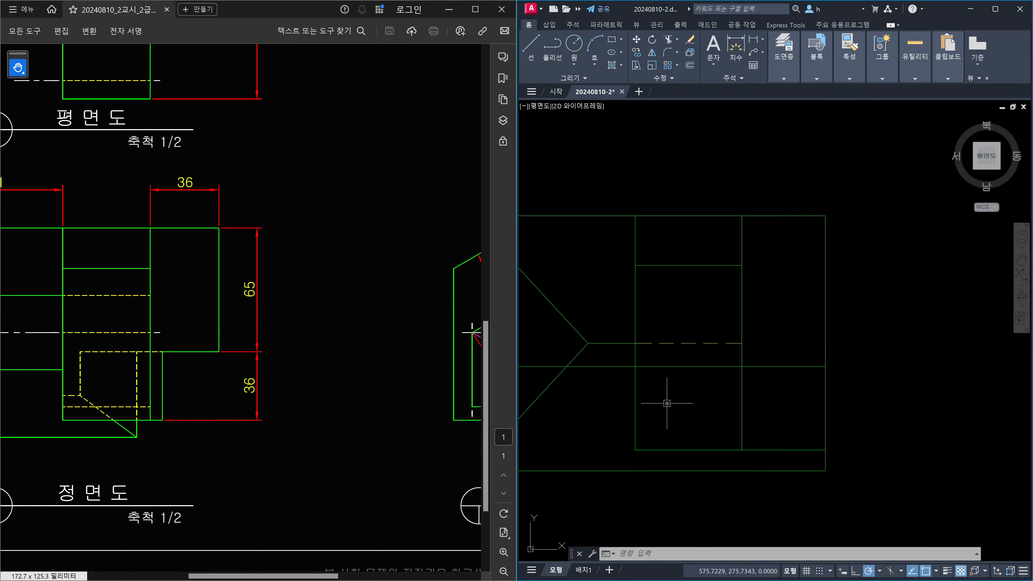
middle_drag(668, 403, 722, 415)
text(tr)
key(Return)
click(721, 418)
click(665, 413)
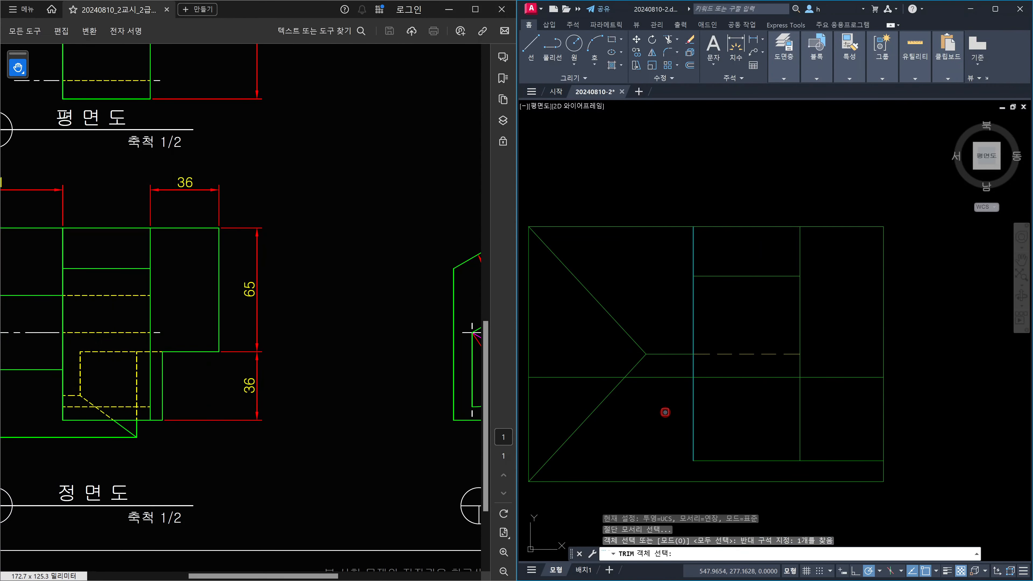
key(Escape)
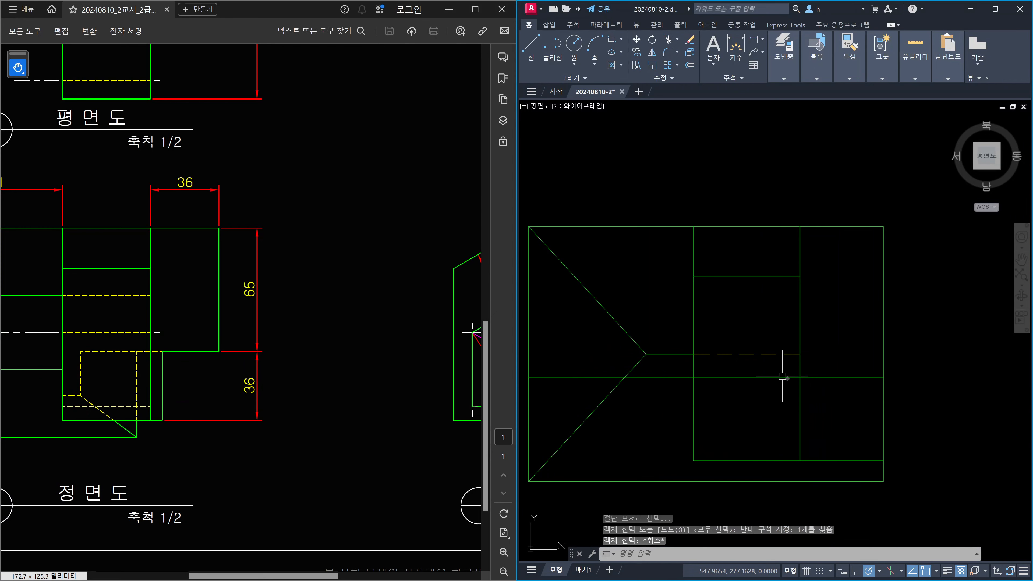
Draw a horizontal projection line from the front view's upper offset line to the right edge of the right side view
scroll(783, 373, down, 4)
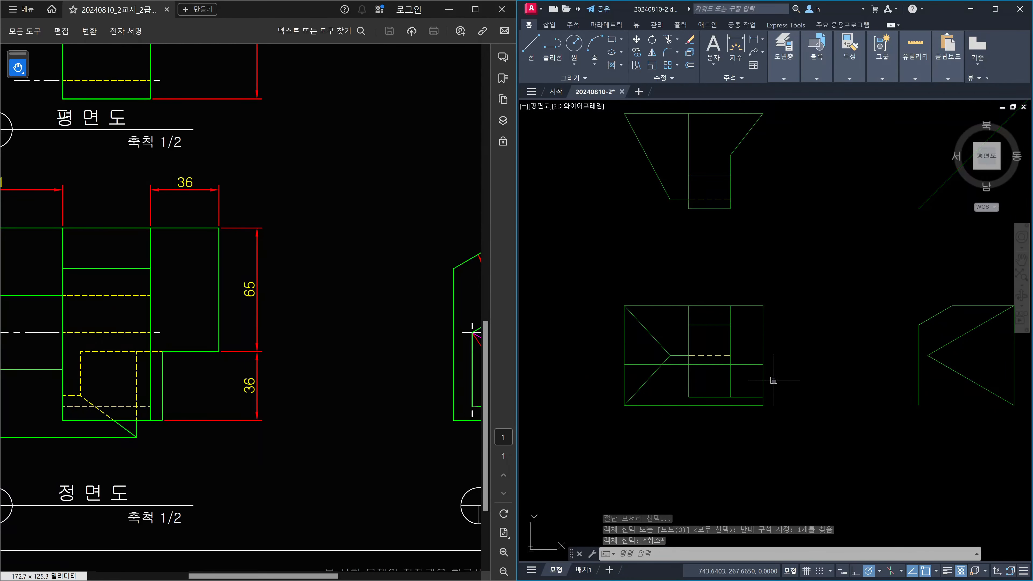
middle_drag(795, 393, 719, 380)
key(Escape)
text(x)
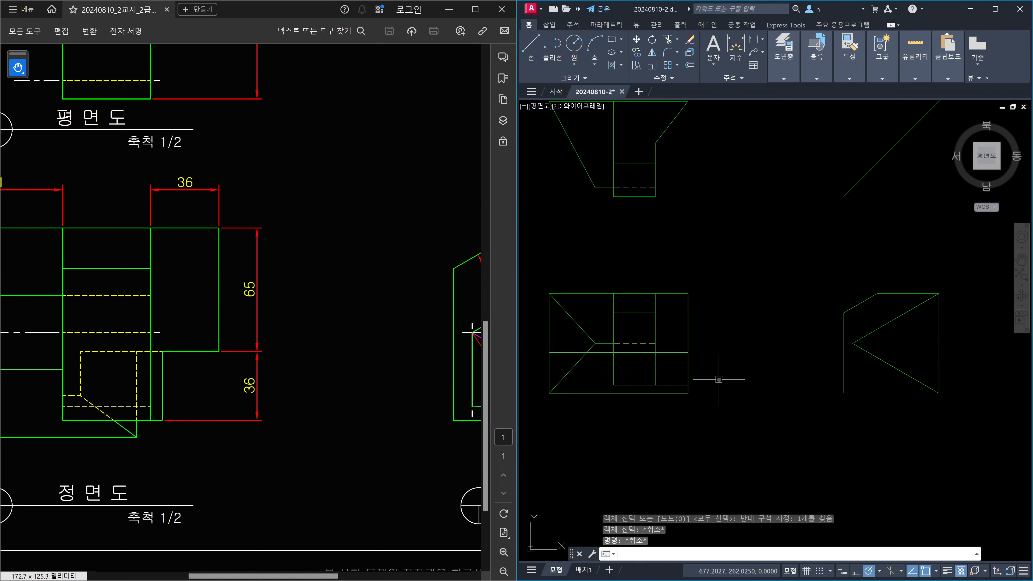
key(Escape)
key(Escape)
text(l)
key(Return)
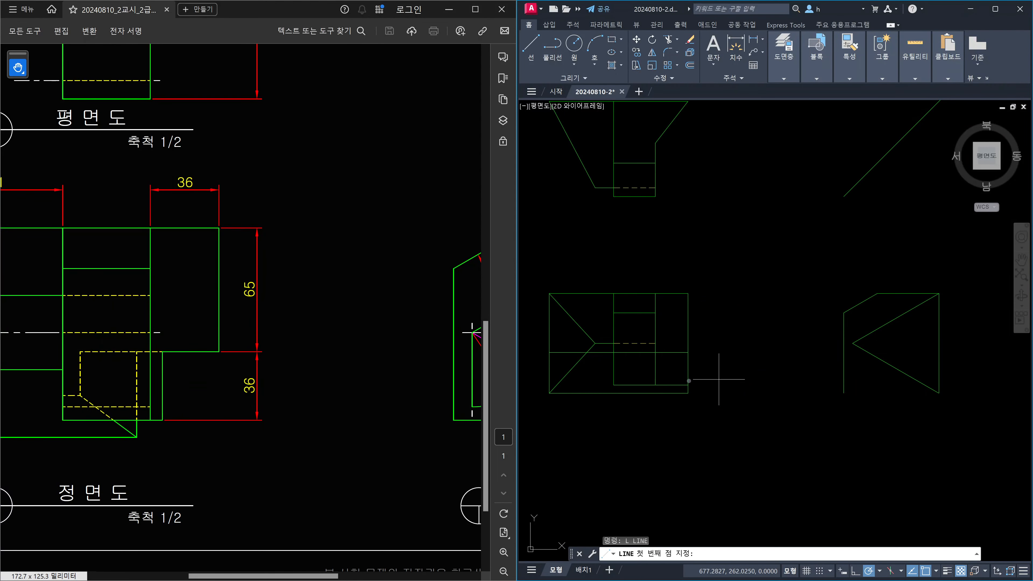
click(676, 355)
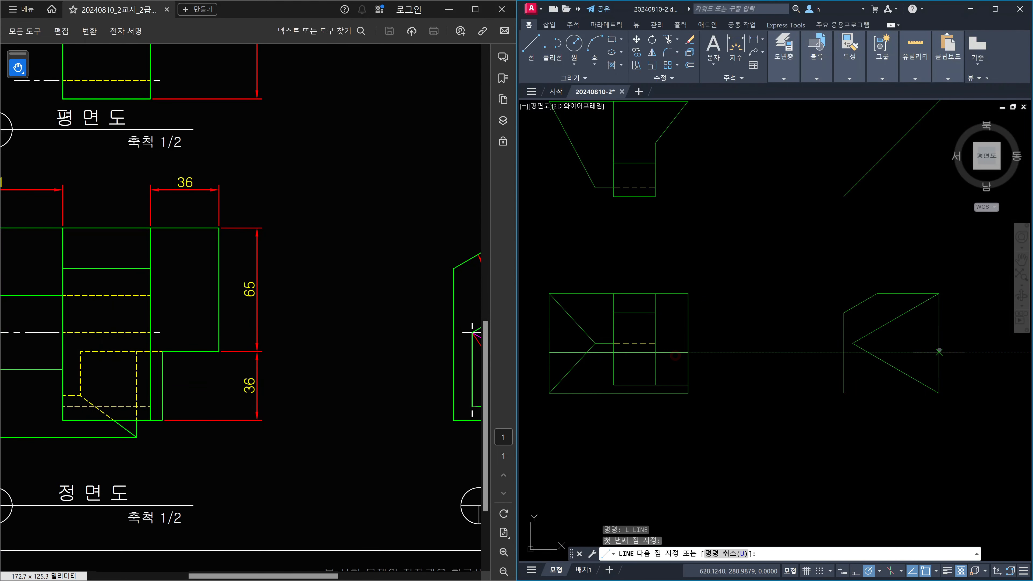
click(939, 351)
key(space)
Project the front view's lower offset line horizontally to the right edge of the right side view
key(space)
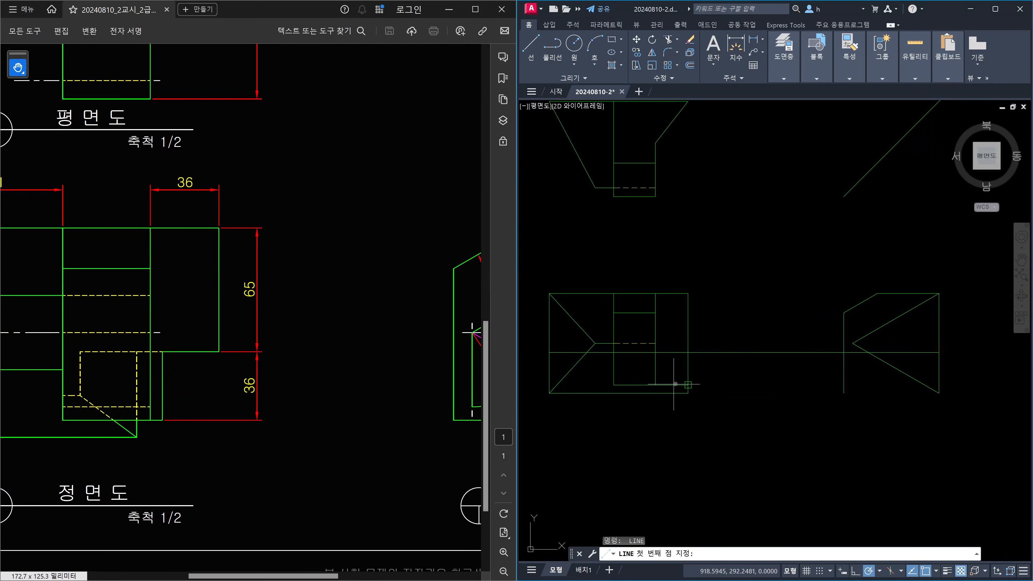
click(675, 383)
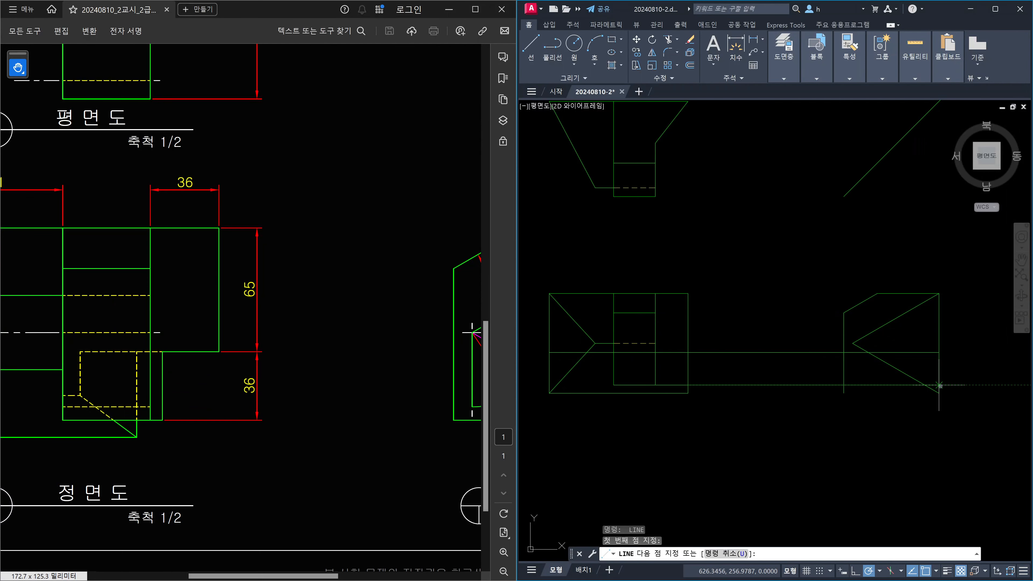
click(941, 385)
key(Escape)
Trim the lower projection line and the right side view's left vertical edge against each other into a bottom-left corner
scroll(859, 376, up, 2)
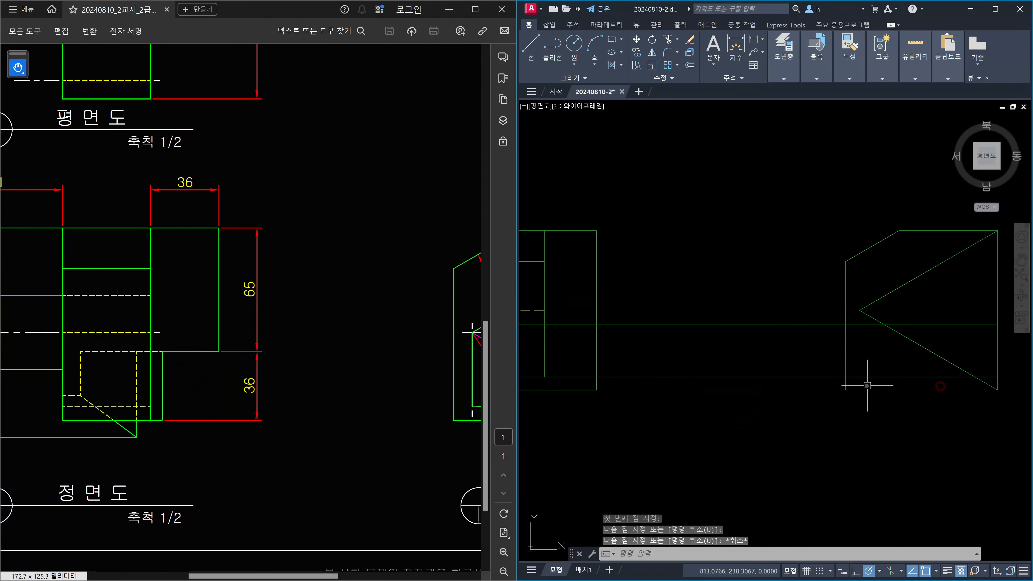
key(Escape)
text(tr)
key(space)
scroll(853, 401, up, 2)
click(854, 401)
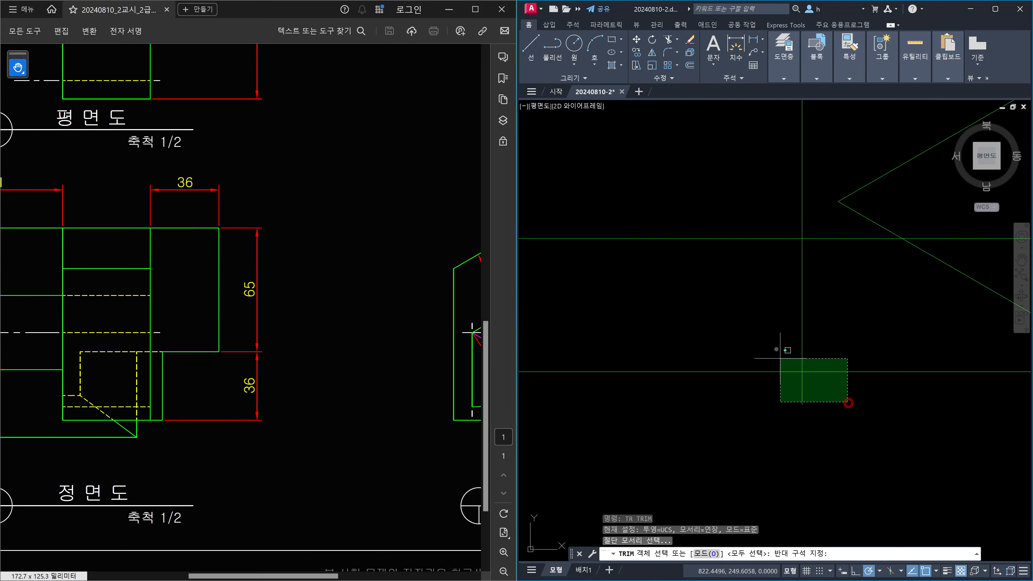
click(777, 356)
key(space)
click(823, 408)
click(768, 393)
click(769, 399)
click(759, 347)
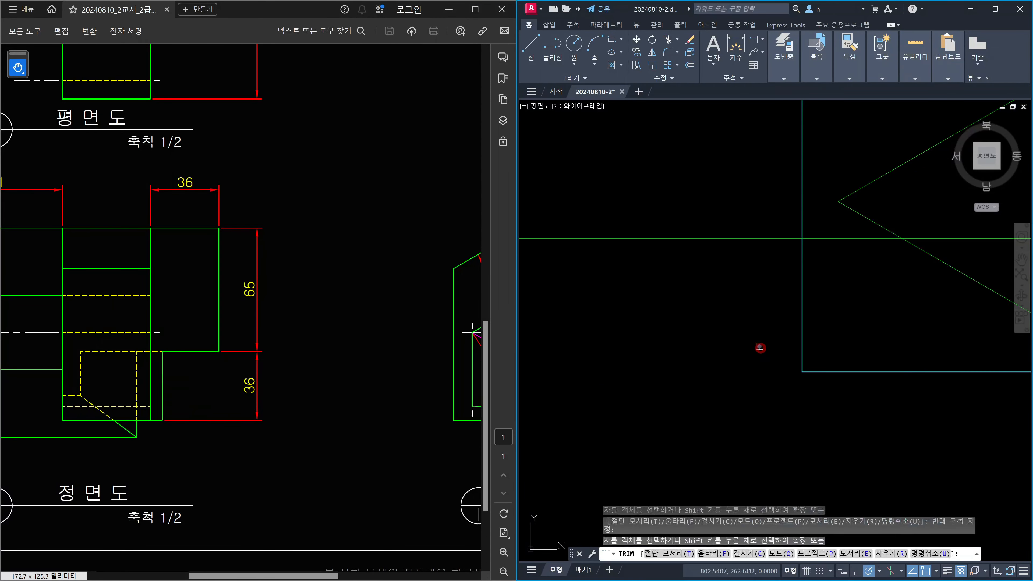
click(760, 346)
key(Escape)
Check the right side view in the reference PDF and offset its right vertical edge inward by 38 in AutoCAD
scroll(759, 346, down, 1)
scroll(808, 372, down, 1)
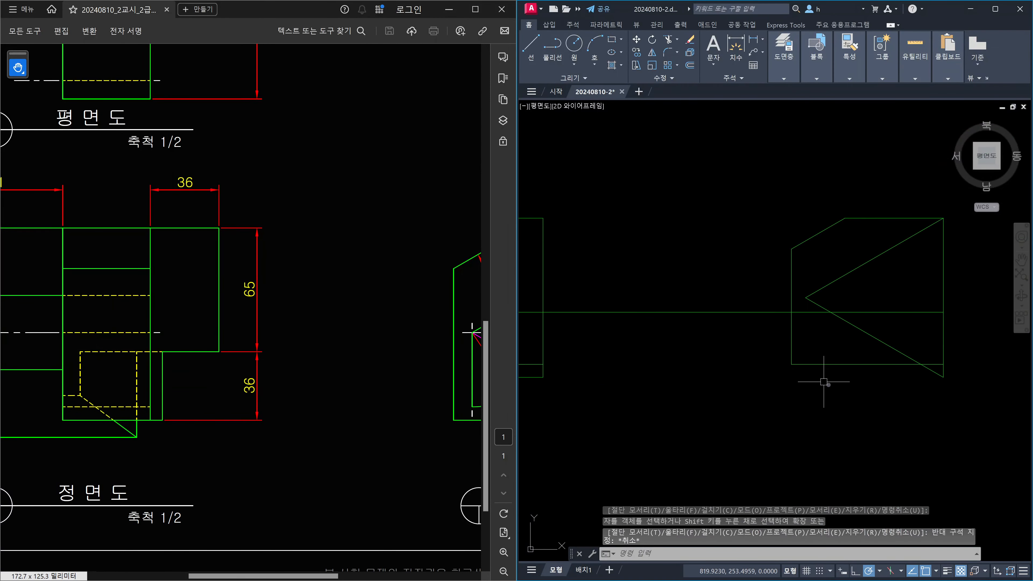
scroll(854, 397, down, 1)
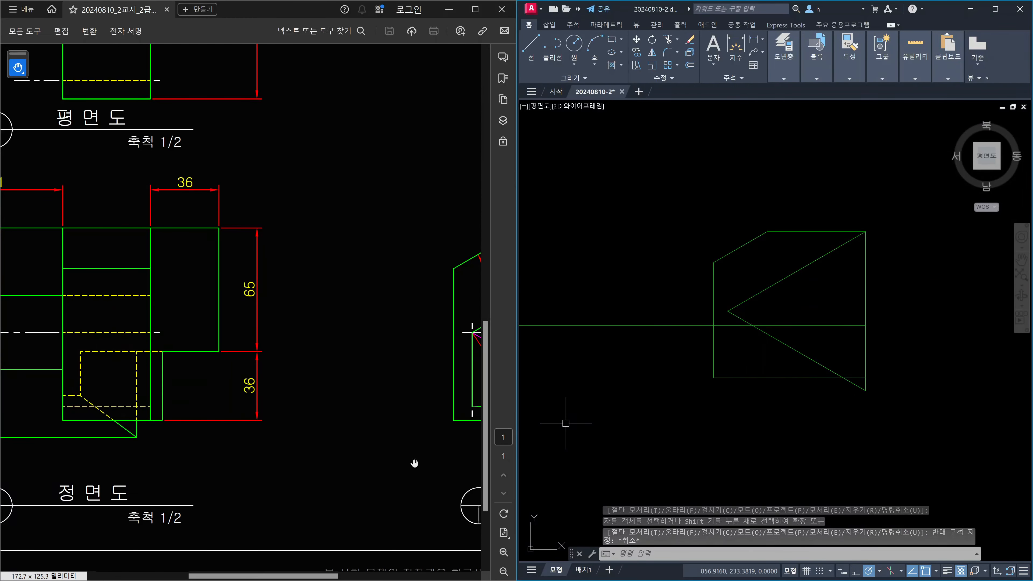
drag(437, 458, 103, 445)
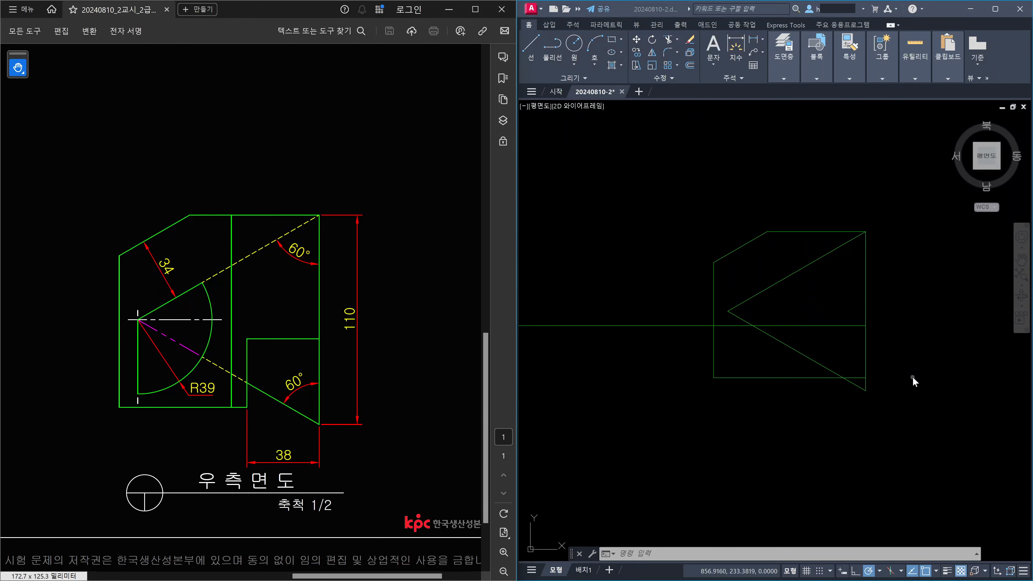
click(887, 385)
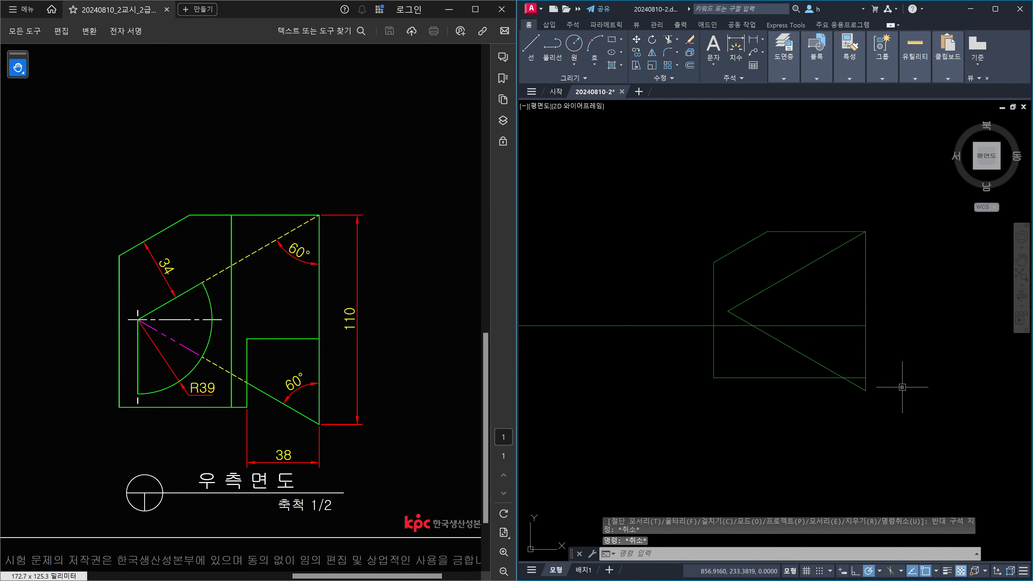
text(o)
key(Return)
text(38)
key(Return)
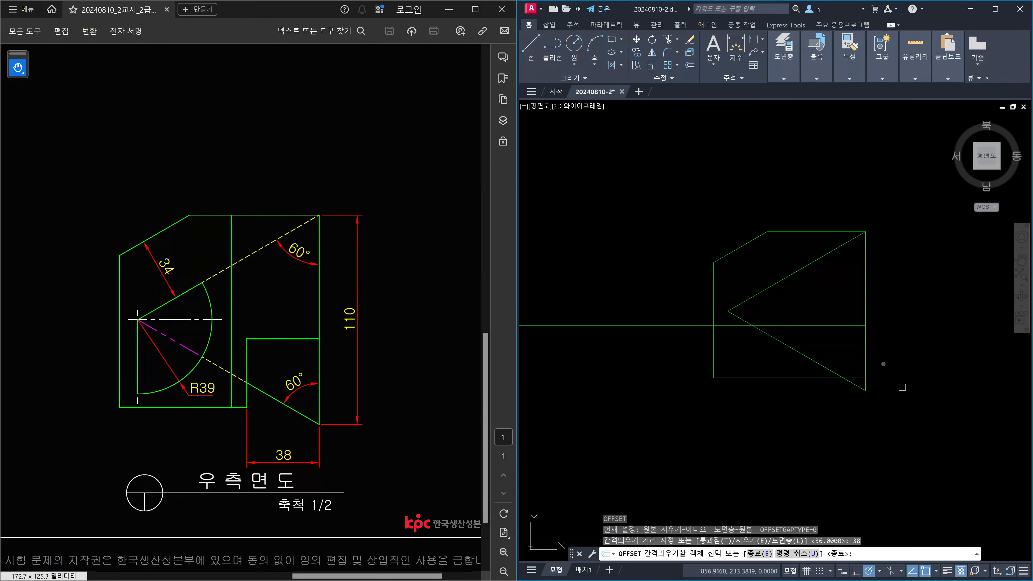
click(862, 355)
click(835, 352)
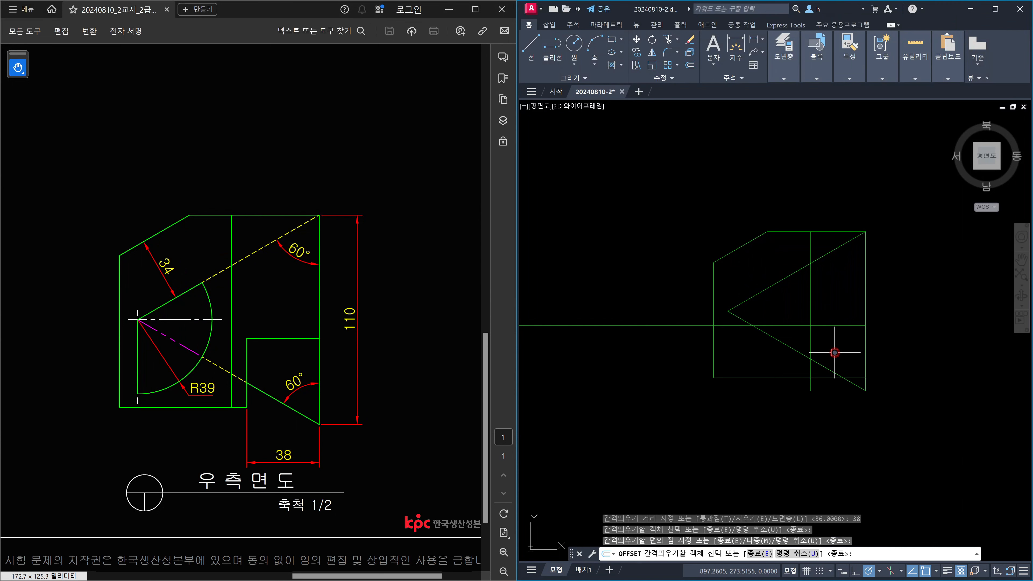
Trim the 38-offset vertical line and the right side view's bottom edge against each other into a bottom-right corner
key(Escape)
scroll(816, 396, up, 2)
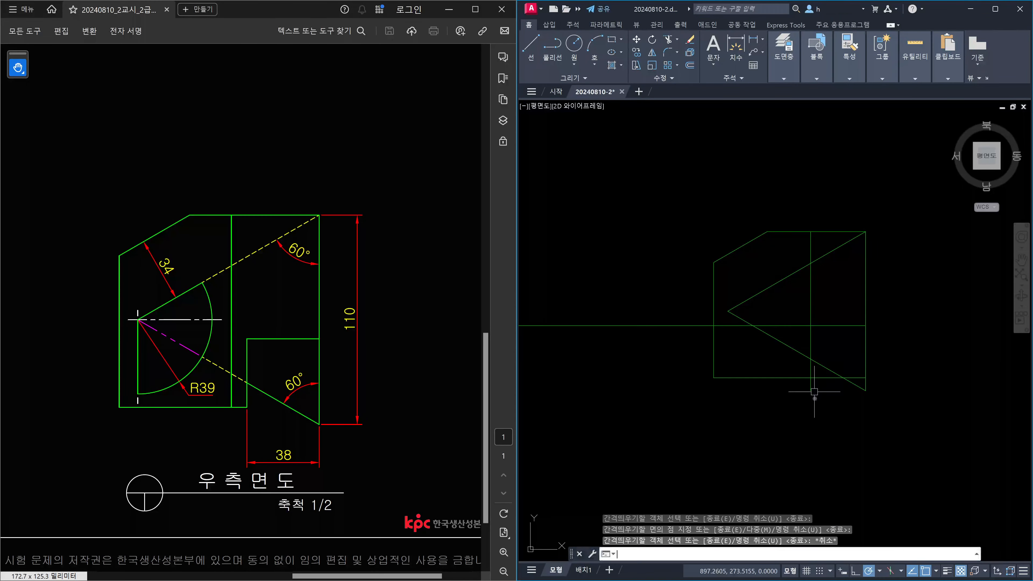
text(tr)
key(Return)
click(816, 382)
click(783, 334)
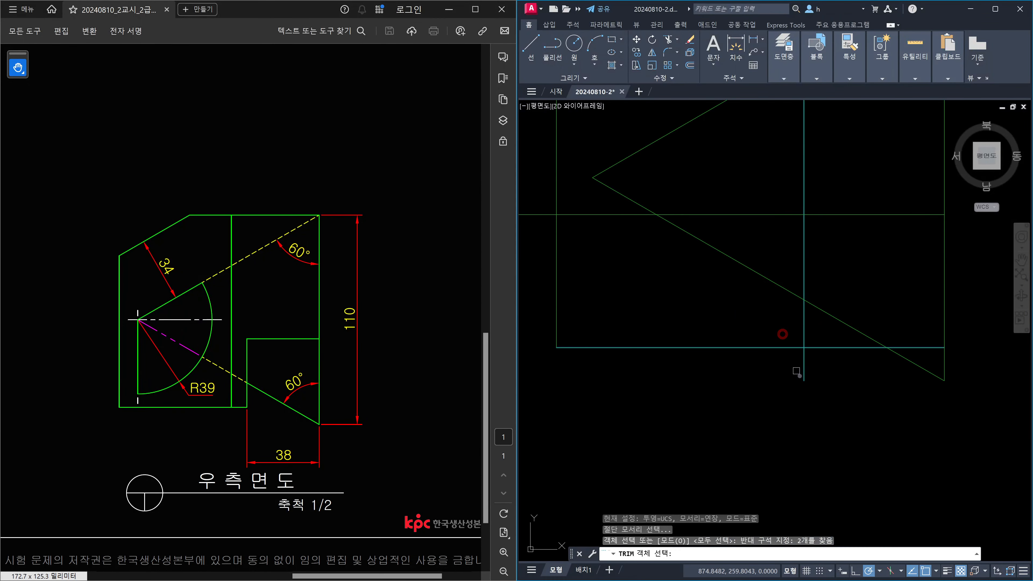
key(Return)
click(796, 371)
click(817, 348)
key(Escape)
scroll(850, 278, down, 2)
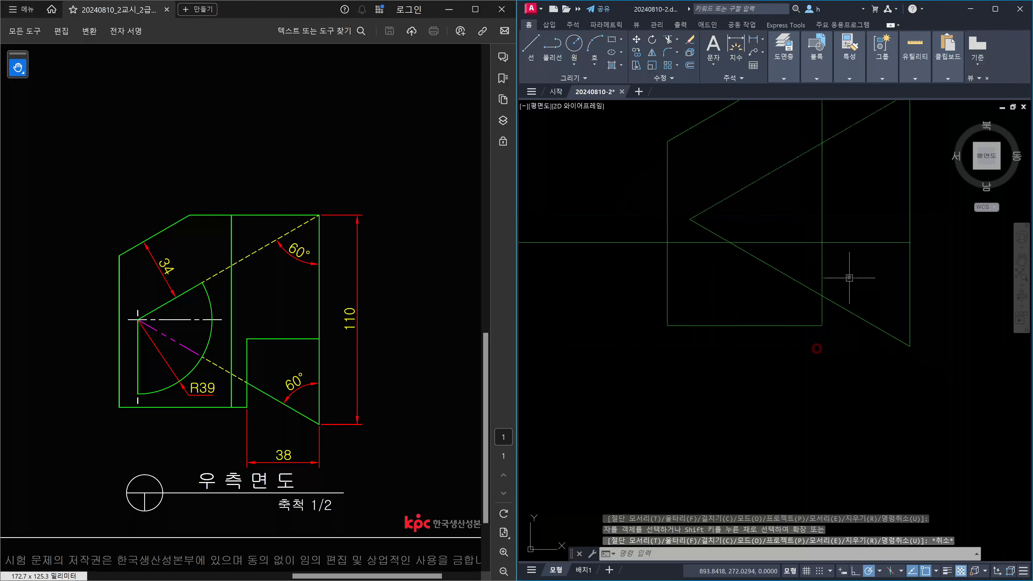
Trim the horizontal projection line and the offset vertical line against each other to form the right side view's notch corner
middle_drag(849, 275, 840, 327)
text(tr)
key(Return)
click(831, 315)
click(806, 288)
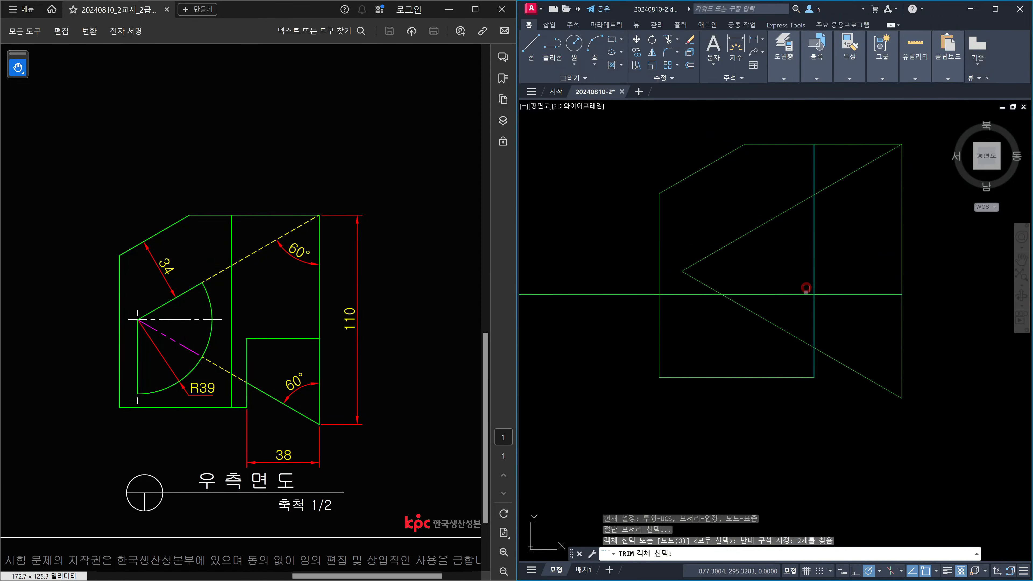
key(Return)
click(807, 294)
click(813, 283)
key(Escape)
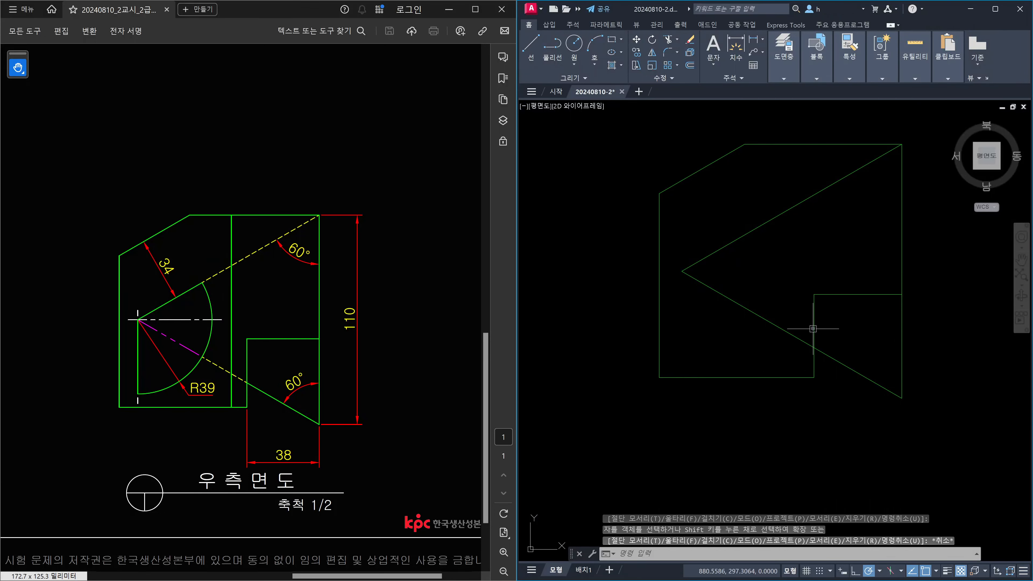
click(825, 312)
click(808, 285)
click(860, 403)
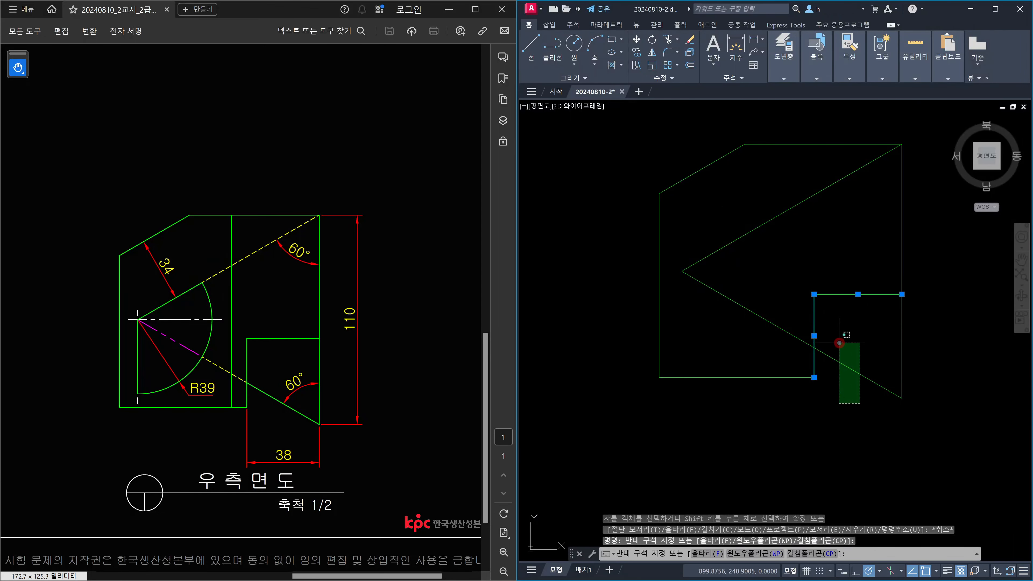
click(839, 343)
key(Escape)
key(Escape)
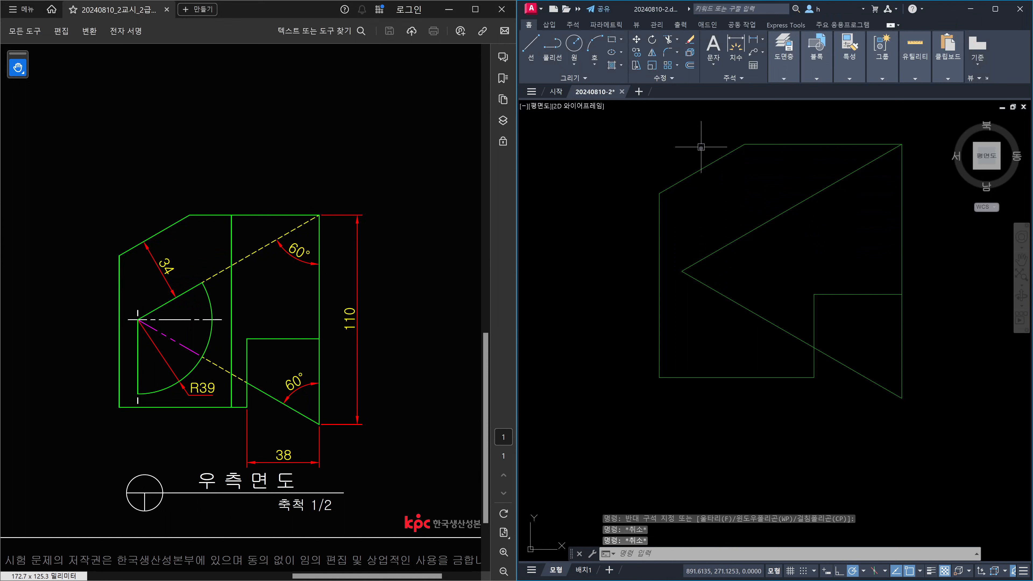
Break the right side view's lower slanted line at its intersection with the notch's vertical edge
click(664, 81)
click(664, 105)
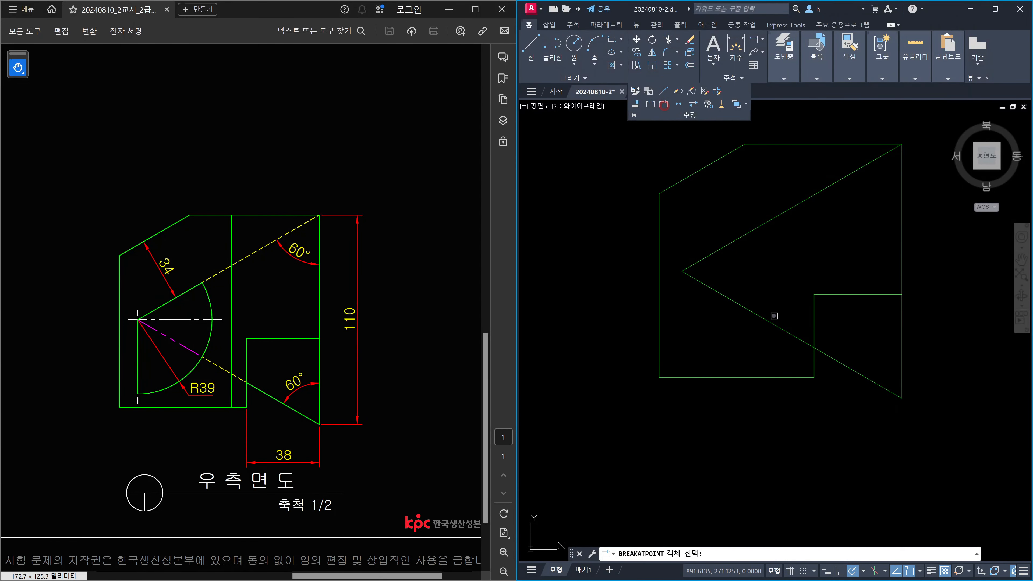
click(781, 328)
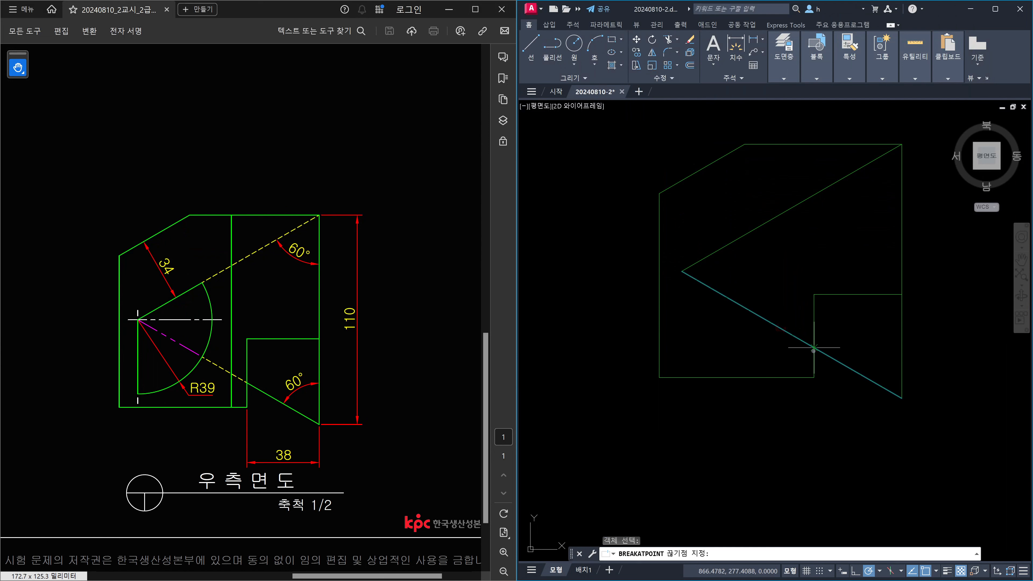
click(813, 348)
click(763, 351)
key(Escape)
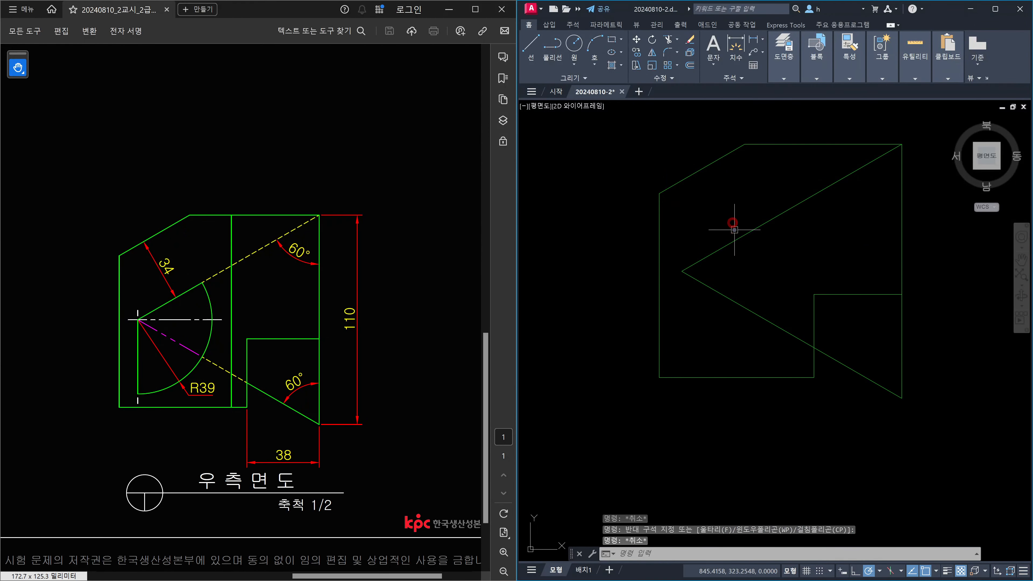
Match the front view's dashed hidden-line properties onto the upper slanted line and the inner part of the lower one in the right side view
text(ma)
key(Return)
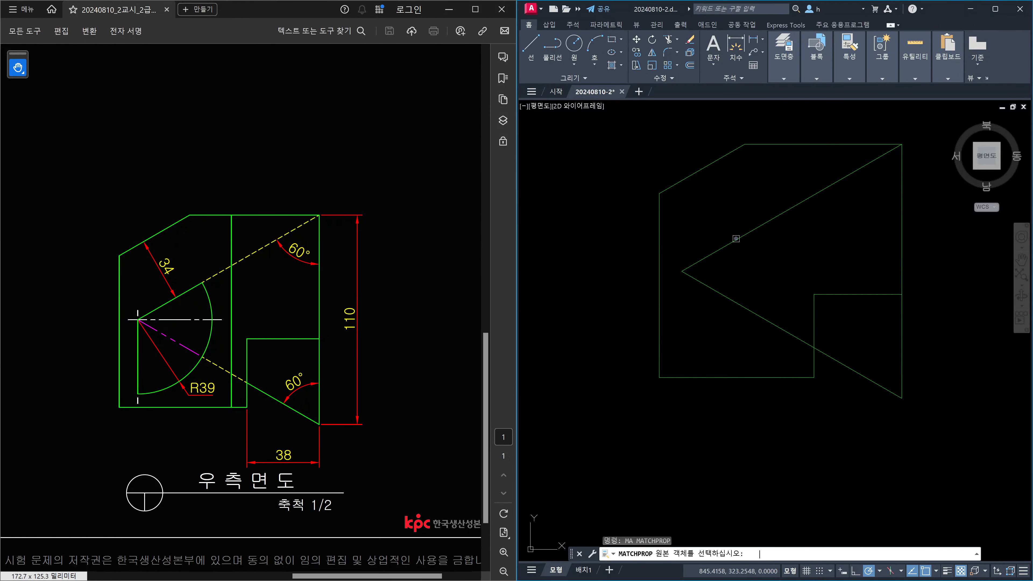
scroll(736, 239, down, 8)
scroll(657, 250, up, 4)
click(632, 251)
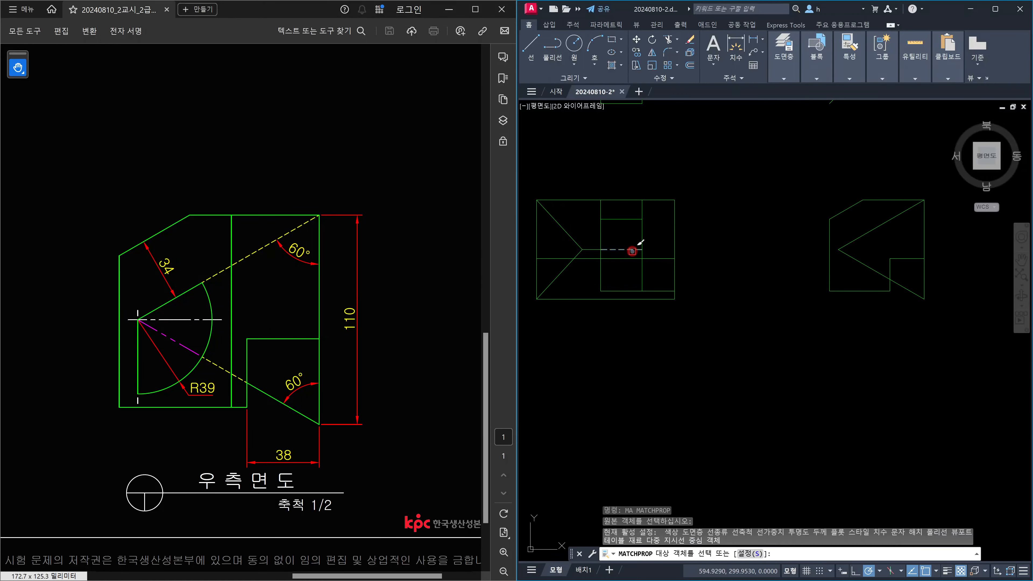
scroll(877, 284, up, 4)
click(873, 272)
click(841, 157)
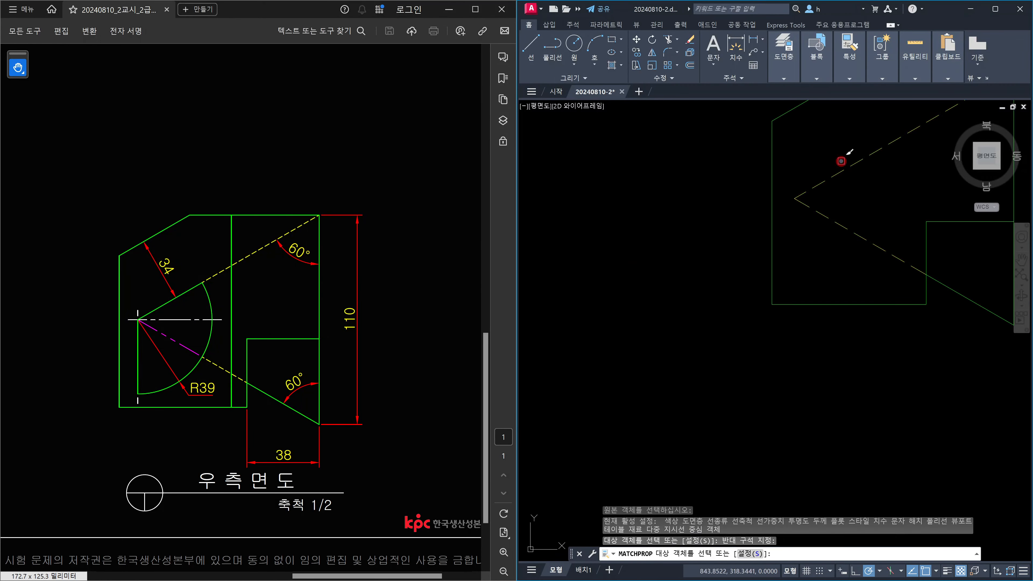
key(Escape)
middle_drag(882, 244, 807, 339)
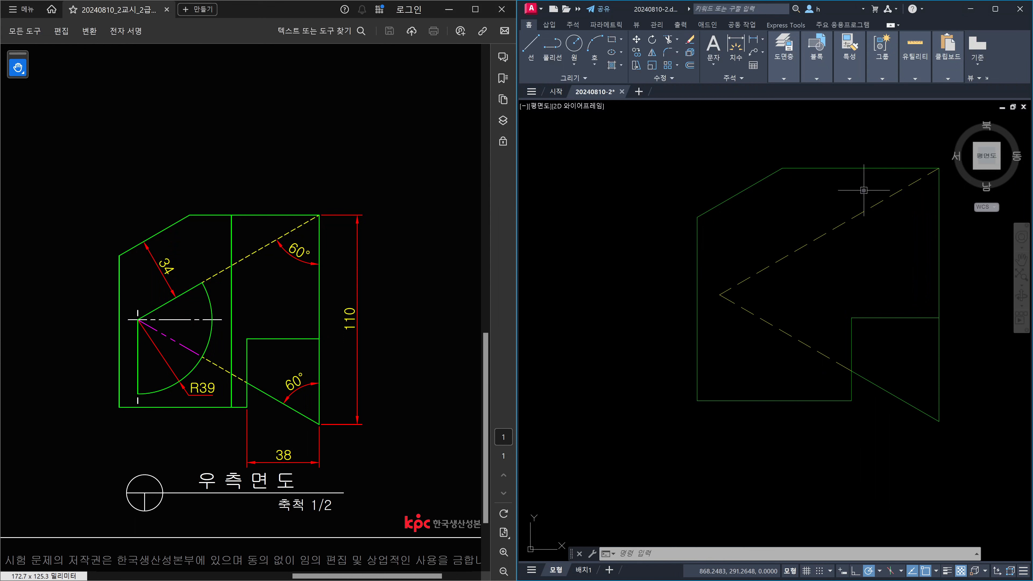
click(962, 440)
click(922, 382)
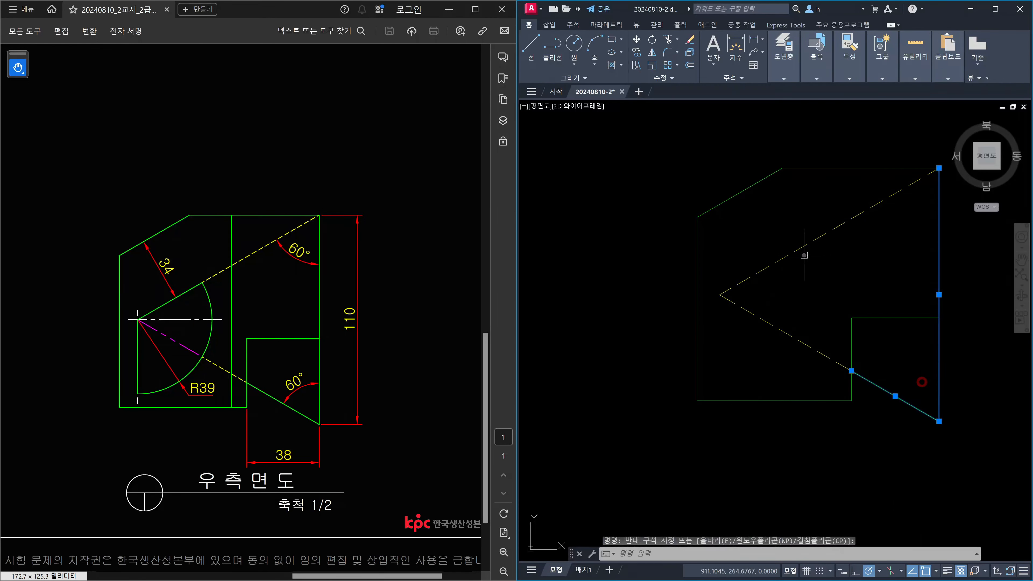
key(Escape)
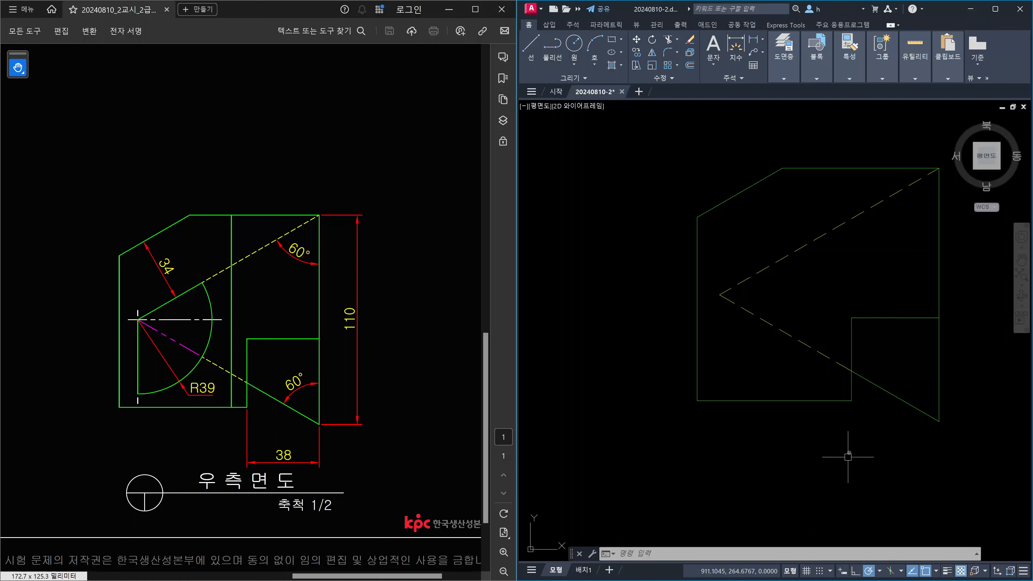
key(Escape)
key(Escape)
key(Escape)
scroll(902, 355, down, 2)
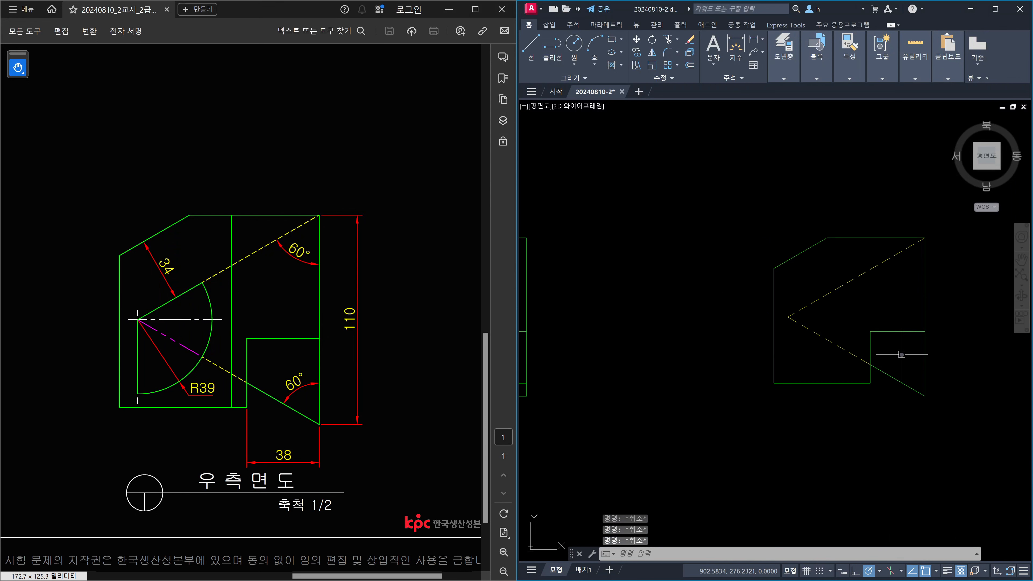
middle_drag(893, 337, 918, 354)
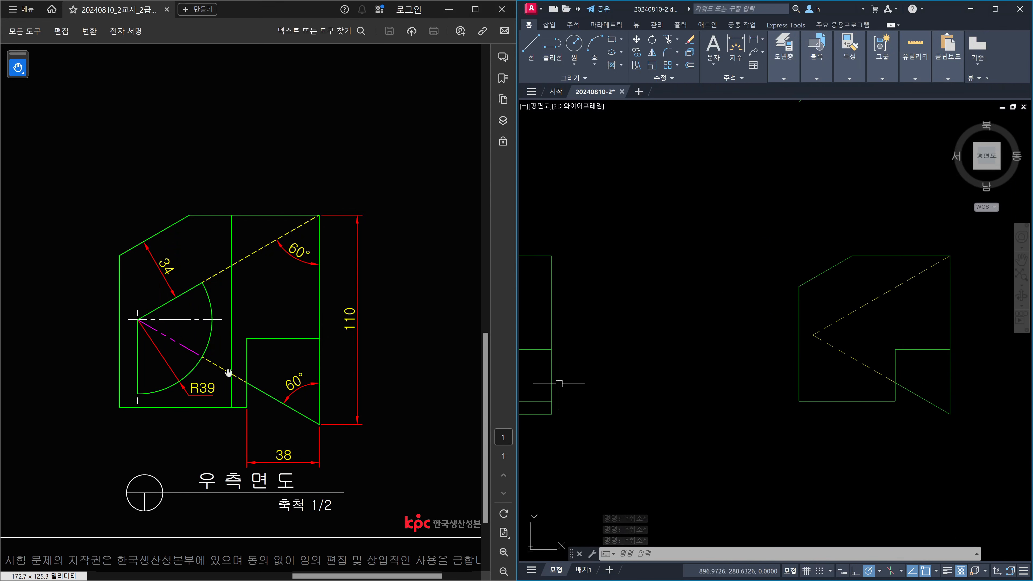
Project the plan view's inner corner, where the slanted edge meets the vertical edge, via the 45° line down through the right side view
scroll(844, 242, down, 2)
middle_drag(798, 207, 800, 330)
scroll(665, 232, up, 4)
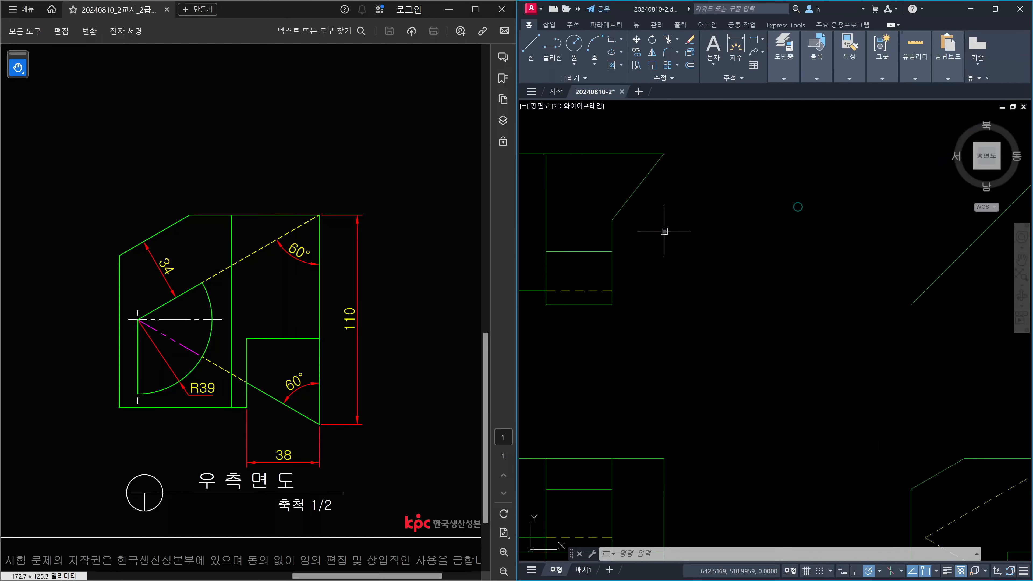
middle_drag(636, 207, 693, 264)
click(685, 239)
click(662, 210)
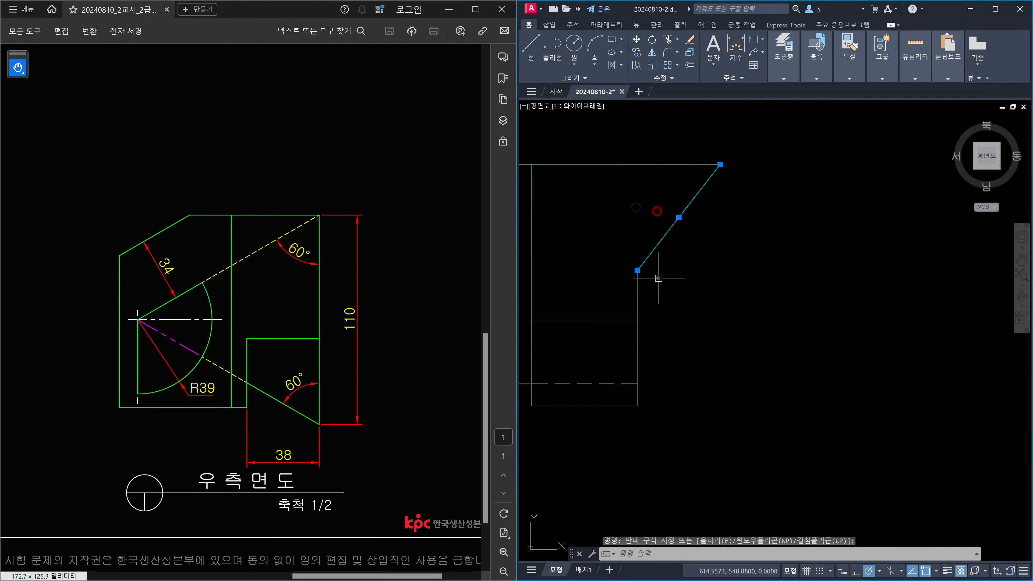
click(618, 281)
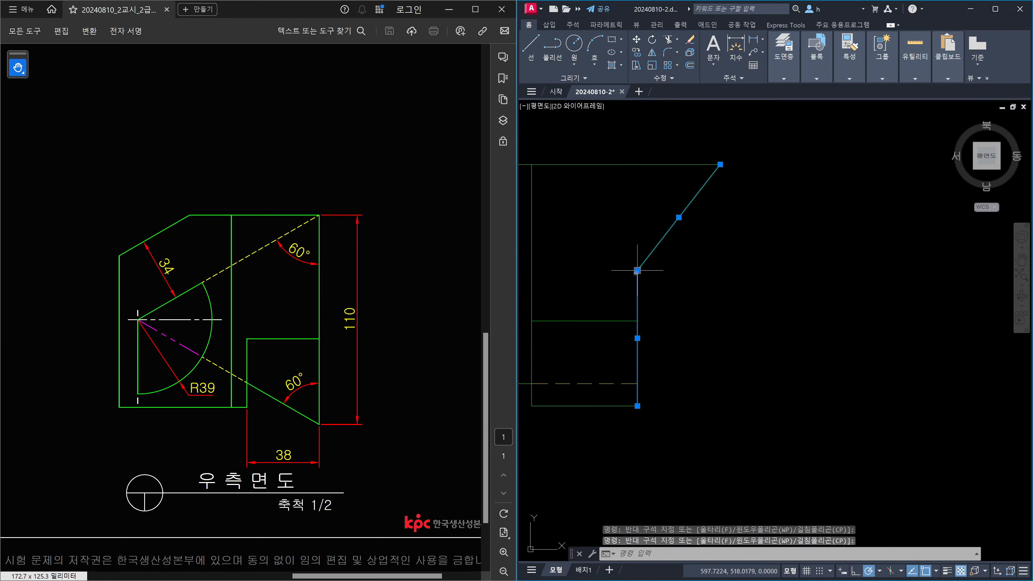
key(Escape)
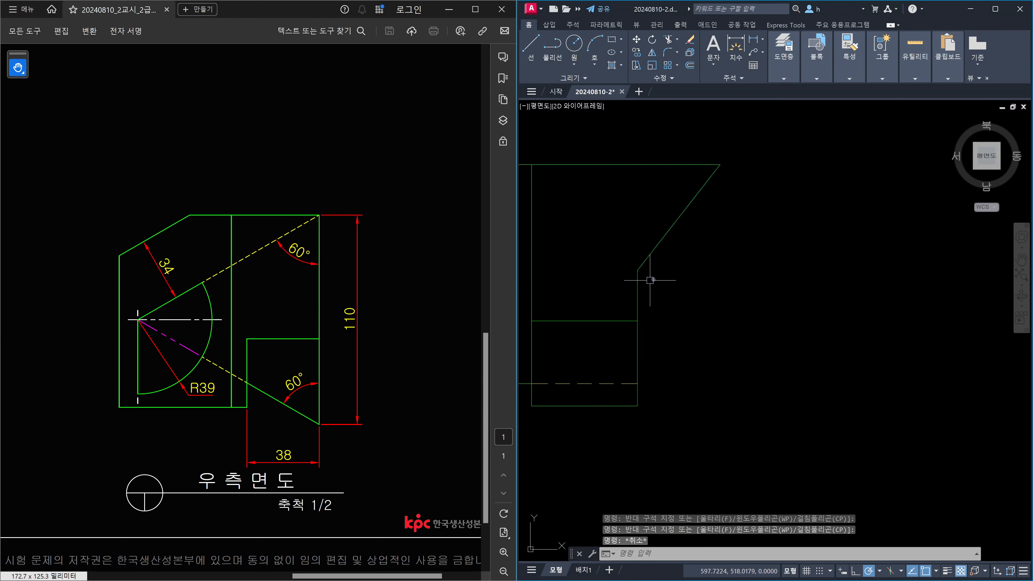
text(l)
key(Return)
click(640, 271)
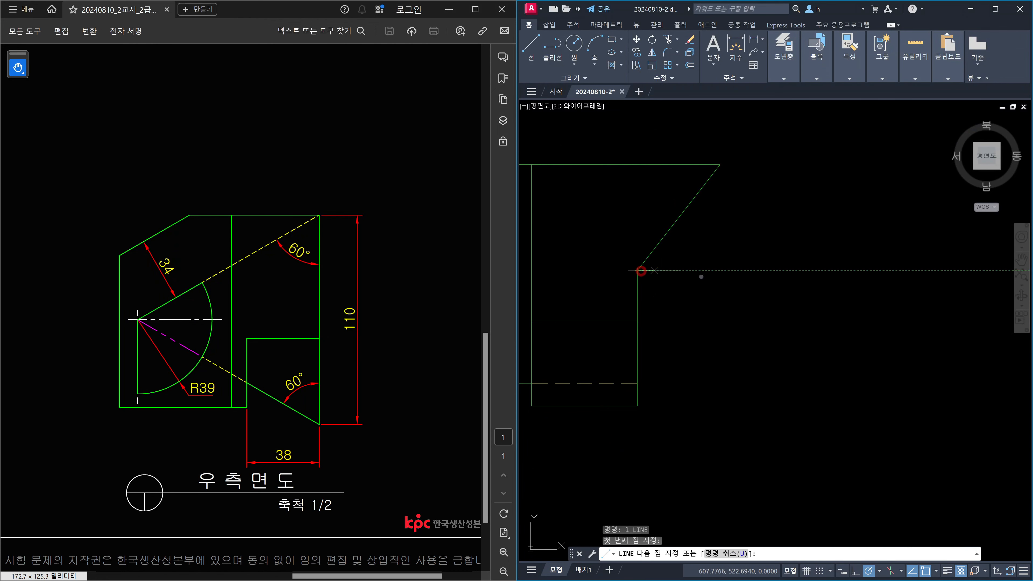
scroll(712, 279, down, 4)
middle_drag(801, 280, 683, 261)
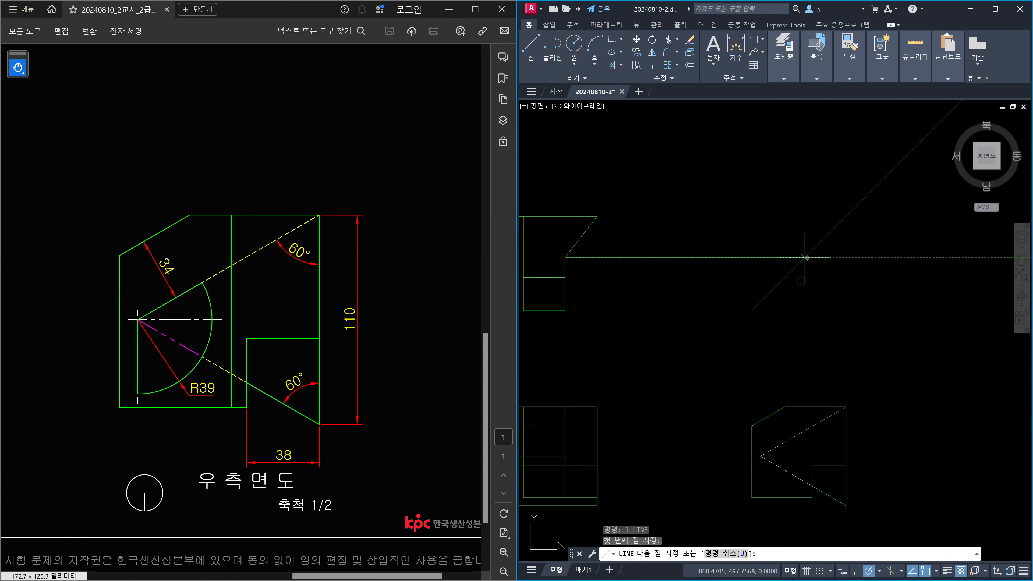
click(809, 258)
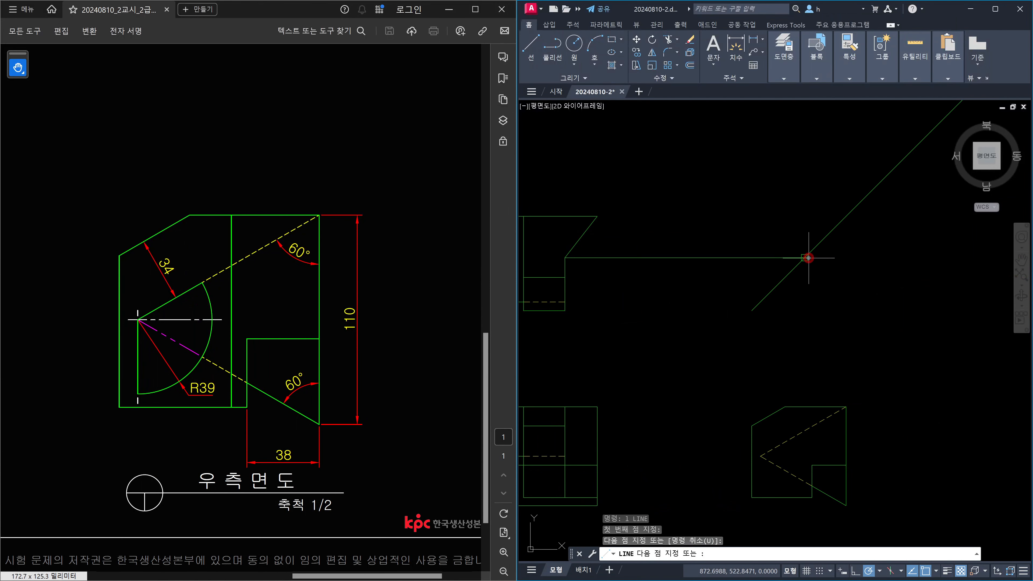
click(804, 406)
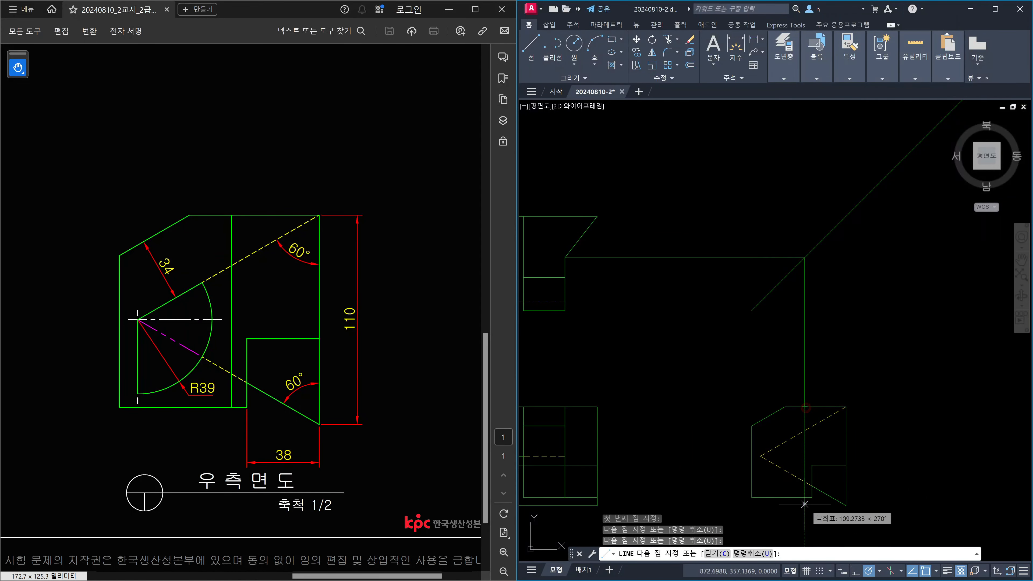
key(Escape)
Delete the horizontal and vertical projection segments lying outside the right side view
click(805, 369)
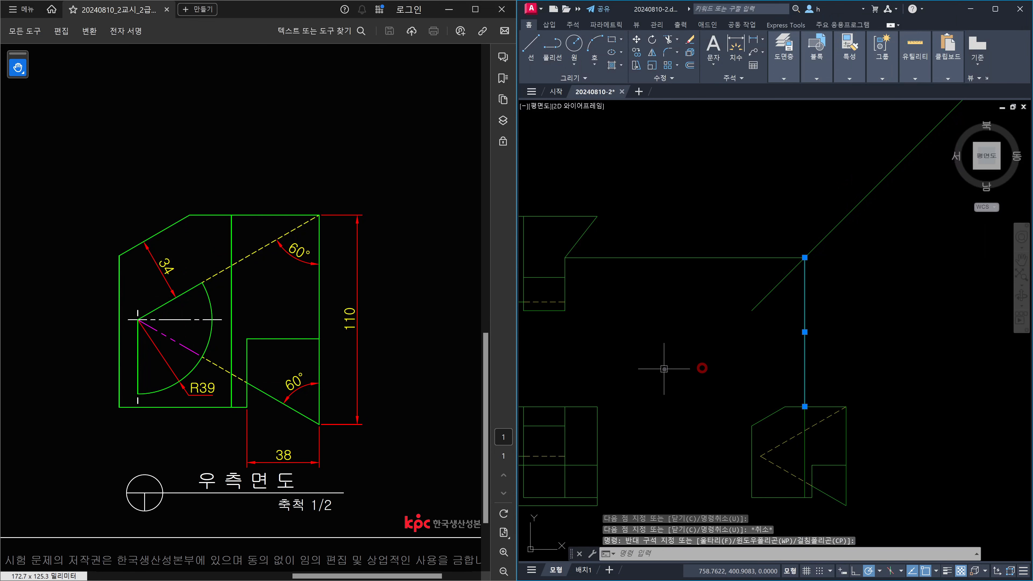
click(672, 349)
click(634, 201)
key(Delete)
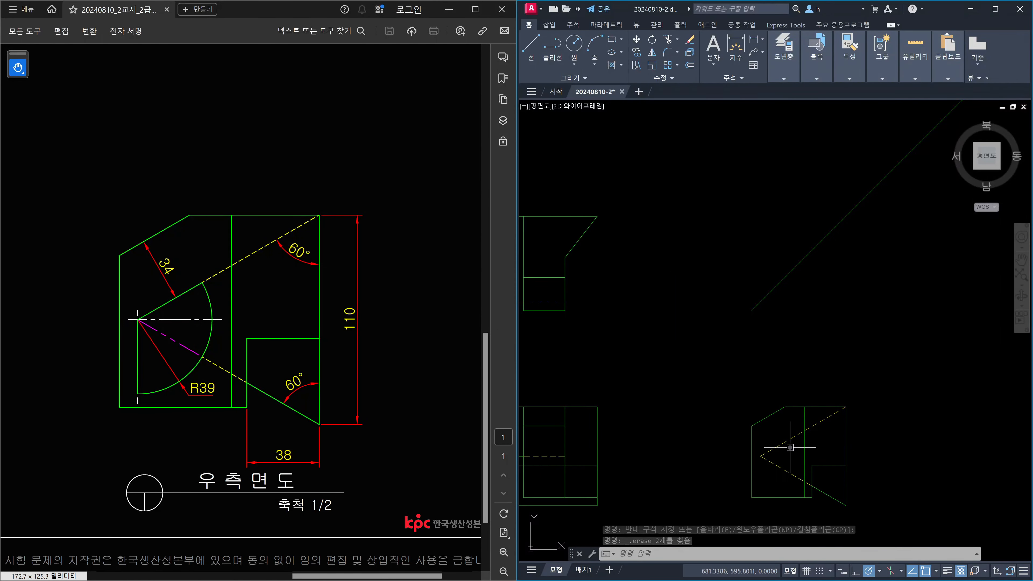
mouse_move(812, 462)
middle_down()
mouse_move(851, 469)
mouse_move(849, 447)
middle_up()
key(Escape)
scroll(853, 489, up, 4)
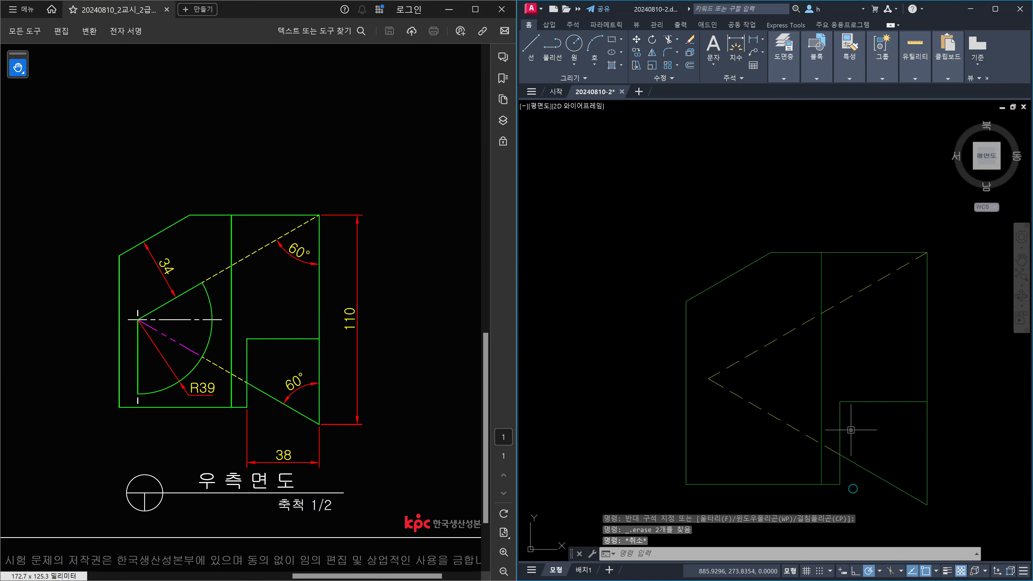
click(849, 430)
click(835, 420)
click(882, 427)
click(864, 382)
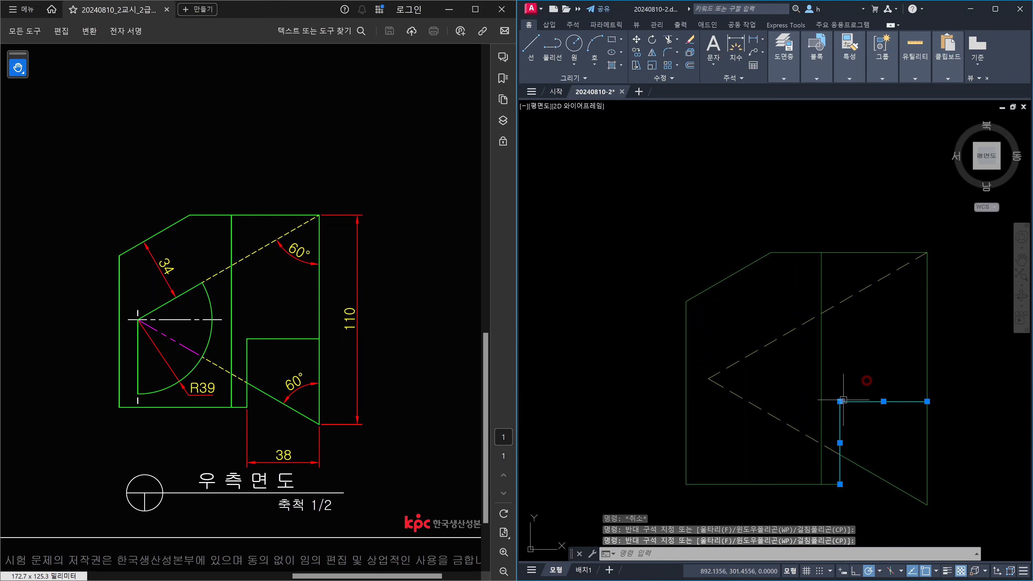
key(Escape)
click(799, 494)
click(794, 476)
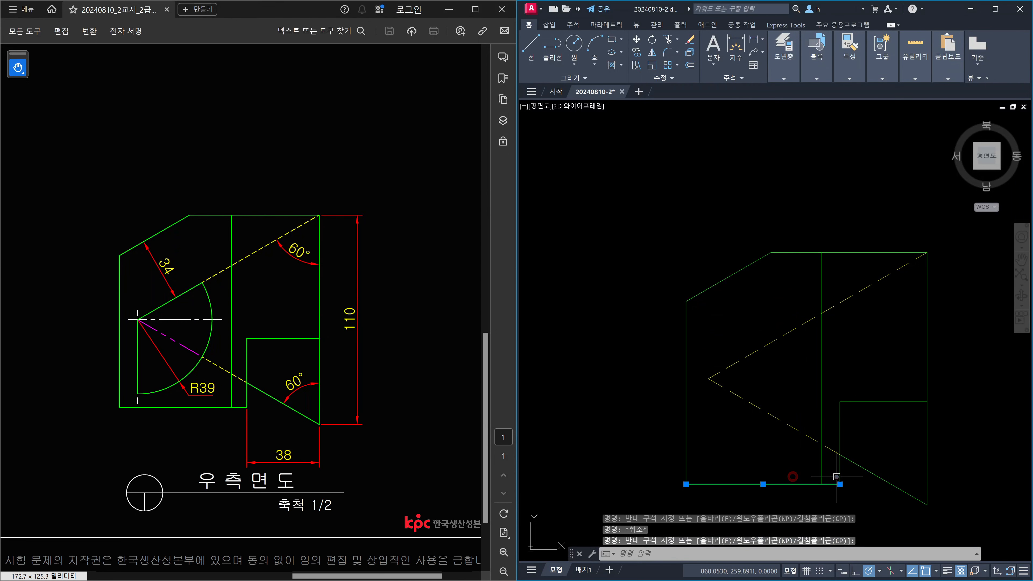
click(839, 477)
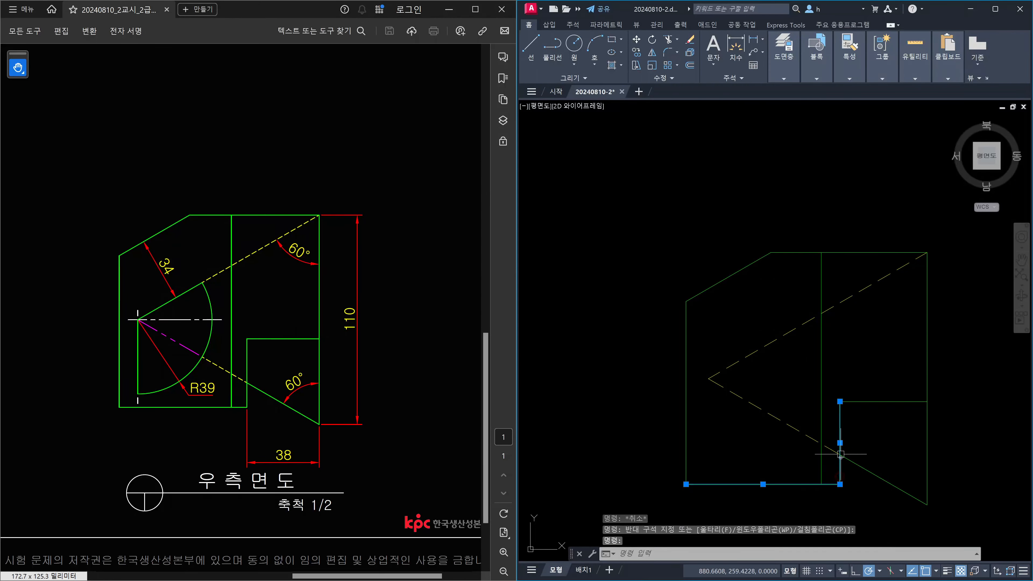
key(Escape)
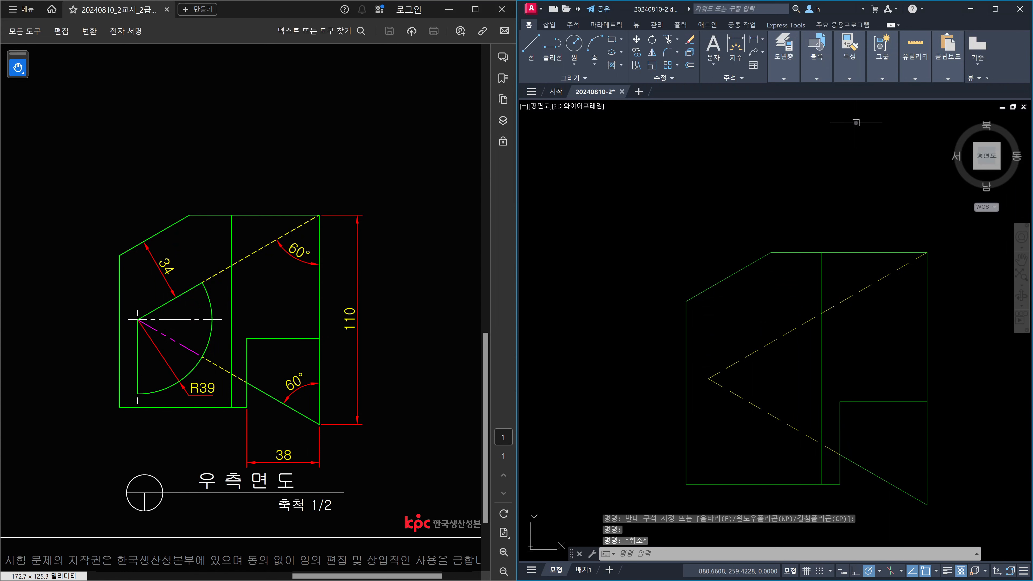
Project the notch's upper inner corner from the right side view via the 45° line across the plan view to its inner vertical edge
text(l)
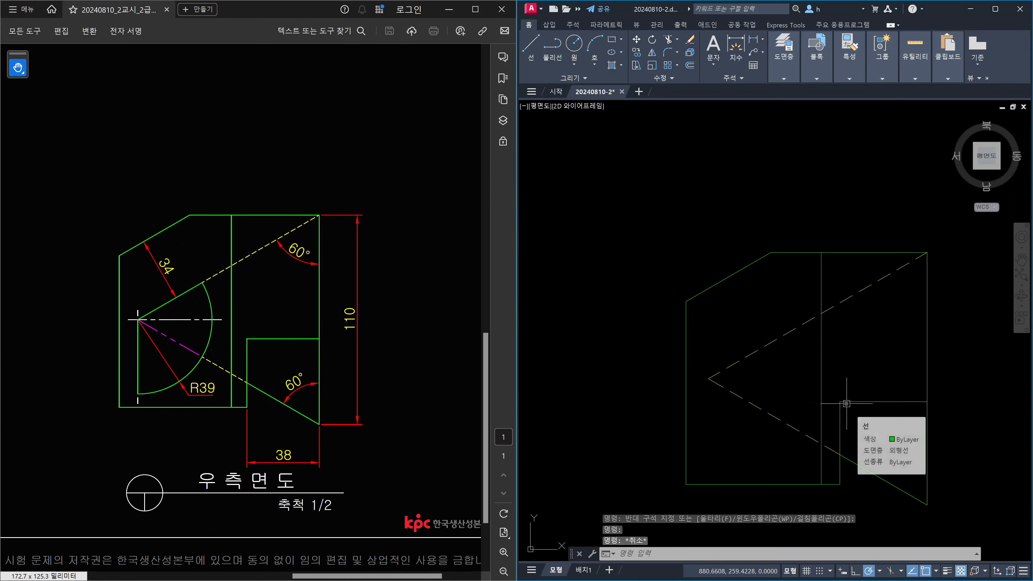
key(Return)
click(847, 403)
scroll(840, 291, down, 2)
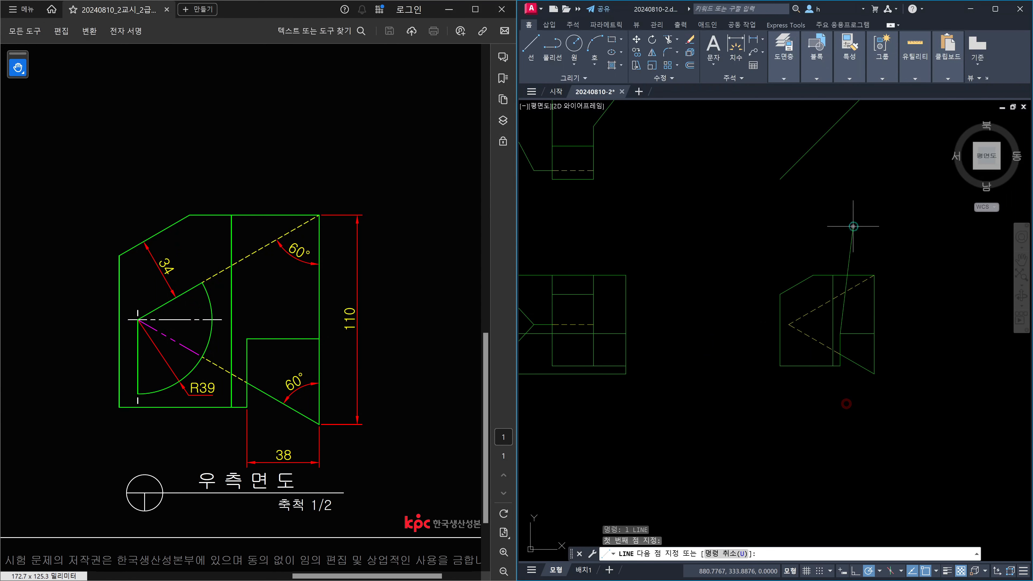
middle_drag(853, 226, 833, 390)
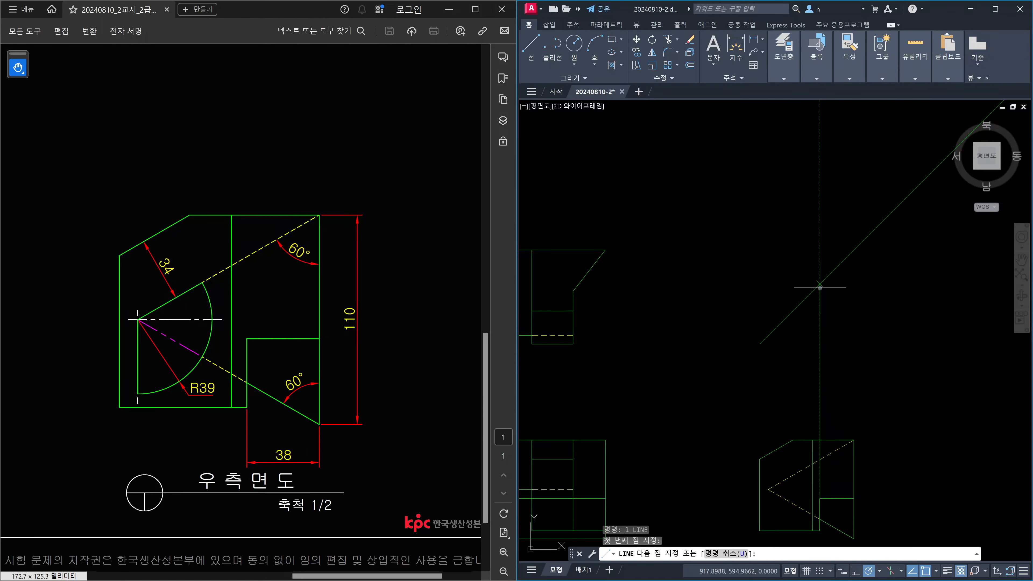
click(821, 284)
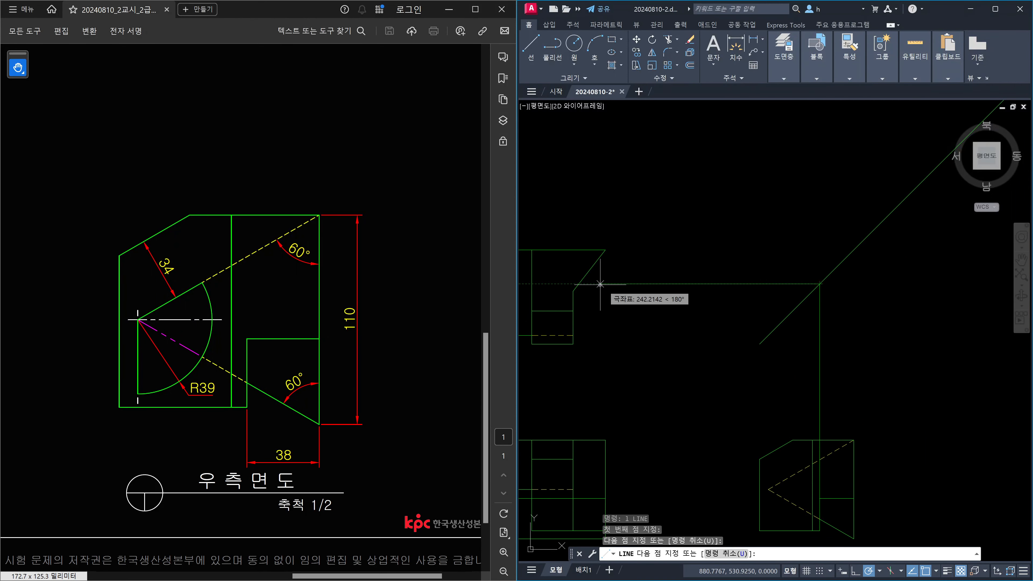
click(579, 283)
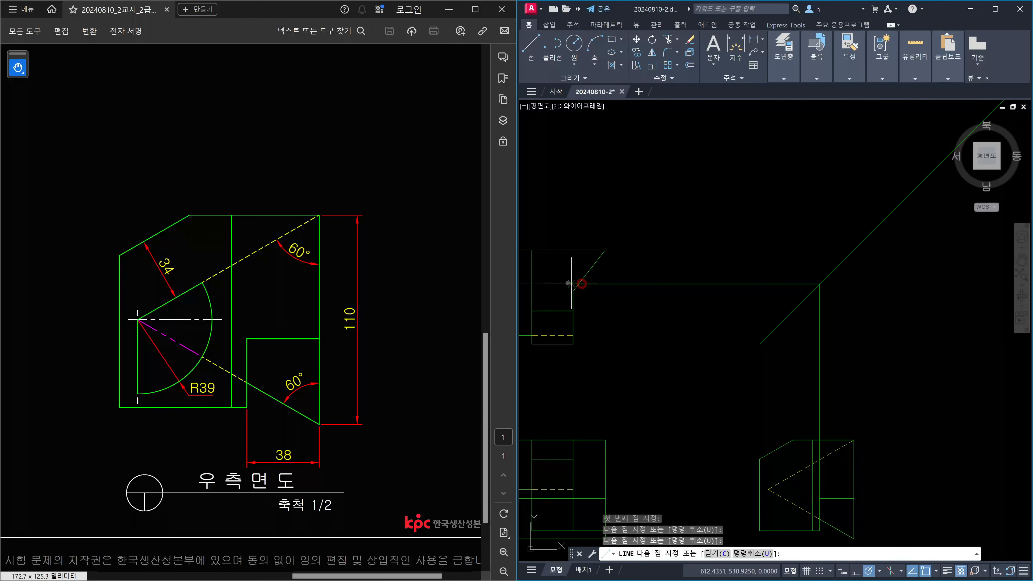
click(532, 283)
key(Escape)
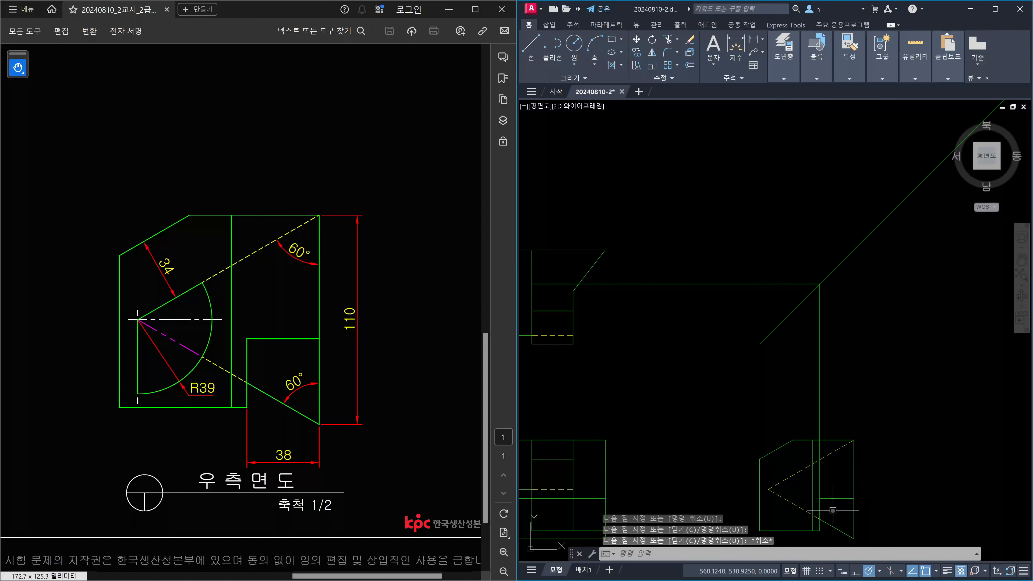
key(Escape)
Match the plan view's dashed hidden-line properties onto the new horizontal line inside the plan view
text(ma)
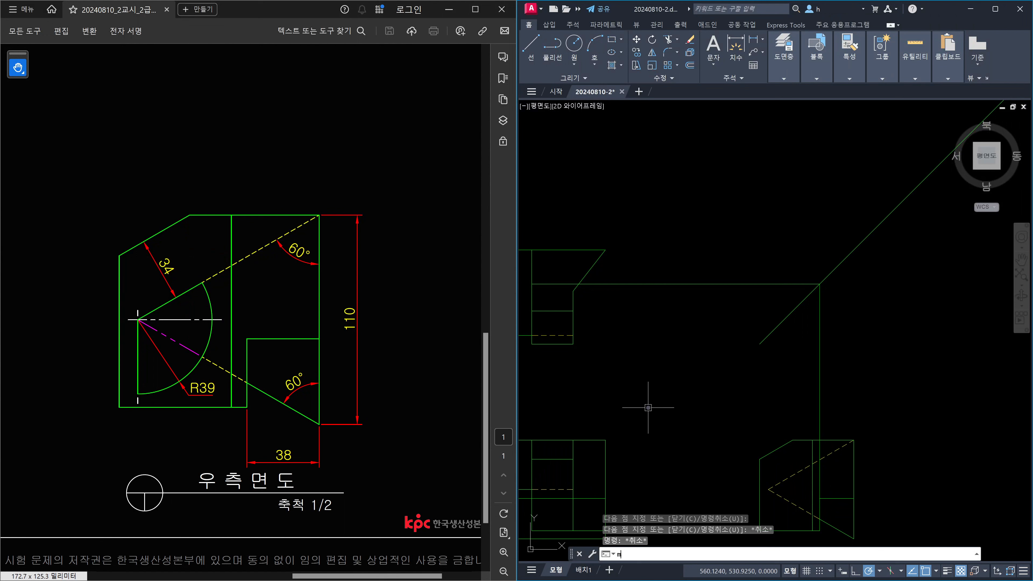
key(Return)
click(561, 334)
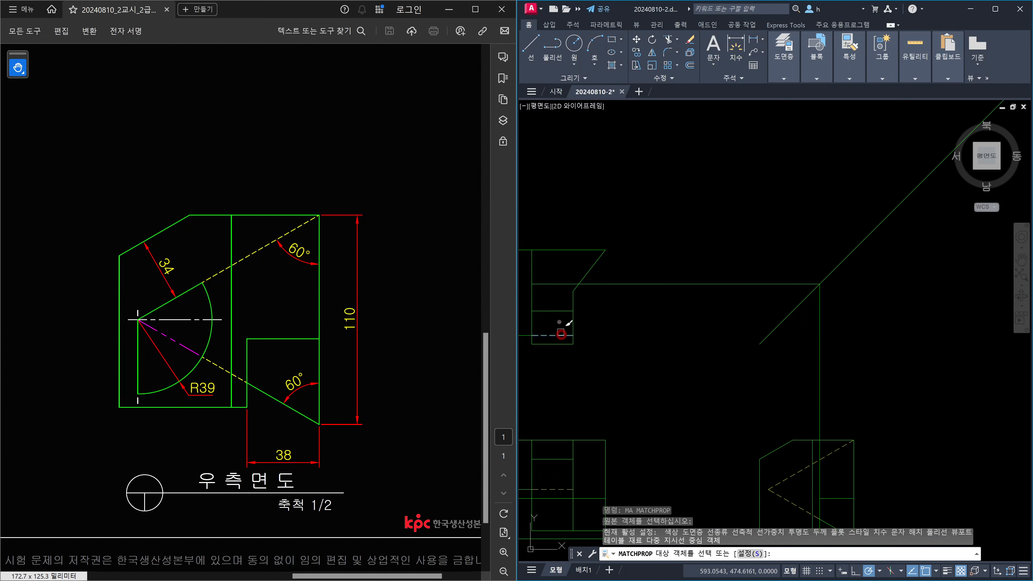
click(558, 284)
key(Escape)
Delete the horizontal and vertical projection segments between the plan view and the right side view
click(694, 304)
click(676, 261)
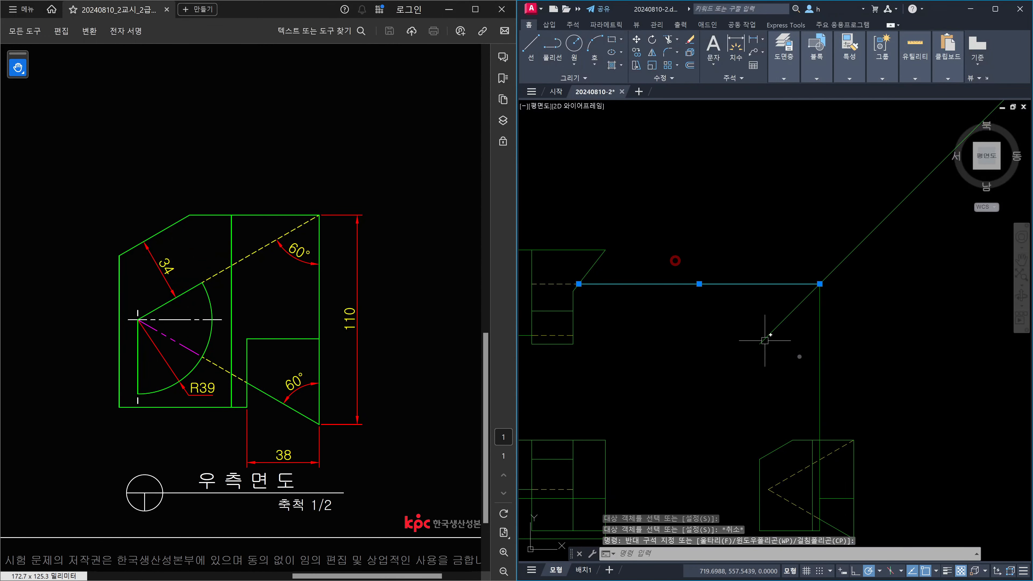
click(853, 376)
click(781, 393)
key(Delete)
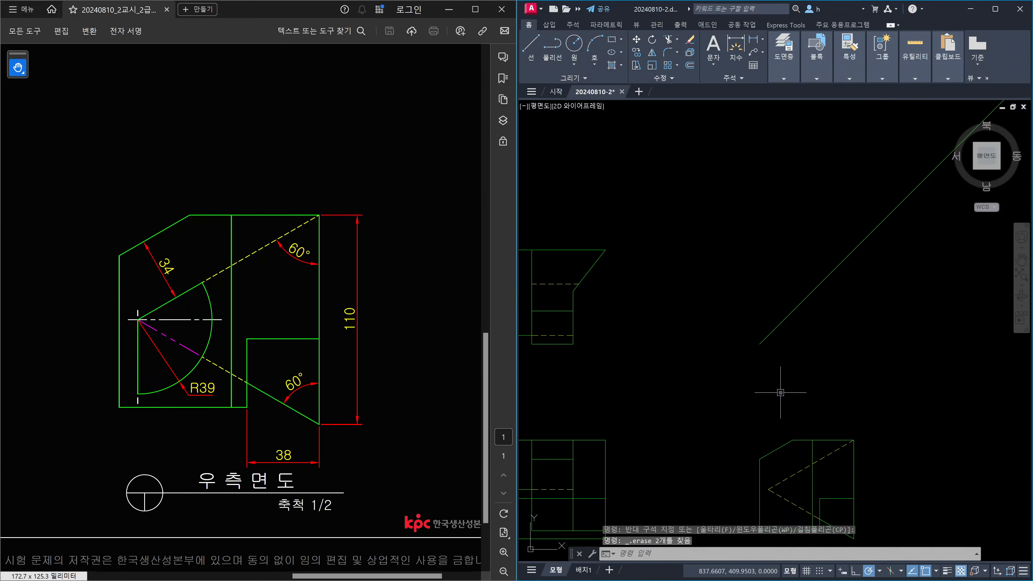
Examine the notch's horizontal and vertical edges in the right side view against the plan view
middle_drag(775, 388, 860, 362)
scroll(565, 265, up, 2)
scroll(716, 298, down, 2)
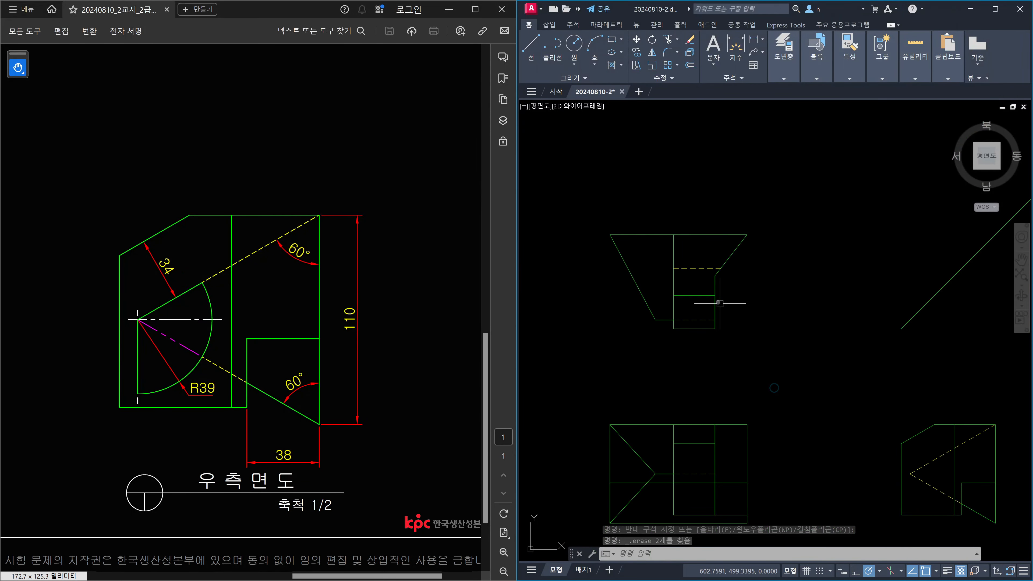
scroll(936, 425, up, 4)
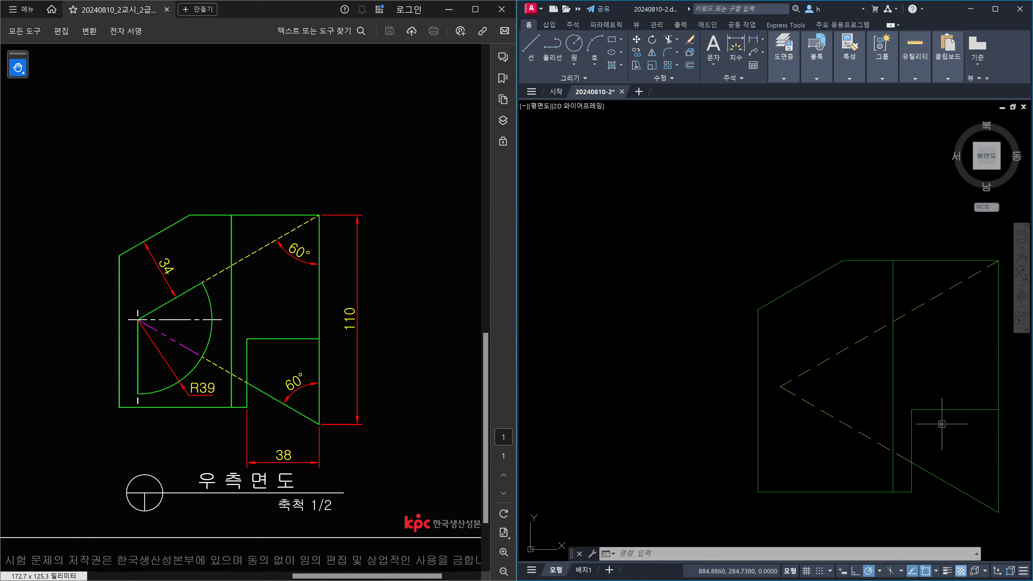
click(942, 423)
click(929, 393)
click(916, 425)
click(908, 421)
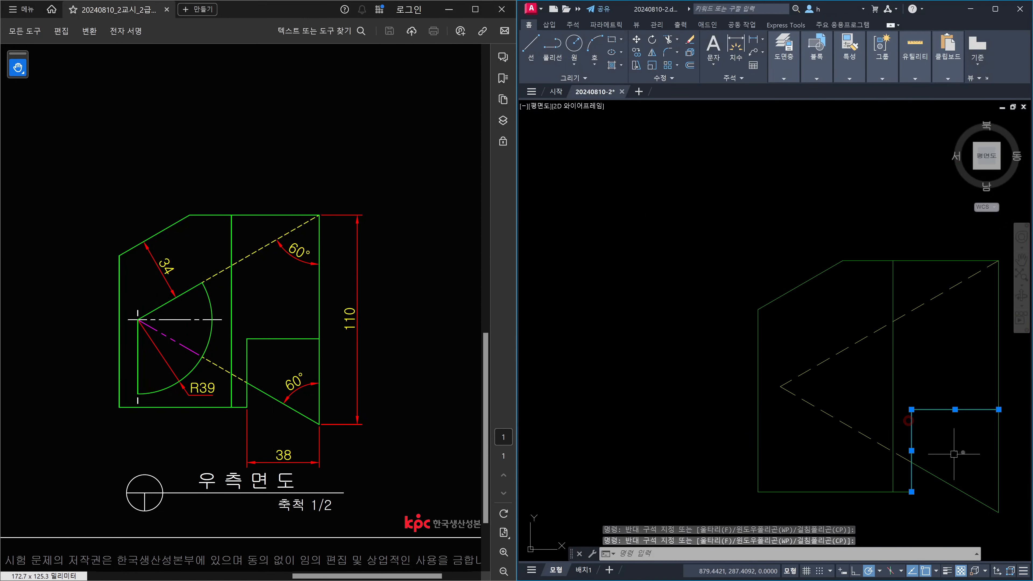
scroll(954, 454, down, 4)
scroll(927, 424, up, 1)
key(Escape)
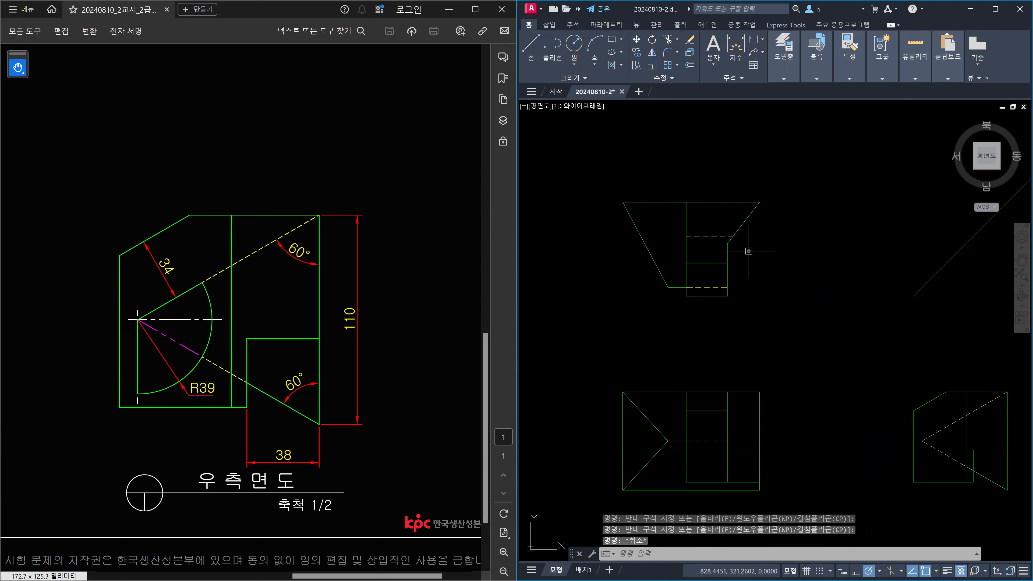
Try to trim the upper part of the plan view's right slanted edge at the new dashed line
key(Escape)
text(tr)
key(Return)
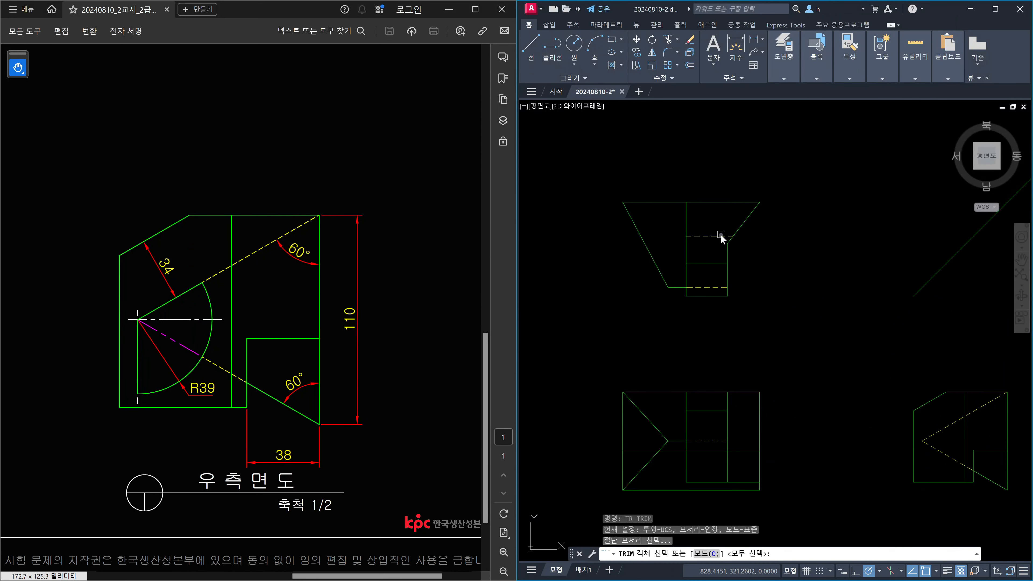
click(721, 235)
key(Return)
click(747, 222)
key(Escape)
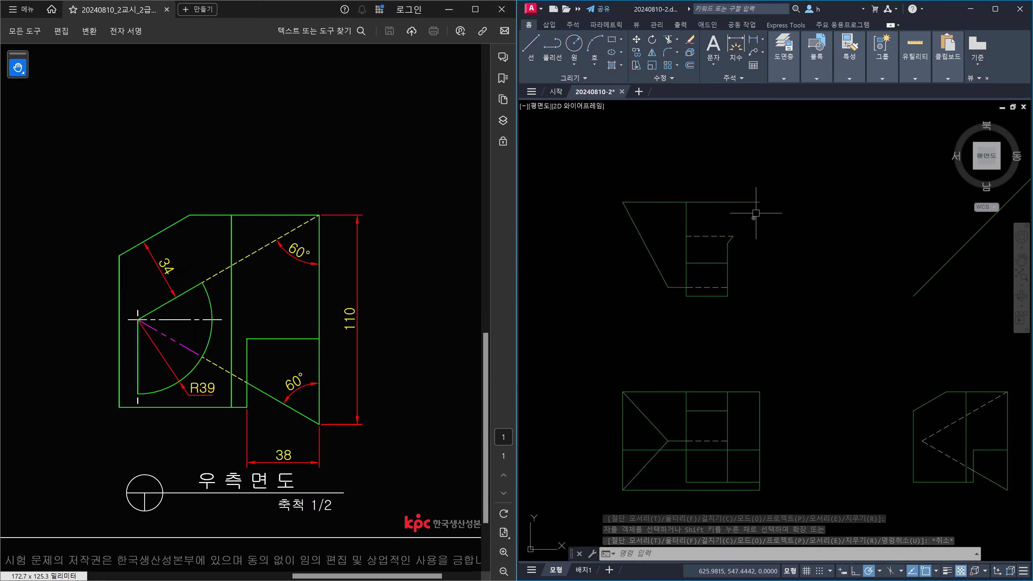
Undo the trim of the plan view's right slanted edge
click(724, 237)
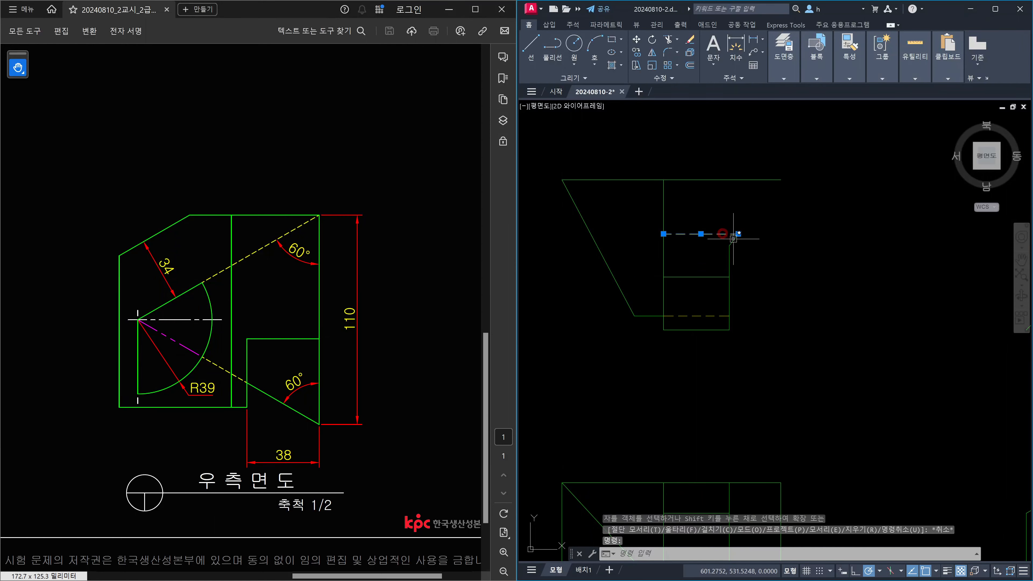
scroll(724, 238, up, 3)
click(731, 240)
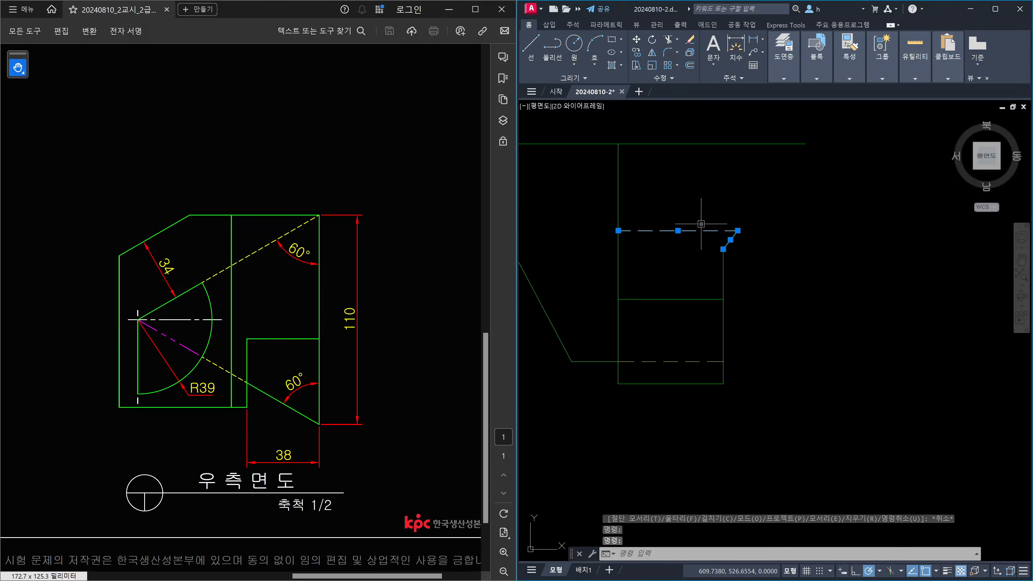
key(Escape)
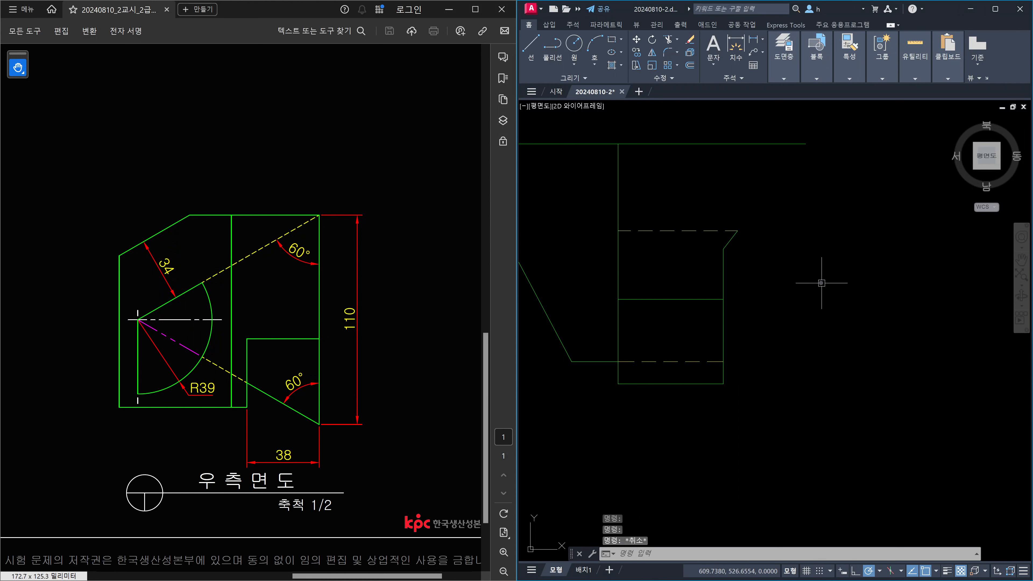
key(ctrl+z)
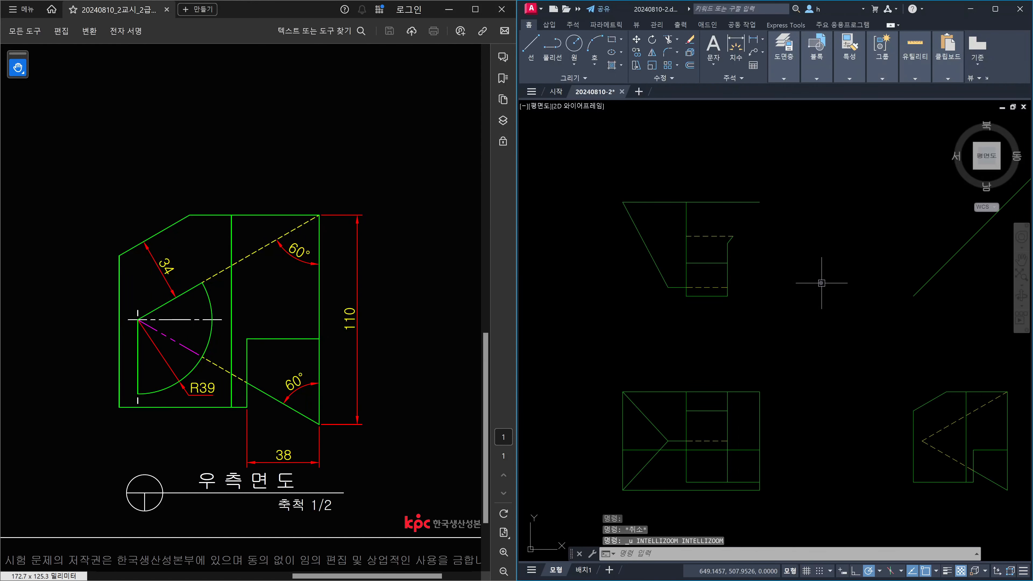
key(ctrl+z)
Project the intersection of the plan view's dashed line and slanted edge down to the front view's middle line, continuing to the lower inner horizontal edge
scroll(729, 235, up, 3)
scroll(729, 236, up, 2)
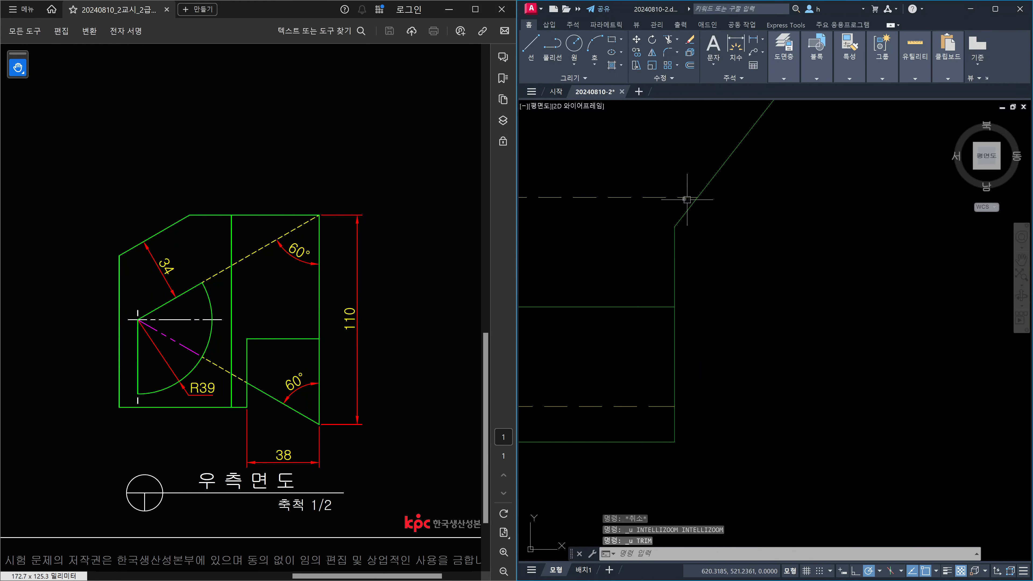
click(680, 198)
click(686, 211)
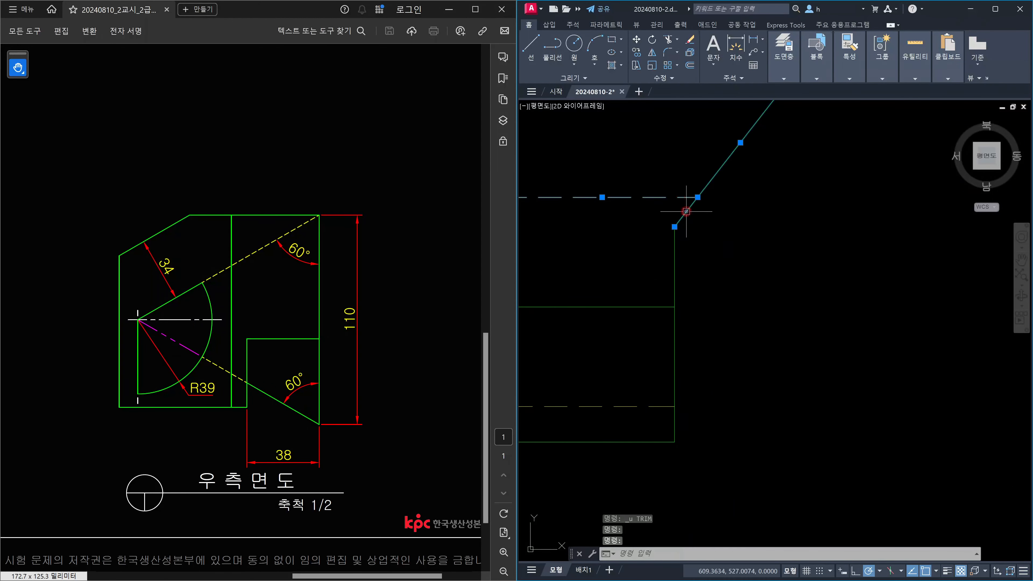
key(Escape)
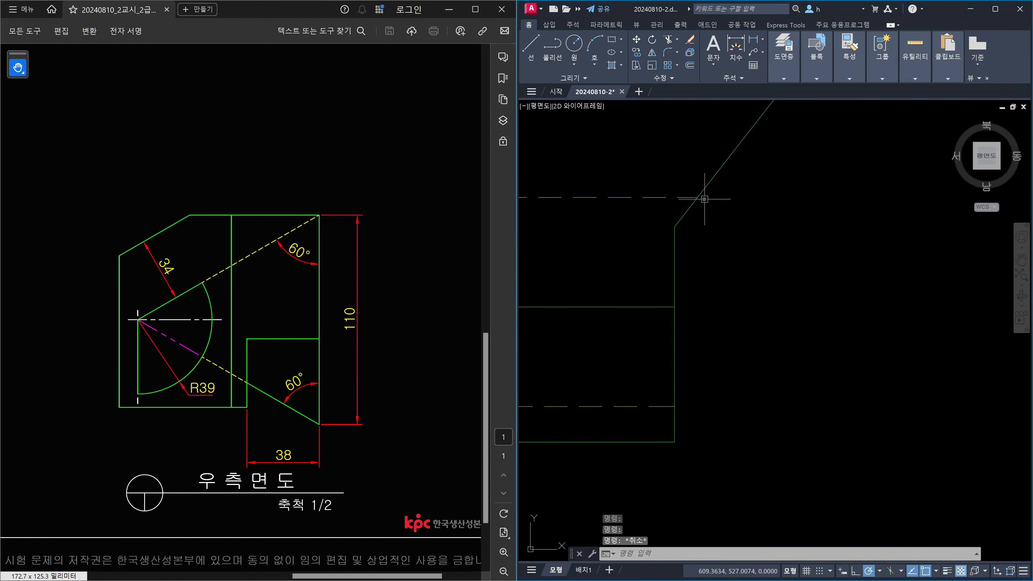
text(l)
key(Return)
click(698, 198)
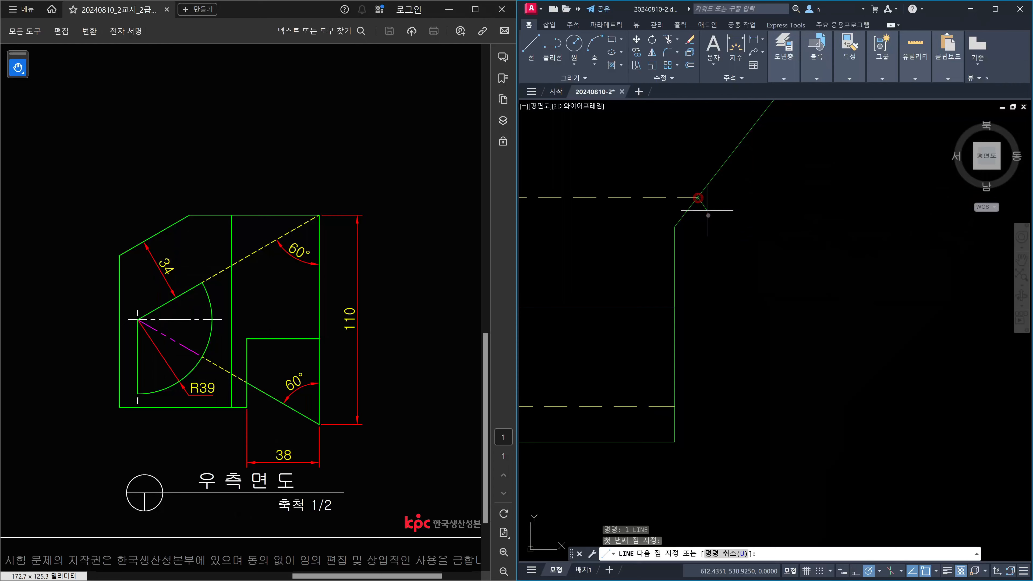
scroll(698, 202, down, 4)
scroll(708, 321, up, 3)
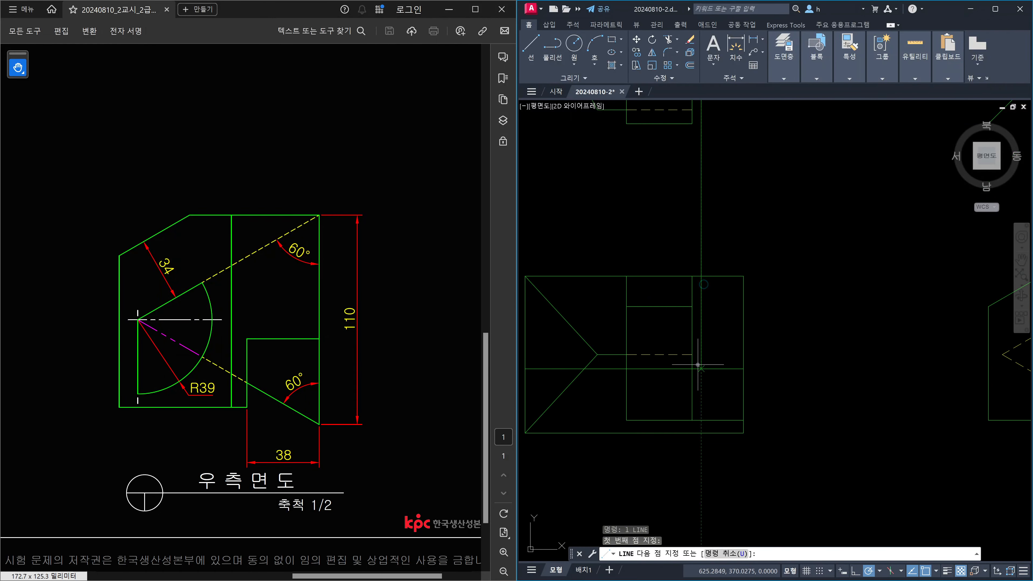
click(701, 369)
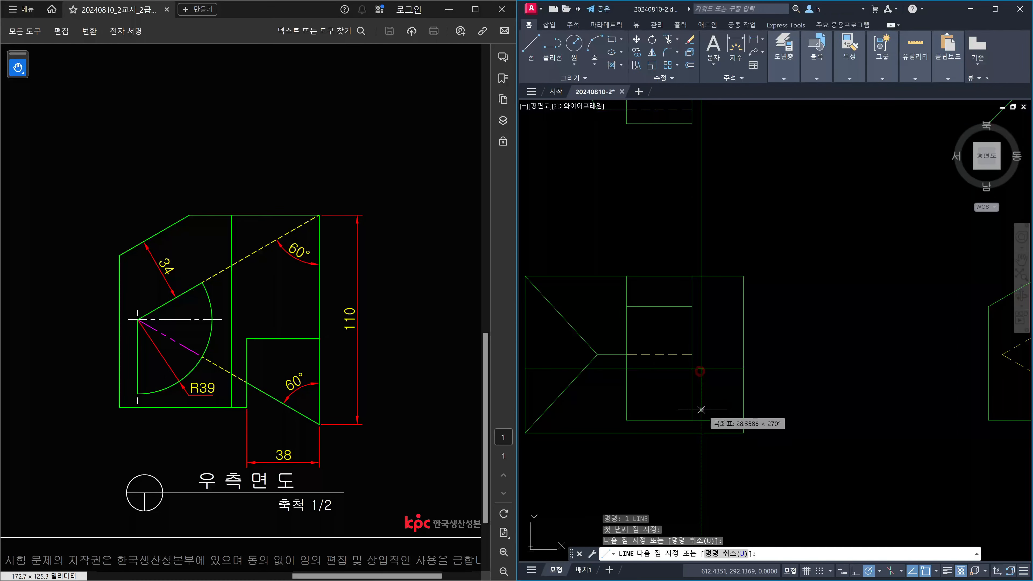
click(702, 419)
key(Escape)
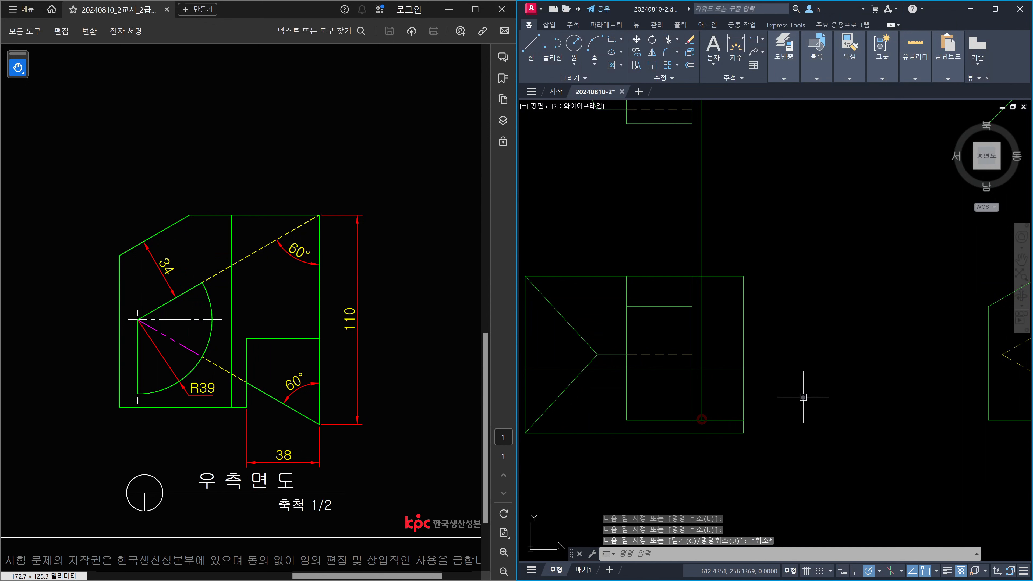
Delete the vertical projection segment above the front view's full-width middle line
click(740, 240)
click(592, 211)
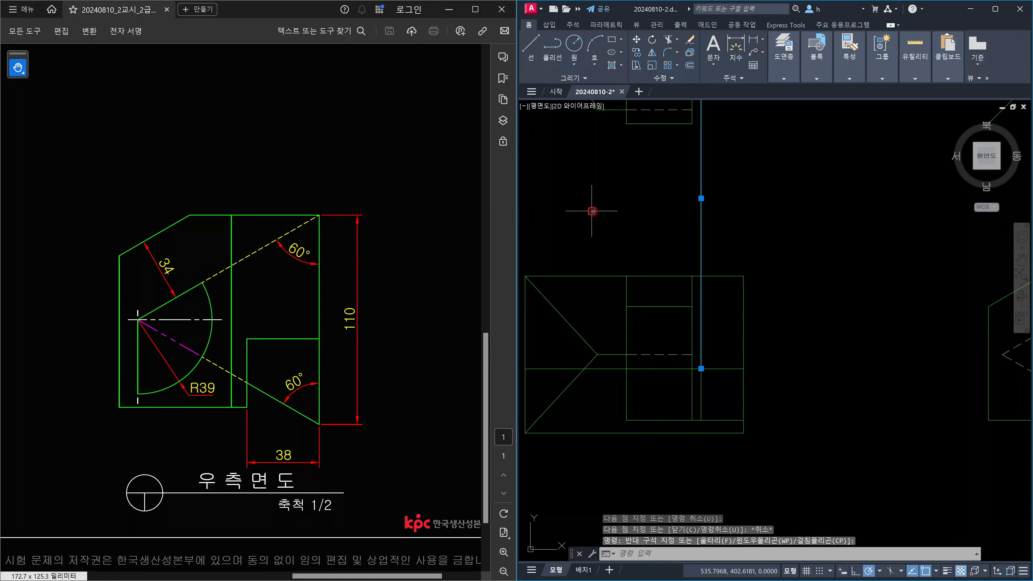
key(Delete)
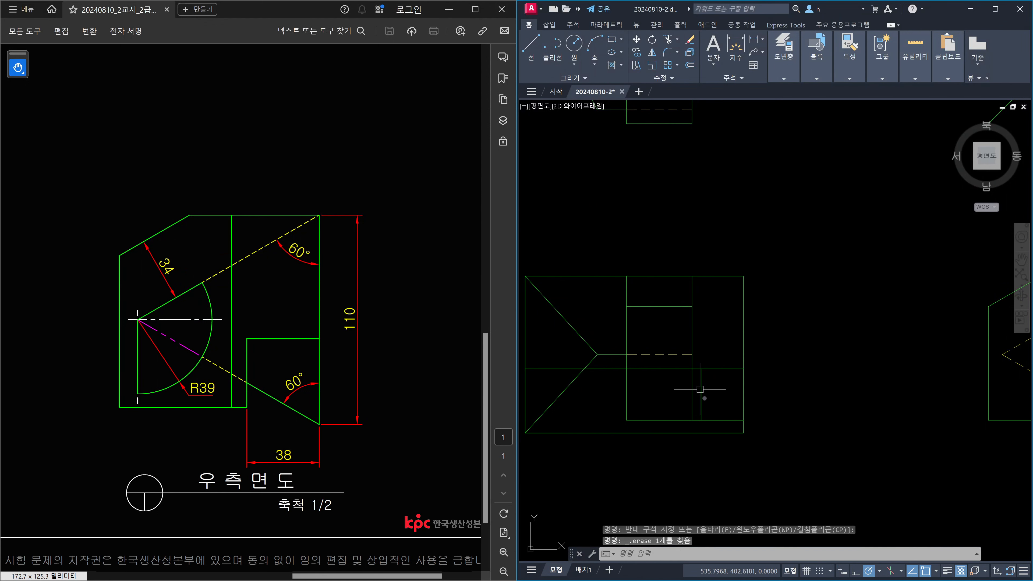
Trim the front view's lower inner horizontal edge beyond the short new vertical line
text(tr)
key(Return)
key(Return)
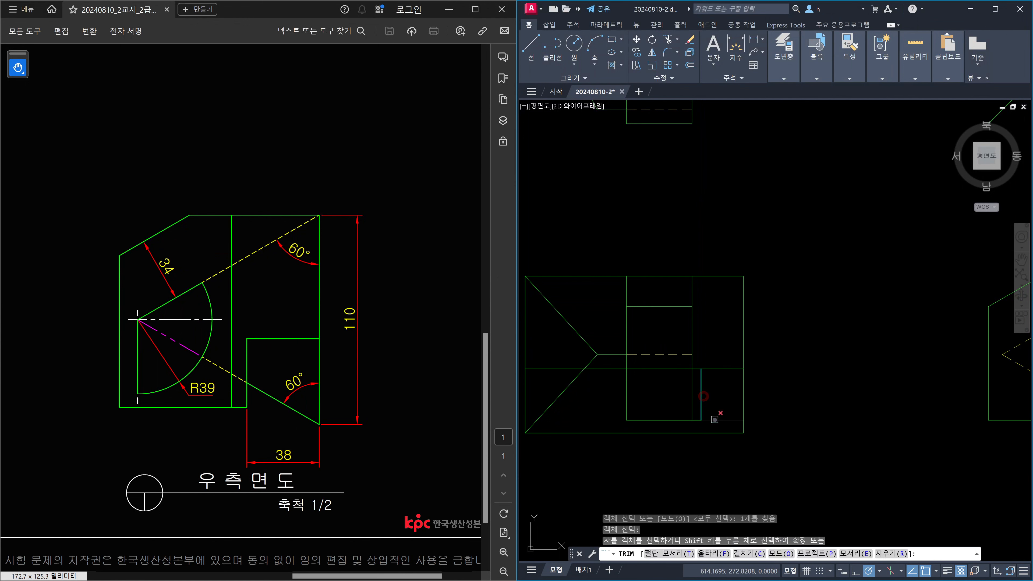
click(716, 420)
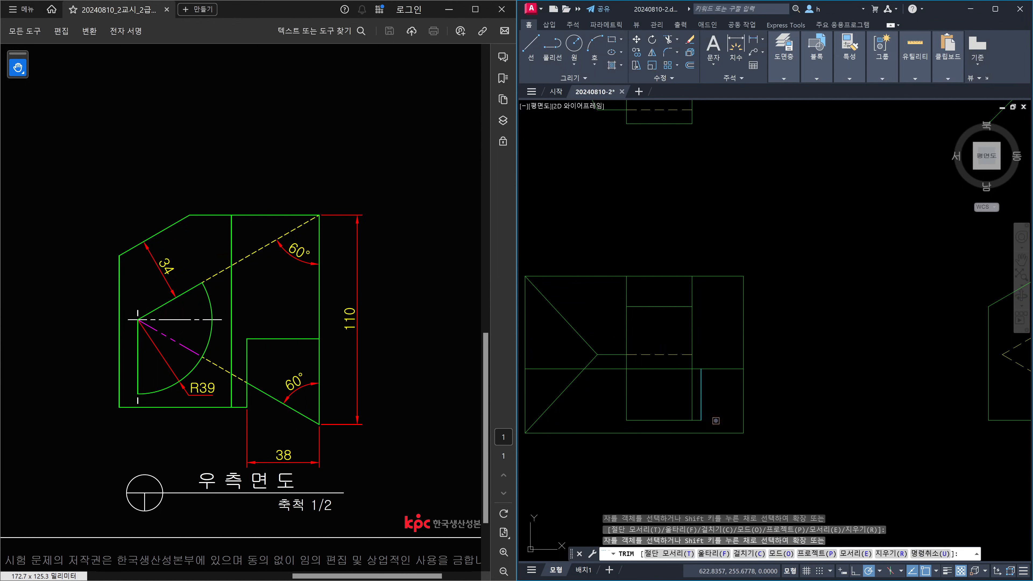
key(Escape)
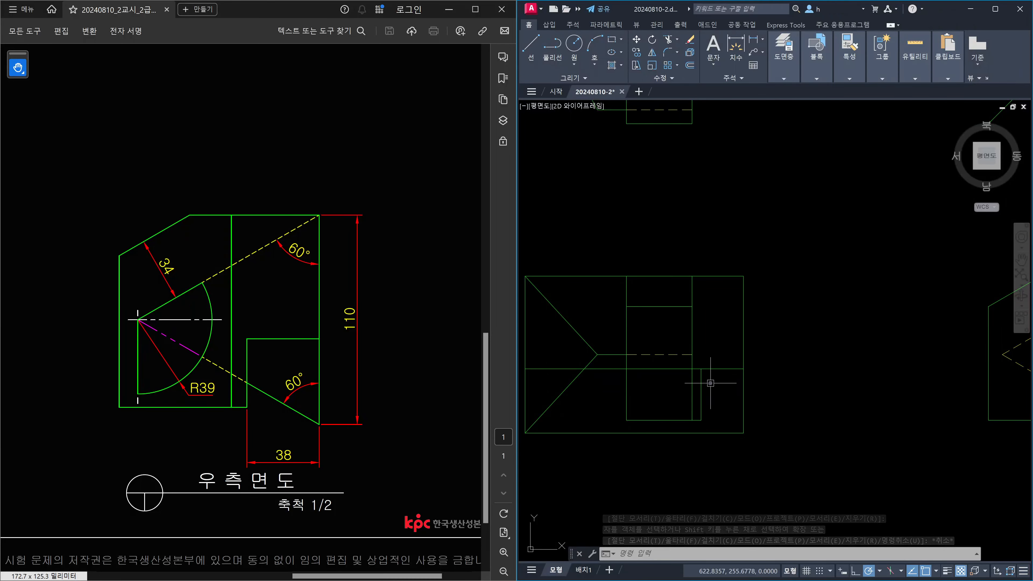
click(700, 380)
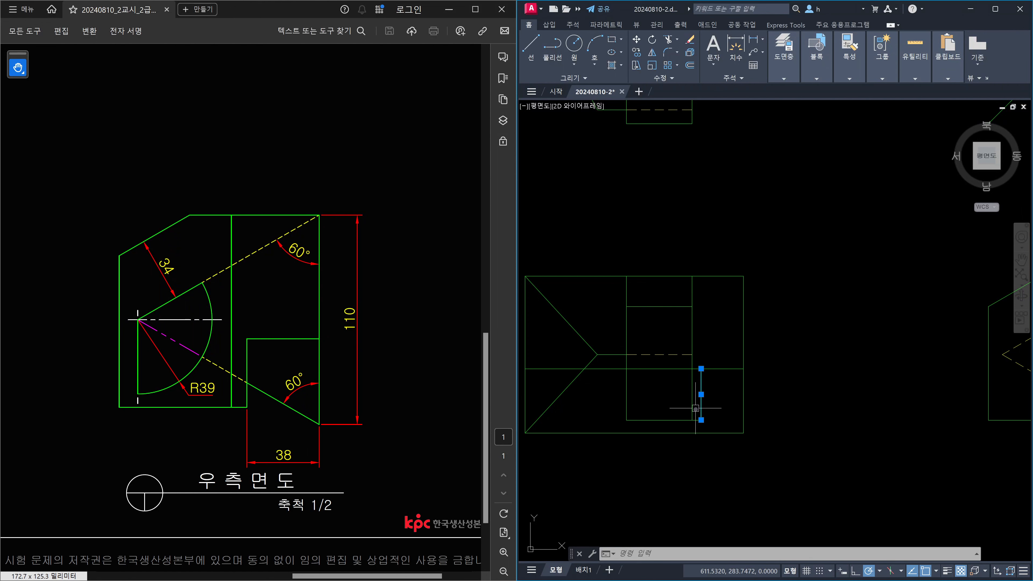
key(Escape)
click(679, 370)
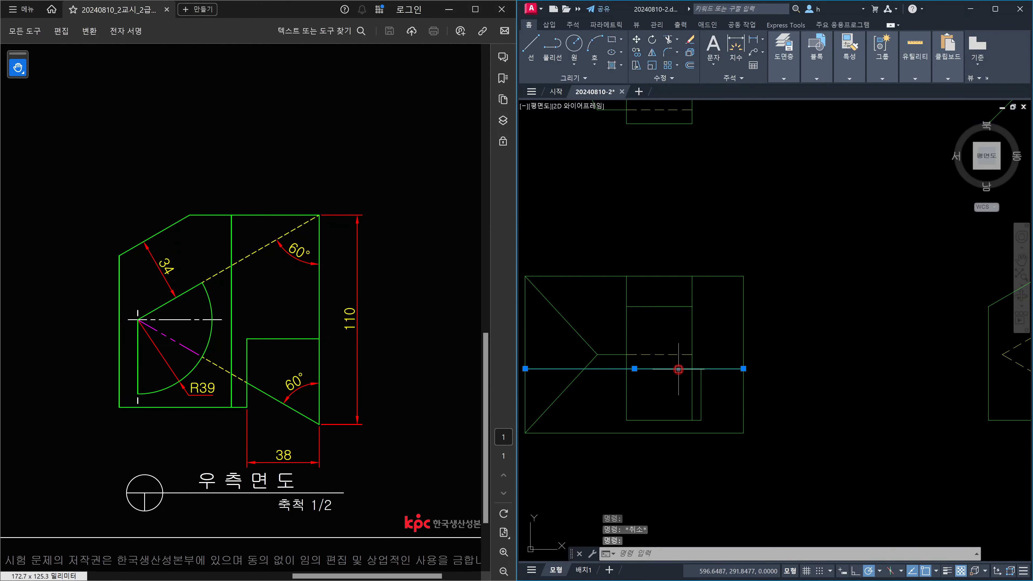
key(Escape)
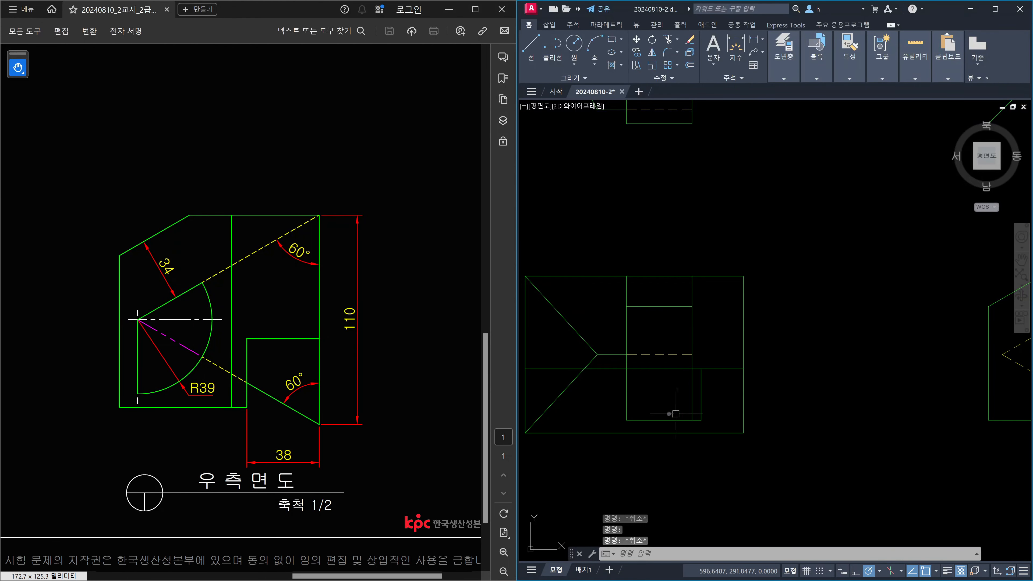
Break the front view's full-width middle line at the upper end of the short vertical line
click(662, 78)
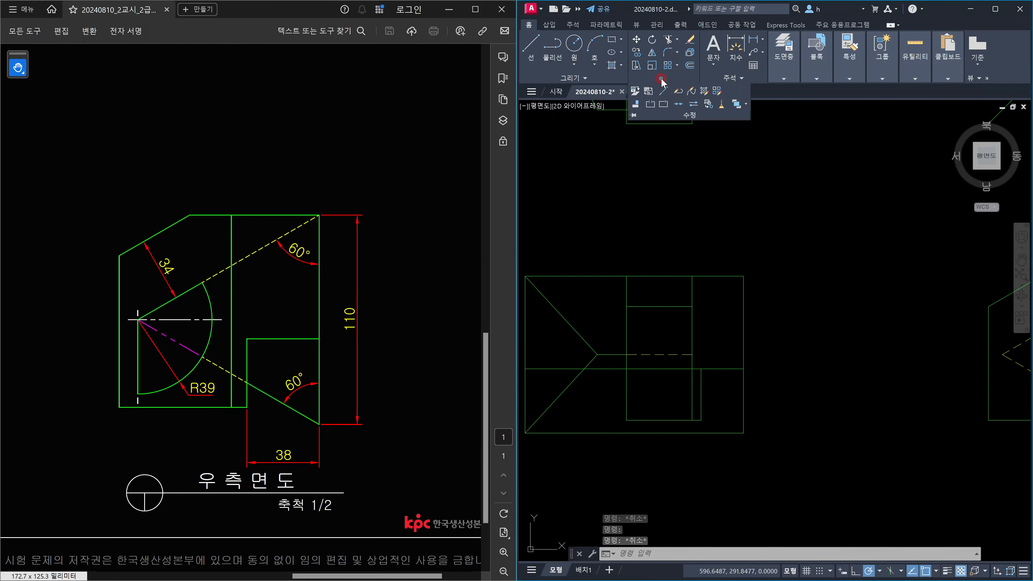
click(664, 105)
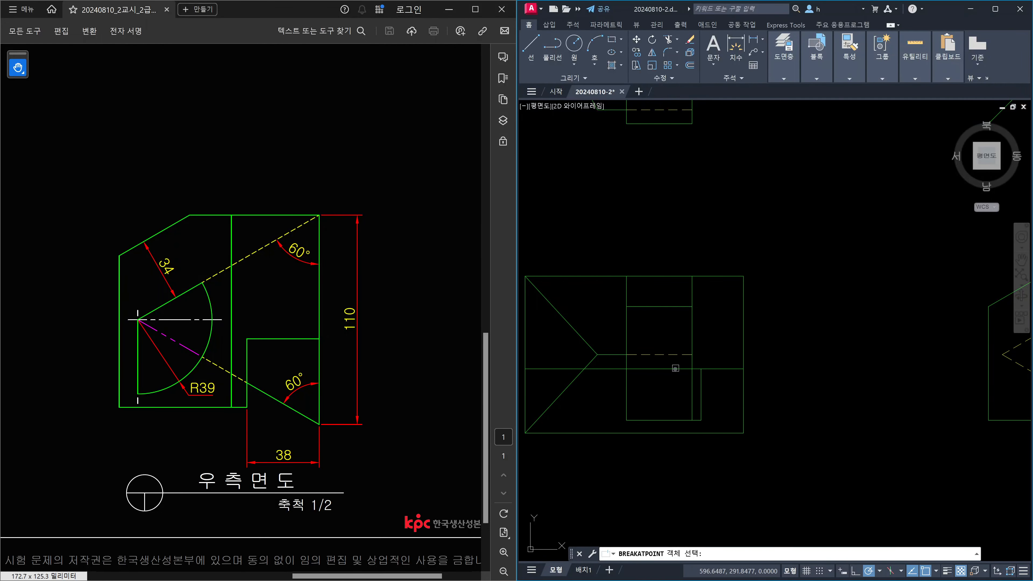
click(676, 369)
key(Escape)
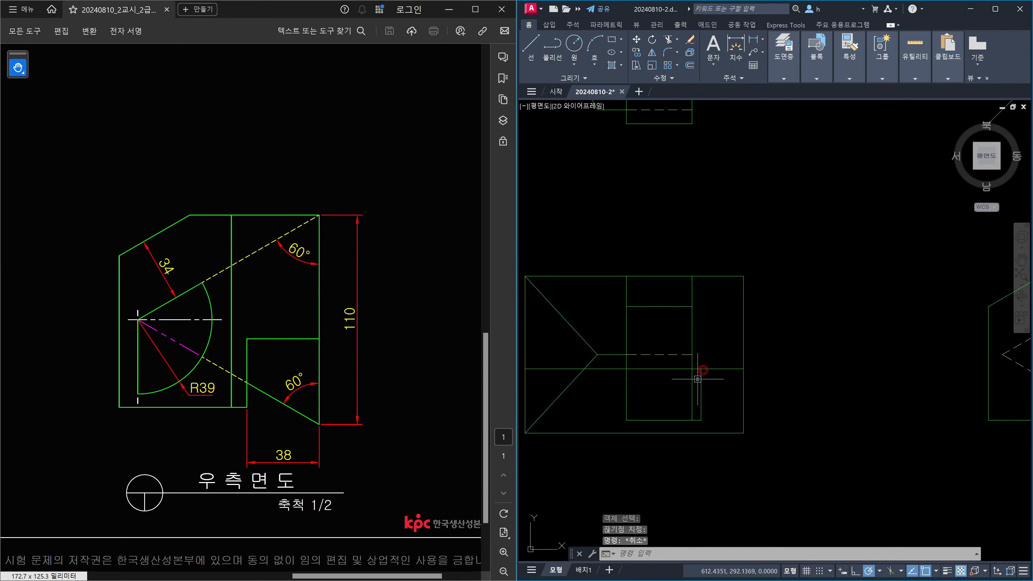
Match the left part of the front view's broken middle line to the dashed line just above it
text(ma)
key(Return)
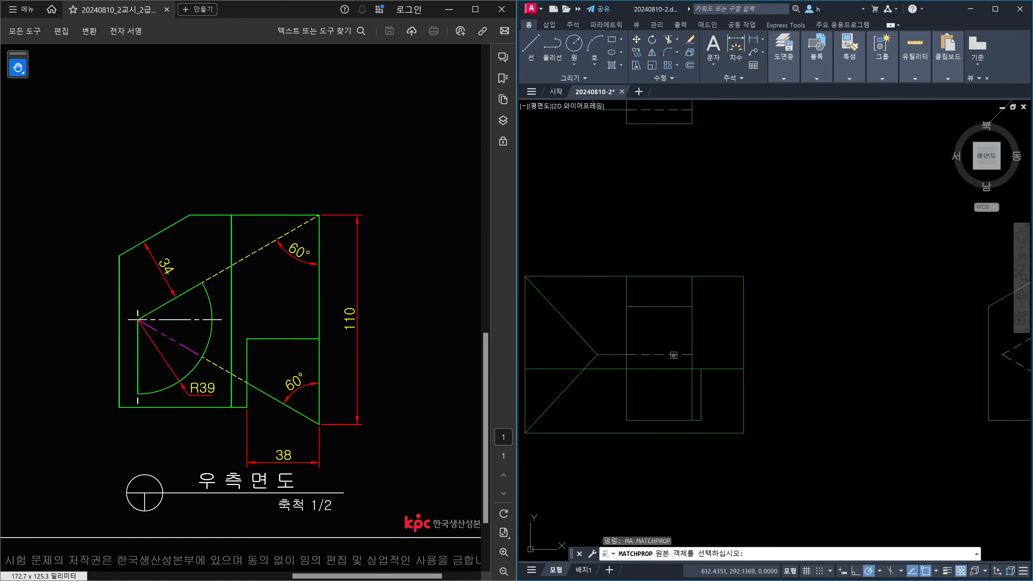
click(674, 356)
click(676, 368)
key(Escape)
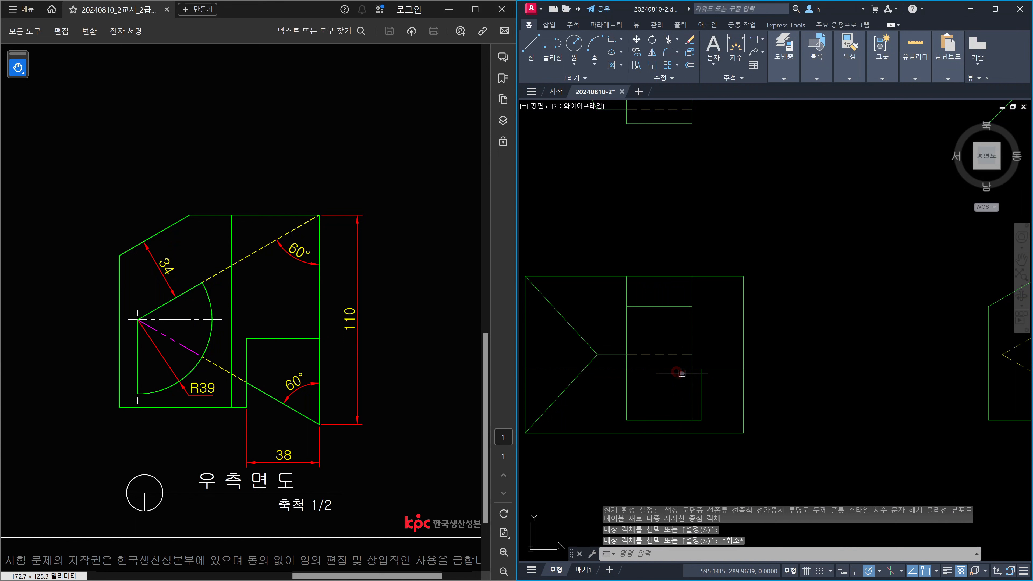
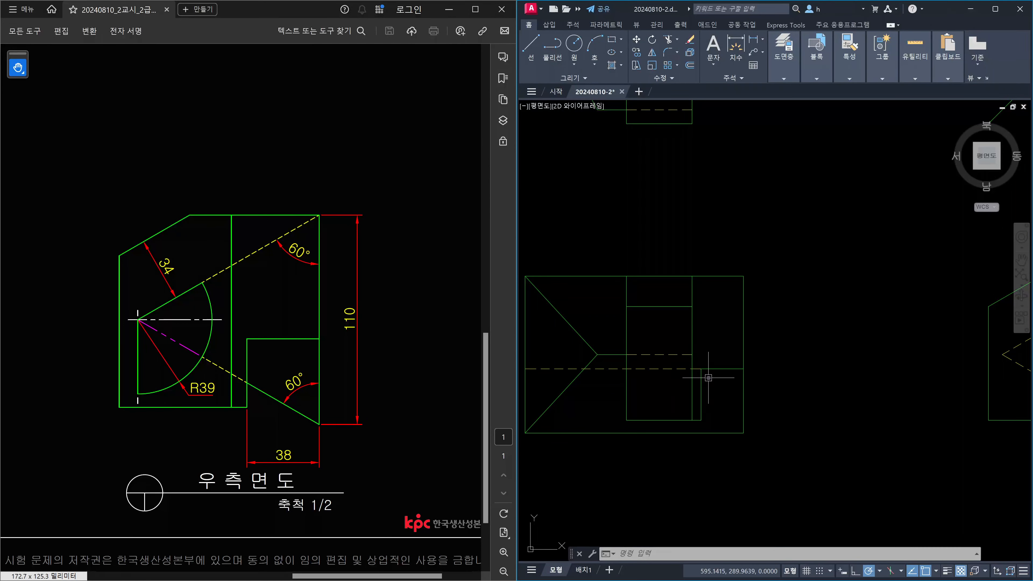
Examine the plan view in the PDF drawing for the hidden slanted line and its dimension
click(383, 270)
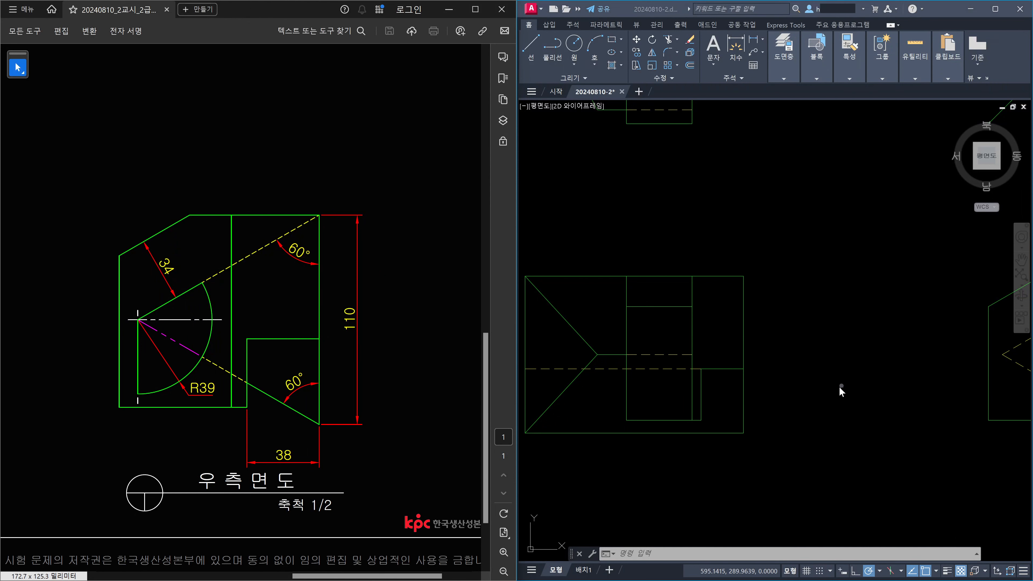
click(831, 394)
middle_drag(854, 391, 769, 372)
scroll(769, 372, down, 4)
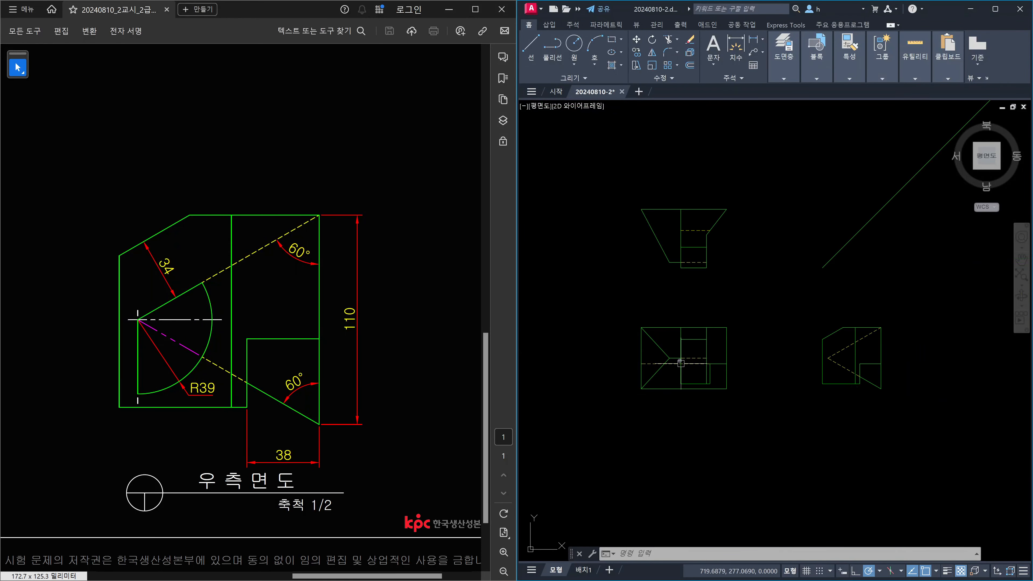
scroll(688, 325, up, 3)
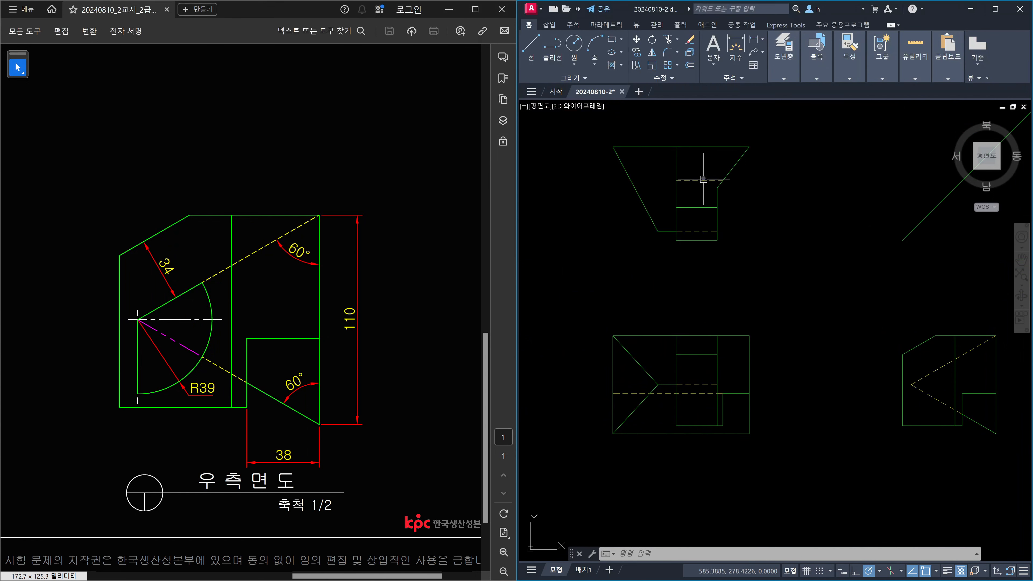
click(126, 134)
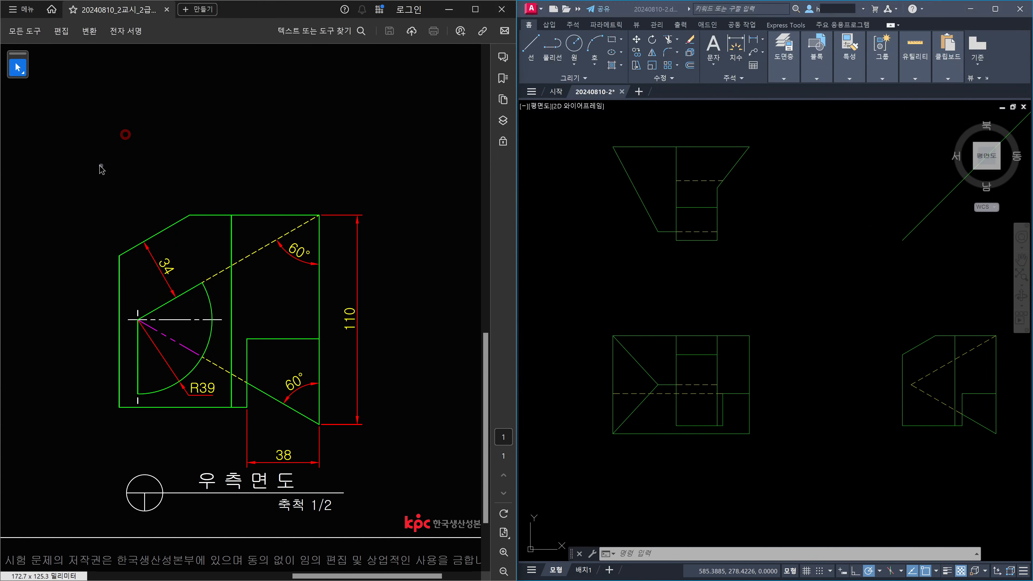
click(18, 66)
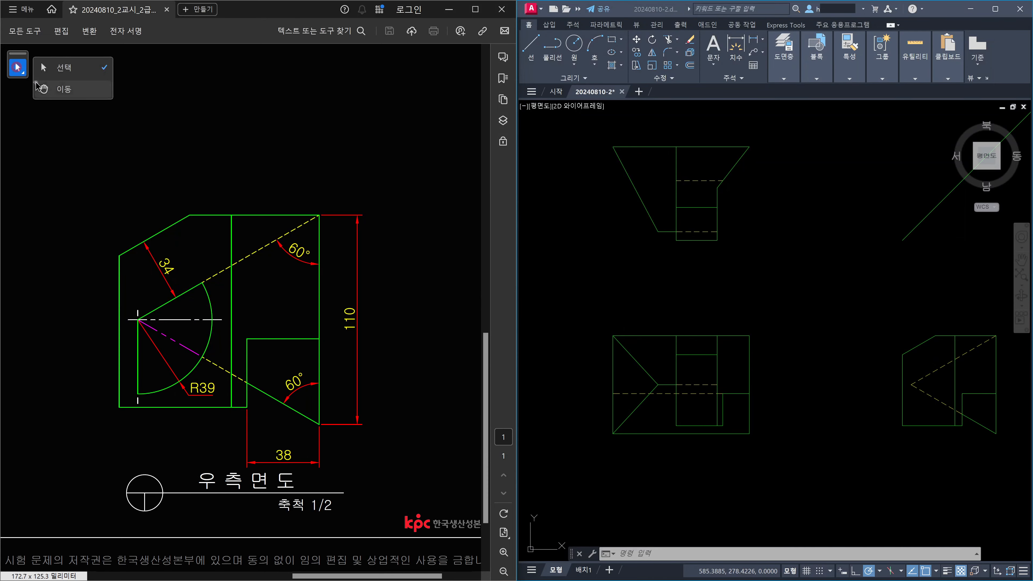
click(46, 86)
drag(82, 143, 386, 357)
drag(238, 222, 396, 292)
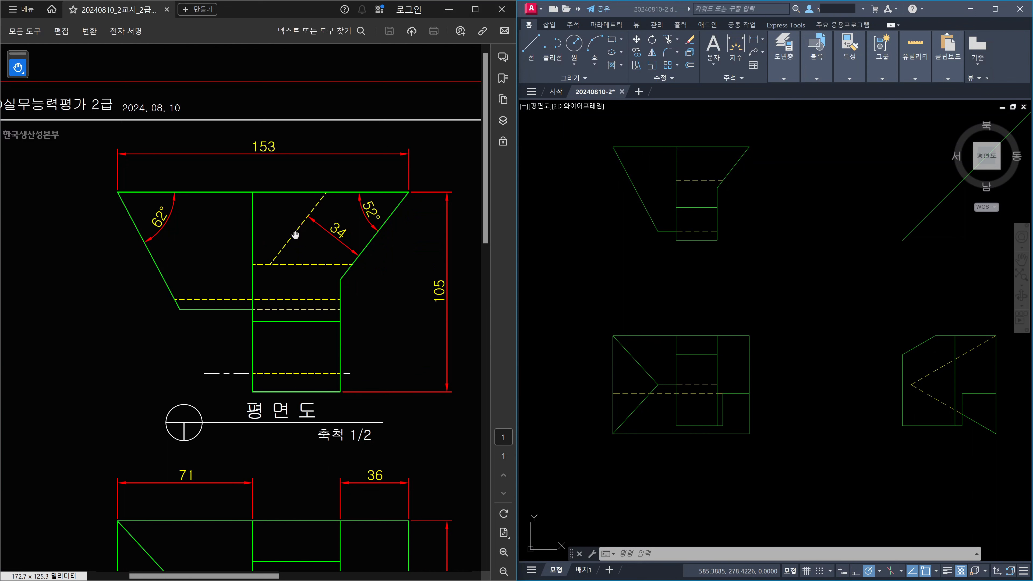
Offset the plan view's right slanted edge 34 inward
key(Escape)
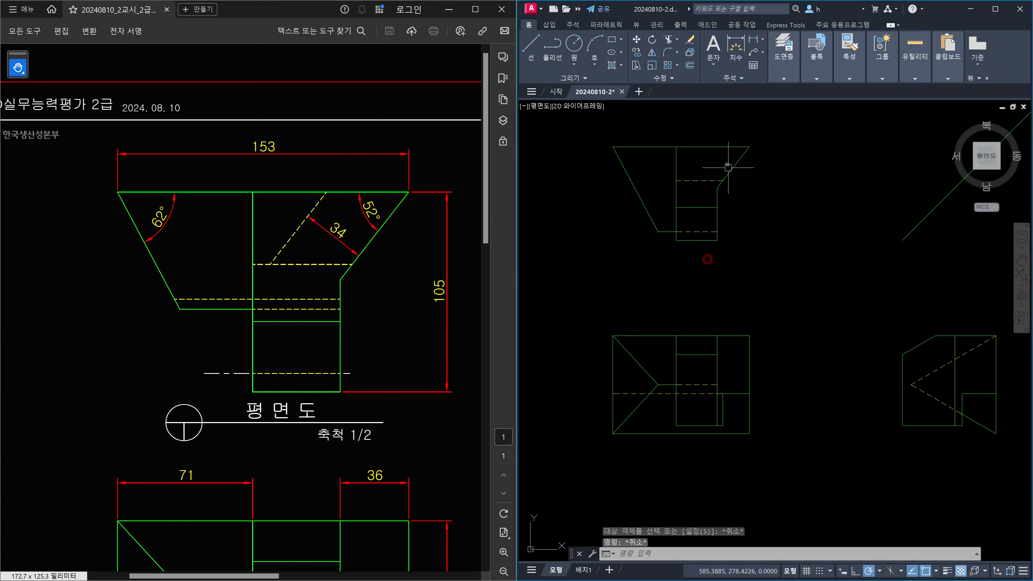
scroll(729, 166, up, 4)
text(o)
key(Return)
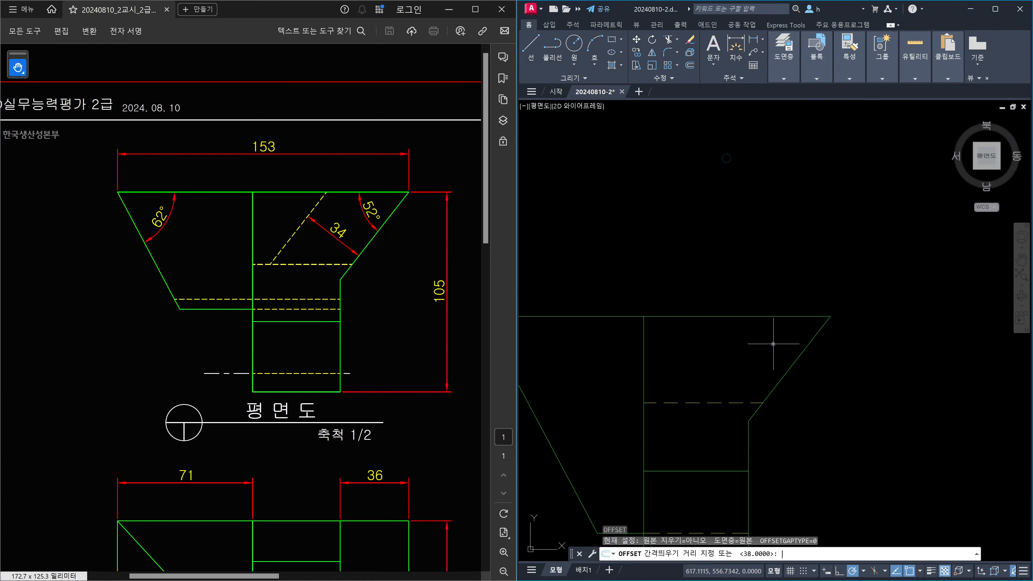
text(34)
key(Return)
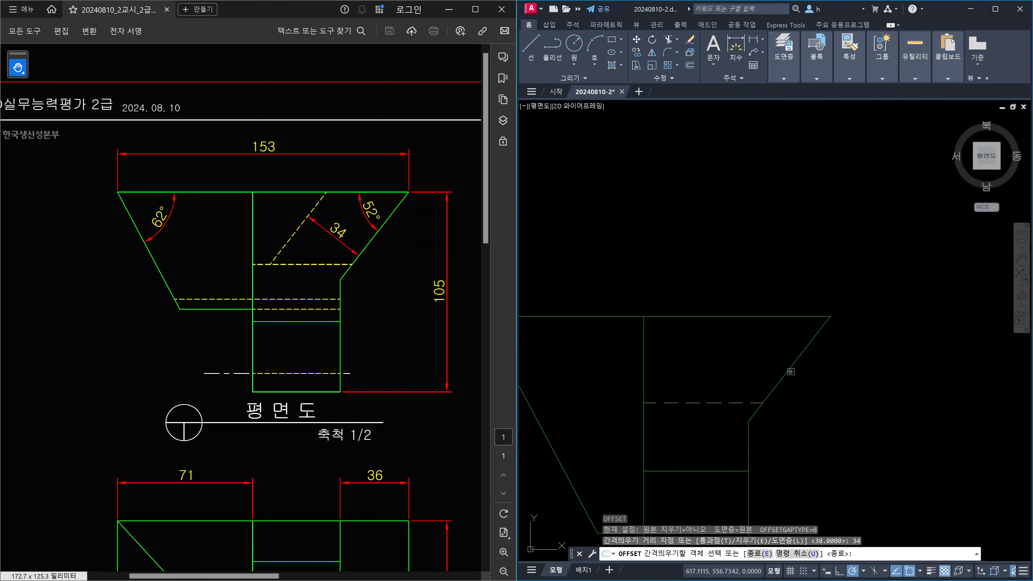
click(789, 371)
click(734, 338)
key(Escape)
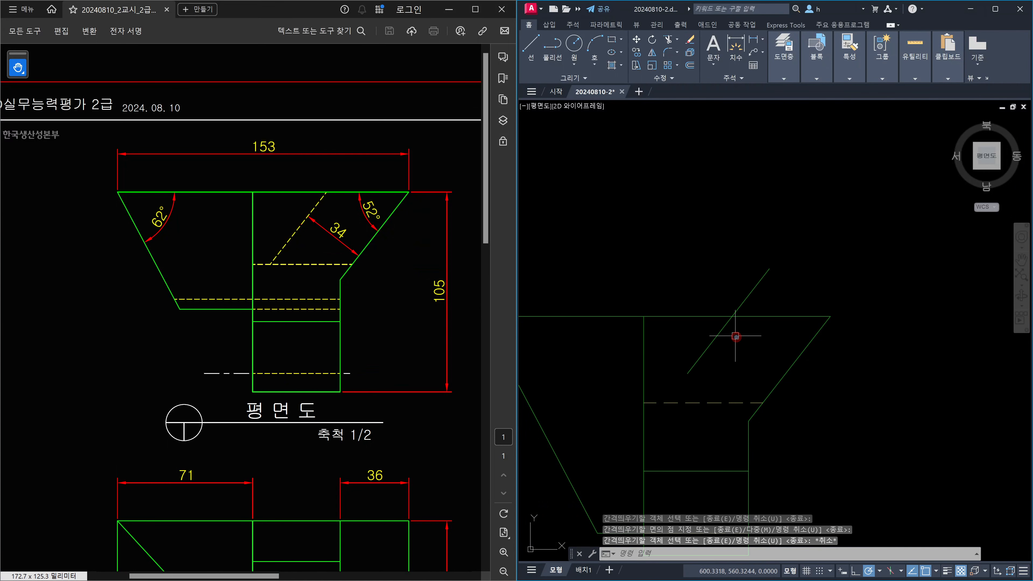
Trim the offset slanted line at the plan view's top edge and extend its lower end to the dashed horizontal line
text(tr)
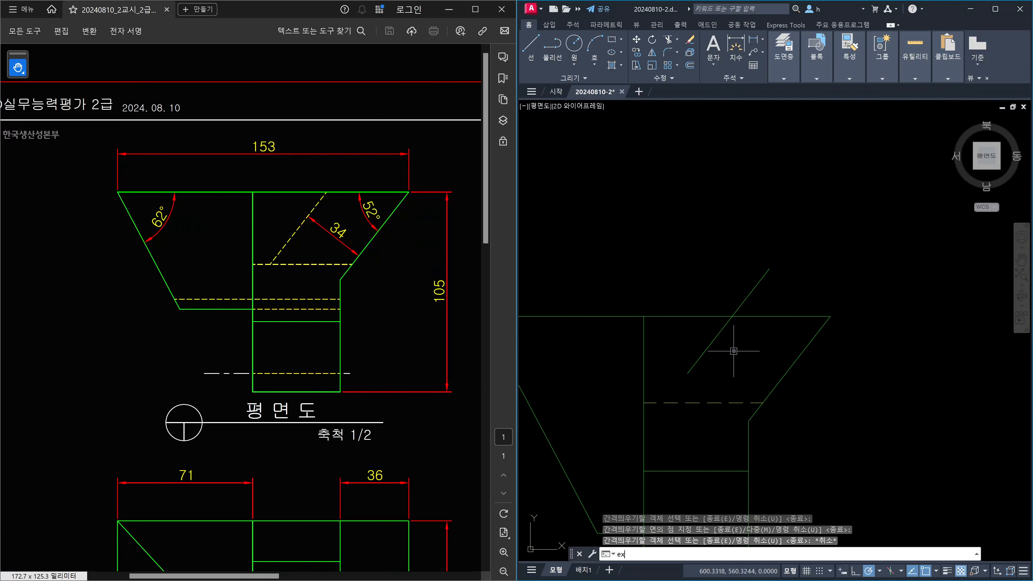
key(Return)
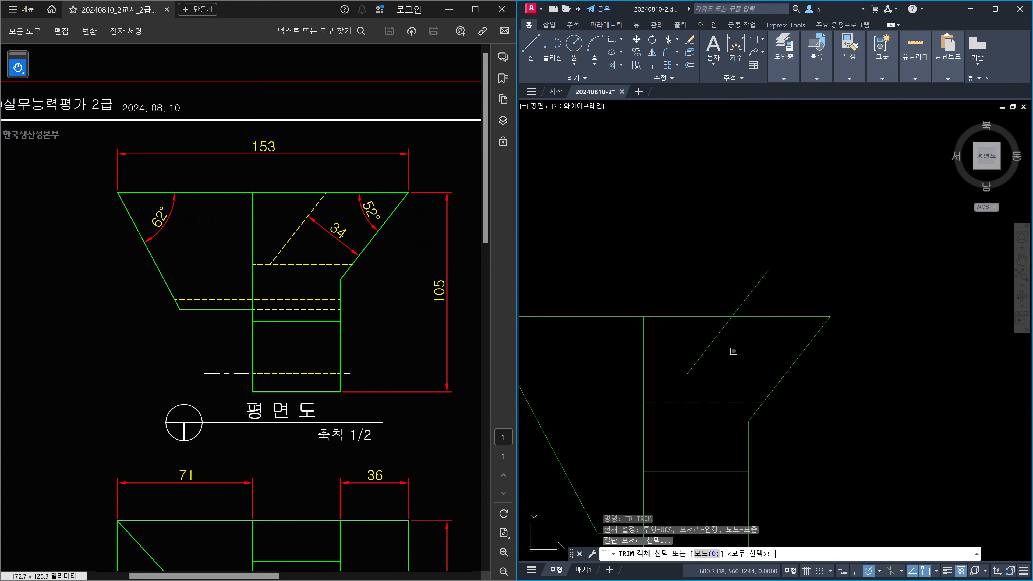
click(784, 334)
click(773, 303)
click(719, 382)
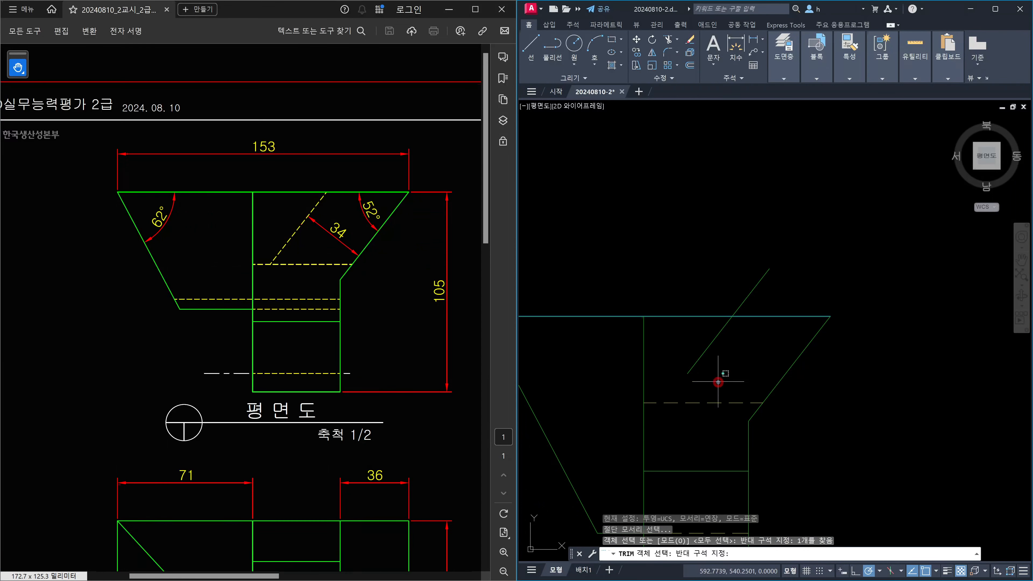
click(701, 426)
key(Return)
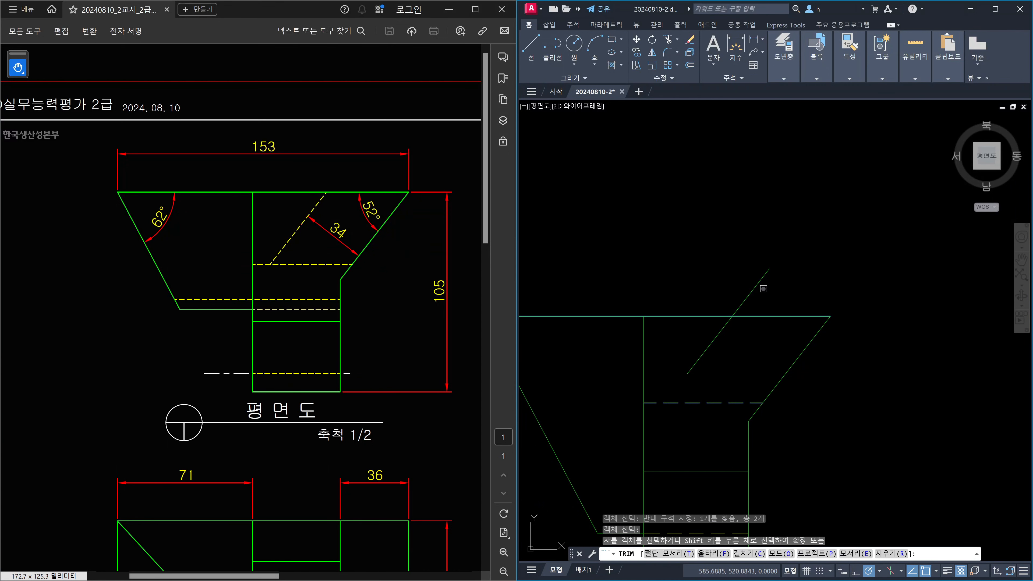
click(755, 287)
click(691, 372)
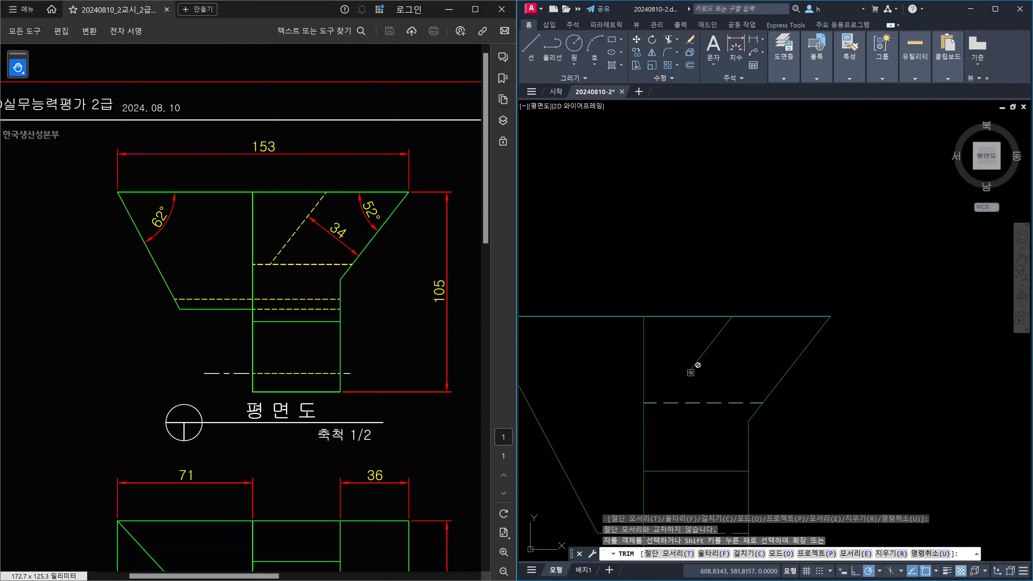
shift+click(690, 372)
shift+click(691, 373)
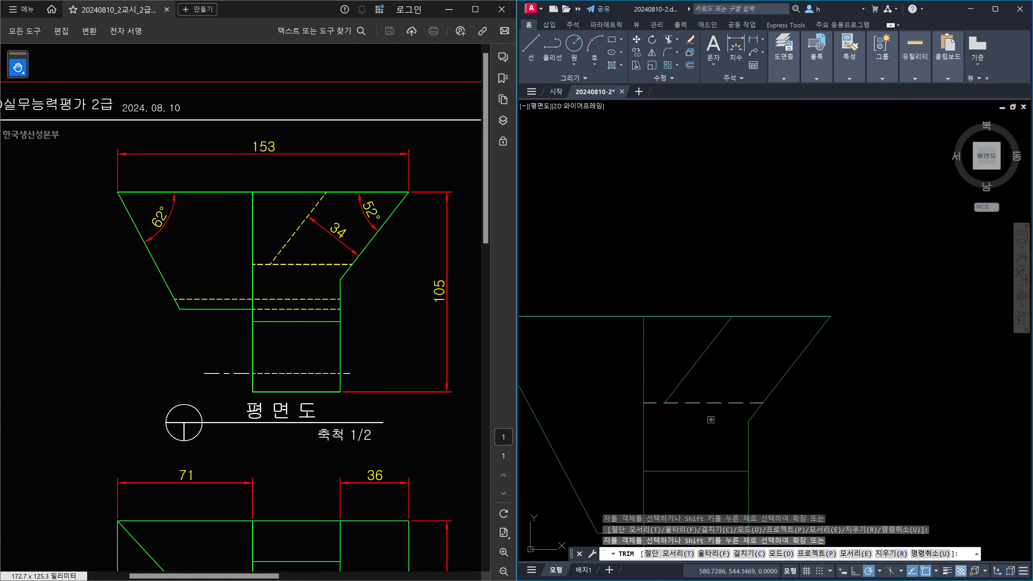
key(Escape)
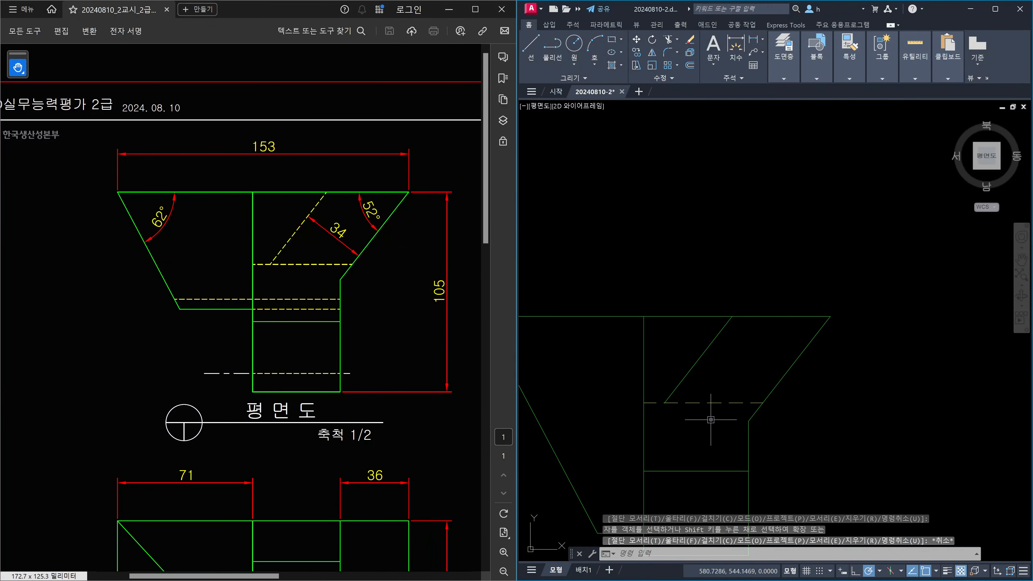
Match the offset slanted line to the plan view's dashed horizontal line
text(ma)
key(Return)
click(704, 403)
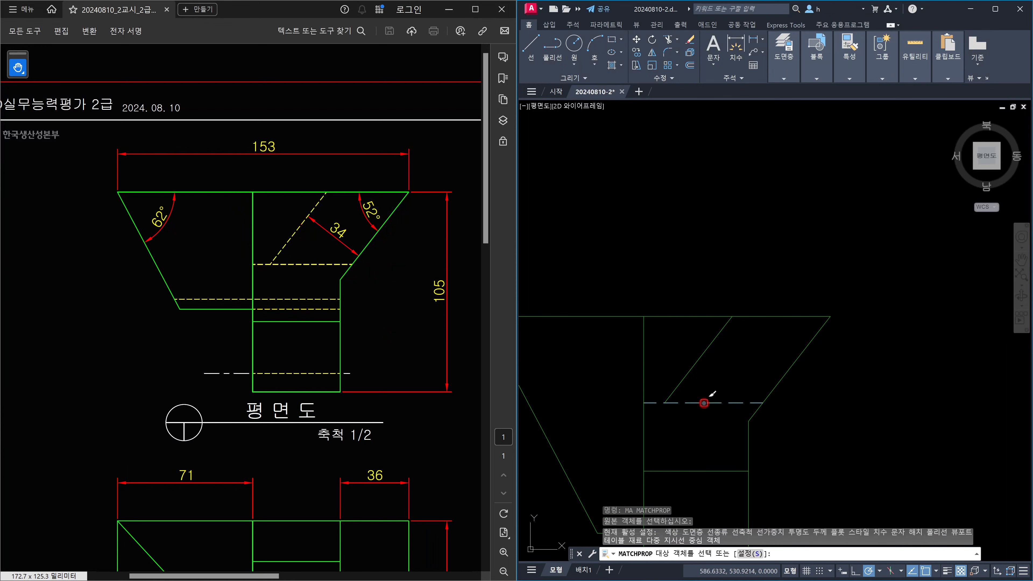
click(696, 364)
key(Escape)
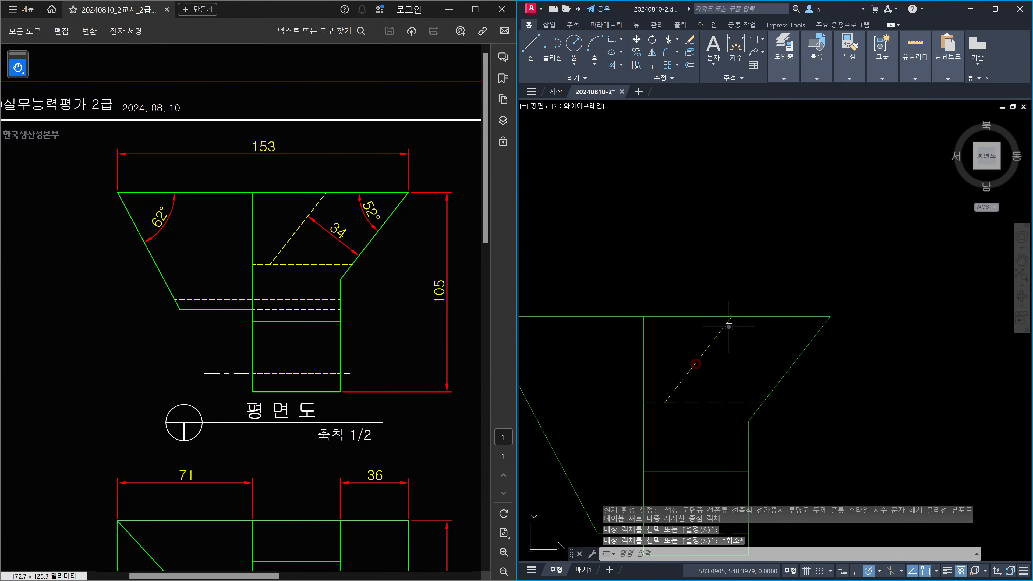
Project the upper end of the plan view's dashed slanted line down to the front view's dashed middle line, lower inner edge and bottom edge
scroll(728, 338, down, 3)
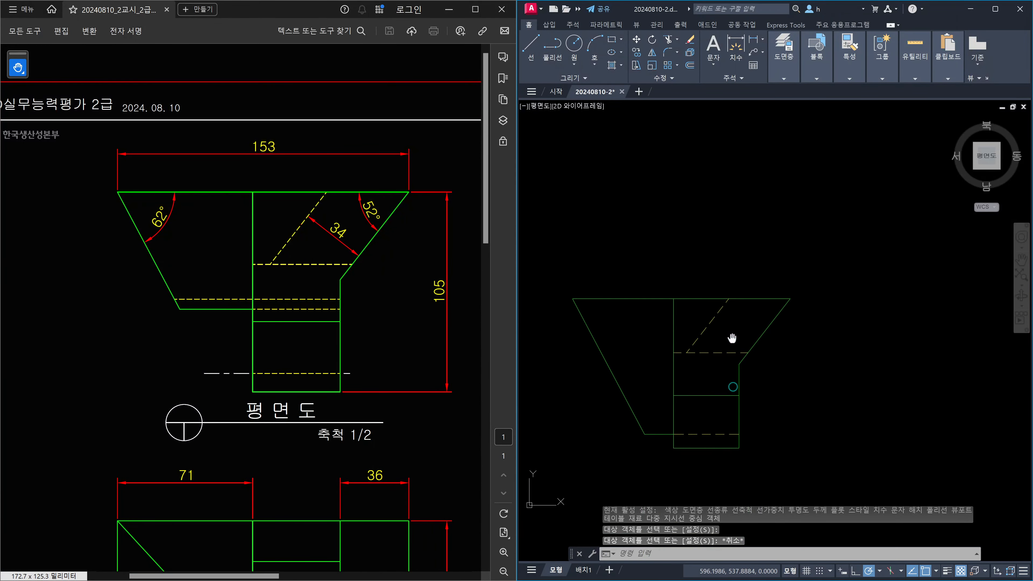
key(Escape)
text(l)
key(Return)
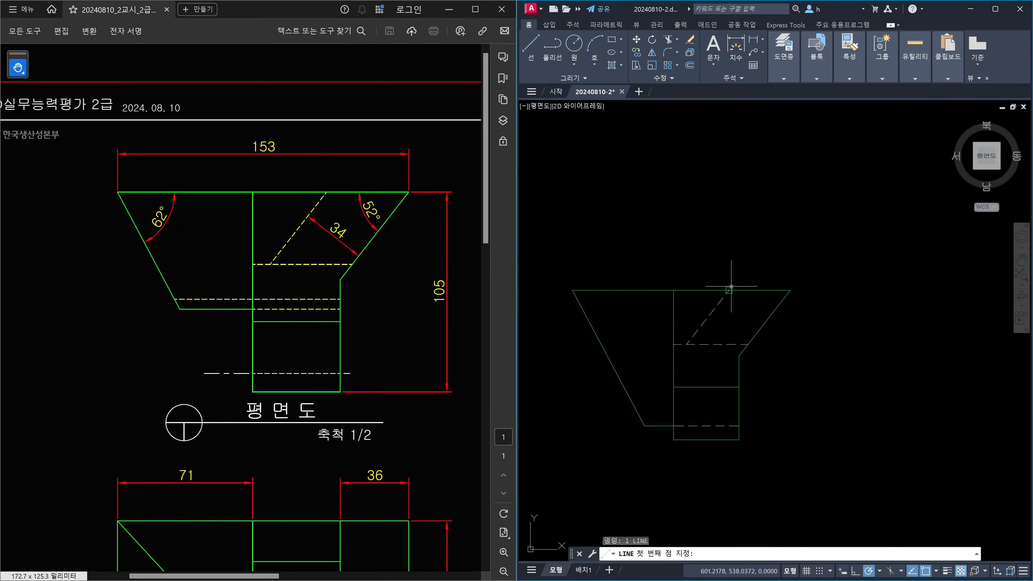
click(730, 288)
scroll(729, 288, down, 3)
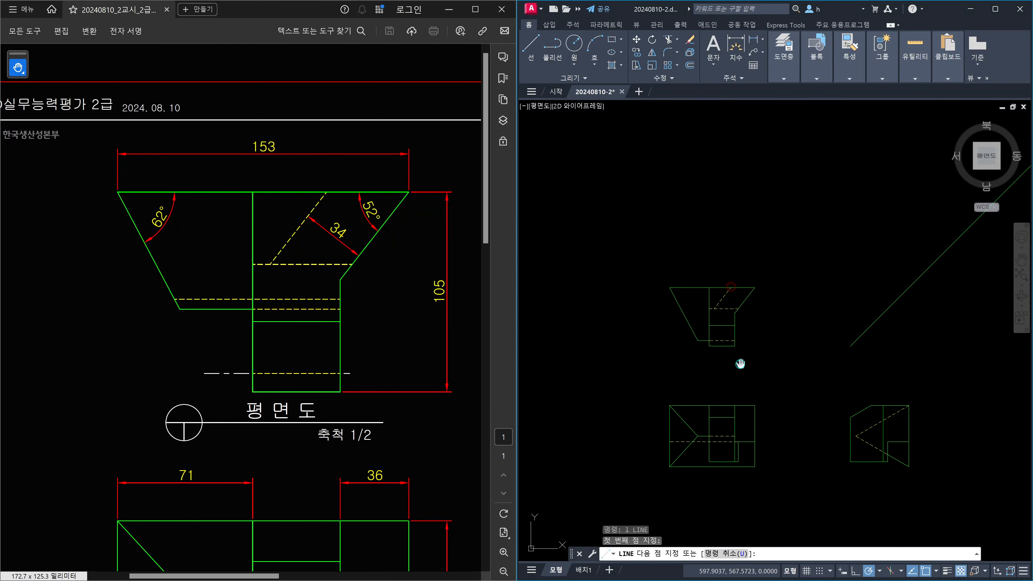
scroll(738, 358, up, 2)
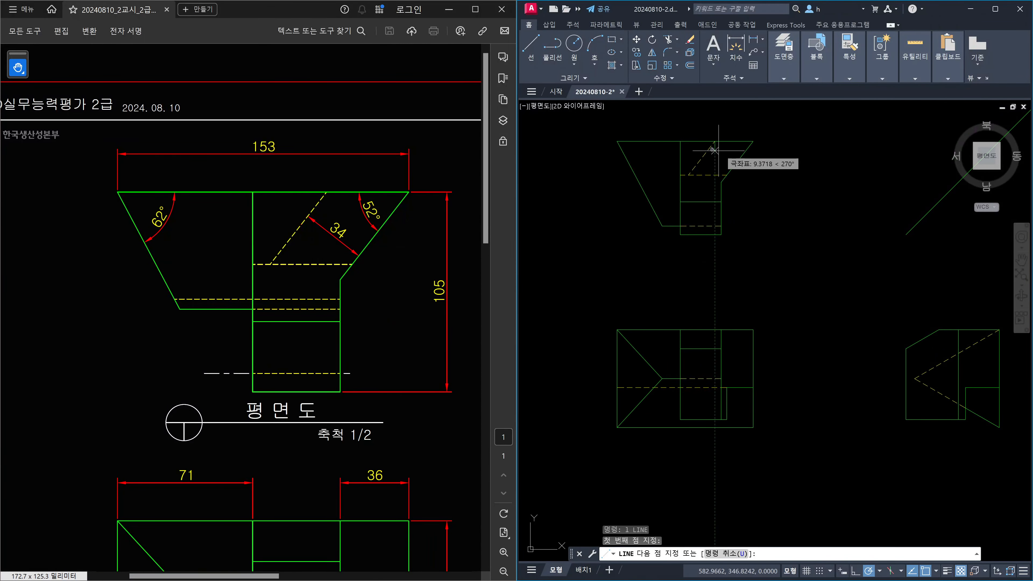
scroll(692, 386, up, 5)
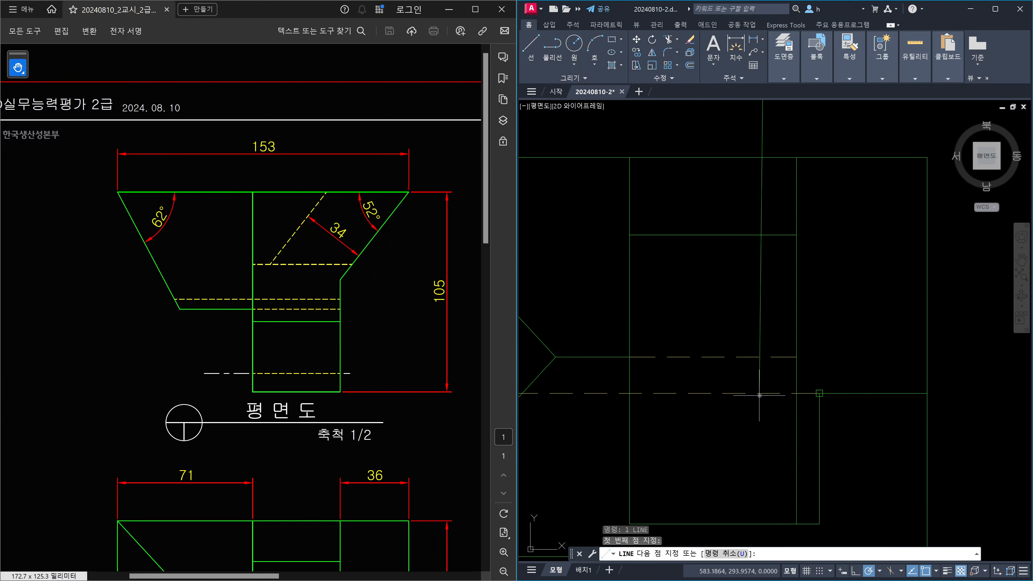
click(770, 393)
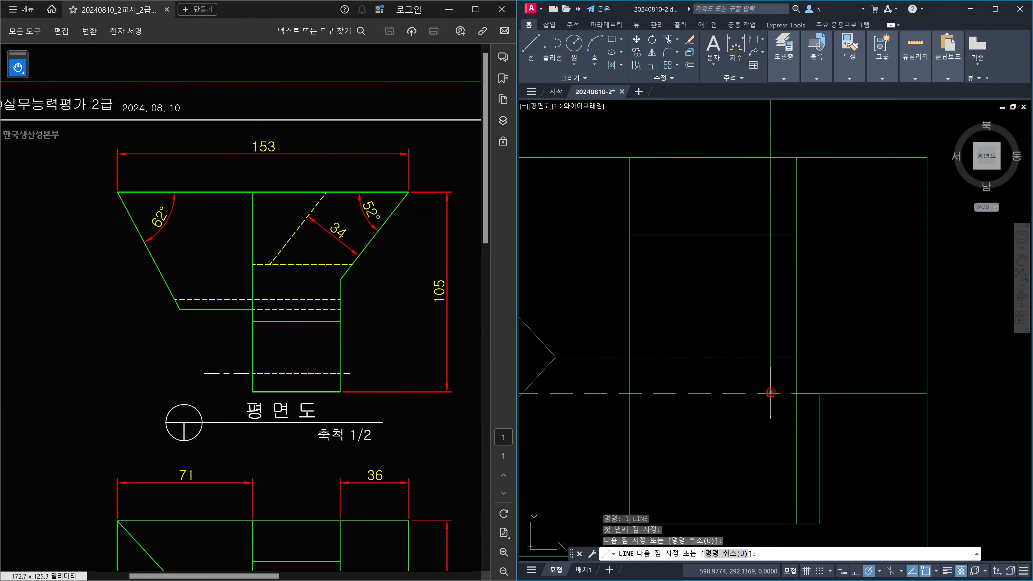
scroll(768, 390, down, 2)
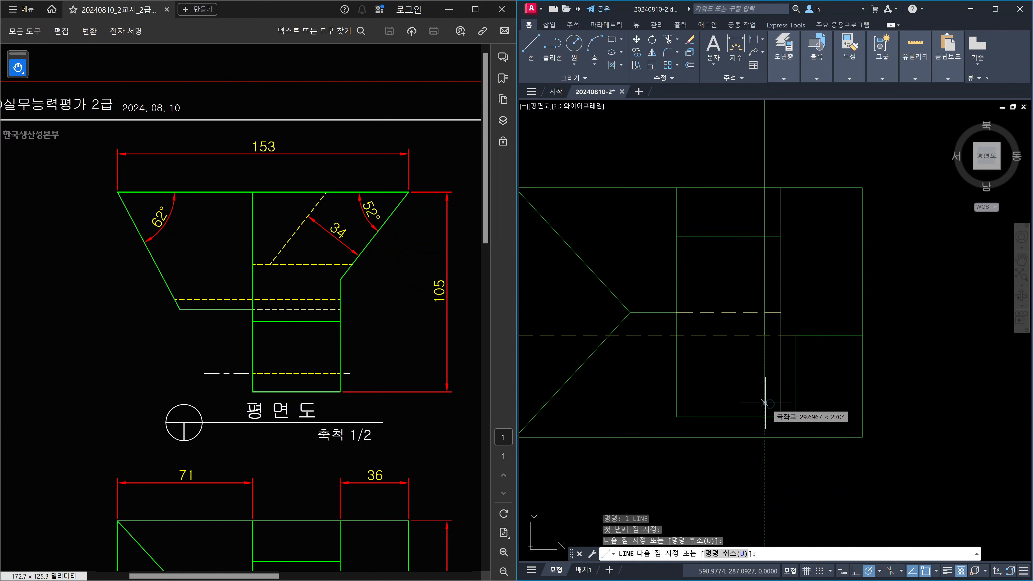
click(764, 418)
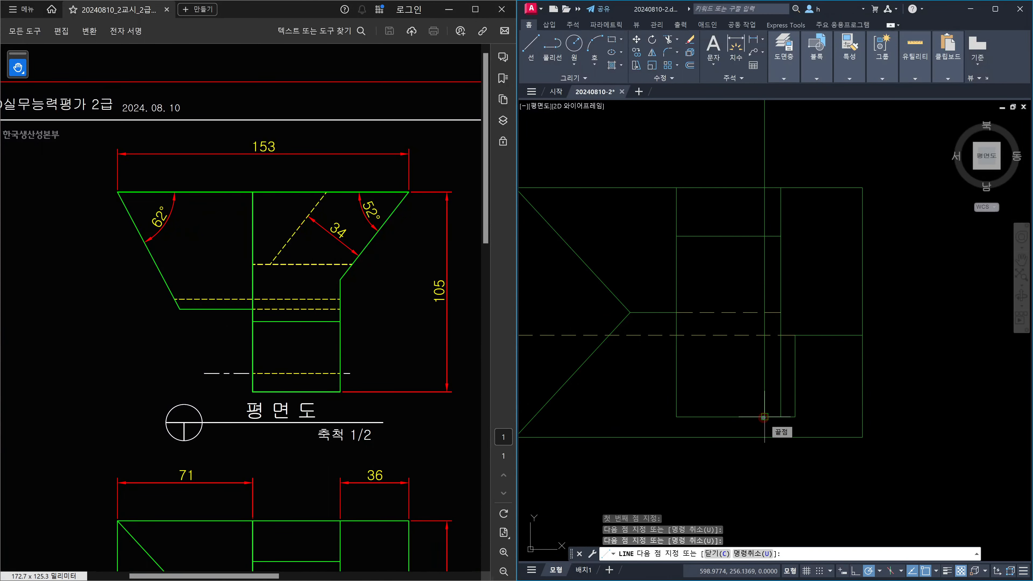
click(764, 438)
key(Escape)
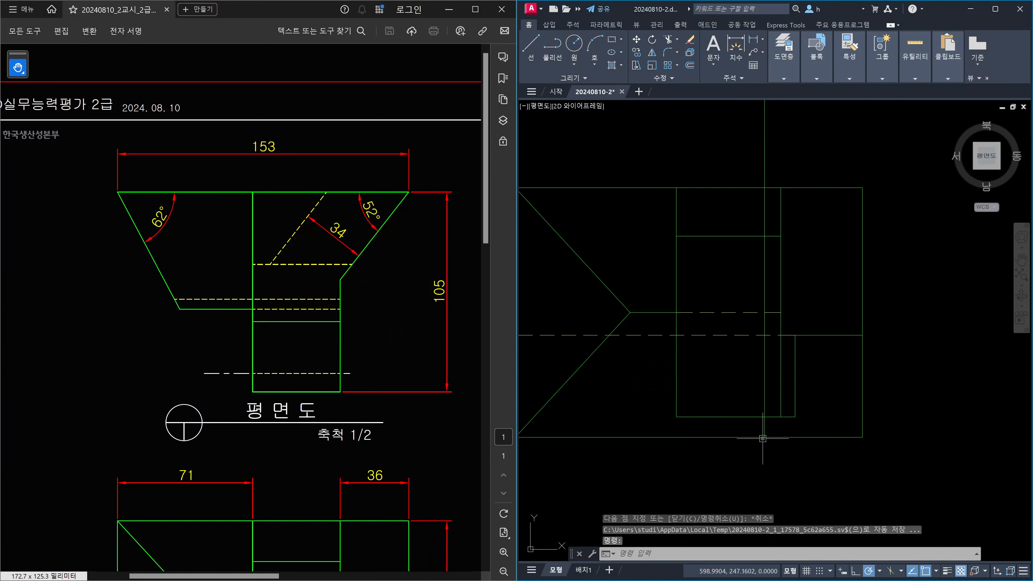
Match the front view's projected vertical segment between the middle line and lower inner edge to the dashed middle line
text(ma)
key(Return)
click(752, 336)
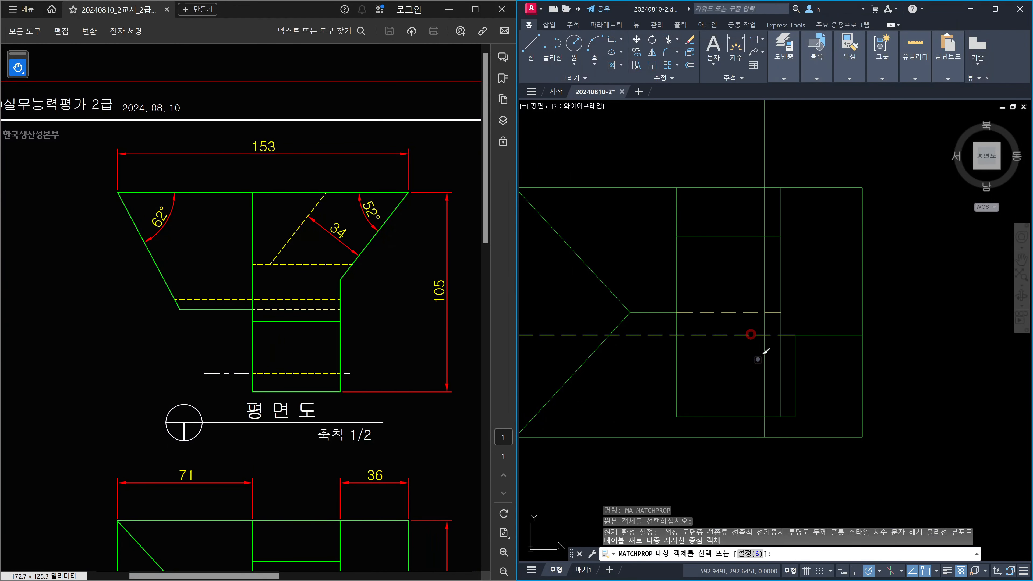
click(764, 369)
key(Escape)
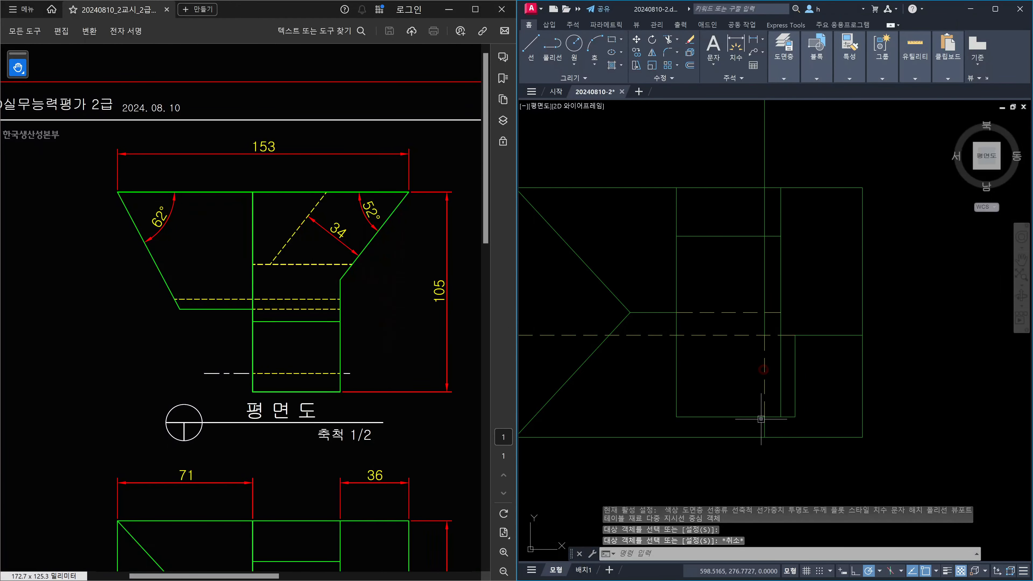
Trim the front view's bottom edge to the right of the projected vertical line
text(tr)
key(Return)
click(765, 427)
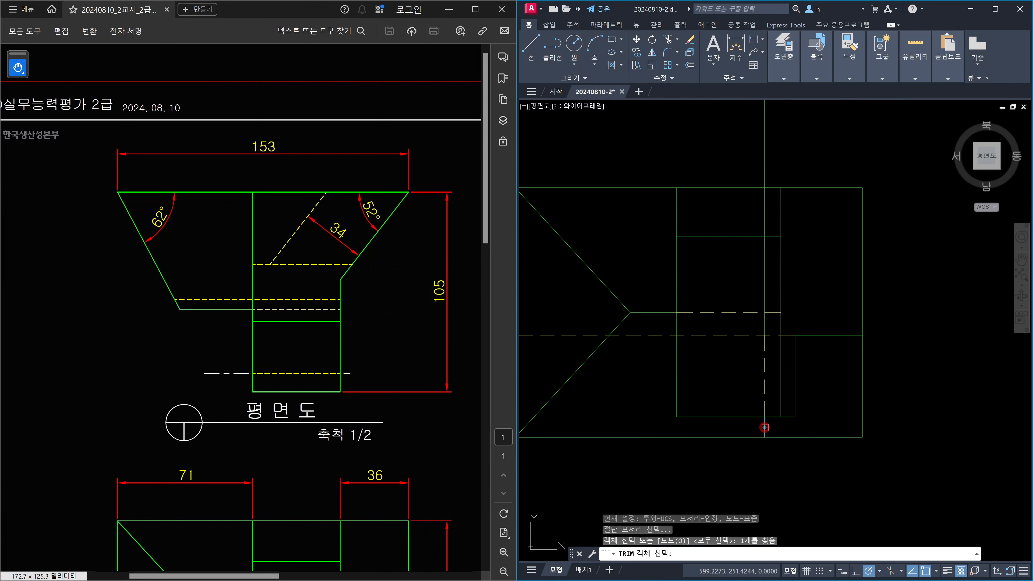
right_click(779, 439)
click(780, 438)
key(Escape)
Trim the front view's right edge below the short horizontal edge at the step
text(tr)
right_click(856, 360)
click(838, 352)
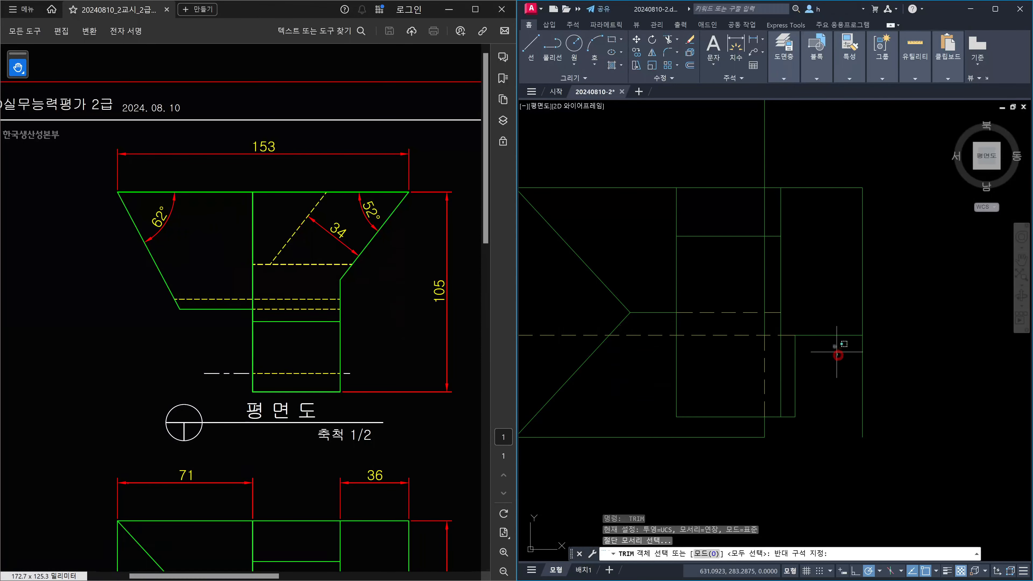
click(828, 324)
key(space)
click(862, 374)
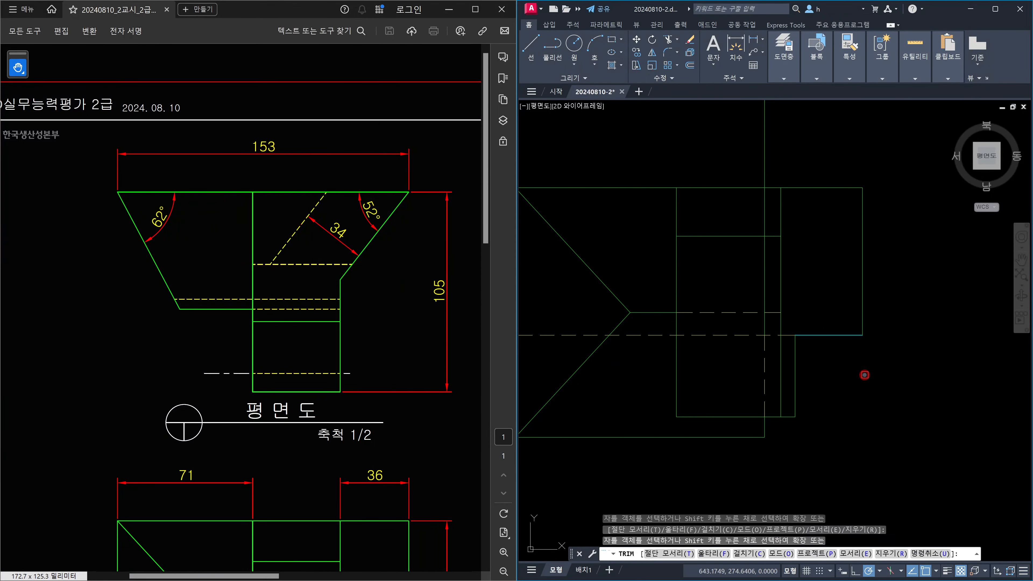
key(Escape)
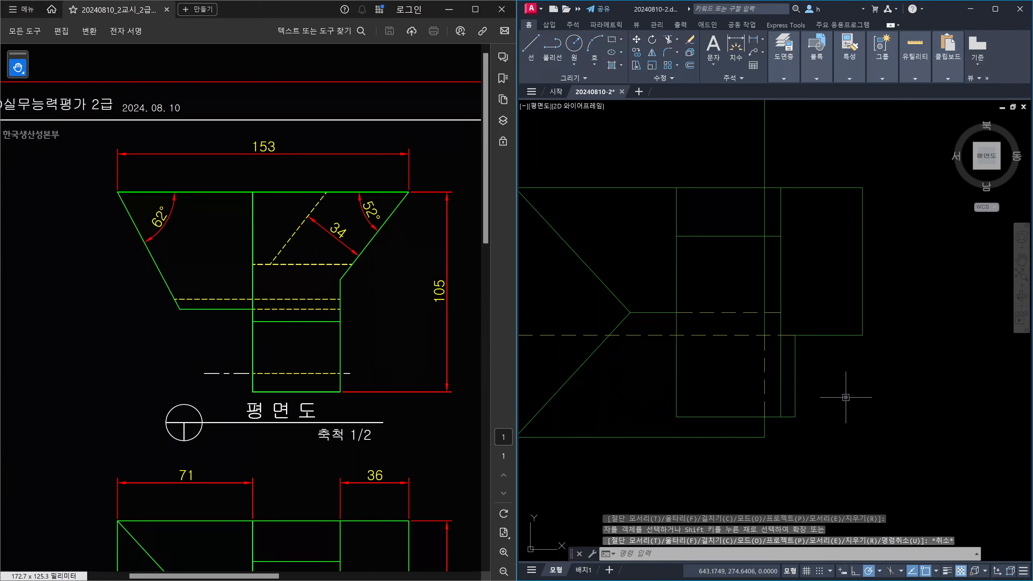
Delete the vertical projection line running from the plan view's top edge down to the front view's dashed middle line
scroll(846, 391, down, 4)
key(Escape)
click(846, 289)
click(754, 272)
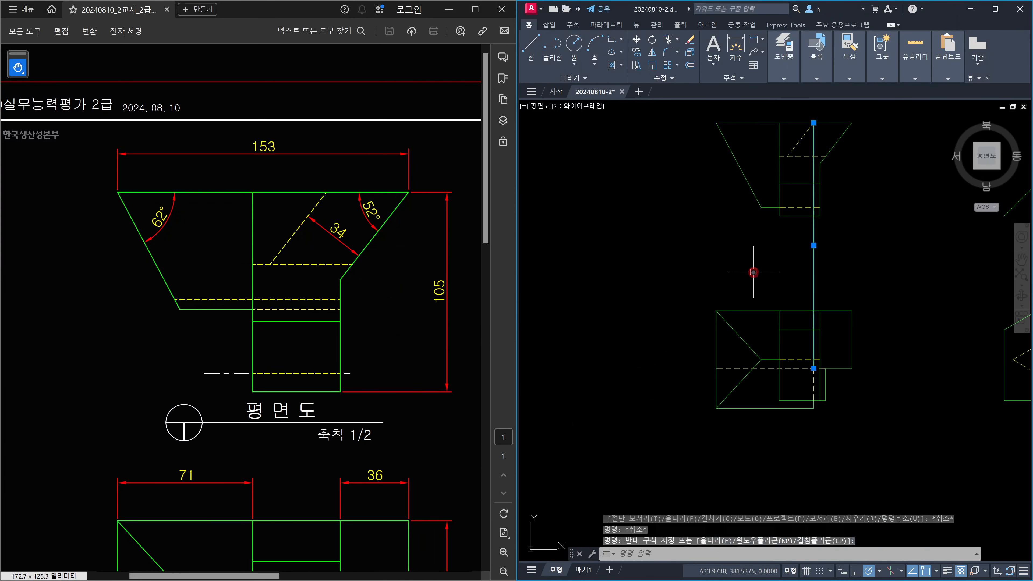
key(Delete)
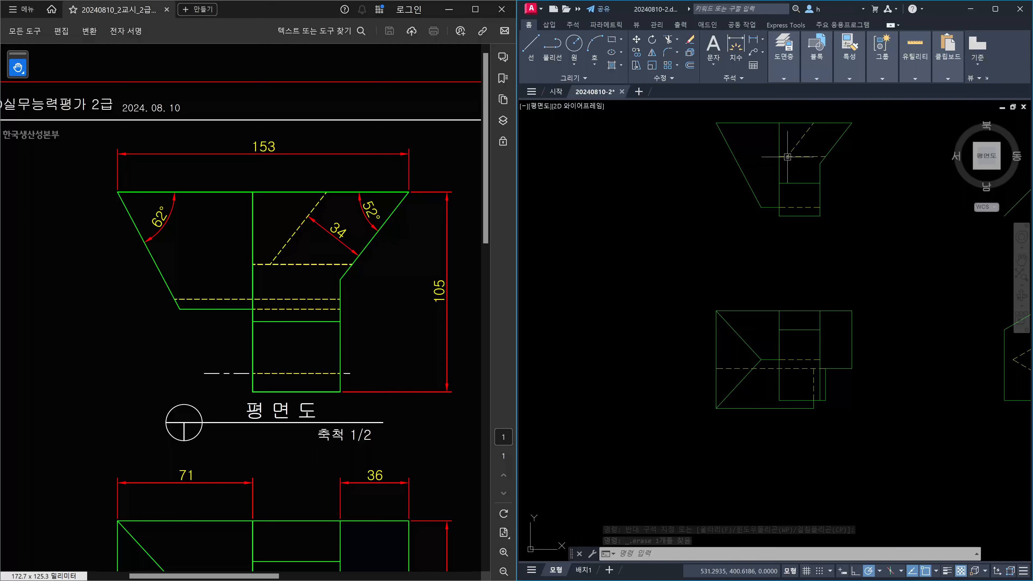
Project the lower end of the plan view's dashed slanted line down to the front view's dashed middle line and bottom edge
middle_drag(851, 309, 750, 288)
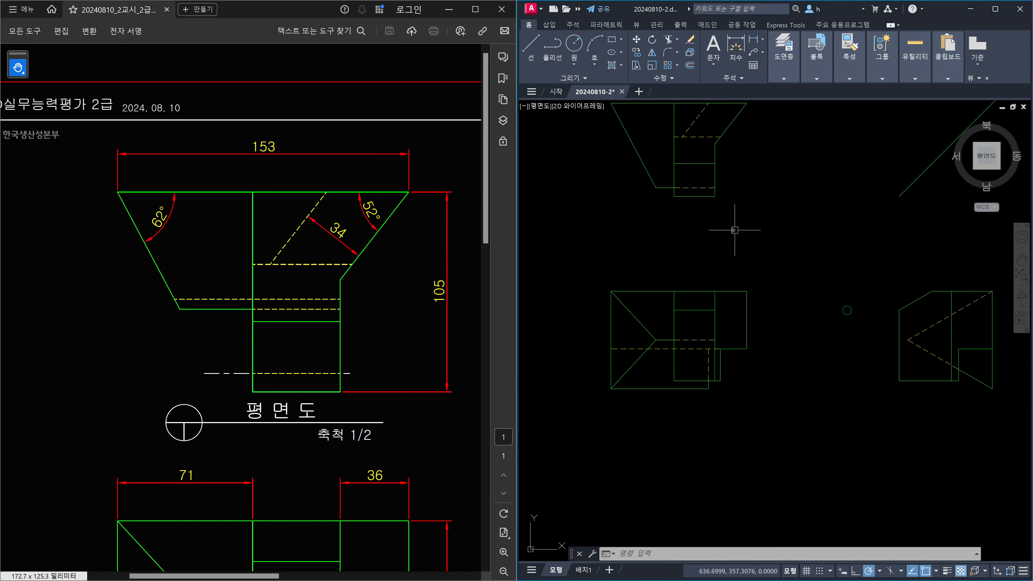
middle_drag(721, 177, 720, 181)
key(Escape)
text(l)
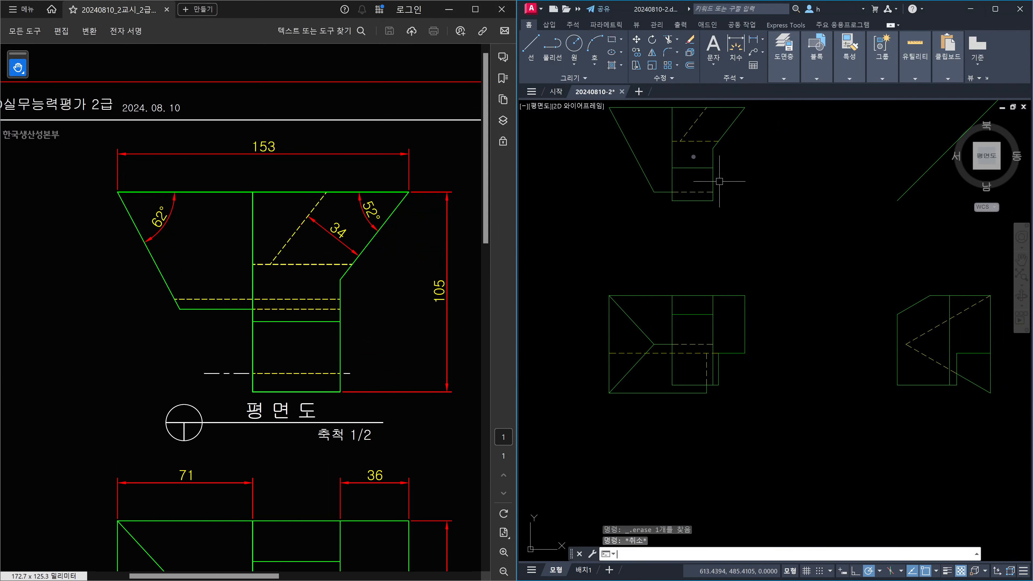
key(Return)
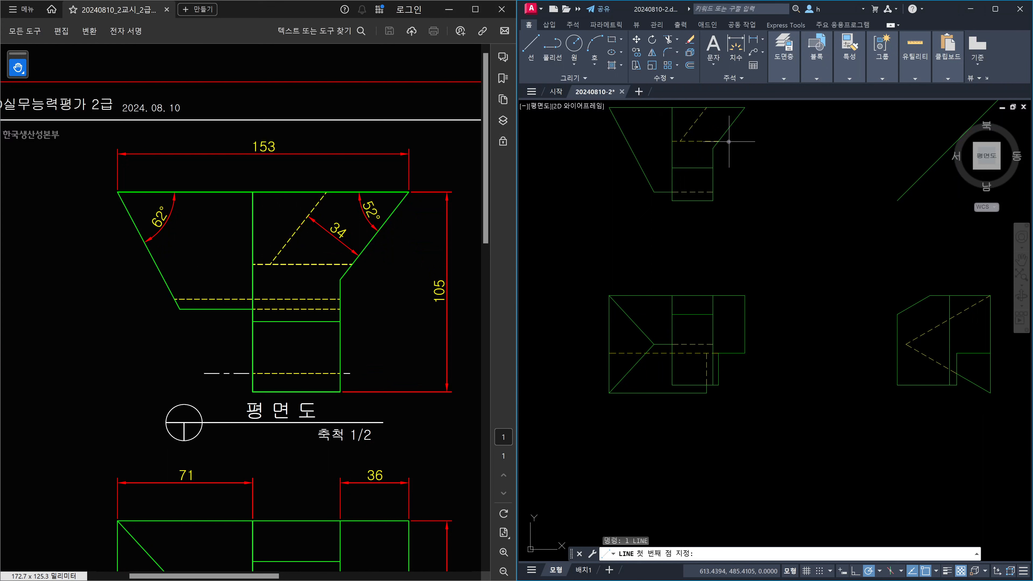
click(682, 141)
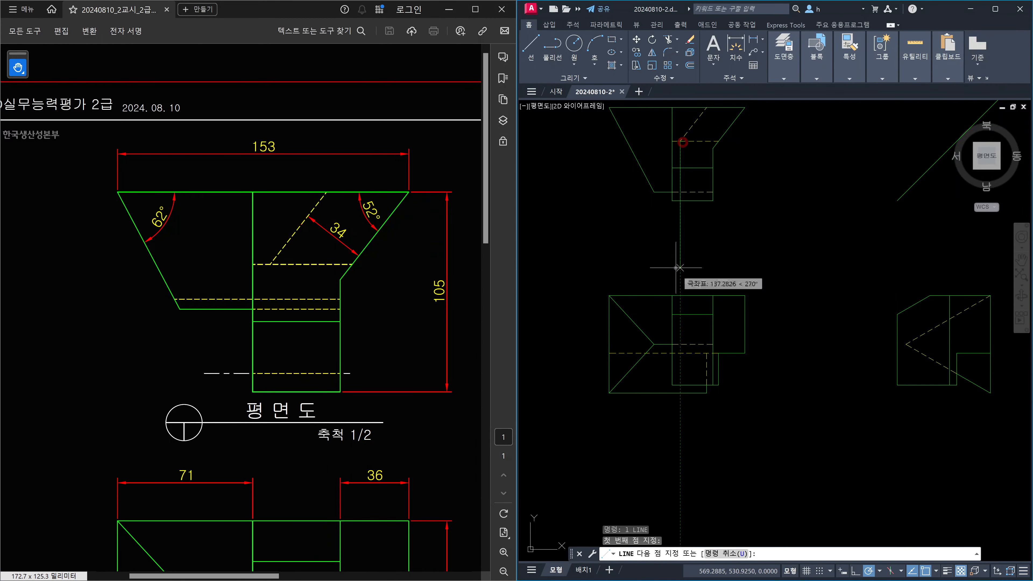
click(681, 353)
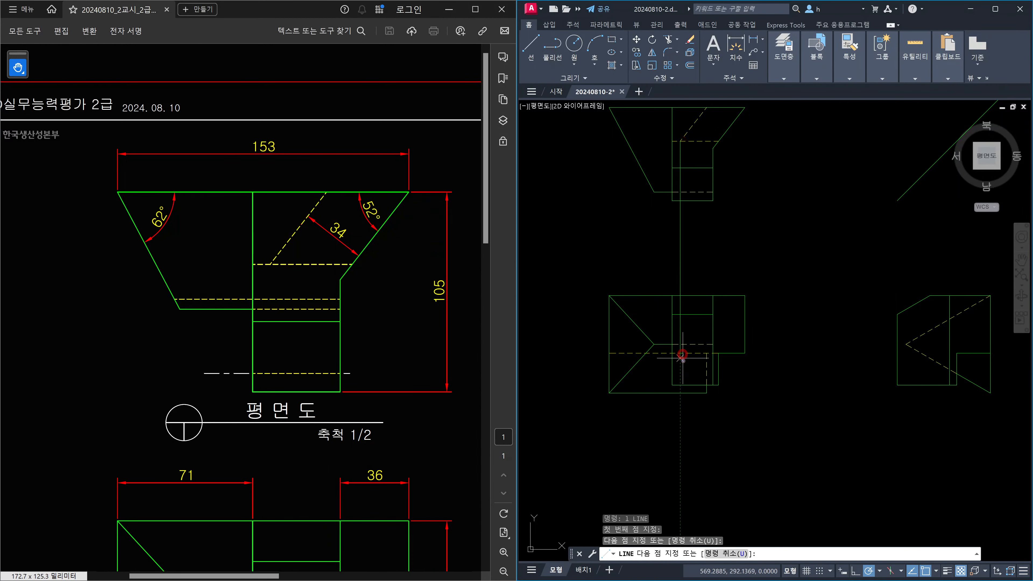
click(681, 393)
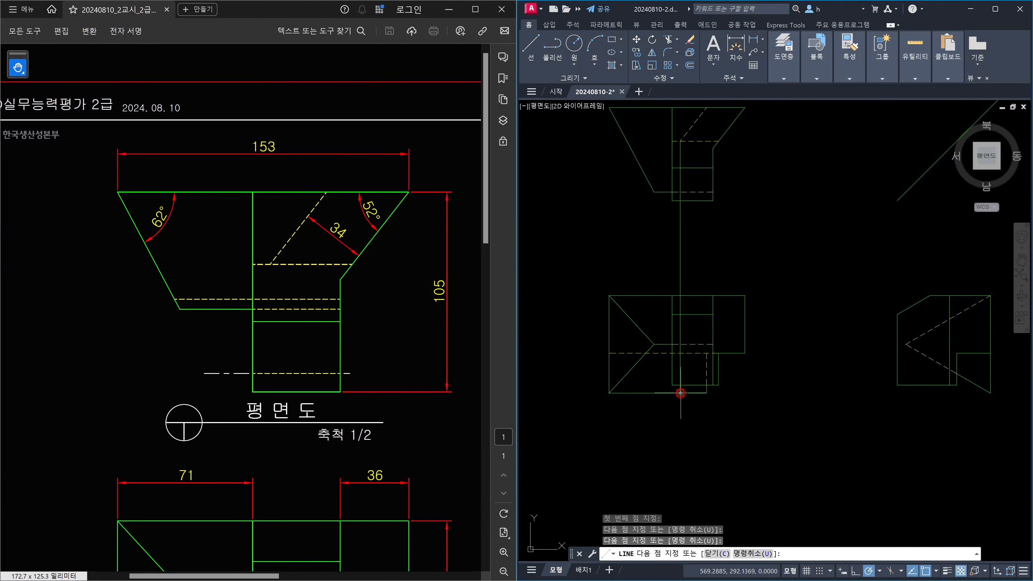
key(Escape)
Match the new vertical segment below the front view's middle line to the existing dashed vertical line
scroll(682, 390, up, 5)
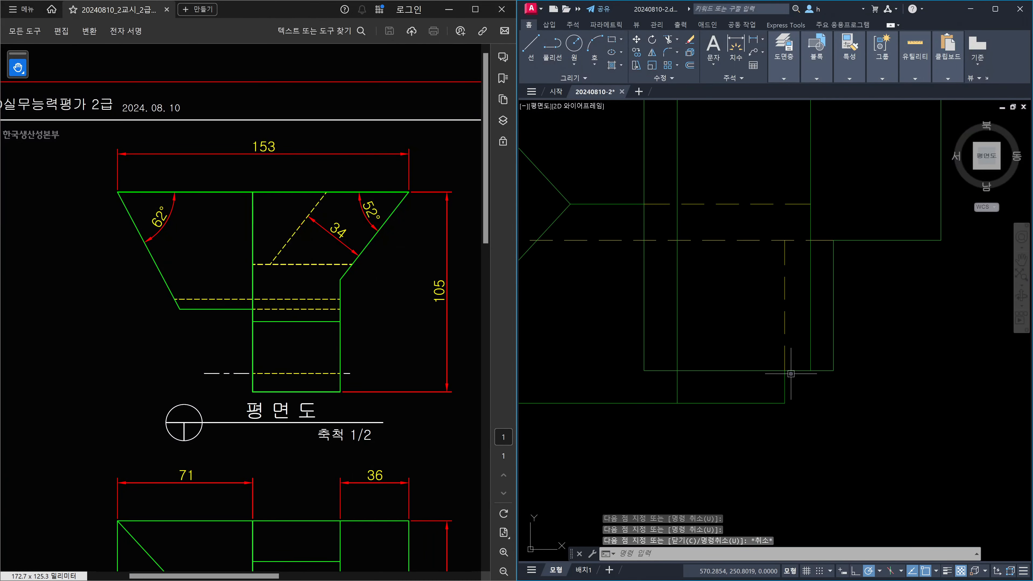
click(785, 363)
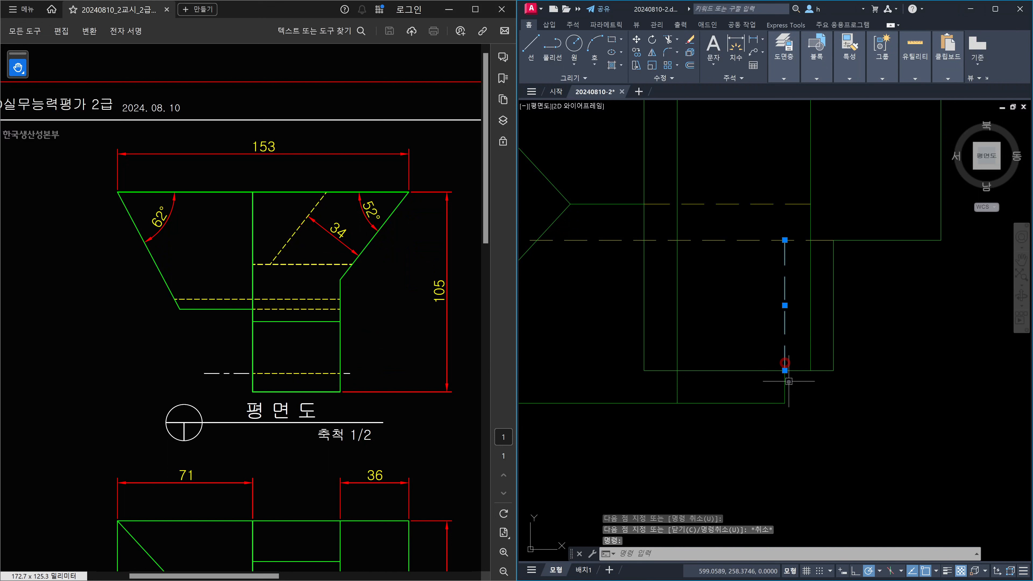
click(784, 390)
key(Escape)
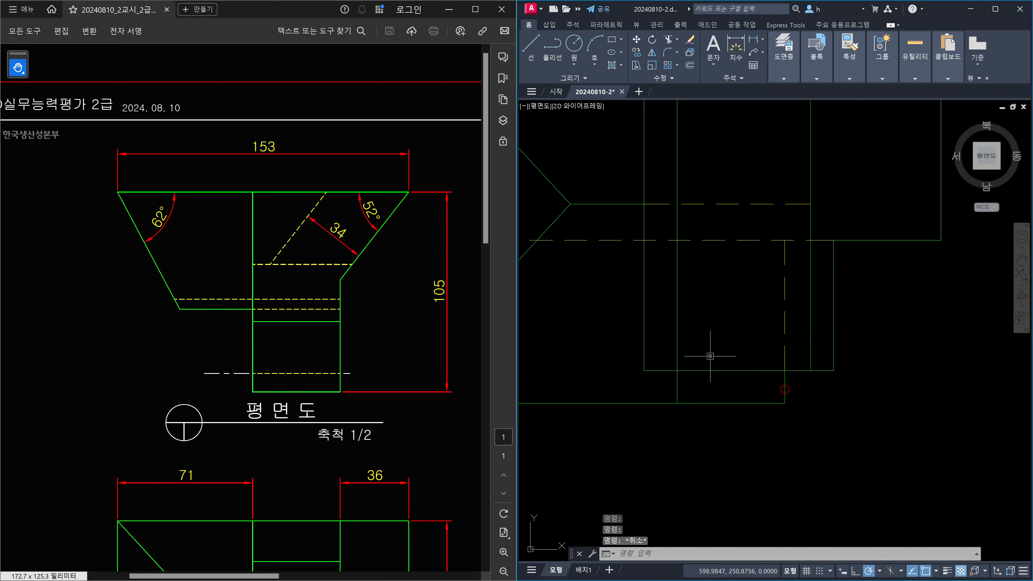
click(679, 340)
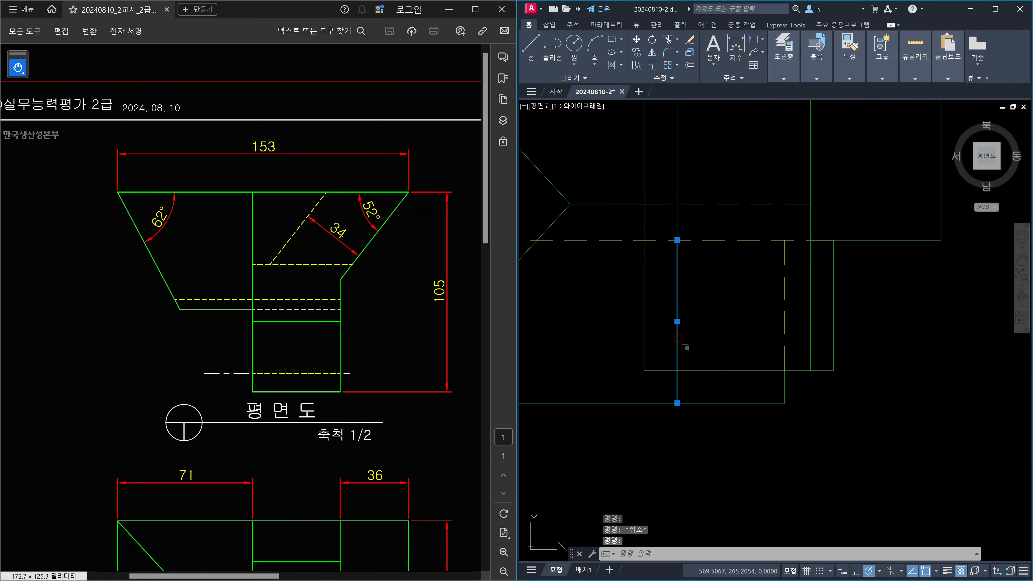
key(Escape)
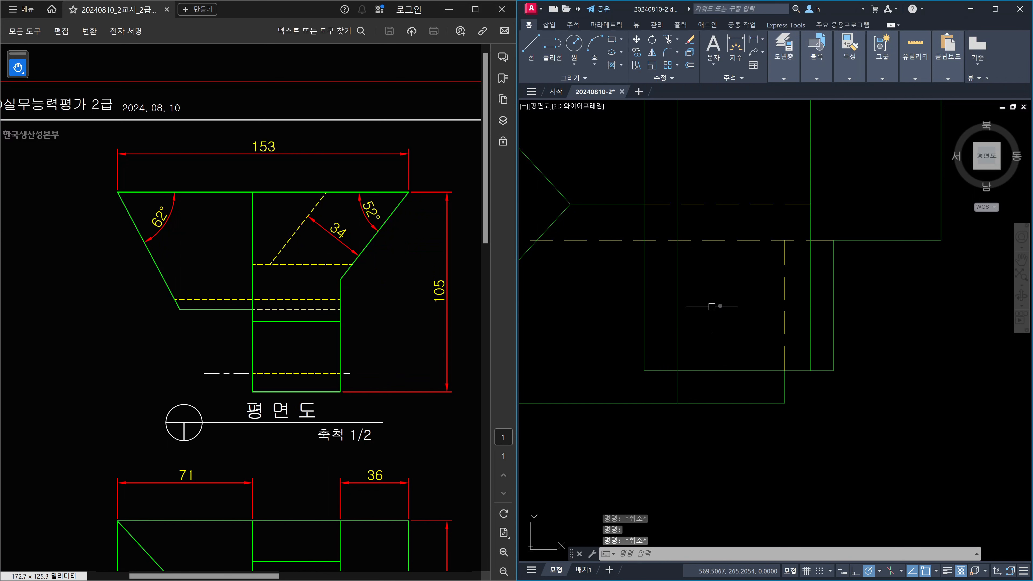
text(ma)
key(Return)
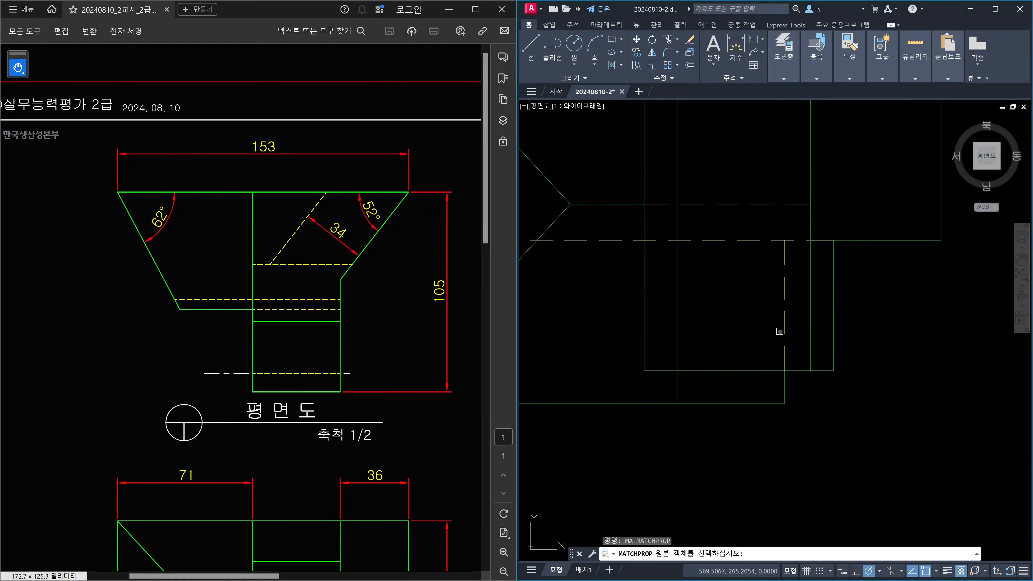
click(783, 332)
click(677, 314)
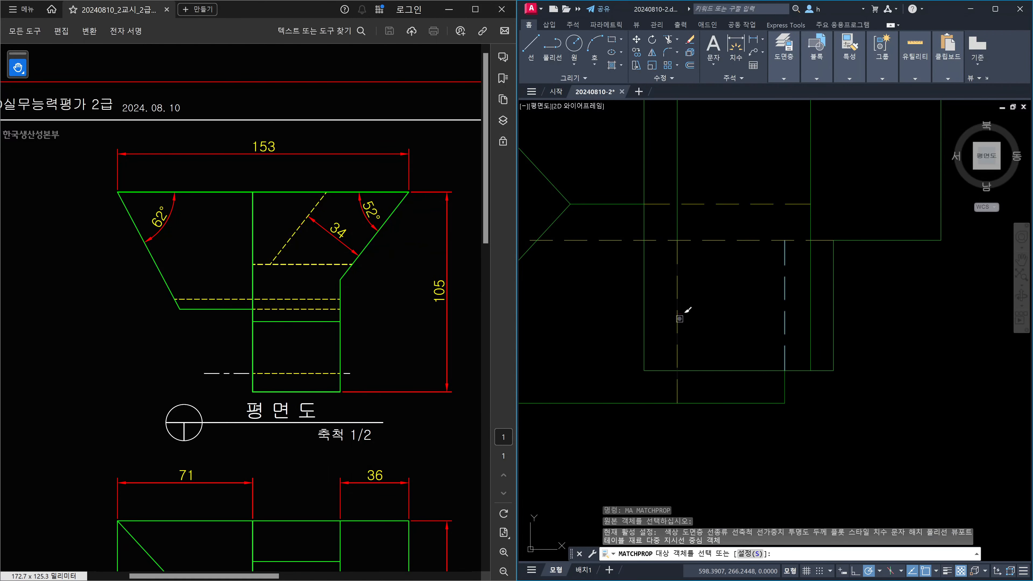
key(Escape)
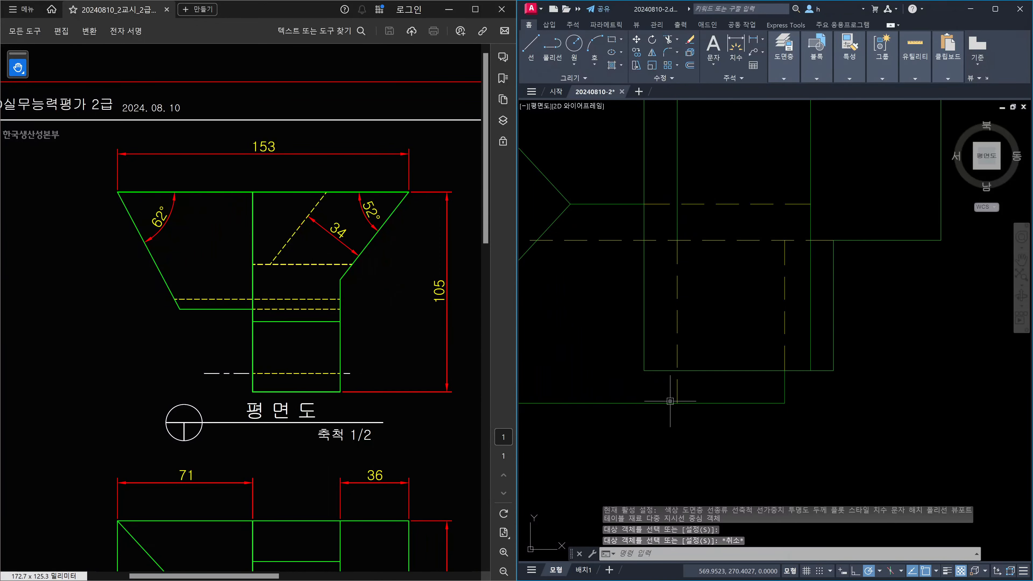
Delete the vertical projection line above the front view's dashed middle line, keeping the dashed segment below it
mouse_move(670, 402)
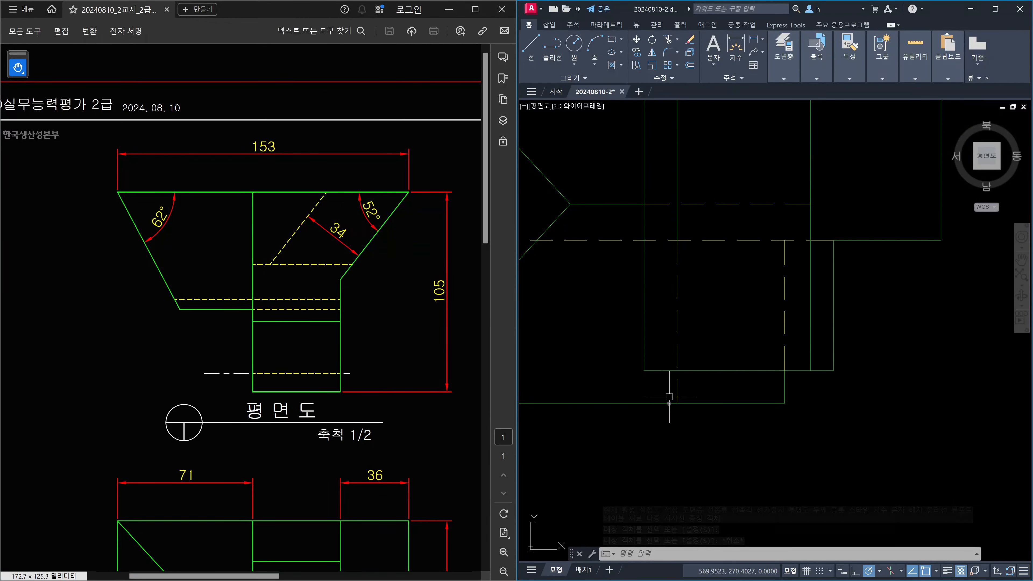
click(691, 166)
click(672, 153)
key(Delete)
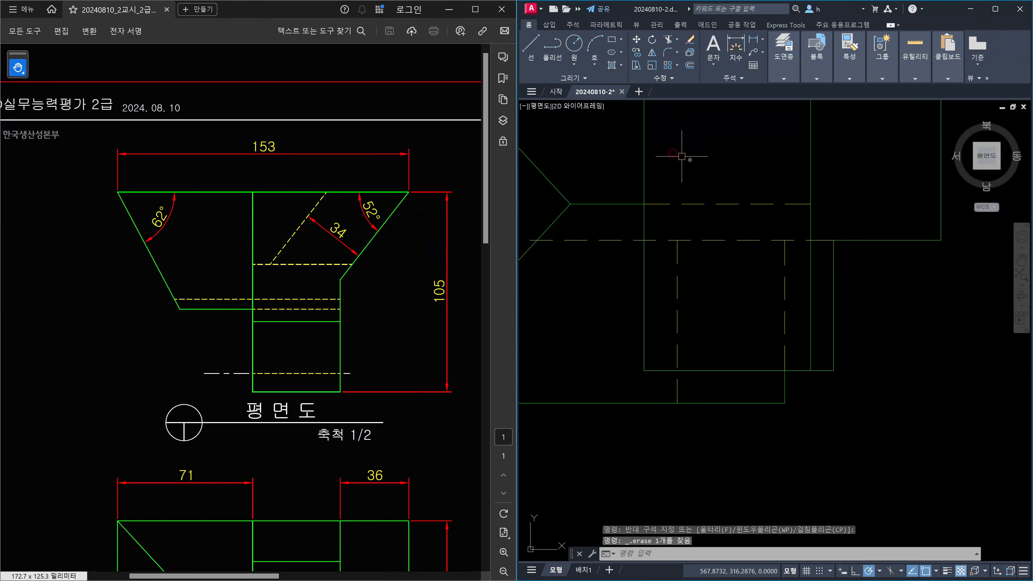
Trim the front view's dashed middle line to the left of the new dashed vertical line
scroll(724, 182, down, 4)
scroll(728, 130, up, 3)
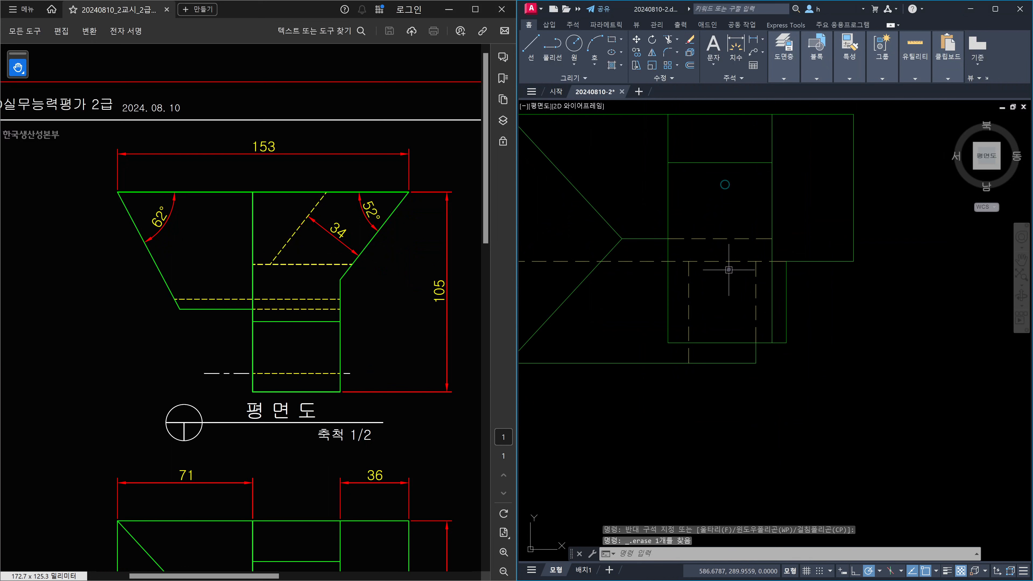
key(Escape)
text(tr)
key(Return)
click(689, 275)
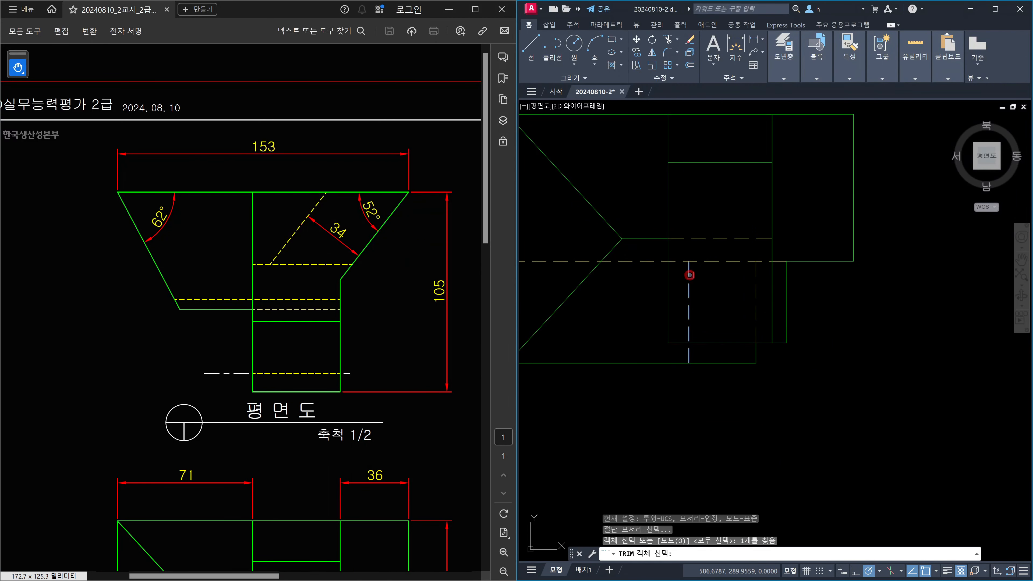
key(Return)
key(Escape)
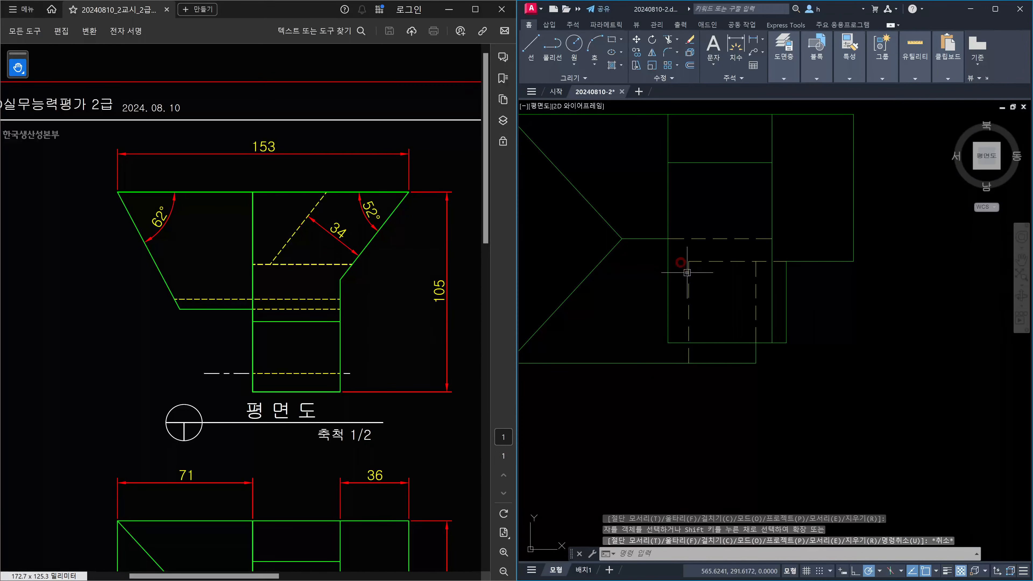
Examine the front view's dashed lines, then the right side view's lower slanted edge and the vertical edge it meets
click(689, 267)
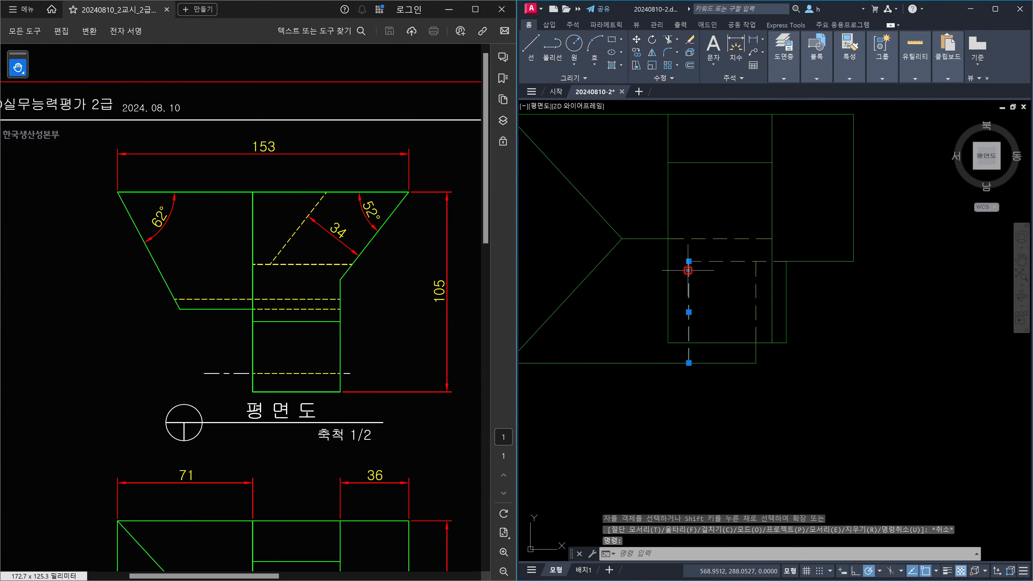
click(696, 261)
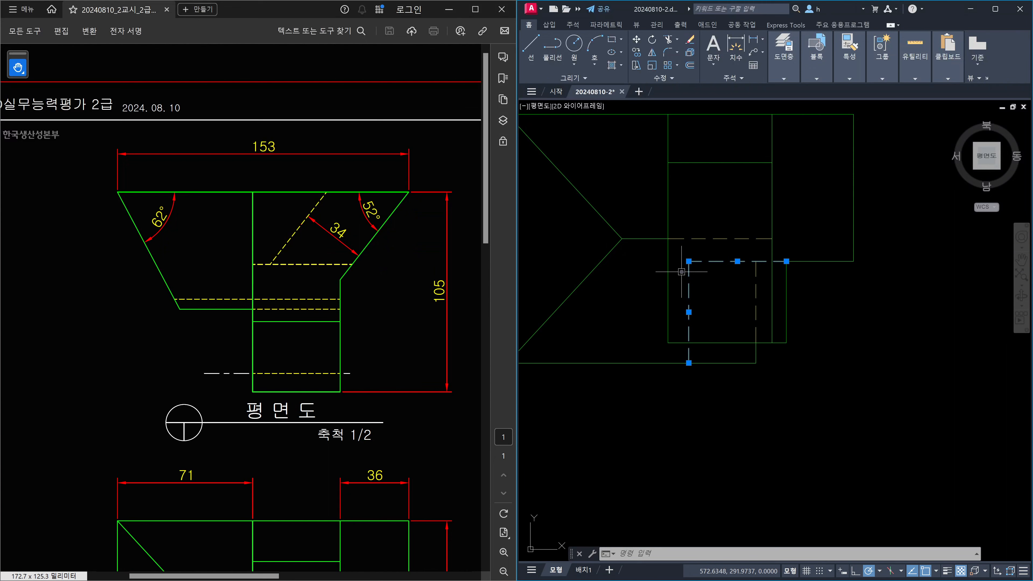
key(Escape)
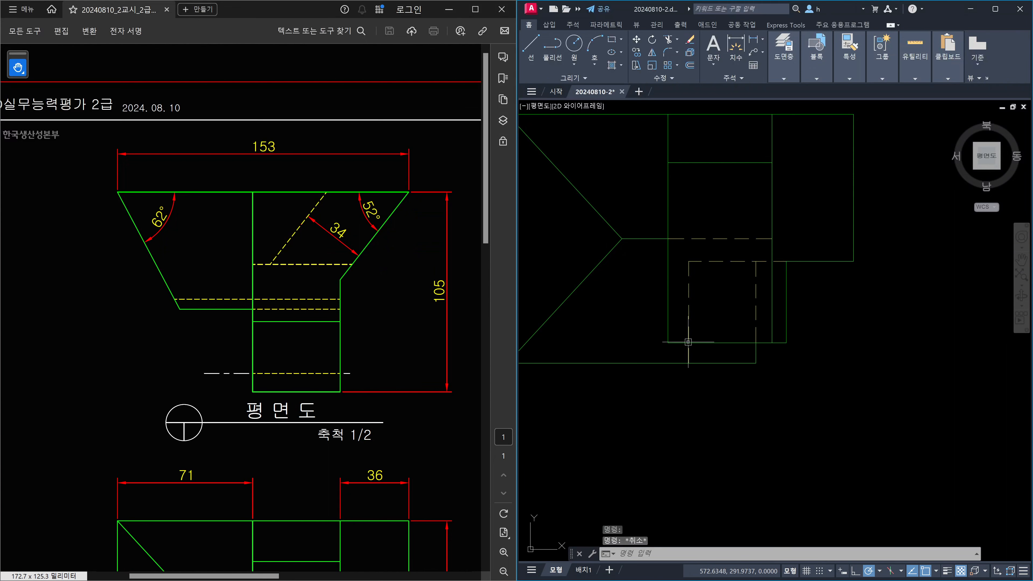
scroll(722, 252, down, 4)
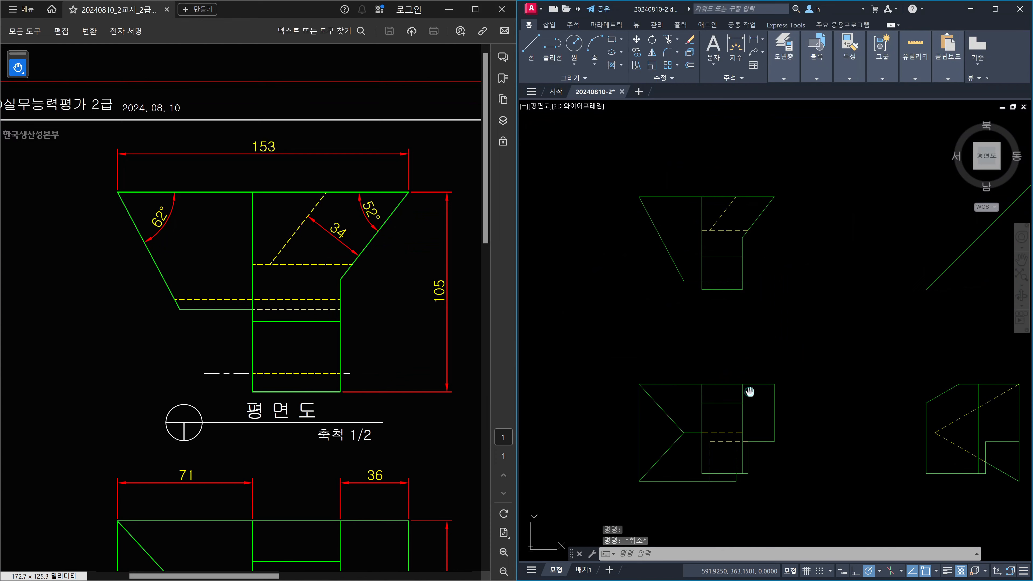
scroll(703, 371, up, 2)
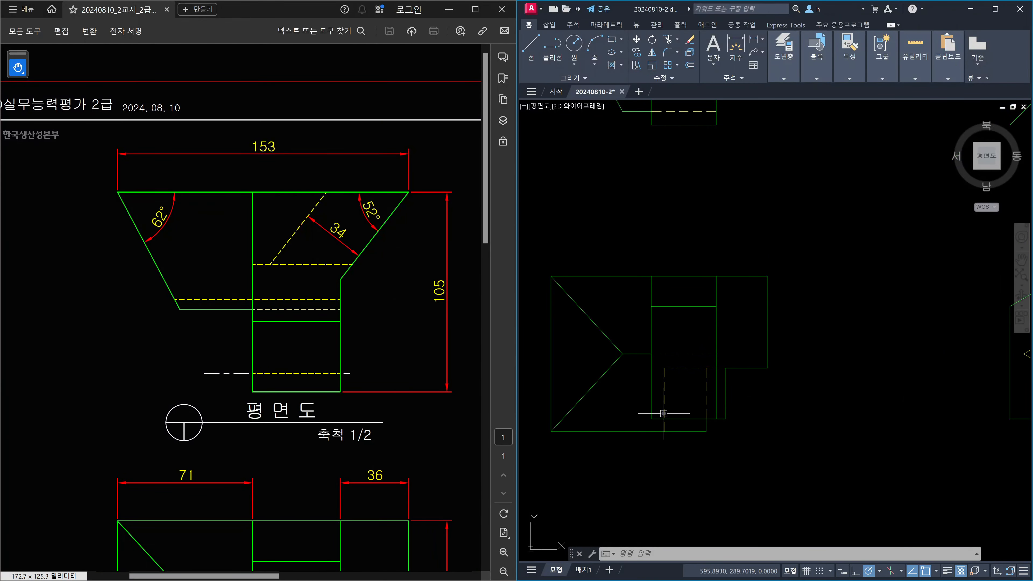
scroll(691, 395, down, 3)
scroll(895, 401, up, 4)
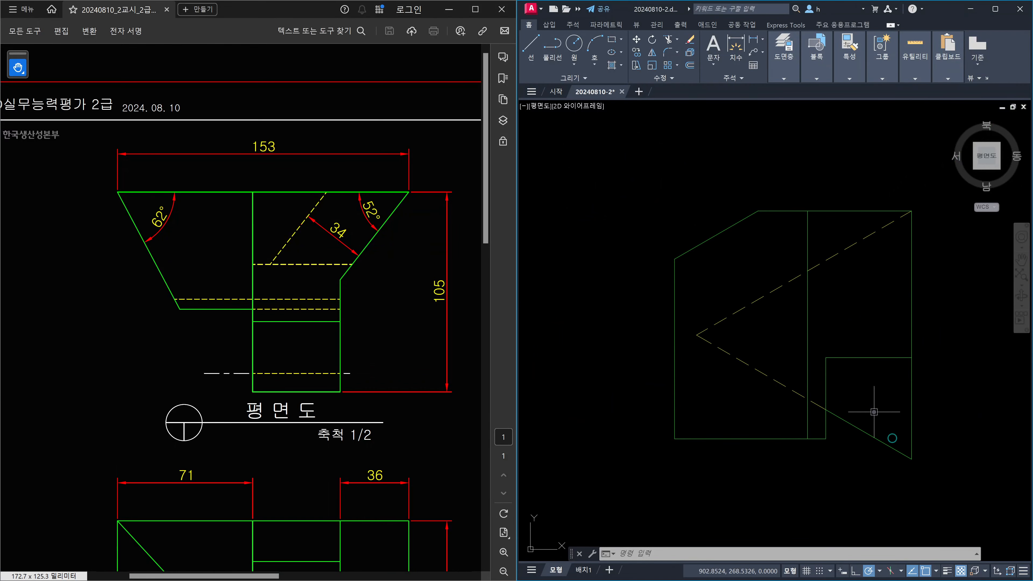
click(874, 452)
click(854, 415)
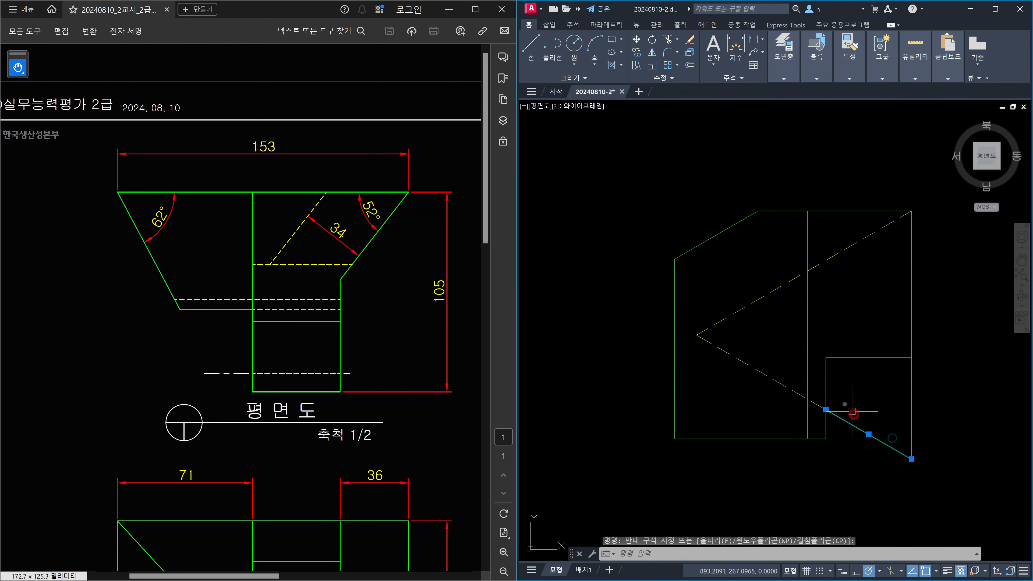
click(820, 395)
mouse_move(827, 358)
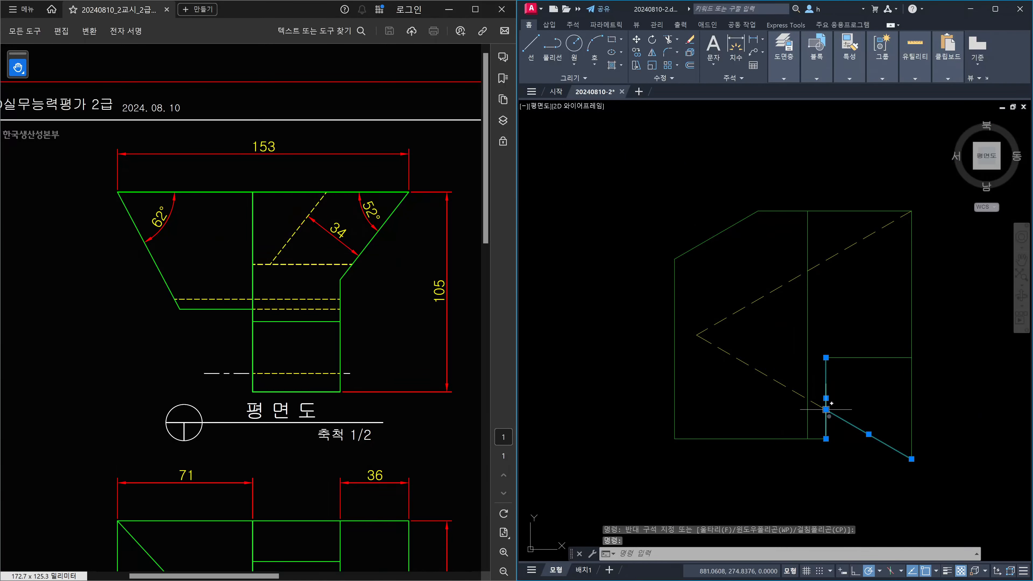
Examine the right side view's lower slanted edge and the vertical edge it meets, then the front view's dashed vertical line
key(Escape)
scroll(842, 427, up, 2)
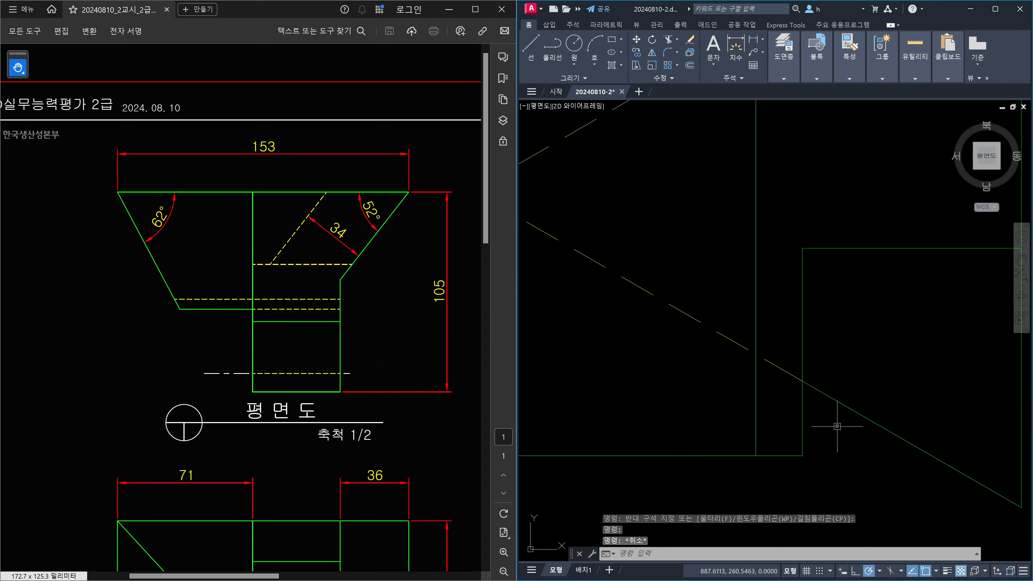
click(837, 428)
click(828, 381)
click(819, 414)
click(784, 429)
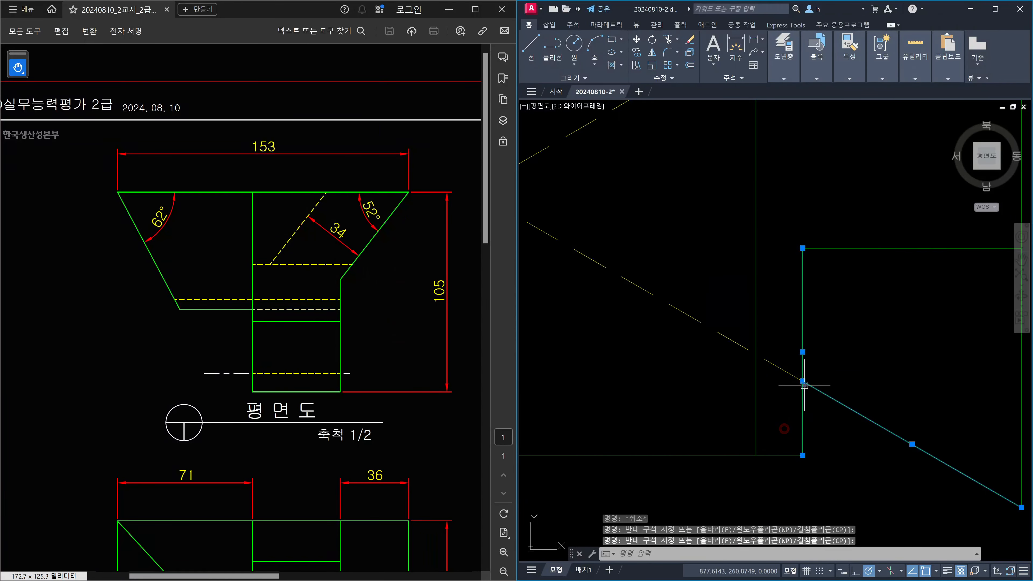
key(Escape)
scroll(814, 388, down, 6)
middle_drag(693, 372, 805, 377)
scroll(613, 418, up, 4)
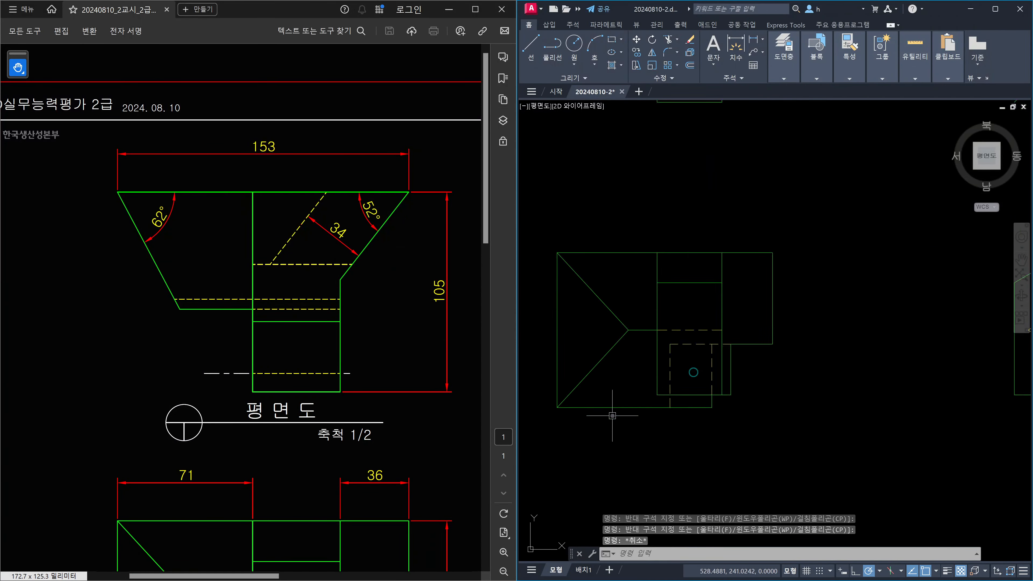
click(719, 343)
click(698, 337)
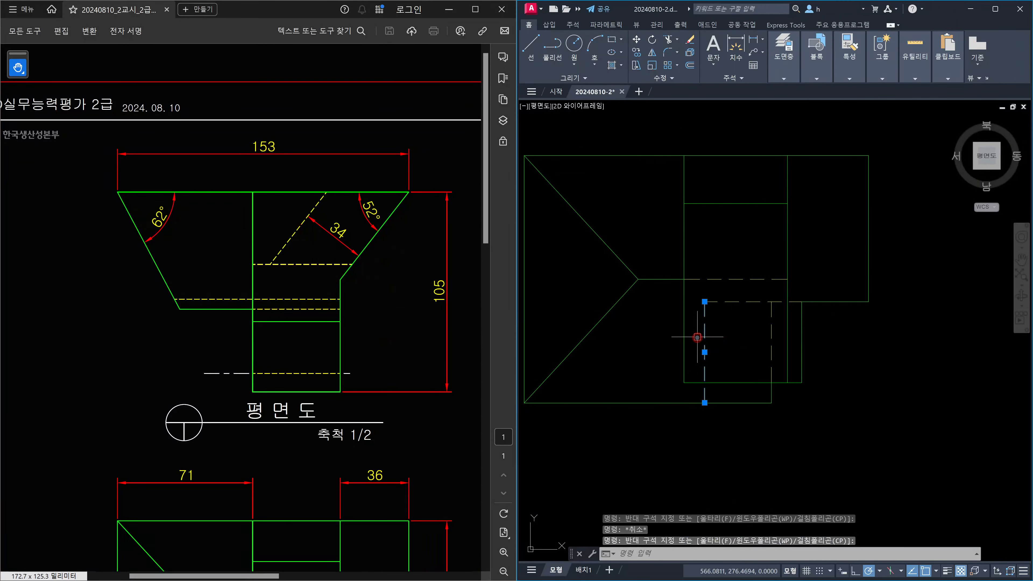
key(Escape)
scroll(731, 331, down, 4)
middle_drag(820, 341, 709, 358)
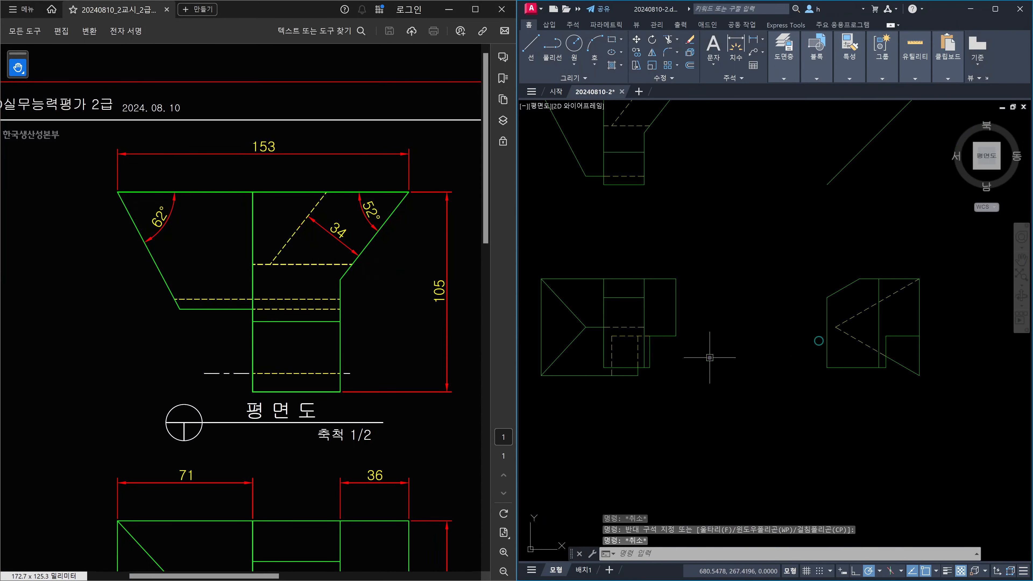
Draw a horizontal line from the right side view's slanted and vertical edge intersection to the front view's left dashed vertical line, continuing to the block's left edge
scroll(877, 354, up, 4)
text(l)
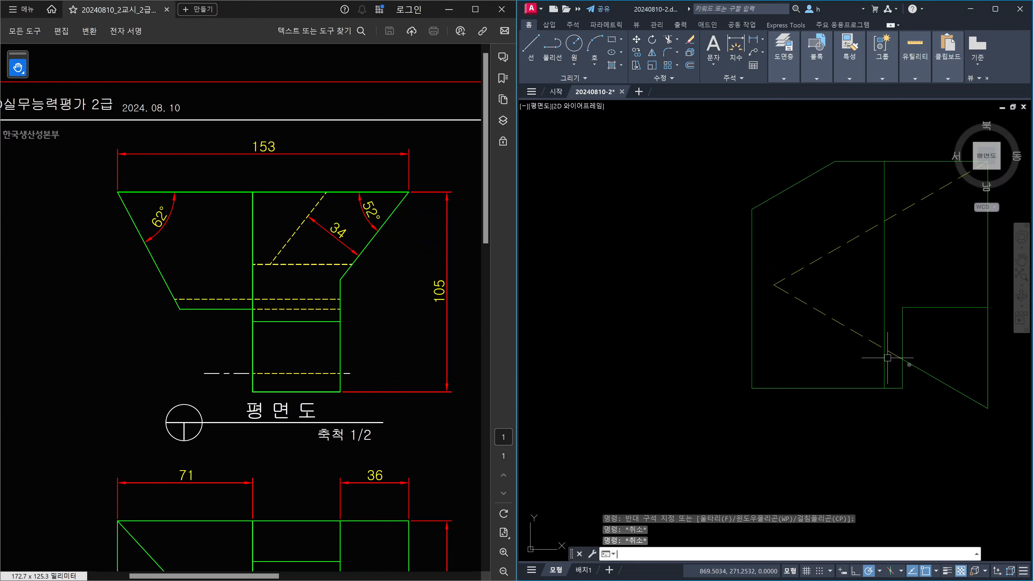
key(Return)
scroll(911, 362, up, 4)
click(891, 351)
scroll(888, 349, down, 4)
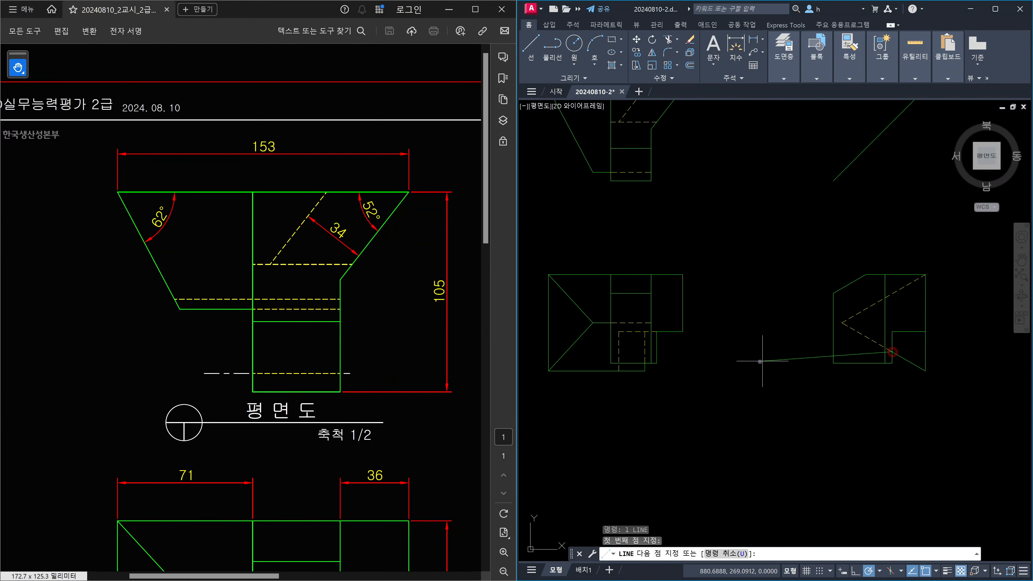
scroll(634, 356, up, 1)
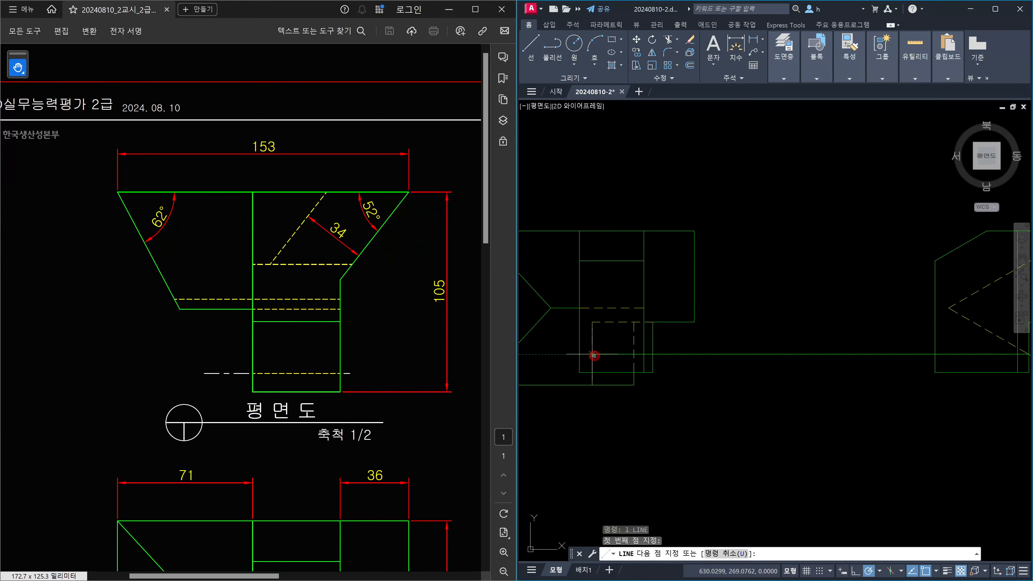
click(595, 355)
click(579, 355)
key(Escape)
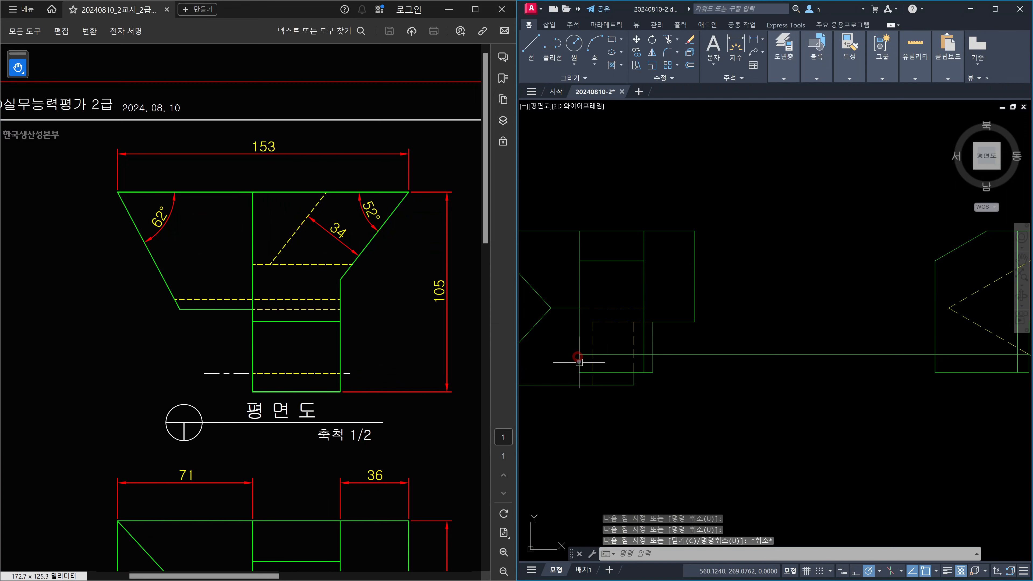
Examine the short horizontal segment in the front view, then the right side view's vertical and slanted edges where the projection starts
scroll(580, 352, up, 3)
click(595, 354)
click(589, 341)
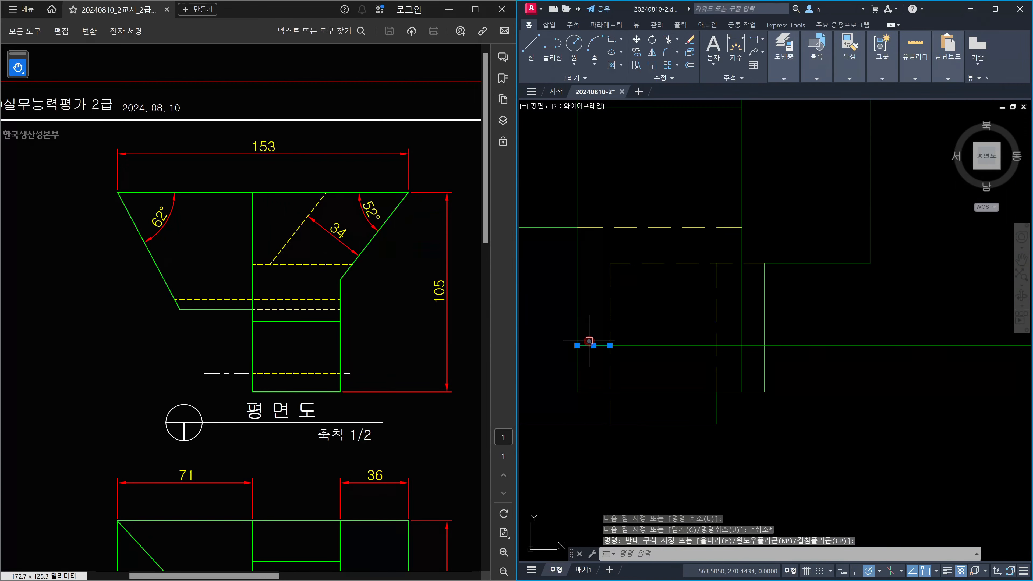
scroll(628, 344, down, 4)
scroll(823, 382, up, 3)
click(762, 389)
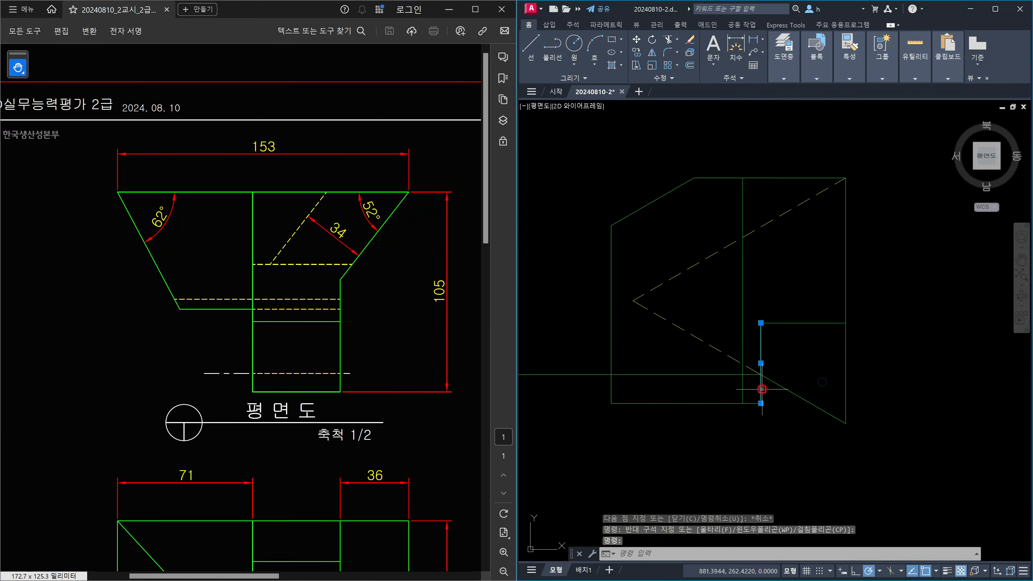
click(775, 383)
scroll(775, 372, down, 4)
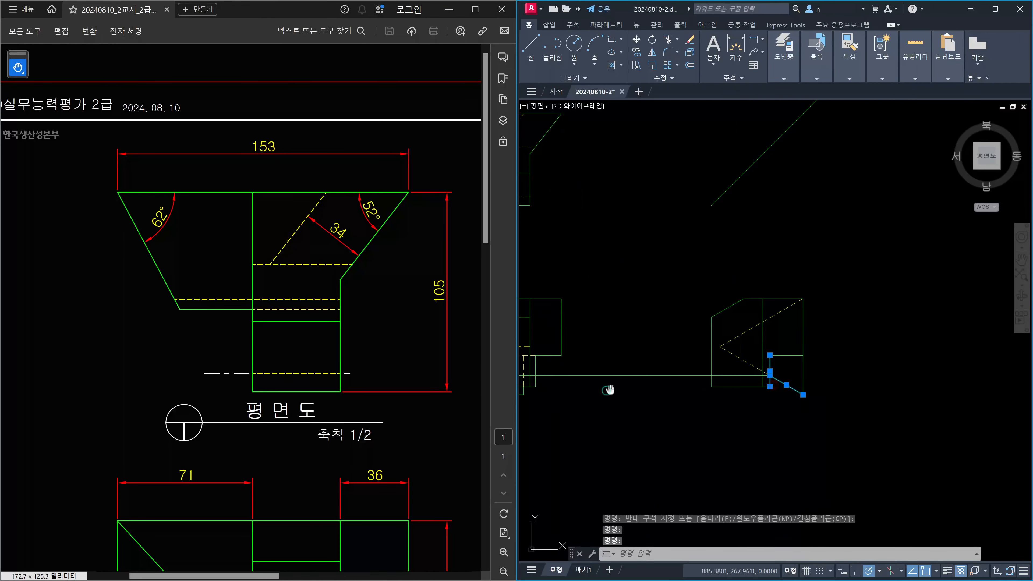
middle_drag(610, 389, 821, 382)
key(Escape)
Delete the long horizontal projection line between the two views, keeping the short segment at the front view block's left edge
scroll(715, 377, up, 4)
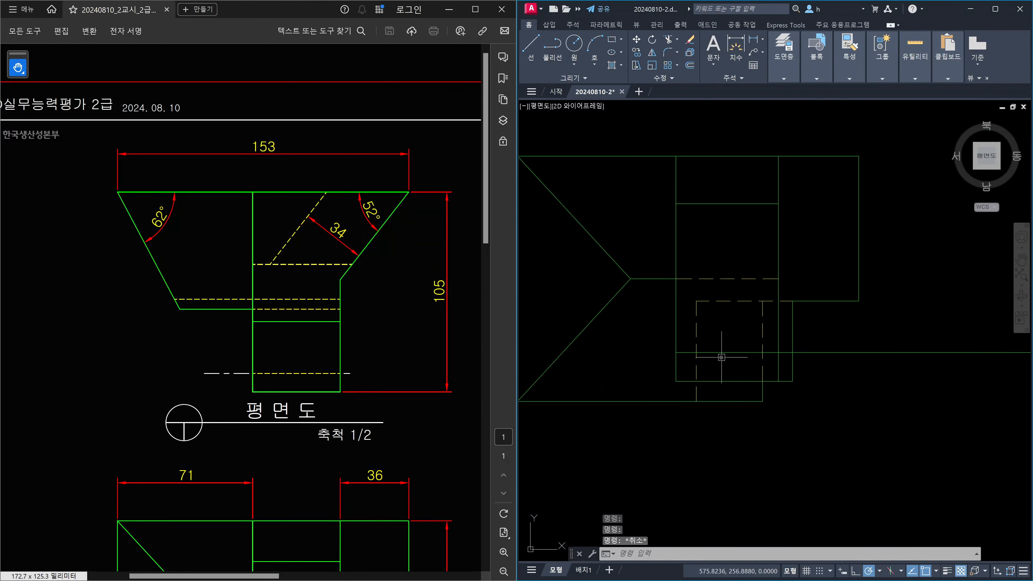
click(726, 364)
click(718, 341)
key(Delete)
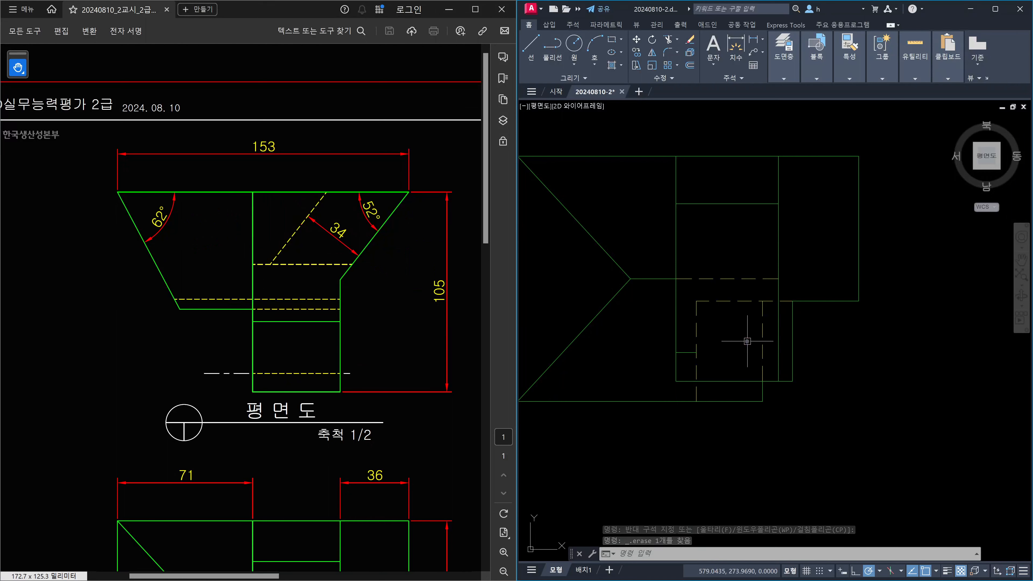
Match the short horizontal segment in the front view to the properties of the adjacent dashed vertical line
text(ma)
key(Return)
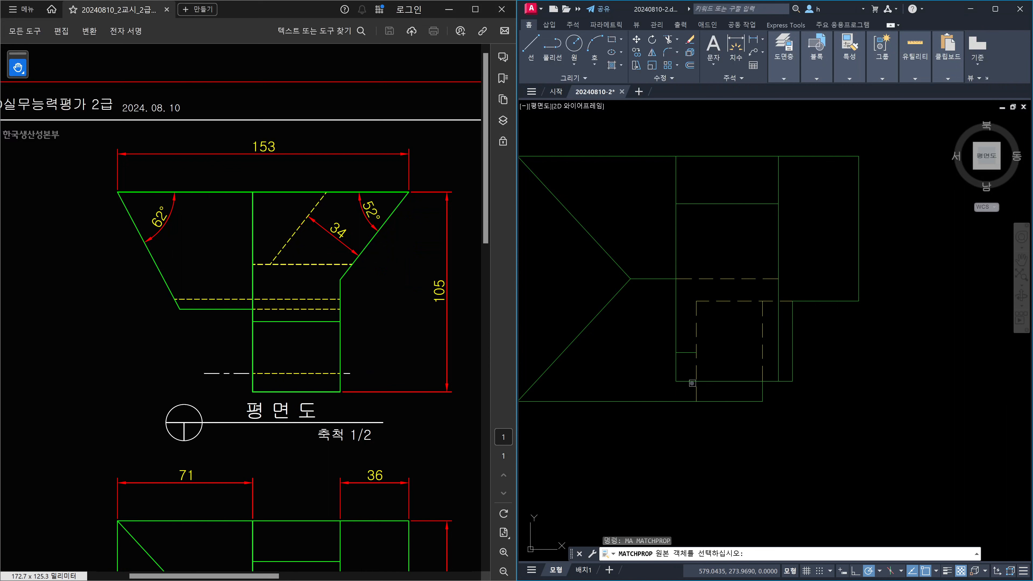
click(696, 368)
key(Escape)
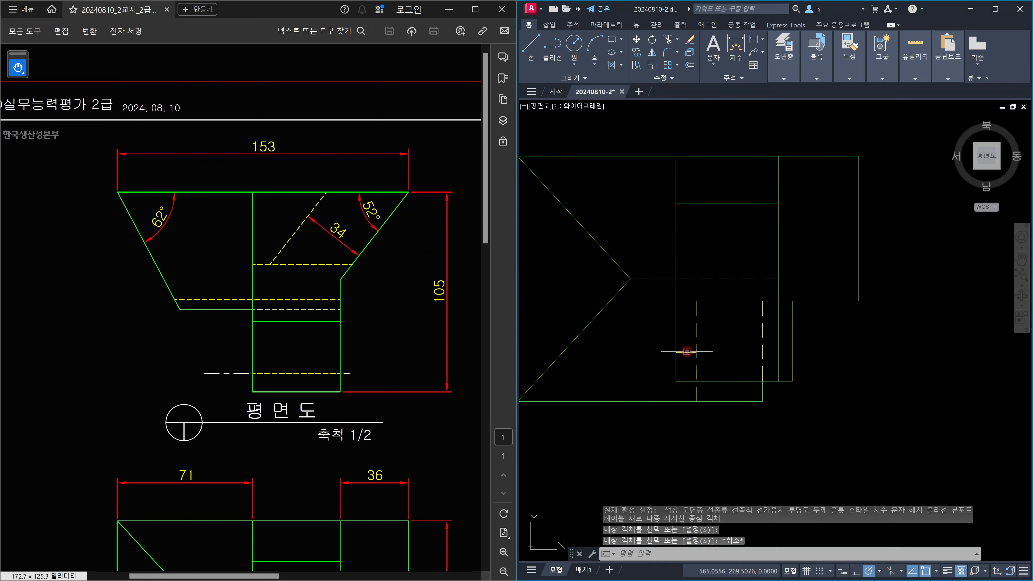
Trim the front view's left dashed vertical line below the short horizontal segment
text(tr)
key(Return)
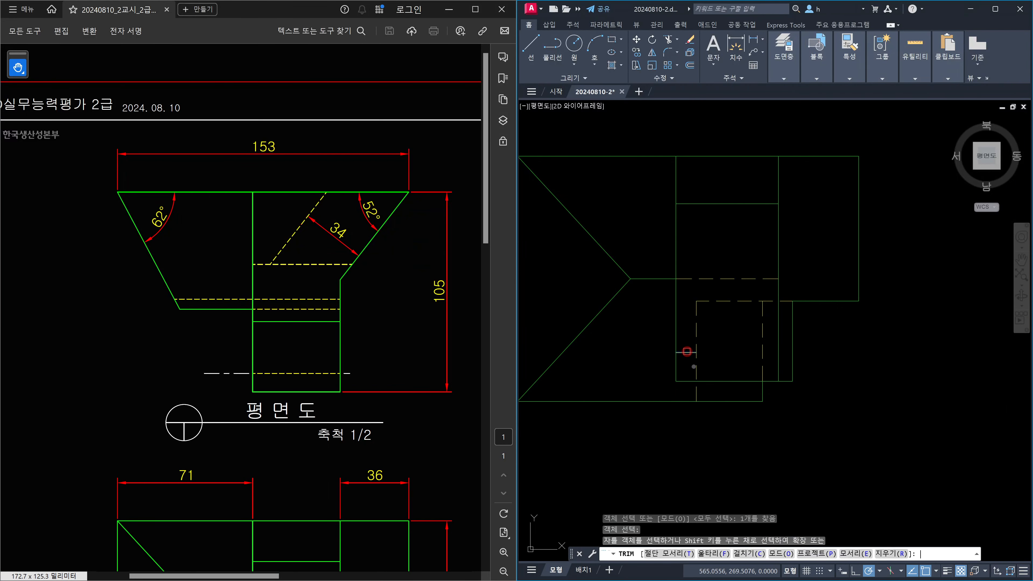
click(699, 374)
key(Escape)
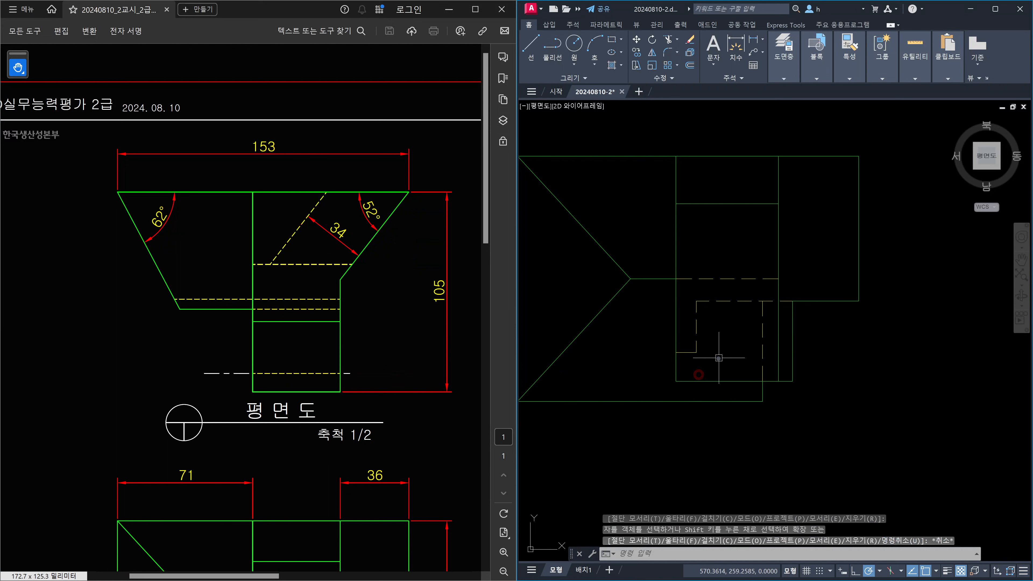
text(l)
key(Return)
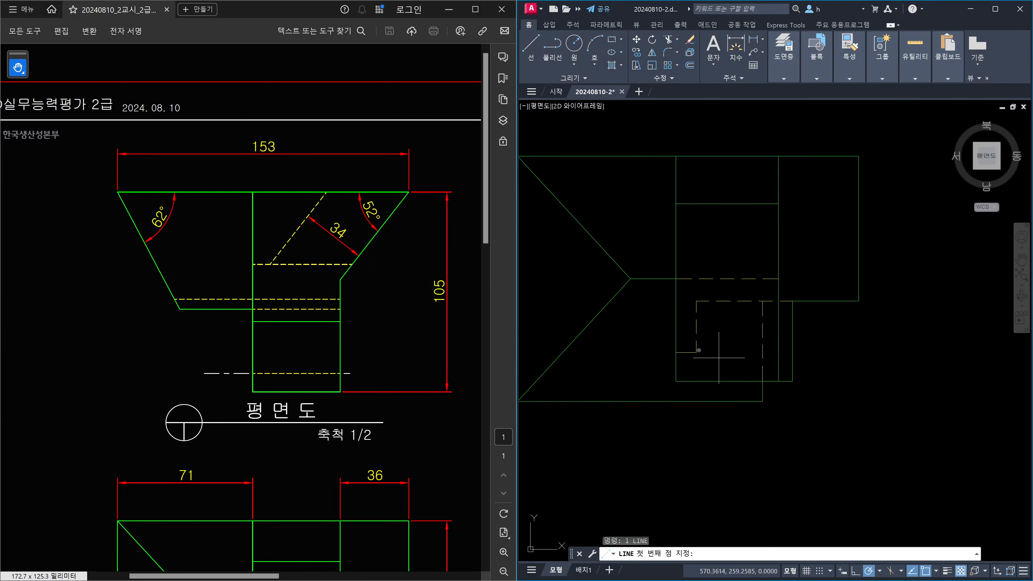
key(Escape)
Draw a slanted line in the front view from the corner of the short horizontal segment and dashed vertical to the base line's right end
scroll(842, 364, down, 4)
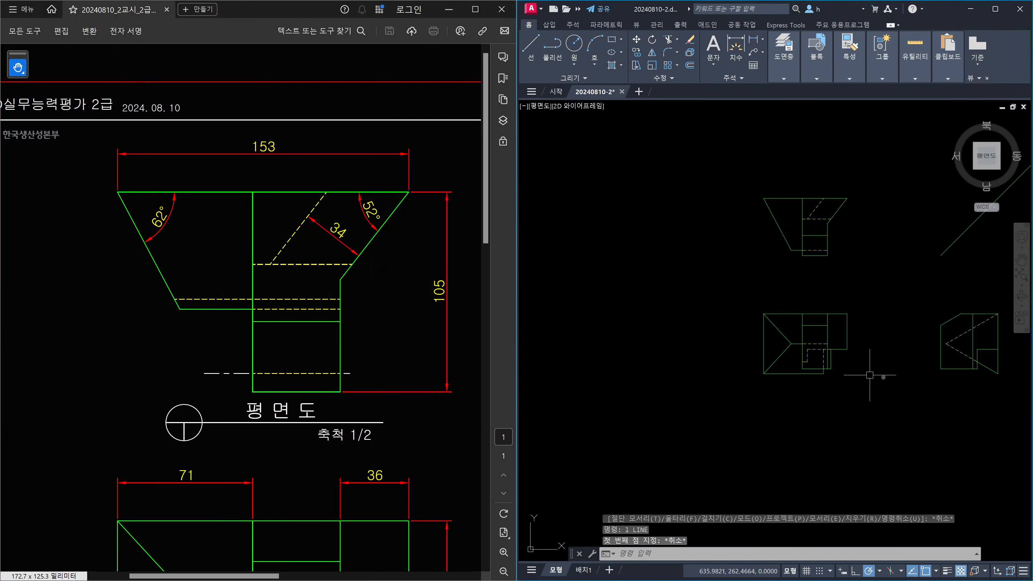
scroll(934, 347, up, 4)
click(945, 353)
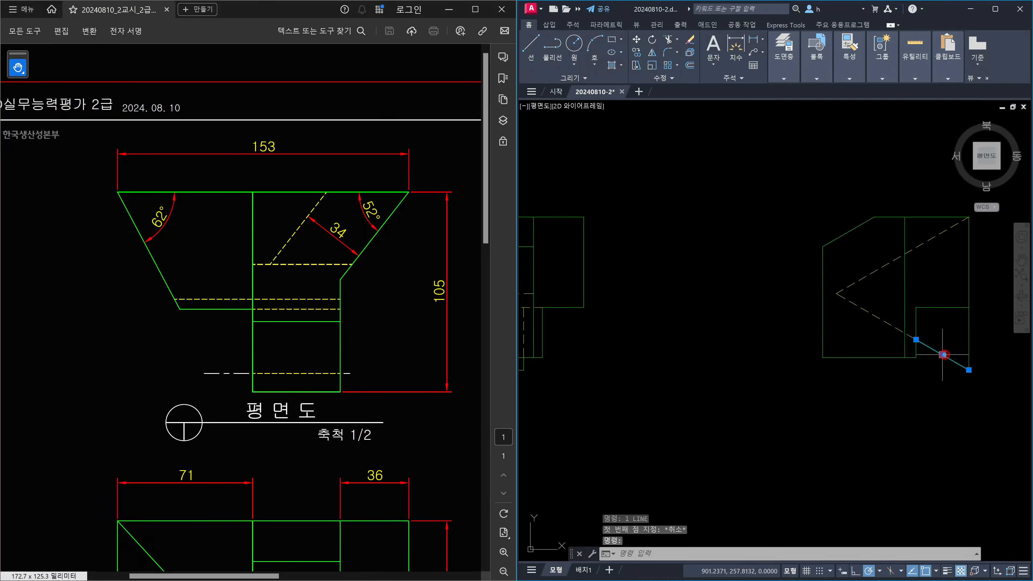
scroll(675, 231, down, 3)
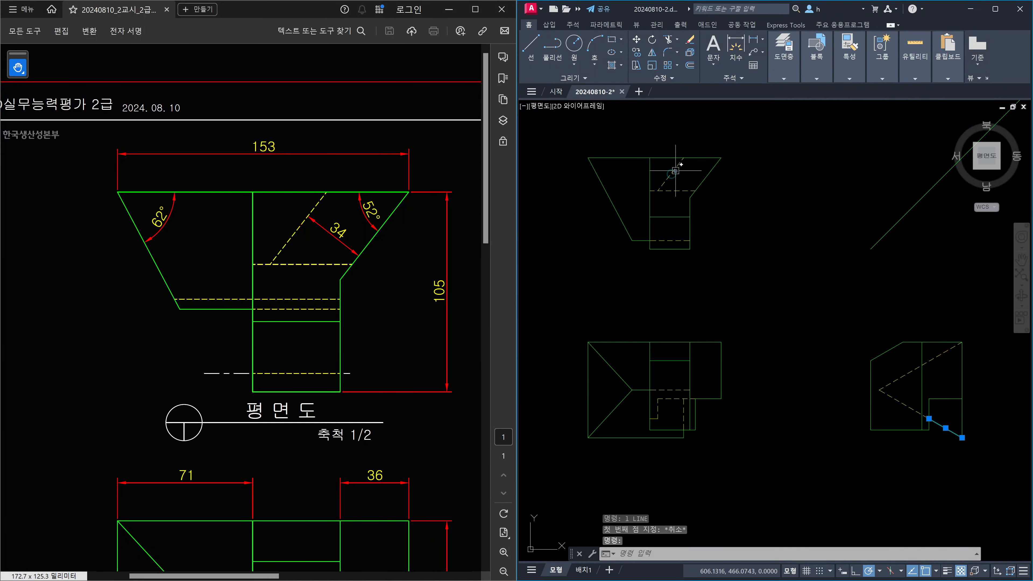
click(674, 171)
key(Escape)
scroll(663, 428, up, 6)
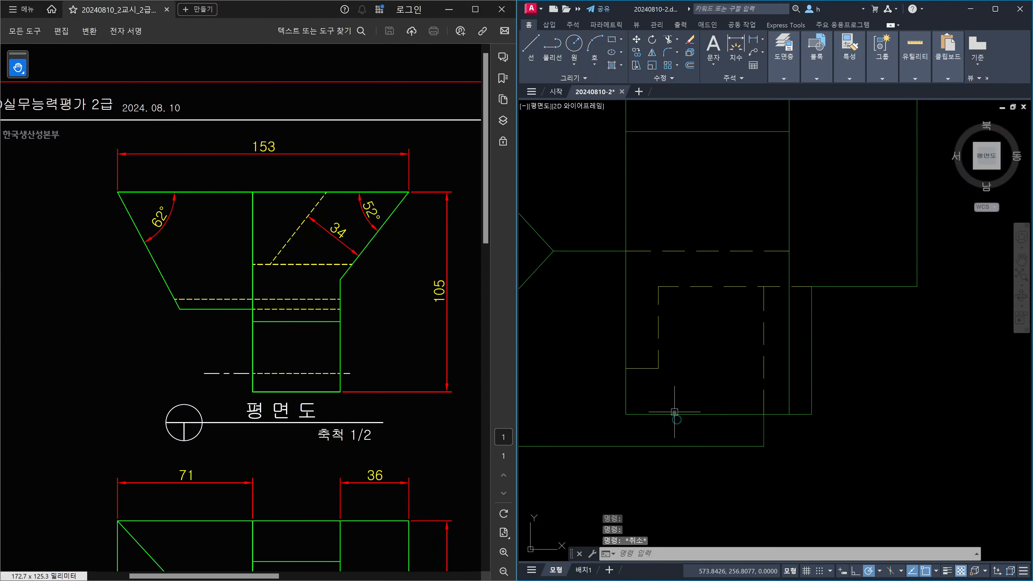
text(l)
key(space)
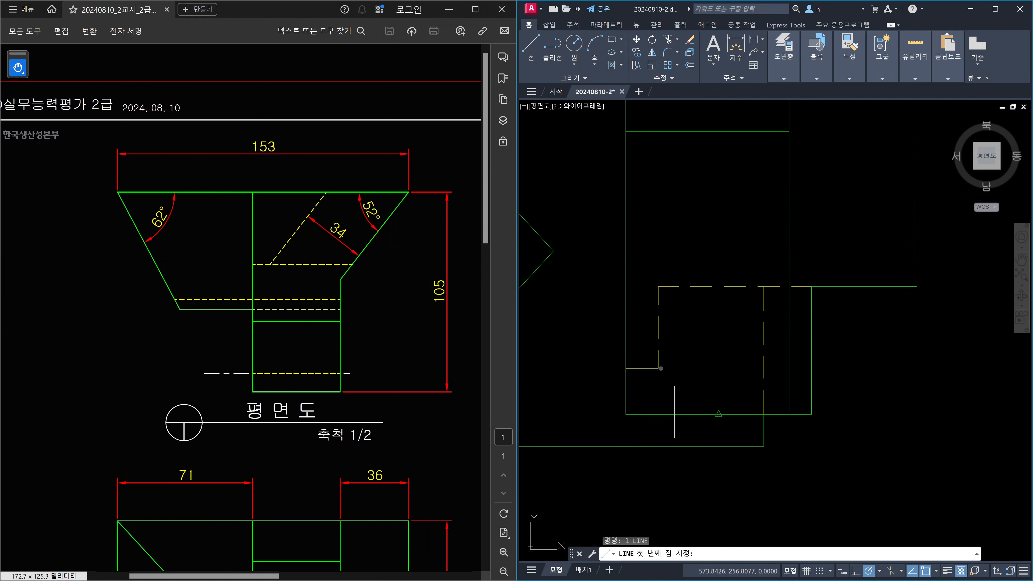
click(659, 367)
click(764, 446)
key(Escape)
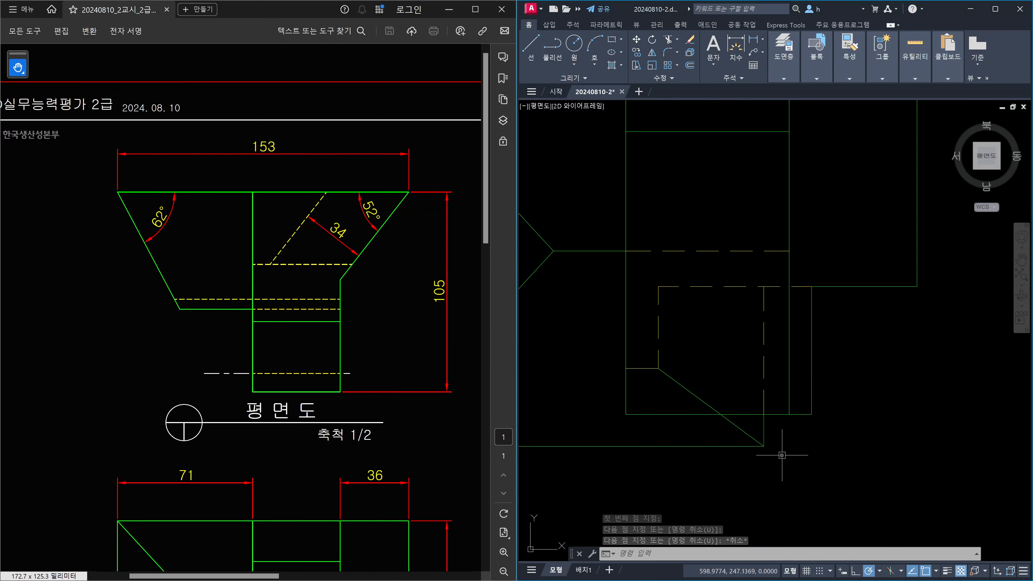
Examine the new slanted line in the front view and where it crosses the block's lower horizontal edge
scroll(782, 455, down, 4)
middle_drag(832, 422, 737, 408)
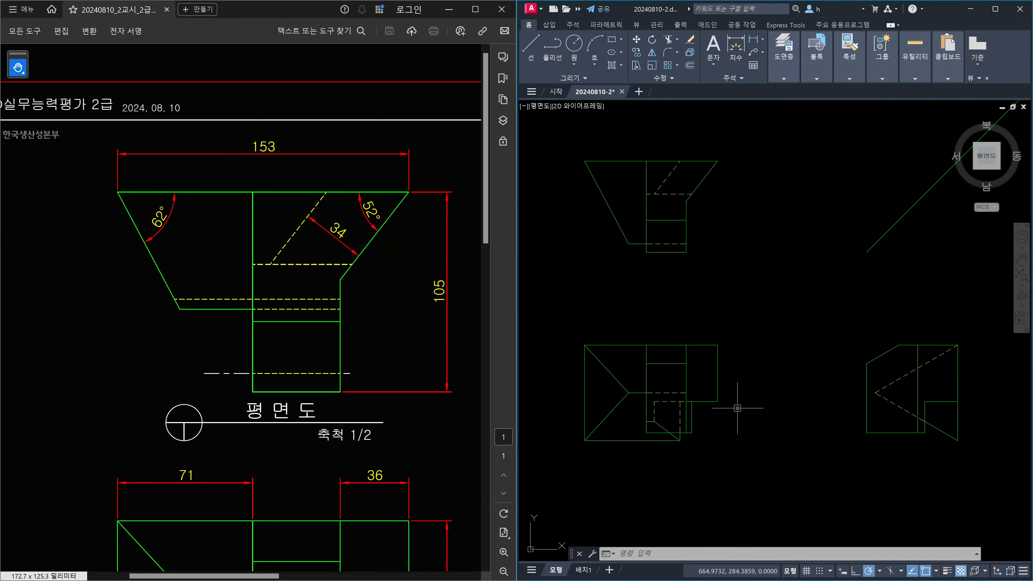
scroll(737, 408, up, 4)
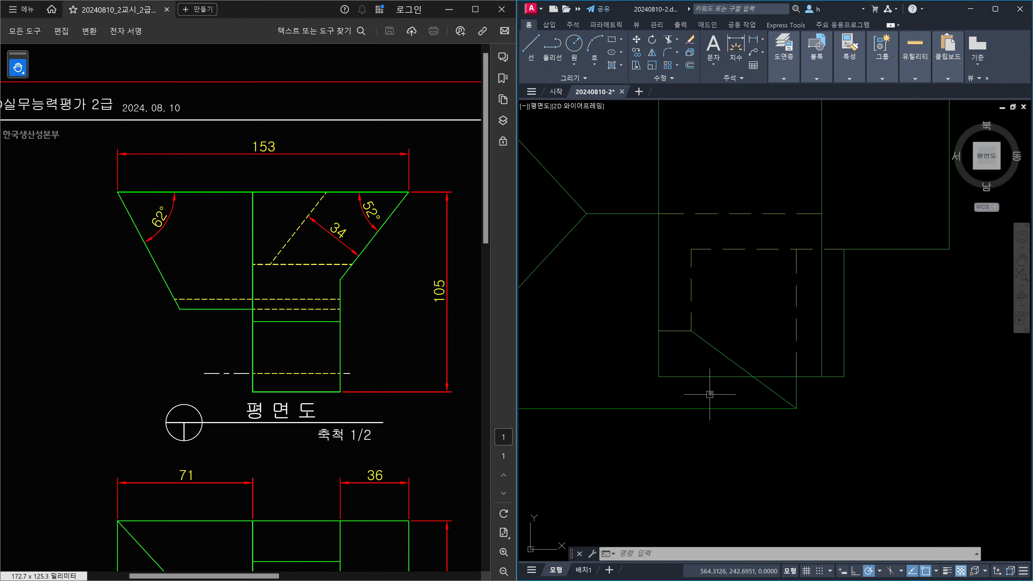
key(Escape)
key(Escape)
click(749, 372)
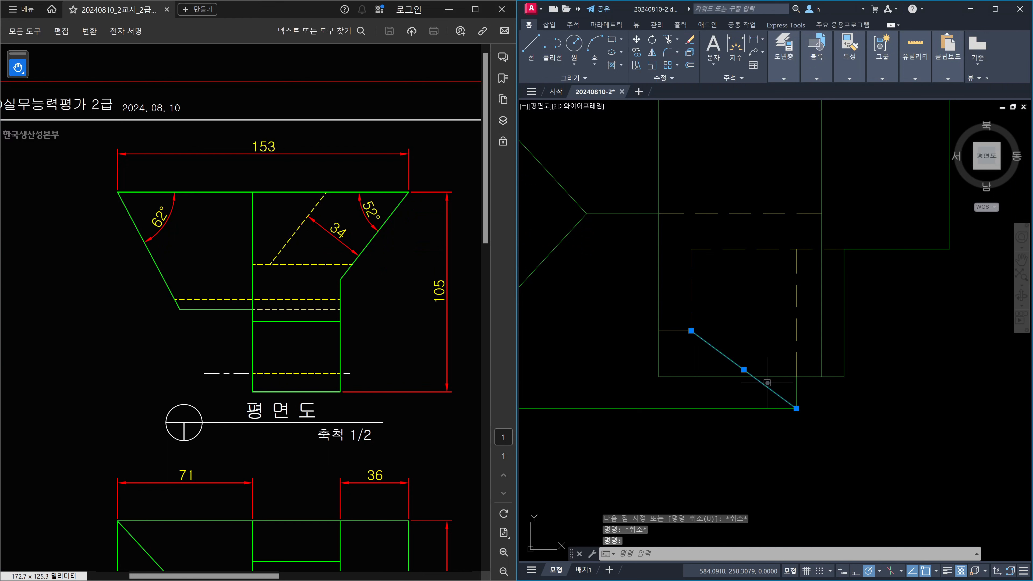
key(Escape)
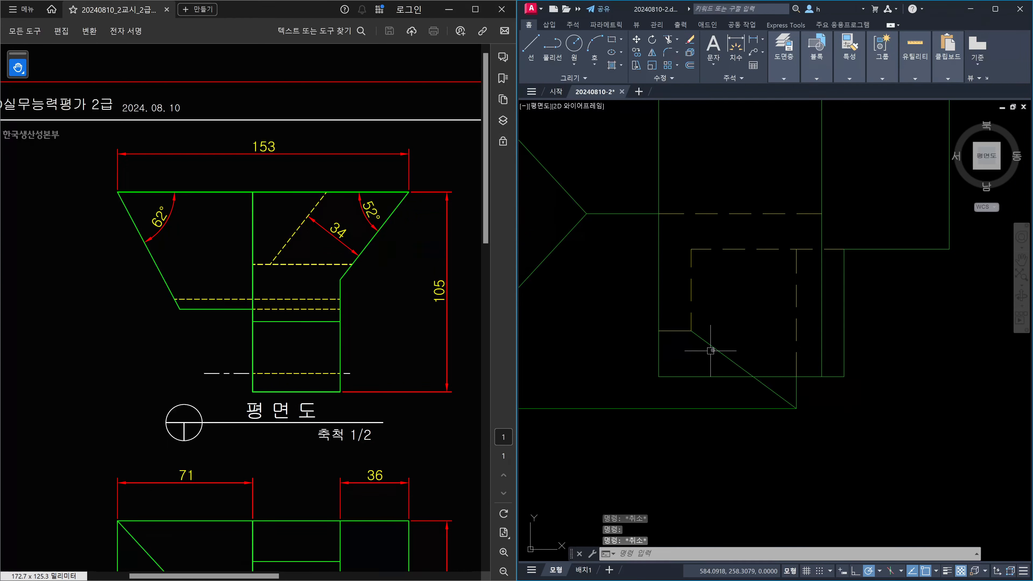
key(Escape)
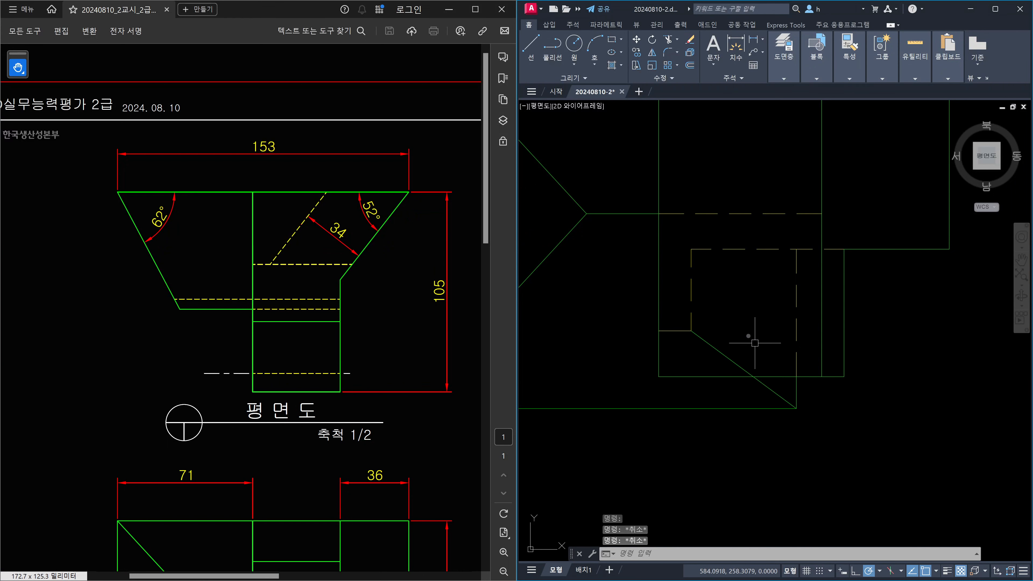
Break the front view's new slanted line at the point where it crosses the block's lower horizontal edge
click(667, 78)
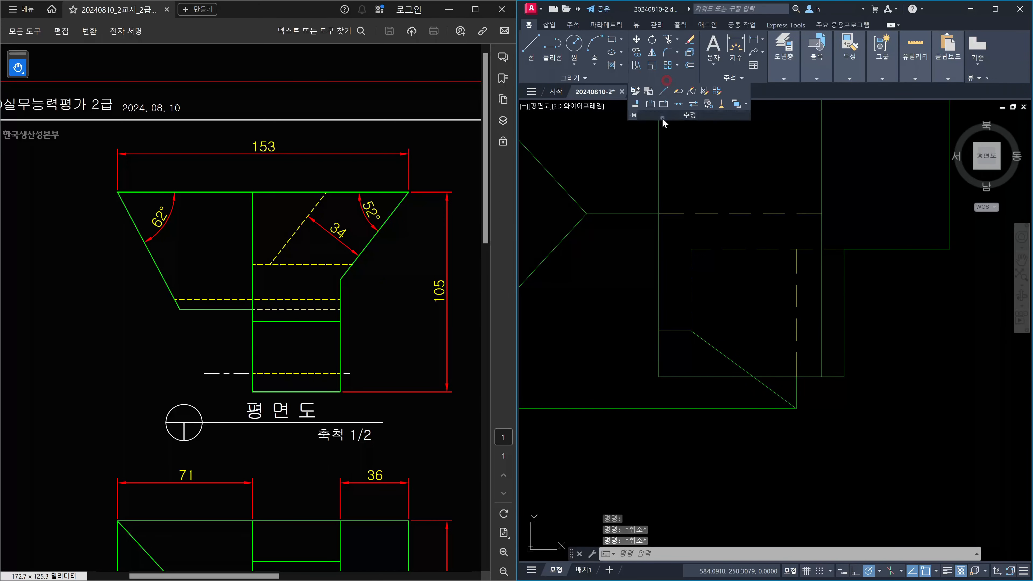
click(665, 105)
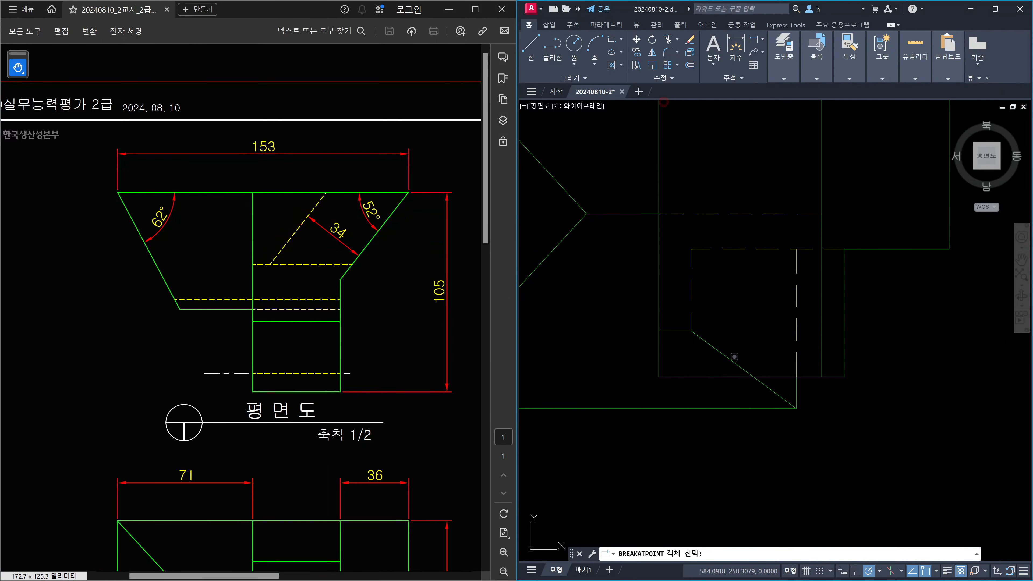
click(734, 358)
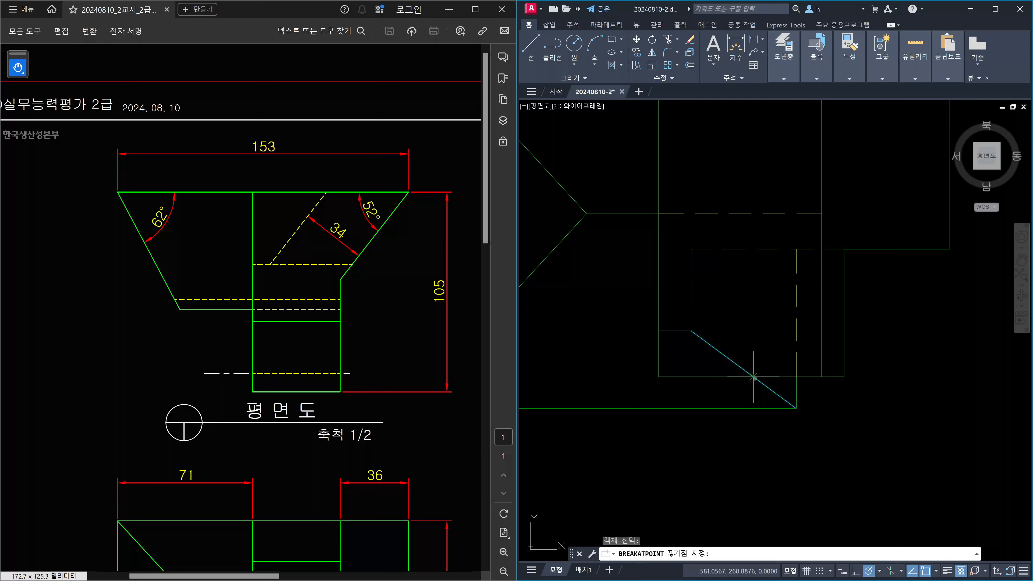
key(Escape)
Match the upper part of the broken slanted line to the properties of the dashed vertical line above it
text(ma)
key(Return)
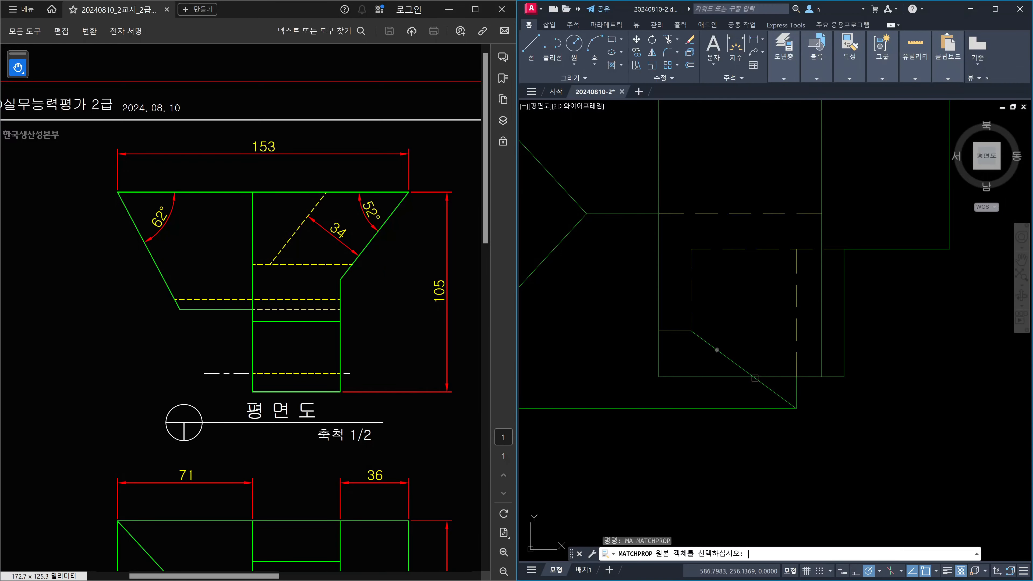
click(693, 316)
click(704, 341)
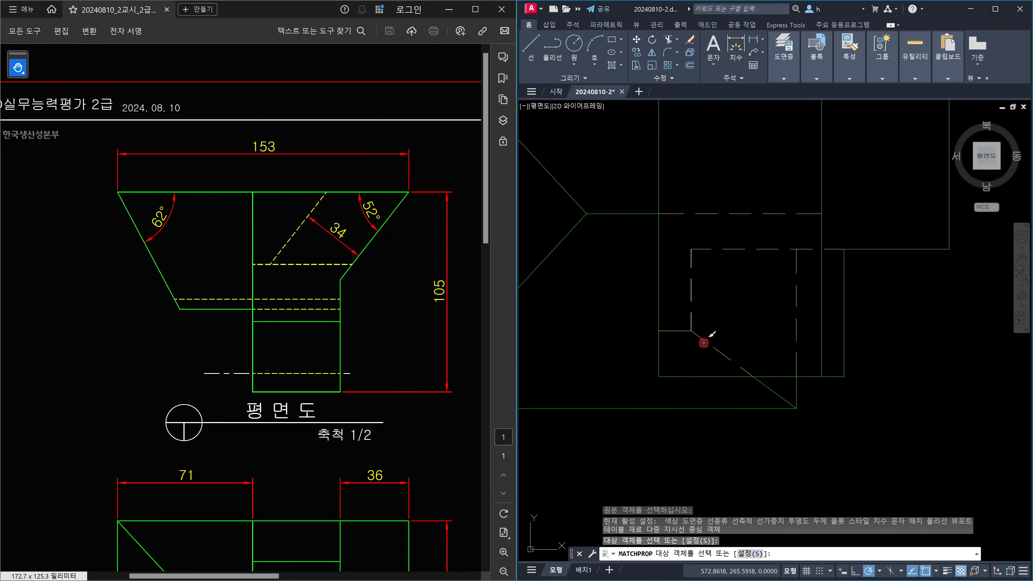
Compare the drawn front view with the PDF's front view, and examine the R39 arc and slanted lines in the PDF's right side view
key(Escape)
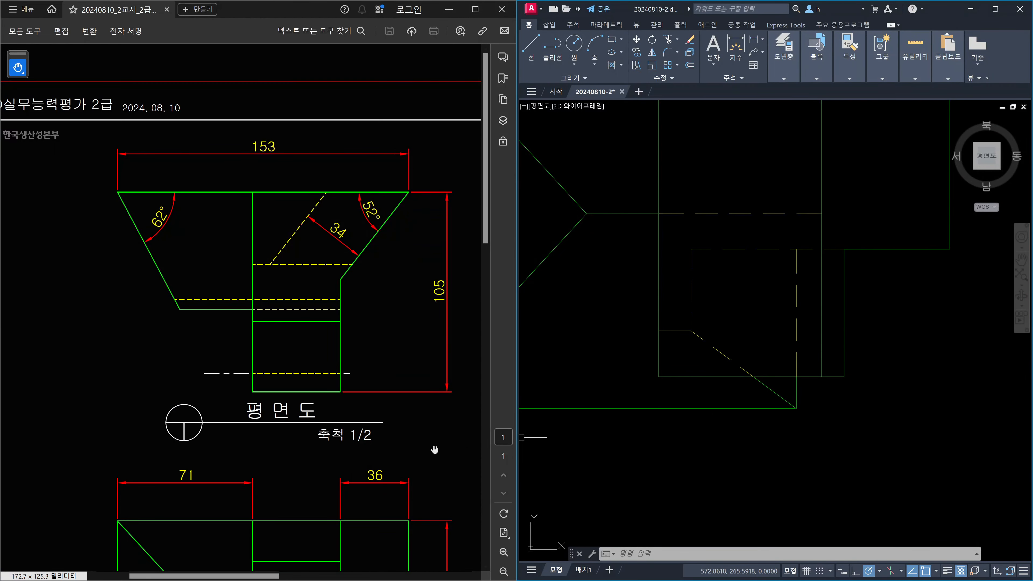
drag(409, 462, 359, 261)
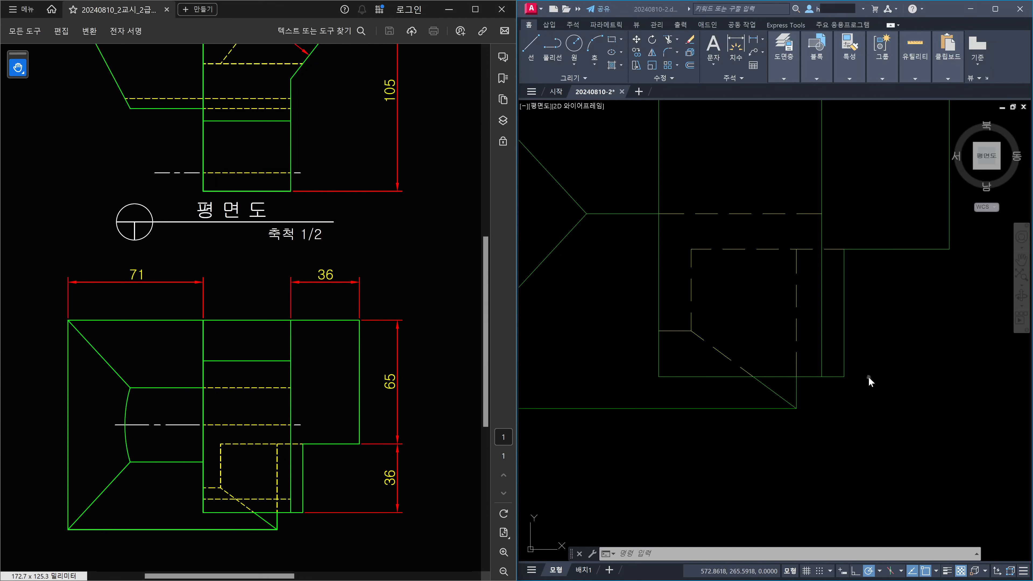
click(928, 322)
key(Escape)
key(Escape)
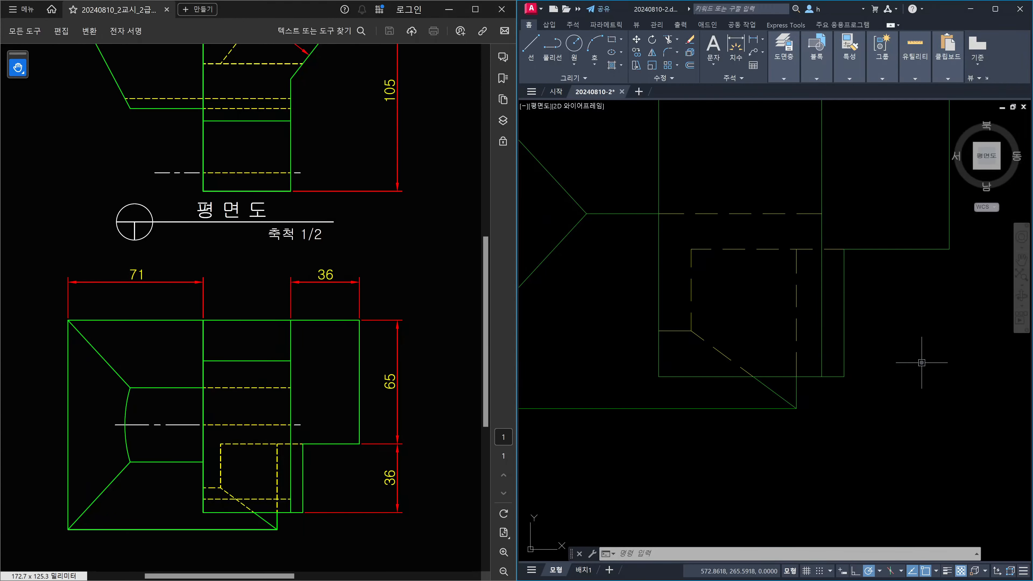
scroll(922, 363, down, 6)
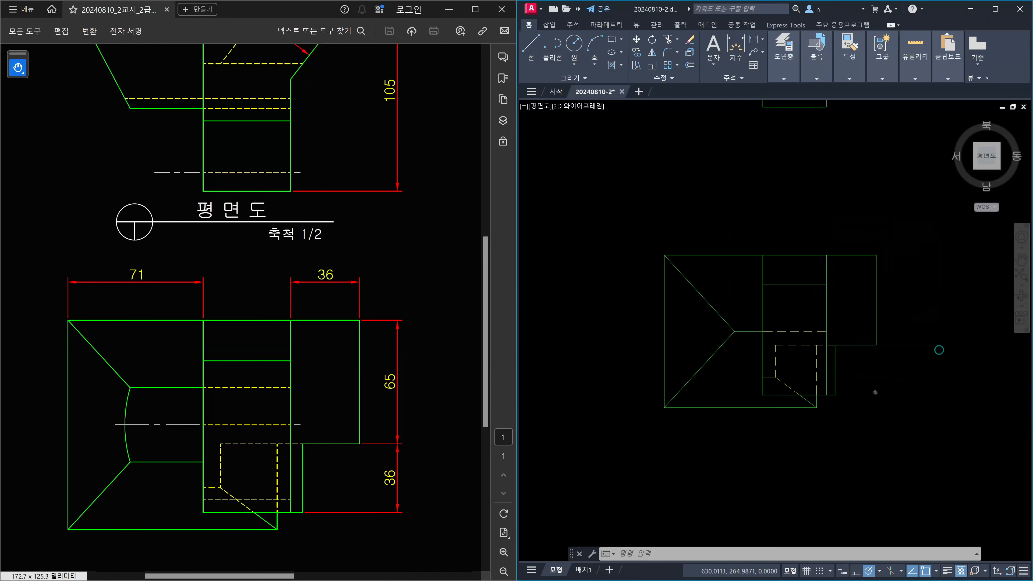
middle_drag(884, 399, 801, 408)
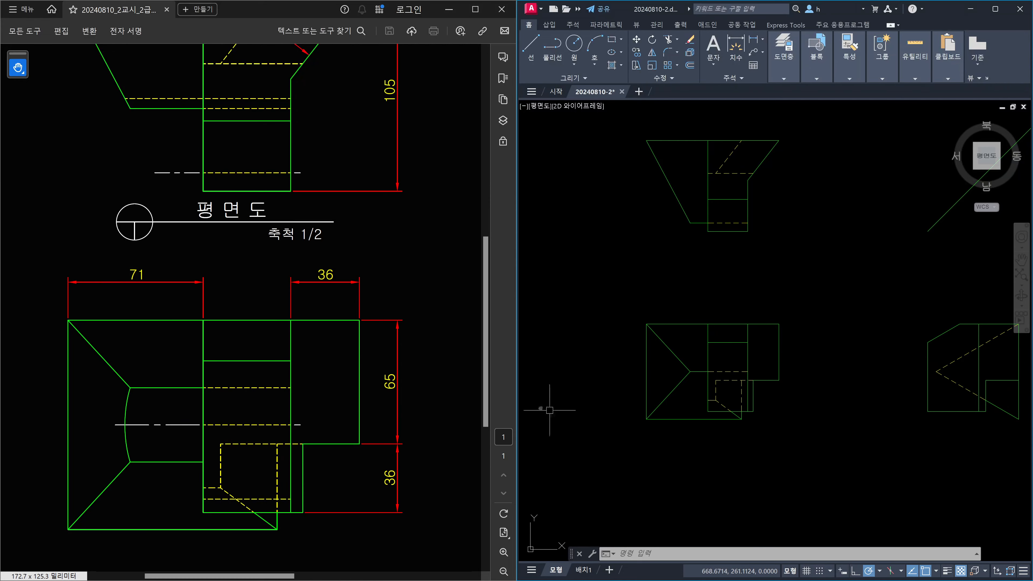
drag(435, 398, 233, 393)
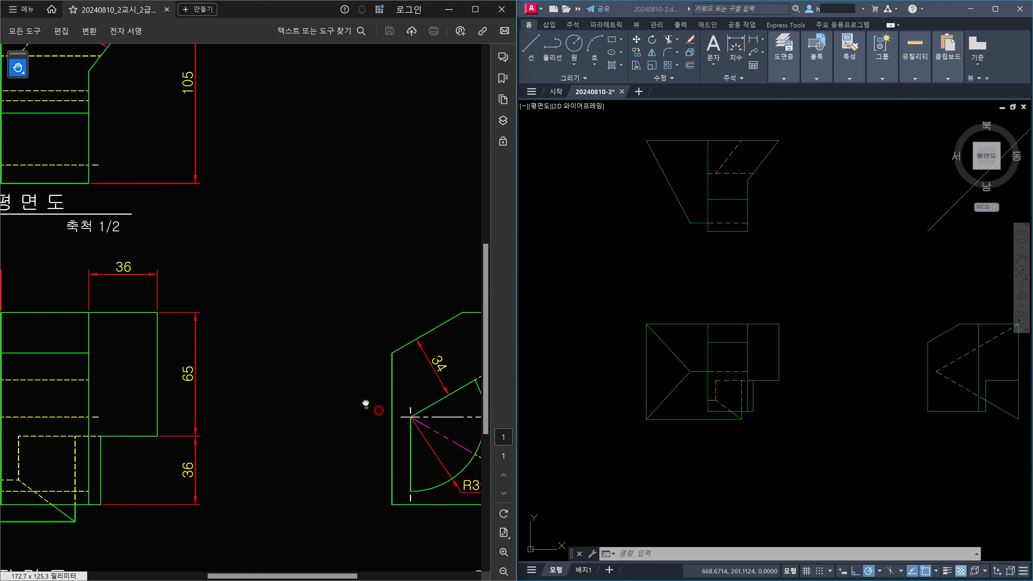
drag(369, 404, 233, 350)
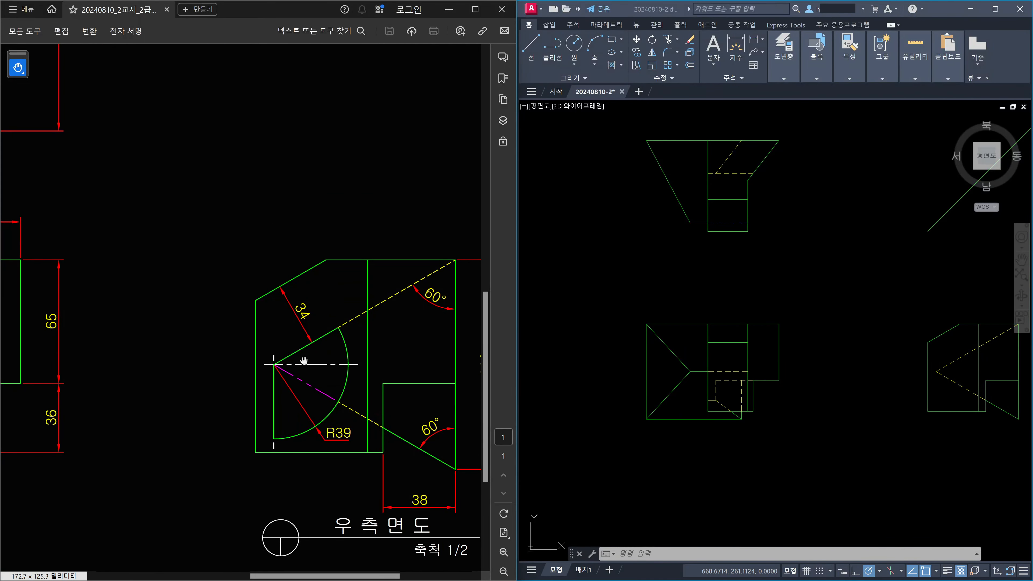
Draw a circle of radius 39 centred on the vertex of the two dashed lines in the right side view
click(917, 475)
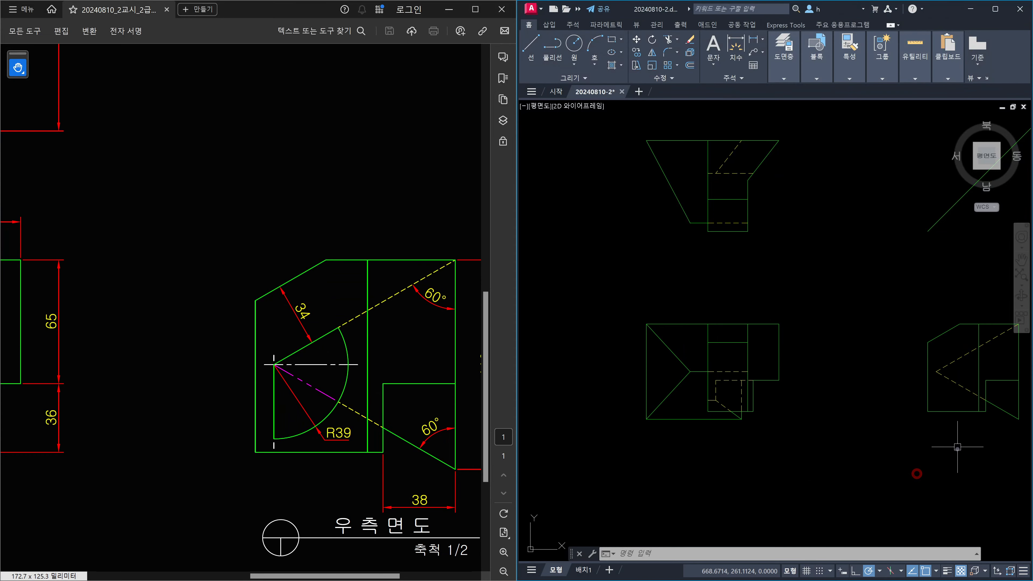
scroll(832, 365, up, 6)
middle_drag(836, 378, 801, 373)
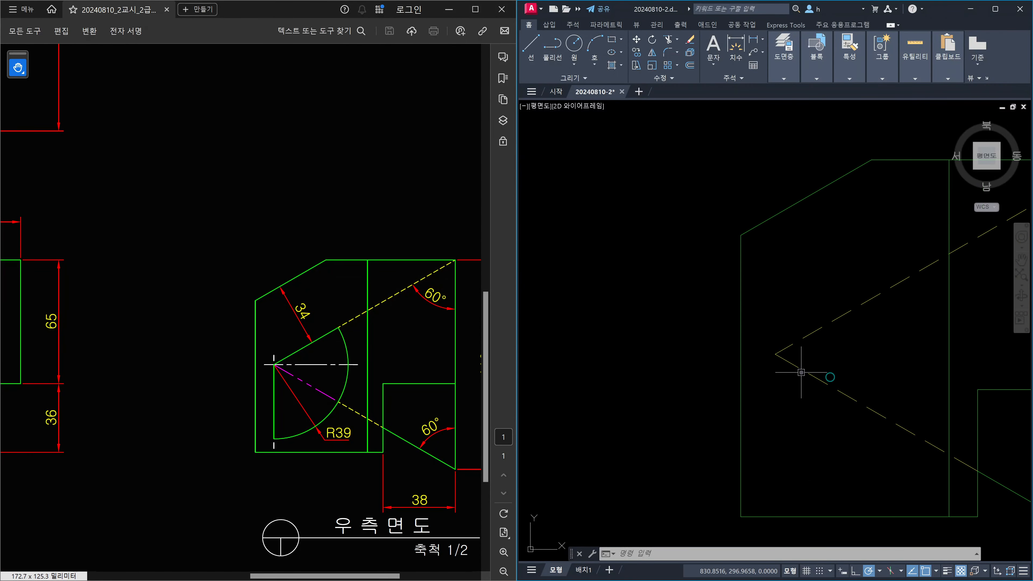
text(c)
key(Return)
click(776, 353)
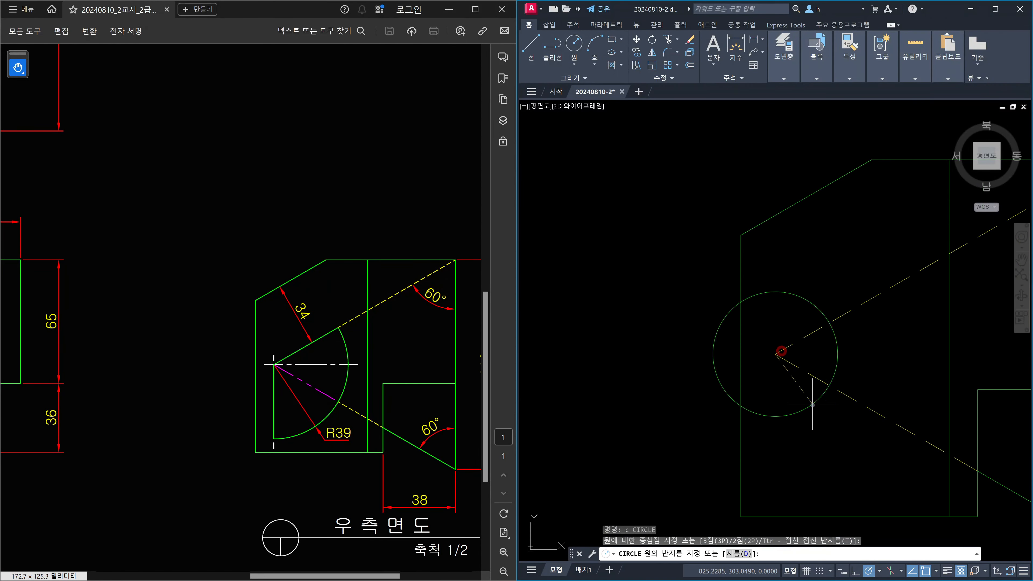
text(3)
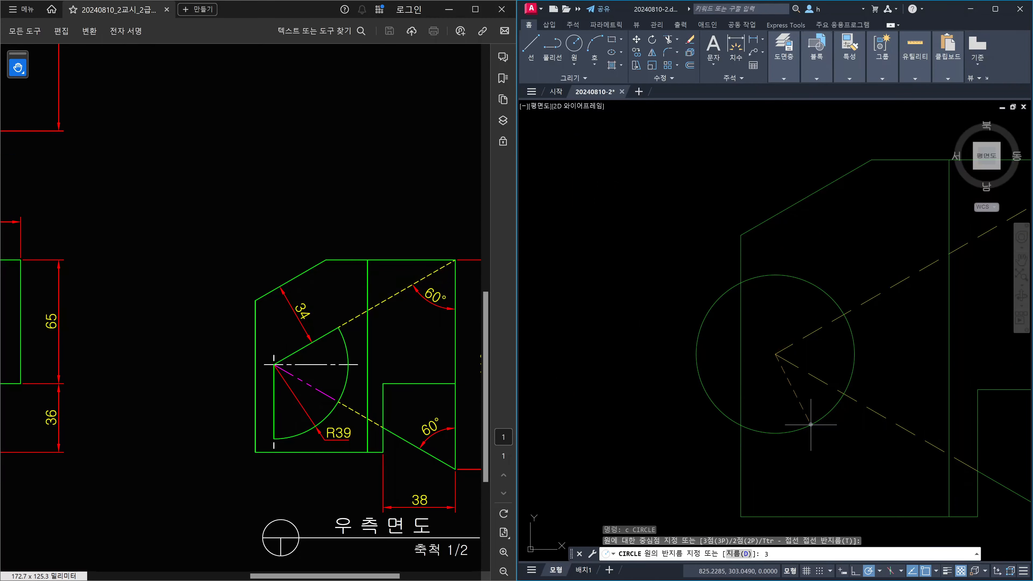
text(9)
key(Return)
key(Escape)
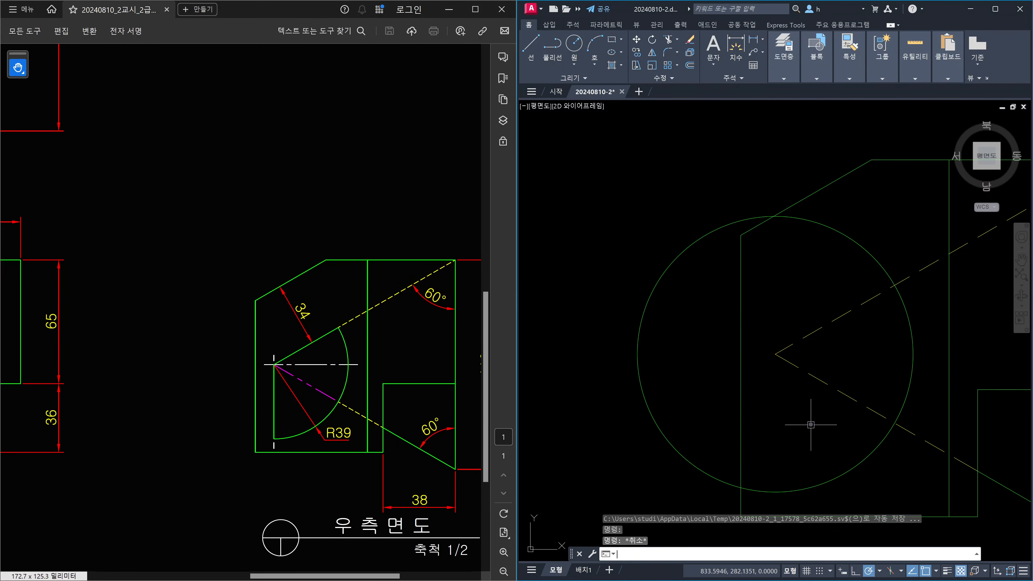
Draw a vertical line from the circle's centre straight down to its lower quadrant
text(l)
key(Return)
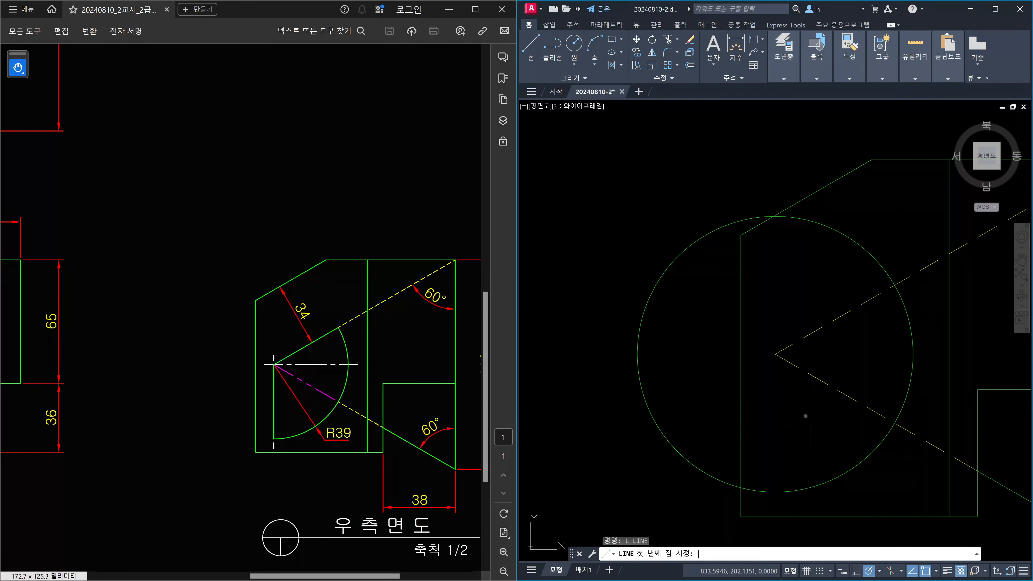
click(776, 354)
click(776, 492)
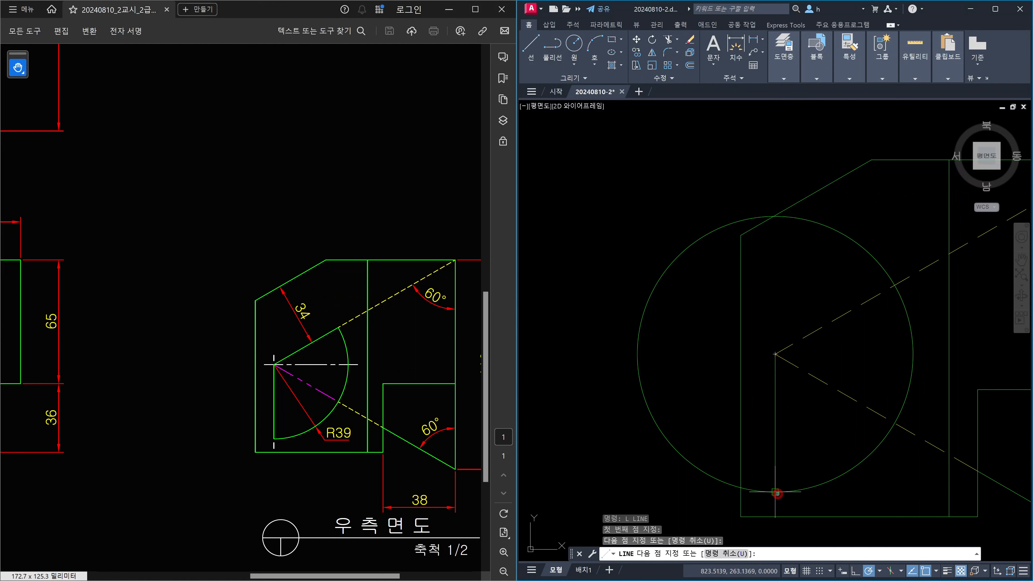
key(Escape)
Trim the circle outside the vertical line and upper dashed line, using both as cutting edges with edge mode set to no extend
text(tr)
key(Return)
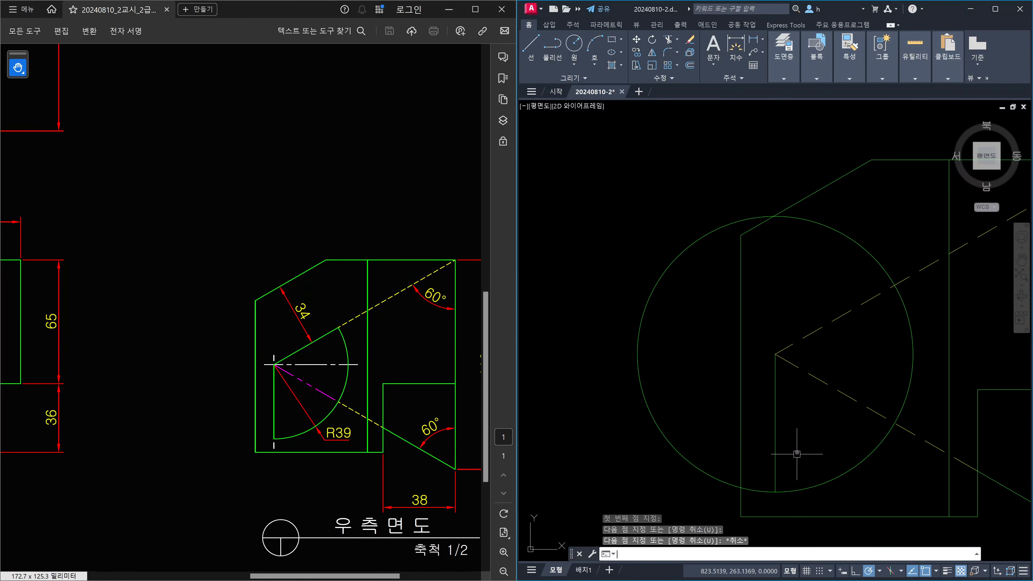
drag(797, 453, 768, 431)
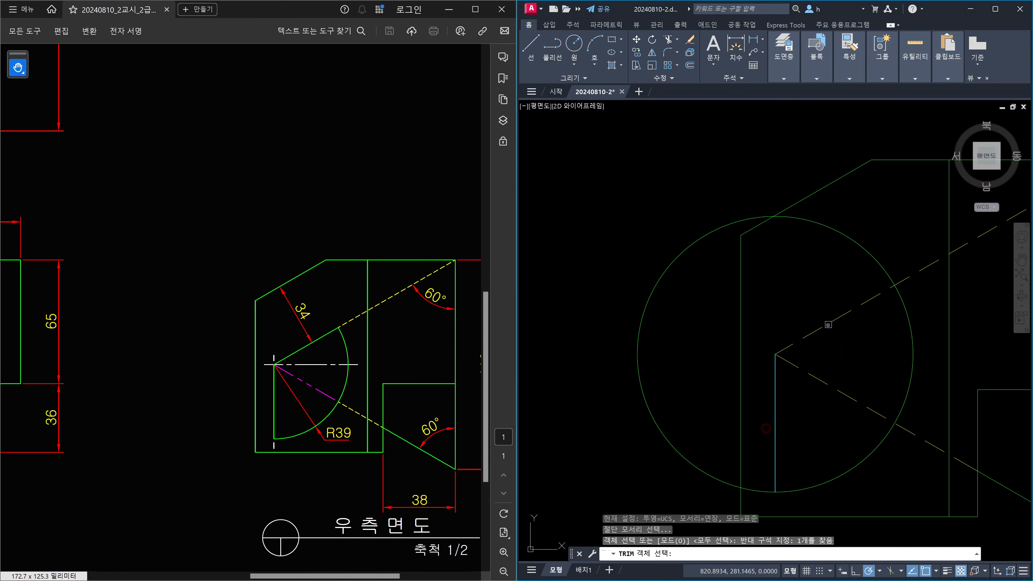
click(828, 325)
key(Return)
click(828, 325)
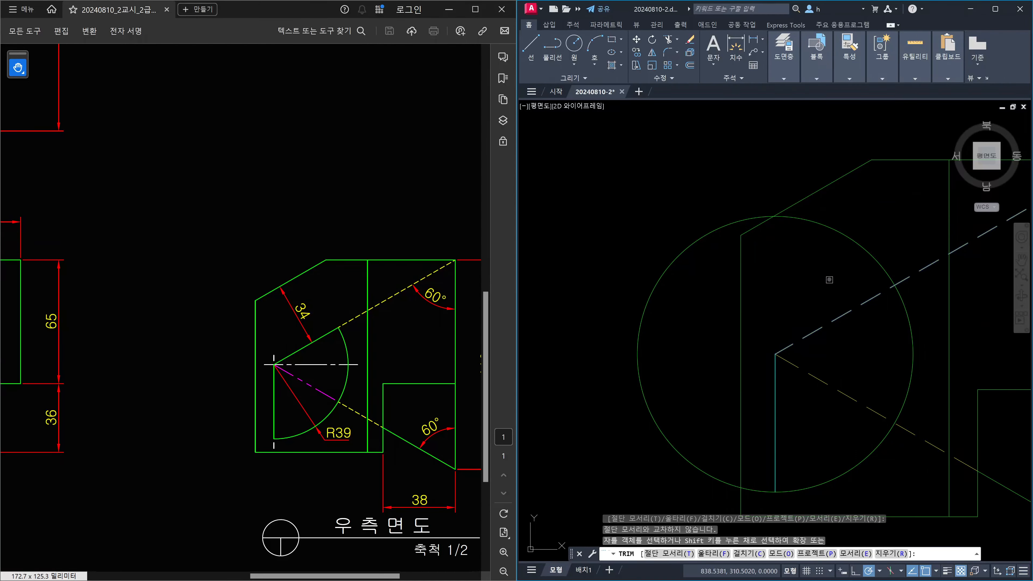
text(e)
key(Return)
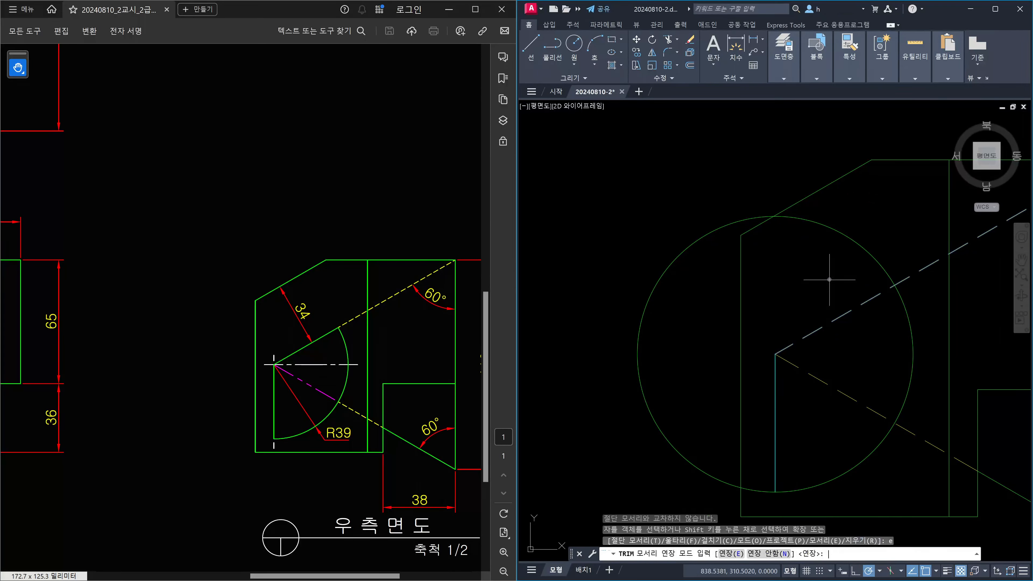
text(n)
key(Return)
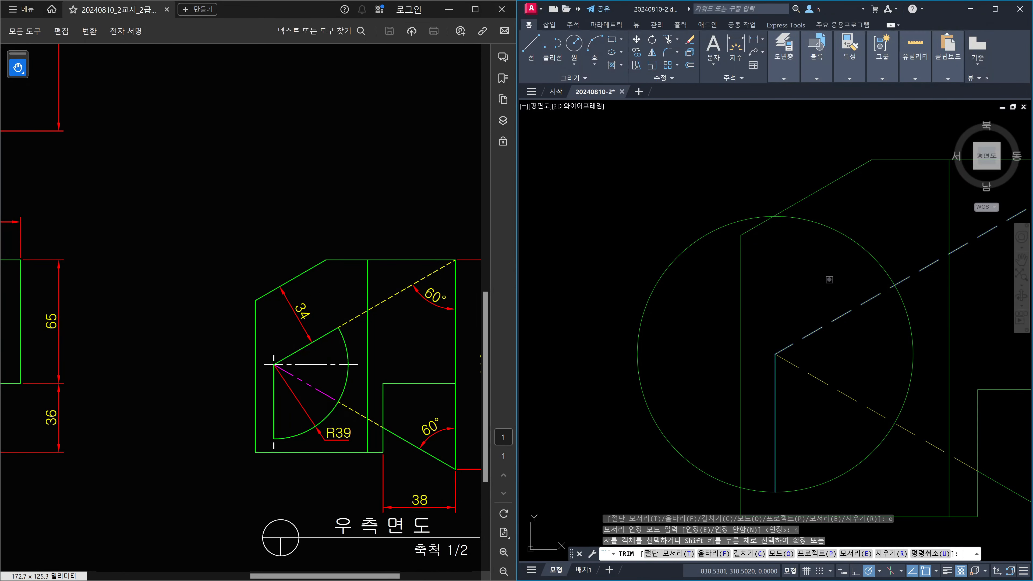
click(850, 244)
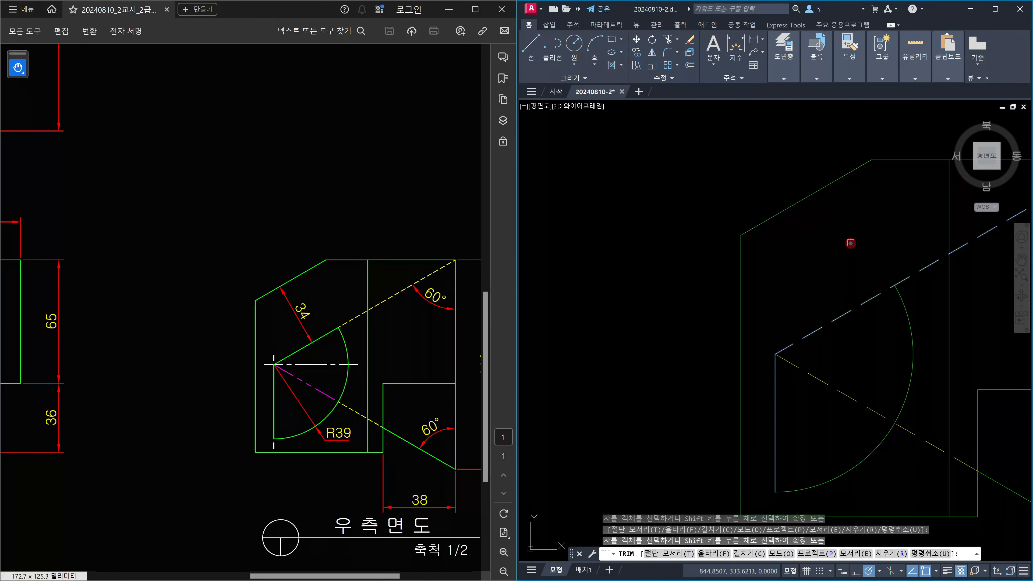
key(Escape)
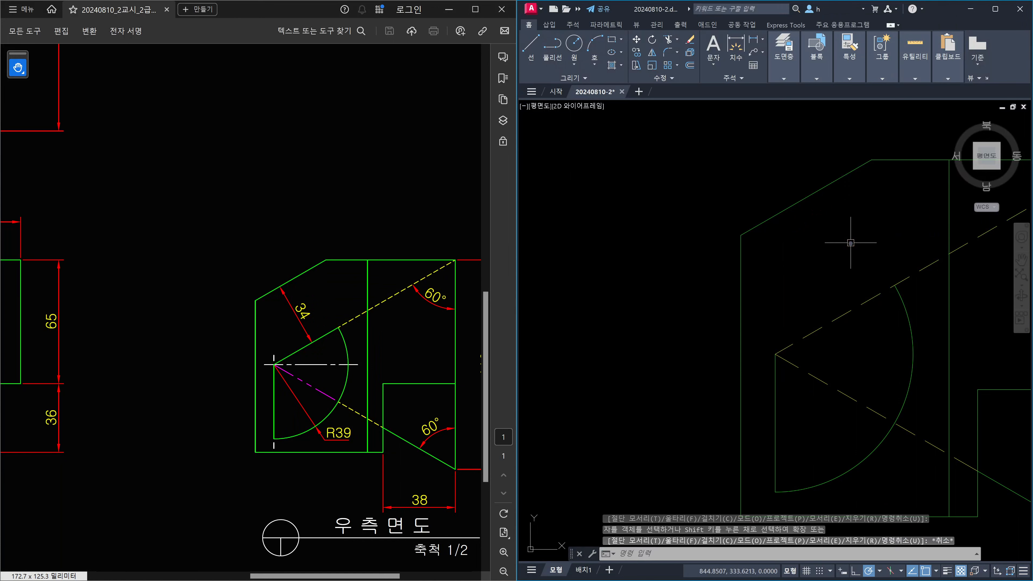
middle_drag(864, 349, 848, 328)
click(833, 316)
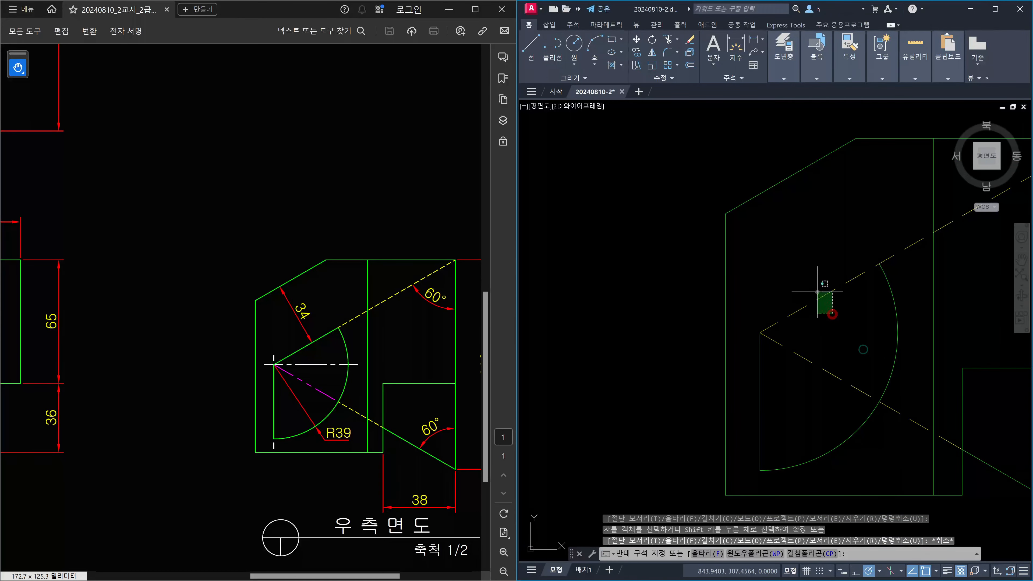
click(818, 292)
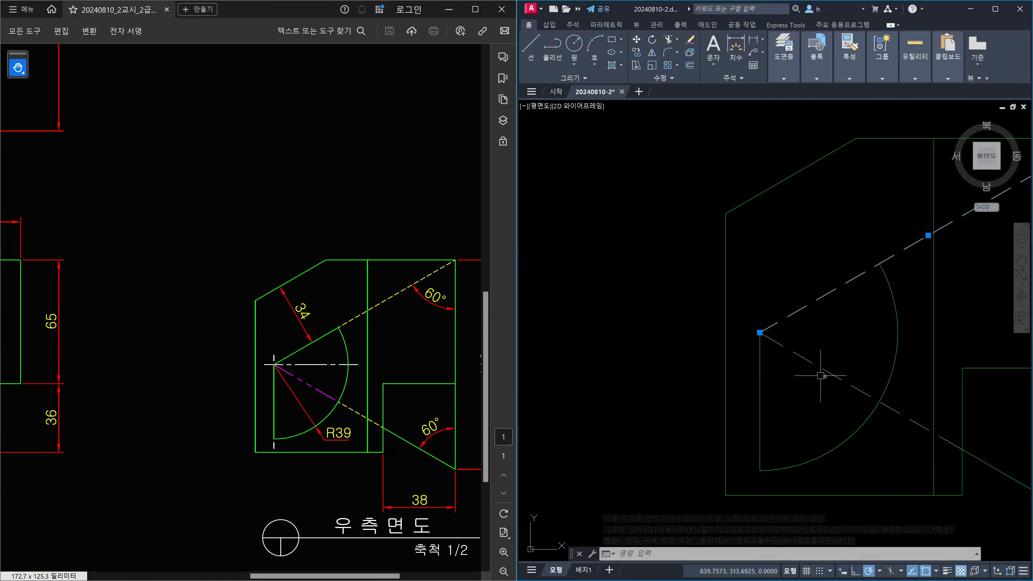
key(Escape)
Trim away the part of the lower dashed line inside the arc, using the arc as the cutting edge
text(tr)
key(space)
click(905, 389)
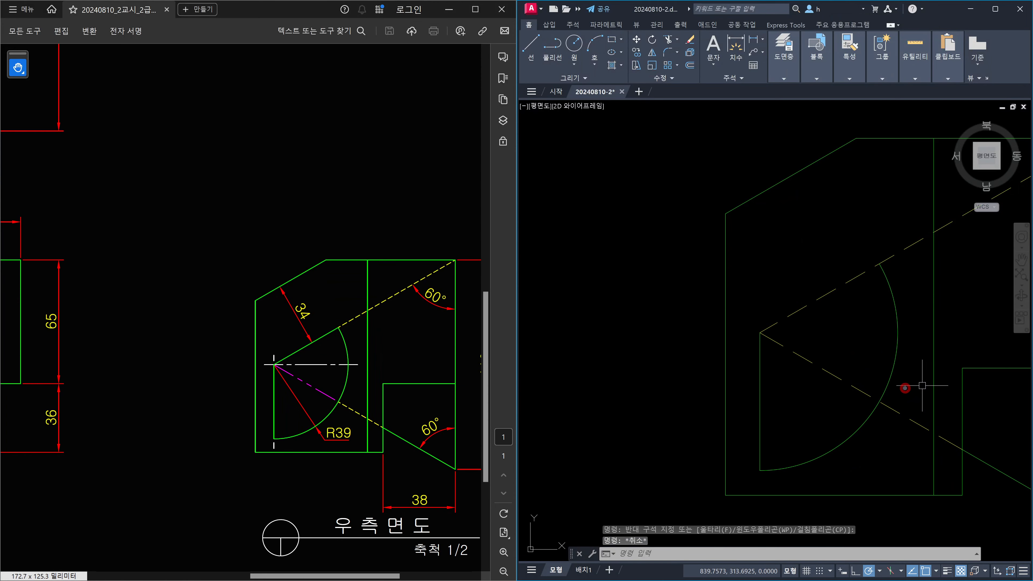
click(884, 363)
key(Return)
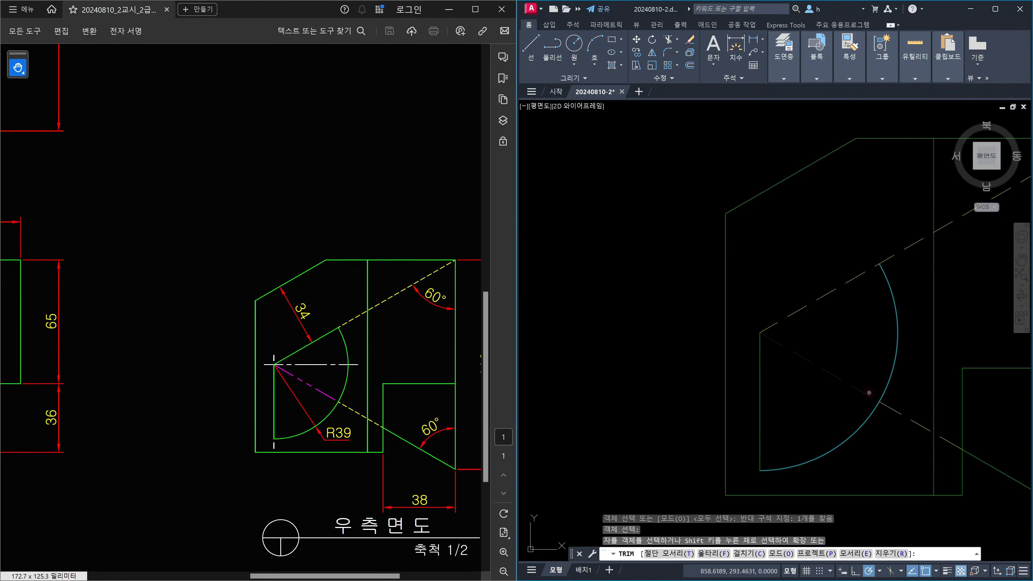
key(Escape)
Check the length of the upper dashed line with an aligned dimension preview without placing it
scroll(887, 377, down, 4)
middle_drag(891, 379, 854, 368)
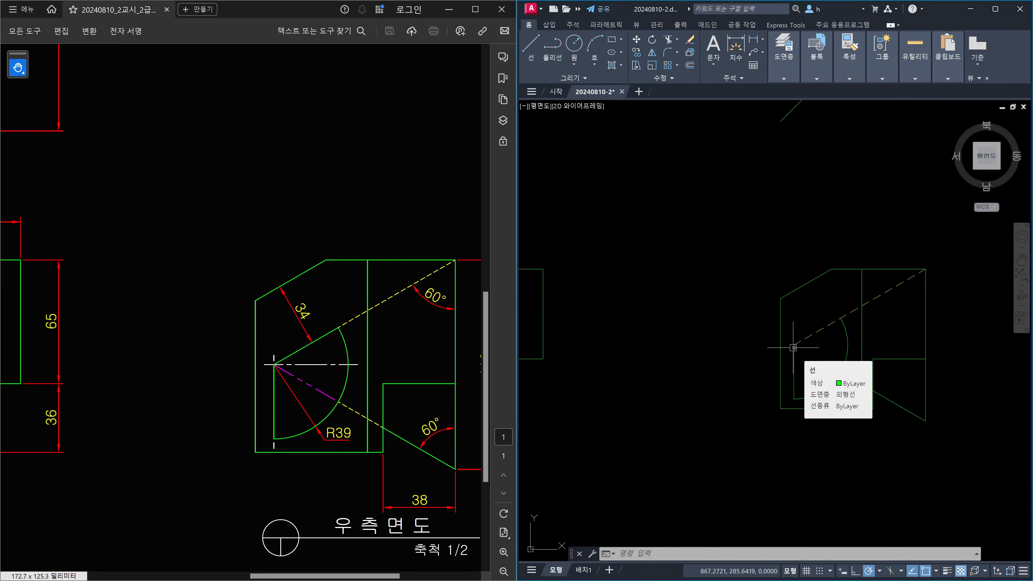
key(Escape)
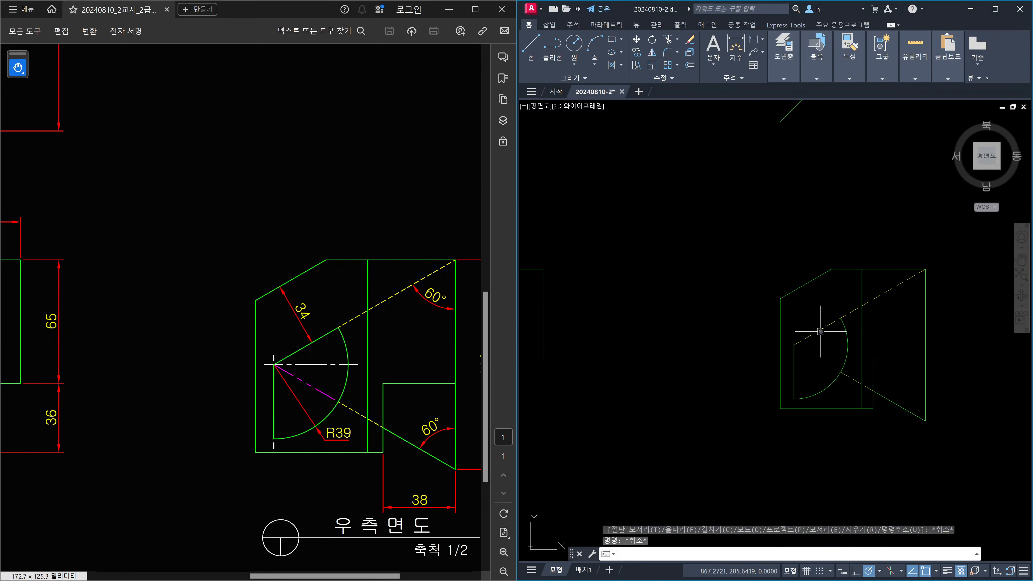
text(dal)
key(Return)
key(Return)
click(821, 332)
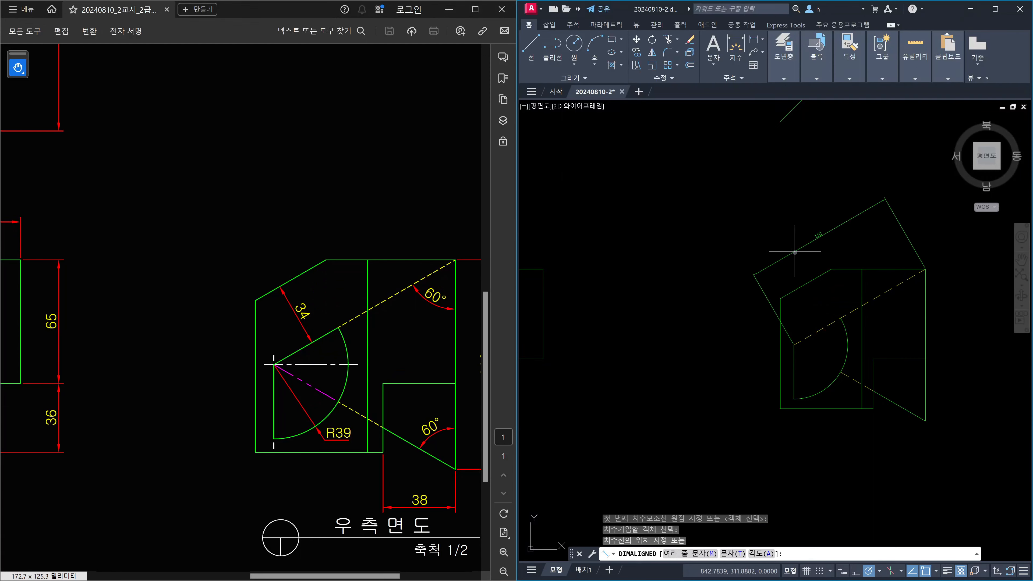
key(Escape)
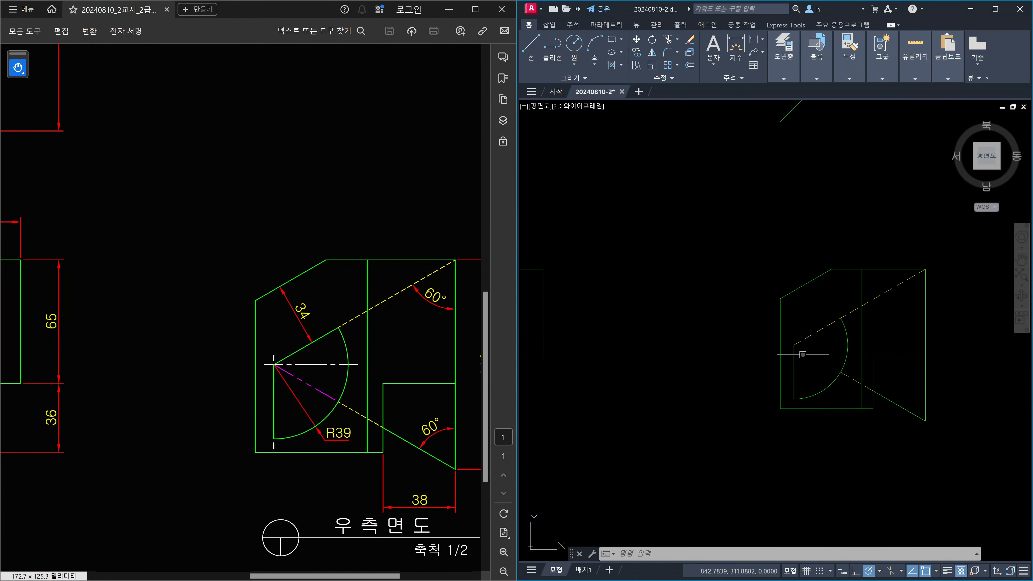
key(Escape)
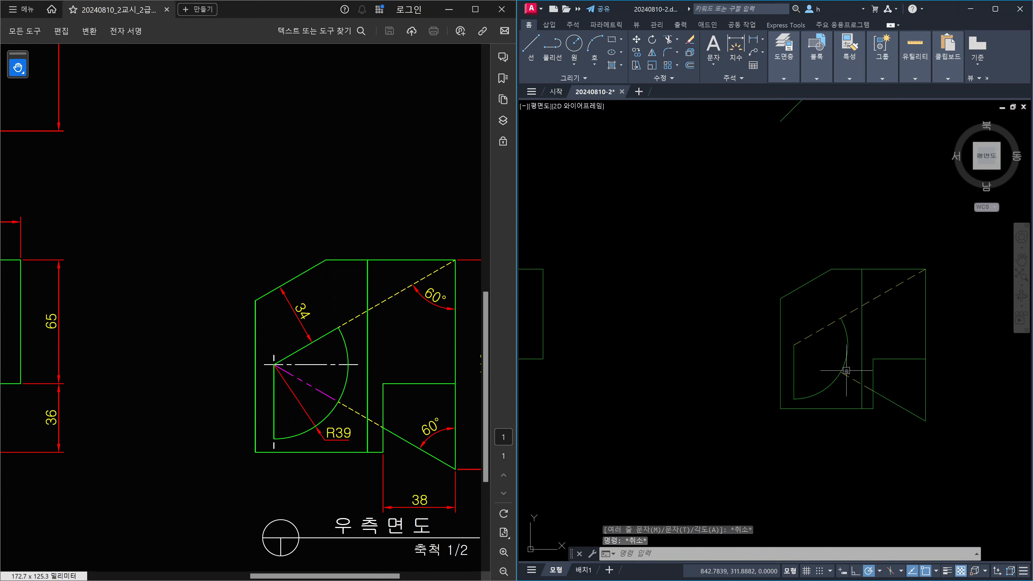
scroll(841, 377, up, 4)
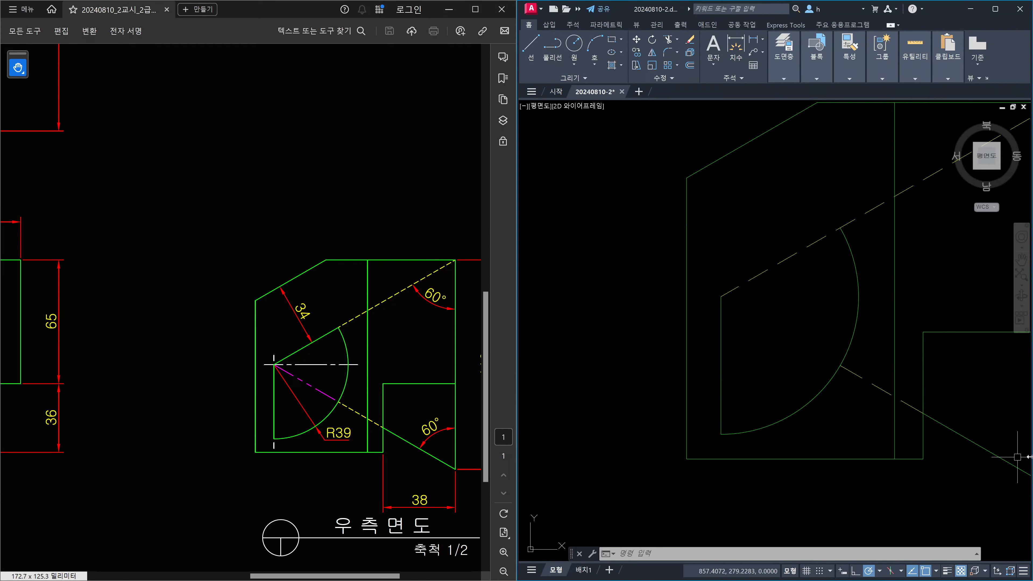
scroll(847, 364, down, 2)
middle_drag(848, 363, 842, 401)
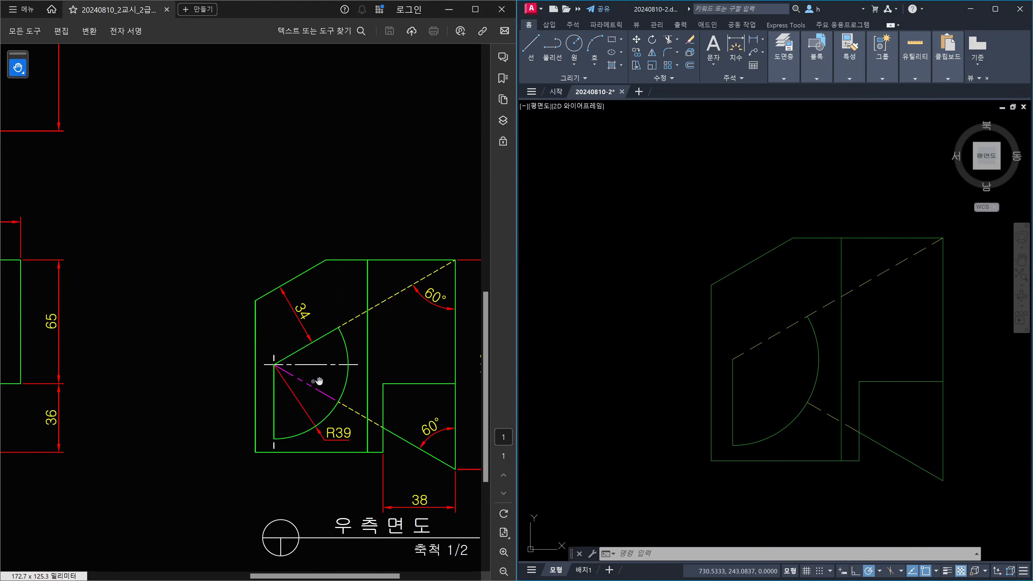
drag(398, 374, 329, 369)
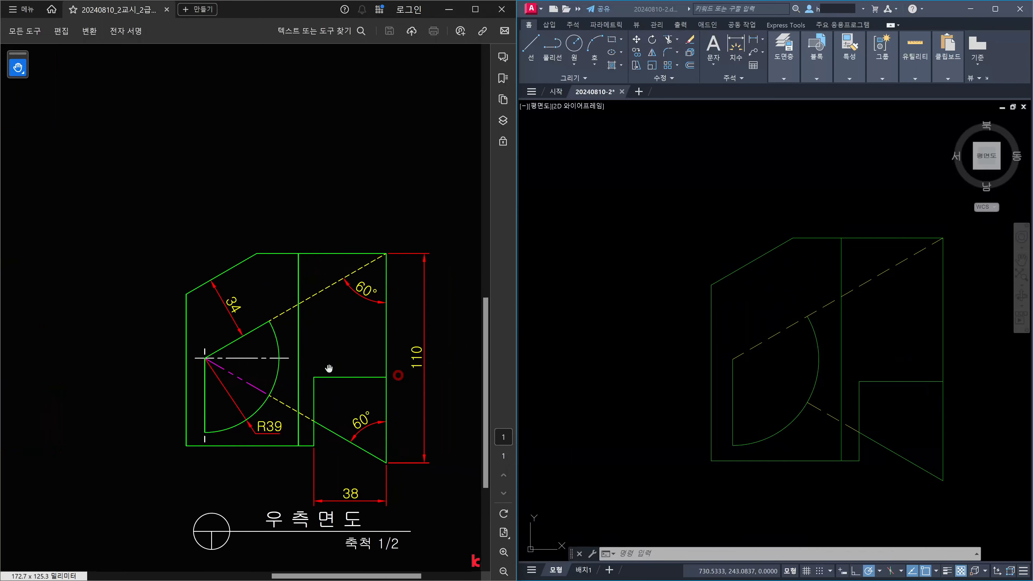
click(885, 397)
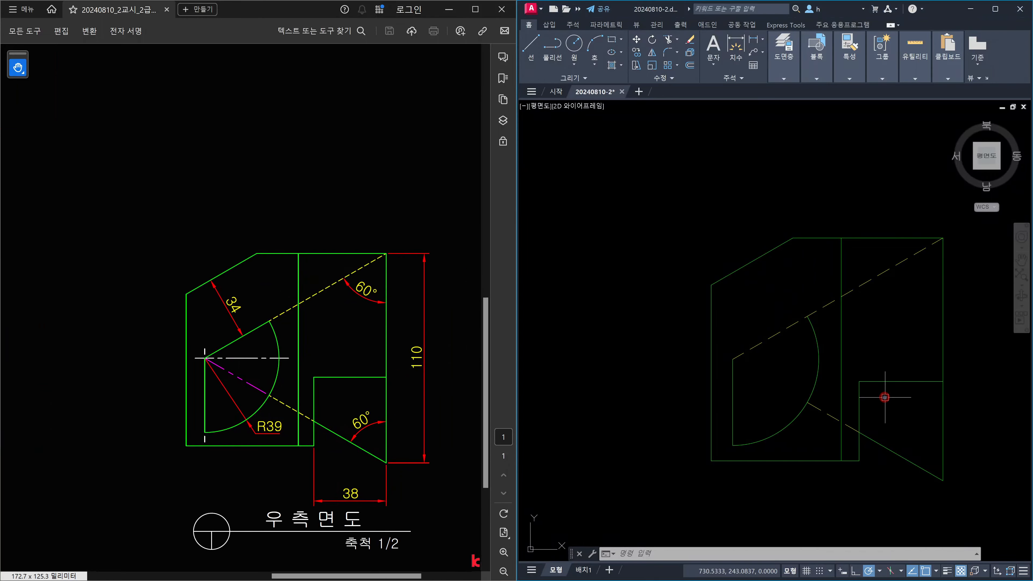
key(Escape)
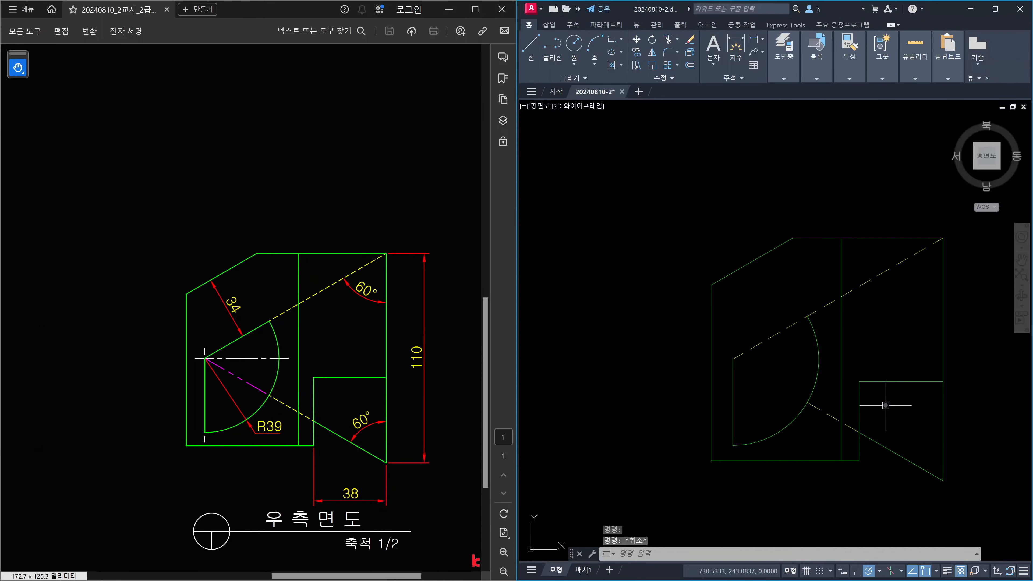
Undo back through the last trim to restore the lower dashed line inside the arc
key(ctrl+z)
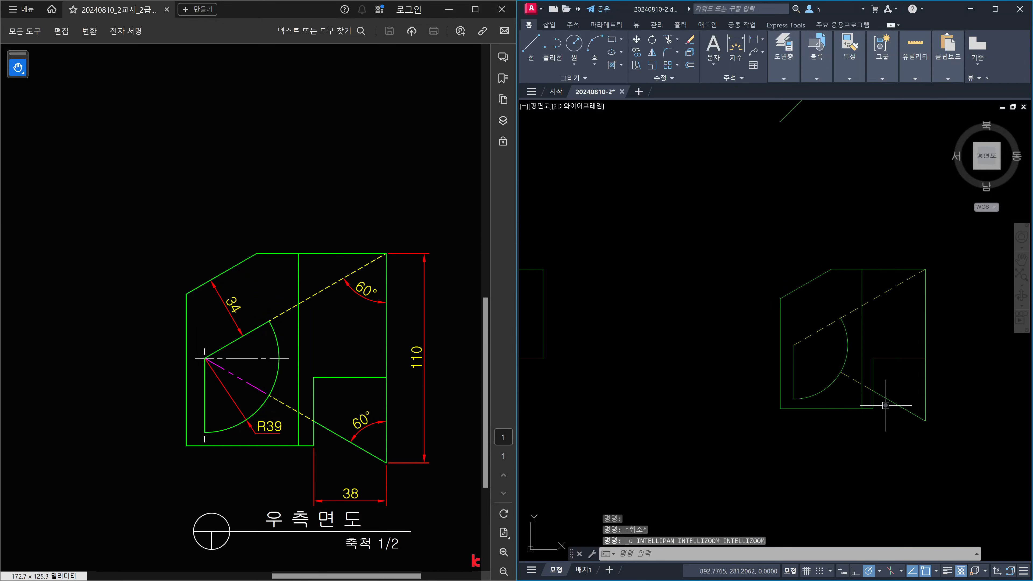
scroll(842, 353, up, 4)
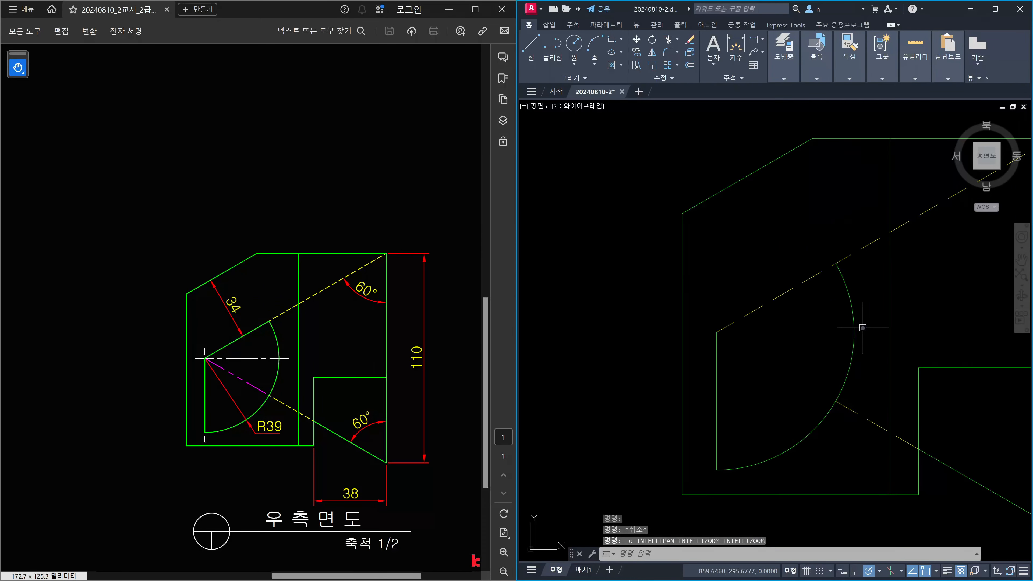
key(ctrl+z)
key(ctrl+z)
key(ctrl+z)
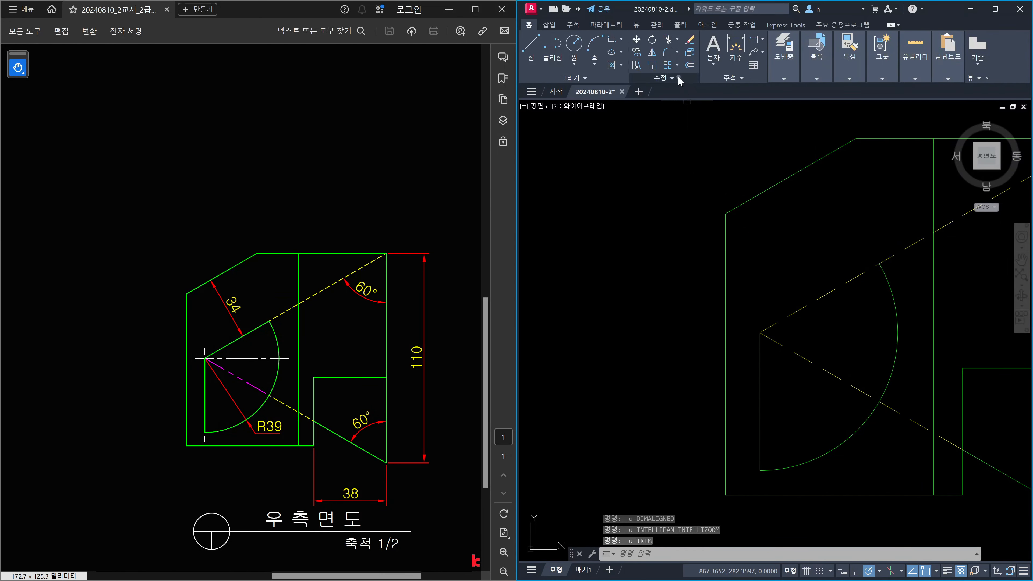
Break the lower dashed line at the point where it crosses the arc
click(663, 78)
click(665, 106)
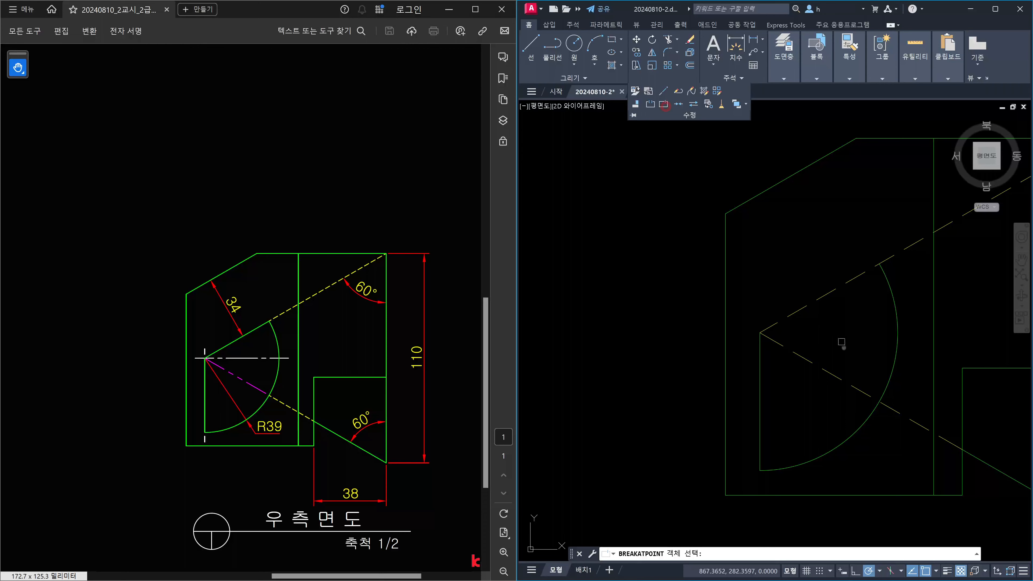
click(863, 393)
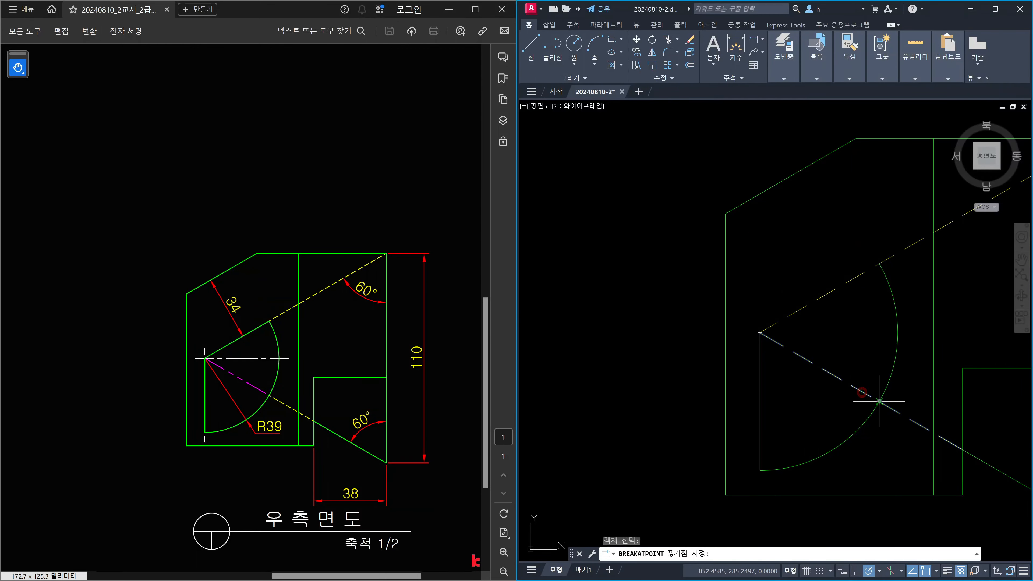
click(879, 401)
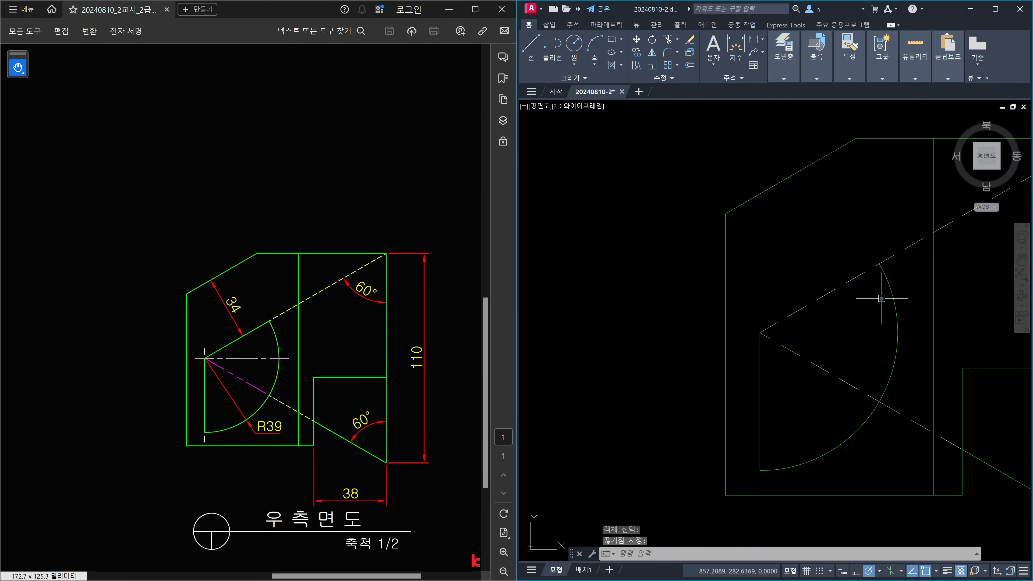
Break the upper dashed line at the point where it meets the upper end of the arc
key(space)
click(860, 277)
key(space)
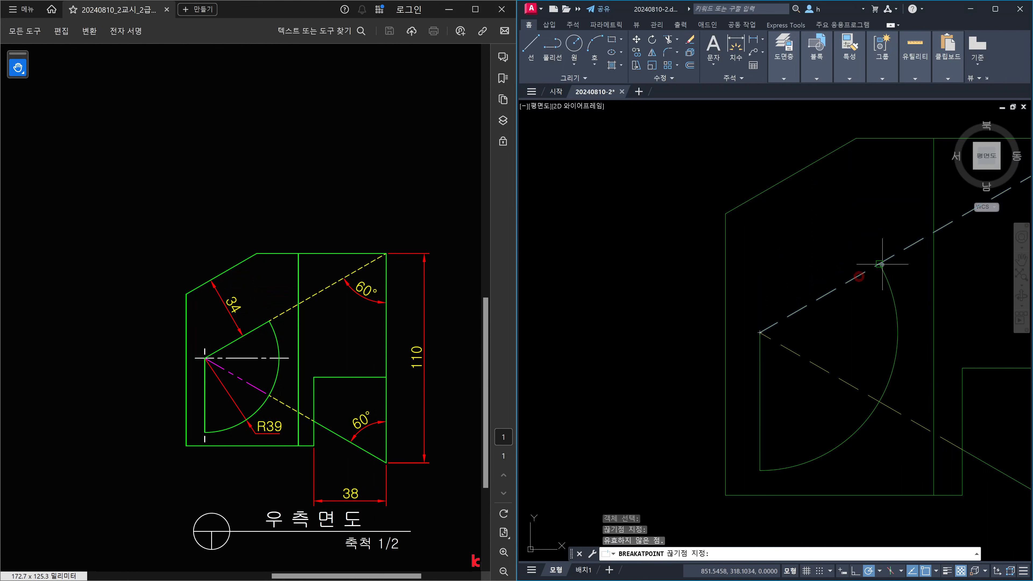
key(Escape)
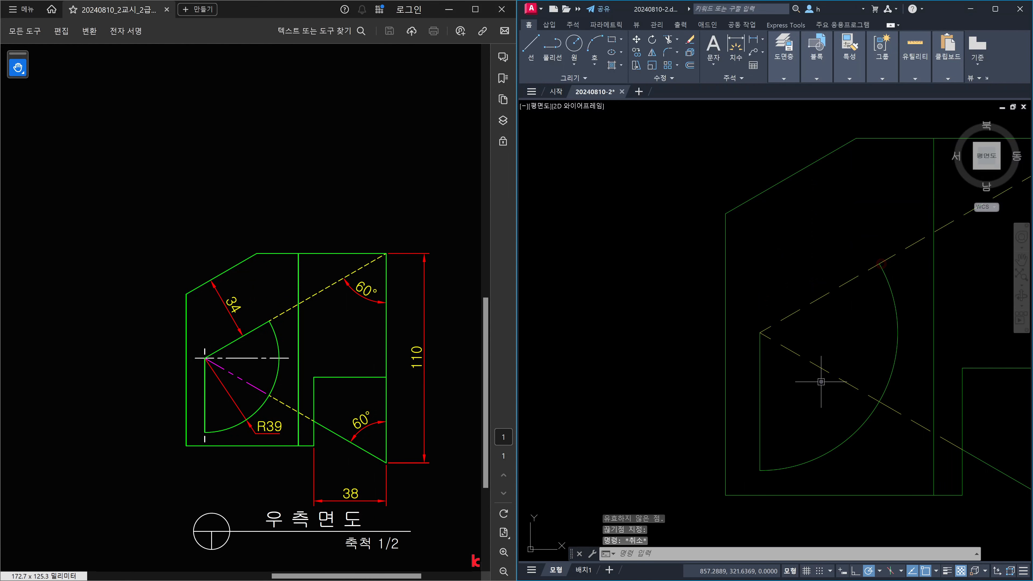
Match the properties of the arc onto the upper sloped line segment inside the sector
text(ma)
key(space)
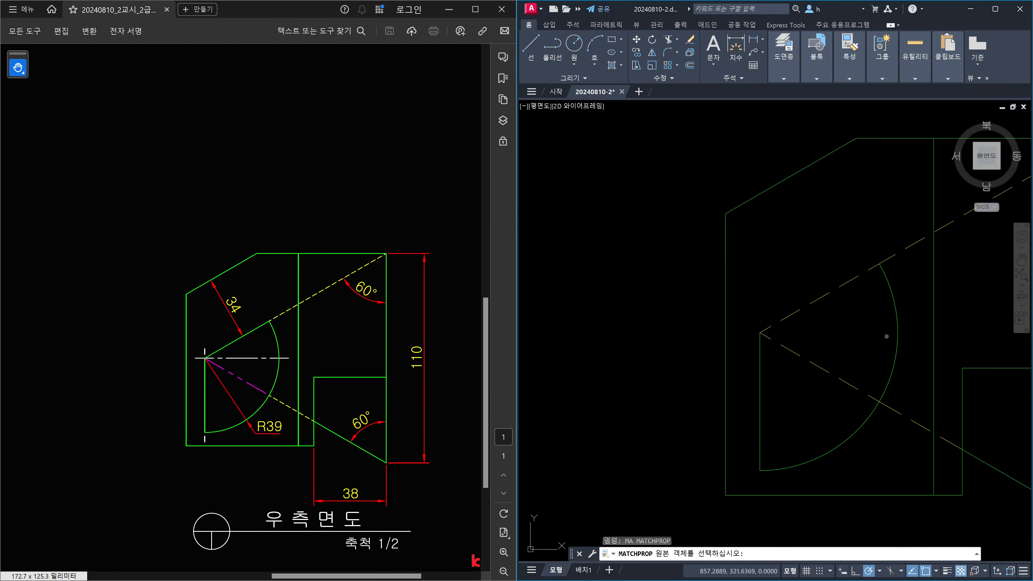
click(899, 340)
click(860, 300)
click(824, 272)
key(Escape)
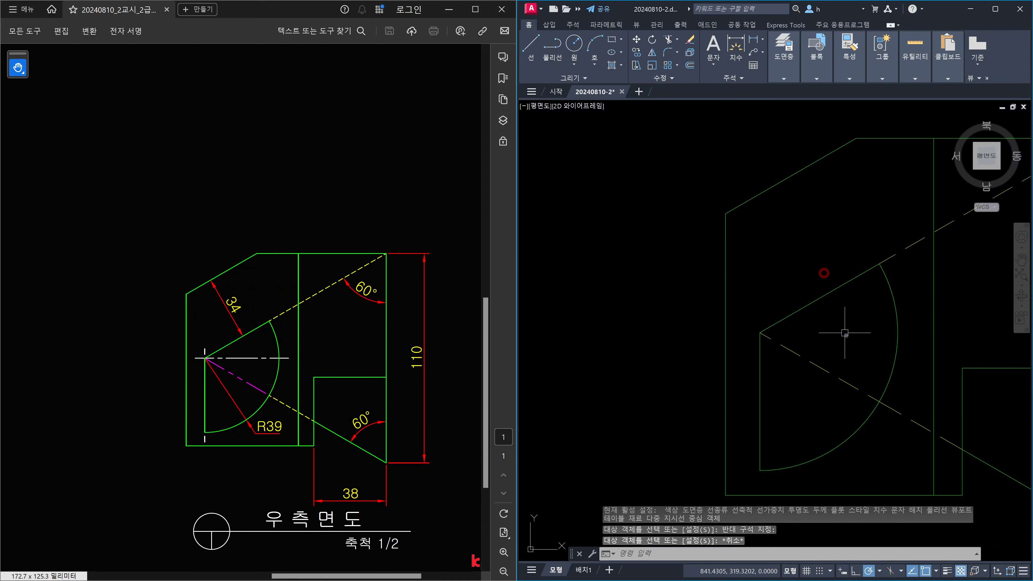
Move the lower sloped line segment inside the arc to the 가상선 layer
click(851, 342)
click(822, 372)
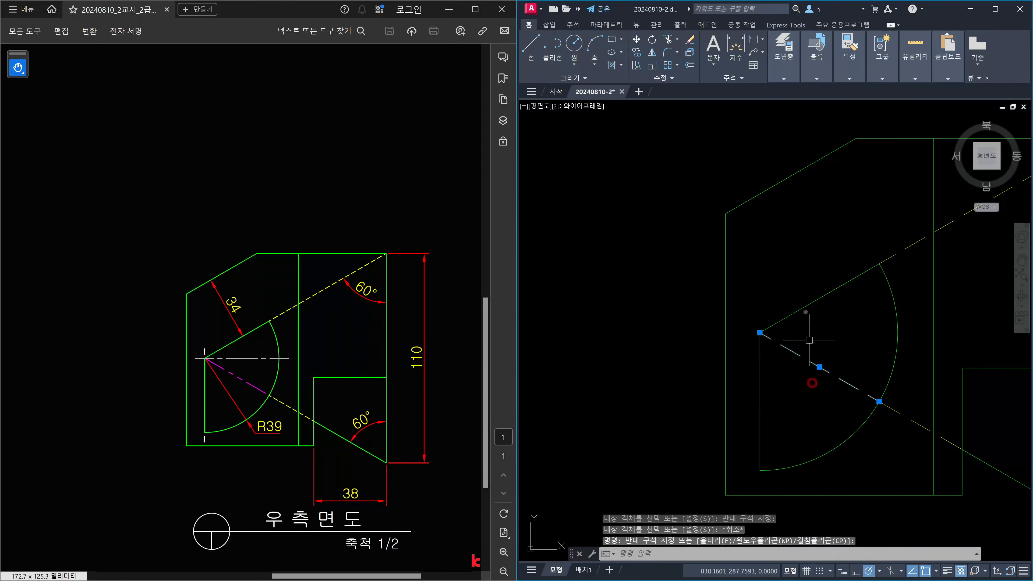
click(783, 78)
click(867, 94)
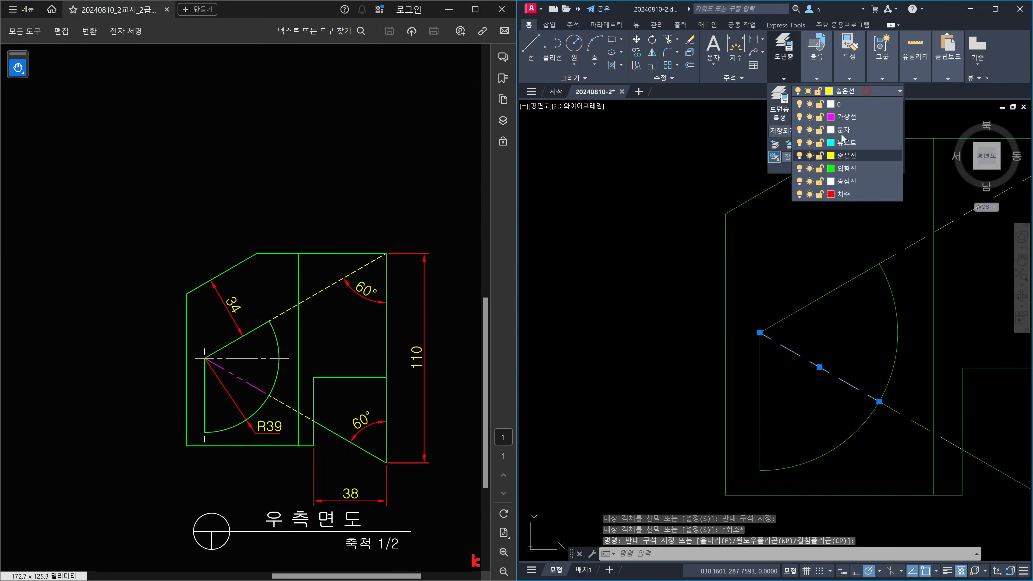
click(848, 117)
key(Escape)
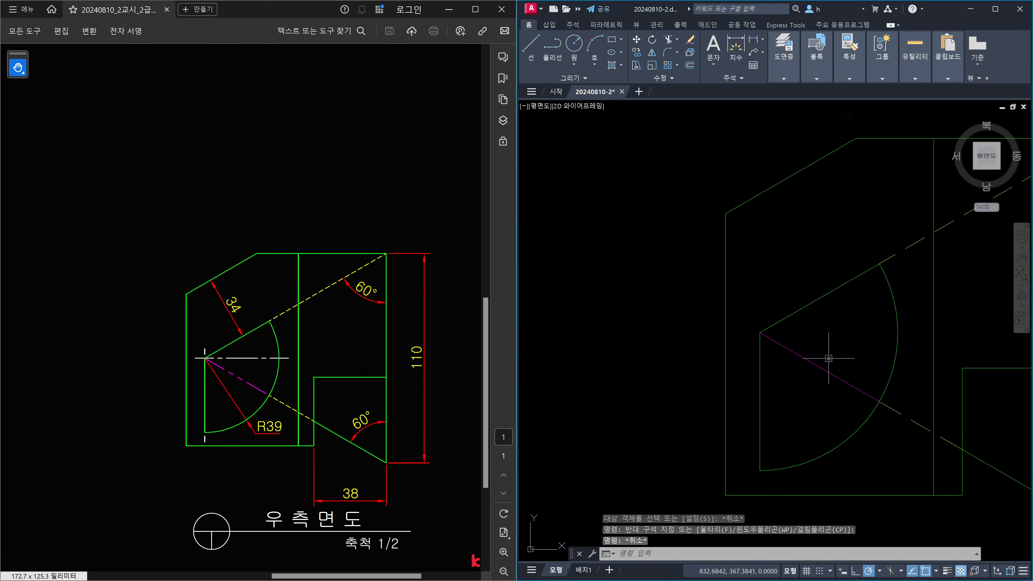
Examine which points of the right side view's arc sector must be projected to the front and top views
scroll(848, 330, down, 2)
middle_drag(848, 330, 731, 321)
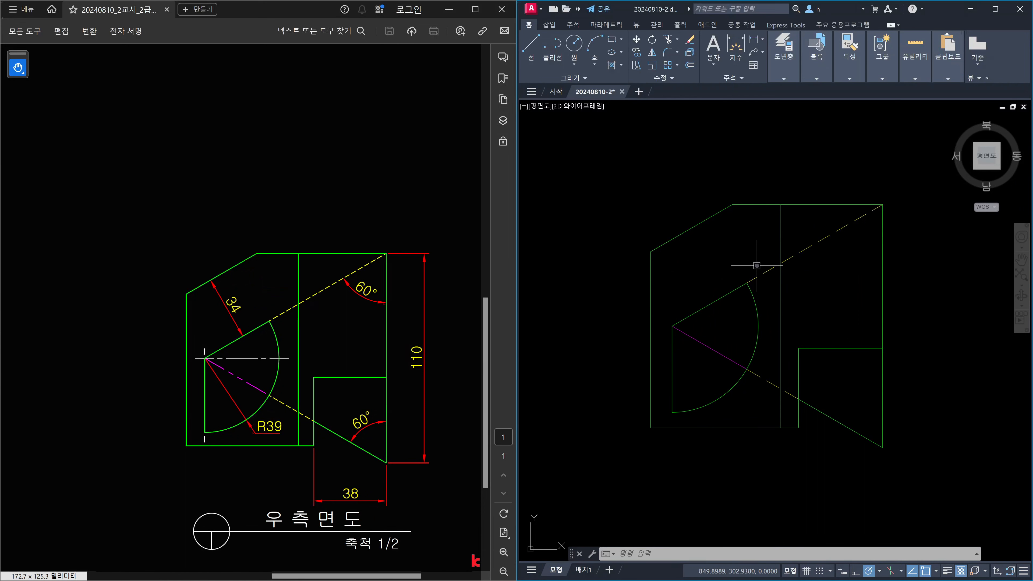
middle_drag(769, 282, 877, 265)
scroll(877, 265, down, 6)
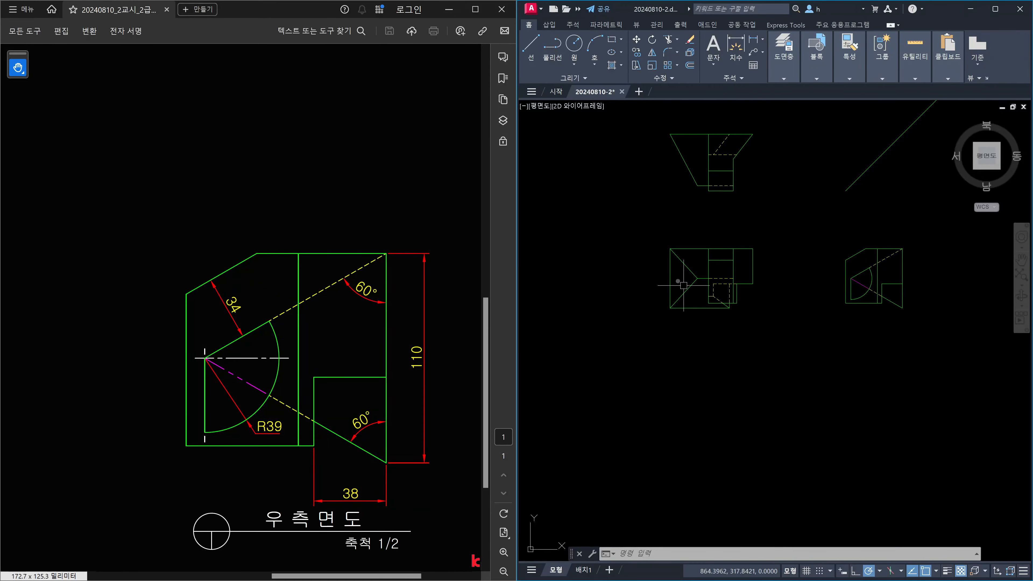
scroll(784, 295, up, 2)
middle_drag(780, 307, 739, 361)
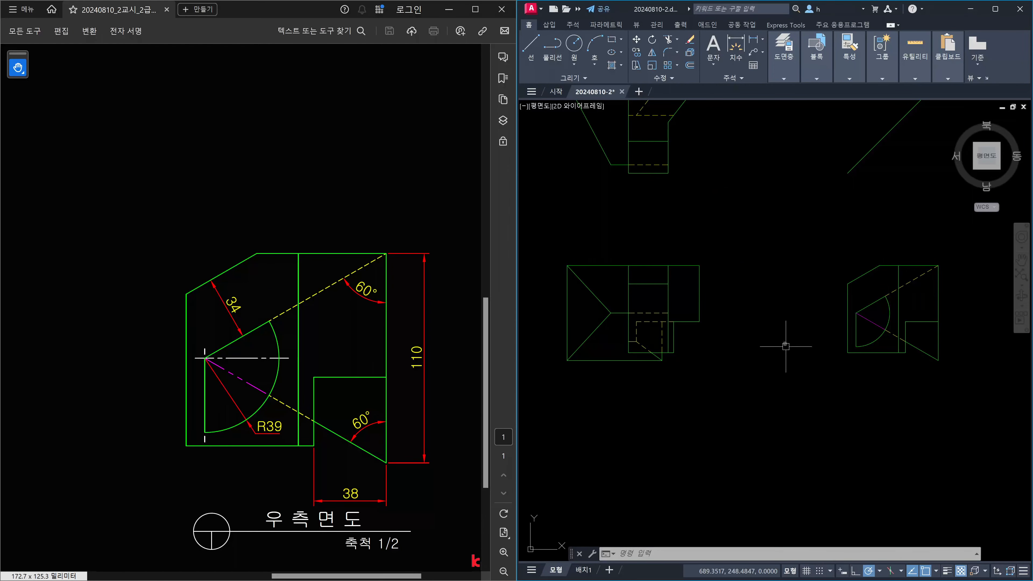
middle_drag(782, 313, 778, 370)
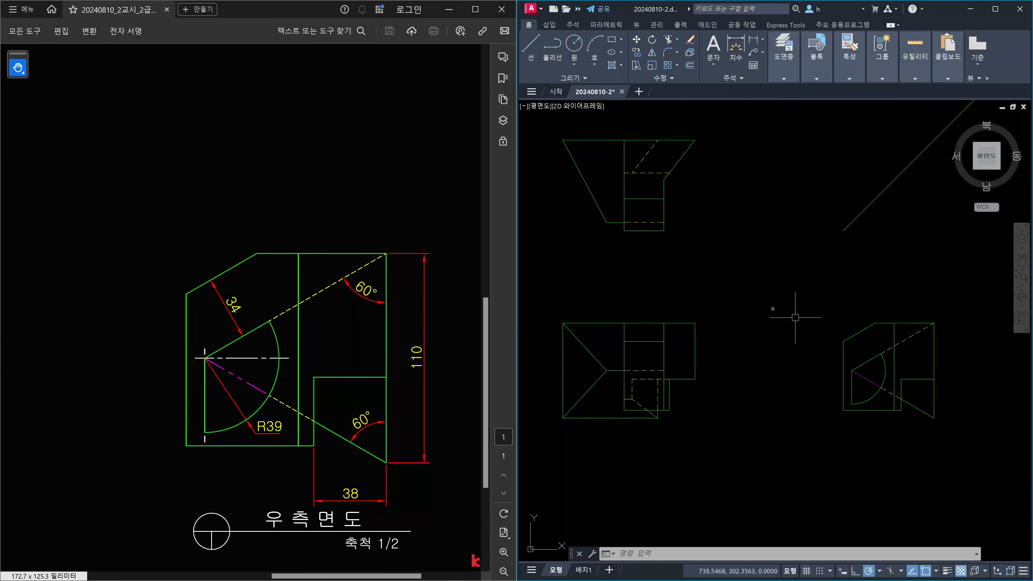
key(Escape)
key(Escape)
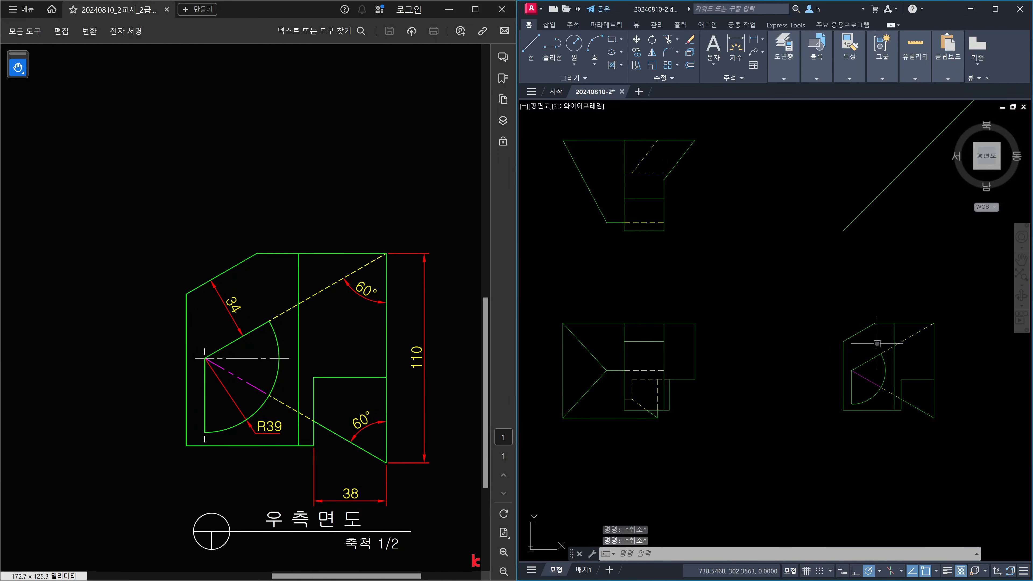
scroll(880, 346, up, 4)
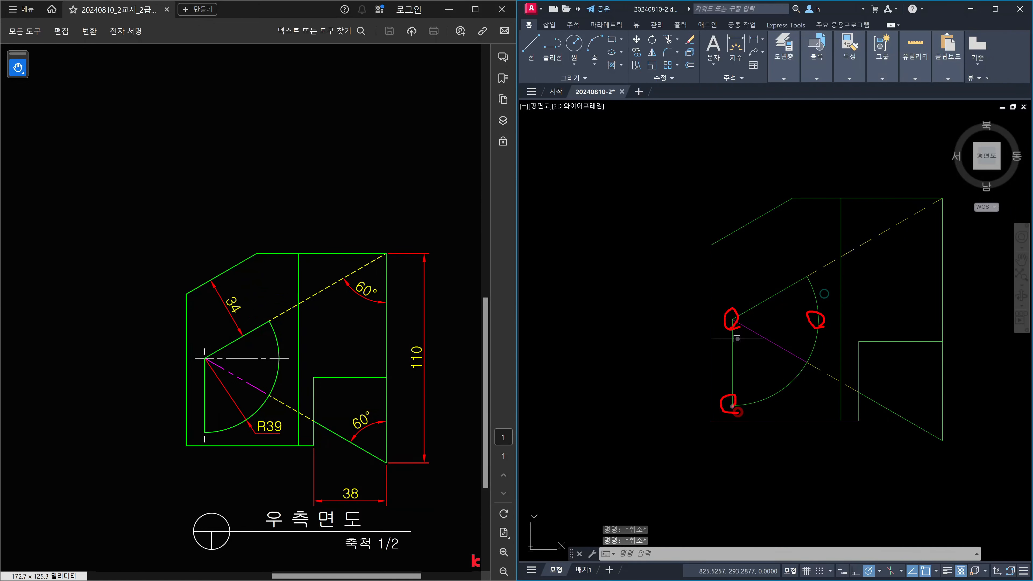
drag(725, 407, 637, 405)
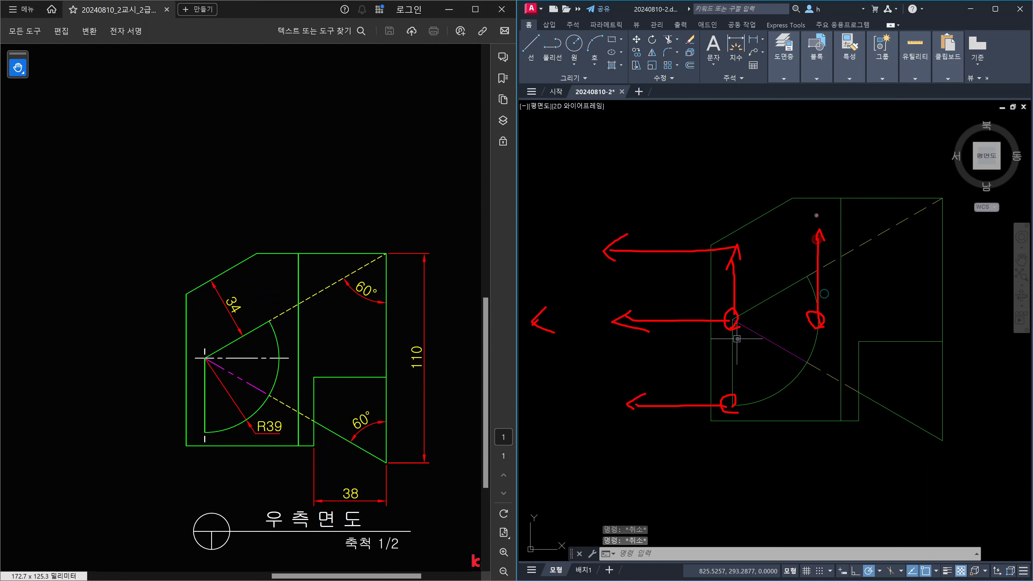
drag(816, 214, 615, 206)
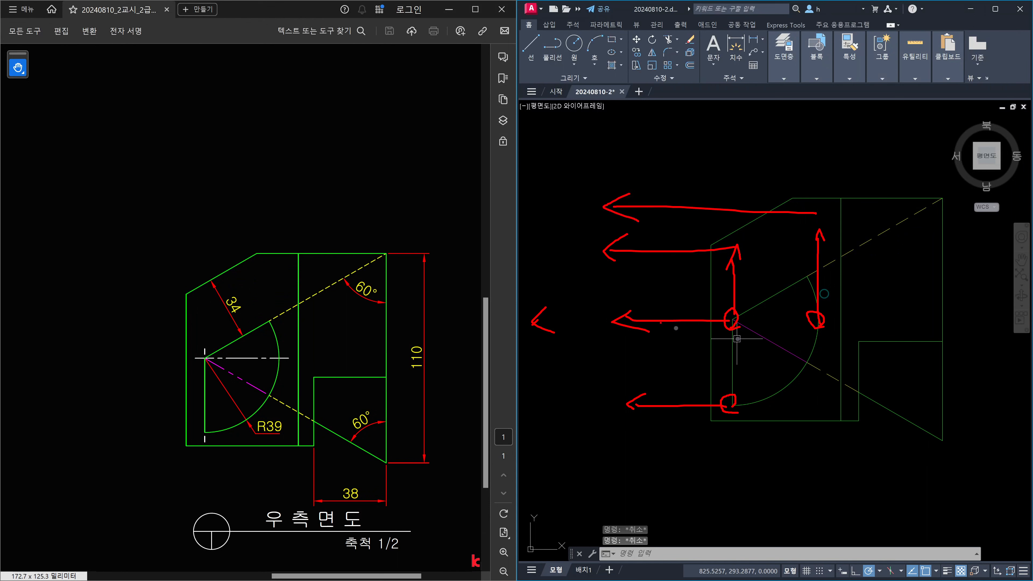
key(Escape)
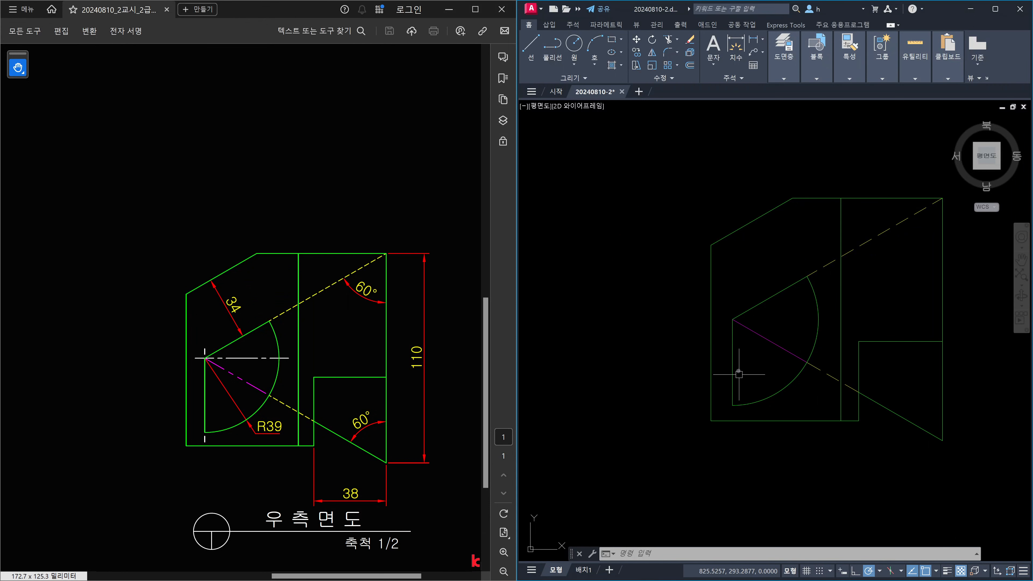
key(Escape)
key(Escape)
key(Escape)
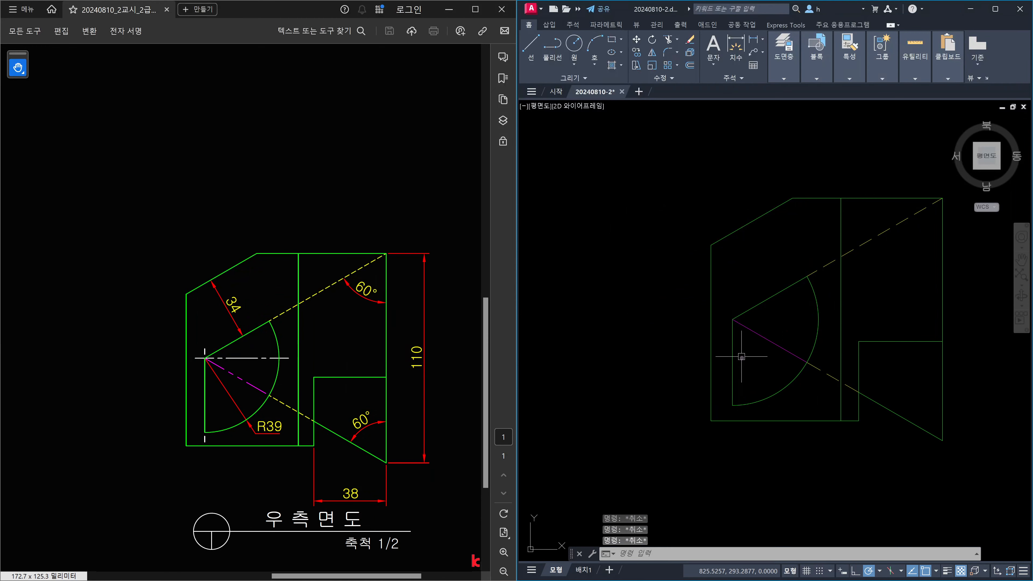
text(xl)
key(Return)
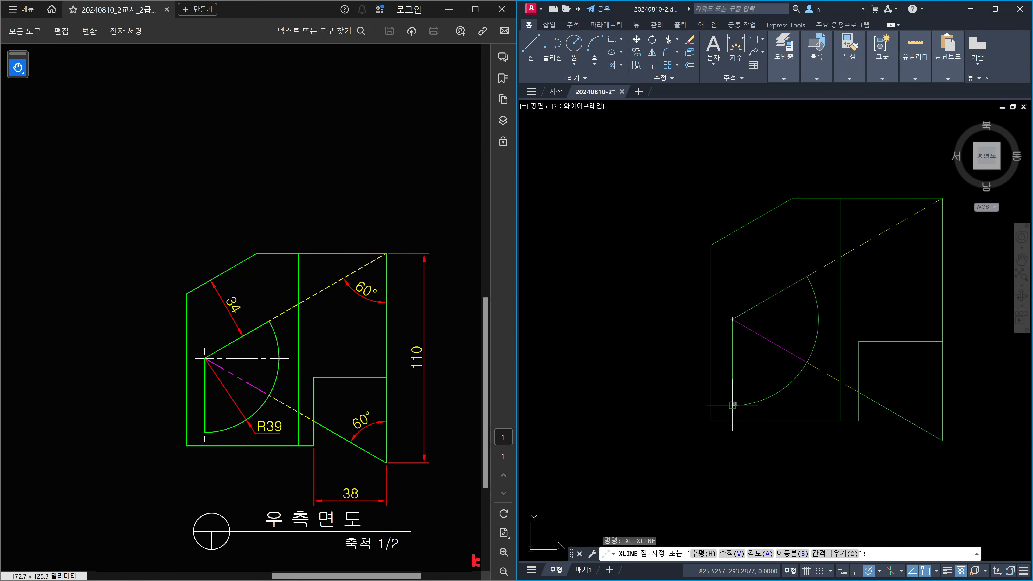
key(Escape)
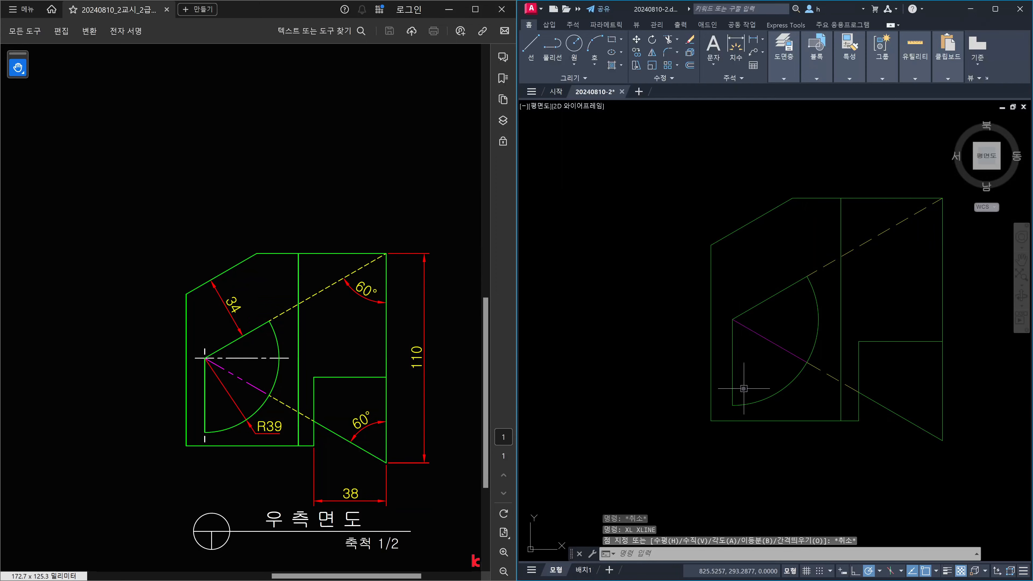
Draw a horizontal line from the arc sector's lowest point to the right vertical edge of the front view's middle column
text(l)
key(Return)
scroll(739, 398, down, 5)
click(739, 399)
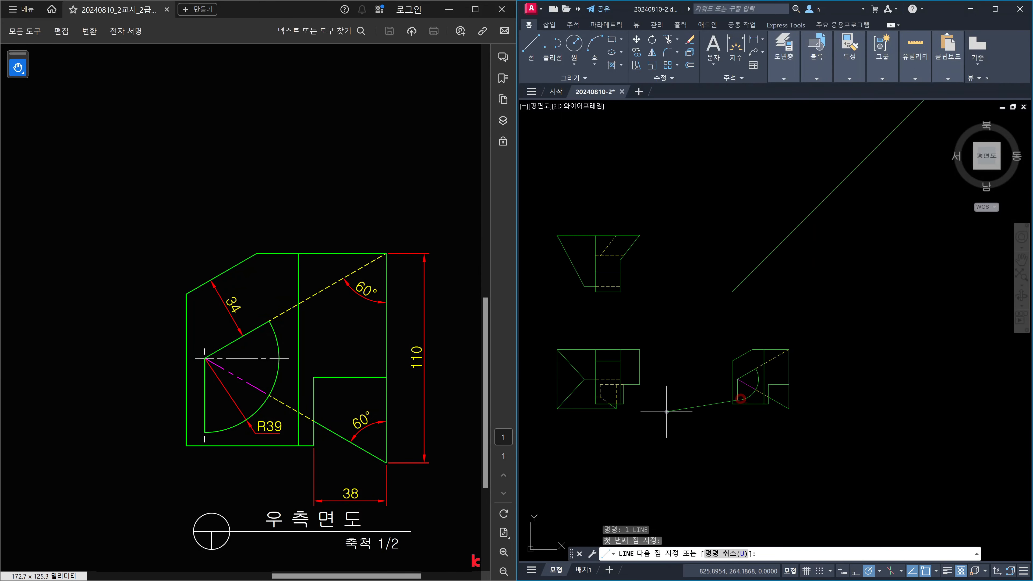
scroll(667, 412, up, 6)
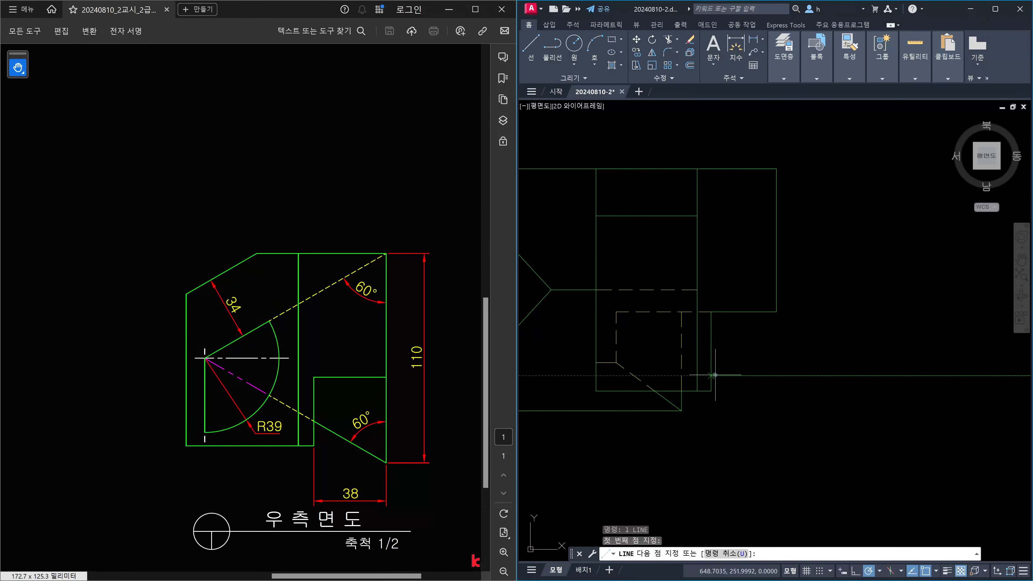
scroll(699, 376, down, 3)
scroll(895, 403, up, 5)
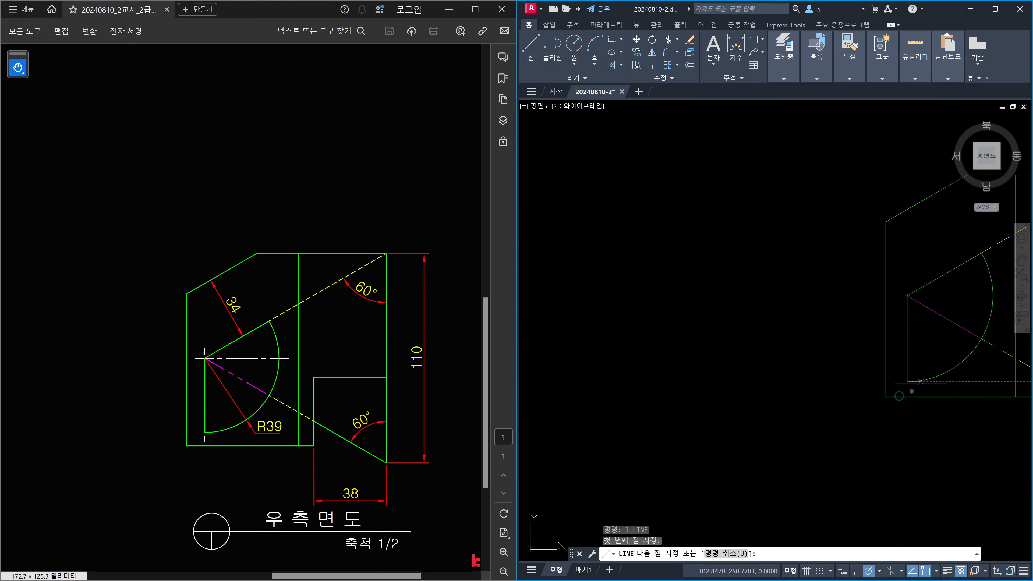
scroll(875, 375, down, 4)
scroll(793, 377, up, 5)
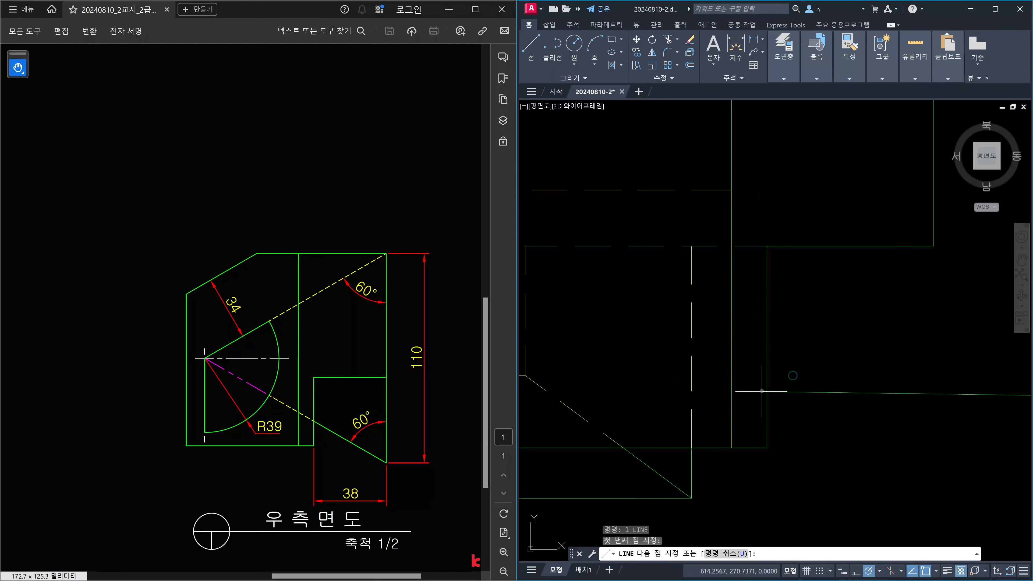
middle_drag(726, 413, 852, 400)
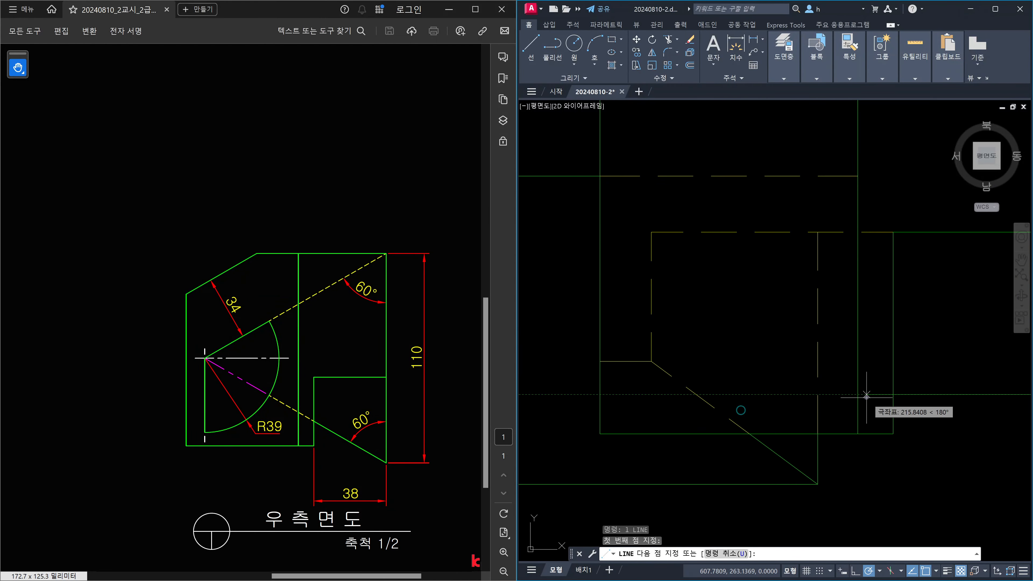
click(858, 394)
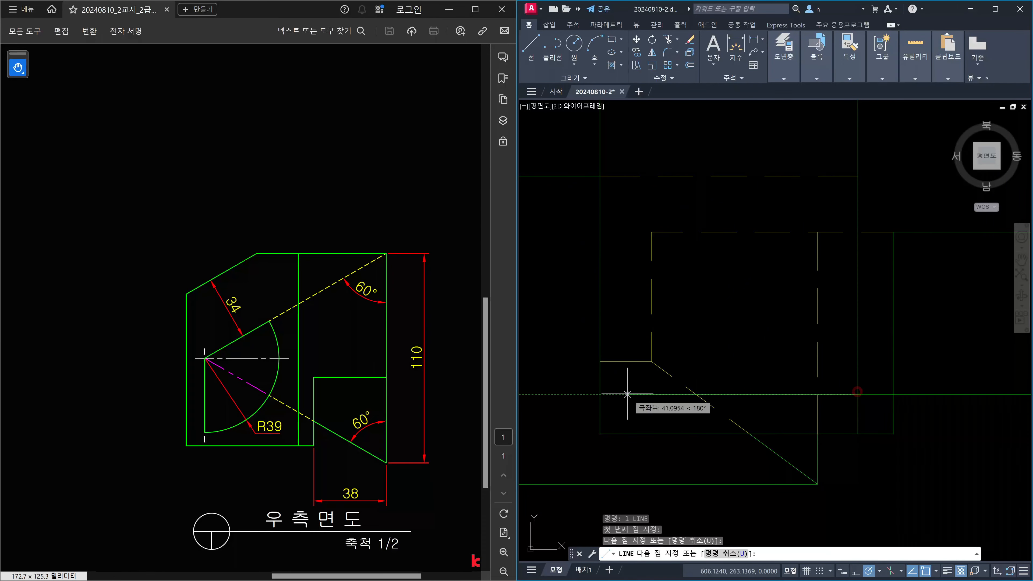
Continue the horizontal projection line to the middle column's left edge and then past the front view's left outline
click(600, 394)
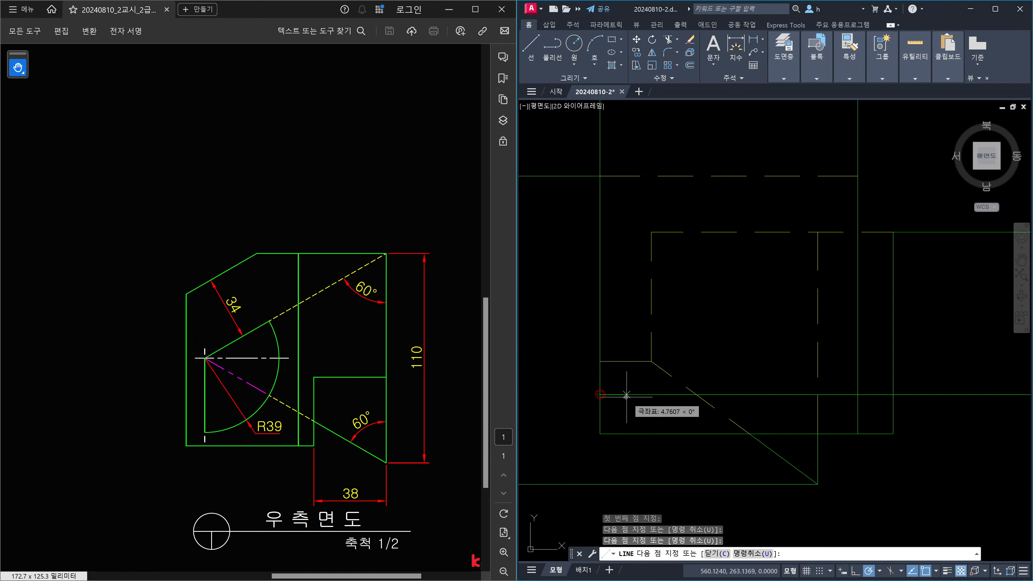
scroll(671, 411, down, 4)
middle_drag(632, 404, 760, 393)
key(Escape)
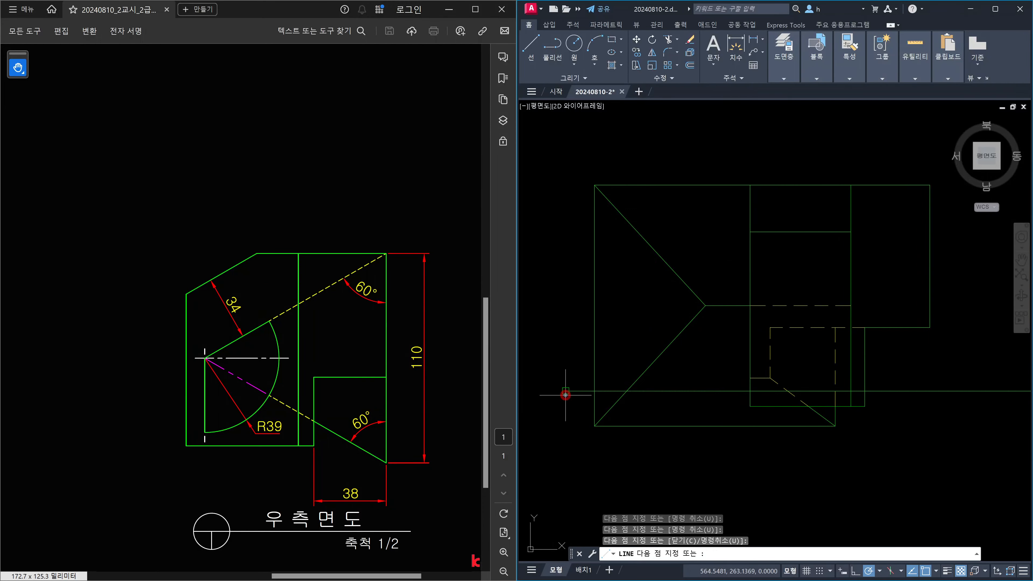
click(691, 402)
click(681, 371)
key(Escape)
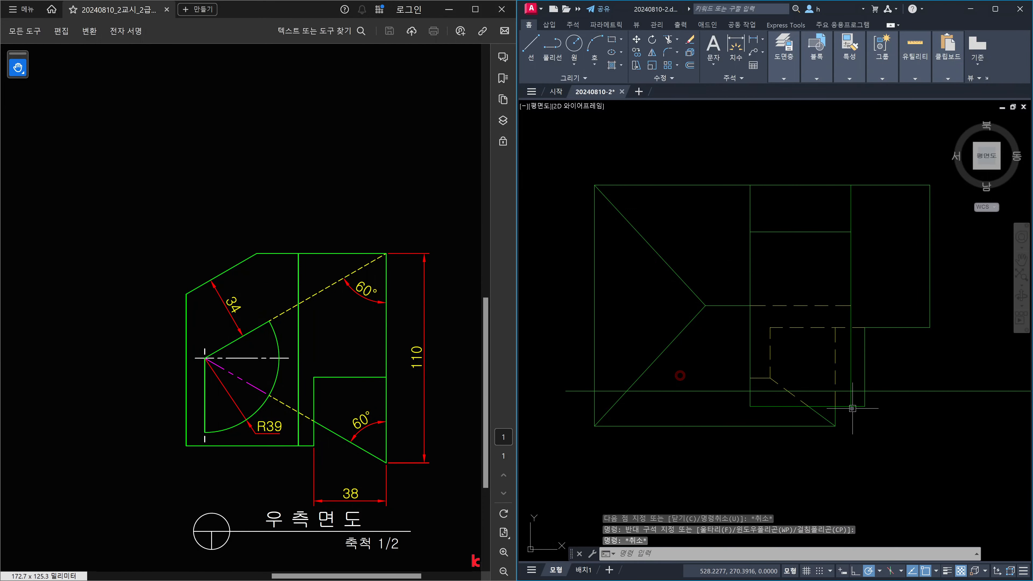
Match the properties of the vertical dashed line onto the projection line segment inside the front view's middle column
middle_drag(853, 408, 783, 406)
key(Escape)
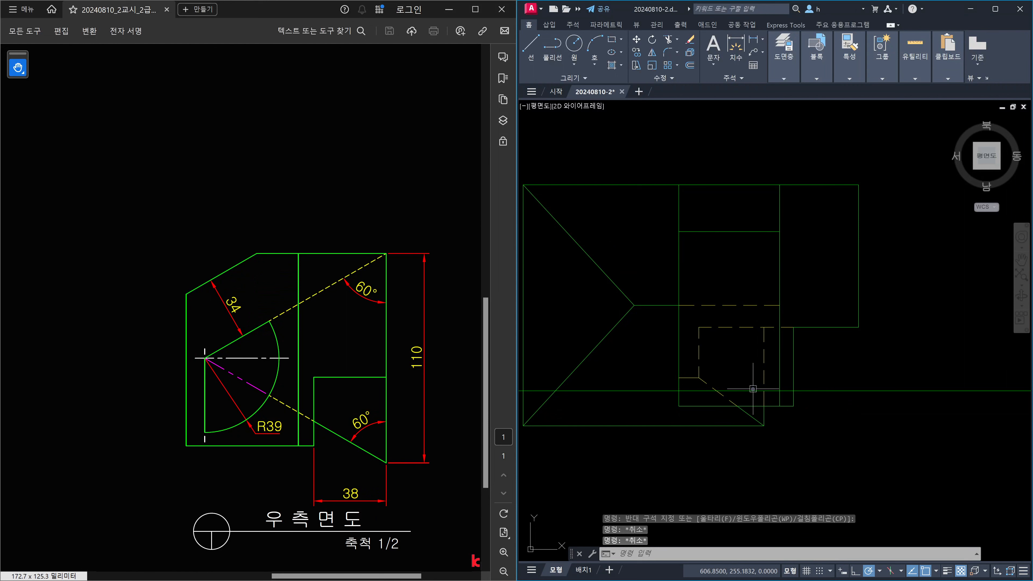
text(ma)
key(Return)
click(764, 375)
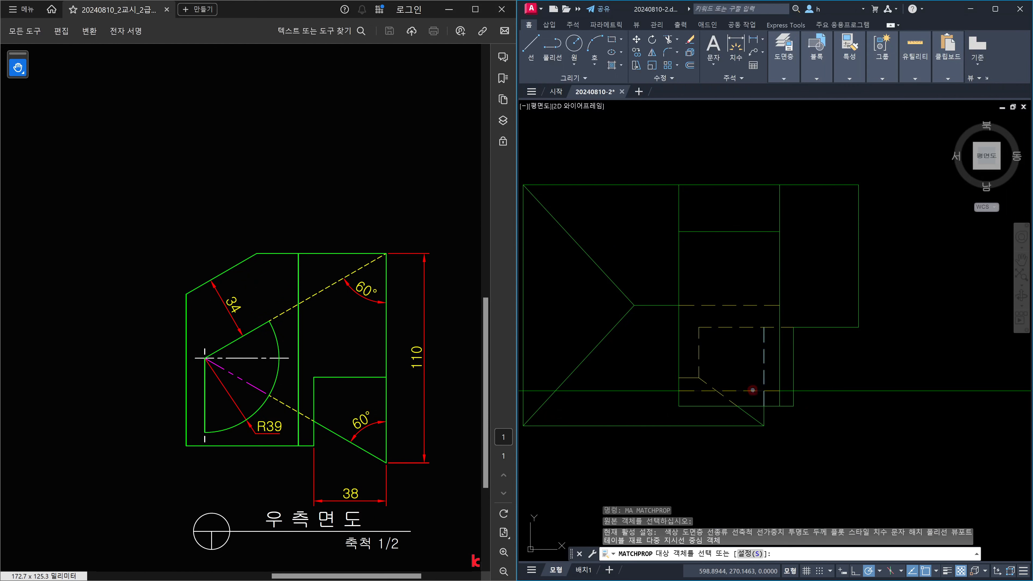
key(Escape)
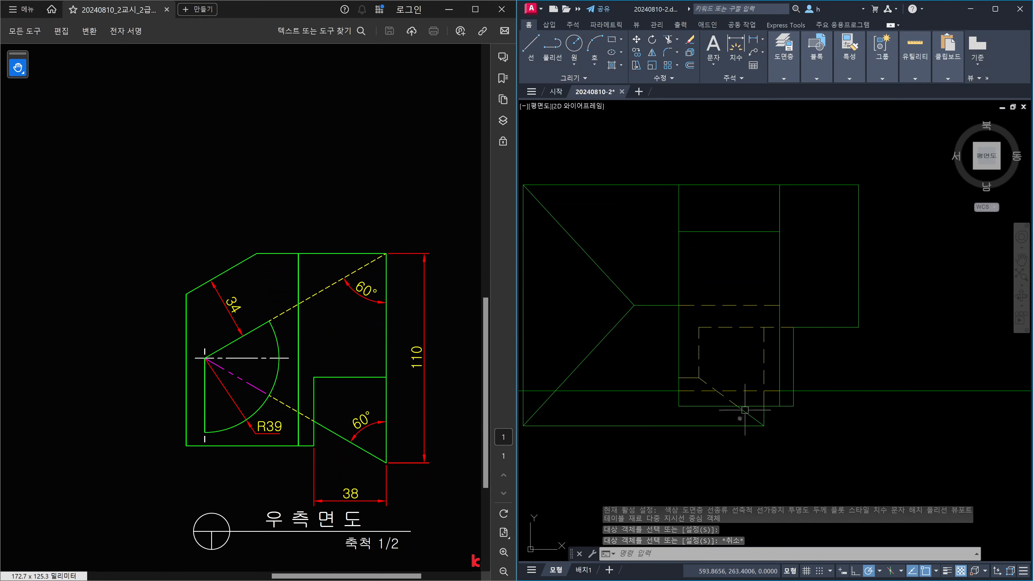
Compare the arc sector in the right side view with the projected lines in the front view
scroll(739, 397, down, 3)
middle_drag(851, 391, 692, 381)
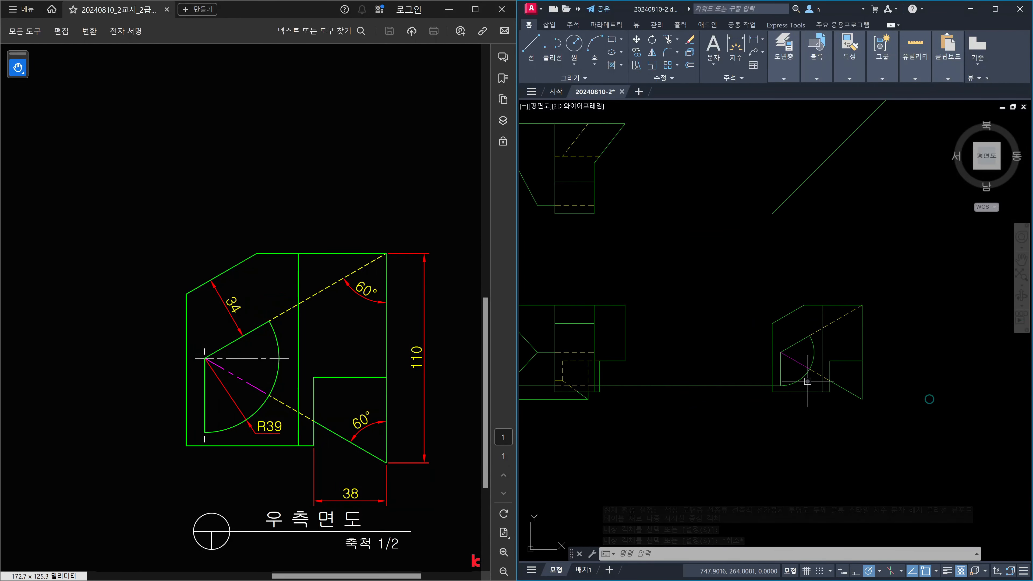
scroll(808, 381, up, 3)
middle_drag(805, 336, 896, 374)
scroll(867, 367, down, 3)
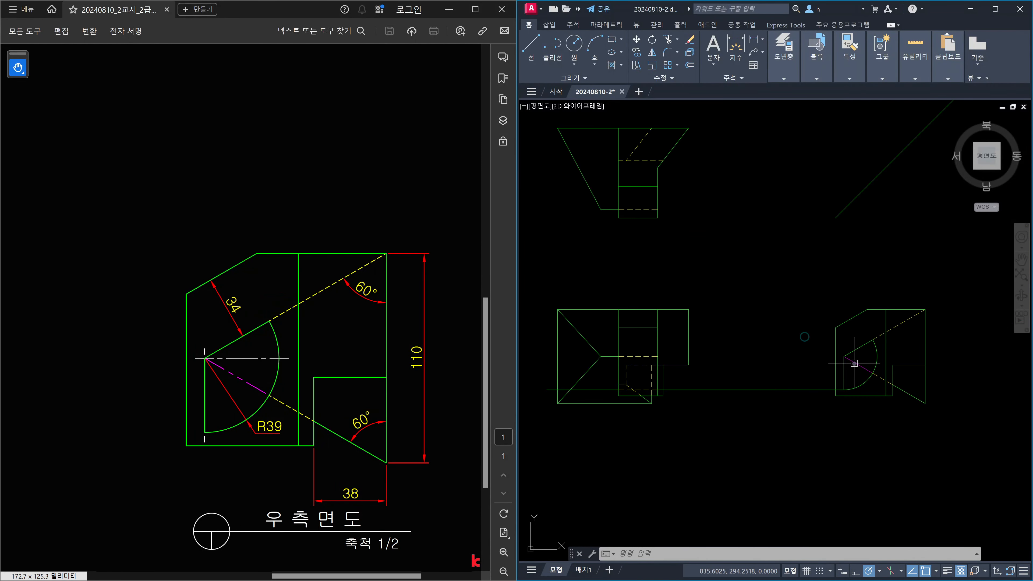
scroll(849, 359, up, 2)
middle_drag(691, 365, 883, 386)
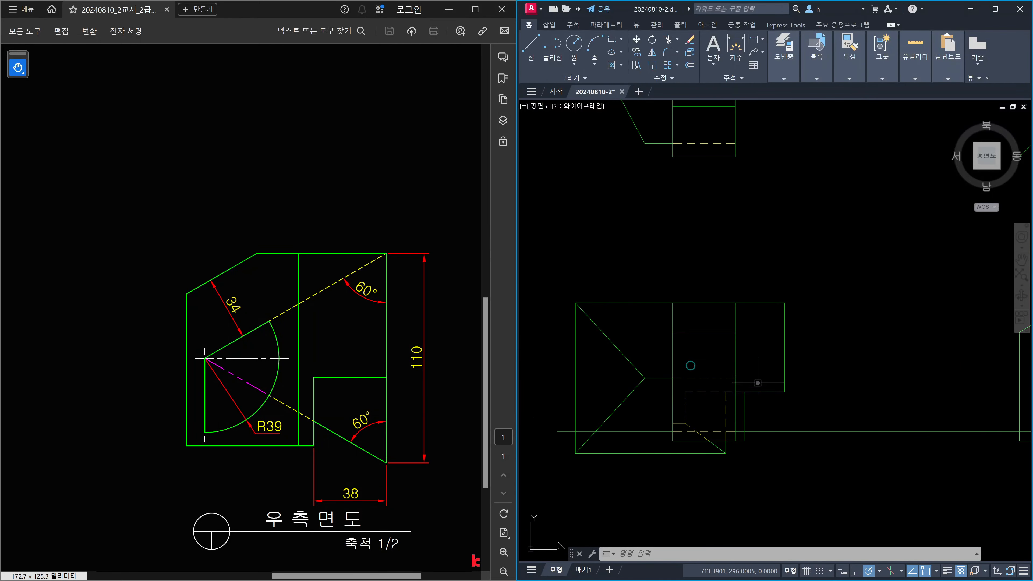
click(723, 377)
key(Escape)
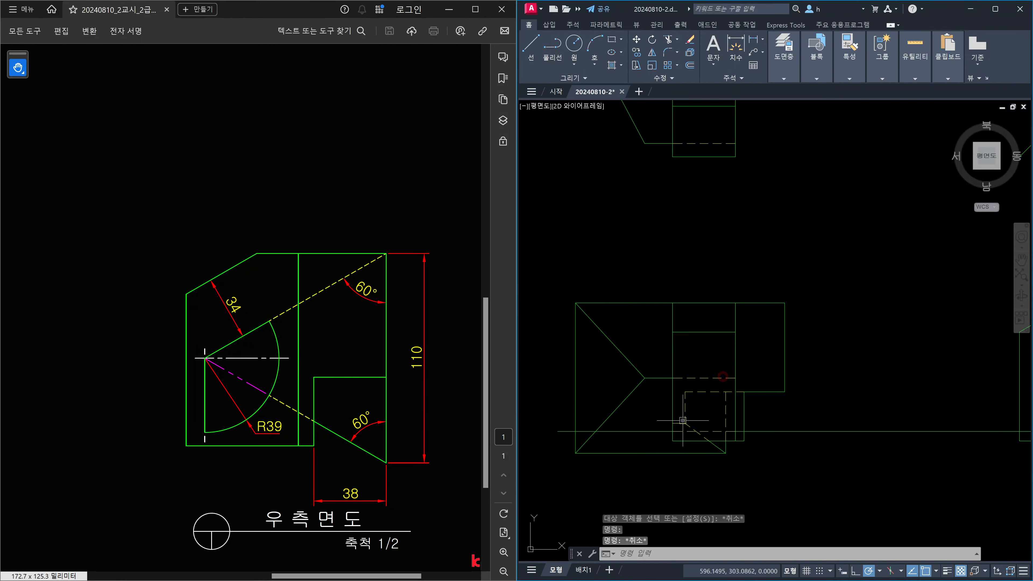
Examine the short horizontal edge at the front view's slanted-edge apex against the arc sector's centre and the corresponding top view edge
click(658, 386)
click(657, 367)
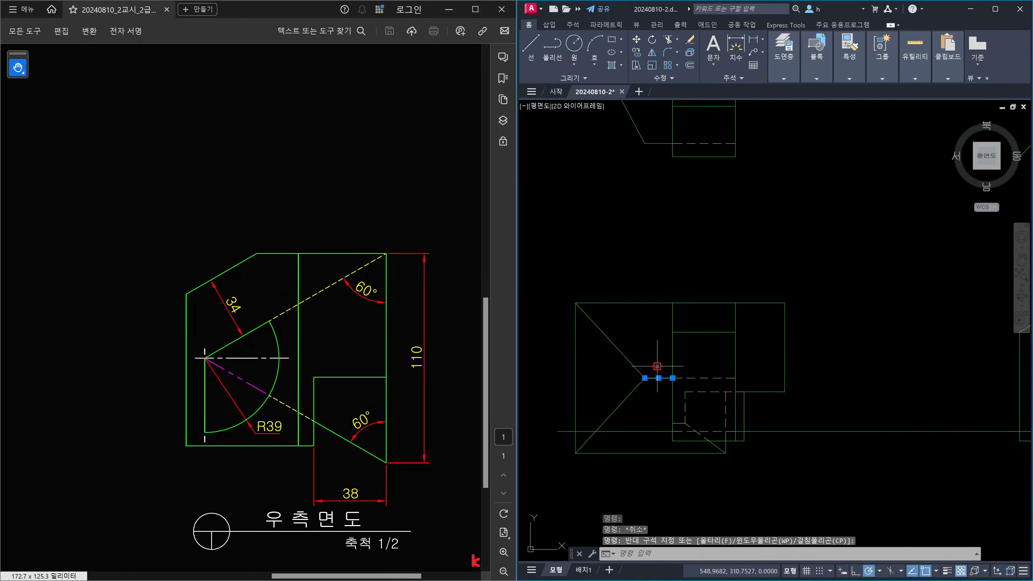
key(Escape)
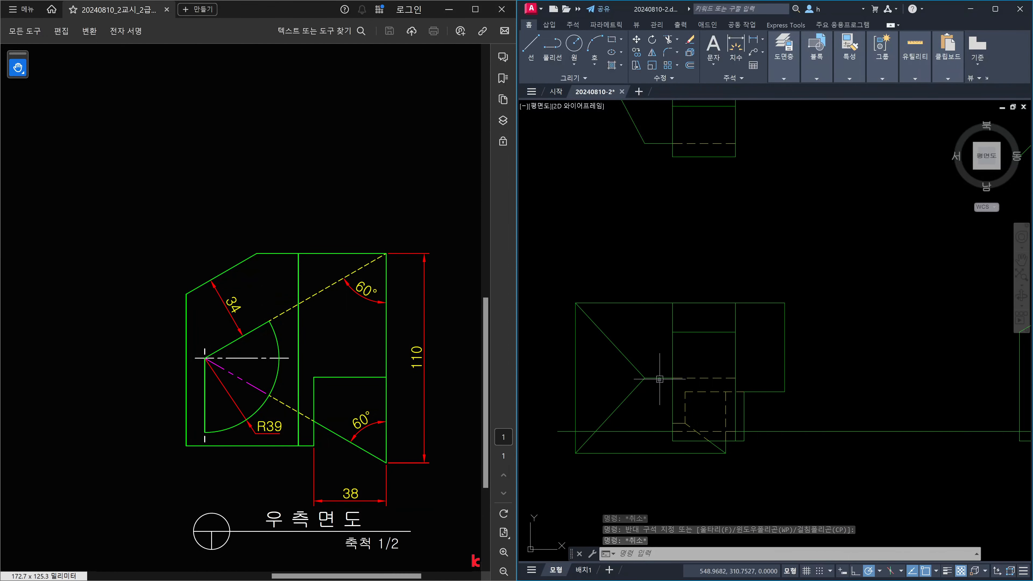
click(660, 380)
key(Escape)
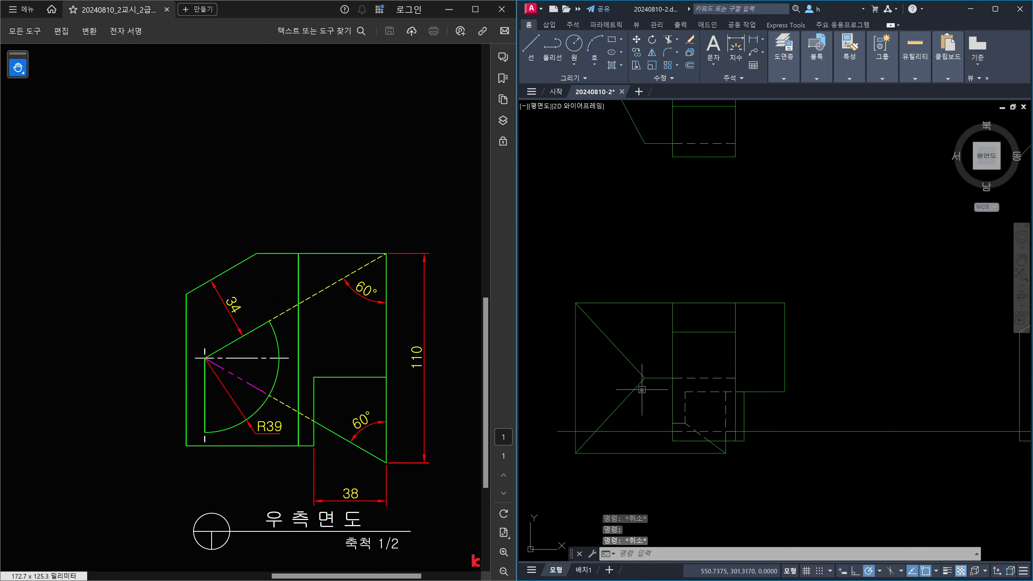
click(651, 380)
key(Escape)
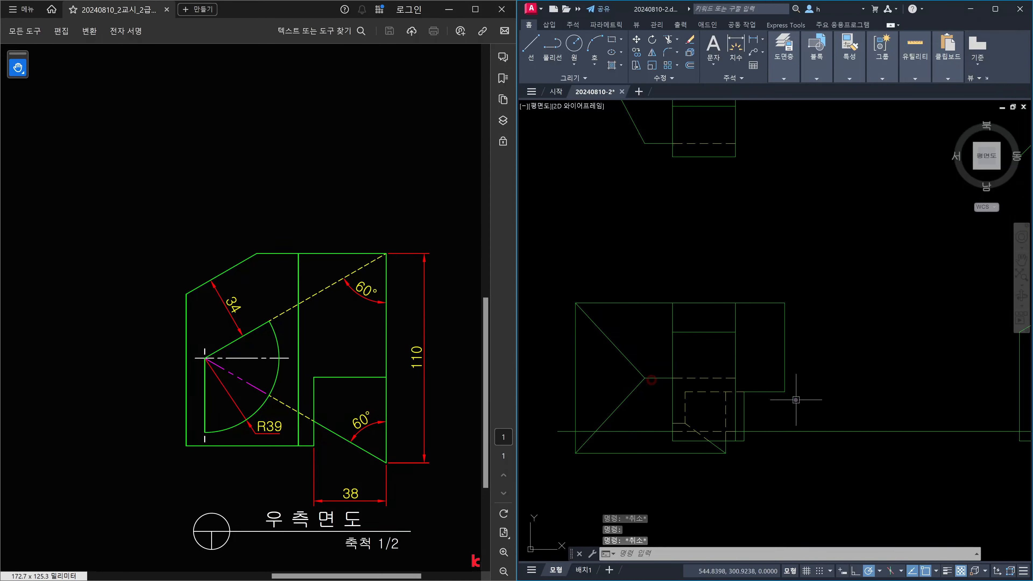
middle_drag(895, 379, 590, 379)
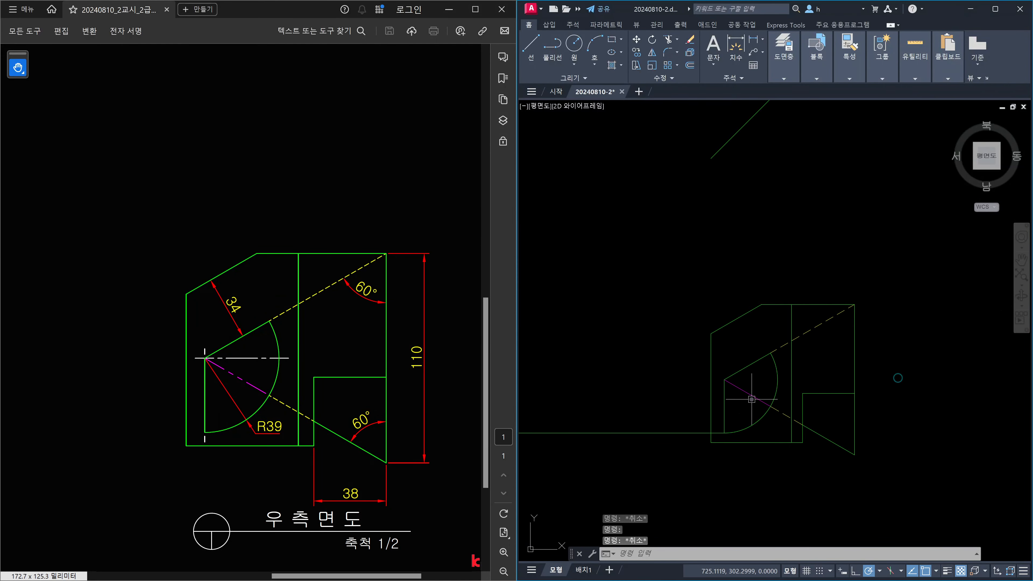
middle_drag(768, 369, 787, 381)
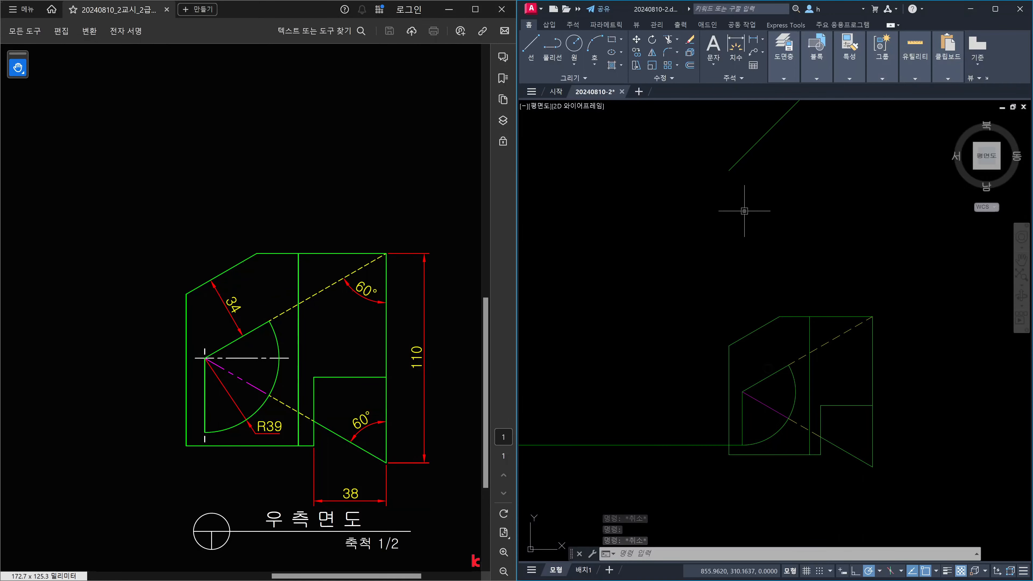
middle_drag(710, 163, 931, 229)
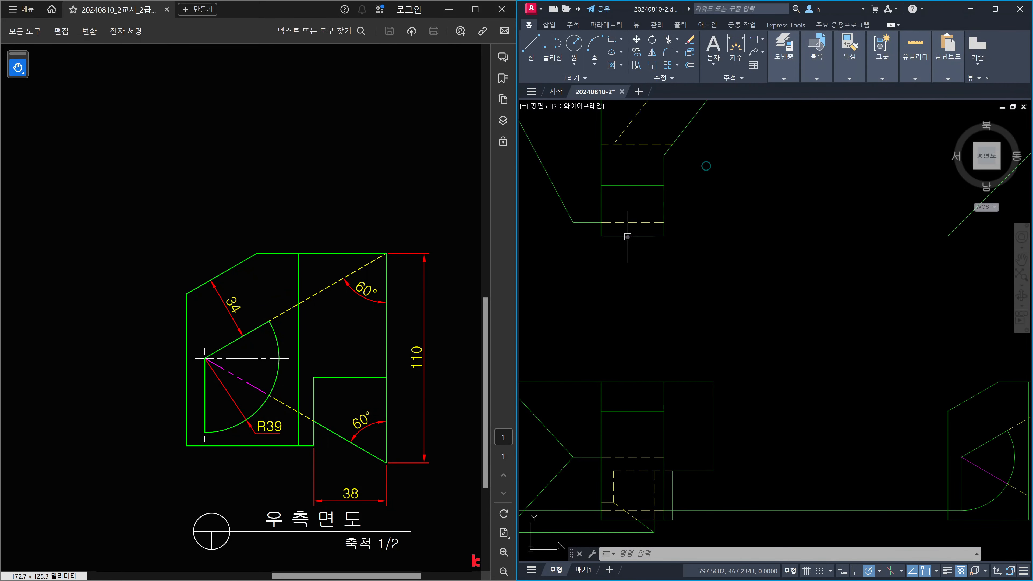
click(616, 224)
key(Escape)
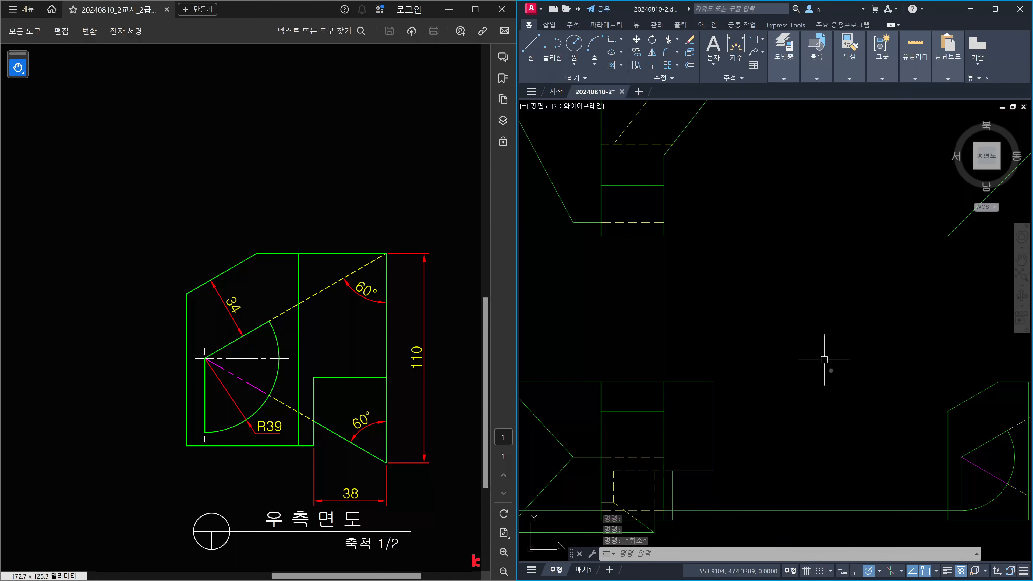
Draw a vertical line from the arc sector's rightmost point in the right side view up to the 45° projection line
middle_drag(891, 394, 798, 378)
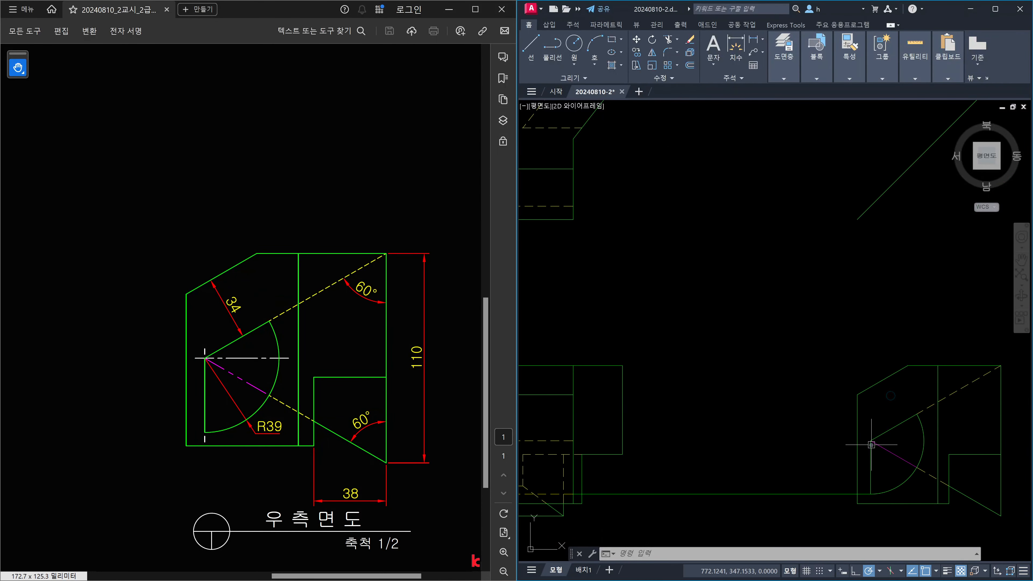
text(l)
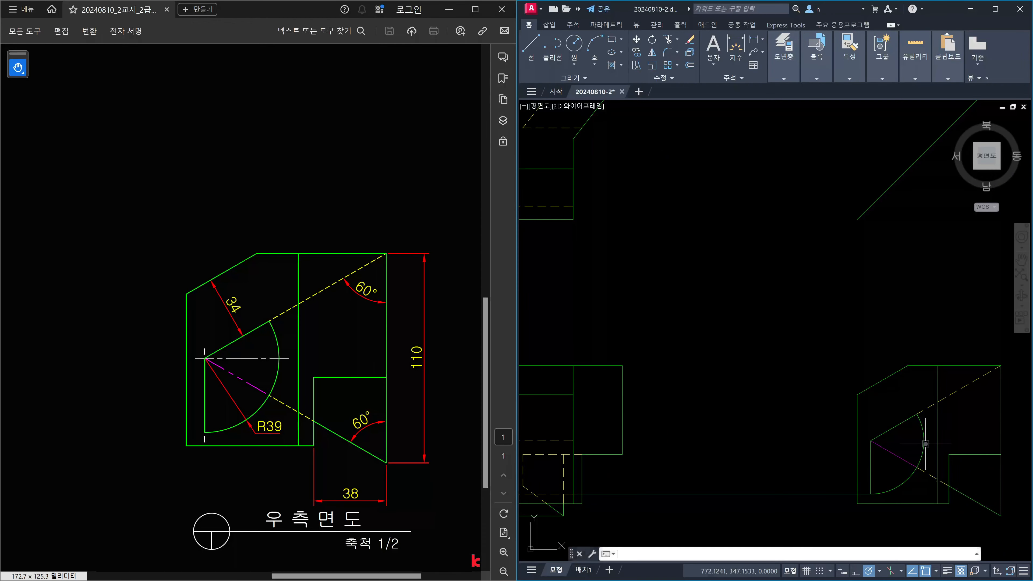
key(Return)
click(925, 443)
middle_drag(927, 240, 930, 305)
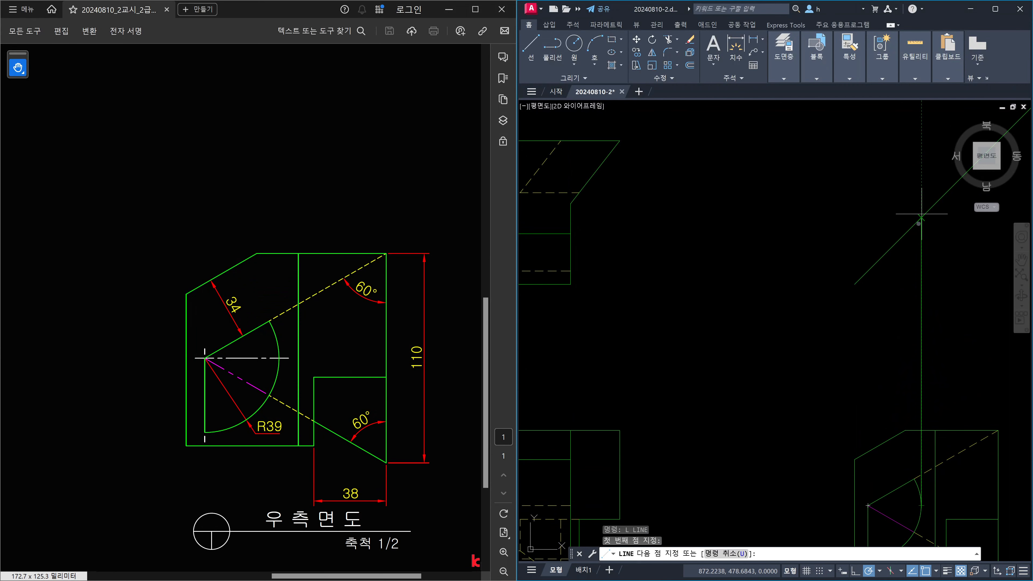
click(921, 218)
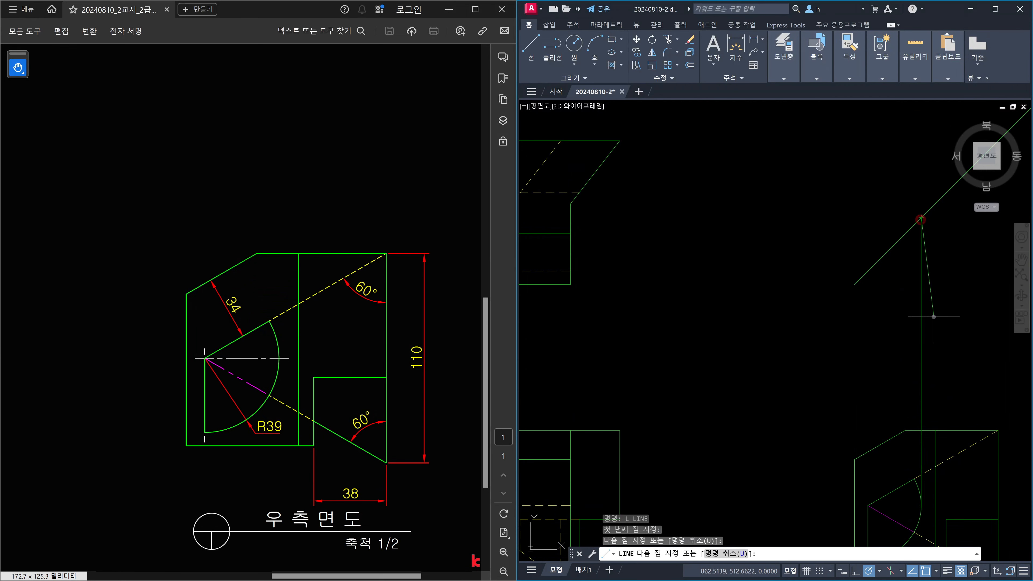
Continue the line horizontally from the 45° line to the top view's right column edge and on to its left slanted edge
scroll(858, 351, down, 2)
scroll(834, 305, up, 4)
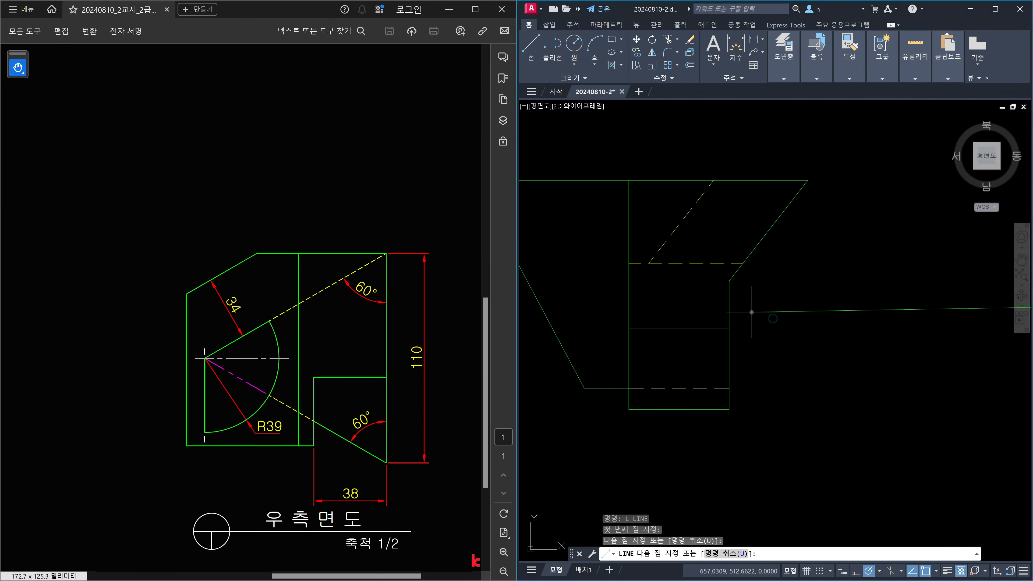
click(732, 303)
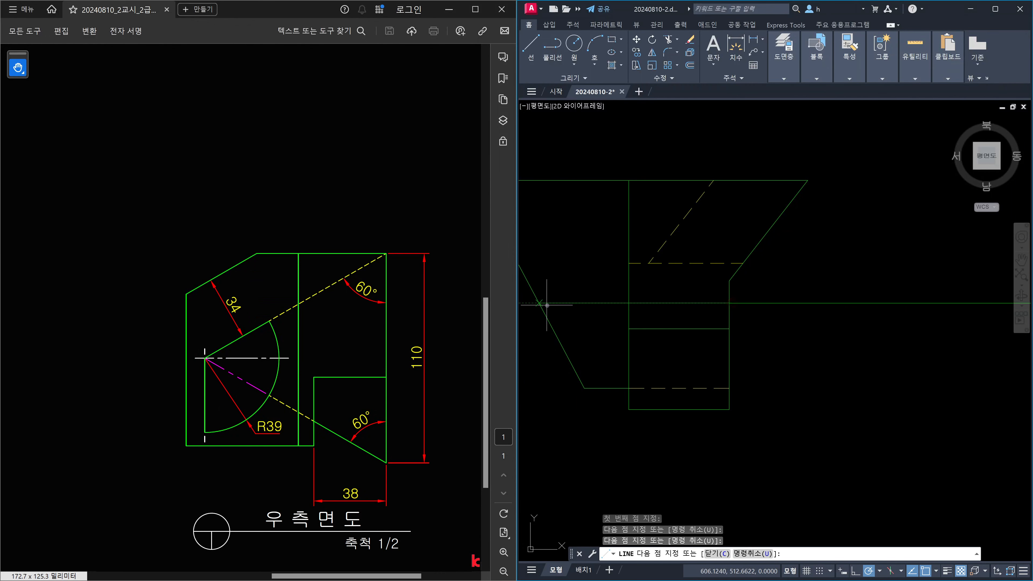
key(Escape)
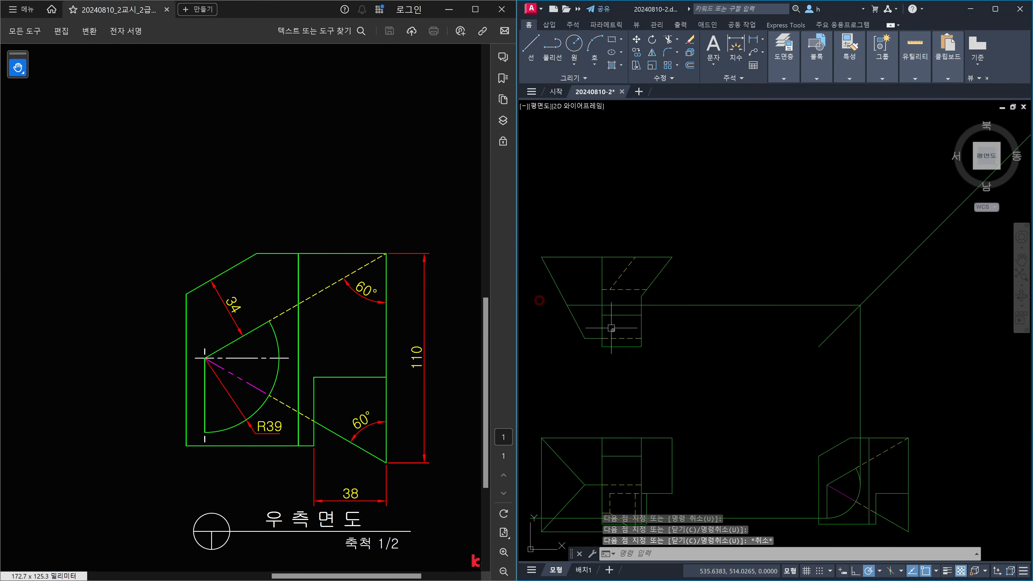
scroll(586, 305, down, 2)
key(Escape)
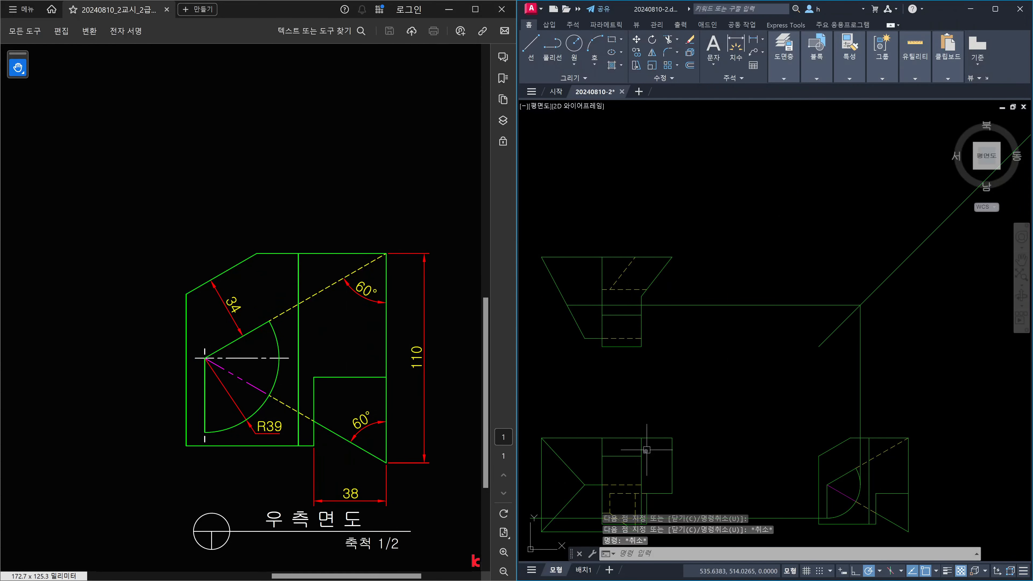
Match the properties of the top view's lower dashed line onto the projection line segment inside the top view
text(a)
key(Return)
click(619, 338)
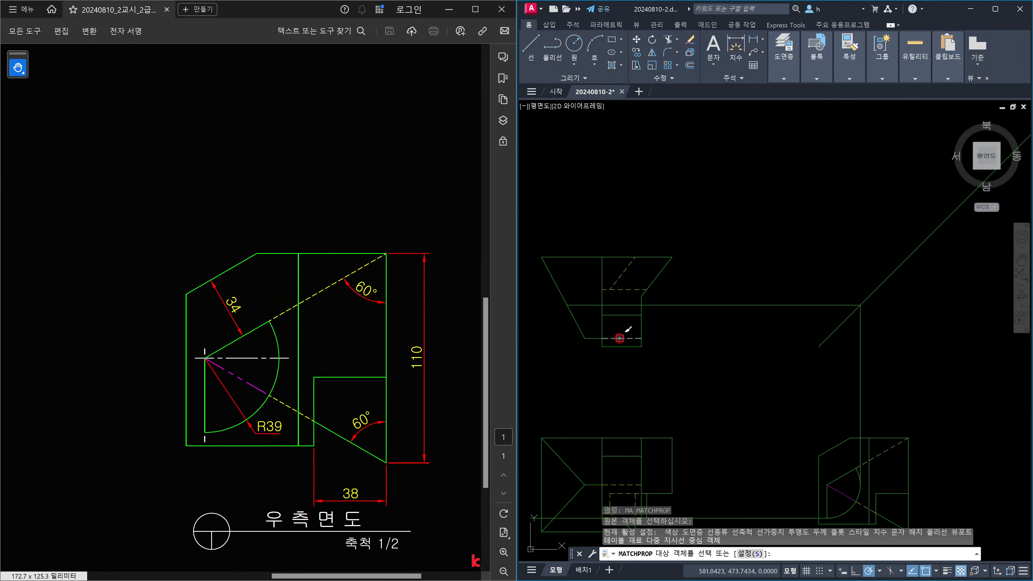
click(621, 307)
key(Escape)
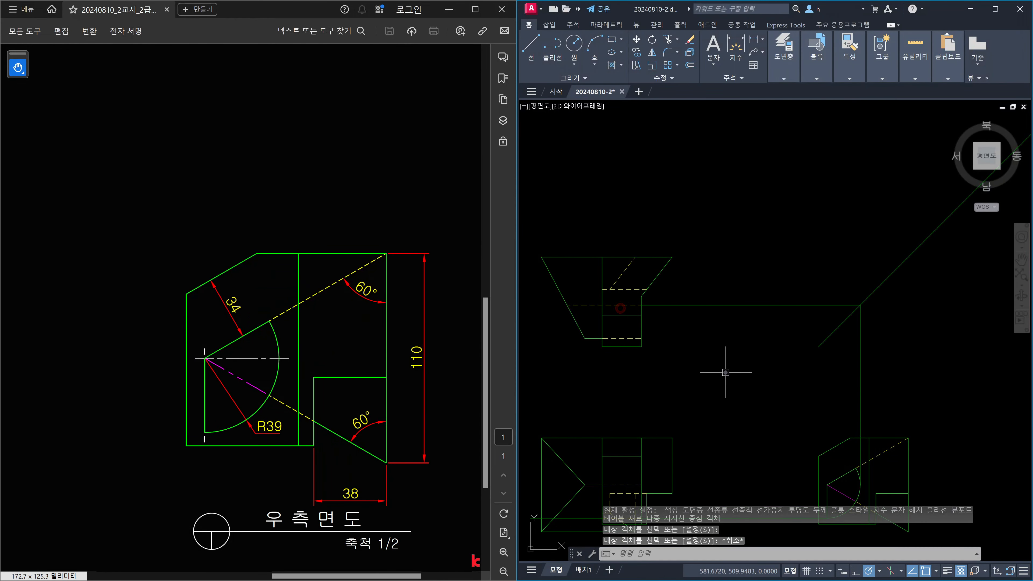
Draw a vertical line from the new dashed line's left end in the top view down past the front view's bottom edge
middle_drag(599, 311, 700, 298)
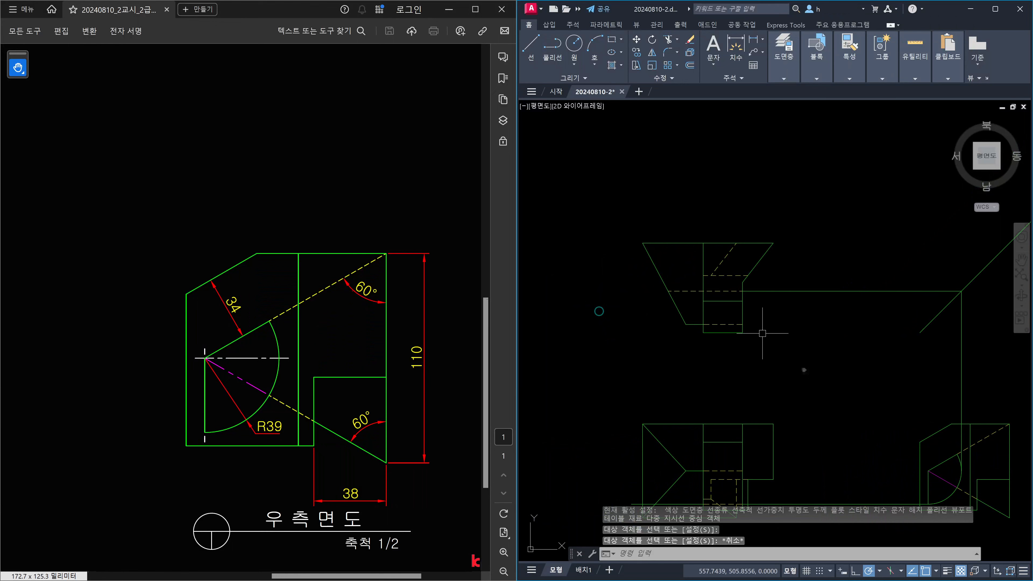
middle_drag(762, 334, 714, 265)
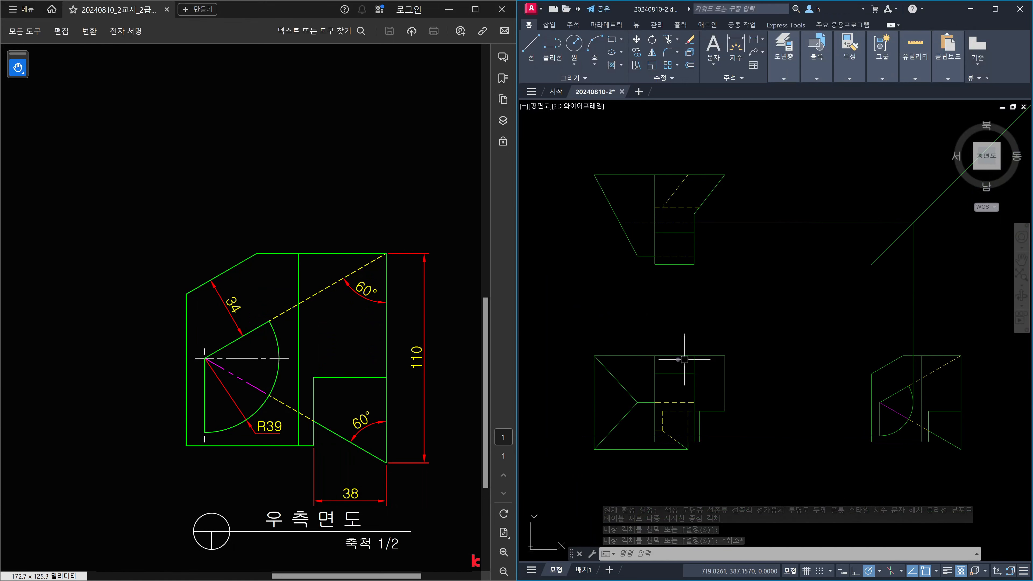
key(Escape)
key(Escape)
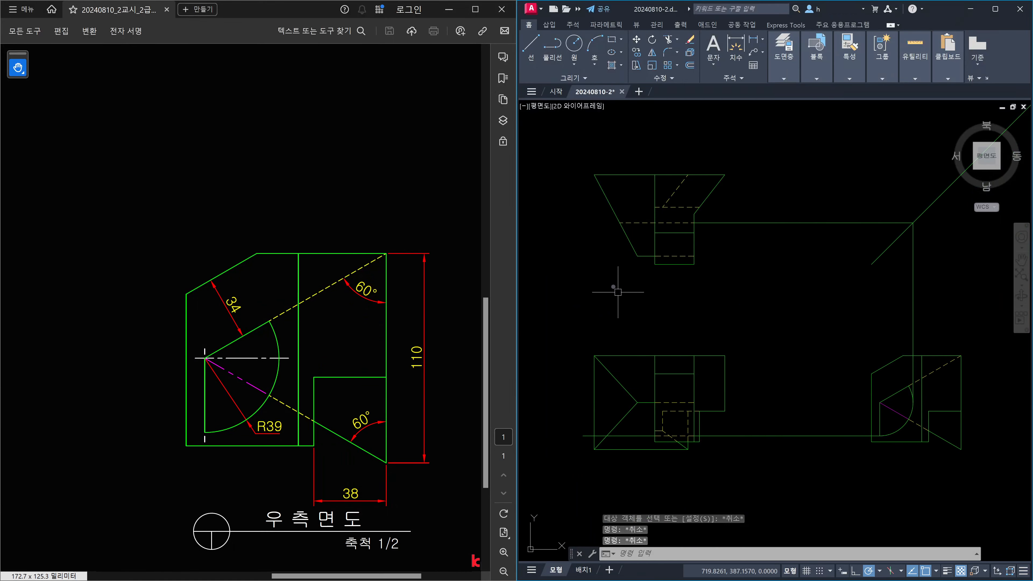
text(l)
key(Return)
click(619, 222)
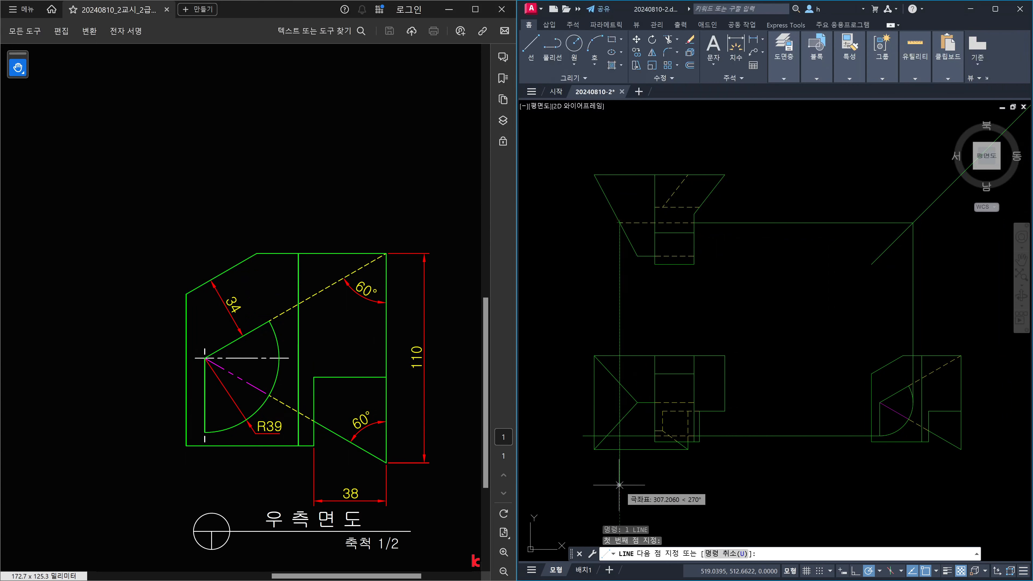
click(620, 484)
key(Escape)
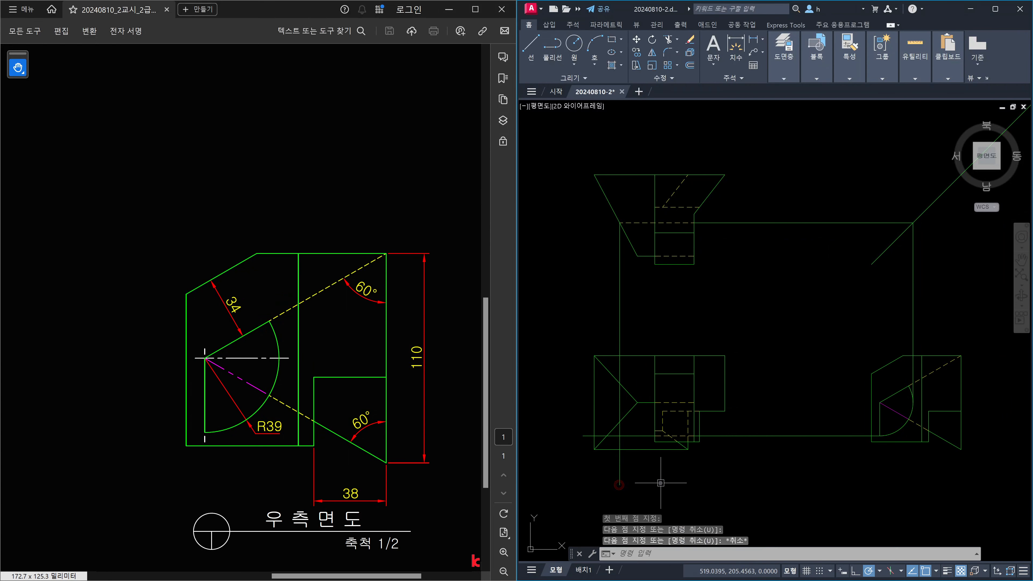
Examine the horizontal and vertical projection lines in the front view relative to the apex of its slanted edges
click(790, 455)
click(778, 406)
key(Escape)
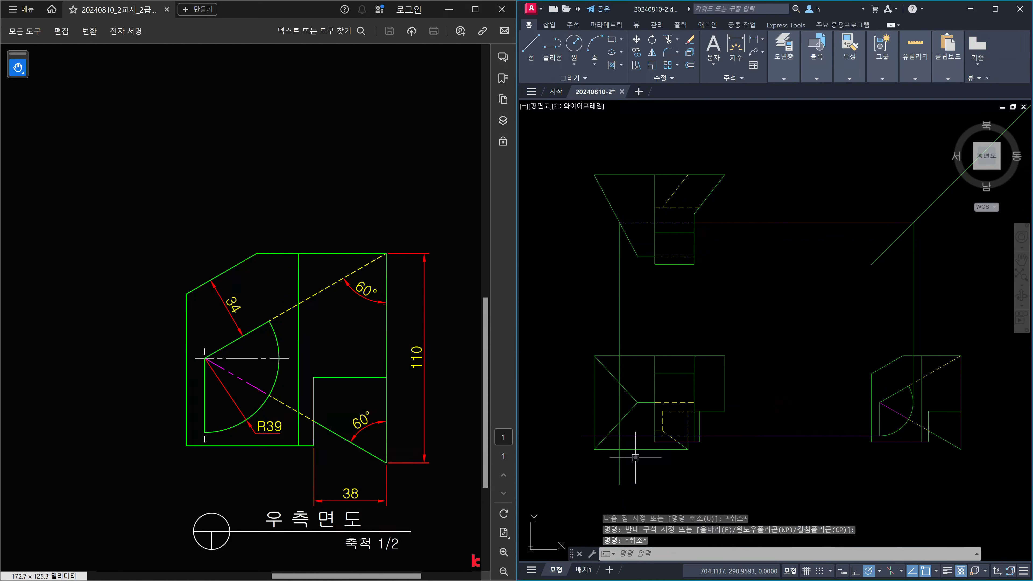
click(637, 445)
click(627, 431)
click(639, 336)
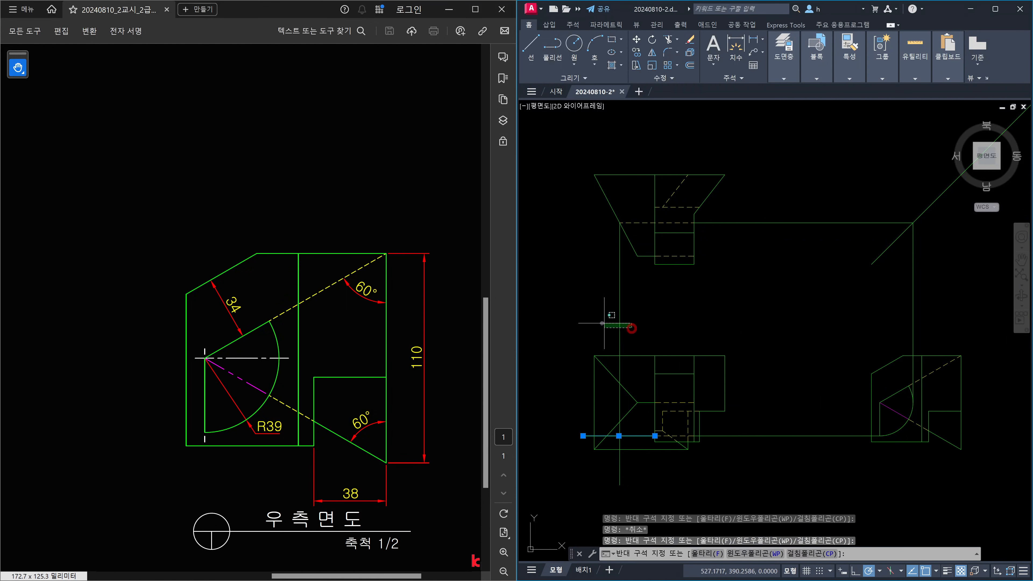
click(597, 322)
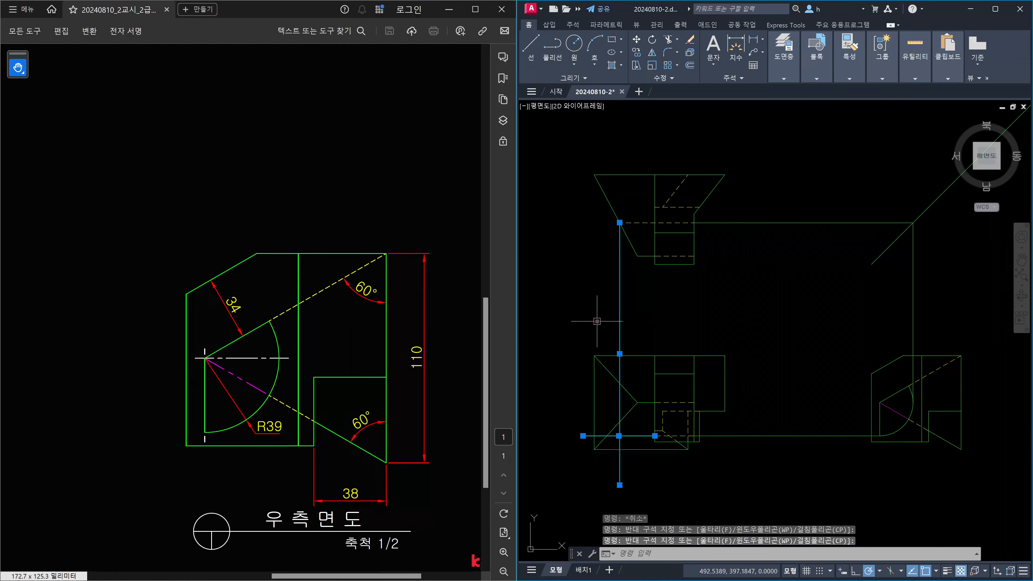
key(Escape)
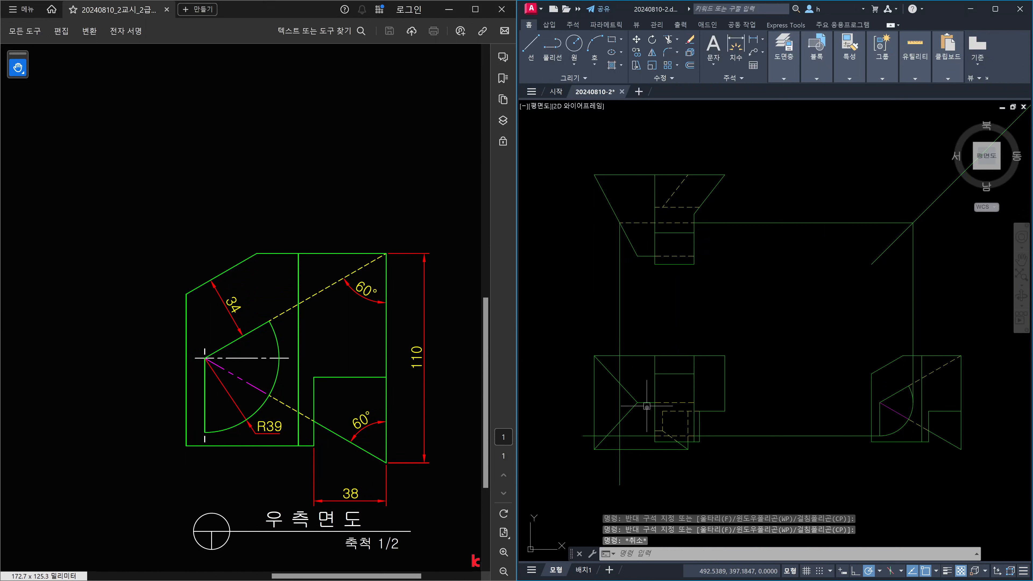
click(650, 403)
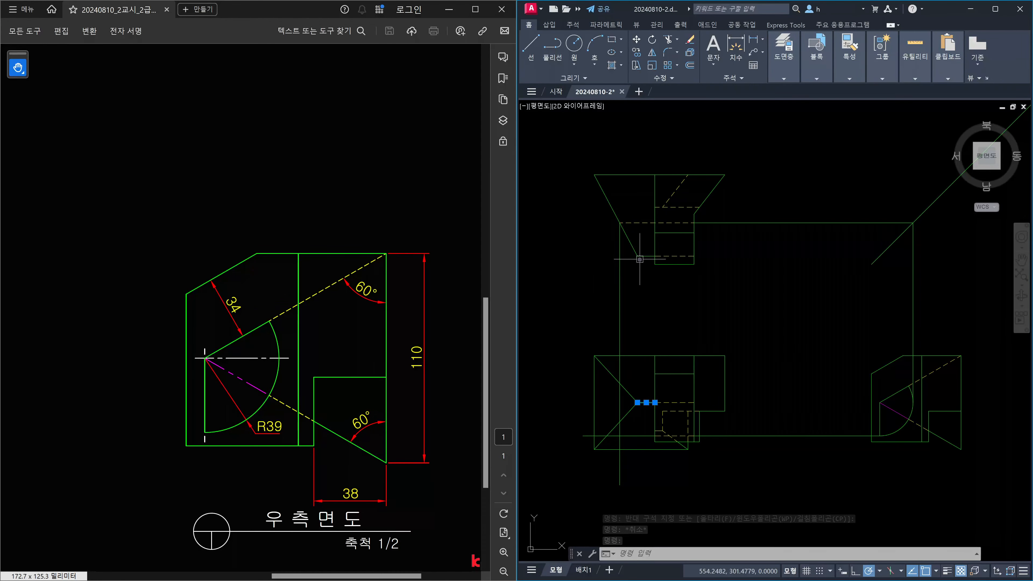
key(Escape)
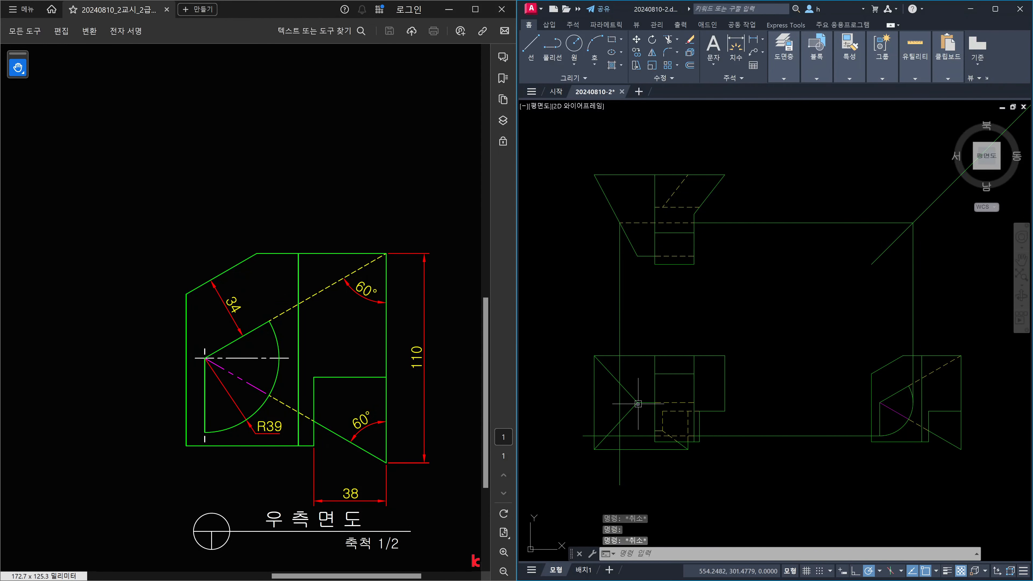
scroll(639, 407, up, 5)
key(Escape)
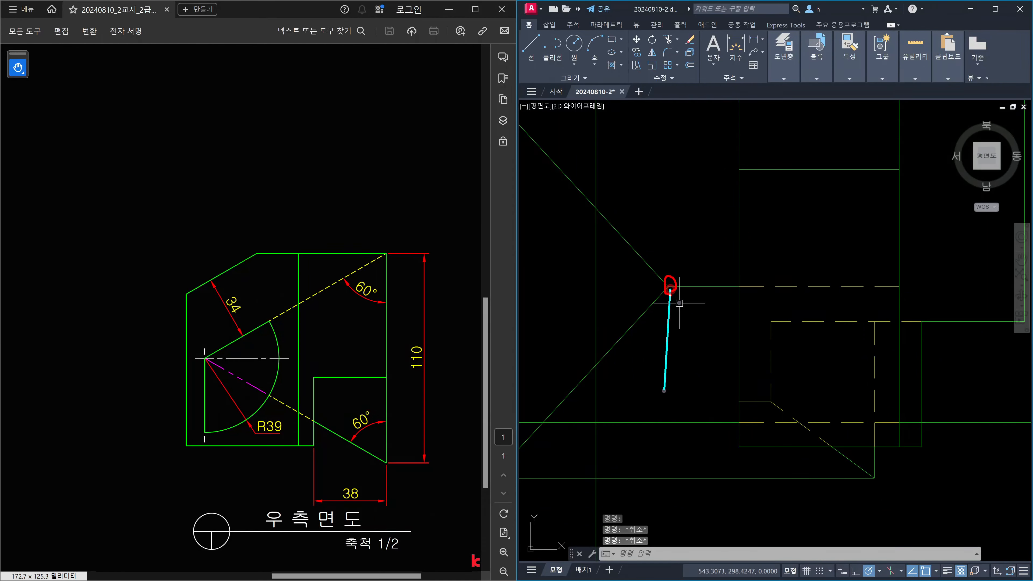
drag(664, 392, 669, 422)
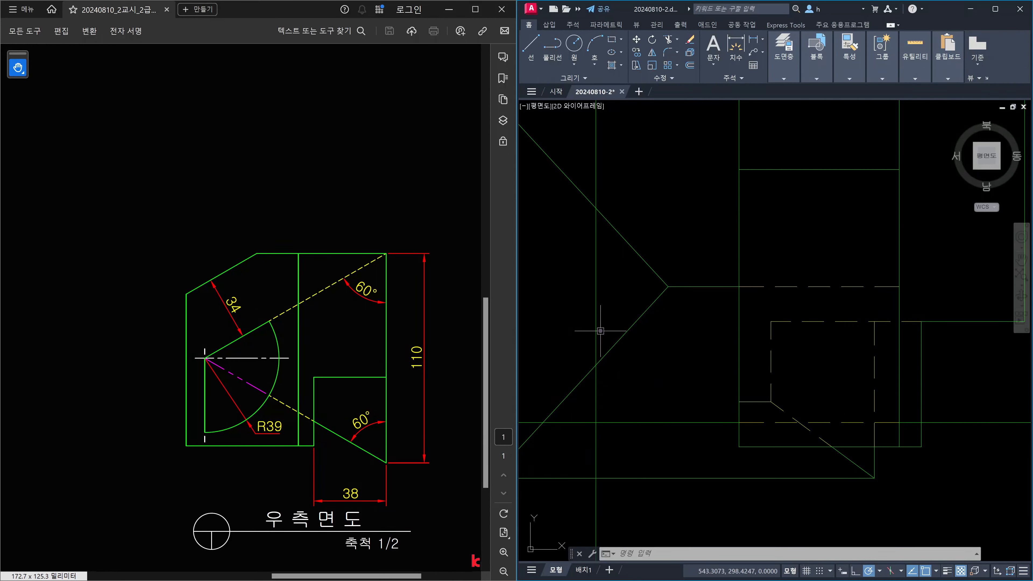
Draw an ellipse centred on the apex of the front view's slanted edges, reaching the horizontal projection line below and the vertical projection line beside it
text(el)
key(Return)
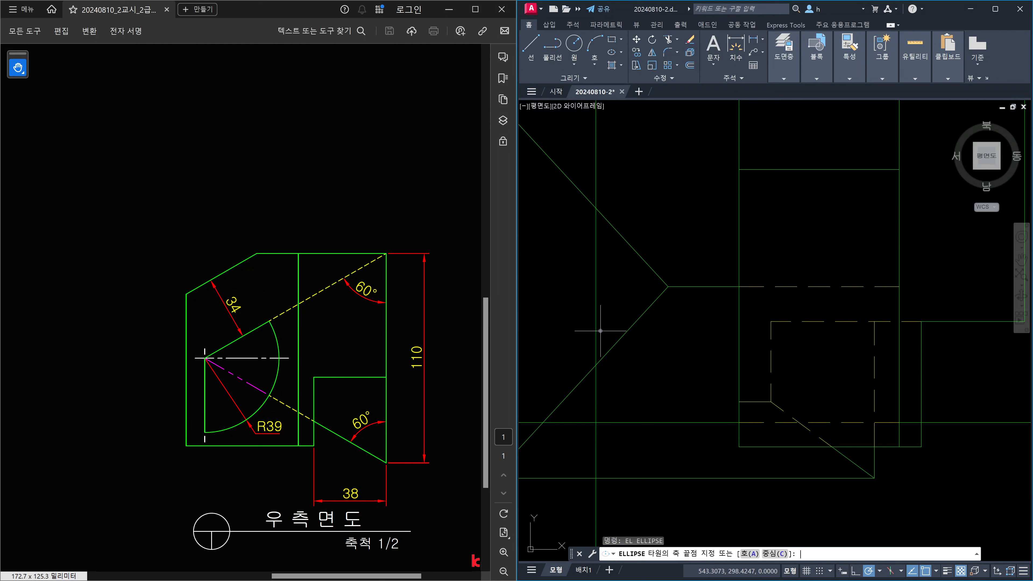
text(c)
key(Return)
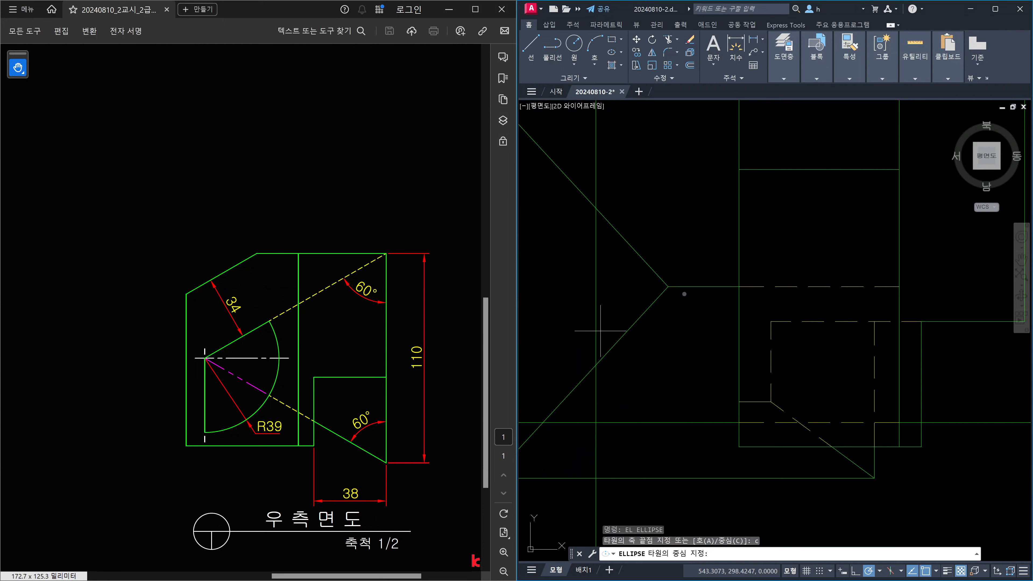
click(667, 286)
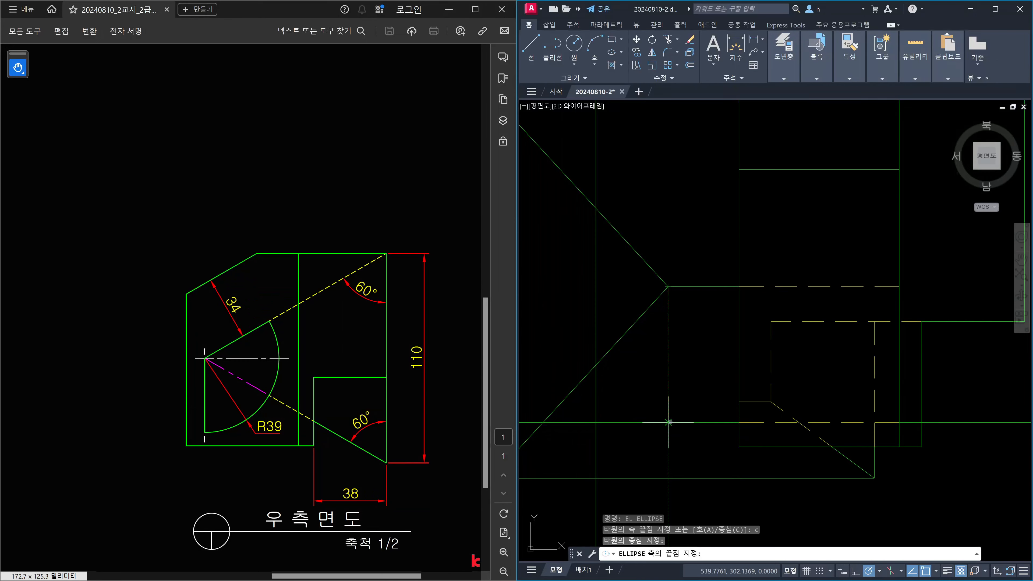
click(670, 424)
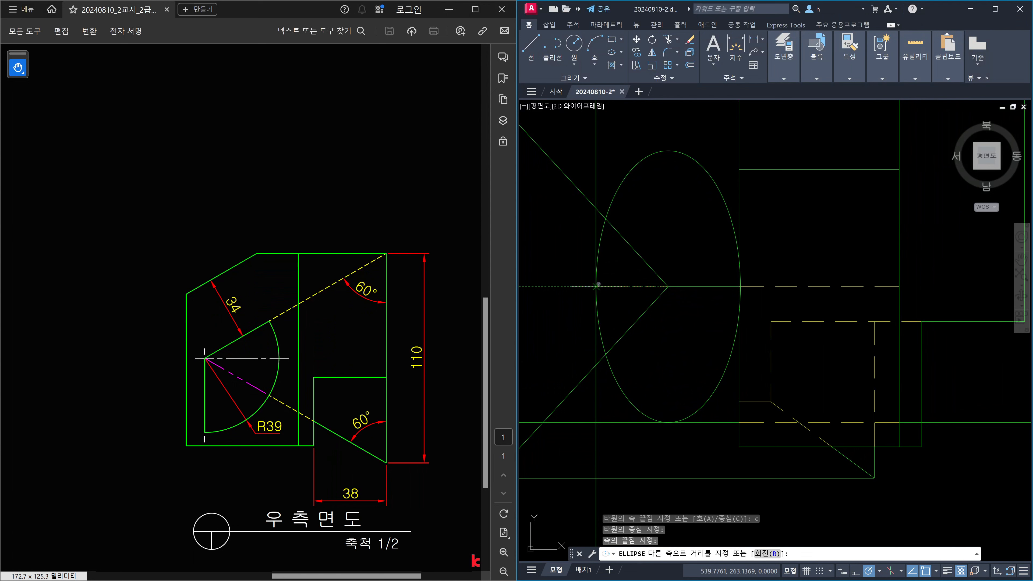
key(Escape)
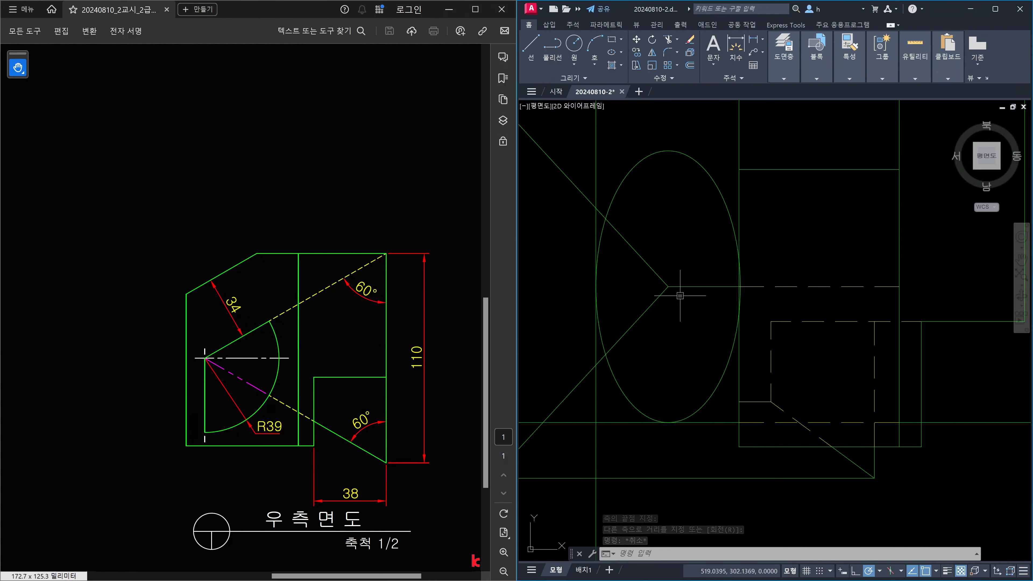
Examine where the ellipse's right side meets the front view's vertical column edge
scroll(749, 291, up, 4)
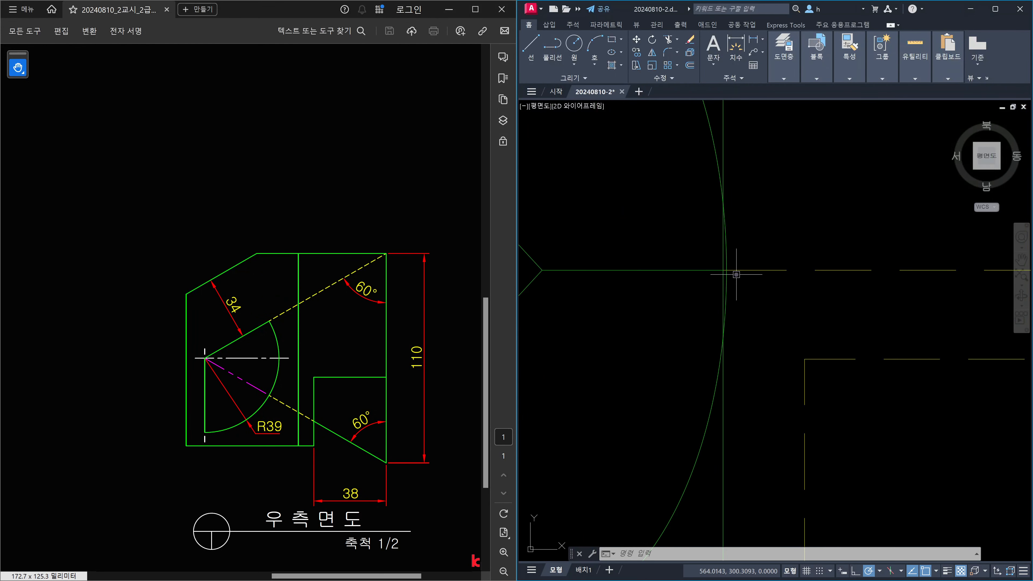
scroll(737, 274, up, 2)
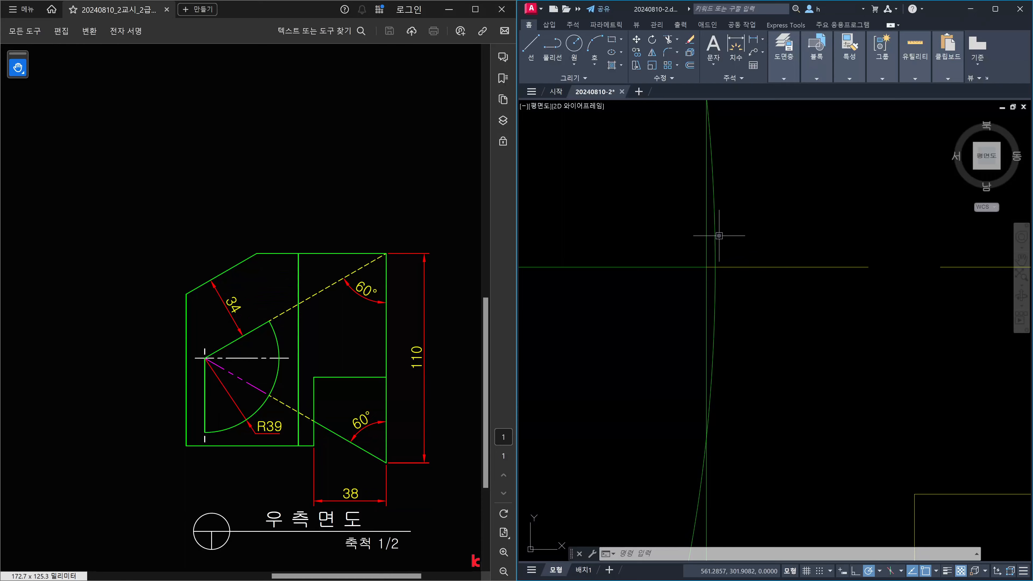
click(715, 235)
key(Escape)
key(Escape)
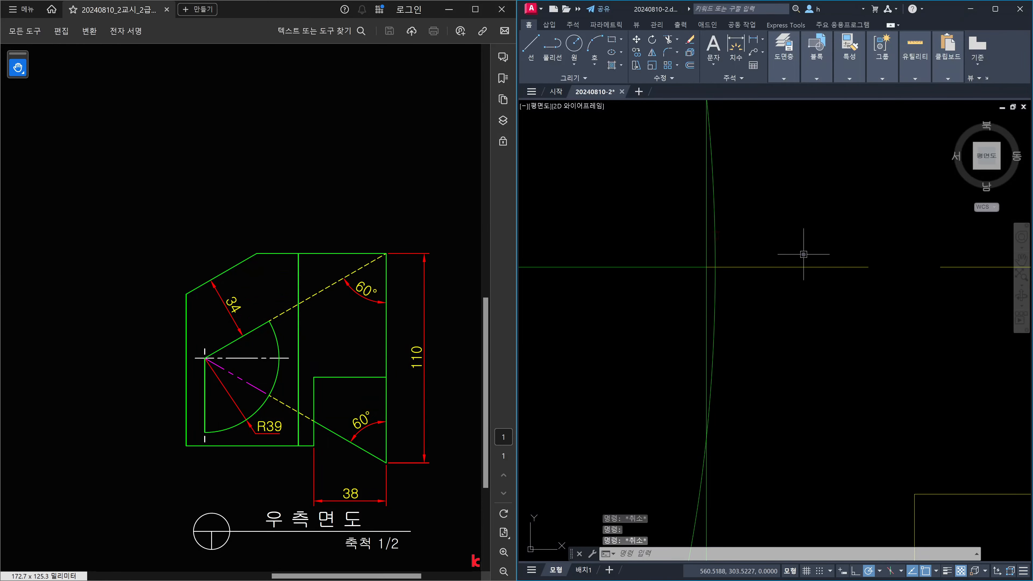
scroll(801, 252, down, 3)
scroll(803, 263, up, 2)
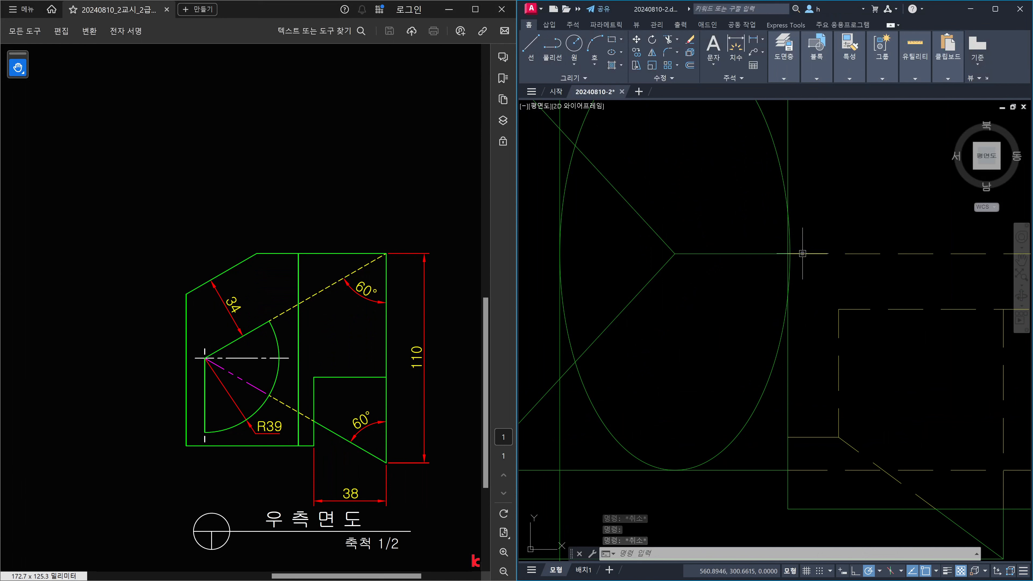
scroll(819, 259, down, 4)
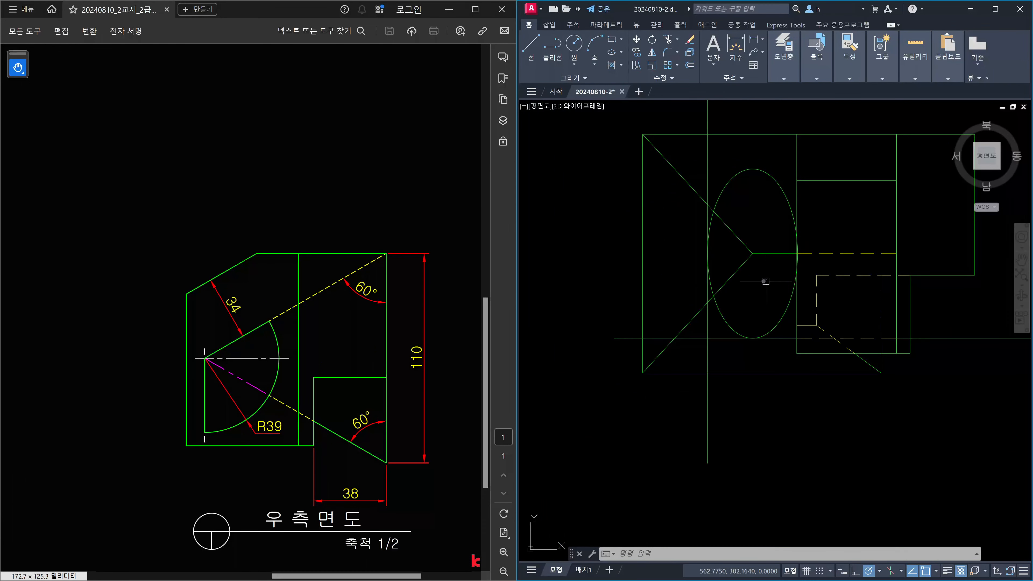
Draw a vertical construction line through the ellipse's centre
key(Escape)
key(Escape)
text(xl)
key(Return)
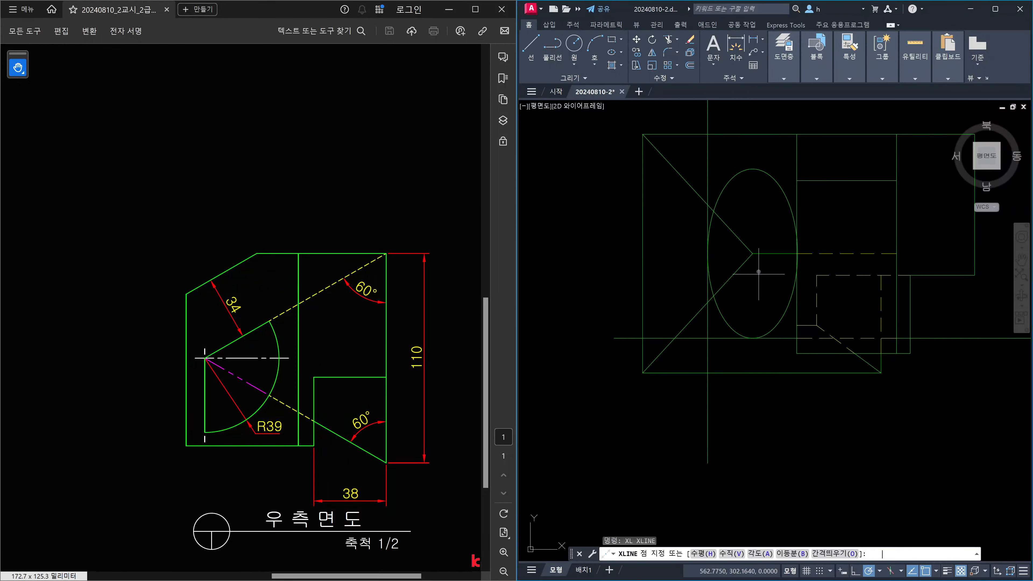
click(752, 253)
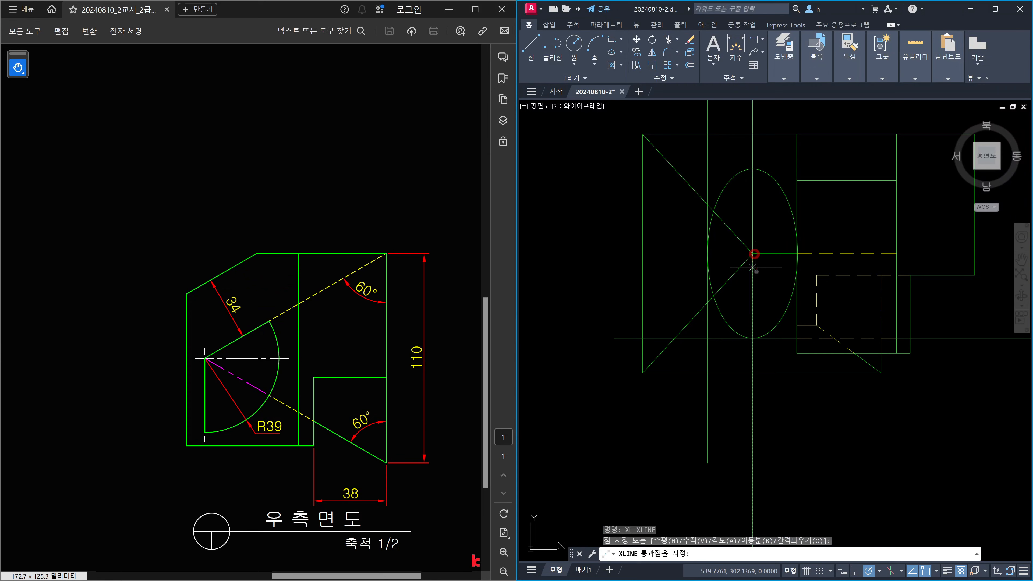
click(751, 429)
key(Escape)
Draw a vertical construction line through the ellipse's right quadrant point
key(Return)
scroll(797, 251, up, 5)
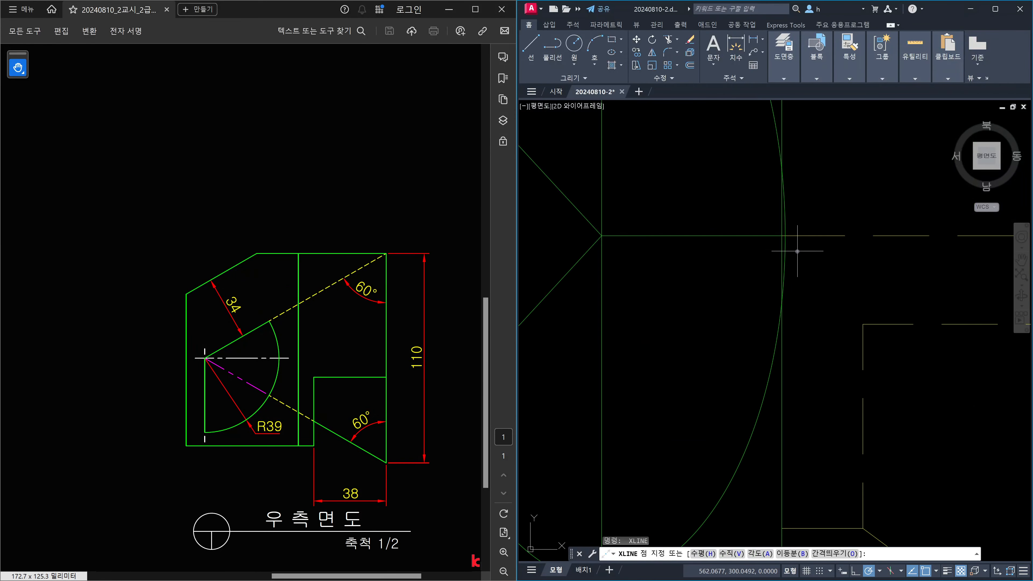
click(789, 240)
scroll(789, 240, down, 5)
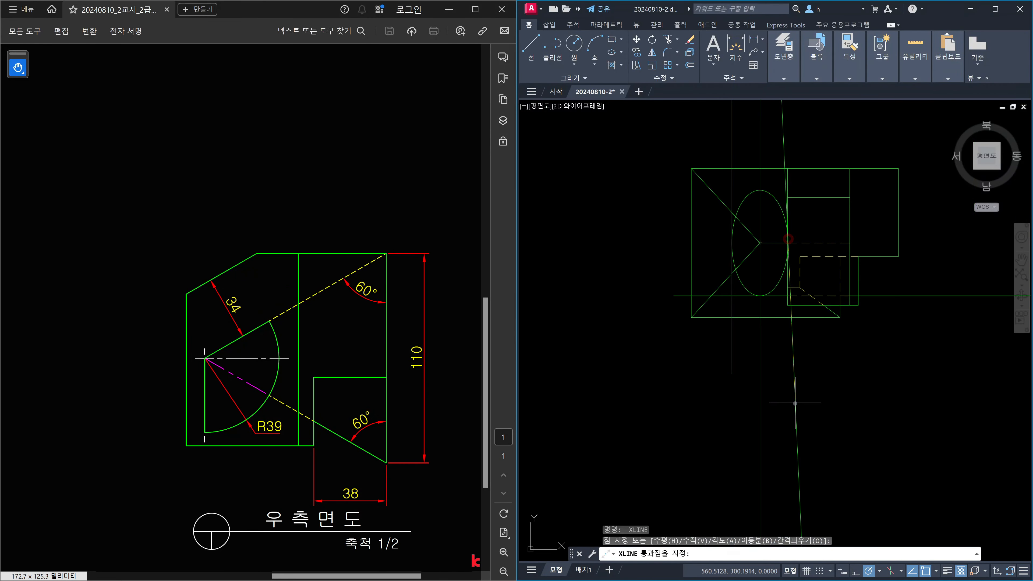
click(788, 412)
key(Escape)
Draw a horizontal construction line through the ellipse's top quadrant point
key(Return)
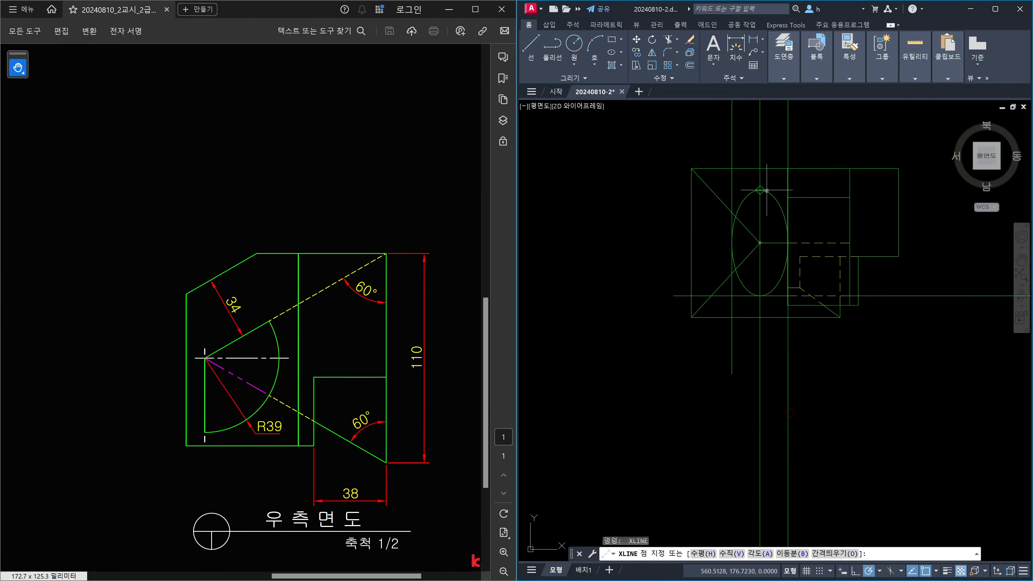
click(767, 190)
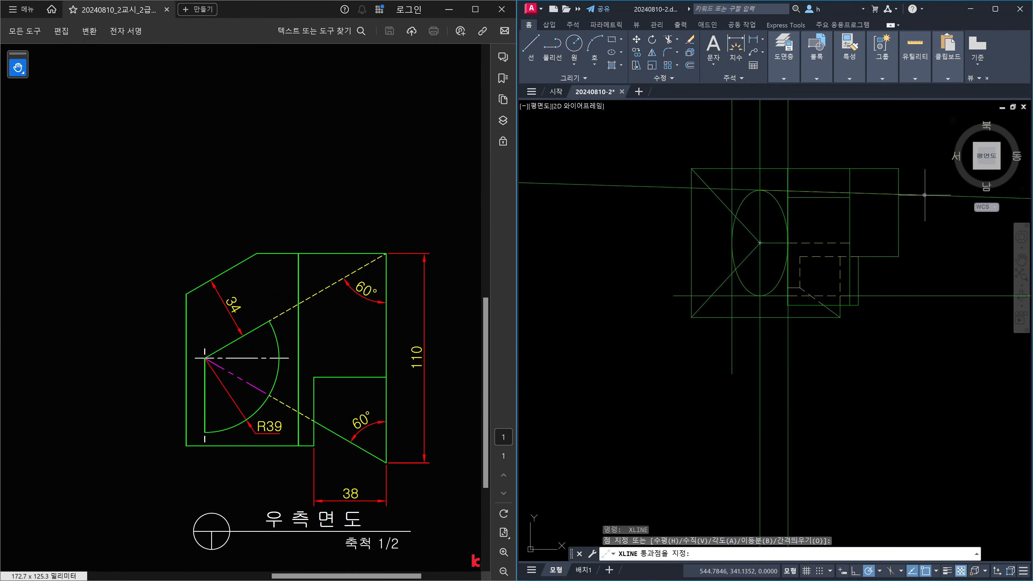
click(921, 190)
key(Escape)
Draw a horizontal construction line through the ellipse's centre and delete the stray slanted construction line
key(Return)
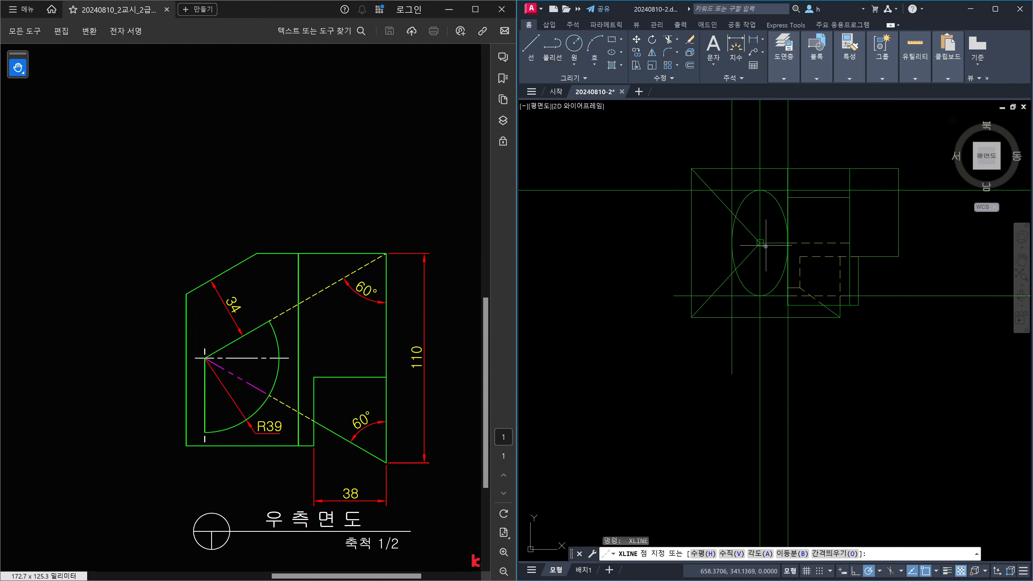
click(761, 243)
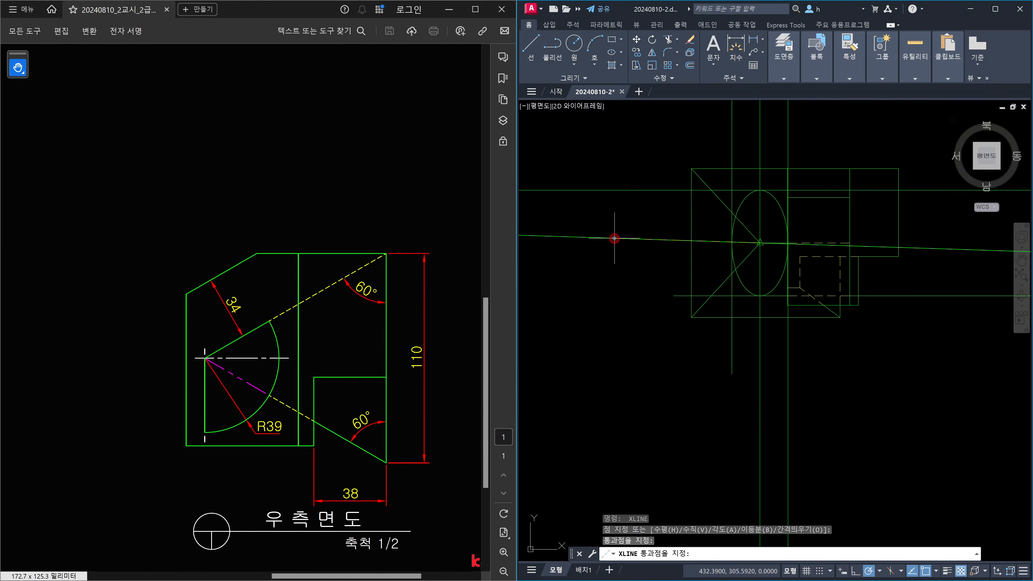
scroll(603, 236, up, 4)
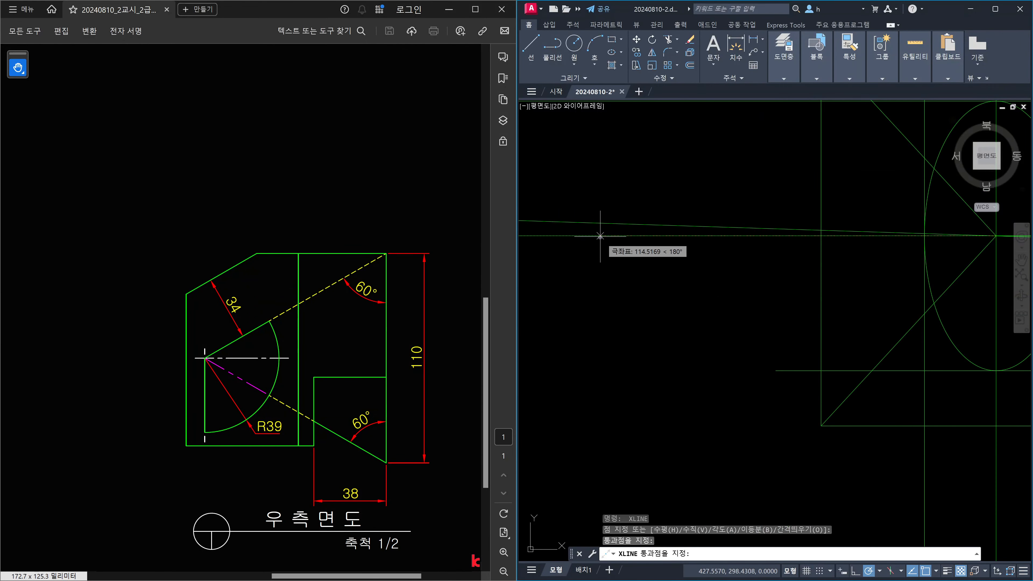
click(601, 236)
key(Escape)
click(616, 225)
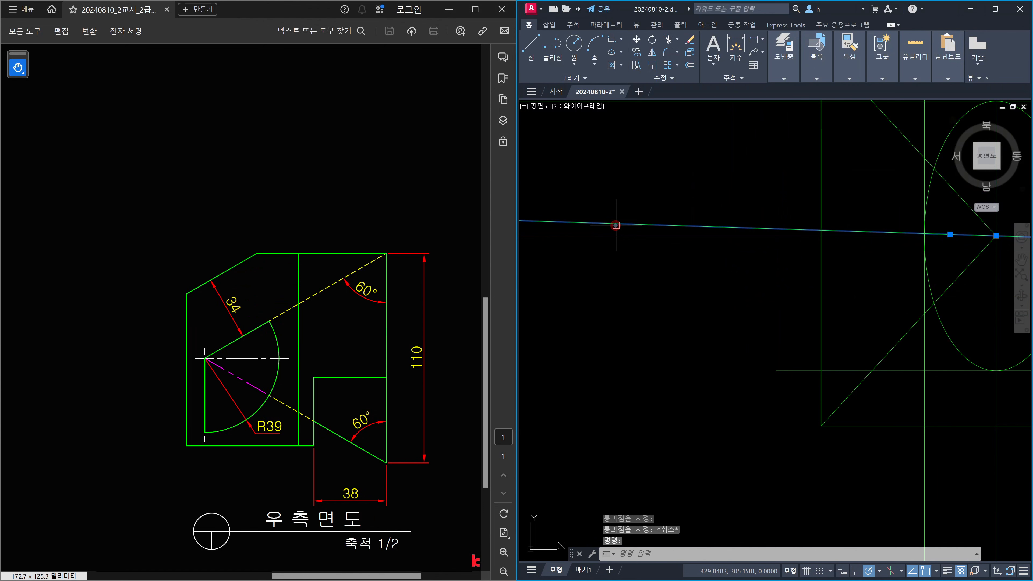
key(Delete)
scroll(594, 277, down, 4)
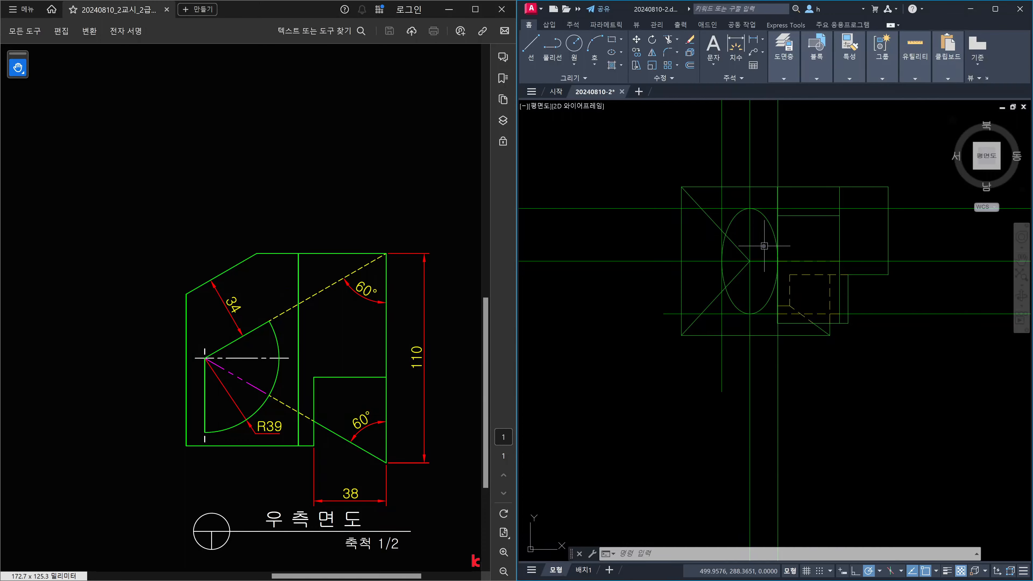
Compare the vertical construction line at the ellipse's right quadrant with the adjacent column edge
scroll(786, 254, up, 8)
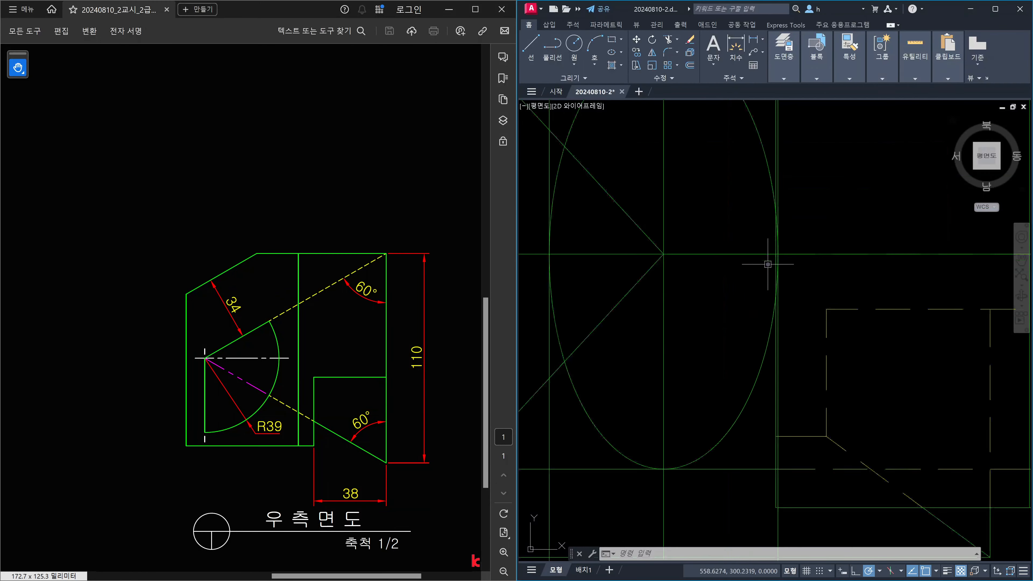
scroll(756, 256, up, 2)
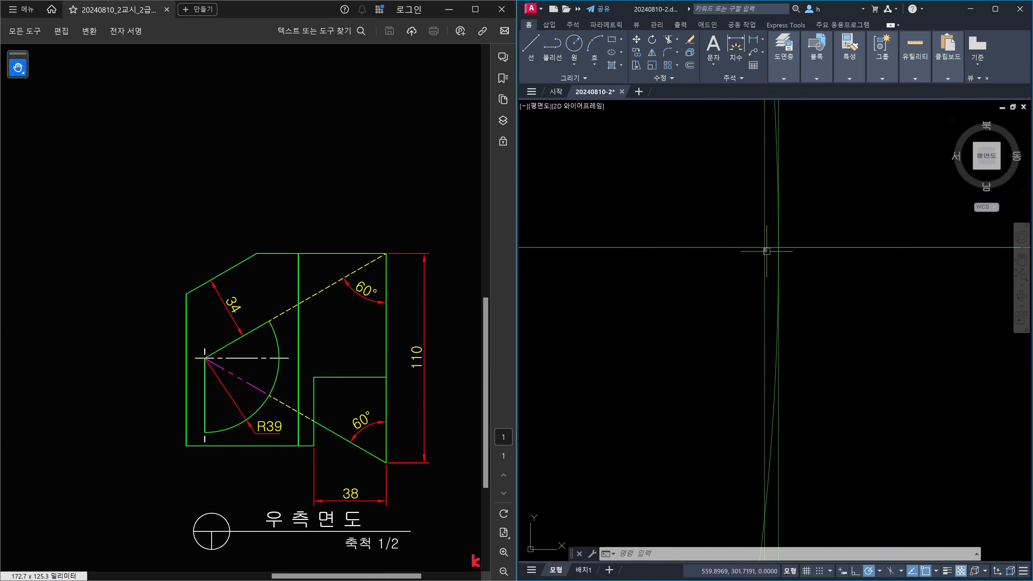
scroll(771, 248, down, 4)
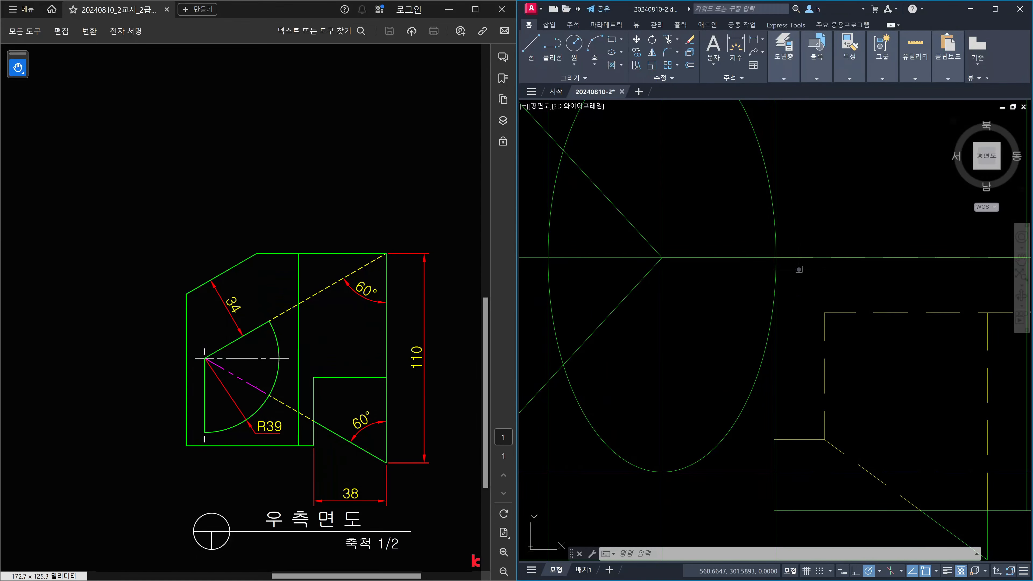
scroll(799, 269, down, 4)
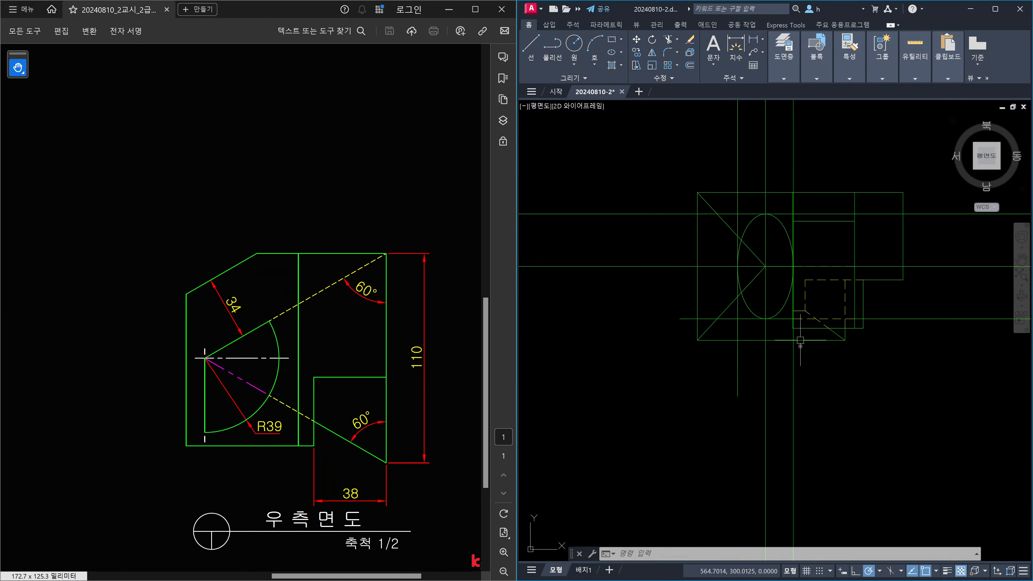
click(808, 398)
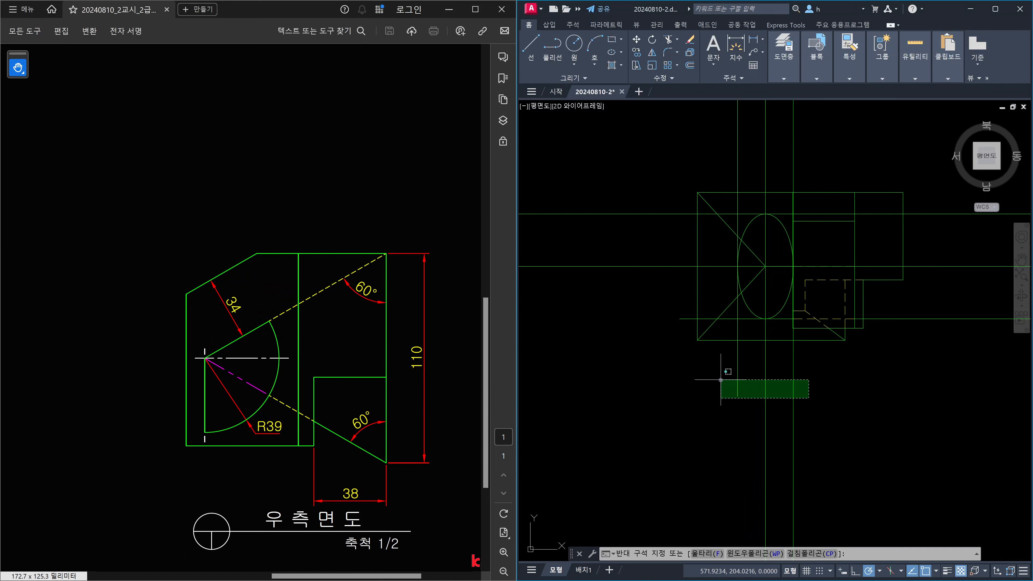
key(Escape)
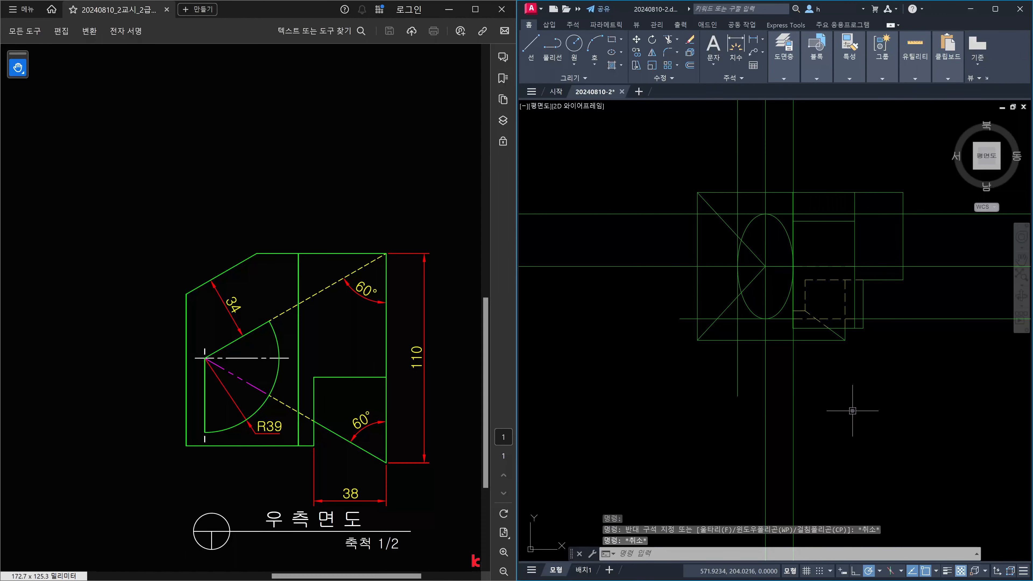
Undo the construction lines drawn through the ellipse's centre and quadrant points
key(ctrl+z)
key(ctrl+z)
key(ctrl+z)
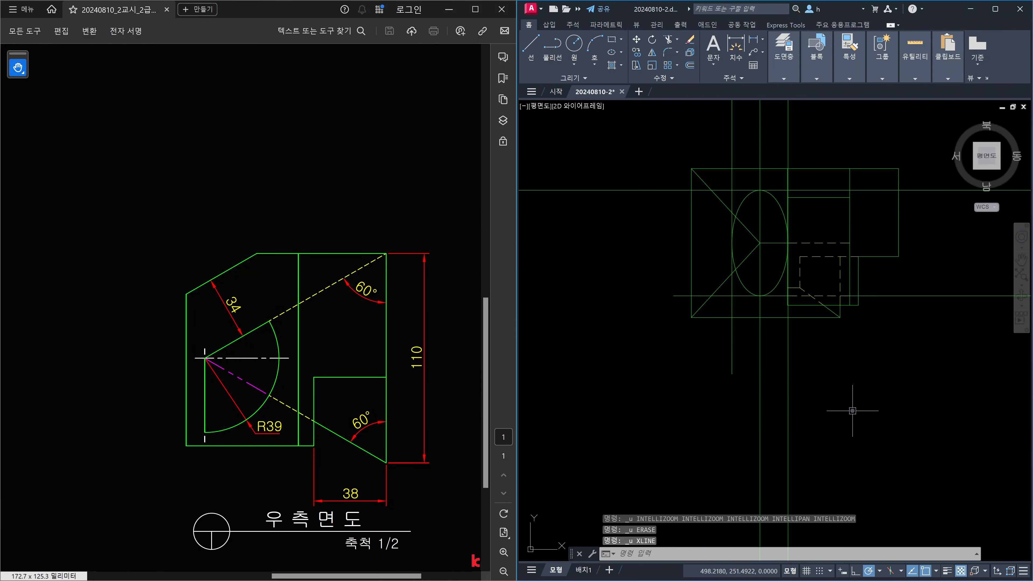
key(ctrl+z)
key(ctrl+z)
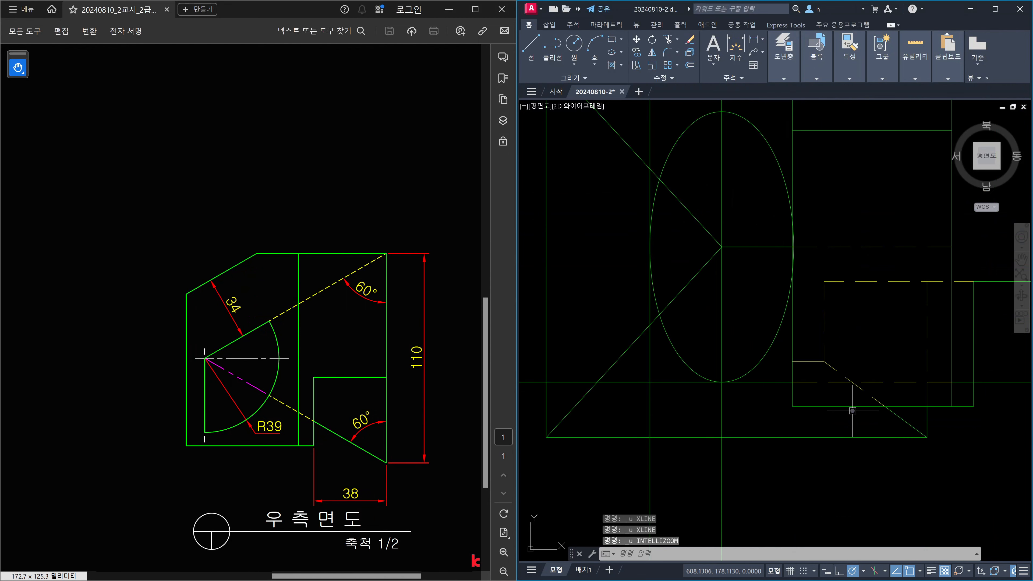
key(ctrl+z)
key(ctrl+z)
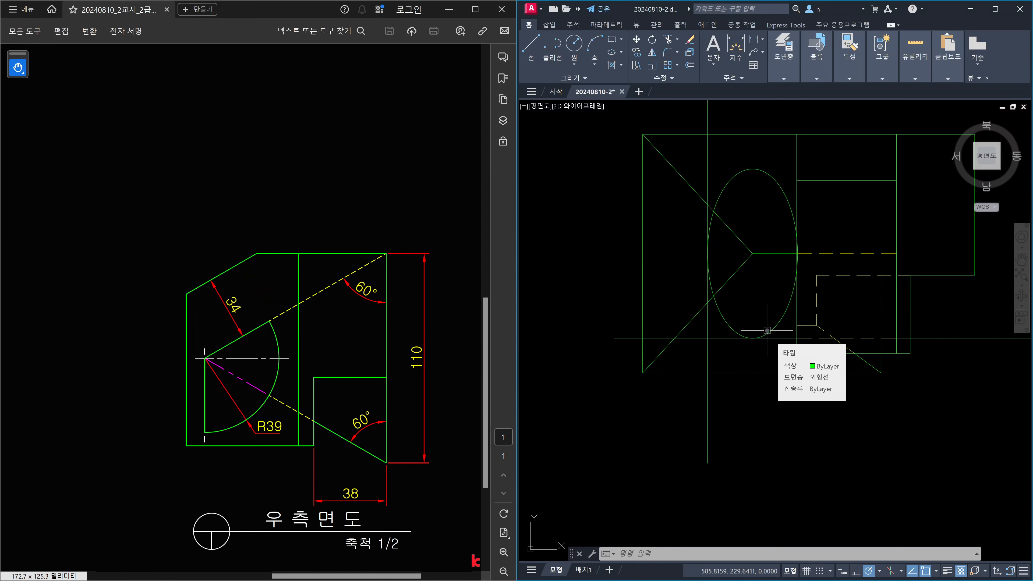
Delete the two horizontal and two vertical projection lines running between the top, front and right side views and the 45° line
scroll(786, 338, down, 1)
middle_drag(886, 367, 812, 427)
scroll(809, 426, down, 1)
key(Escape)
click(883, 429)
click(868, 385)
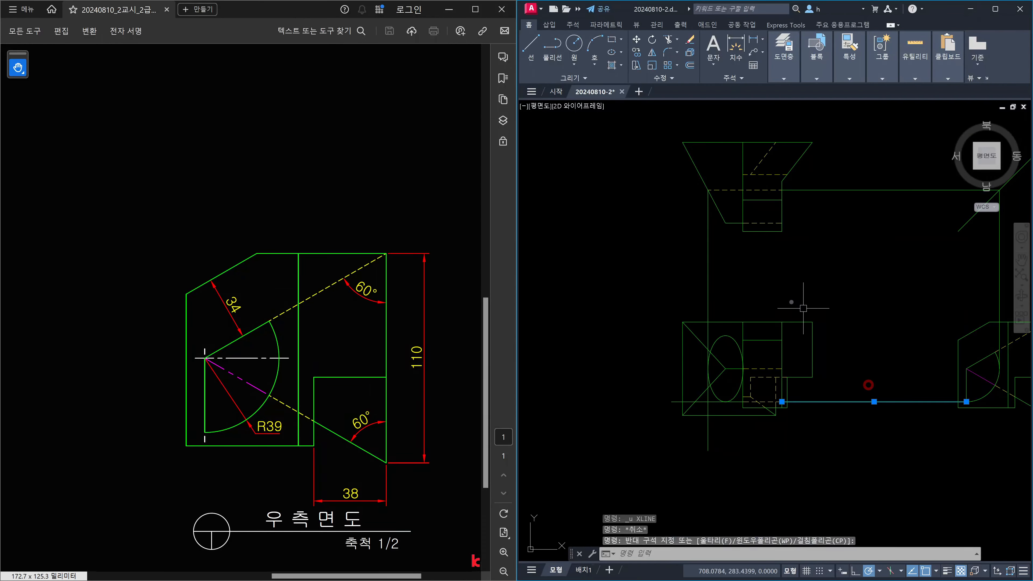
click(753, 288)
click(640, 281)
middle_drag(816, 295, 724, 296)
click(740, 242)
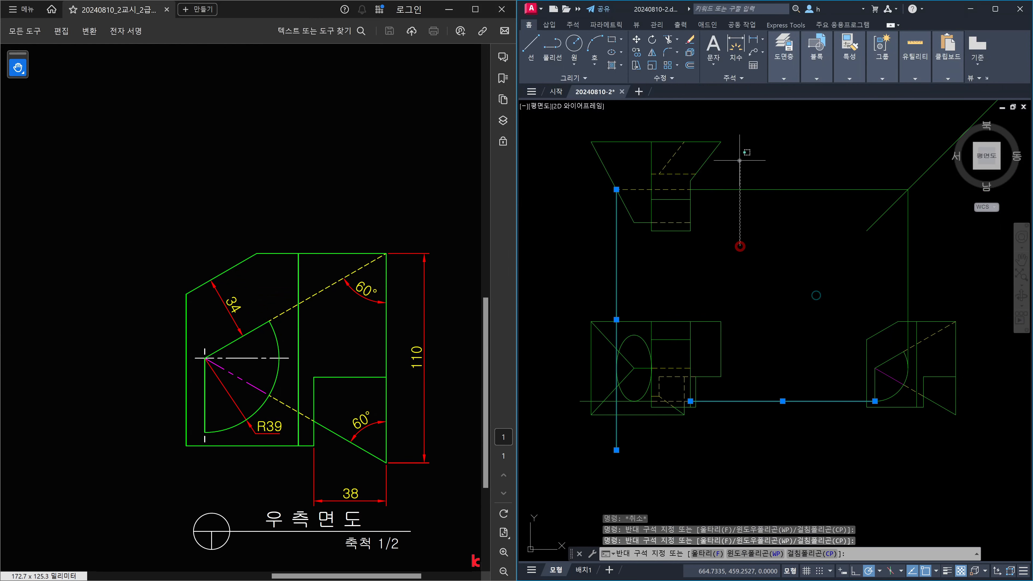
click(739, 160)
click(940, 288)
click(879, 284)
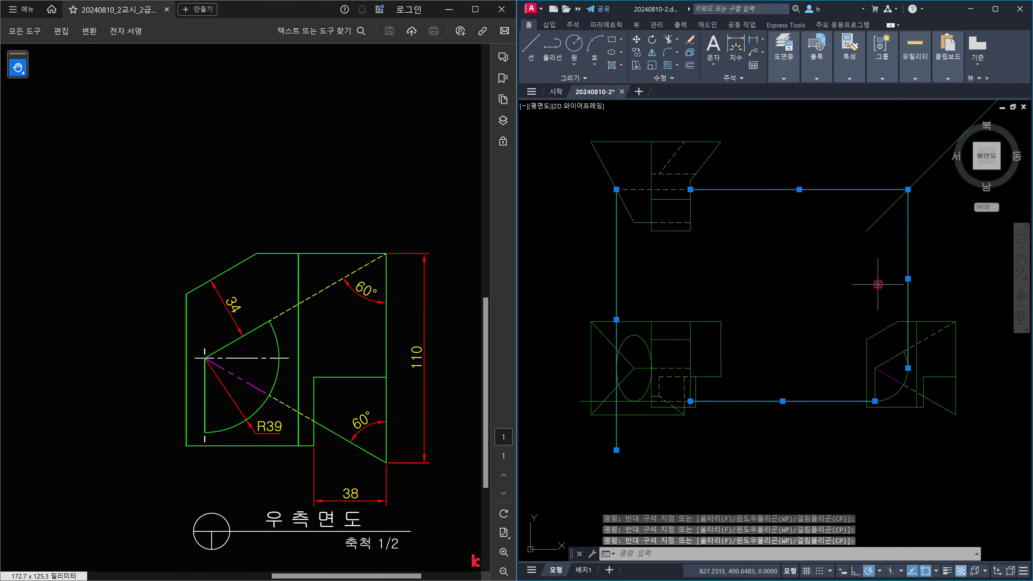
key(Delete)
Delete the leftover horizontal projection line touching the bottom of the ellipse in the front view
scroll(610, 403, up, 5)
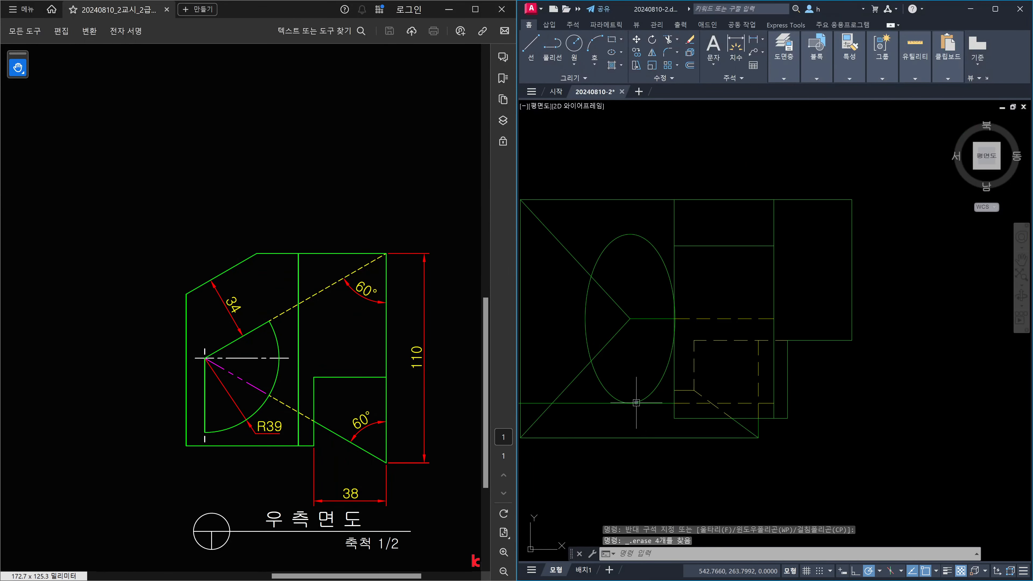
click(756, 400)
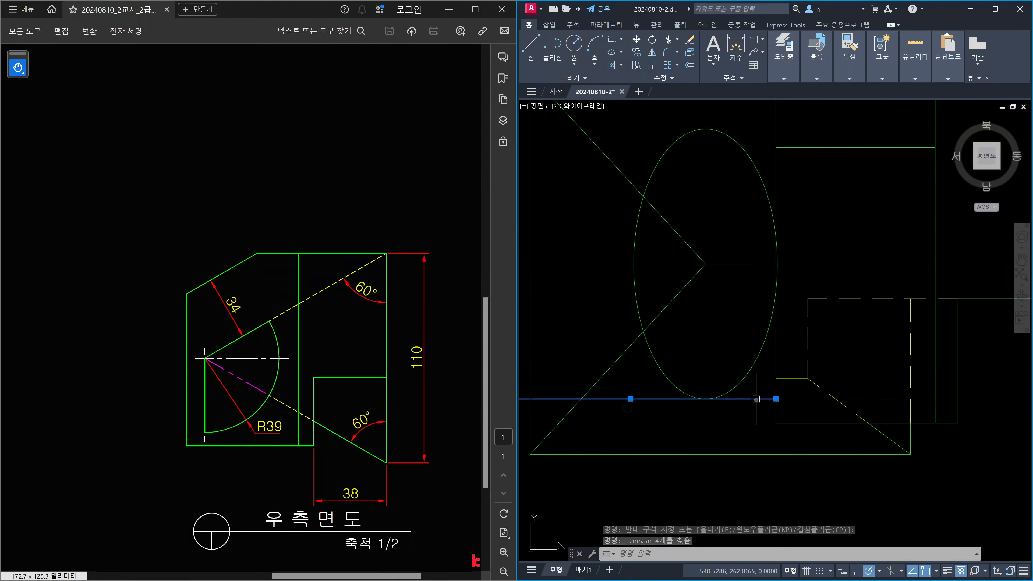
key(Delete)
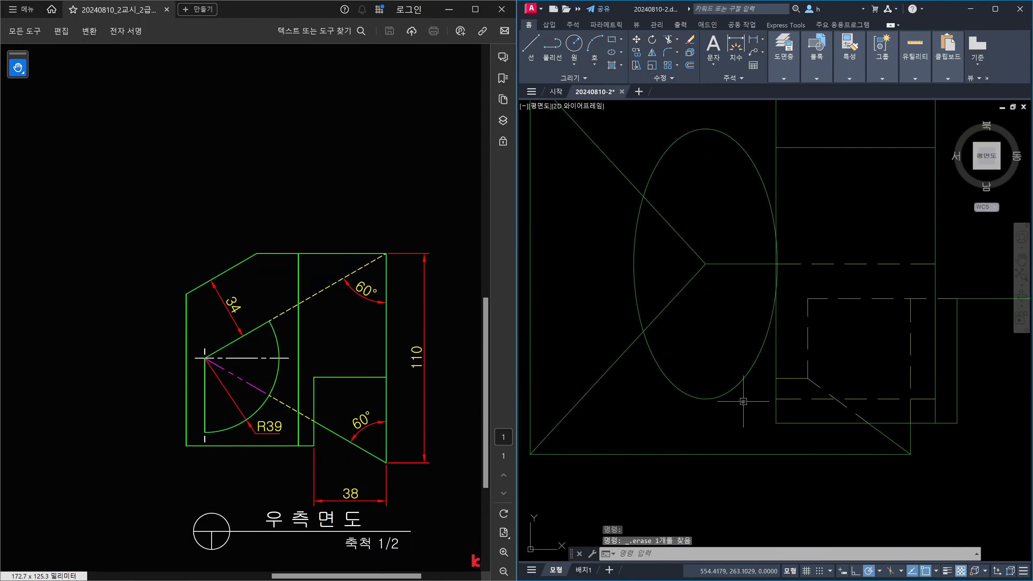
middle_drag(673, 272, 710, 352)
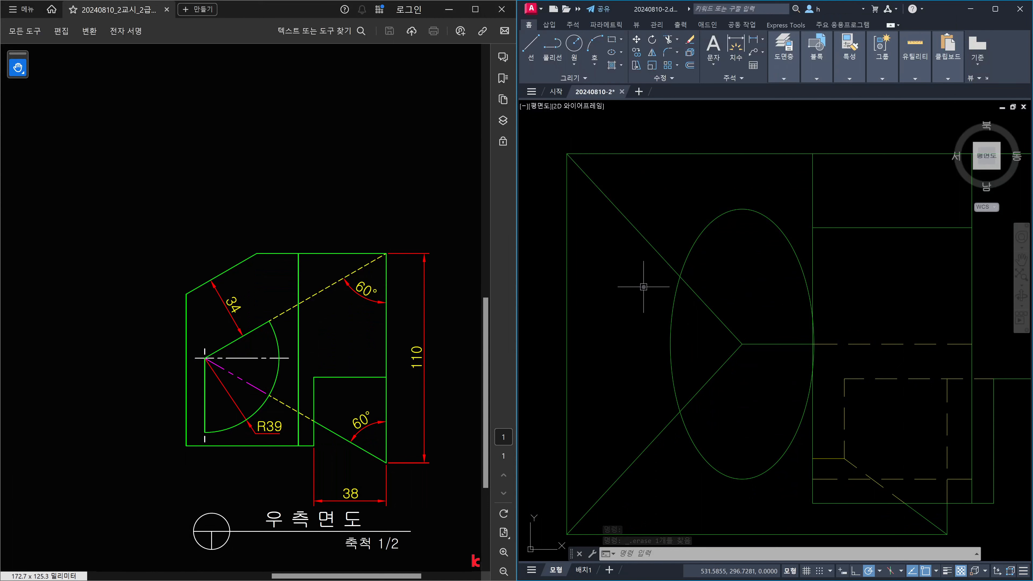
text(lt)
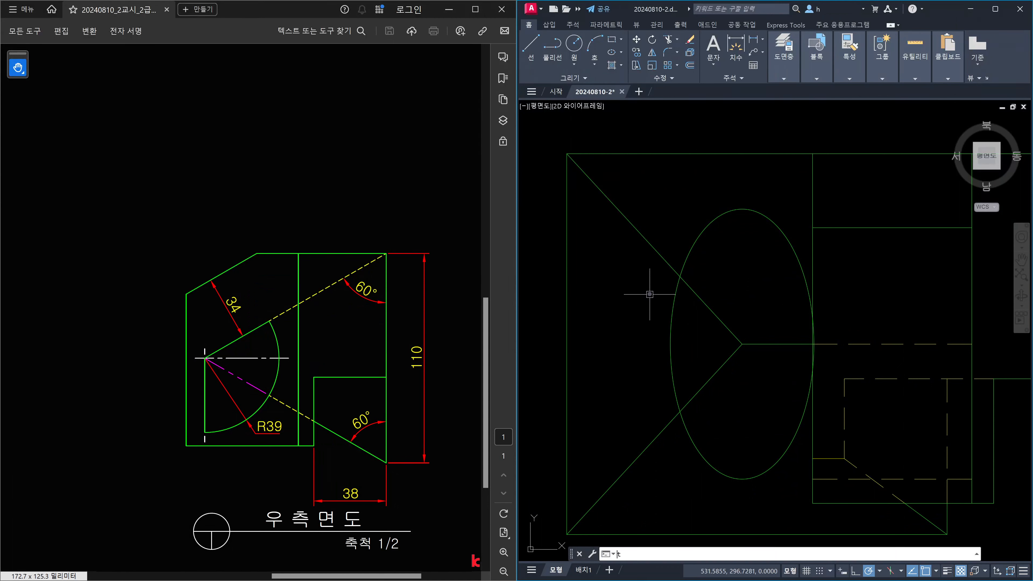
key(space)
click(719, 391)
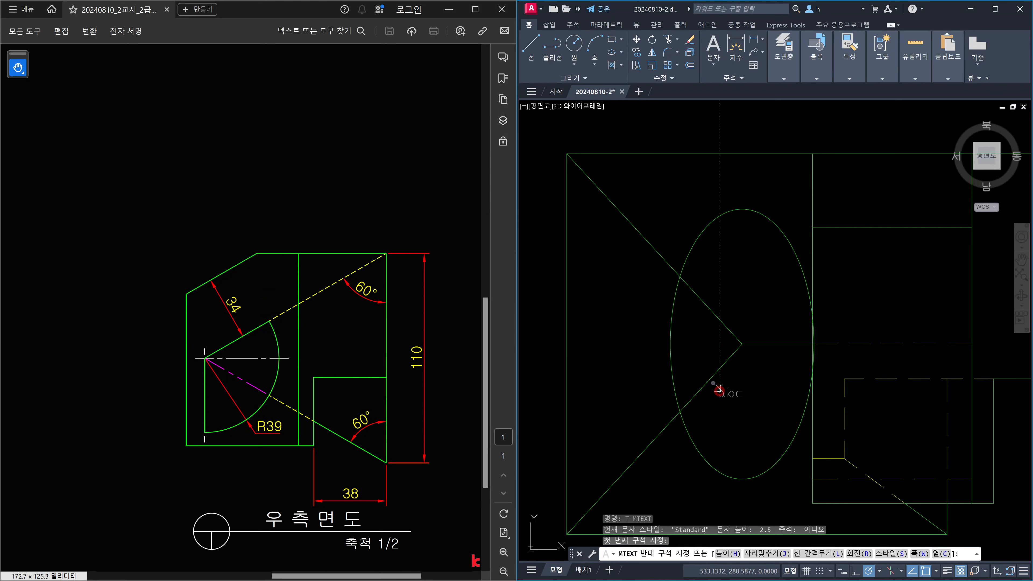
key(Escape)
key(Escape)
key(Escape)
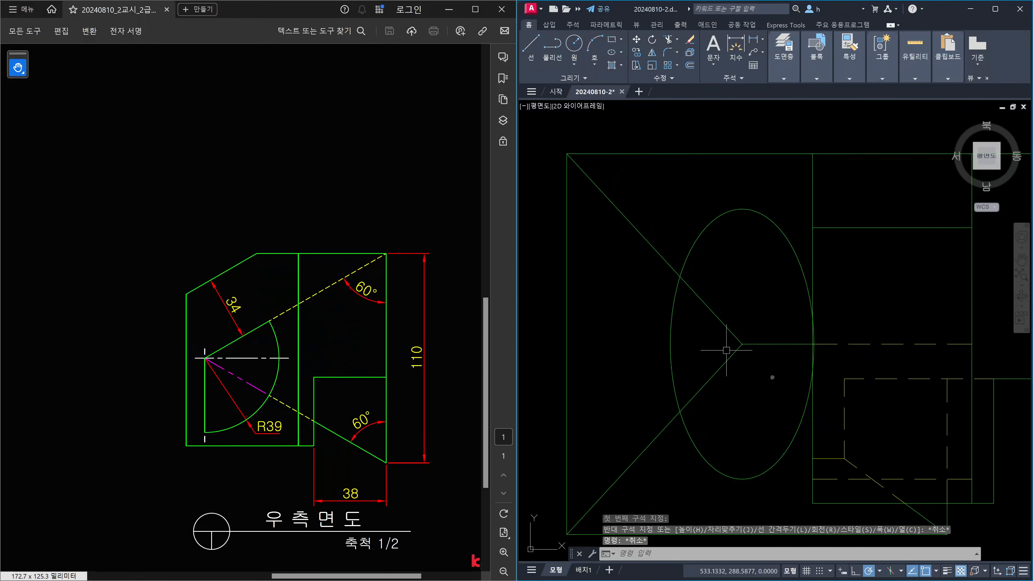
Trim the diagonals inside the ellipse and the rest of the ellipse, keeping only its arc between the two diagonals
text(tr)
key(space)
click(725, 419)
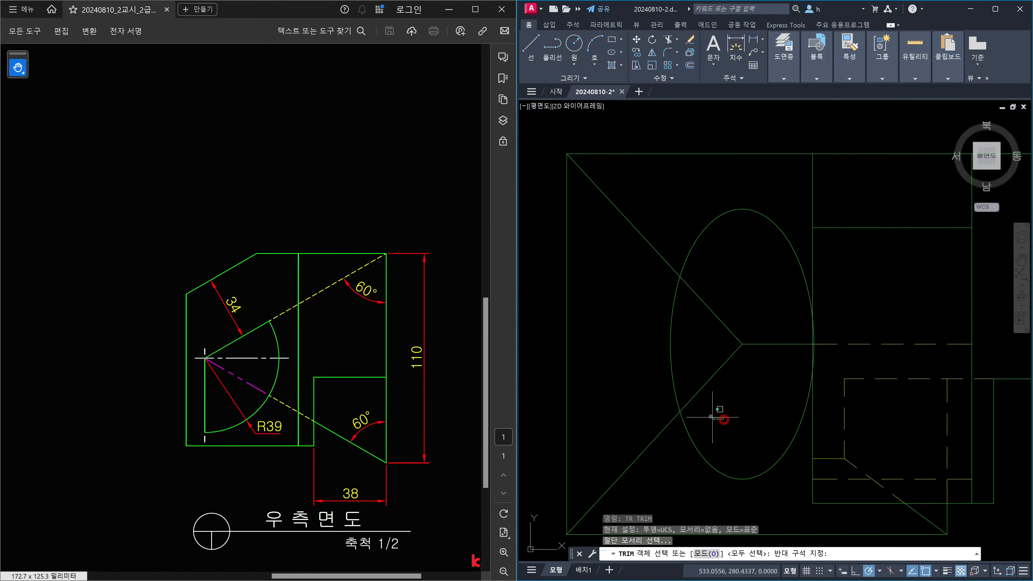
click(619, 247)
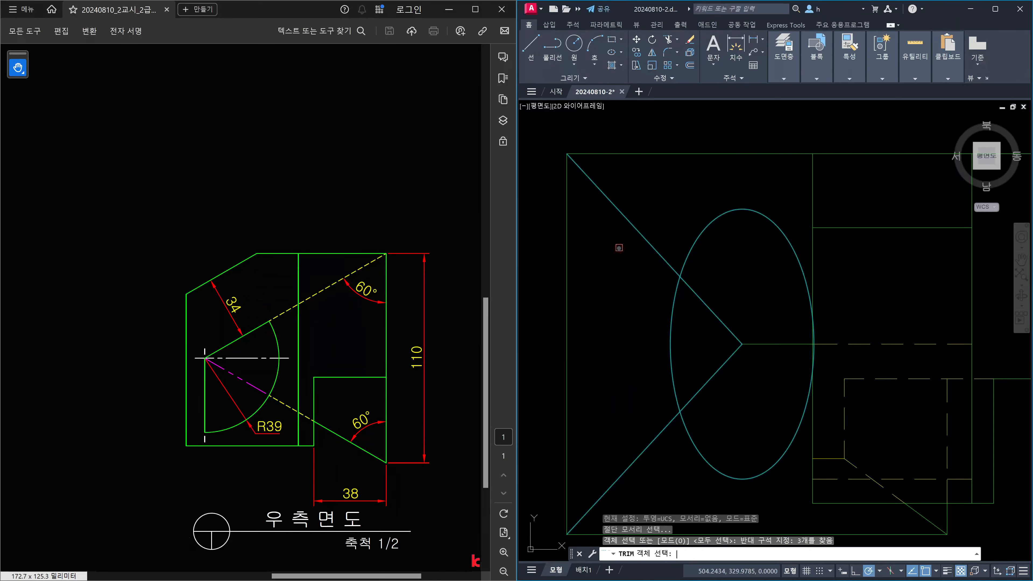
key(space)
click(708, 302)
click(711, 379)
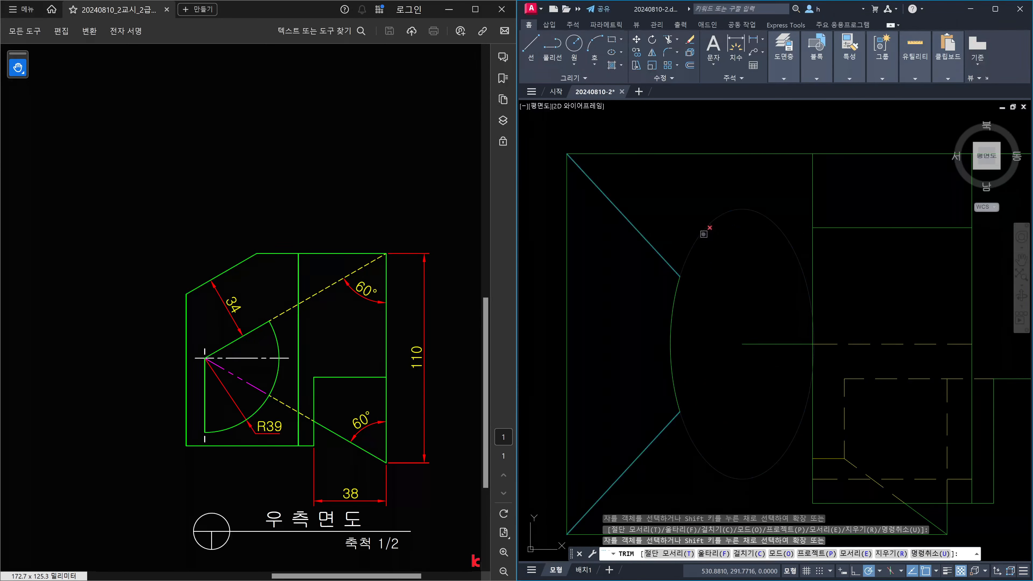
click(703, 234)
key(Escape)
Check how the remaining ellipse arc meets the upper and lower diagonals at its two ends
click(688, 289)
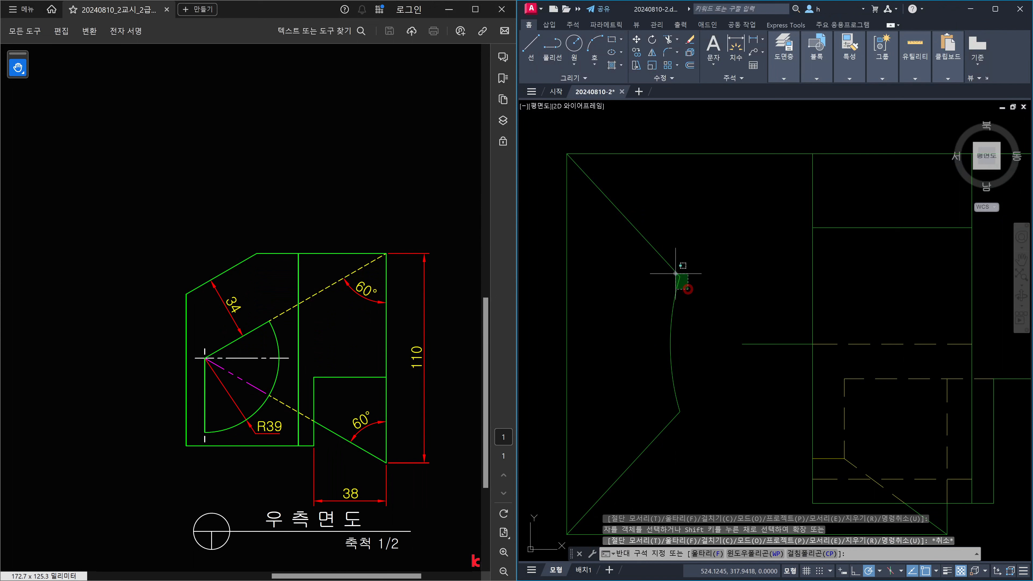
click(674, 271)
key(Escape)
click(701, 420)
click(669, 406)
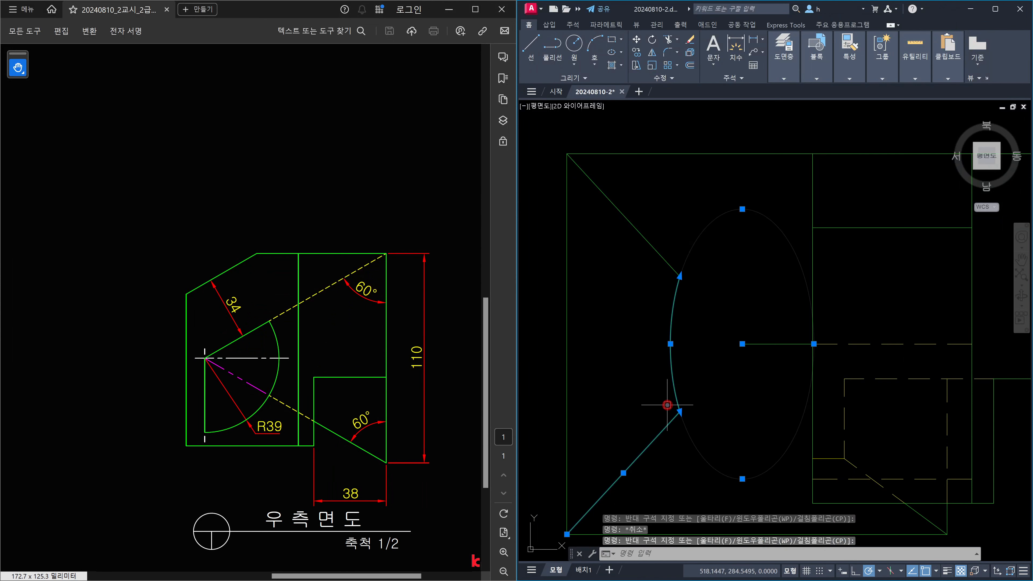
key(Escape)
Draw connected horizontal lines from the arc's upper end to the column's left edge, its right edge, and on past the right side view
text(l)
key(Return)
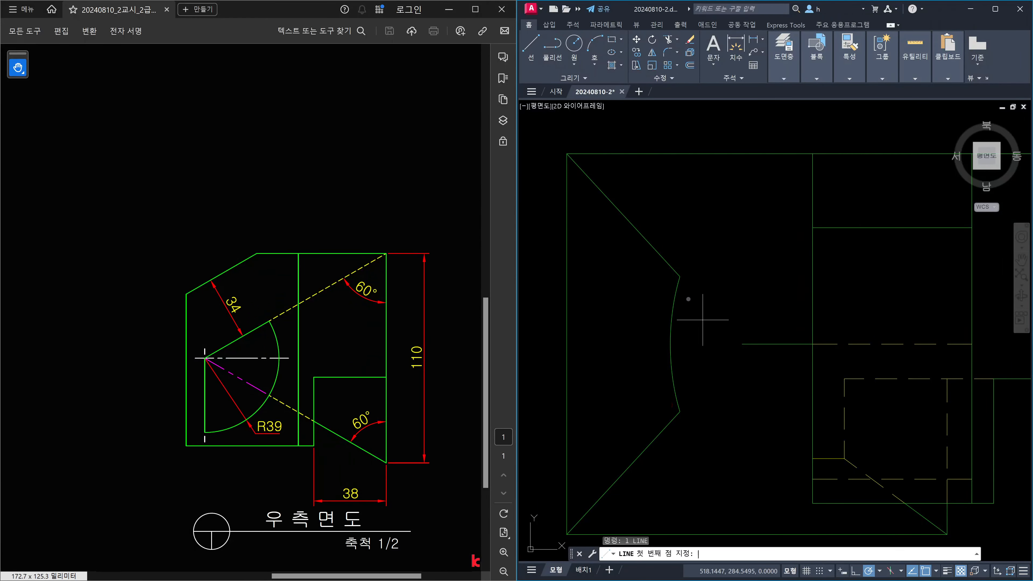
click(680, 277)
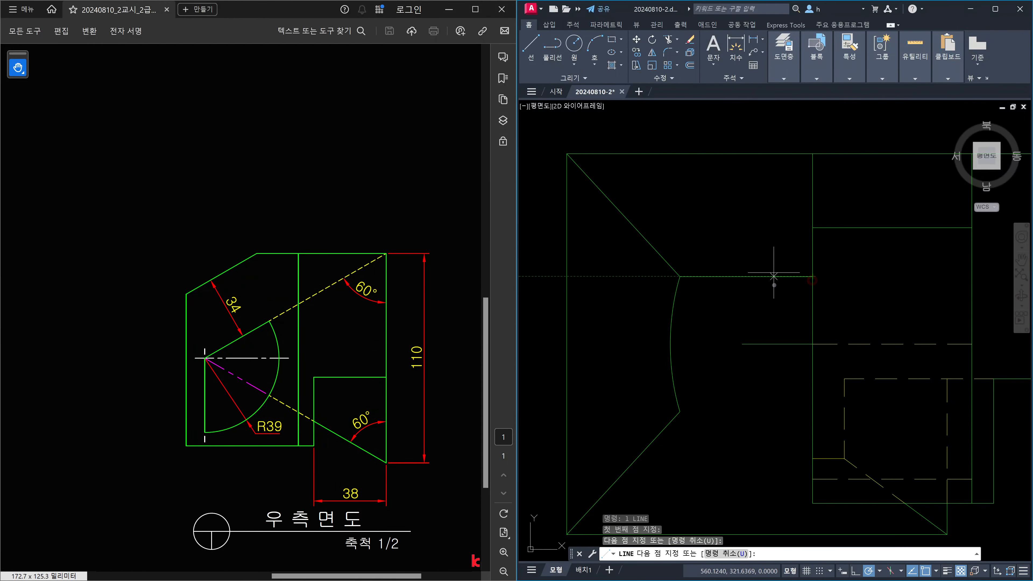
middle_drag(798, 281, 716, 285)
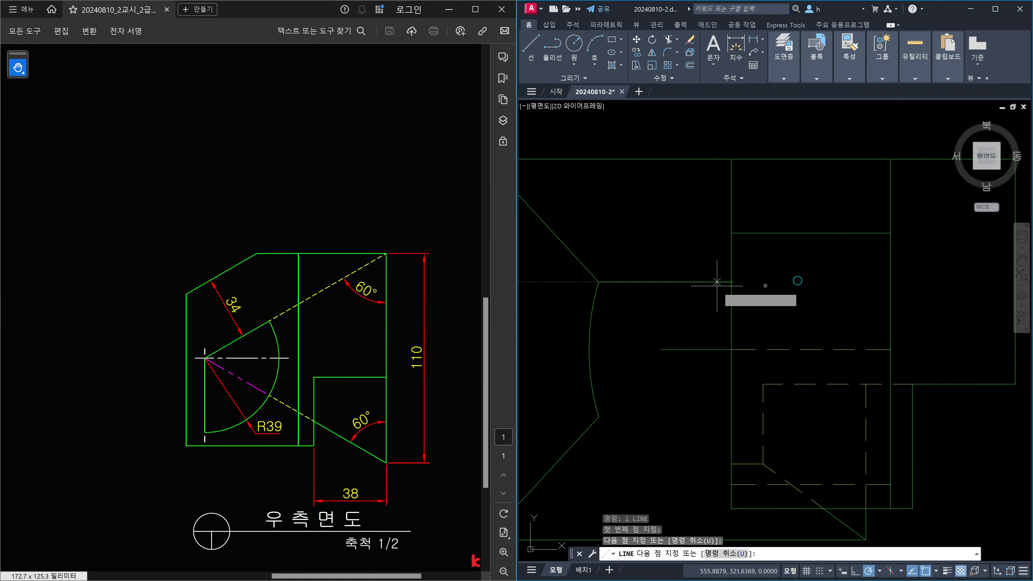
click(891, 282)
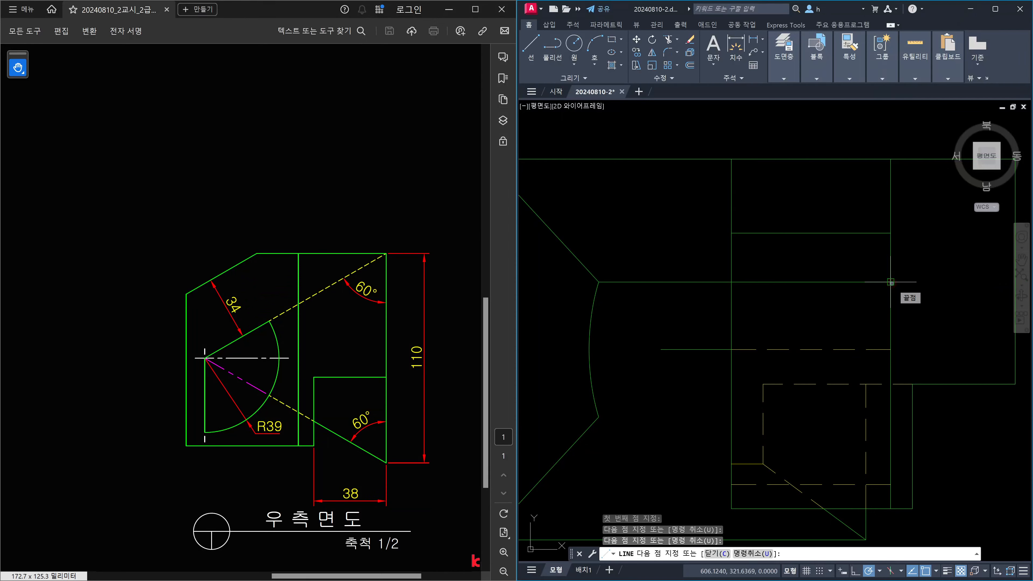
scroll(891, 282, down, 4)
middle_drag(891, 285, 731, 292)
scroll(838, 281, down, 2)
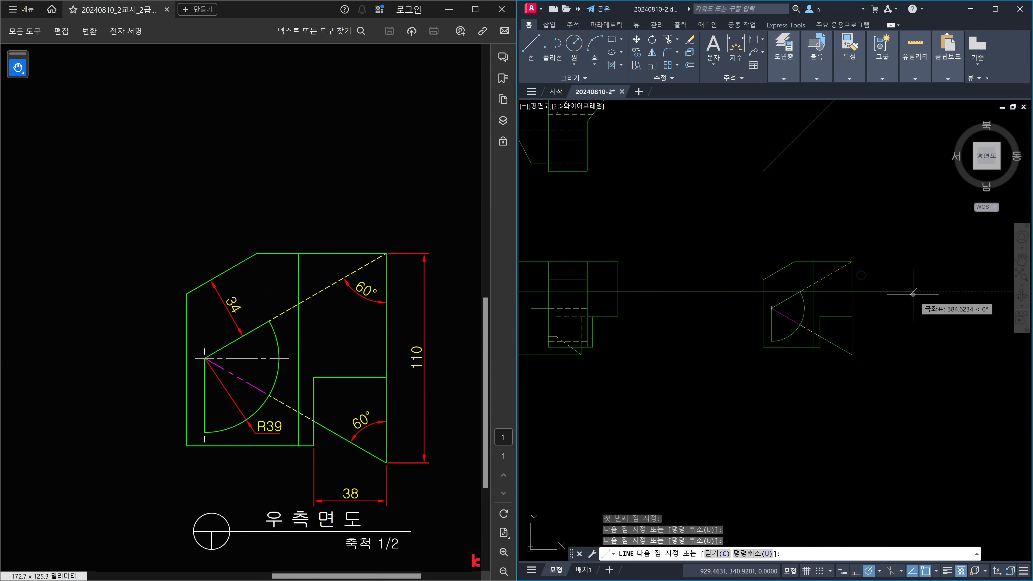
click(914, 292)
key(Escape)
Examine whether the horizontal projection line passes through the upper end of the R39 arc in the right side view
scroll(814, 297, up, 5)
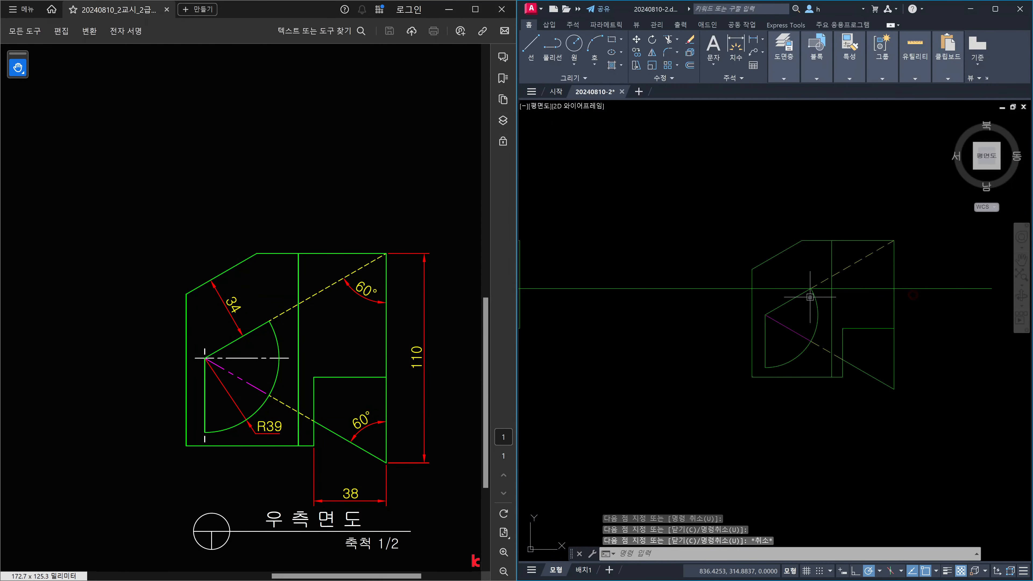
click(800, 296)
click(734, 286)
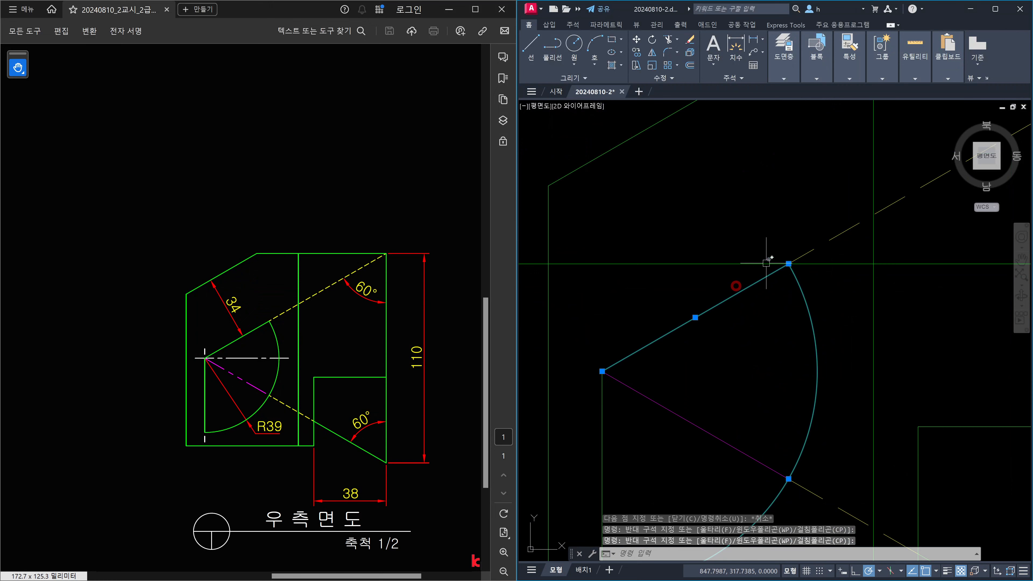
scroll(768, 260, up, 5)
scroll(840, 285, up, 1)
scroll(862, 275, up, 5)
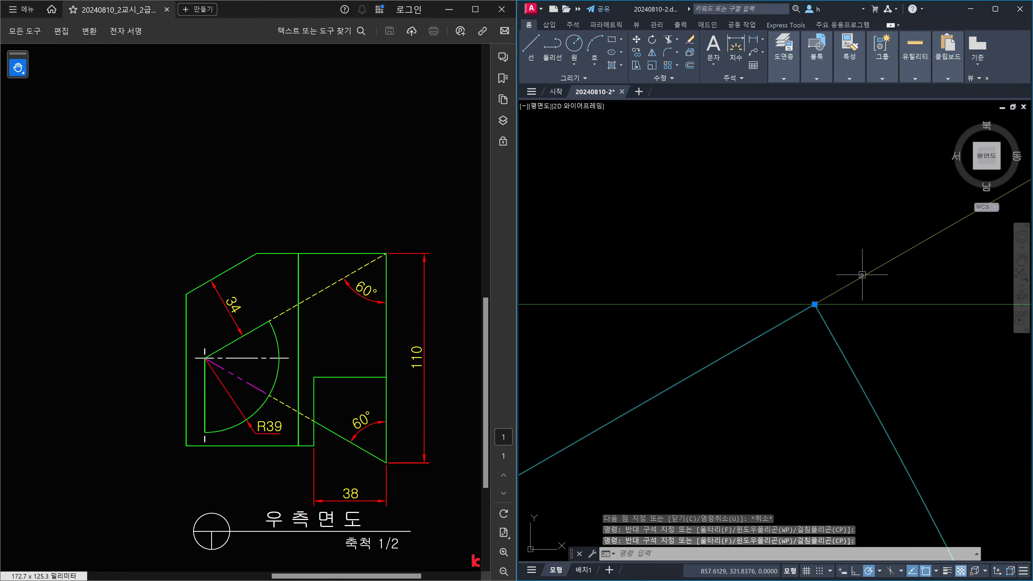
scroll(828, 296, up, 4)
scroll(797, 315, up, 1)
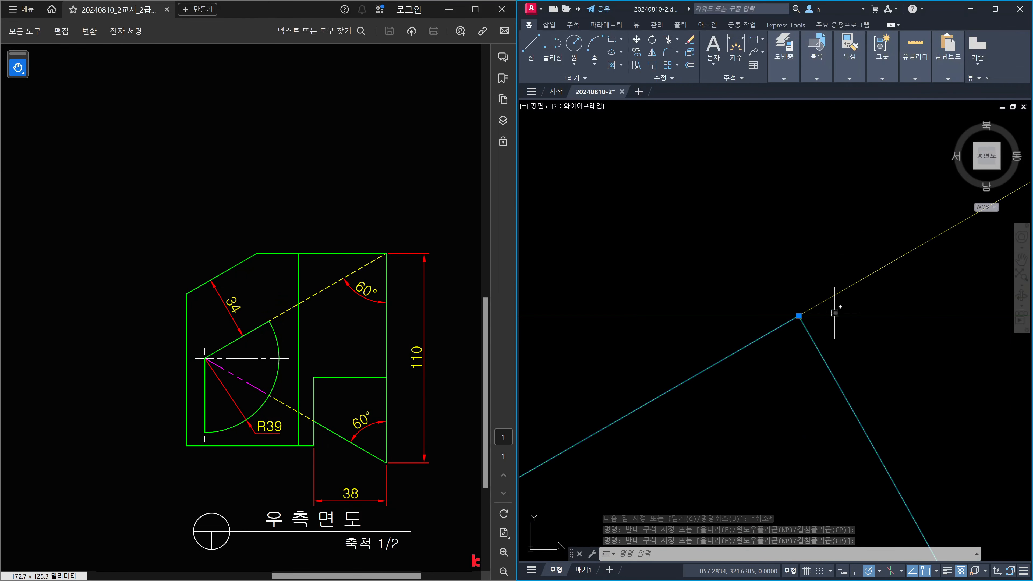
scroll(857, 315, up, 1)
scroll(856, 315, down, 10)
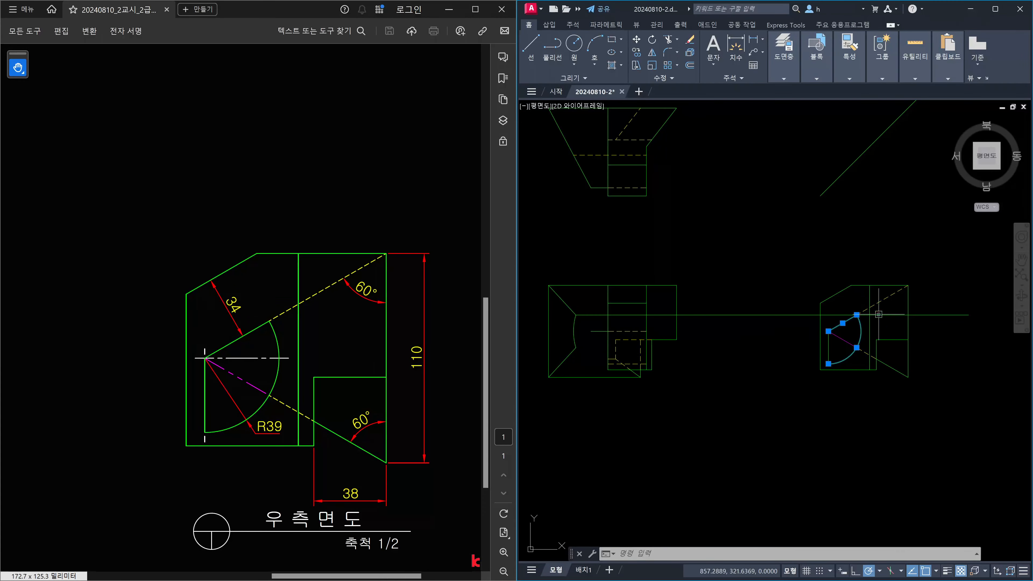
scroll(869, 314, up, 6)
scroll(863, 314, down, 8)
key(Escape)
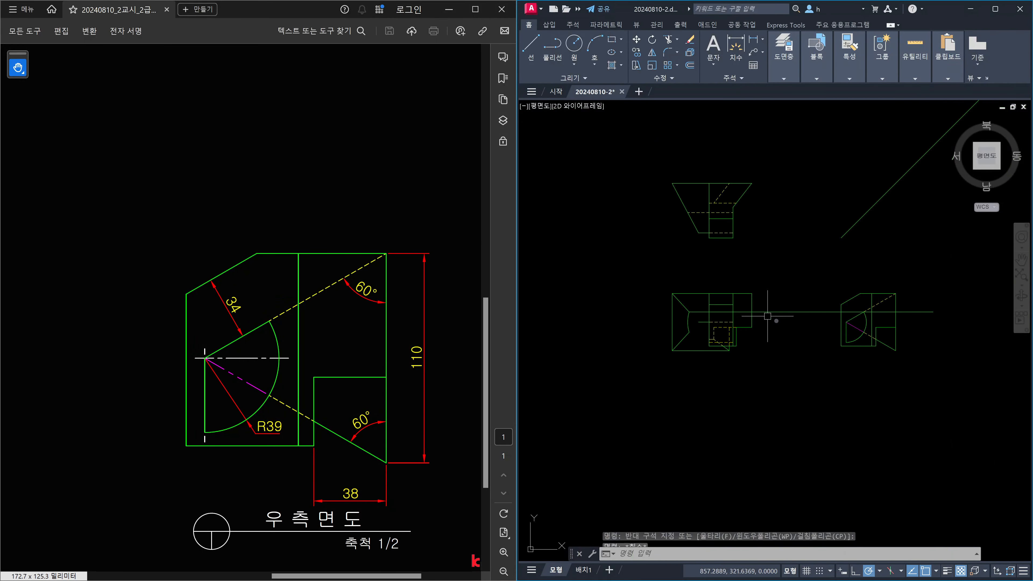
Delete the projection line segment running from the front view's column to the right side view
click(777, 320)
click(768, 297)
key(Delete)
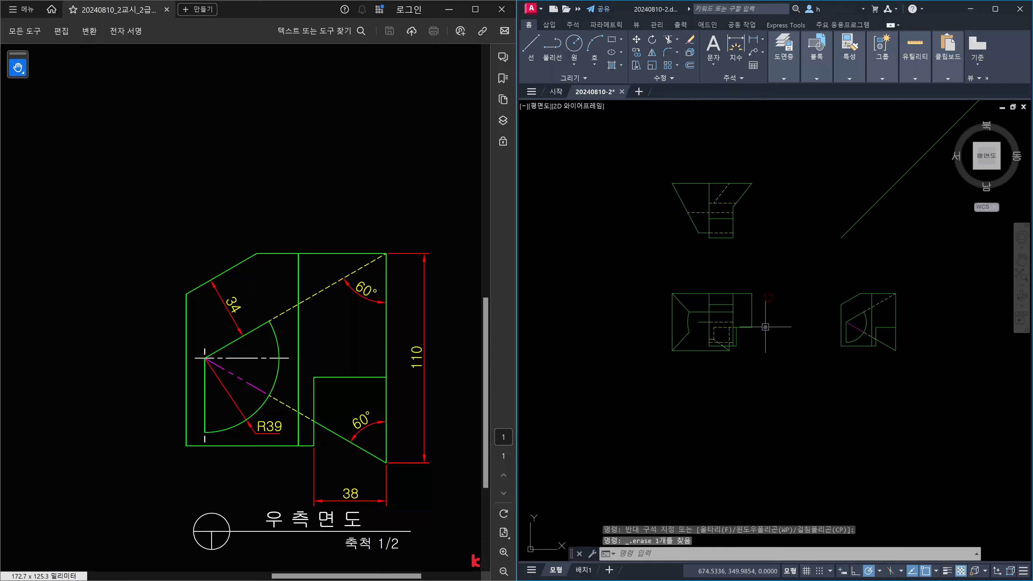
Recheck the R39 arc in the right side view against the front view
scroll(776, 324, up, 4)
click(627, 290)
middle_drag(845, 313, 726, 328)
key(Escape)
click(884, 320)
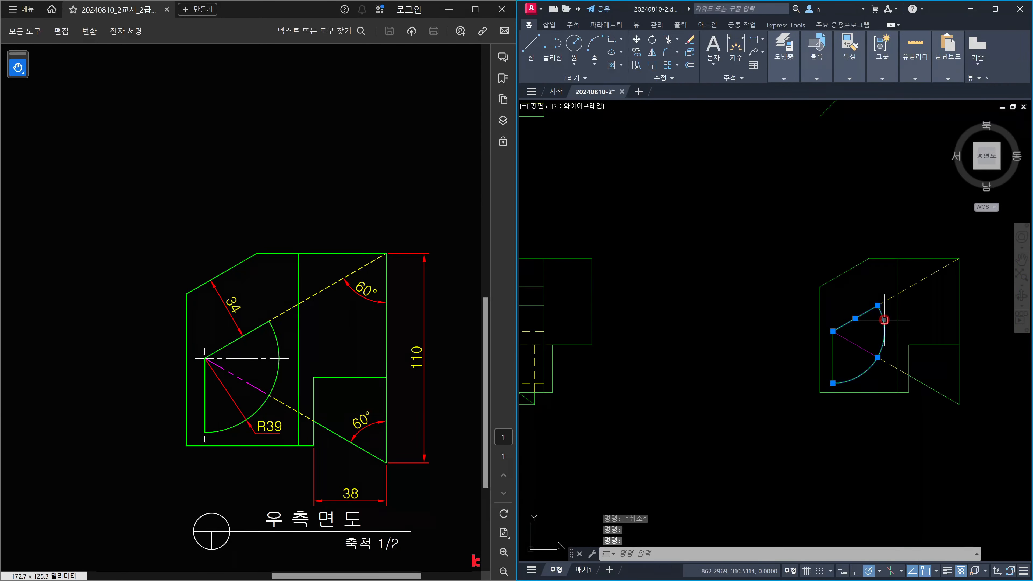
scroll(878, 306, down, 4)
key(Escape)
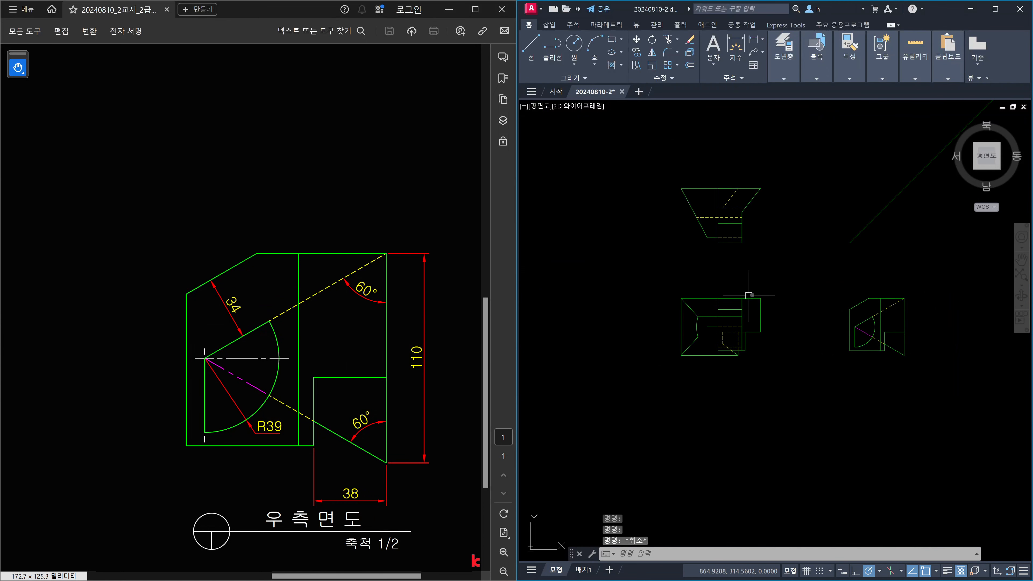
Match the upper horizontal line segment inside the front view's column to the hidden-line properties of the dashed line below it
scroll(751, 295, up, 4)
middle_drag(707, 349, 708, 351)
text(ma)
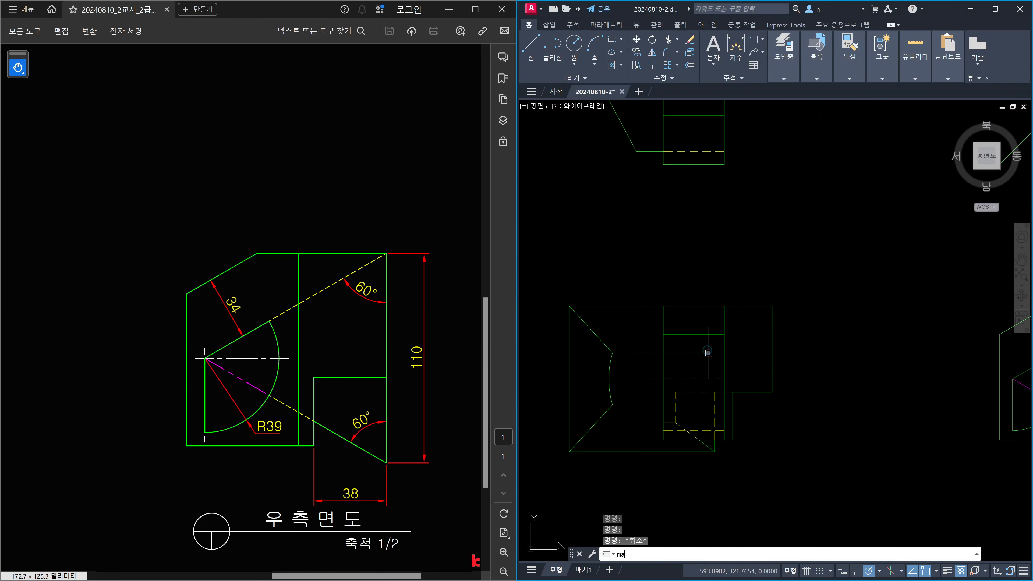
key(Return)
click(711, 380)
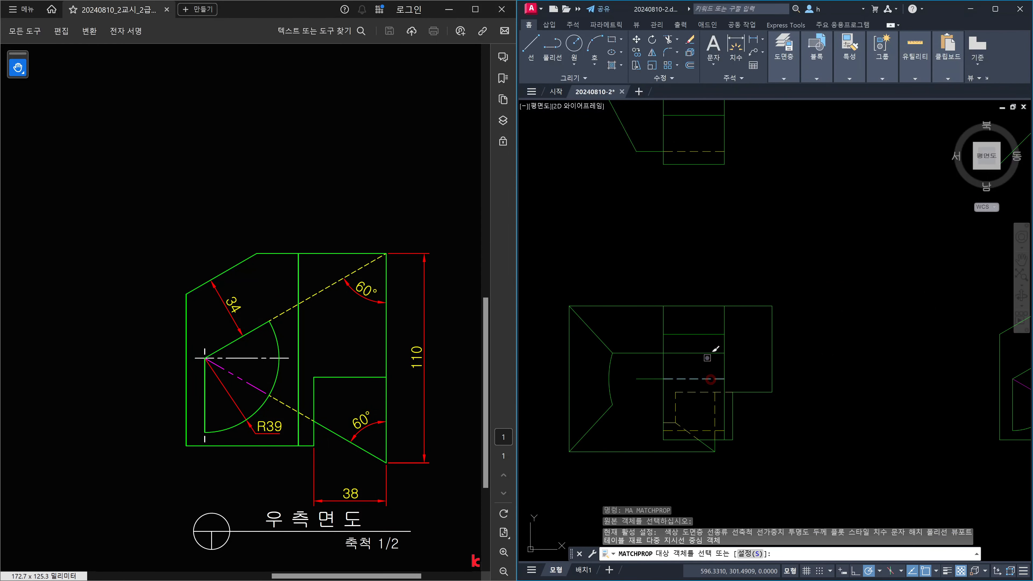
key(Escape)
scroll(704, 351, down, 2)
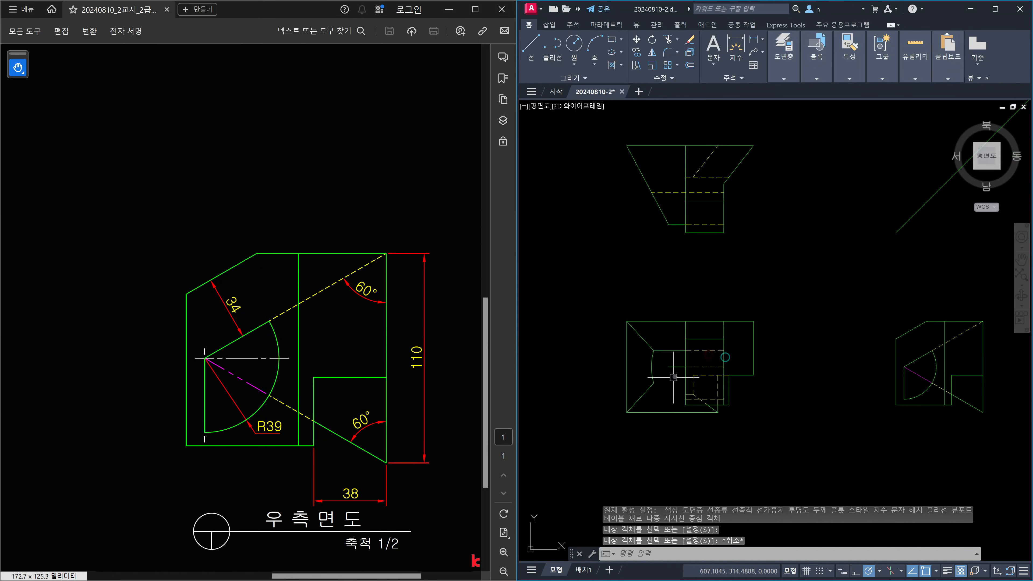
Draw connected horizontal lines from the arc's lower end to the column's left edge and on past the right side view
scroll(680, 397, up, 4)
middle_drag(680, 397, 701, 375)
text(l)
key(Return)
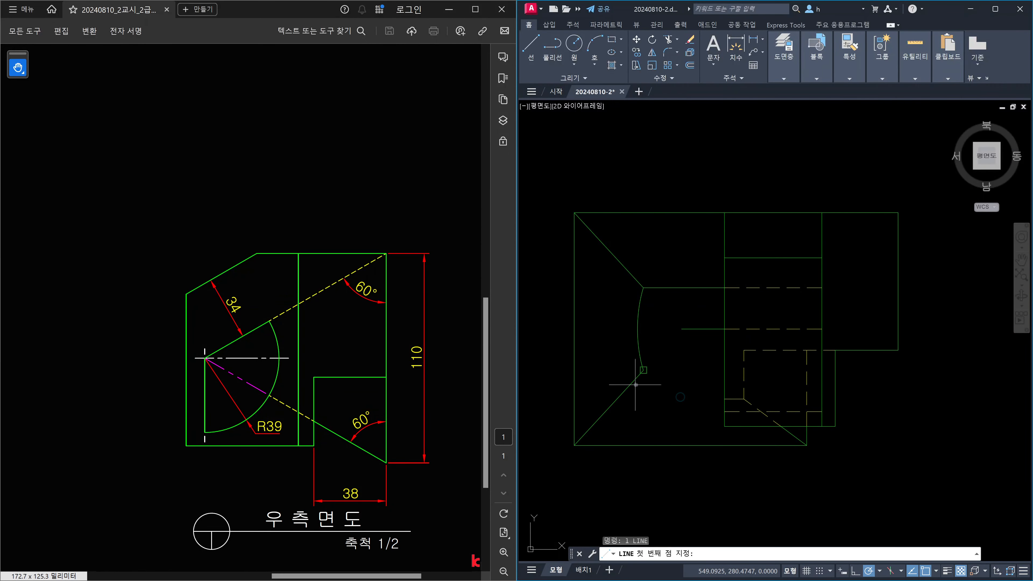
click(643, 370)
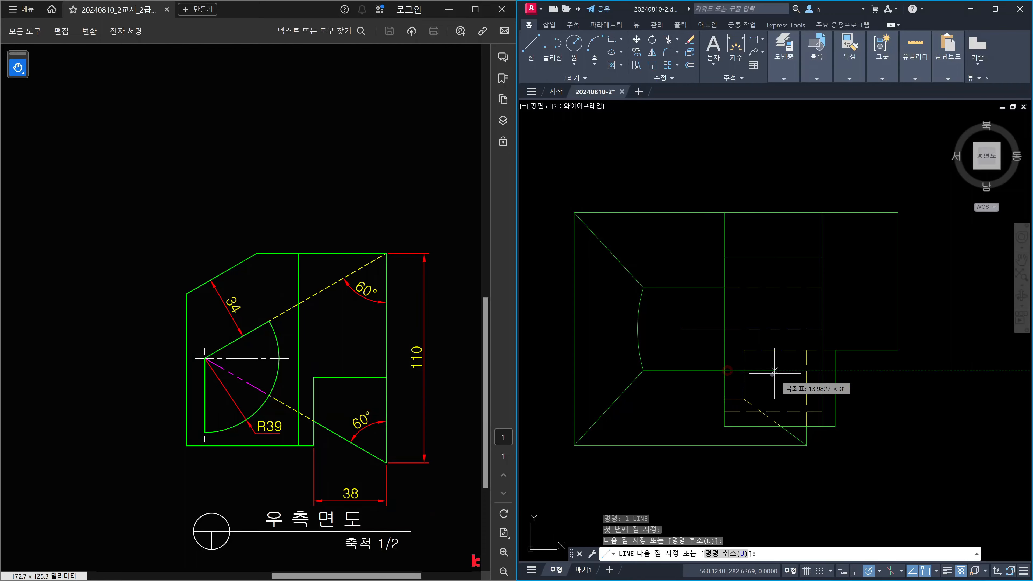
scroll(783, 365, down, 4)
middle_drag(879, 362, 745, 363)
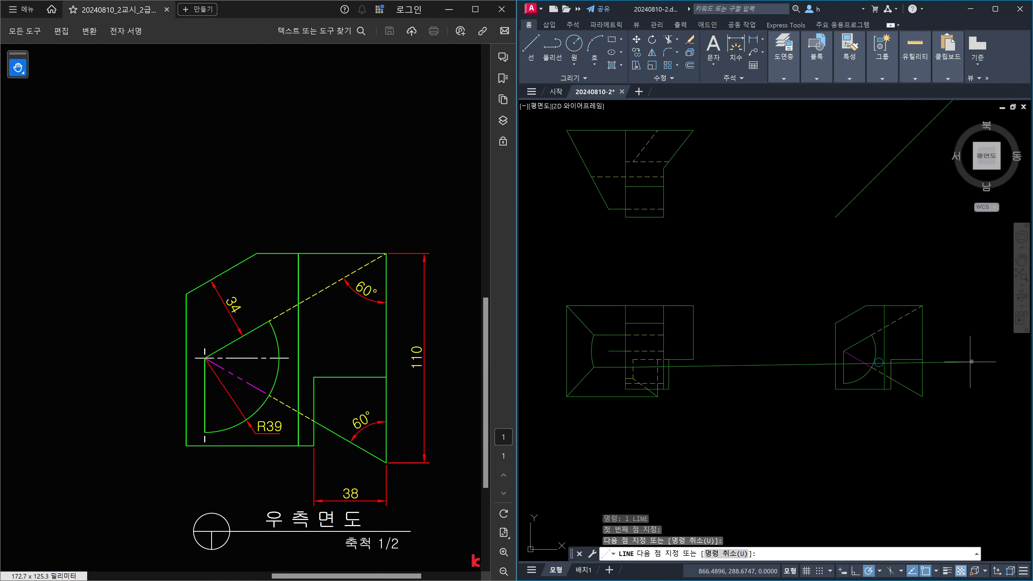
click(992, 368)
key(Escape)
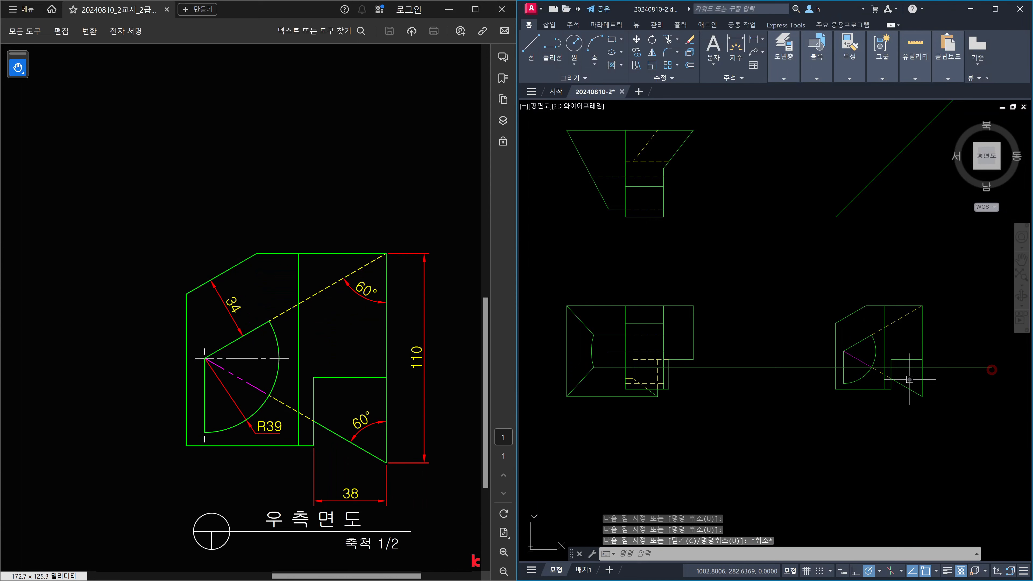
Examine where the lower projection line meets the R39 arc and the magenta centre line in the right side view
scroll(871, 368, up, 10)
scroll(869, 363, up, 5)
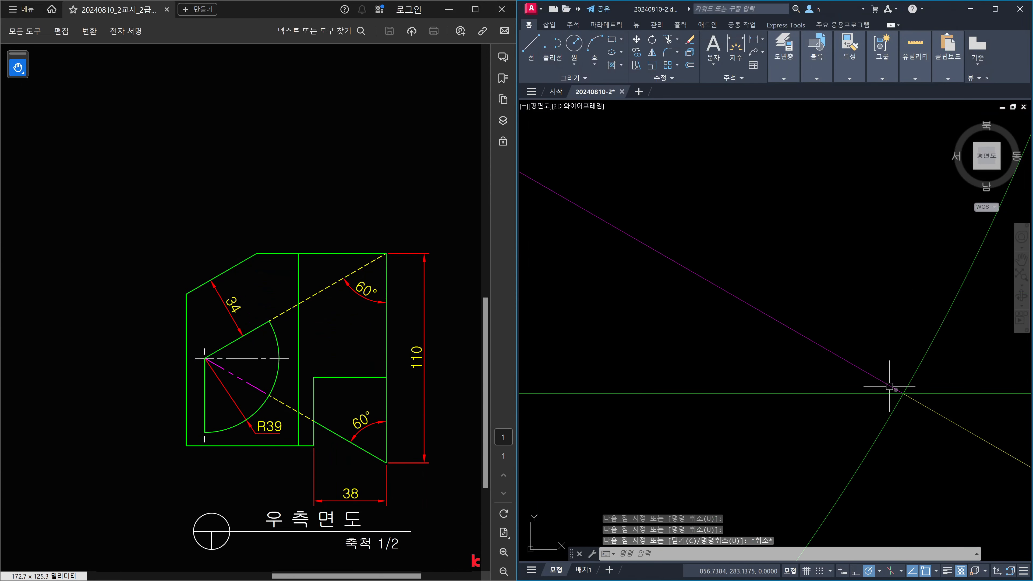
scroll(901, 394, up, 8)
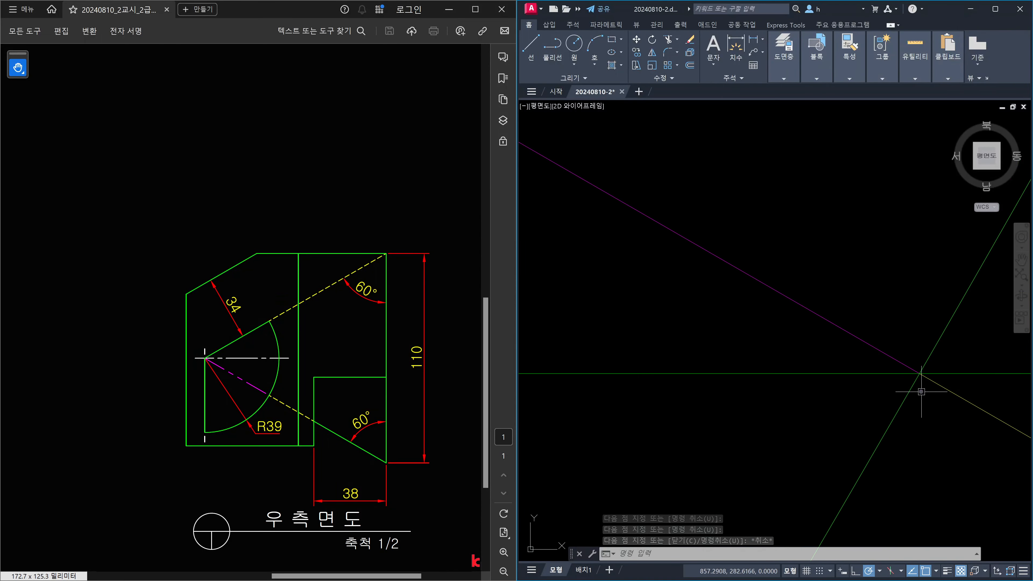
Delete the long projection line running from the front view column's left edge past the right side view
scroll(924, 374, up, 4)
scroll(883, 380, down, 3)
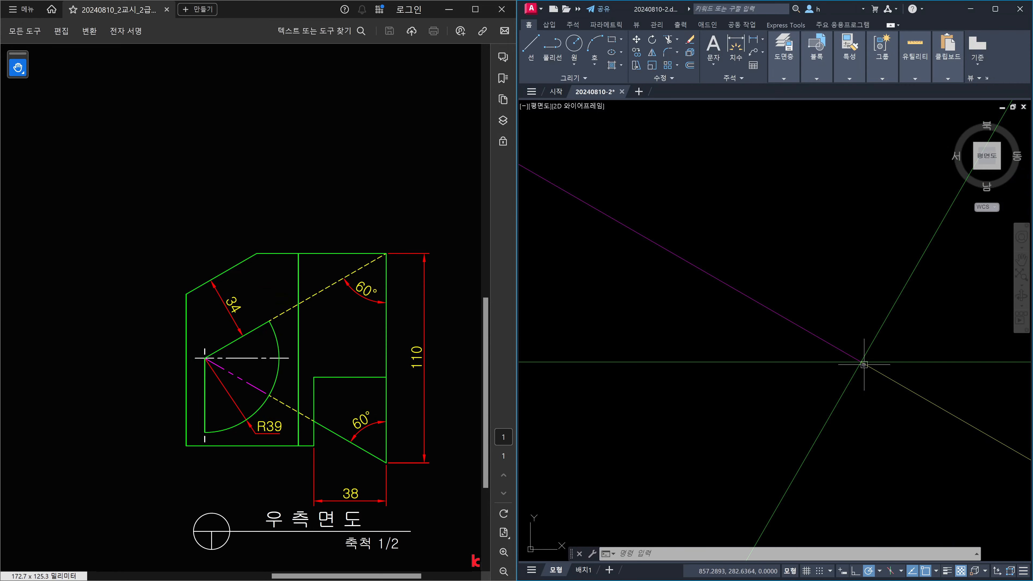
scroll(864, 365, down, 10)
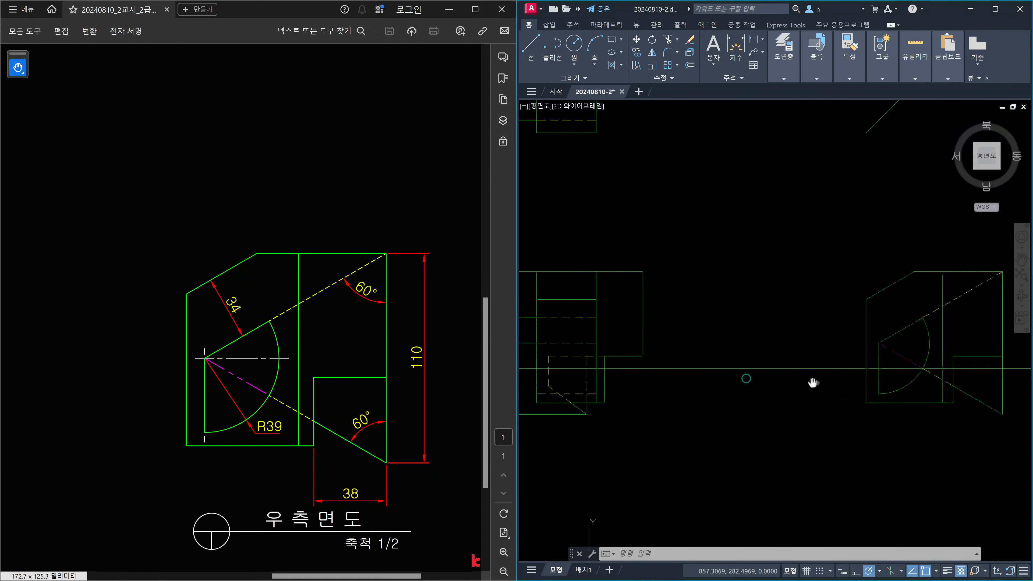
key(Escape)
click(839, 393)
click(826, 361)
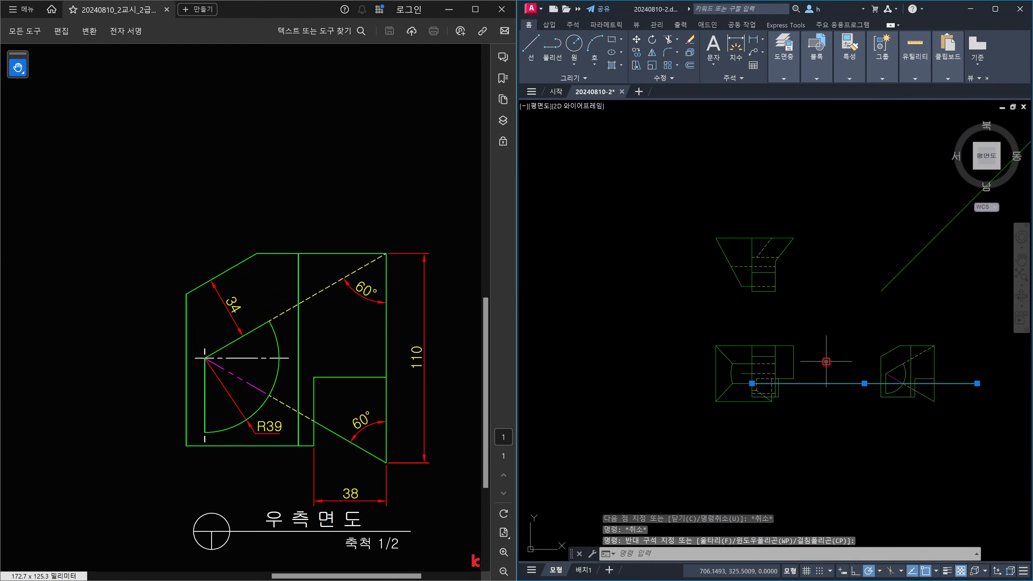
key(Delete)
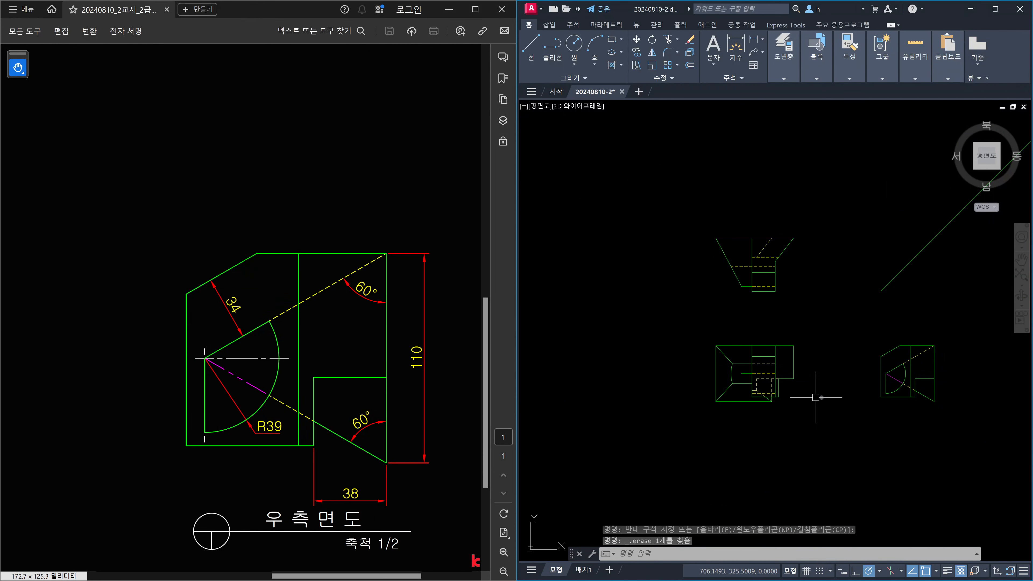
Compare the front view's arc, horizontal edges and hidden lines with the front view in the reference drawing
scroll(835, 398, up, 2)
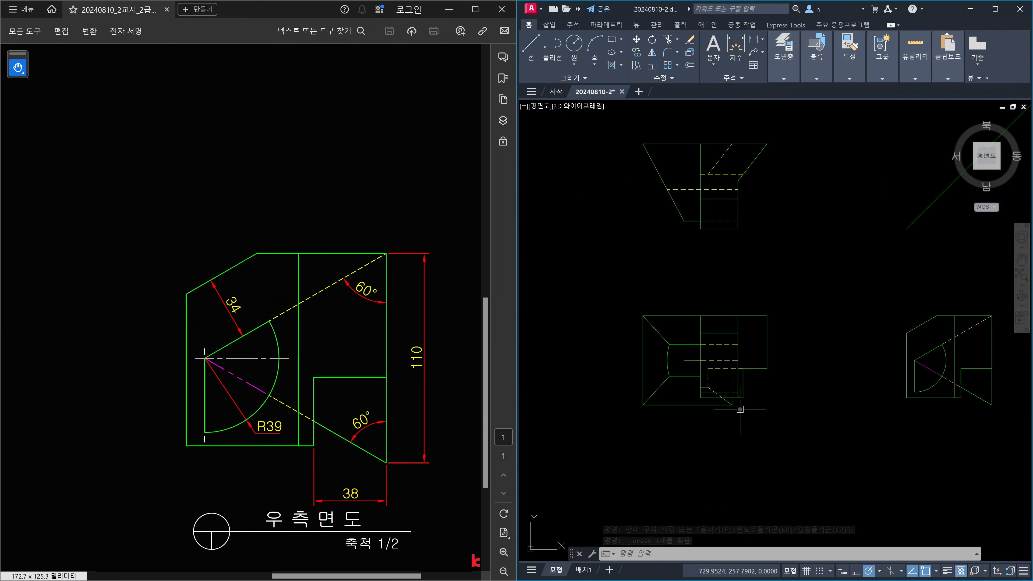
scroll(734, 402, up, 2)
middle_drag(734, 402, 677, 440)
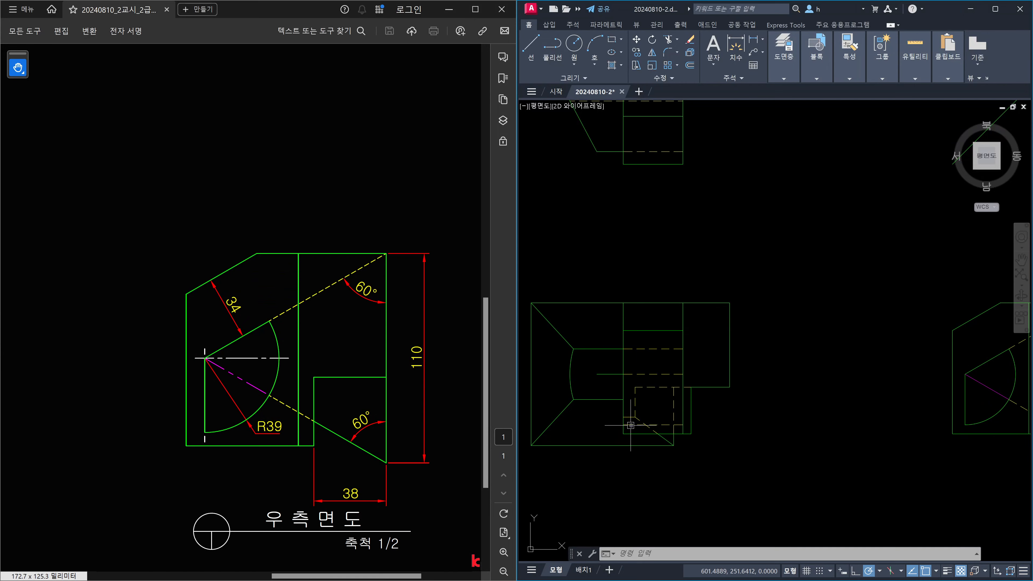
middle_drag(606, 382, 677, 379)
click(72, 370)
drag(95, 366, 423, 375)
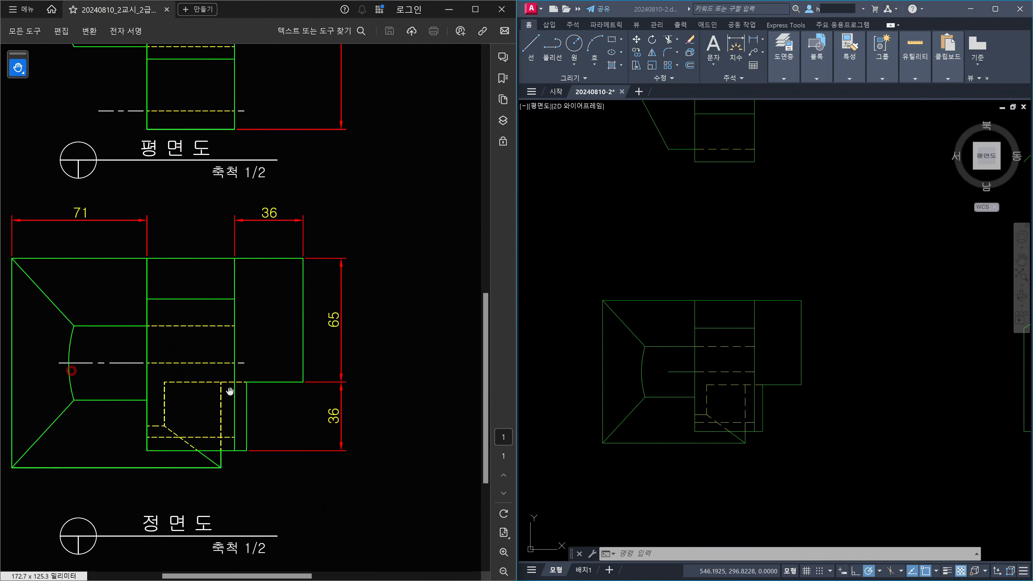
drag(231, 391, 307, 385)
click(780, 445)
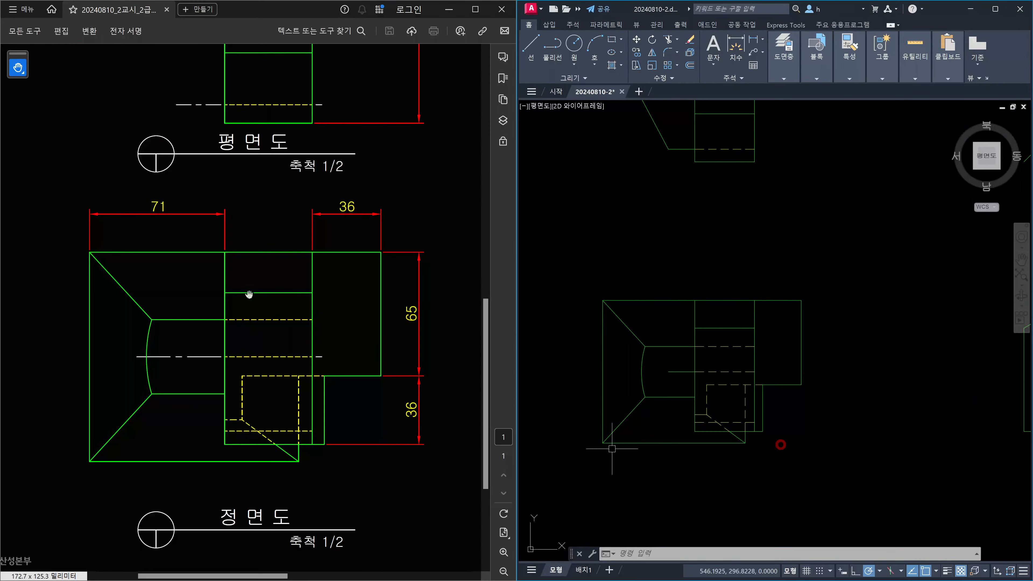
scroll(699, 394, up, 3)
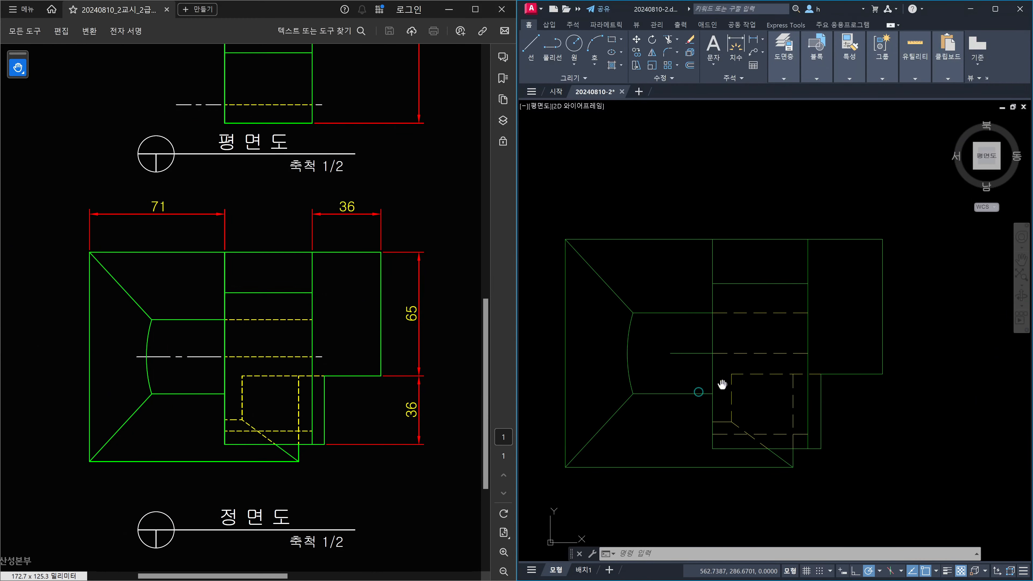
middle_drag(747, 340, 765, 345)
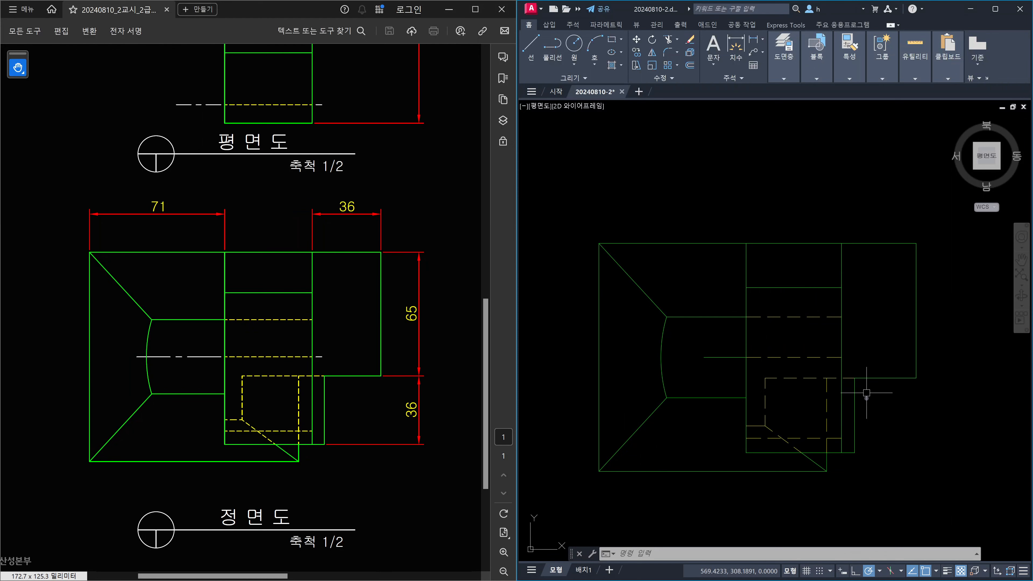
mouse_move(836, 439)
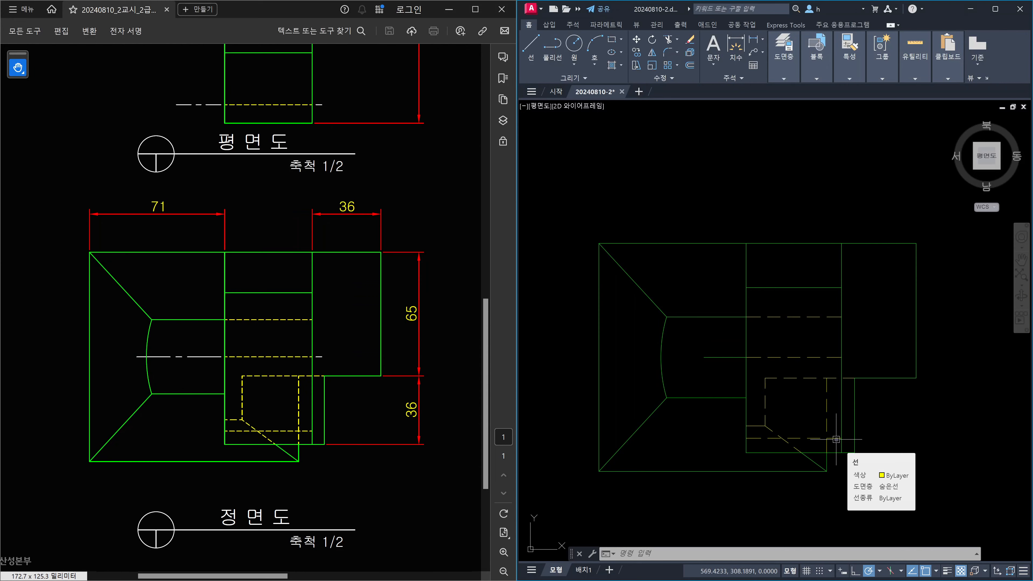
Examine the top view against the other views and inspect the R39 arc's upper end in the right side view
scroll(836, 439, down, 4)
middle_drag(876, 257, 801, 325)
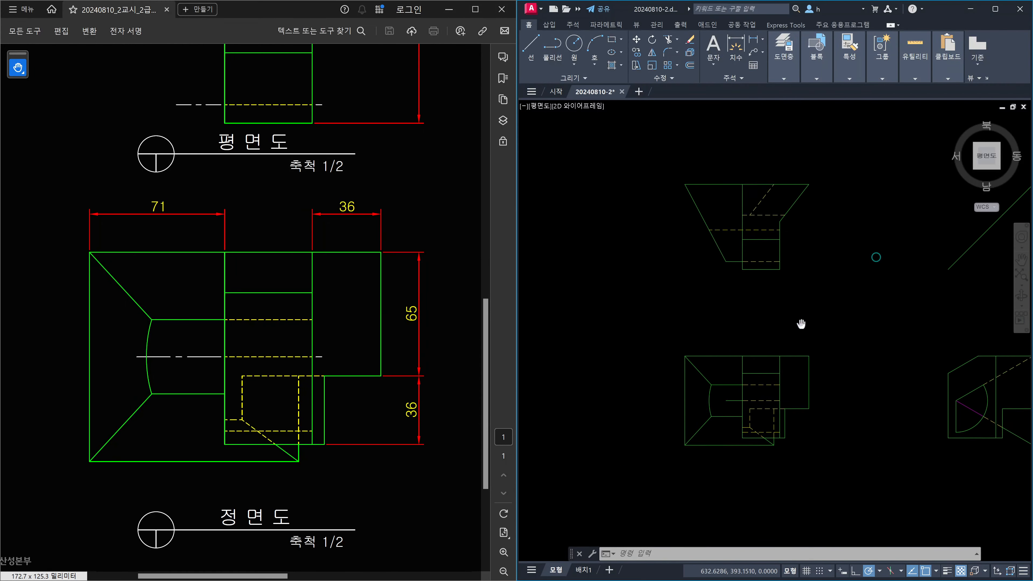
middle_drag(873, 327, 804, 333)
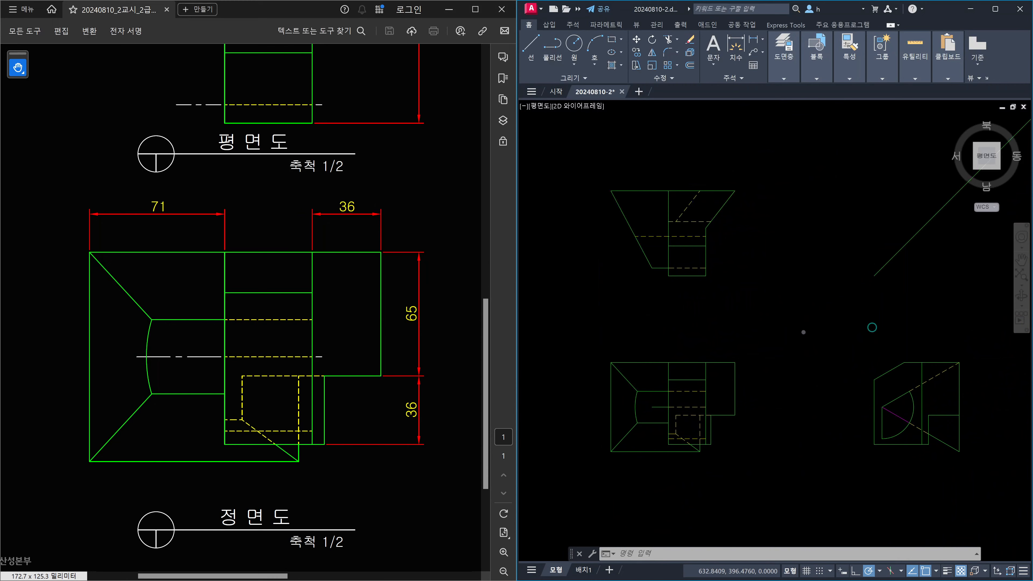
scroll(693, 245, up, 2)
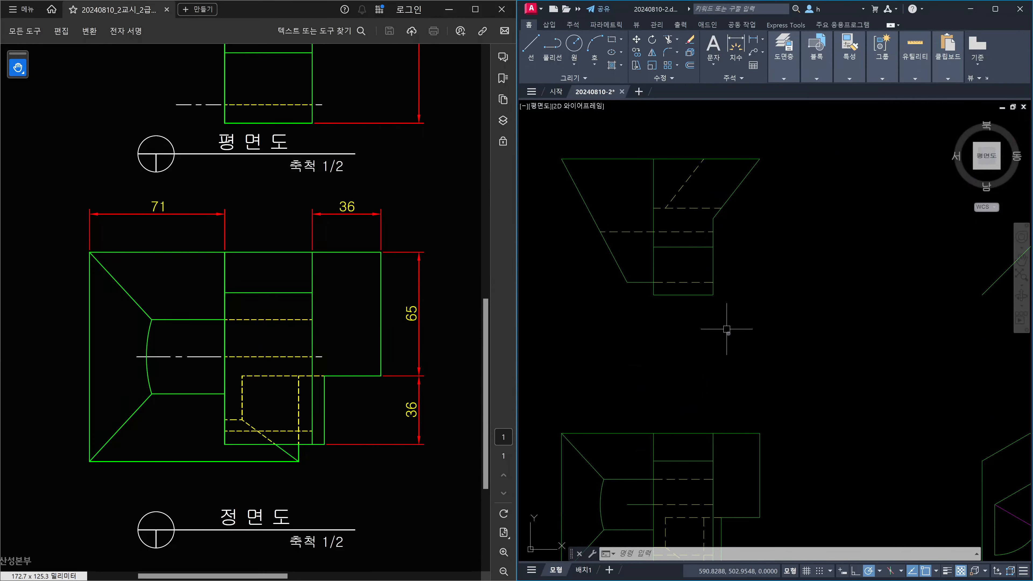
scroll(756, 351, down, 2)
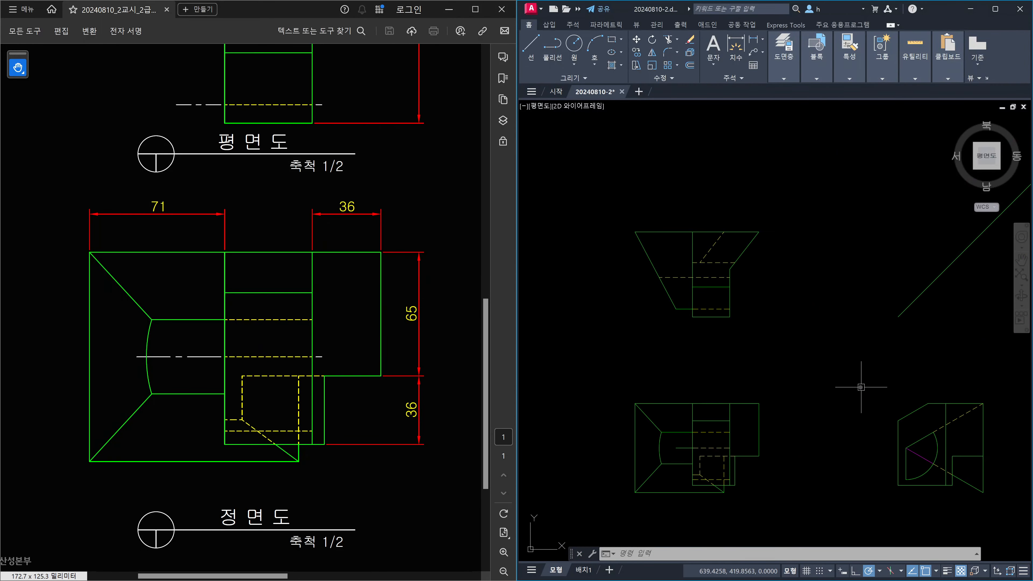
middle_drag(862, 387, 837, 378)
scroll(872, 411, up, 2)
middle_drag(913, 442, 869, 409)
scroll(916, 413, up, 3)
key(Escape)
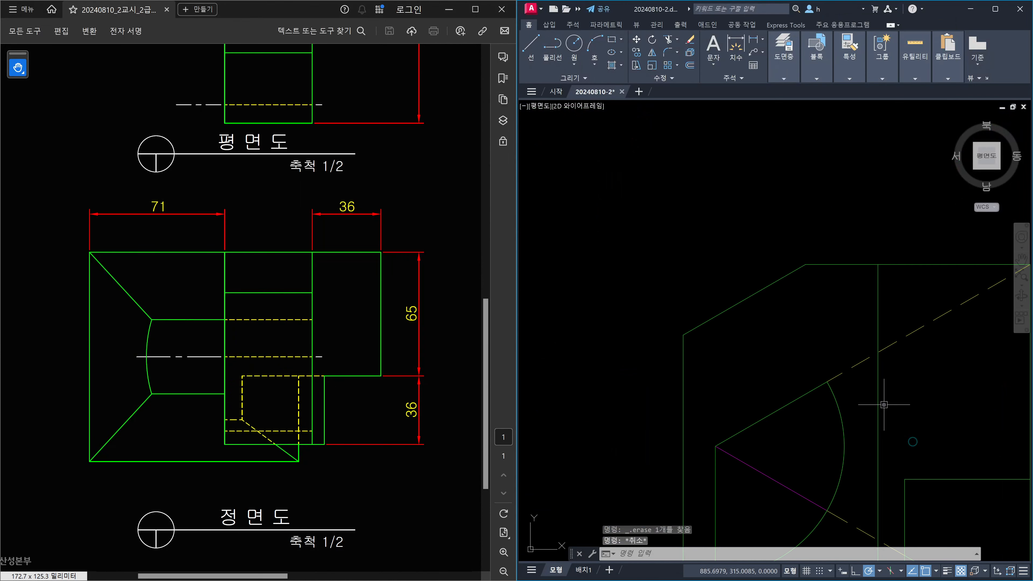
click(840, 415)
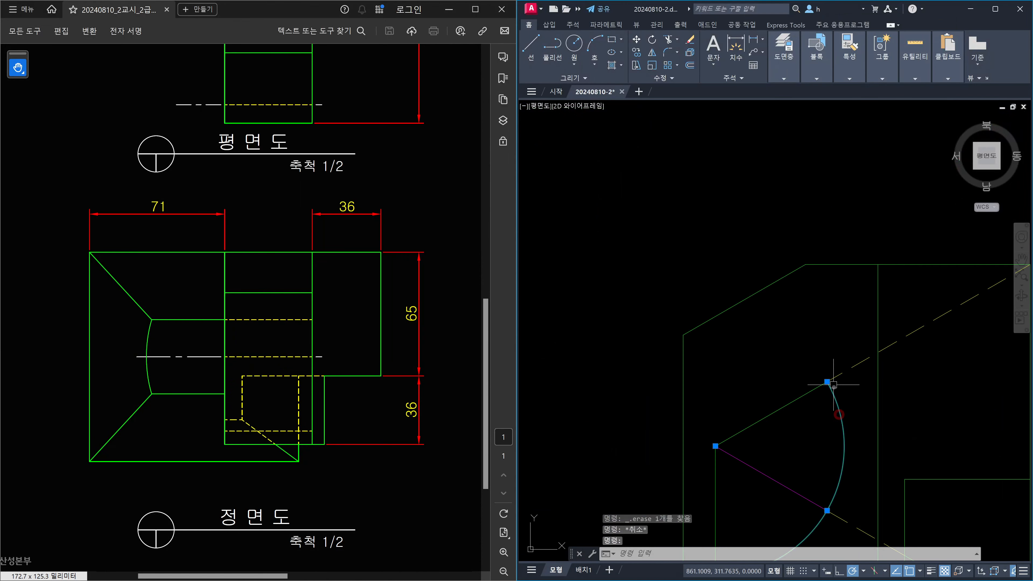
key(Escape)
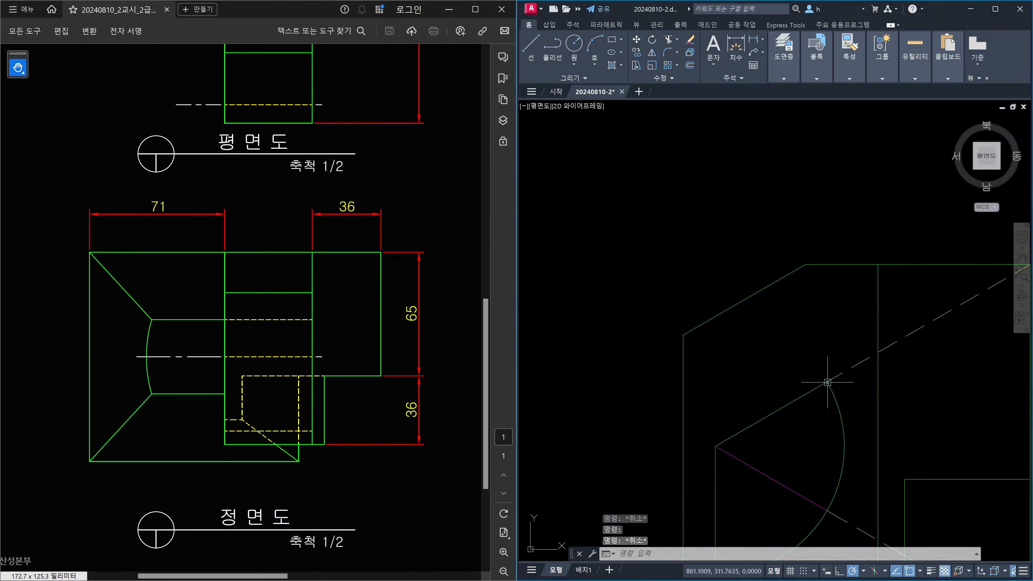
Draw a vertical projection line from the R39 arc's upper end in the right side view up to the 45° line
scroll(834, 385, down, 4)
key(Escape)
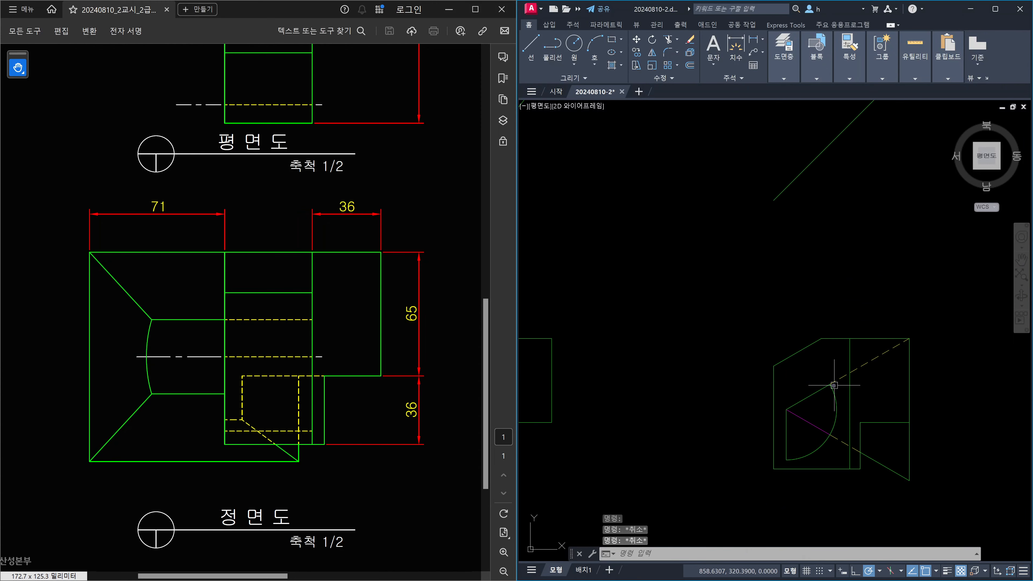
text(l)
key(Return)
click(834, 385)
scroll(843, 263, down, 2)
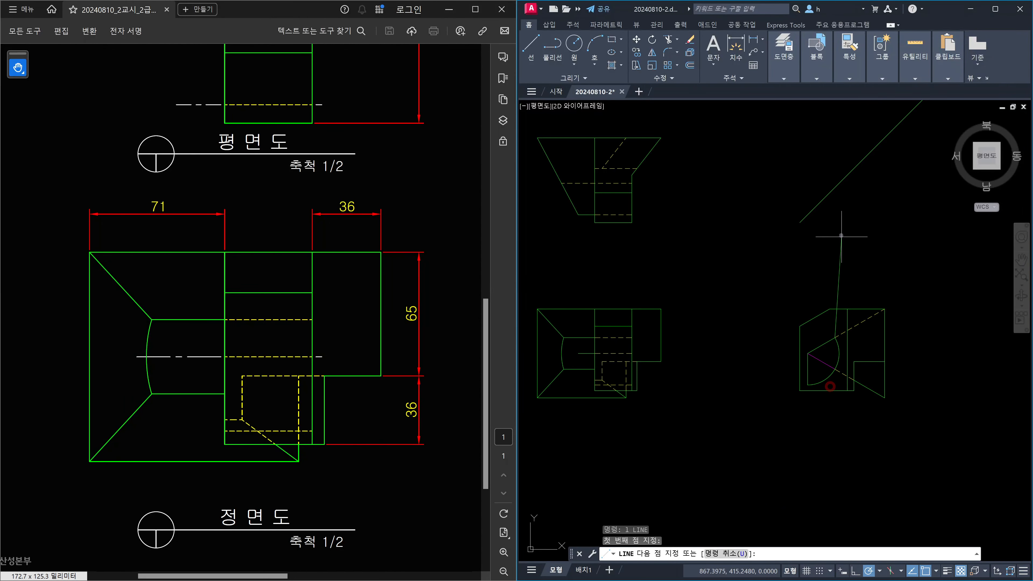
click(836, 200)
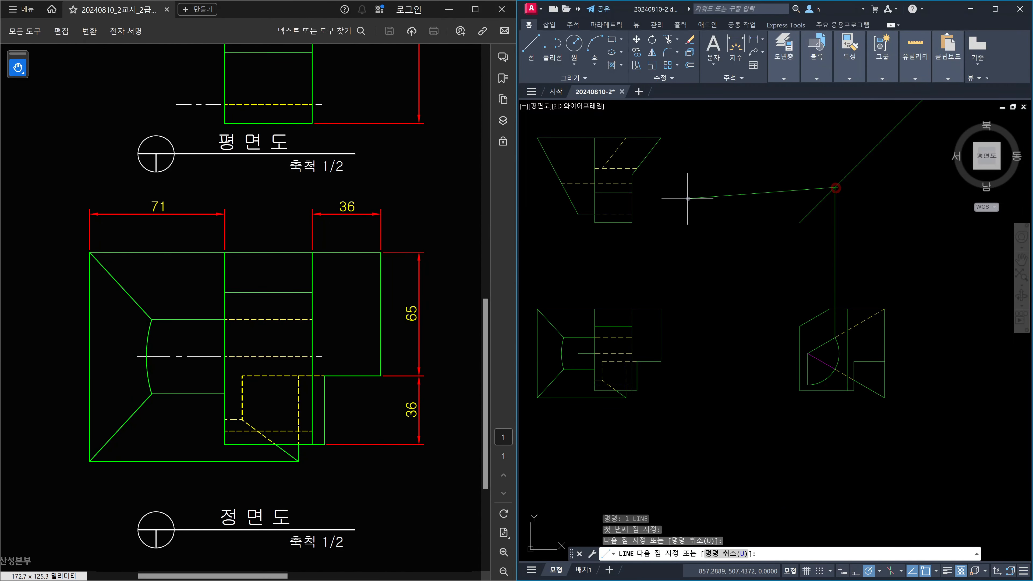
Continue the line horizontally into the top view, with points at the column's right and left edges and at the slanted left edge
middle_drag(687, 198, 807, 260)
scroll(780, 241, up, 2)
middle_drag(738, 256, 755, 261)
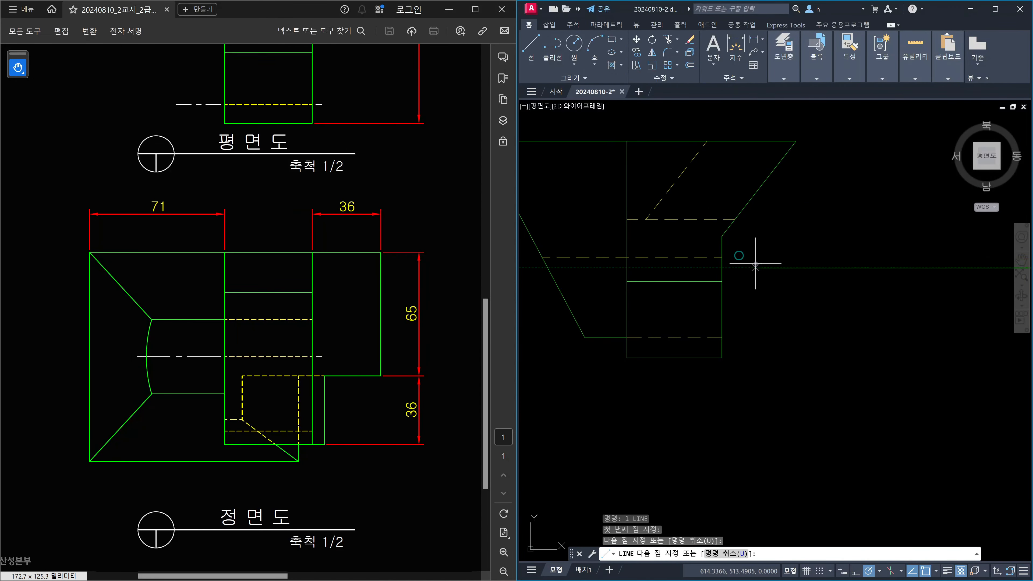
scroll(754, 265, down, 1)
middle_drag(806, 294, 723, 245)
scroll(685, 227, up, 2)
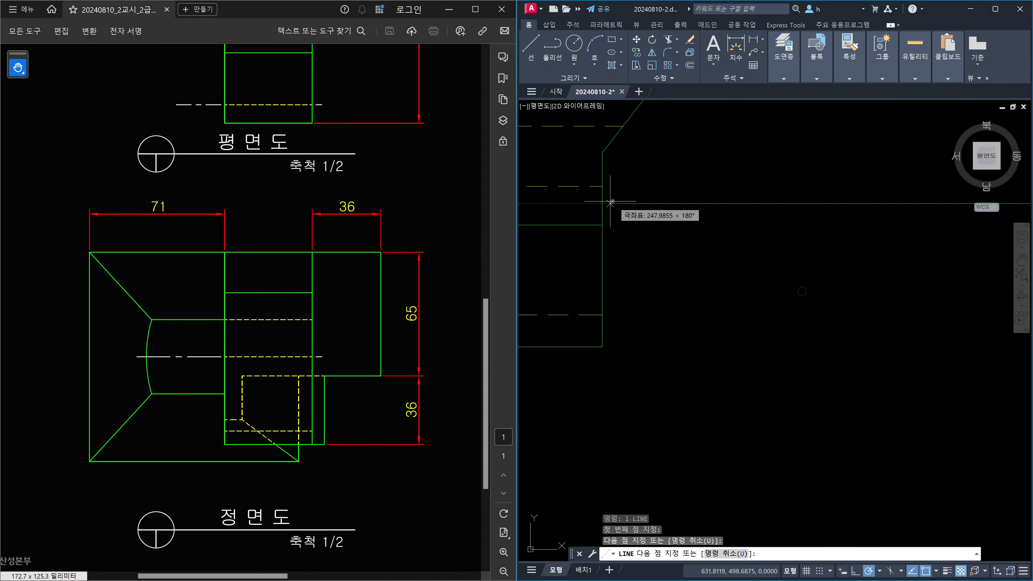
click(605, 203)
middle_drag(604, 203, 734, 214)
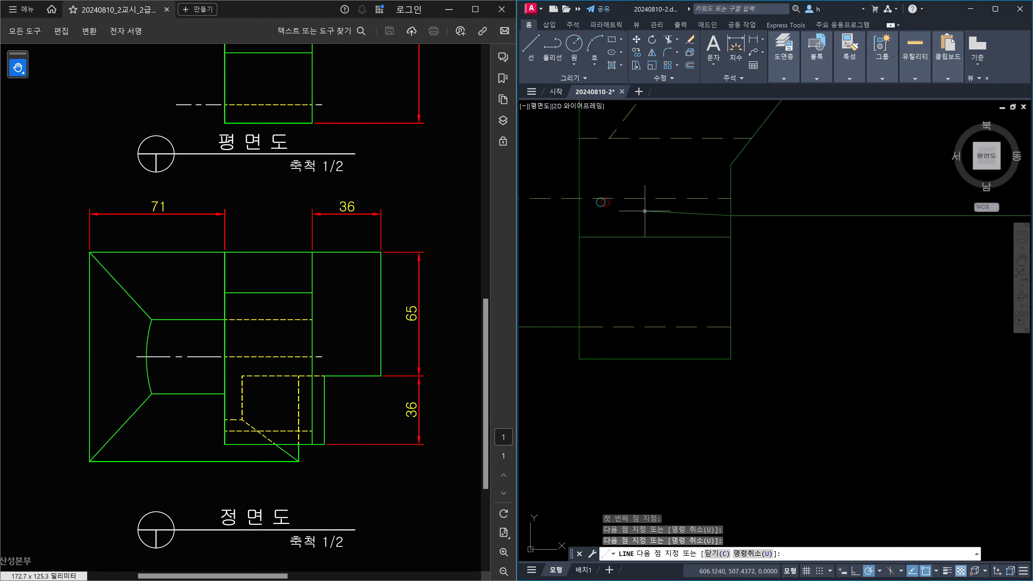
click(579, 215)
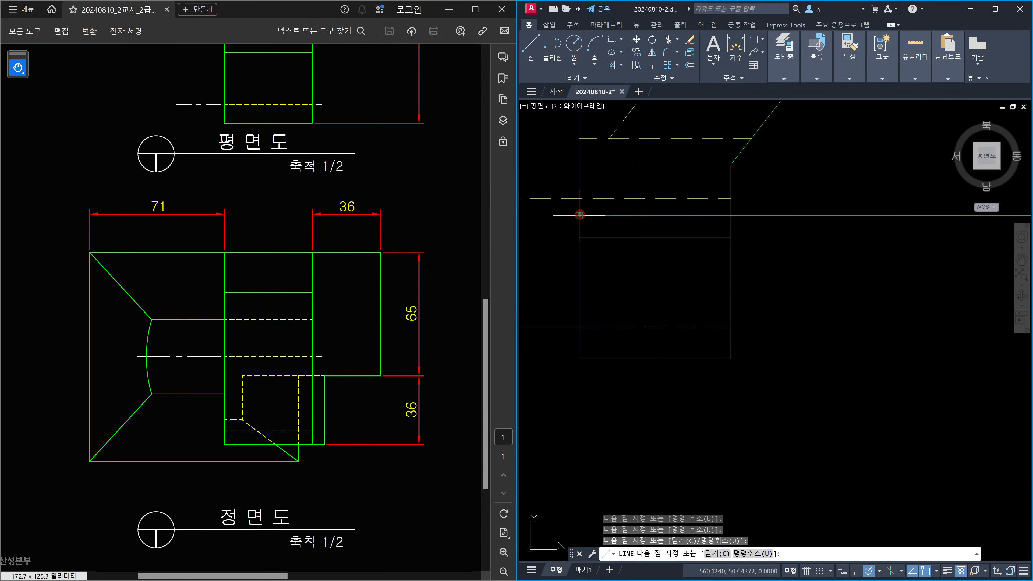
middle_drag(581, 215, 717, 224)
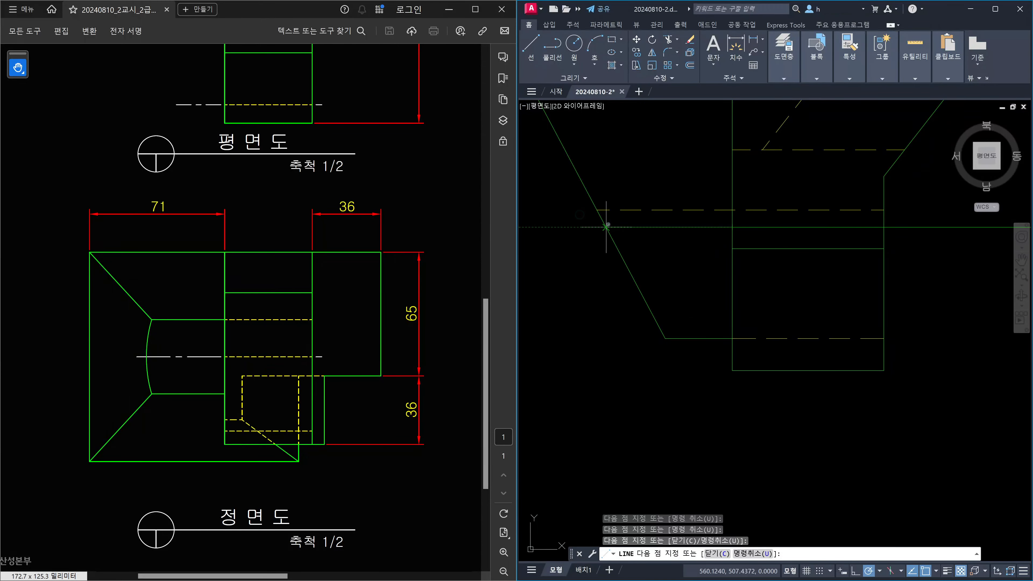
click(607, 225)
key(Escape)
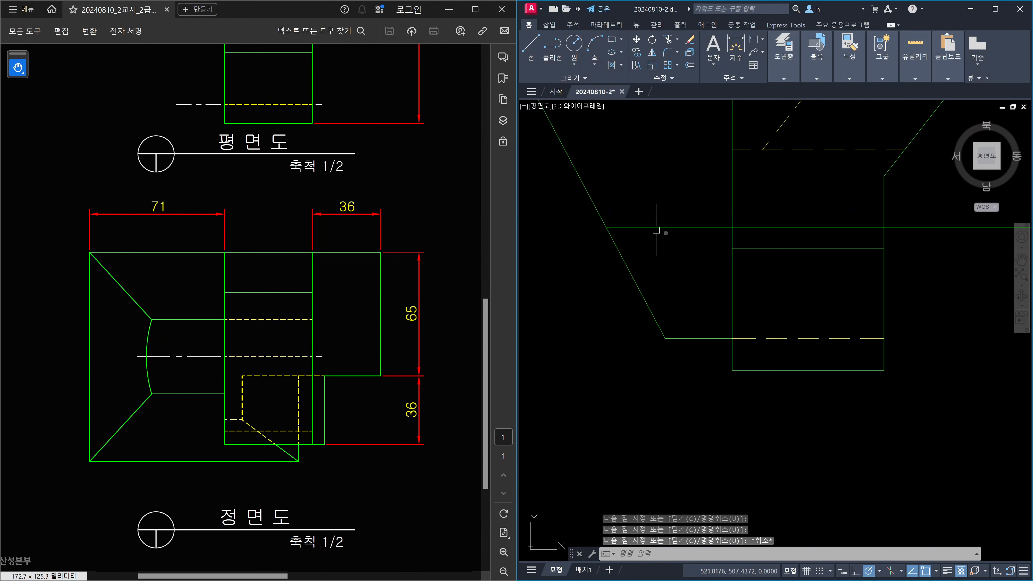
Trim the part of the top view's slanted left edge that extends below the new horizontal line
text(tr)
key(Return)
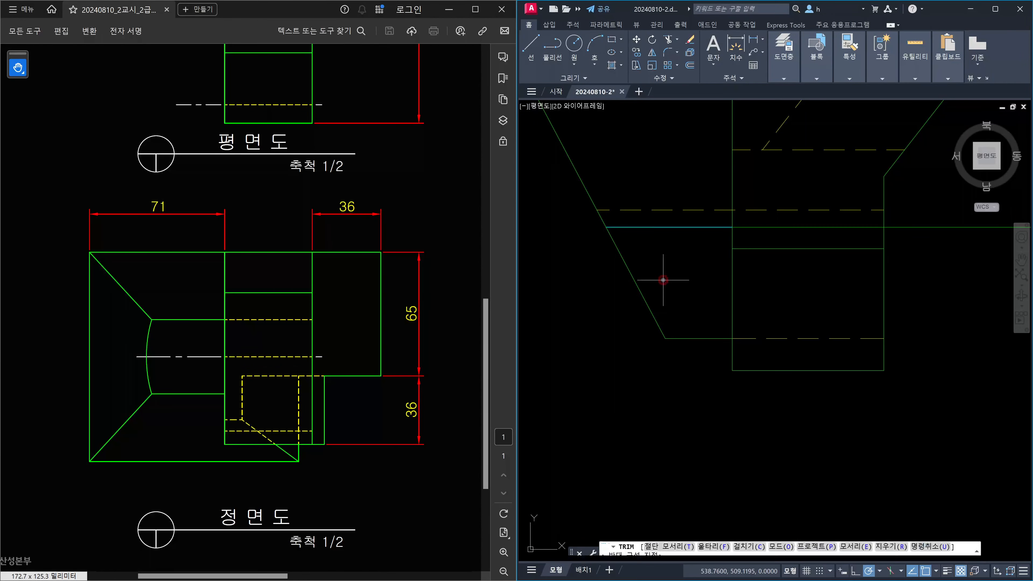
click(629, 270)
key(Escape)
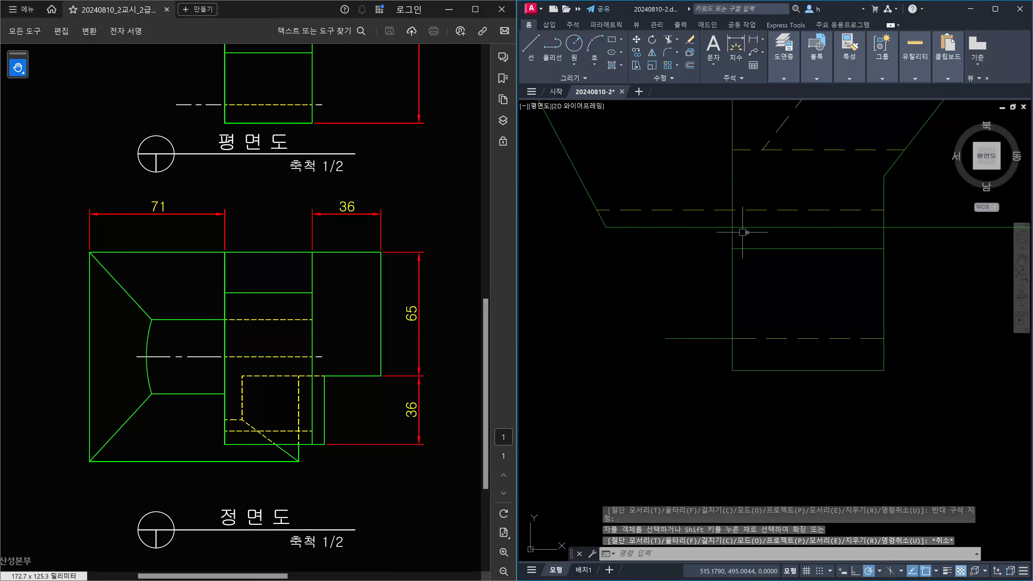
Match the new horizontal segment inside the top view's column to the hidden-line properties of the dashed line above it
text(ma)
key(Return)
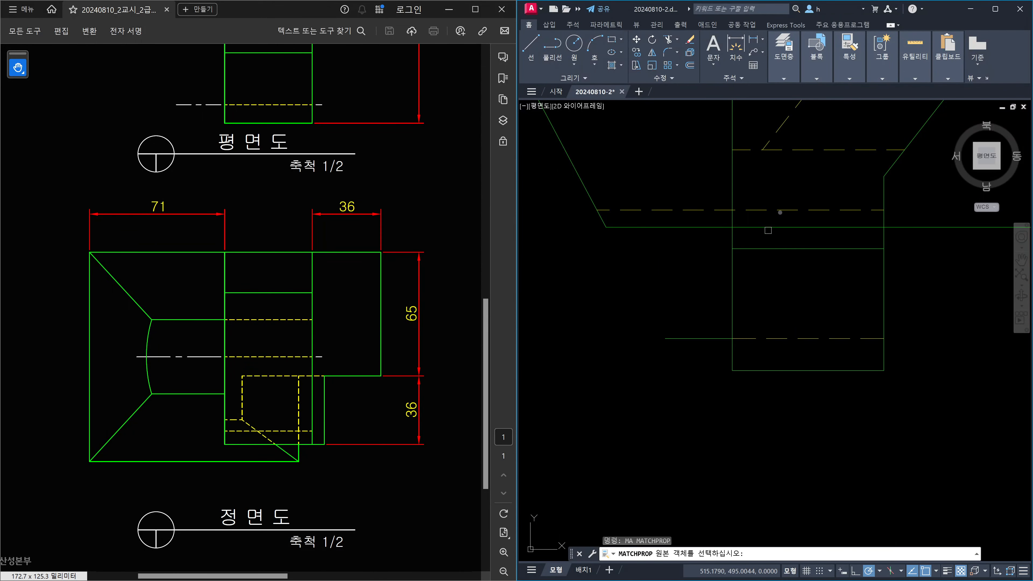
click(781, 209)
click(783, 228)
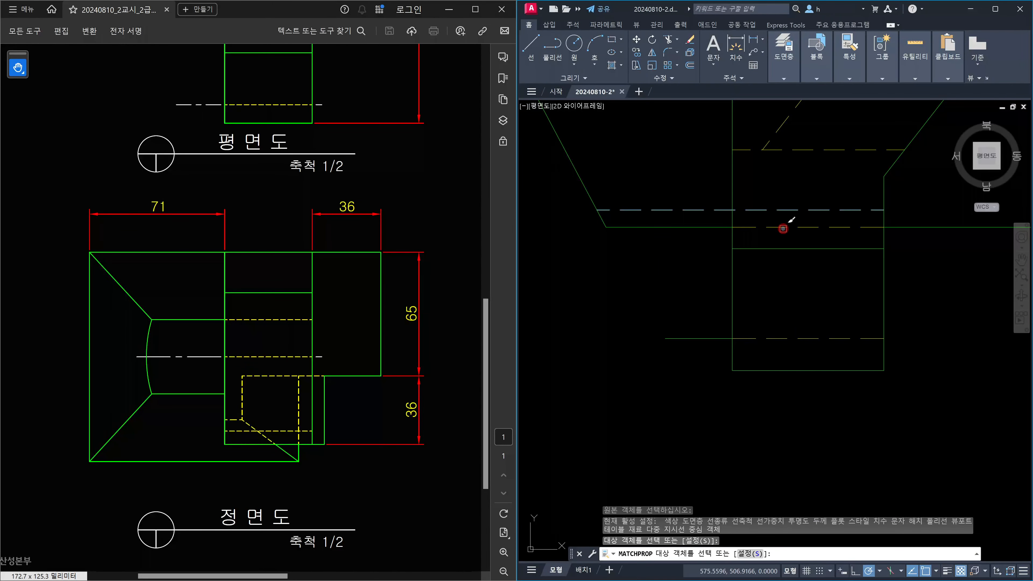
key(Escape)
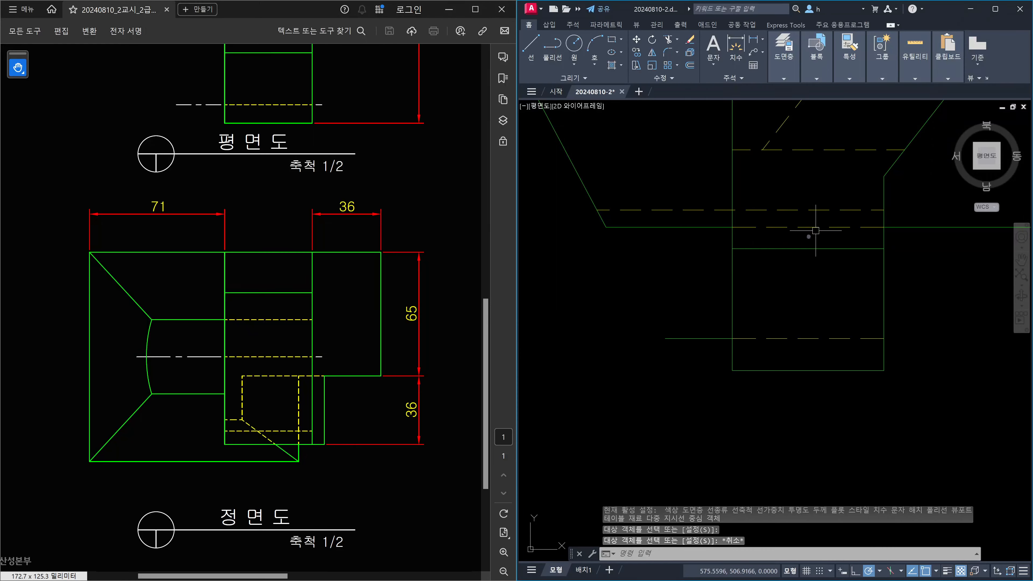
Erase the vertical and horizontal projection lines linking the R39 arc in the right side view to the top view
scroll(838, 232, down, 4)
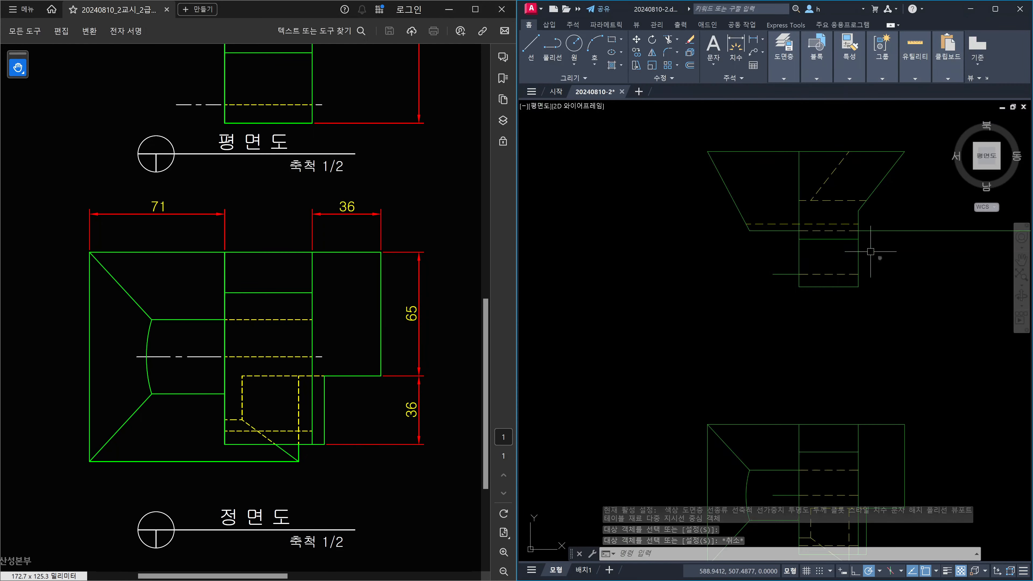
middle_drag(936, 280, 694, 249)
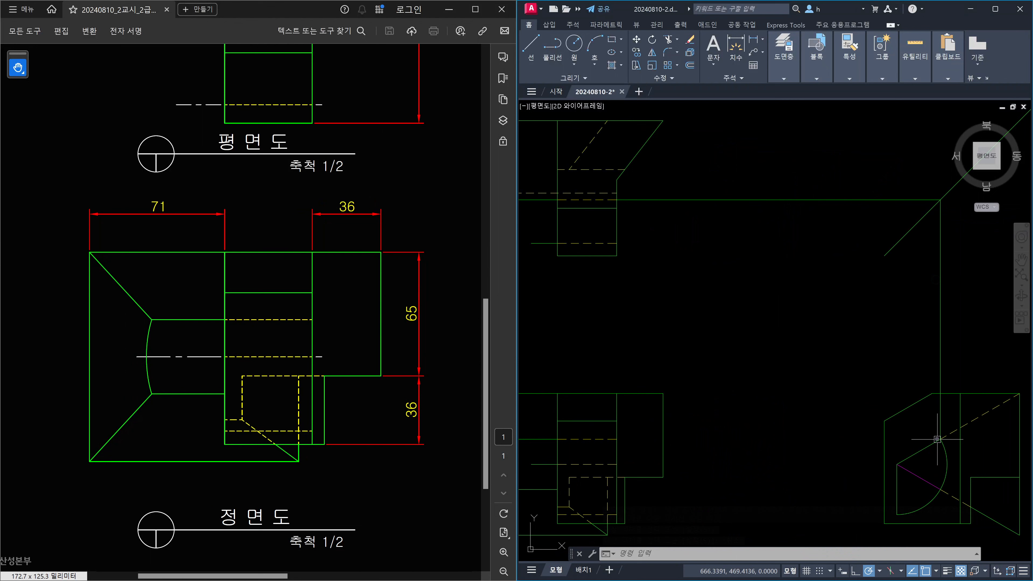
click(929, 446)
click(944, 455)
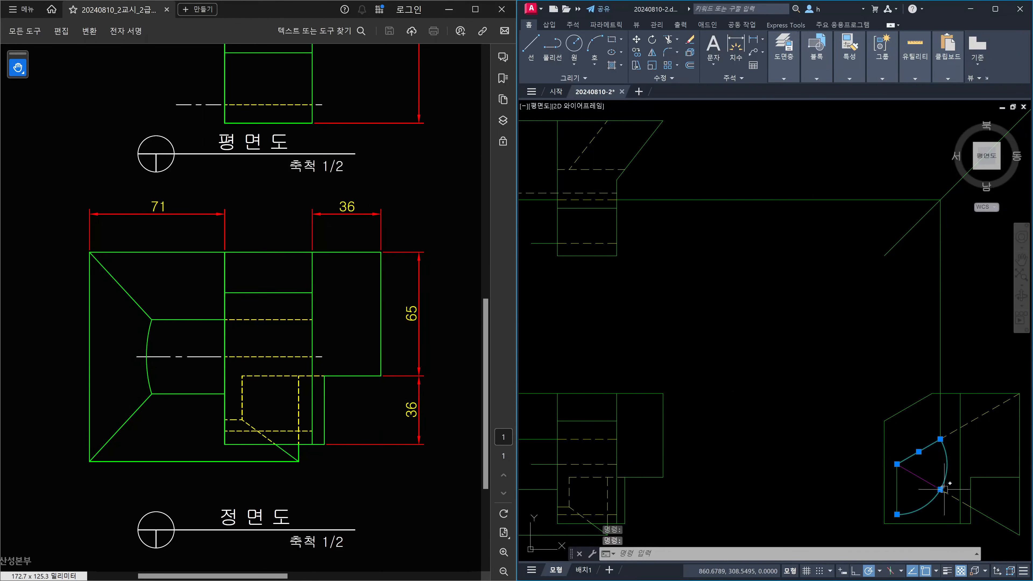
key(Escape)
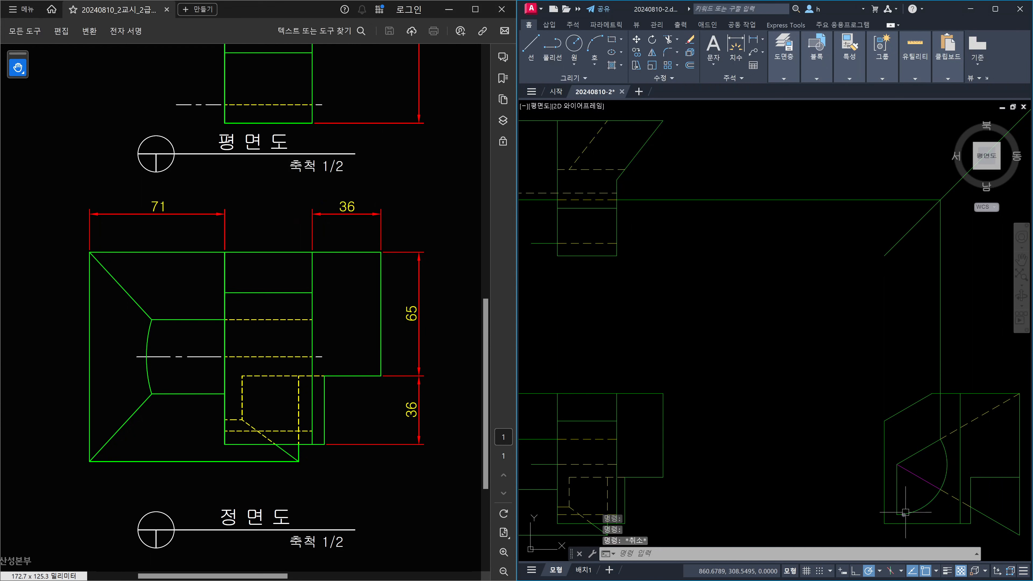
click(603, 244)
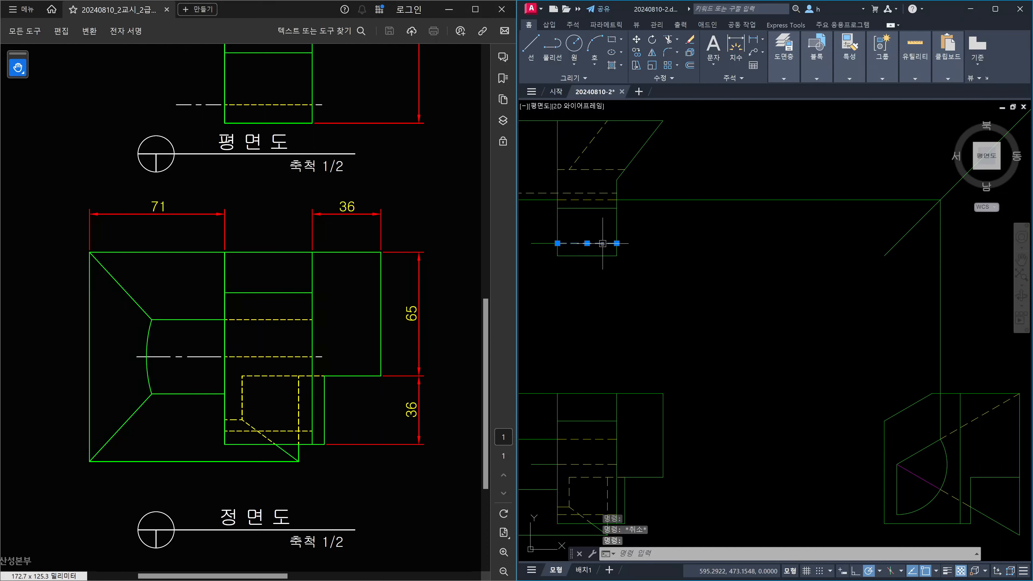
key(Escape)
click(958, 351)
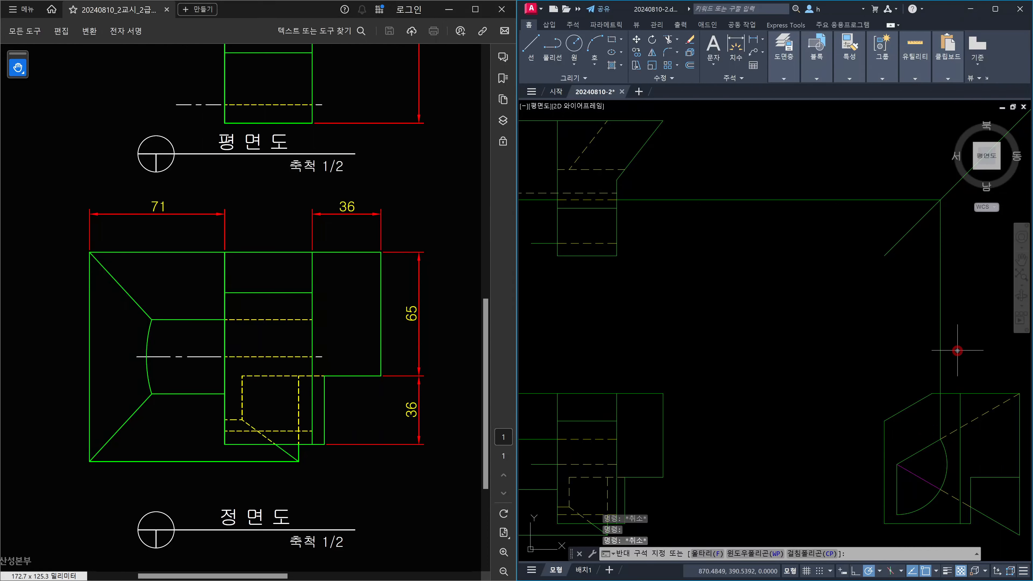
click(850, 314)
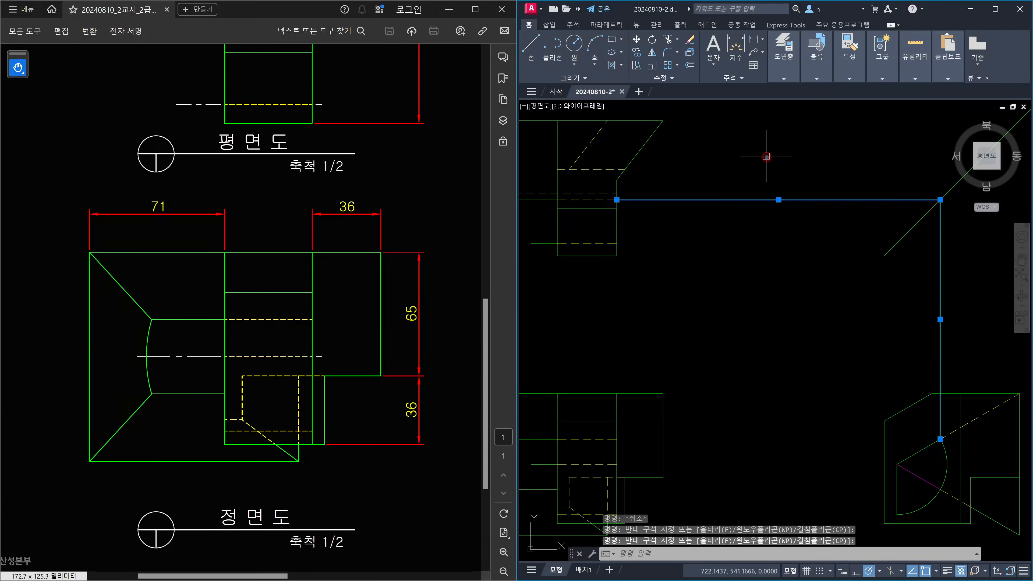
key(Delete)
Move the short horizontal line outside the top view column's left edge to the 중심선 layer
click(269, 195)
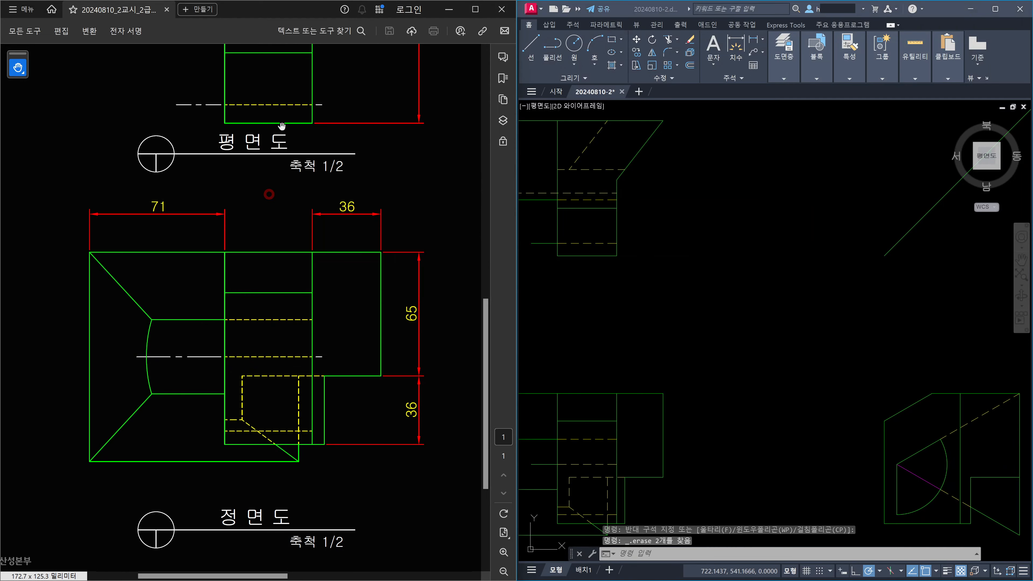
drag(288, 108, 307, 361)
click(574, 291)
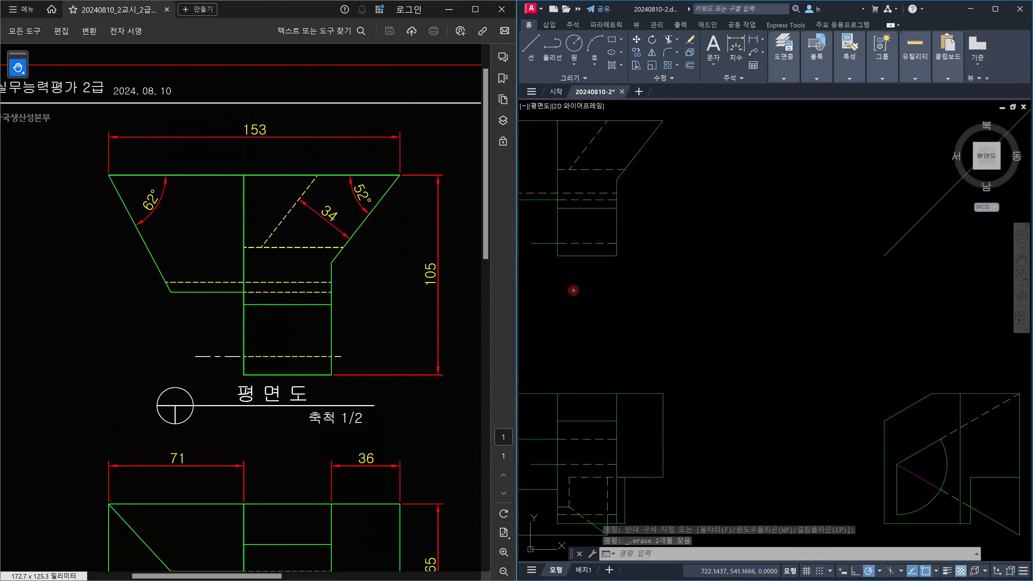
middle_drag(591, 216, 678, 346)
scroll(627, 310, up, 2)
middle_drag(625, 310, 753, 319)
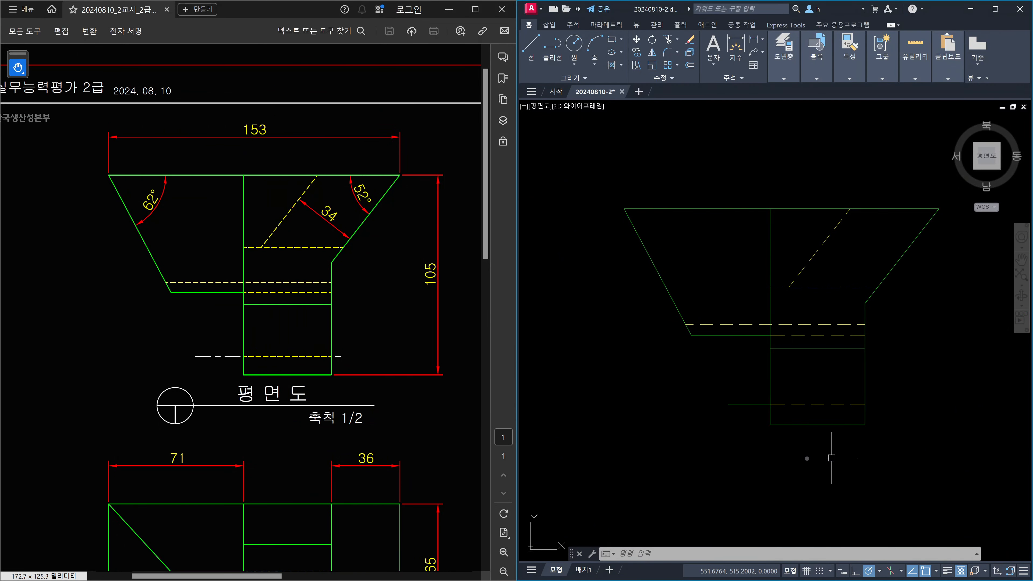
key(Escape)
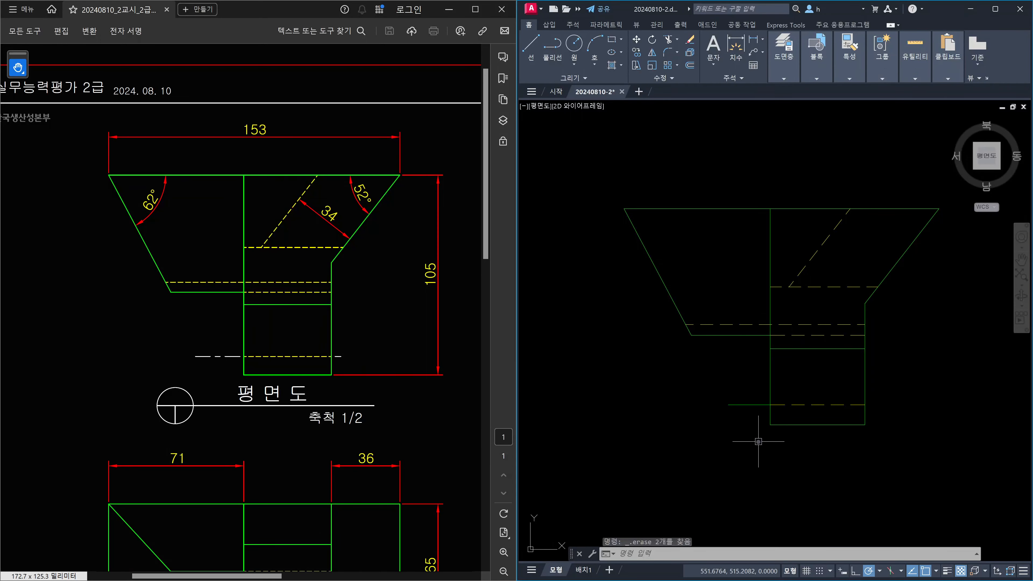
key(Escape)
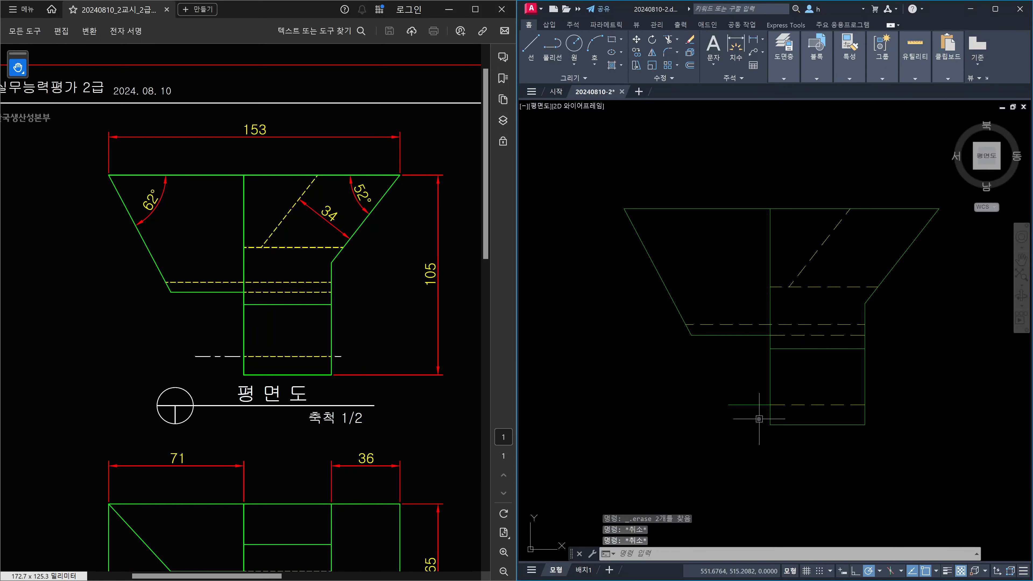
drag(759, 419, 740, 390)
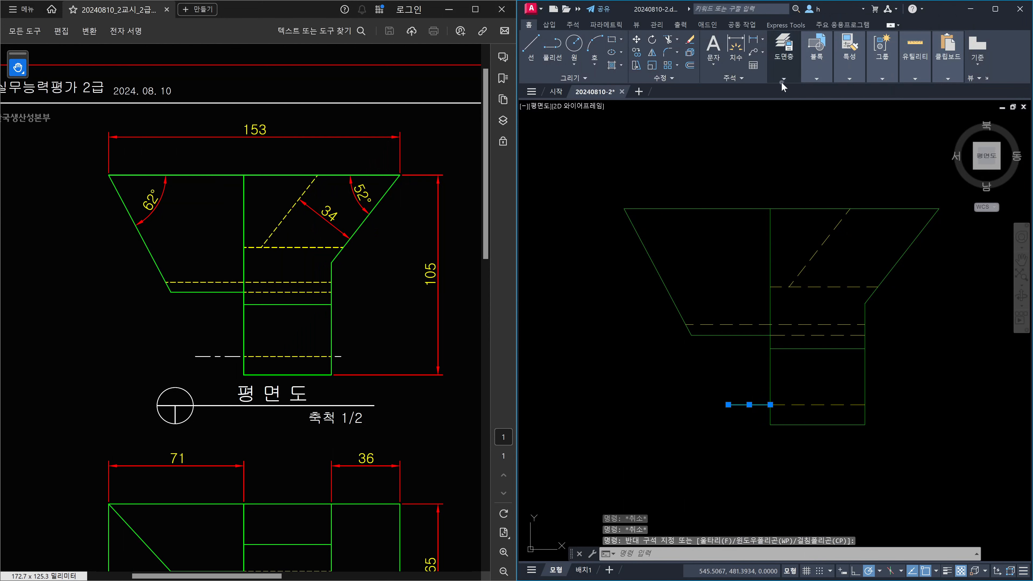
click(791, 80)
click(869, 92)
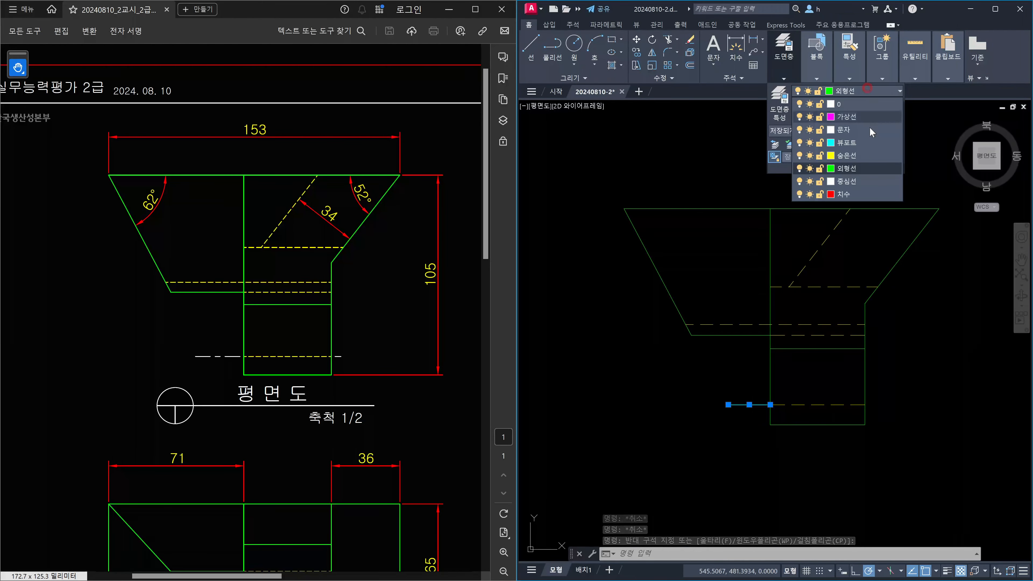
click(855, 184)
click(750, 427)
key(Escape)
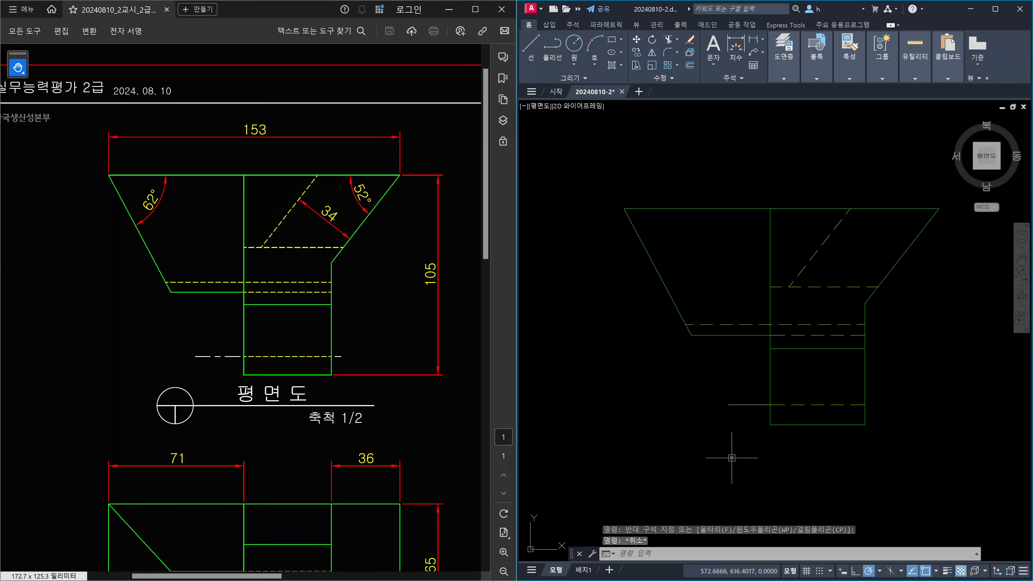
Lengthen the outer end of the top view's centre line by a delta of 5
text(len)
key(Return)
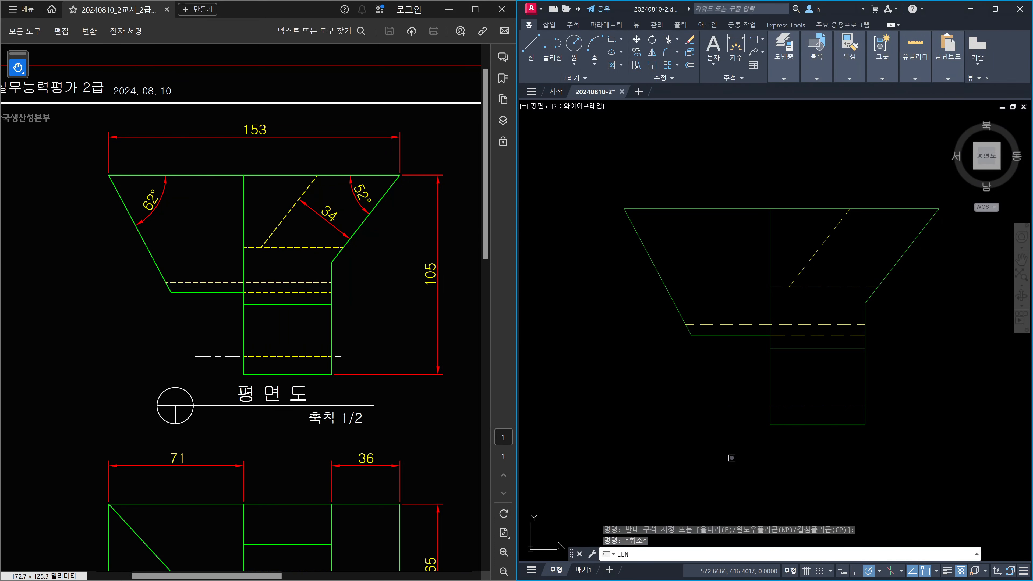
text(de)
key(Return)
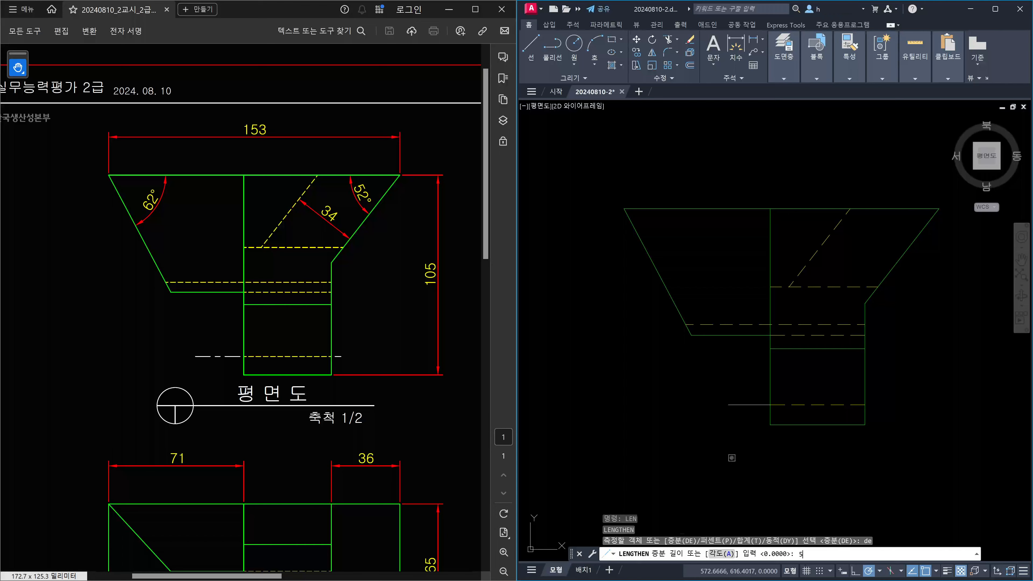
text(5)
key(Return)
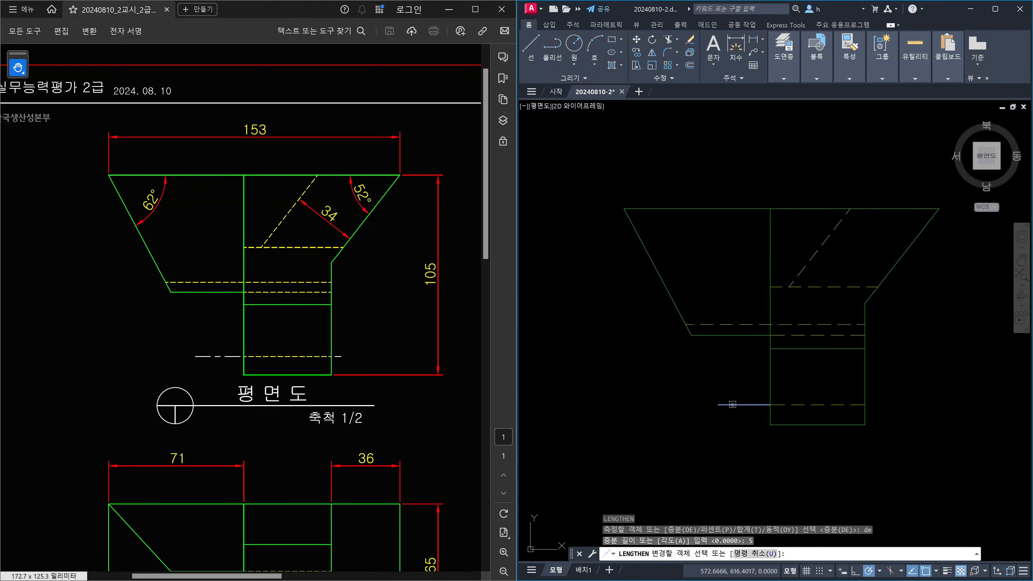
click(733, 405)
key(Escape)
Draw a horizontal line 5 long outward from the right end of the column's lower dashed line in the top view
scroll(875, 415, up, 3)
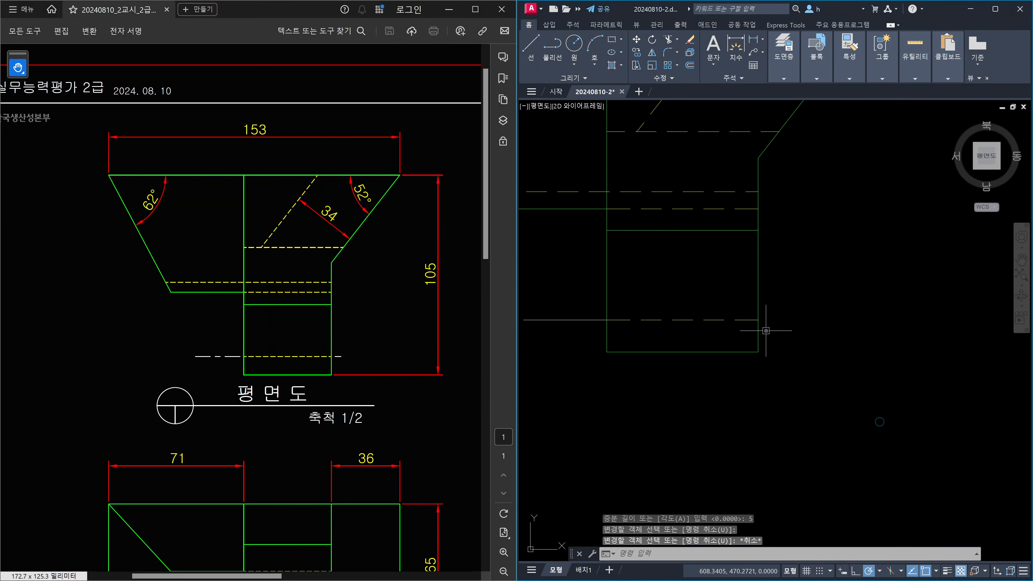
text(l)
key(Return)
click(759, 320)
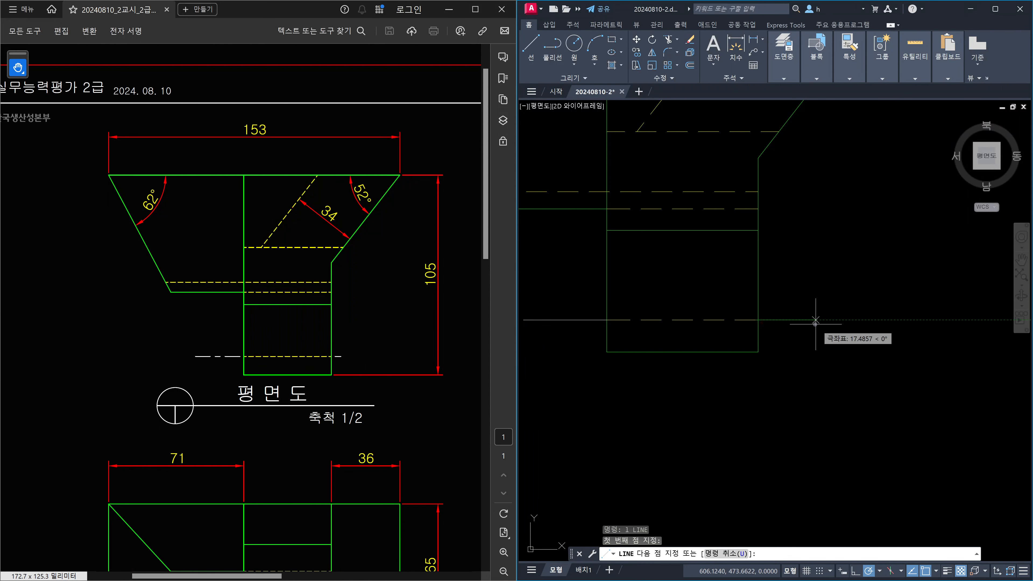
text(5)
key(Return)
key(Escape)
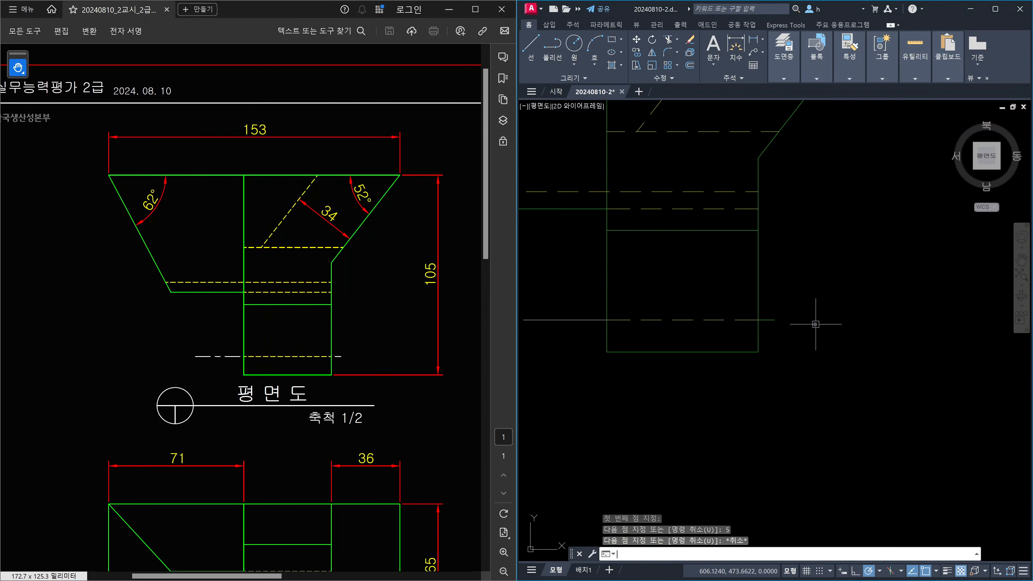
Match the short line outside the column's right edge to the properties of the centre line on the left side
text(ma)
key(Return)
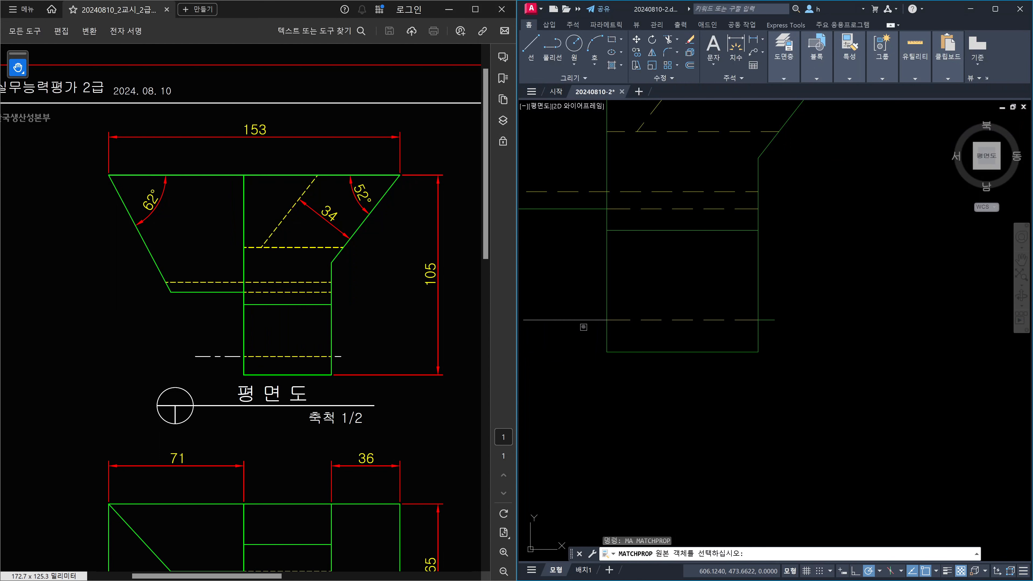
click(585, 321)
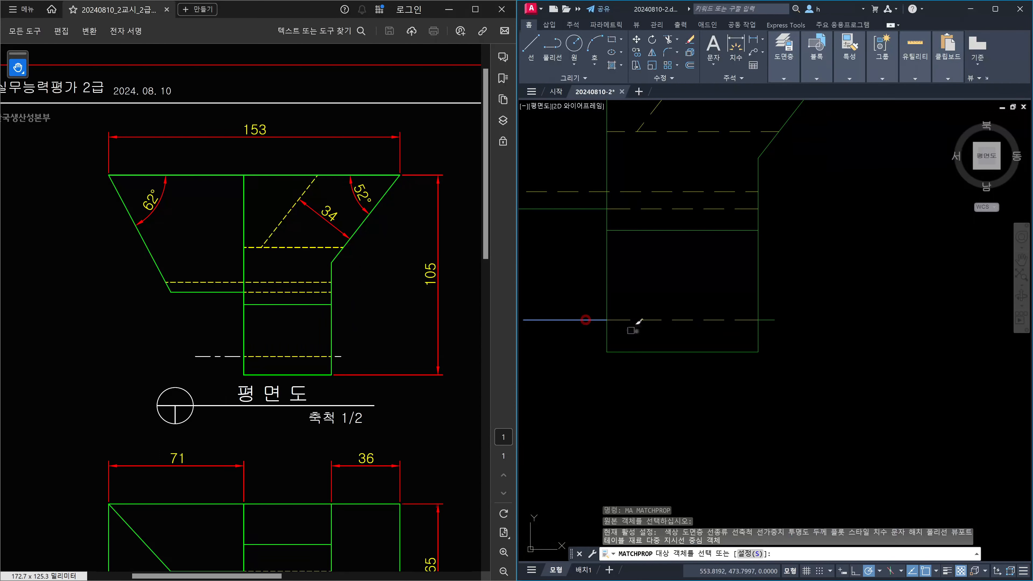
click(769, 320)
key(Escape)
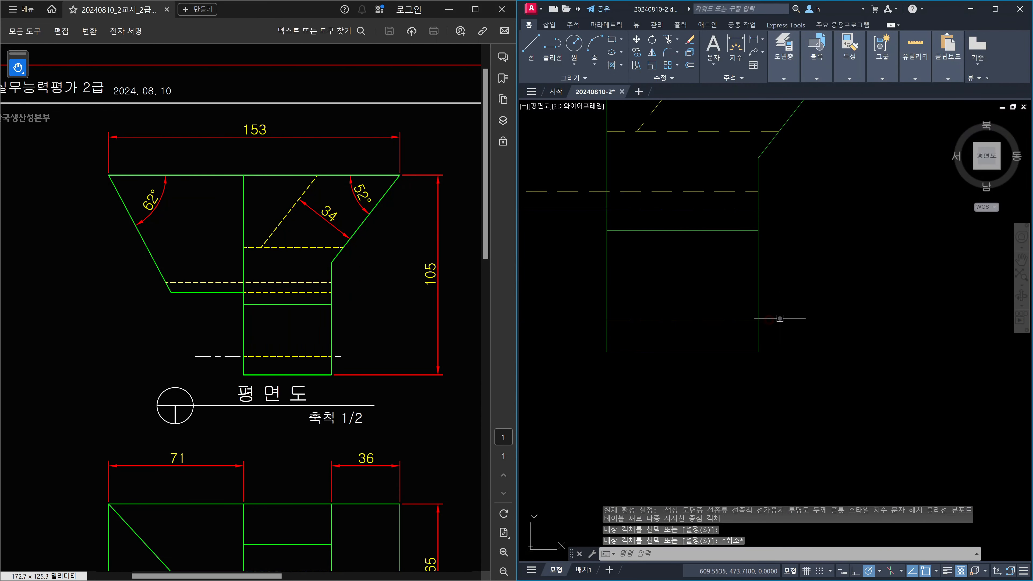
key(Escape)
text(len)
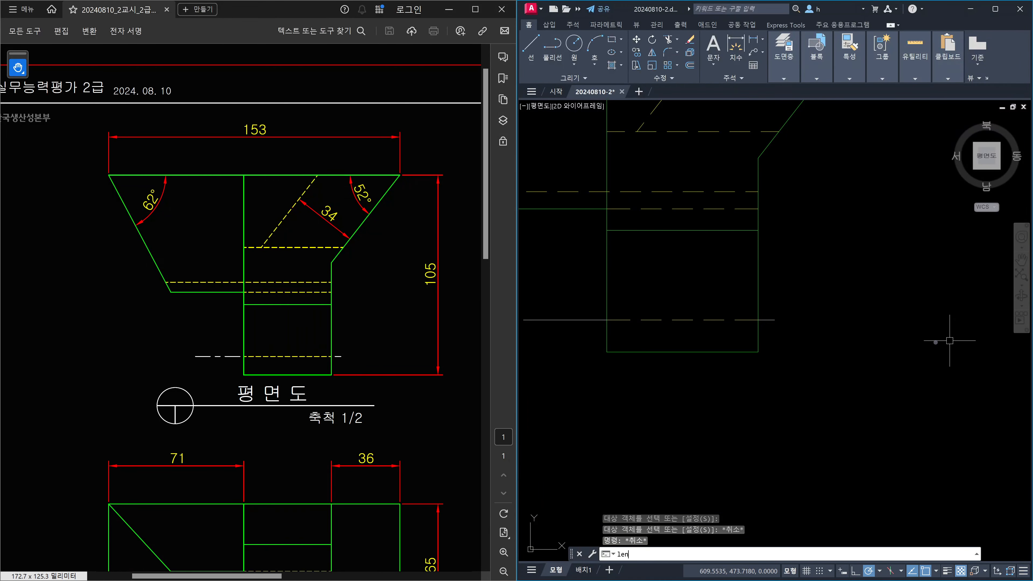
key(Return)
text(2)
key(Return)
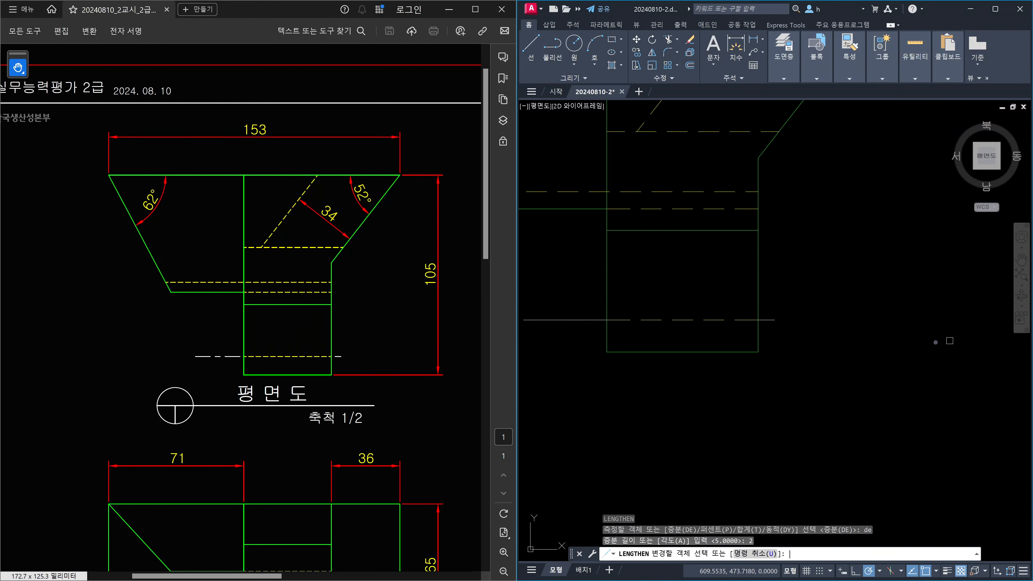
scroll(813, 330, up, 3)
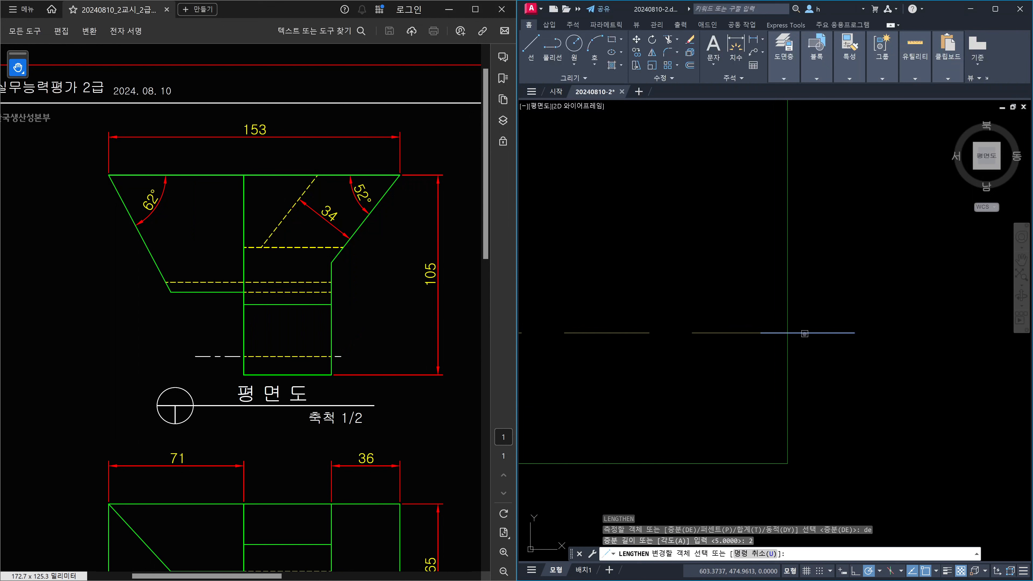
key(Escape)
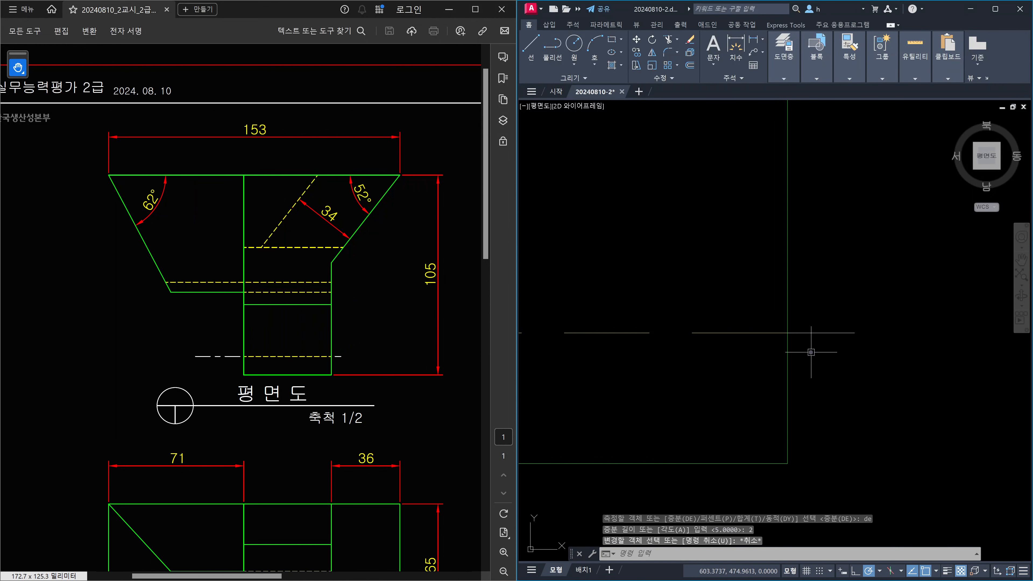
Shorten the column-side ends of both top-view centre-line segments with a Lengthen delta of -2
text(len)
key(Return)
text(de)
key(Return)
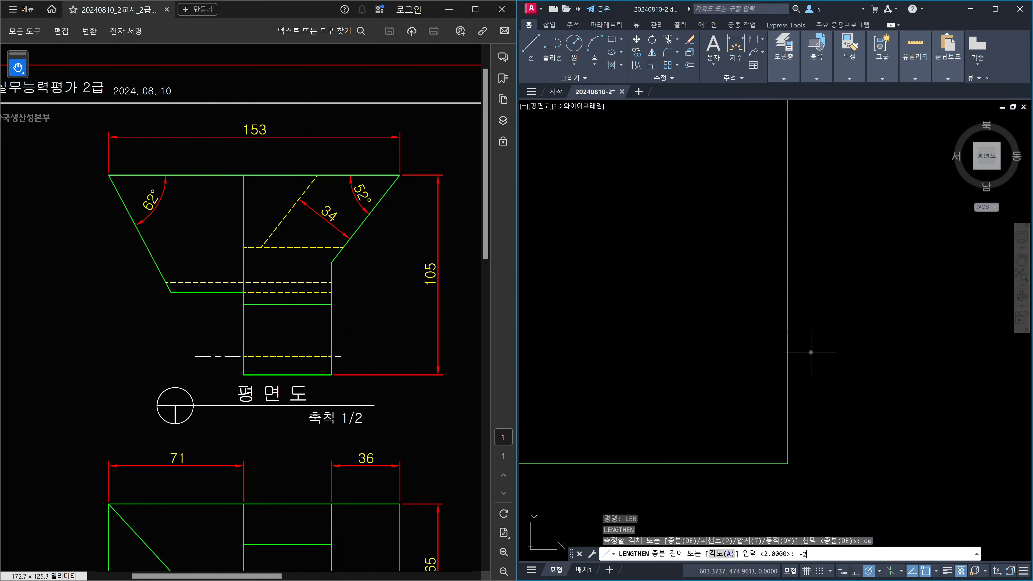
text(-2)
key(Return)
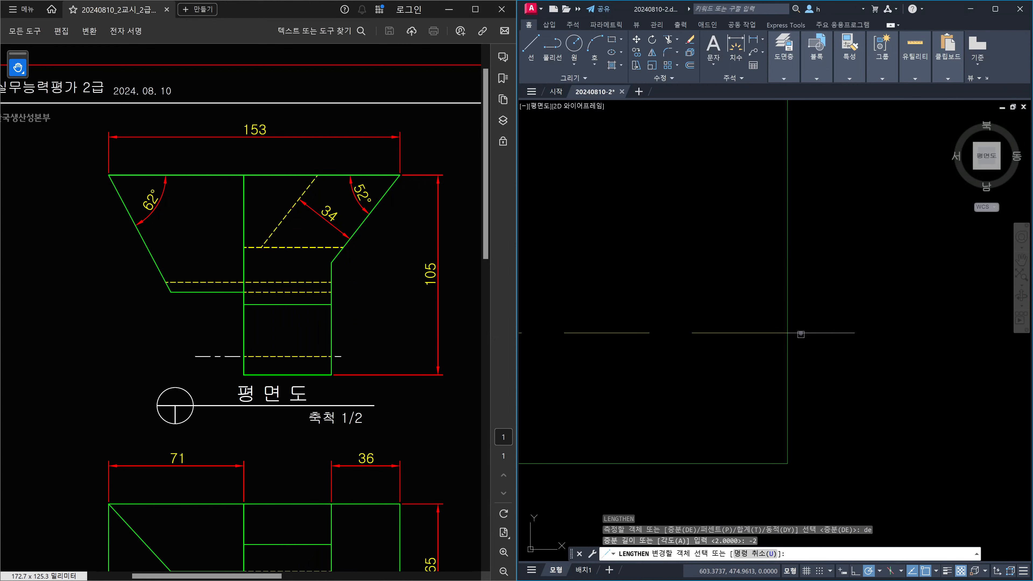
click(801, 333)
scroll(794, 330, down, 3)
scroll(765, 313, up, 4)
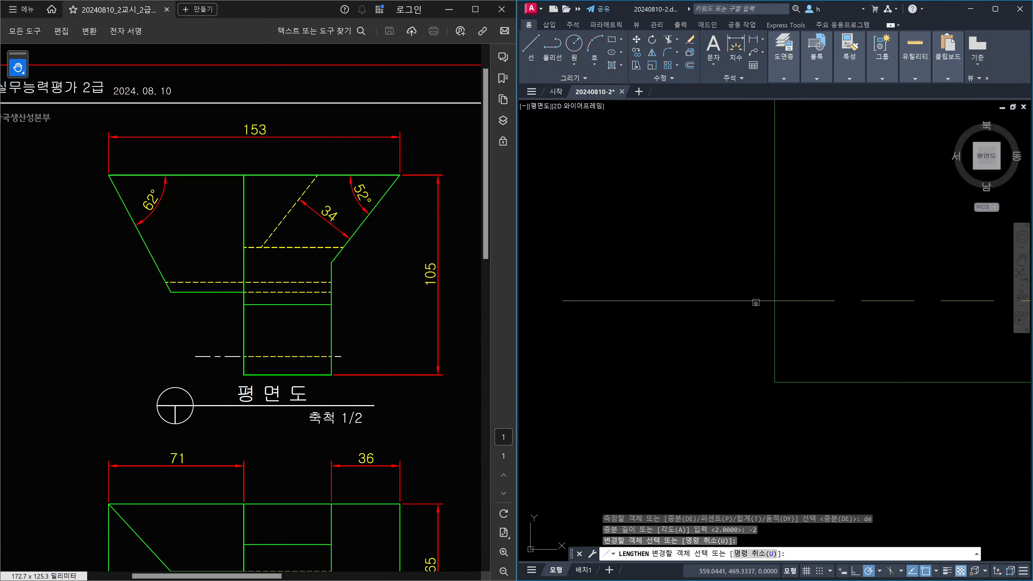
click(759, 300)
key(Escape)
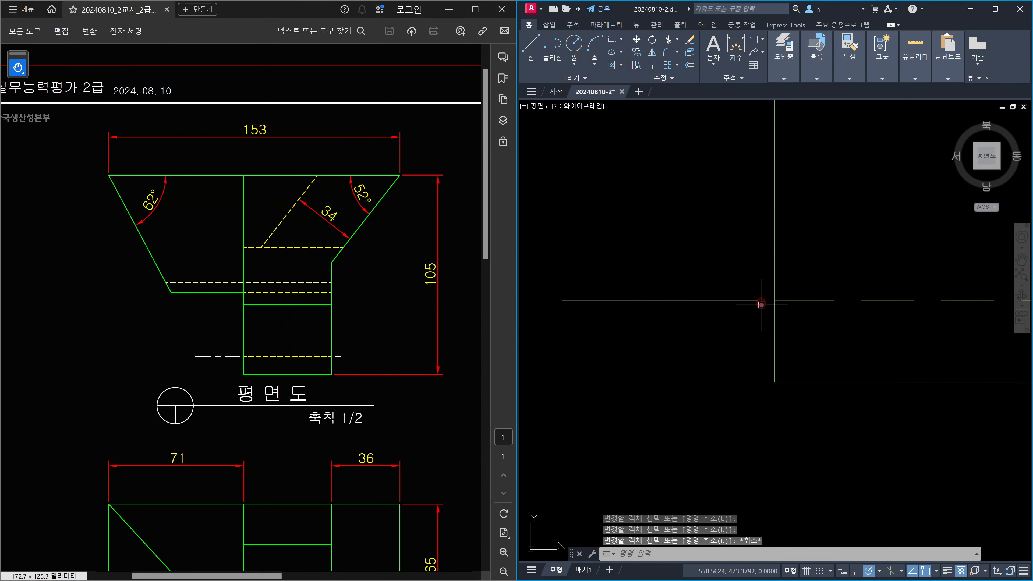
Copy the short centre line outside the top view's column to the matching end of the front view's middle dashed line, using the column edge as base point
scroll(760, 302, down, 3)
scroll(809, 367, up, 5)
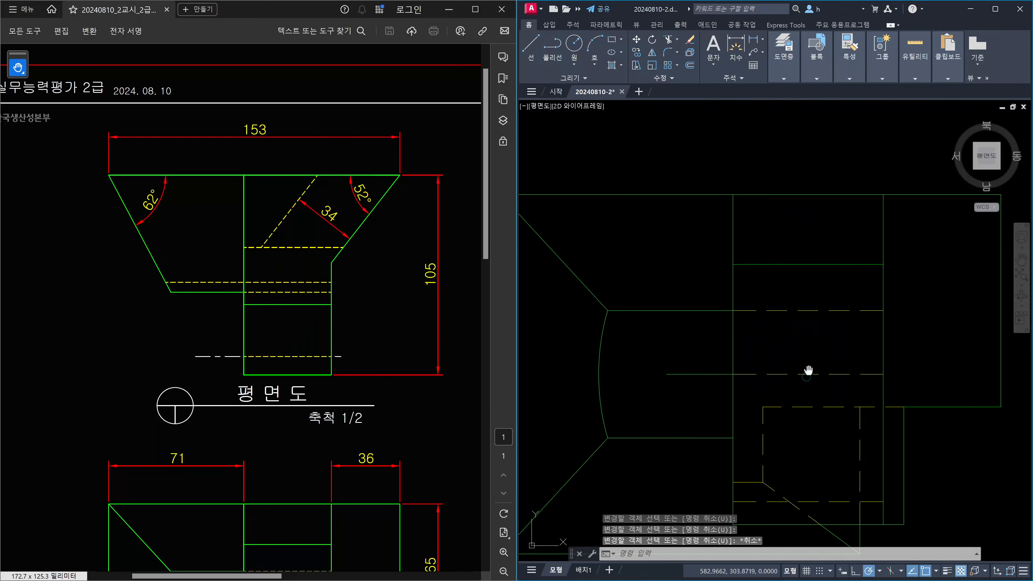
scroll(809, 367, up, 6)
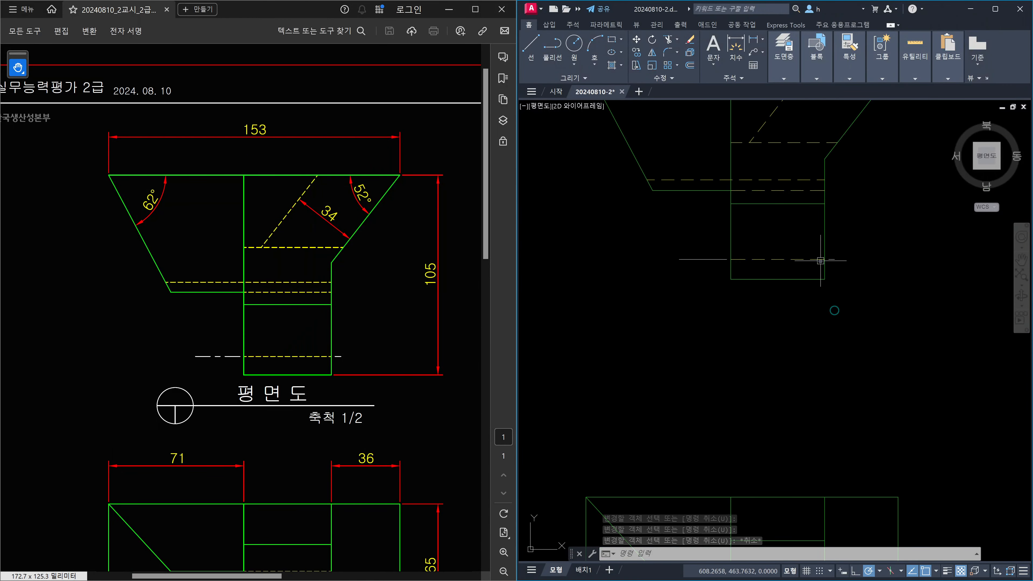
key(Escape)
key(Escape)
text(c)
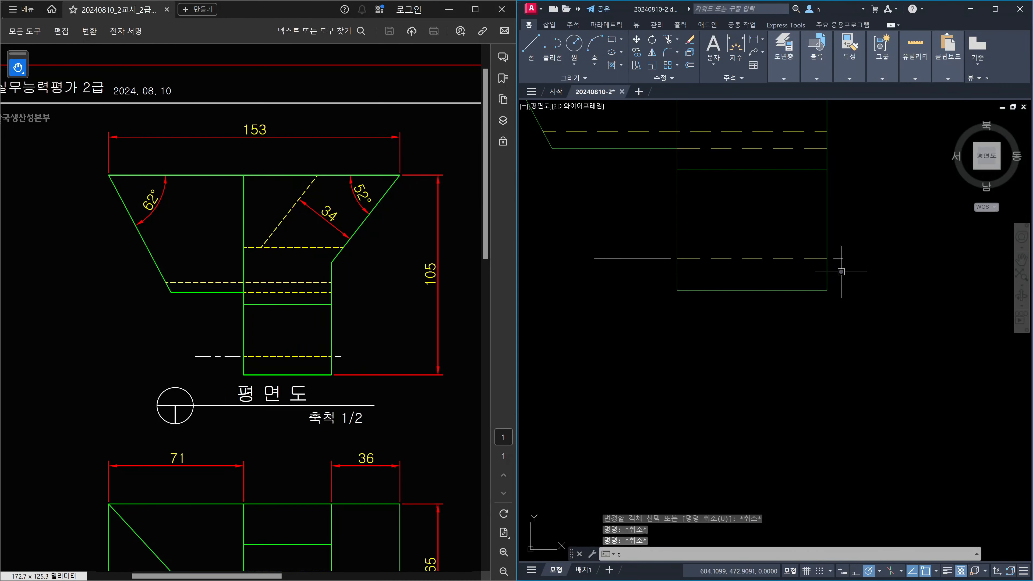
text(o)
key(Return)
click(810, 255)
click(875, 287)
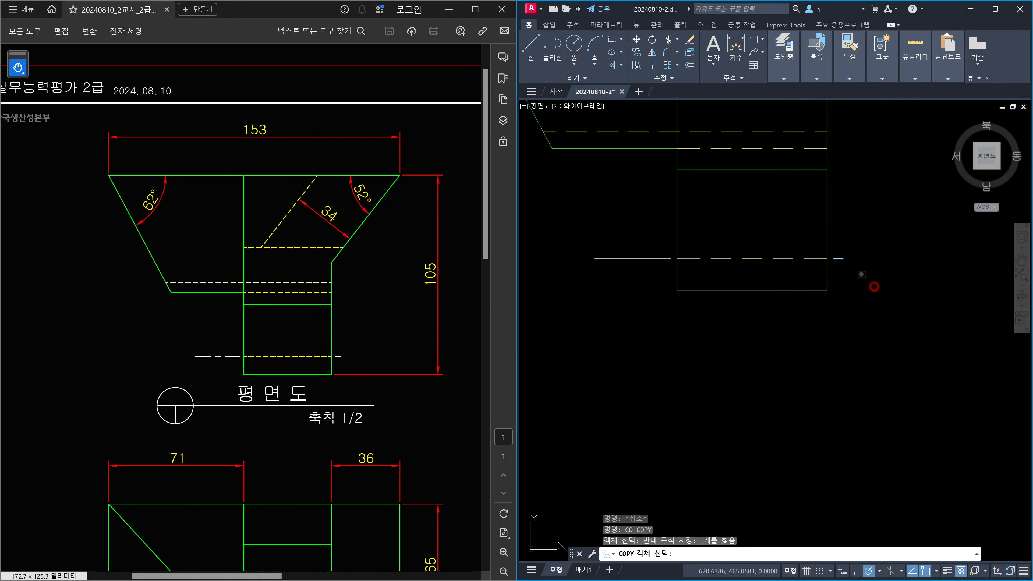
key(Return)
click(820, 258)
scroll(895, 330, down, 3)
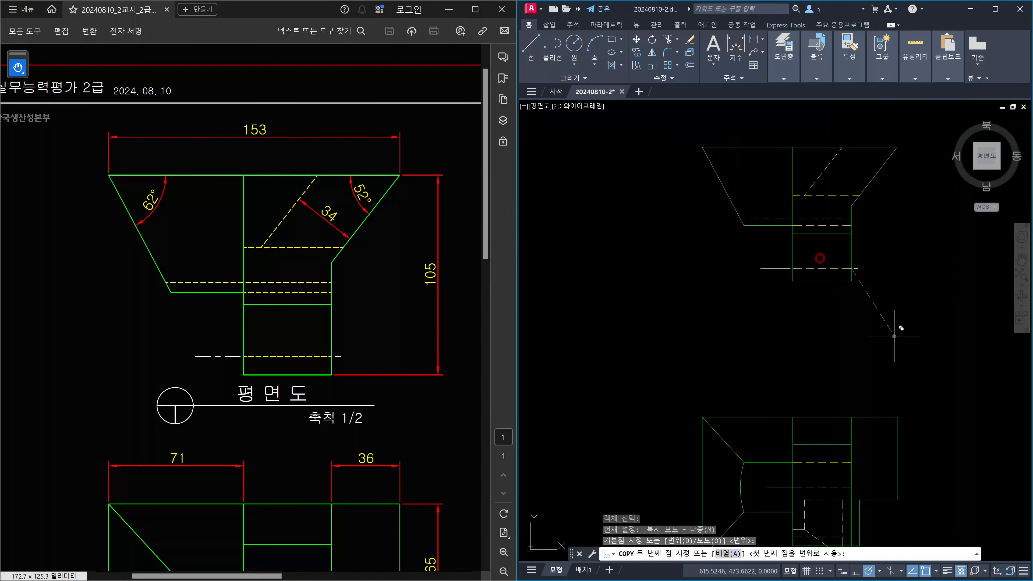
scroll(852, 377, up, 5)
key(Escape)
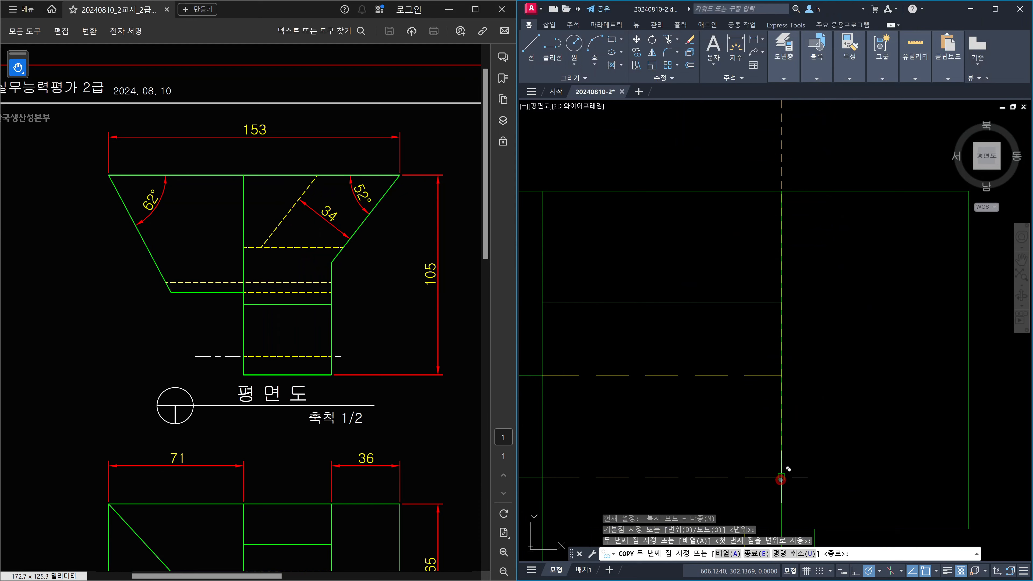
Extend the front view's horizontal middle line beside the column to the curved arc
drag(414, 434, 413, 211)
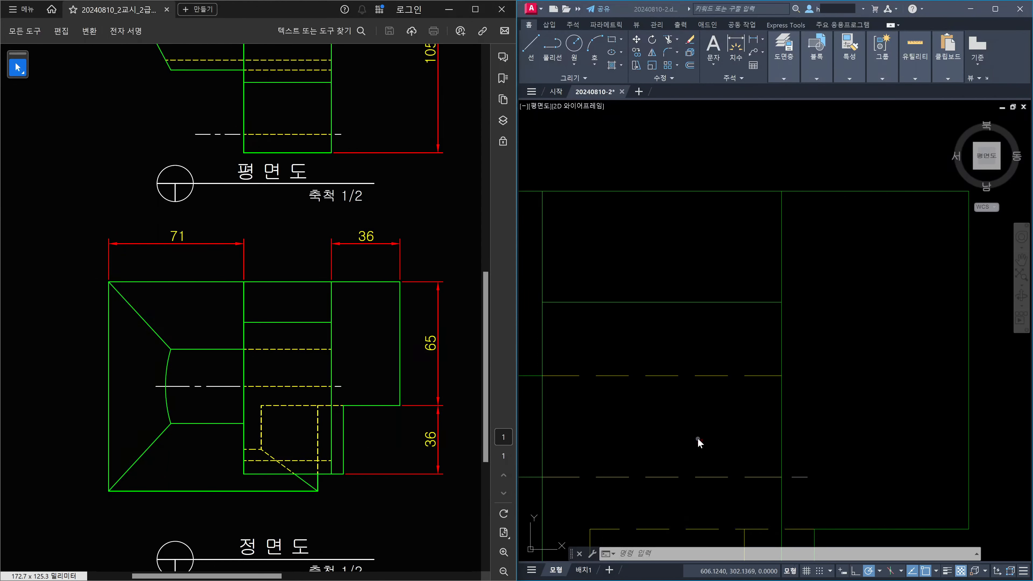
click(698, 439)
scroll(736, 432, down, 4)
middle_drag(709, 438, 844, 405)
scroll(785, 438, up, 2)
middle_drag(779, 434, 801, 435)
text(e)
key(Return)
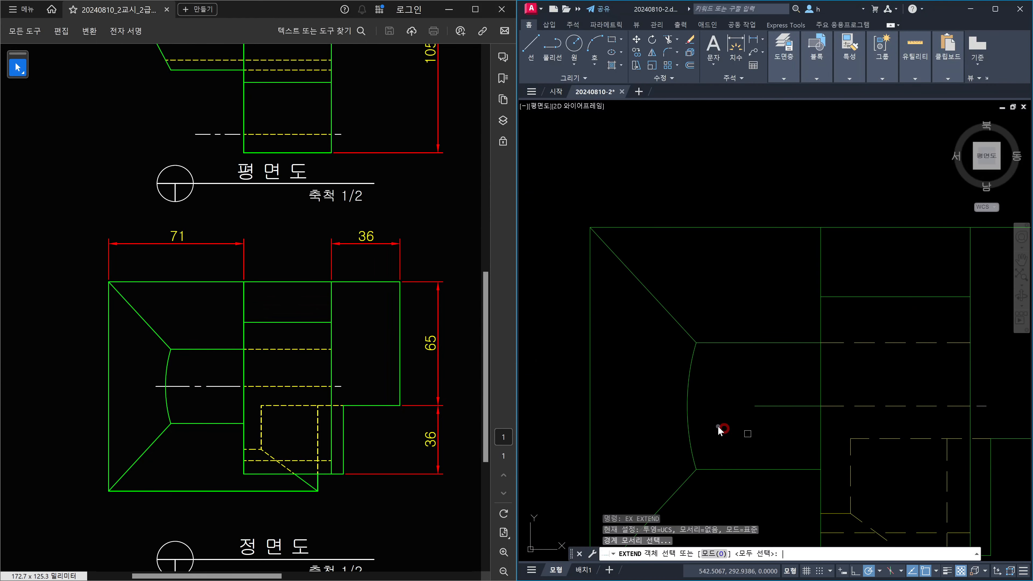
click(689, 424)
key(Return)
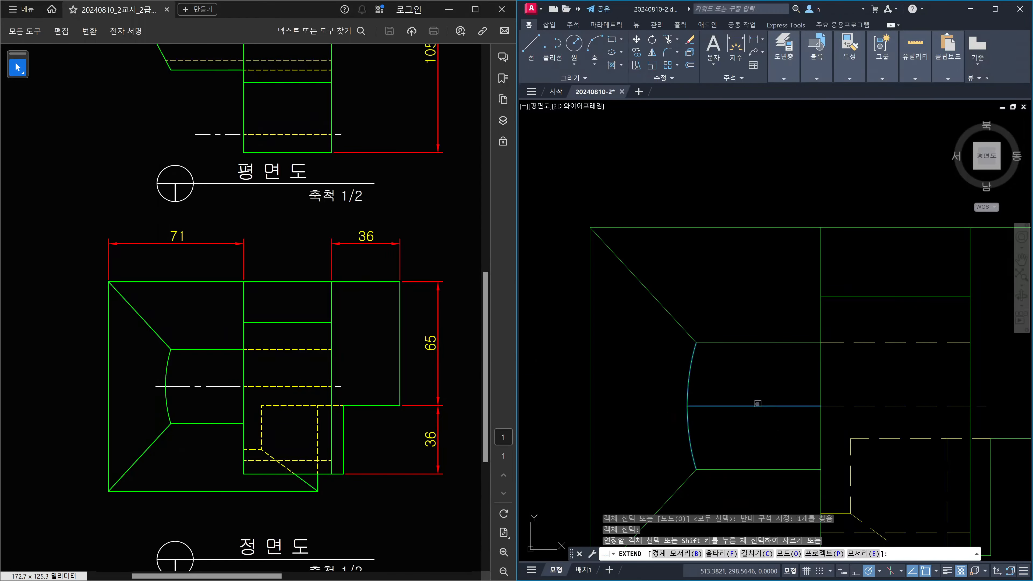
click(757, 405)
key(Escape)
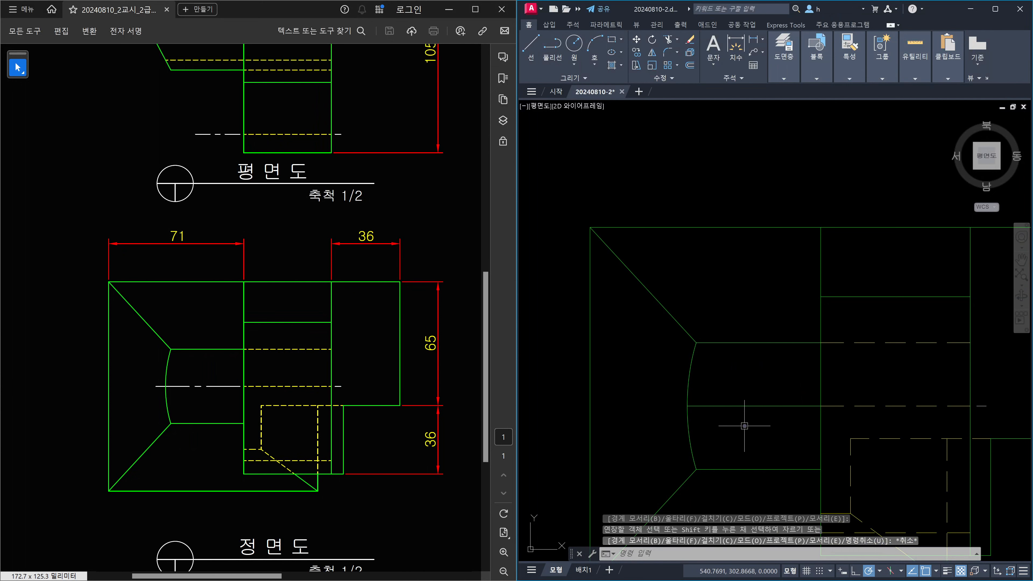
Lengthen the arc-side end of the front view's middle line by a delta of 5
text(len)
key(Return)
text(de)
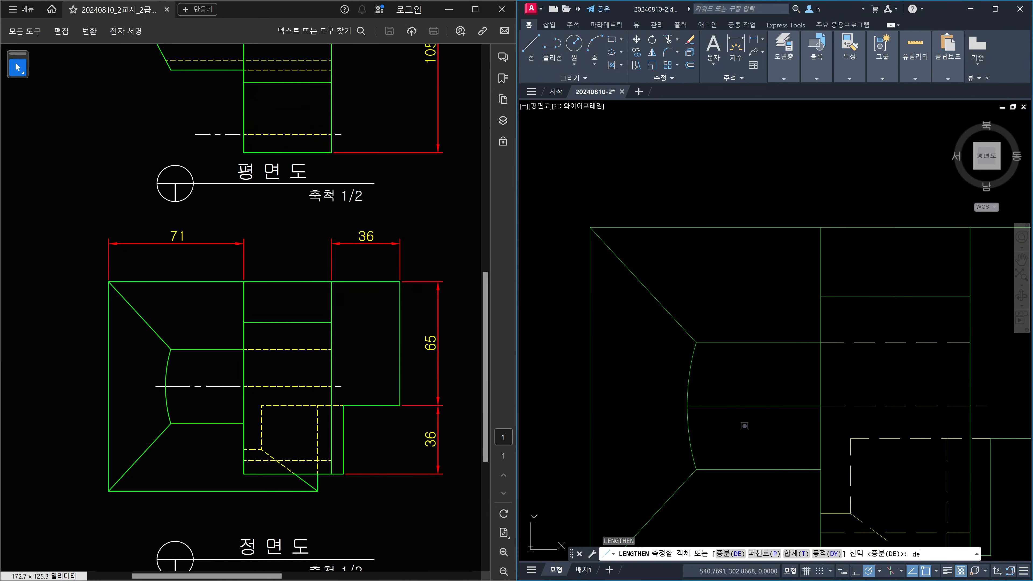
key(Return)
text(5)
key(Return)
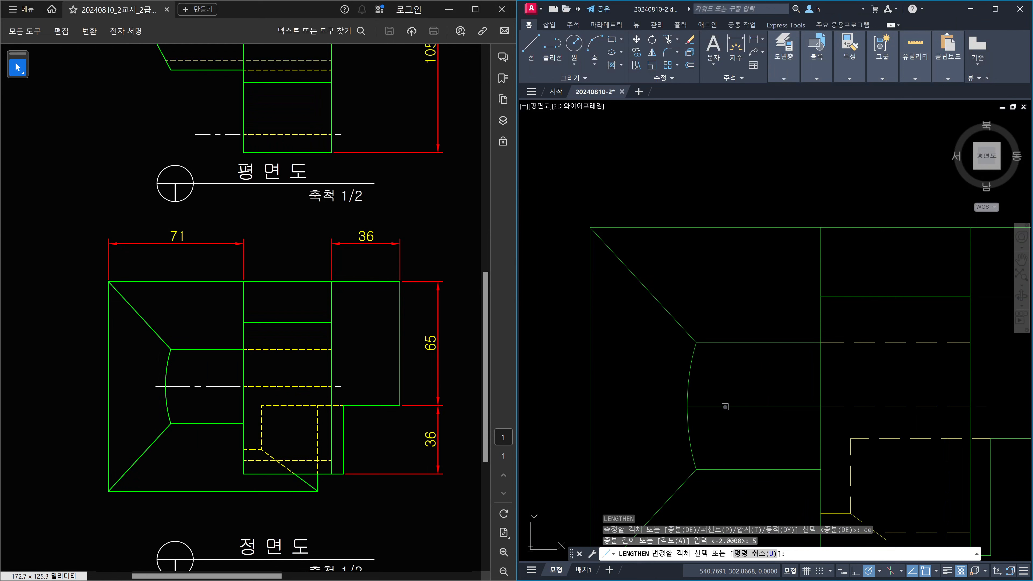
click(725, 407)
key(Escape)
Shorten the column-side end of the front view's middle line with a Lengthen delta of -2
text(len)
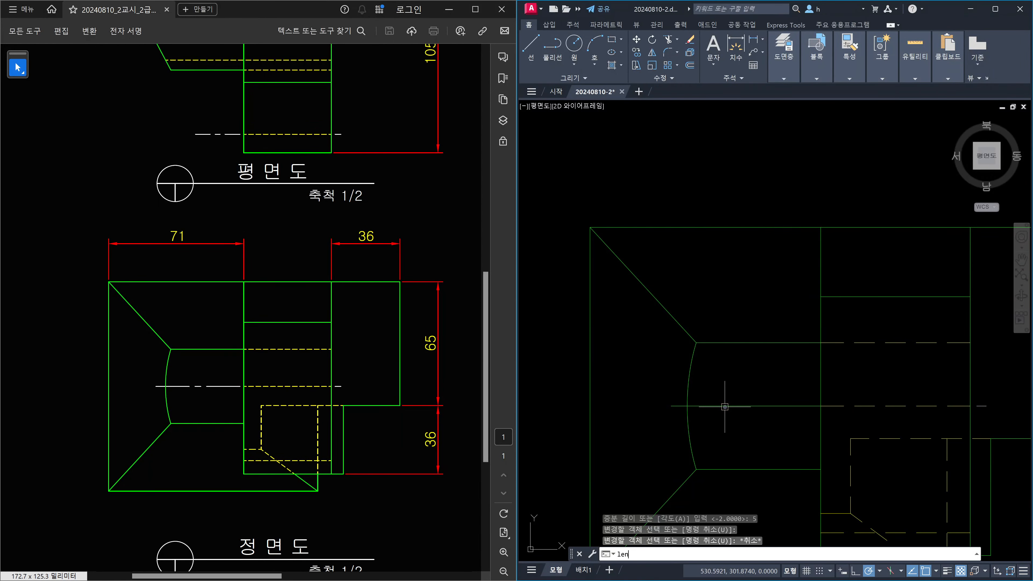
key(Return)
text(de)
key(Return)
text(-2)
key(Return)
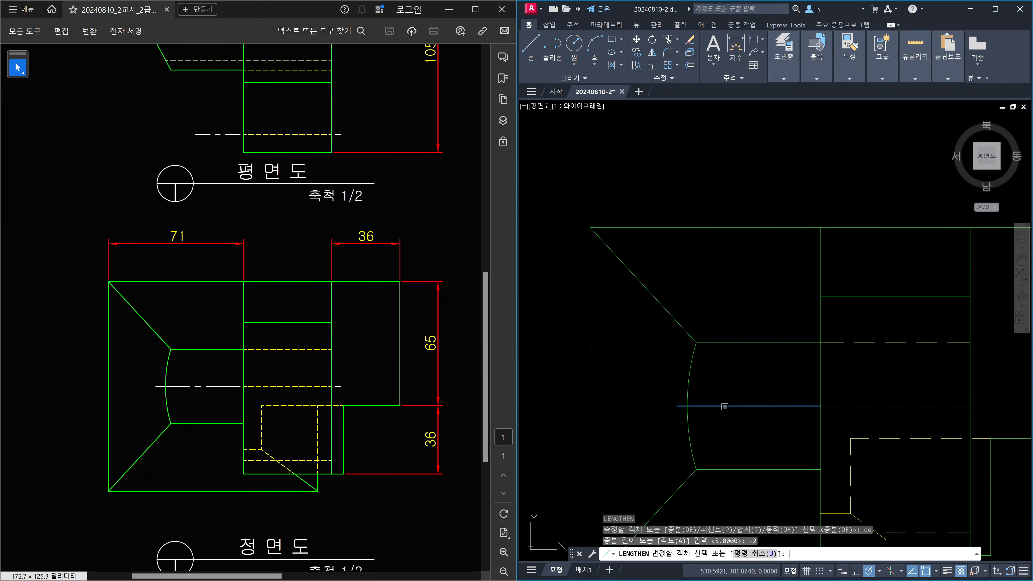
click(804, 404)
key(Escape)
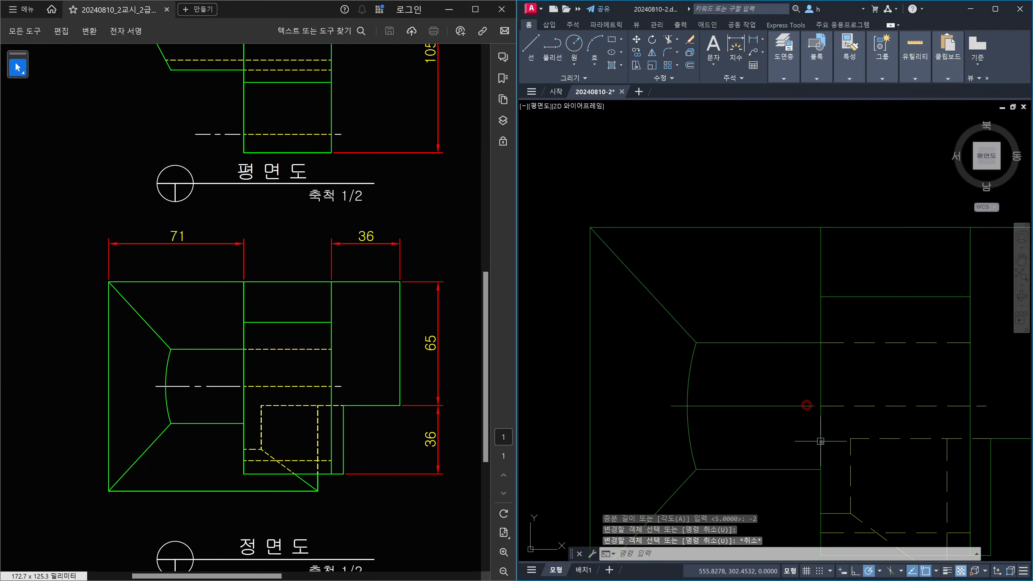
Match the front view's middle line between arc and column to the properties of the short centre line outside the column
text(ma)
key(Return)
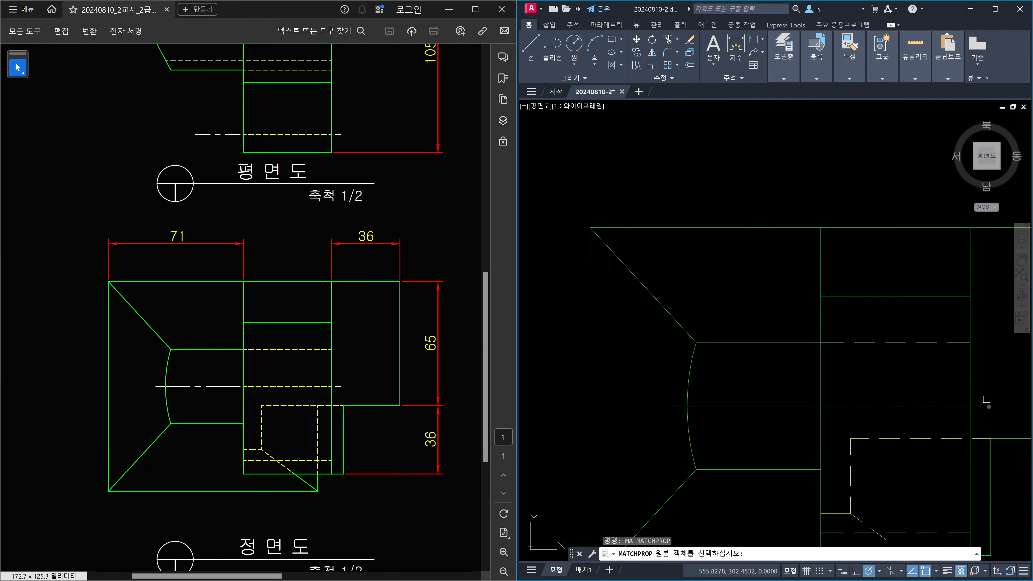
key(Caps_Lock)
click(986, 403)
click(759, 406)
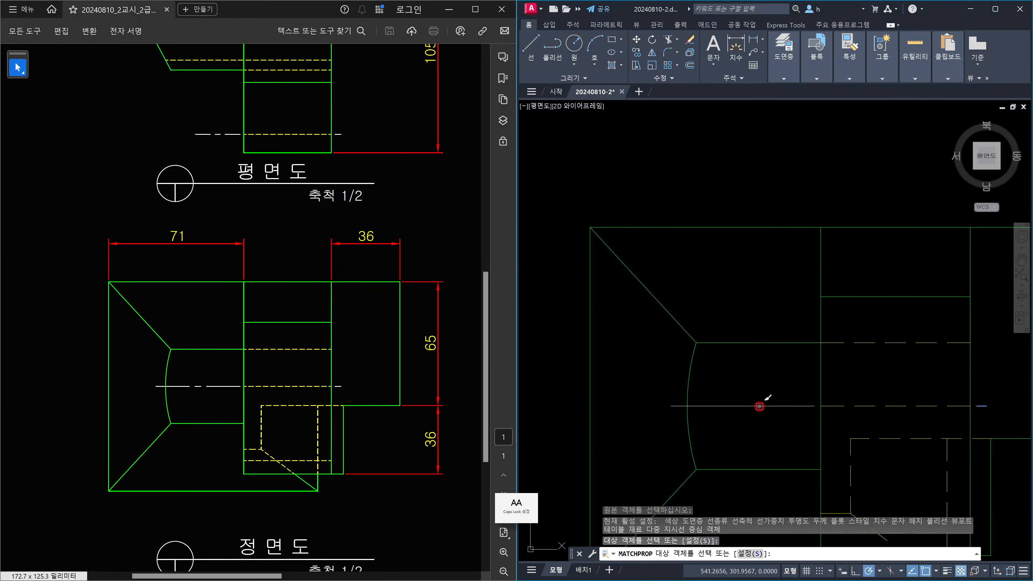
key(Escape)
scroll(692, 367, down, 4)
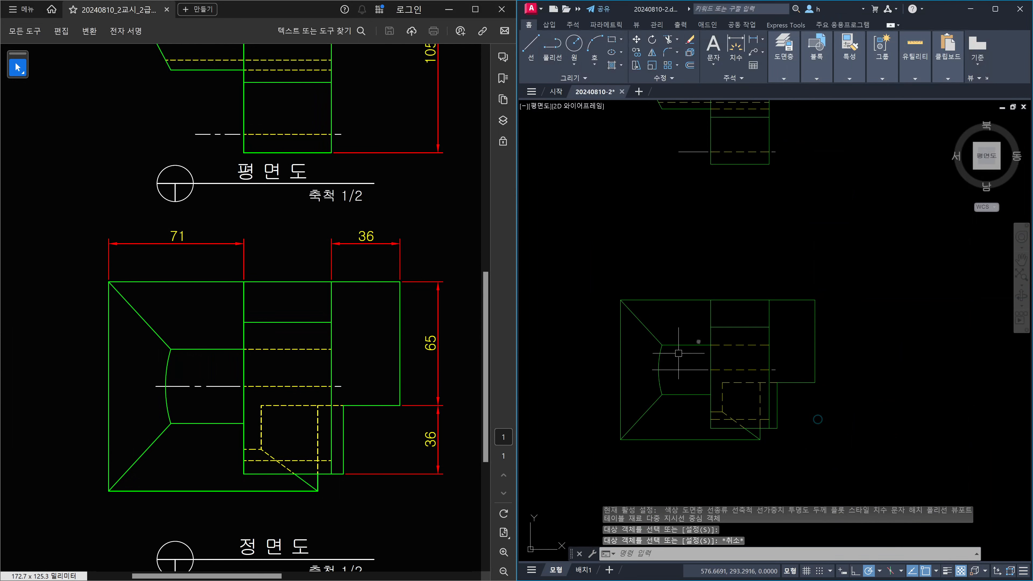
Examine the centre lines of the right side view (우측면도) in the reference PDF
click(406, 397)
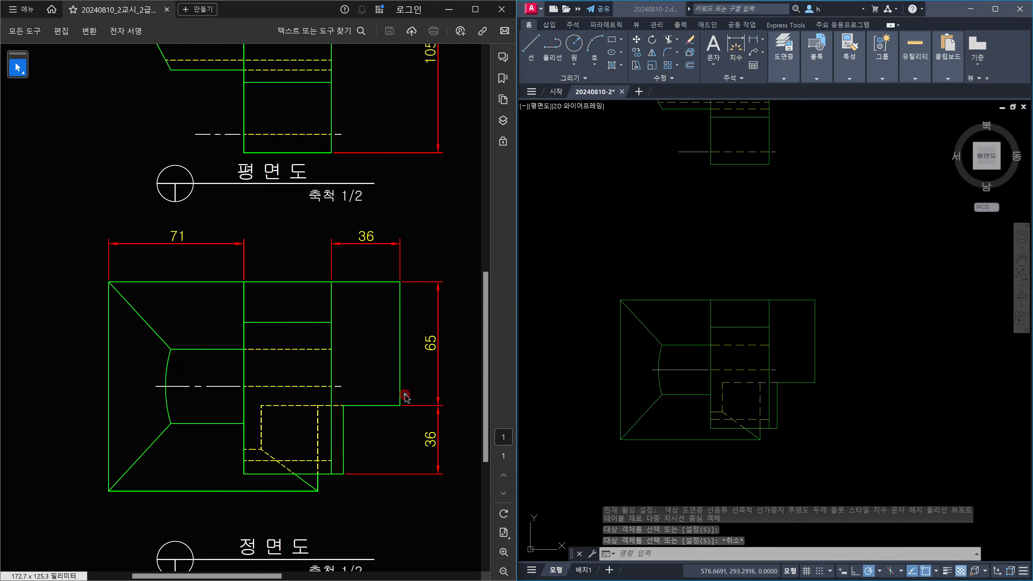
click(25, 74)
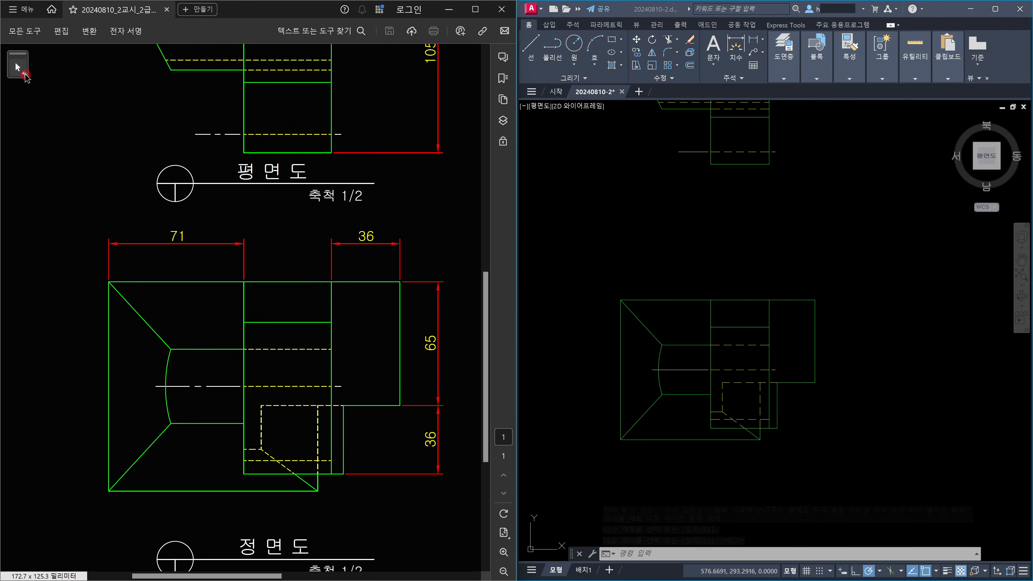
click(61, 96)
drag(411, 416, 99, 381)
click(832, 448)
key(Escape)
key(Escape)
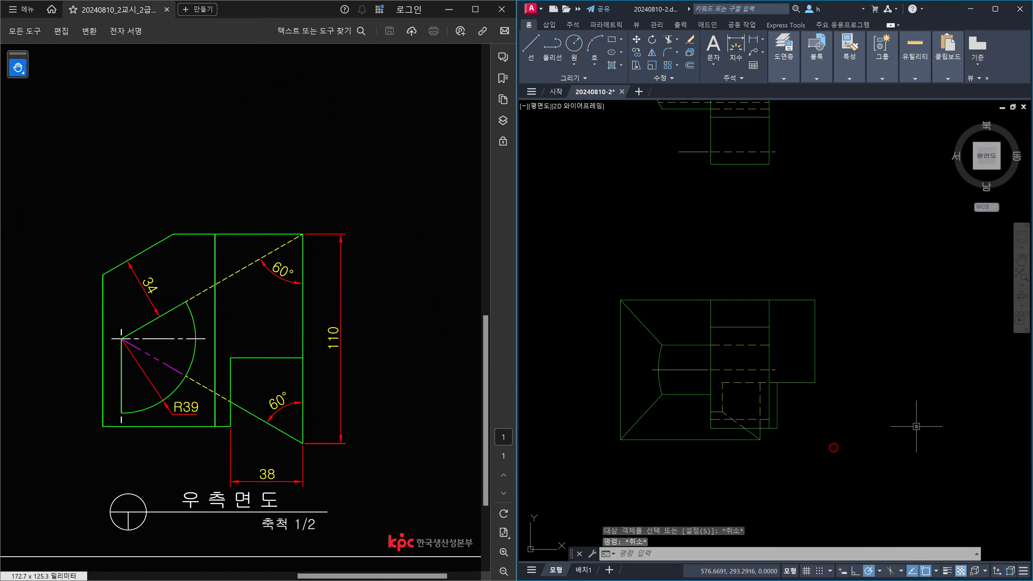
Draw a horizontal line in the right side view from the sector's centre point to its arc
middle_drag(917, 427, 599, 400)
scroll(748, 360, up, 5)
middle_drag(736, 347, 813, 313)
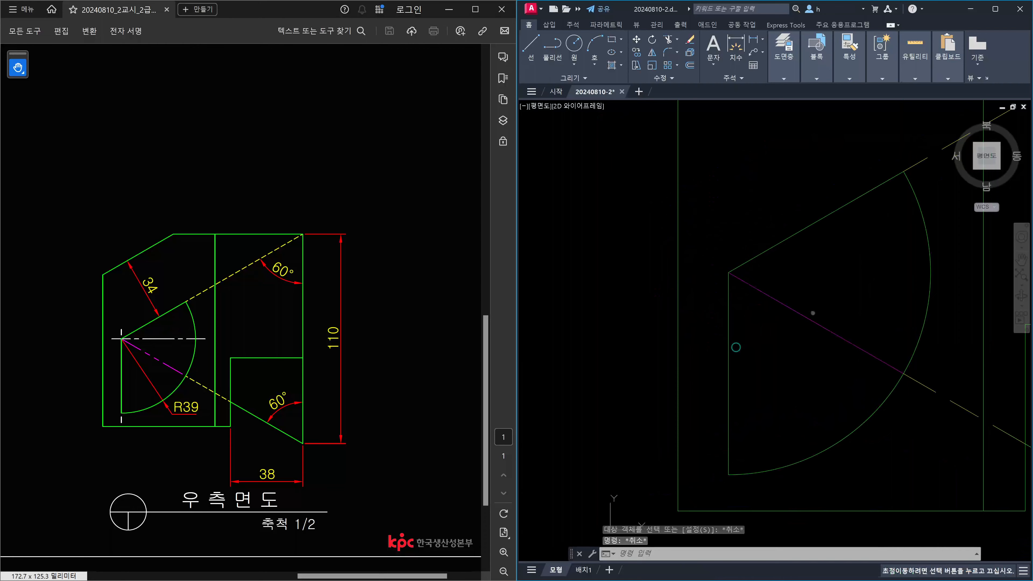
text(l)
key(Return)
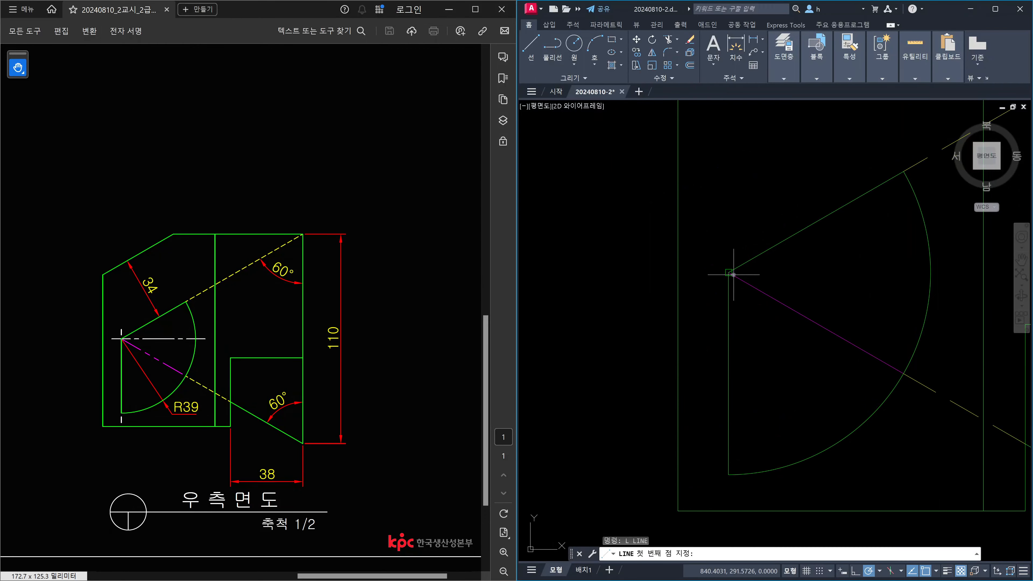
click(729, 274)
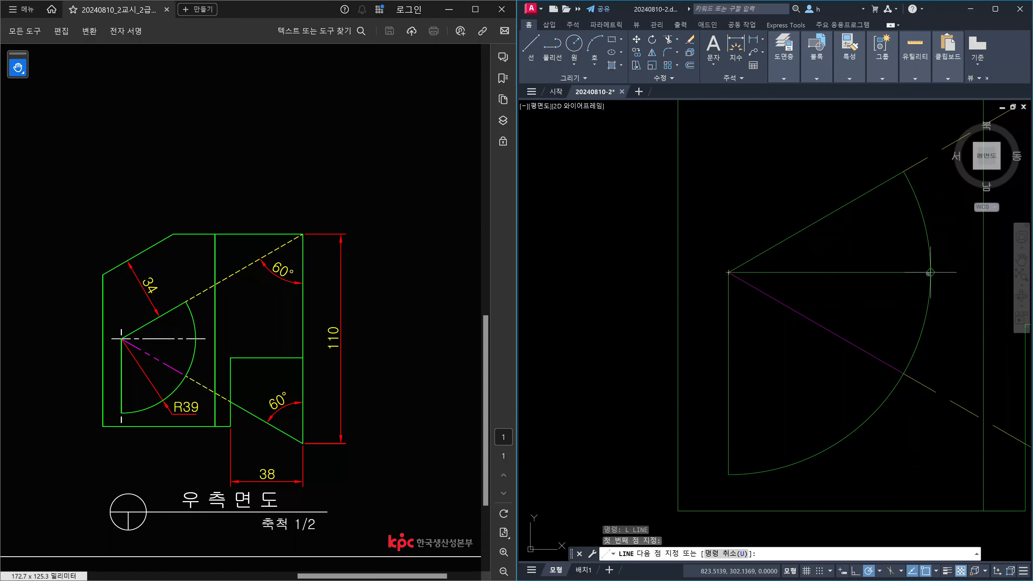
click(930, 273)
key(Escape)
Draw a vertical line 5 long upward from the sector's centre point in the right side view
key(Return)
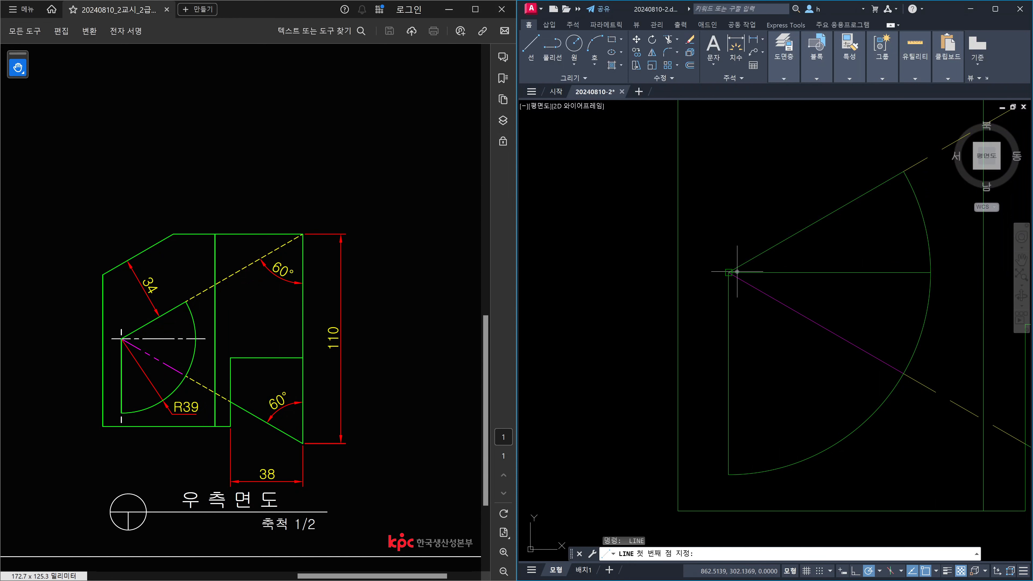
click(729, 273)
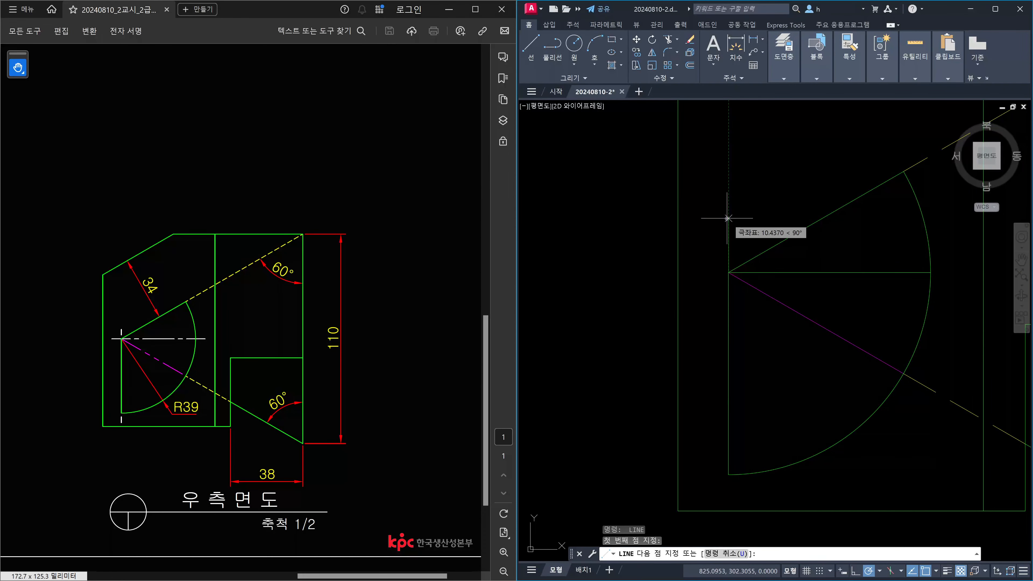
text(5)
key(Return)
key(Escape)
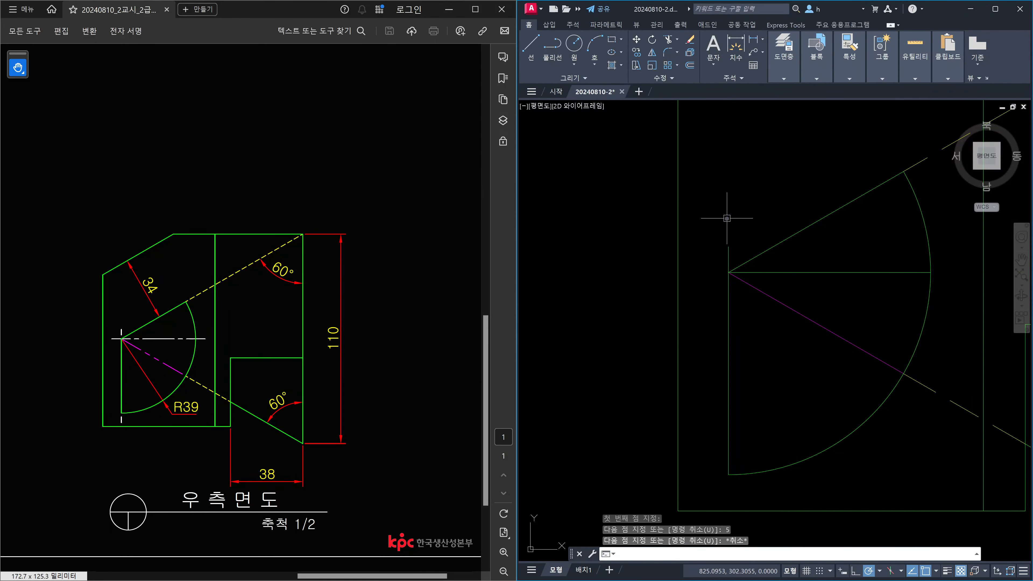
Assign the horizontal line and the short vertical line at the sector's centre to the 중심선 layer
click(865, 293)
click(847, 257)
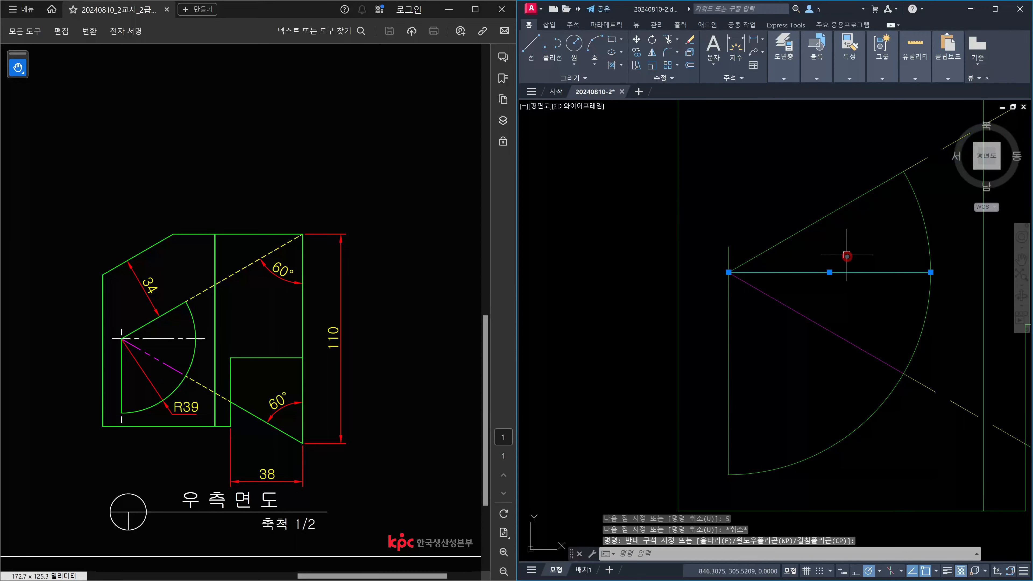
click(728, 258)
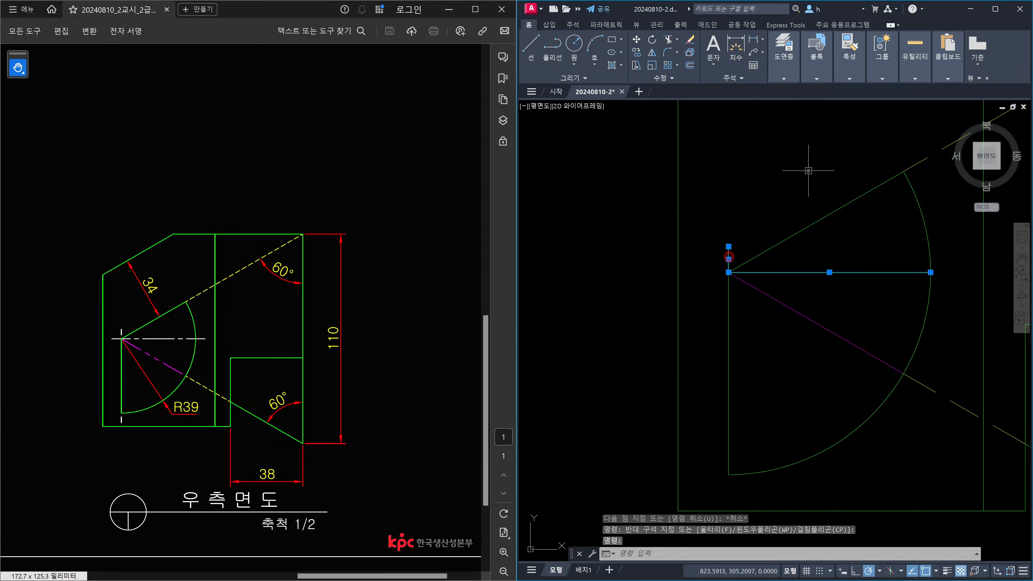
click(784, 78)
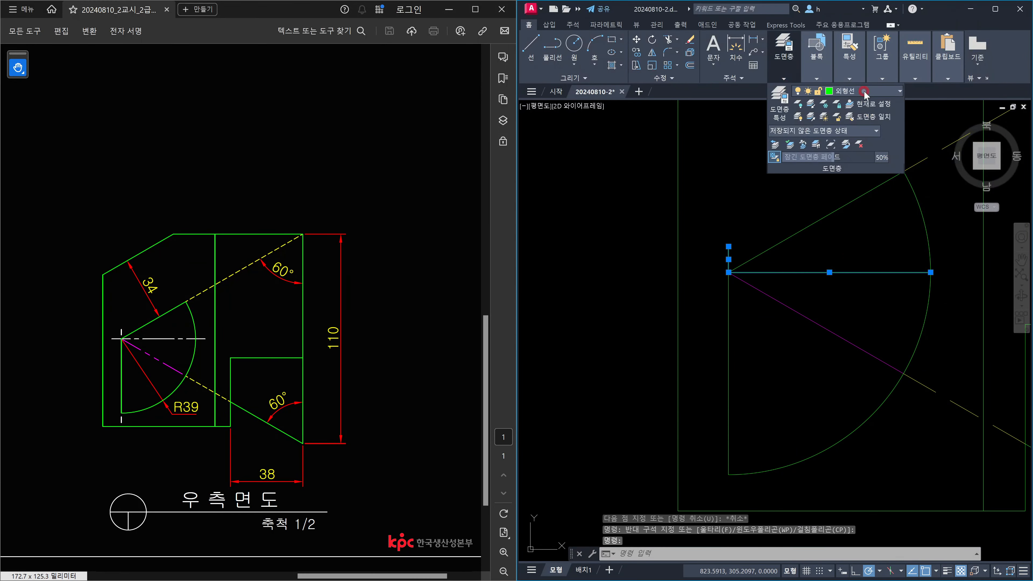
click(863, 90)
click(864, 179)
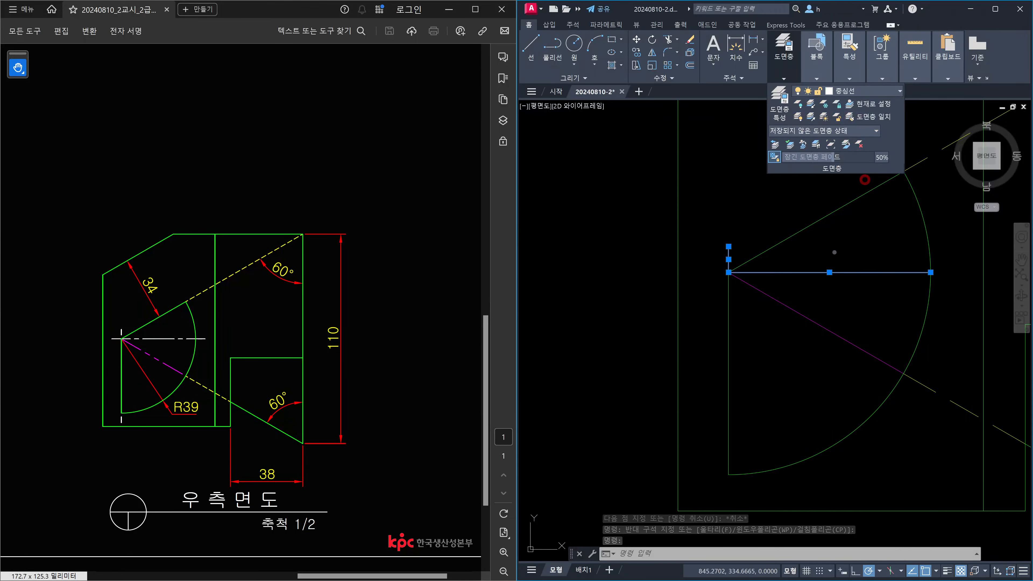
key(Escape)
Lengthen both ends of the sector's horizontal centre line by a delta of 5
text(LEN)
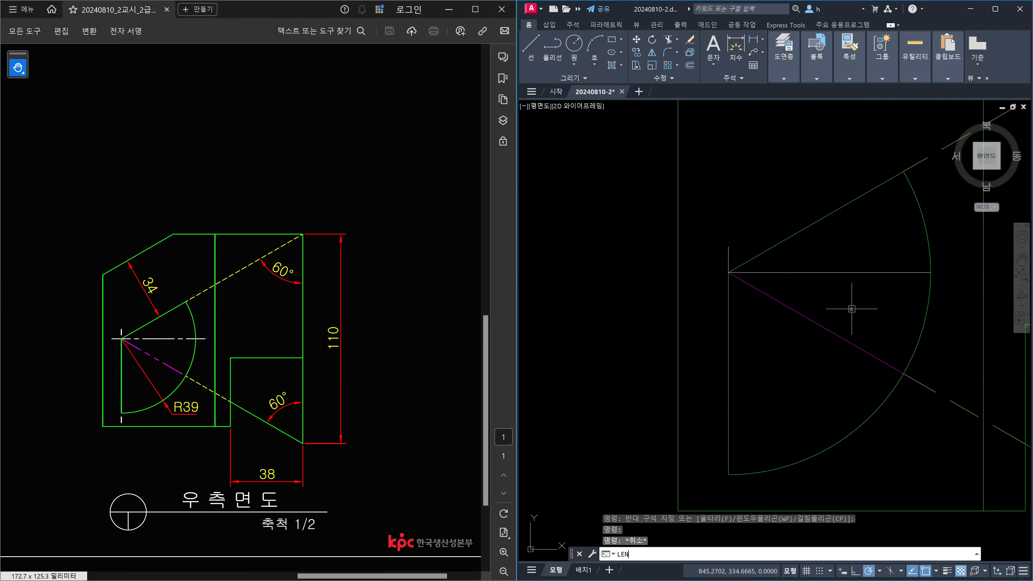
key(Return)
text(DE)
key(Return)
text(5)
key(Return)
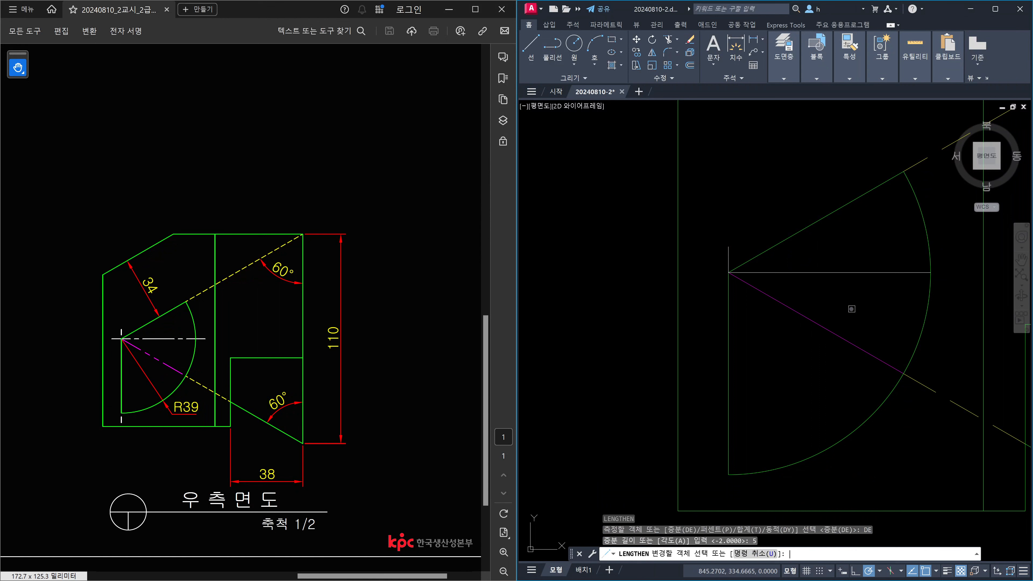
click(875, 273)
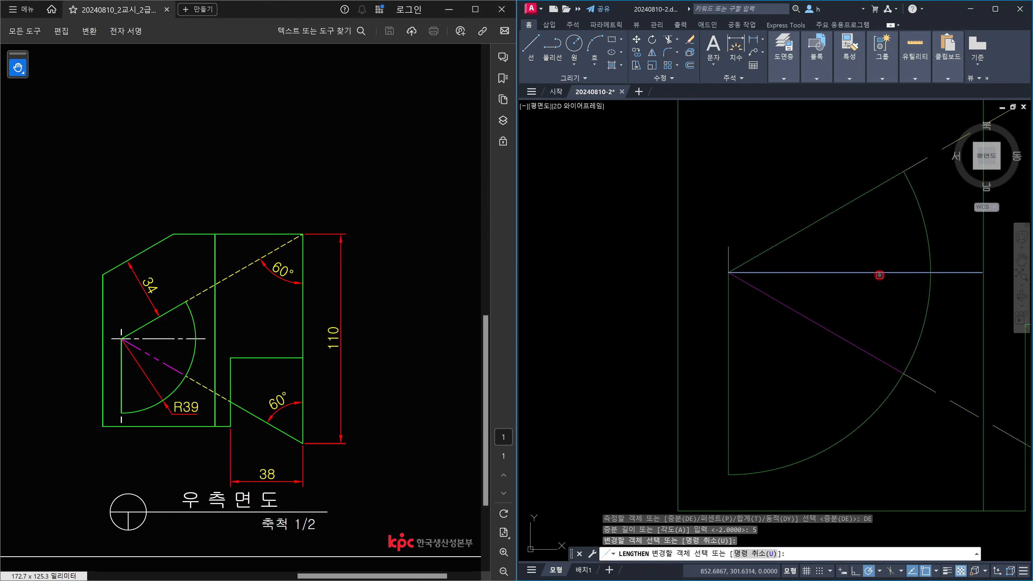
click(761, 274)
key(Escape)
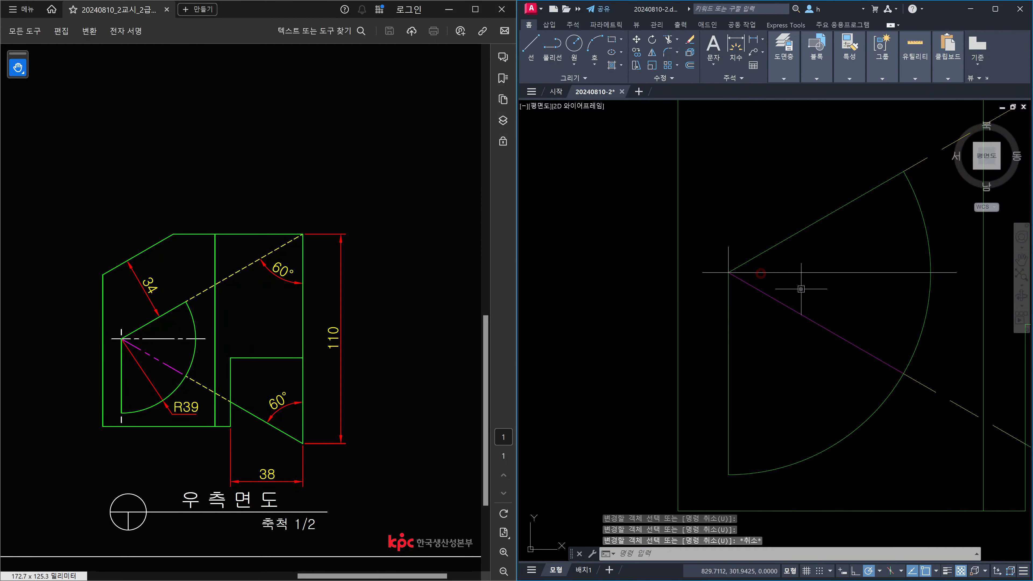
Shorten the lower end of the short vertical centre line above the sector's centre point by a delta of -2
text(LEN)
key(Return)
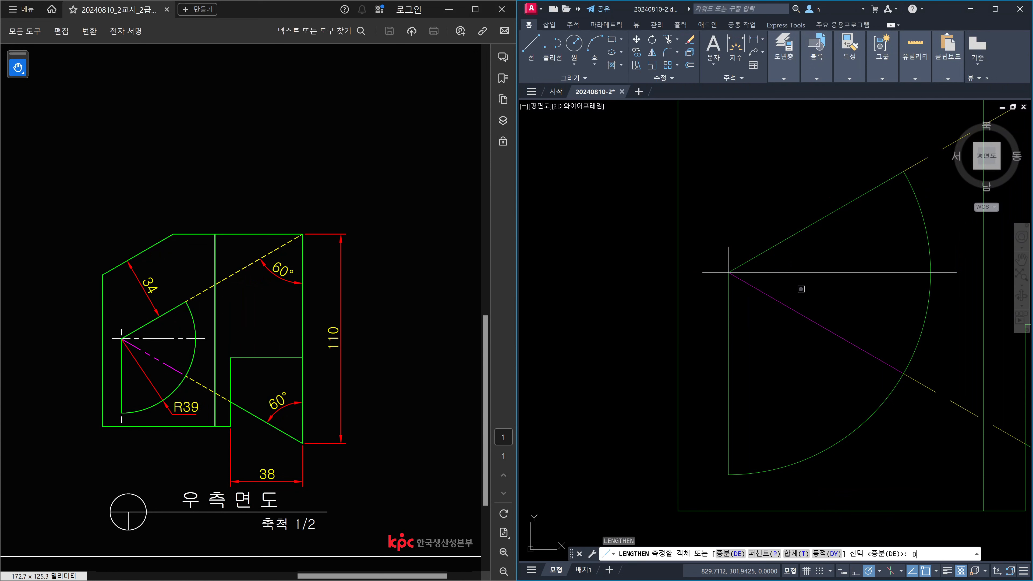
text(DE)
key(Return)
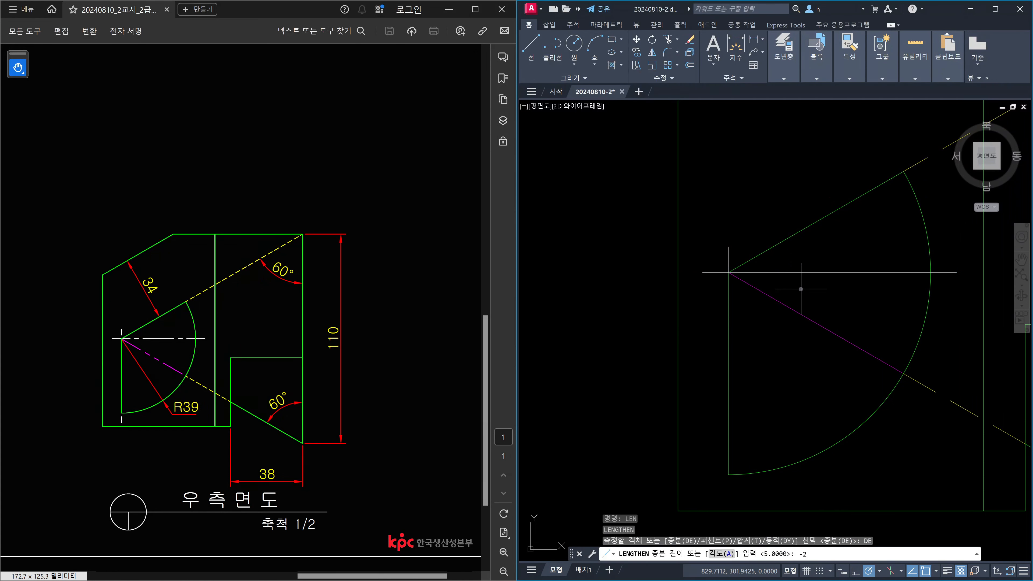
text(-2)
key(Return)
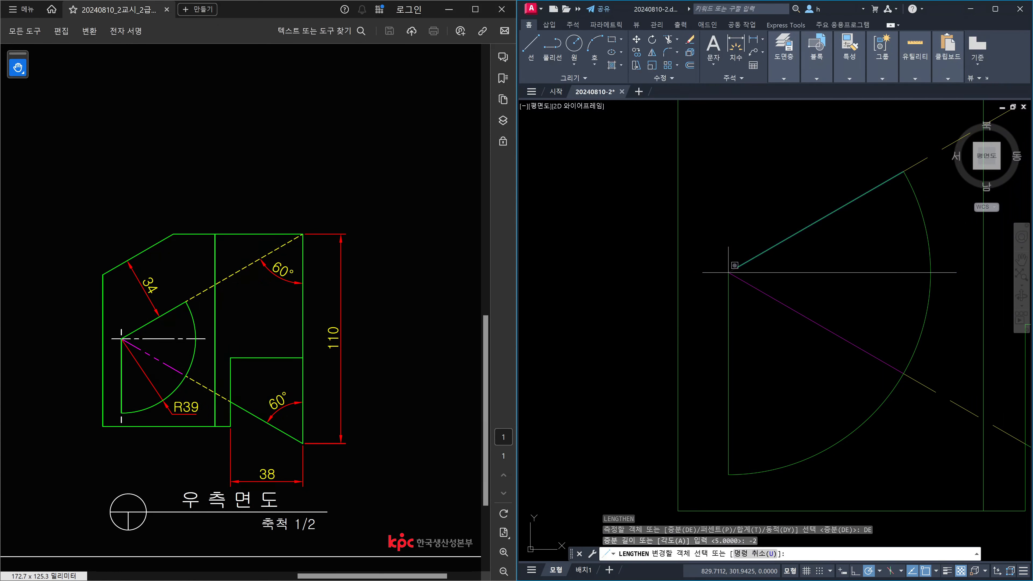
click(731, 264)
key(Escape)
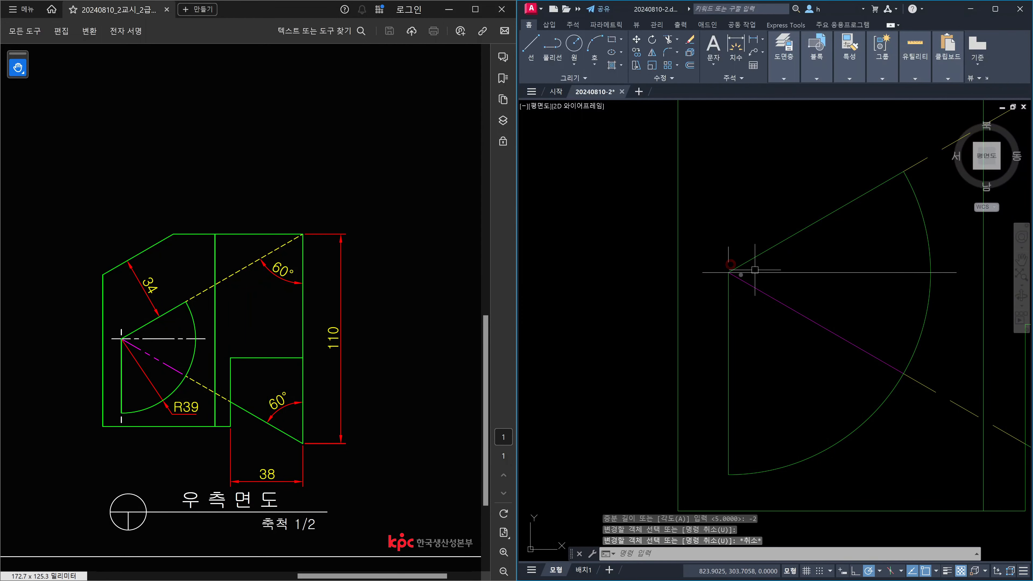
Mirror the short vertical centre line about a horizontal axis through the midpoint of the sector's vertical edge, keeping the original
middle_drag(764, 325, 764, 293)
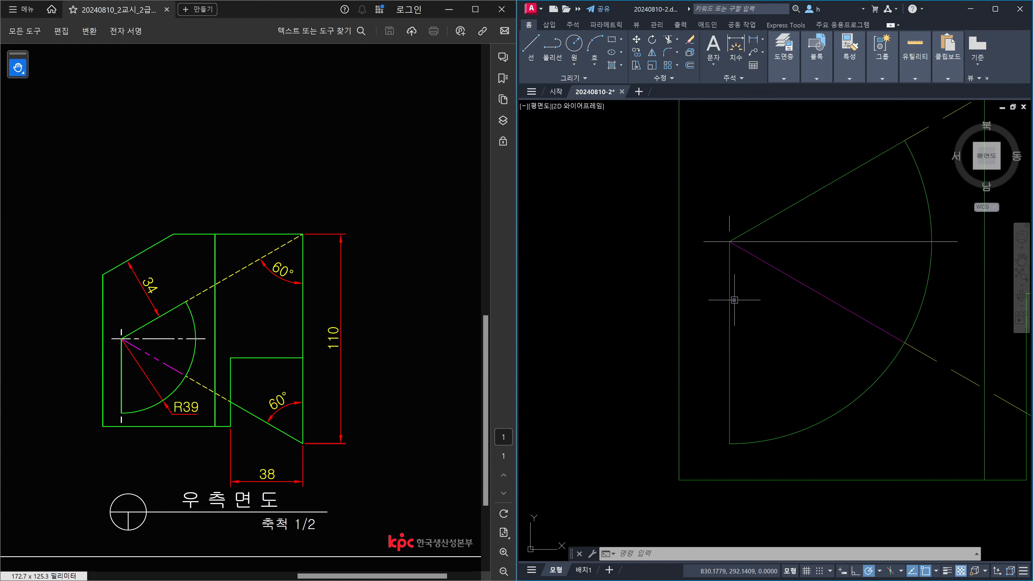
text(mi)
key(Return)
click(730, 224)
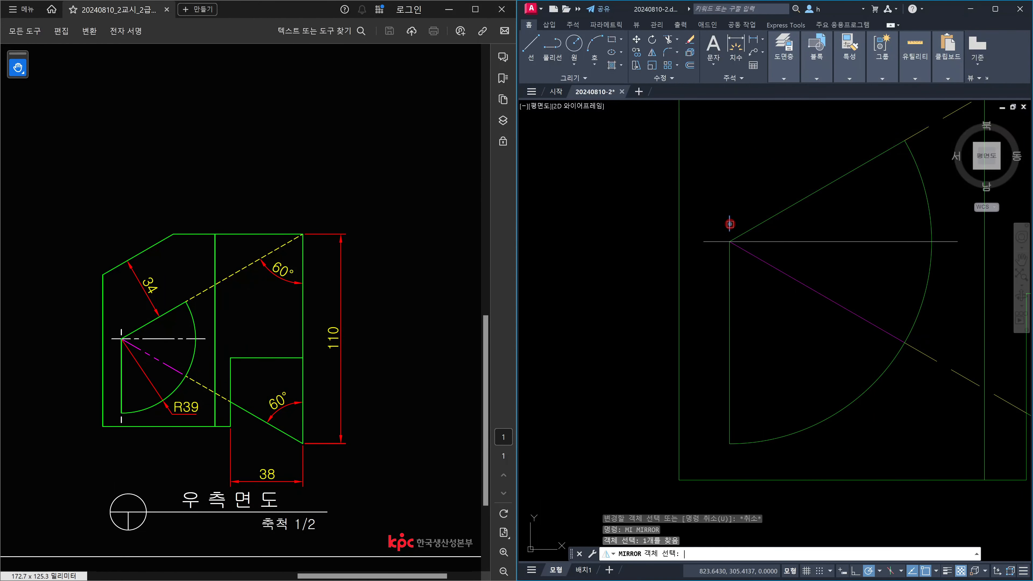
key(Return)
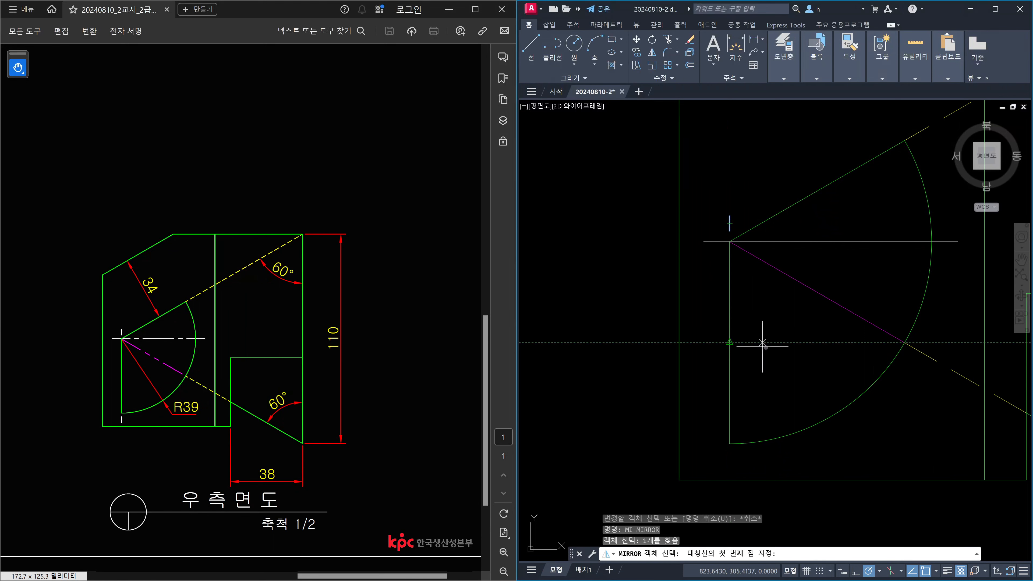
shift+right_click(790, 358)
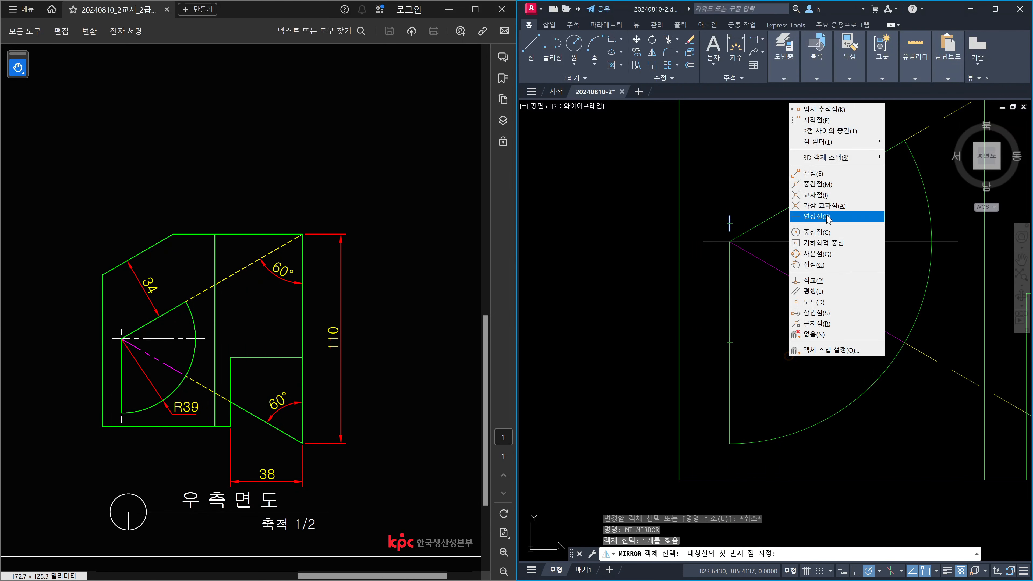
click(818, 184)
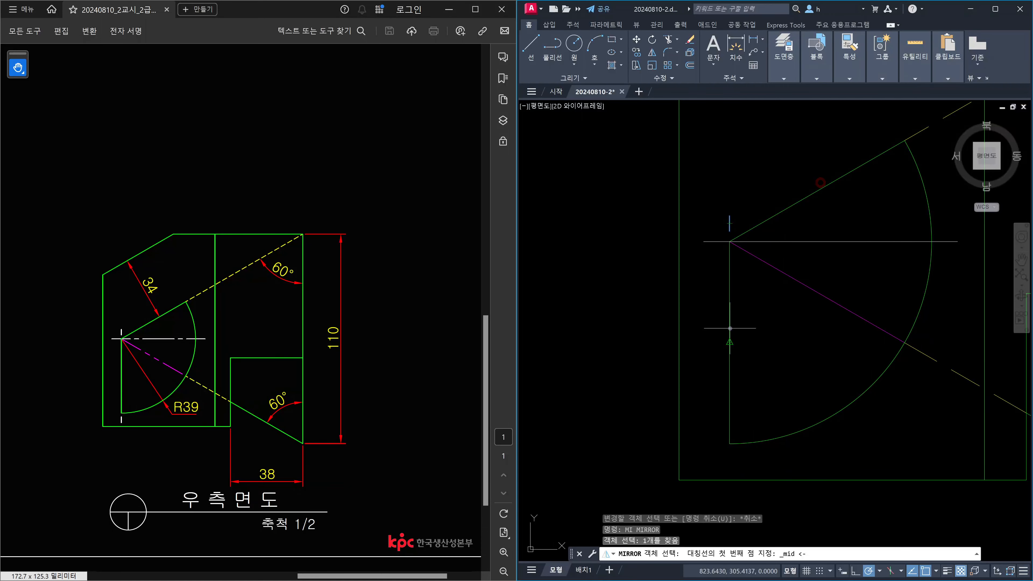
click(730, 329)
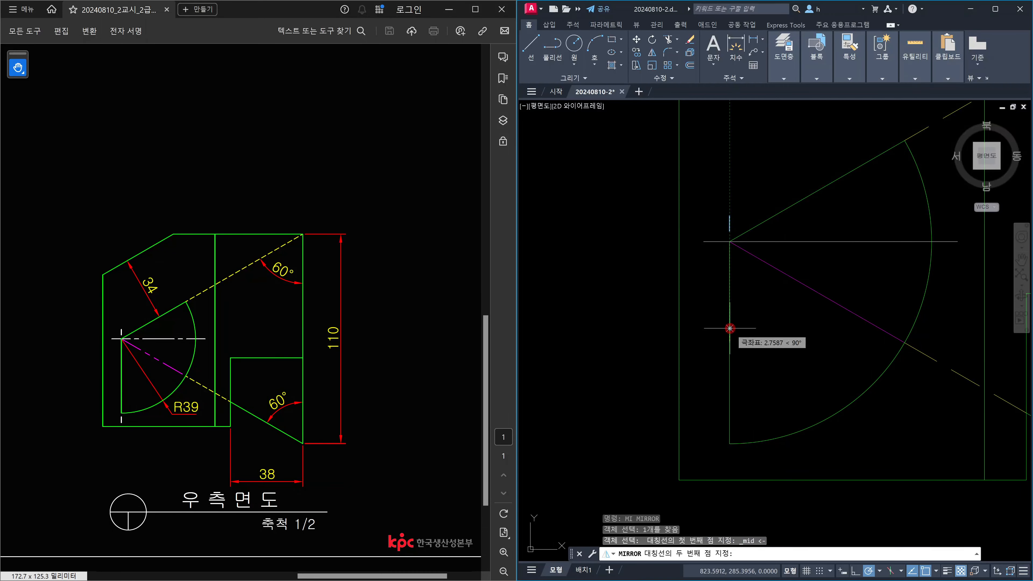
click(551, 343)
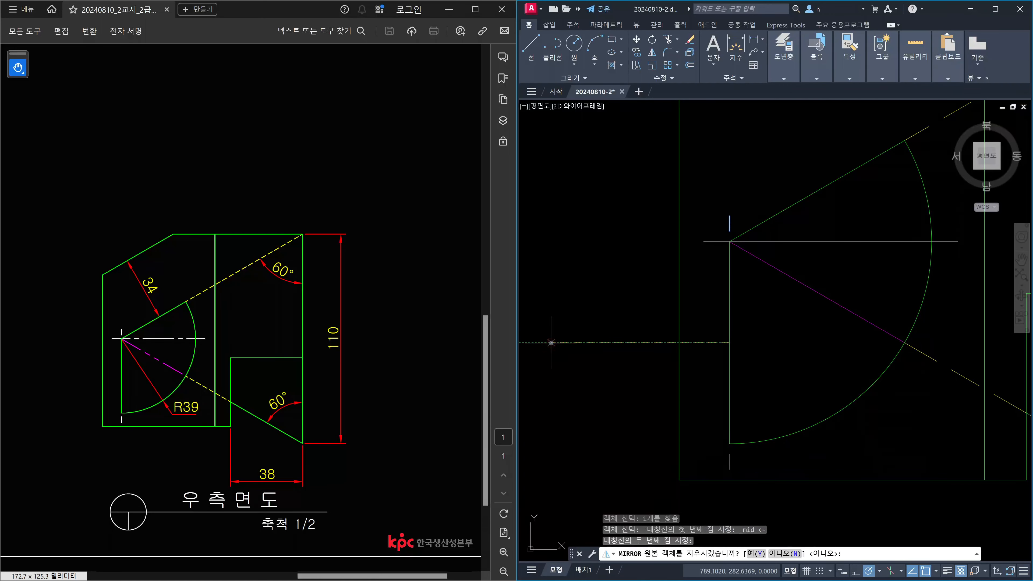
key(Return)
key(Escape)
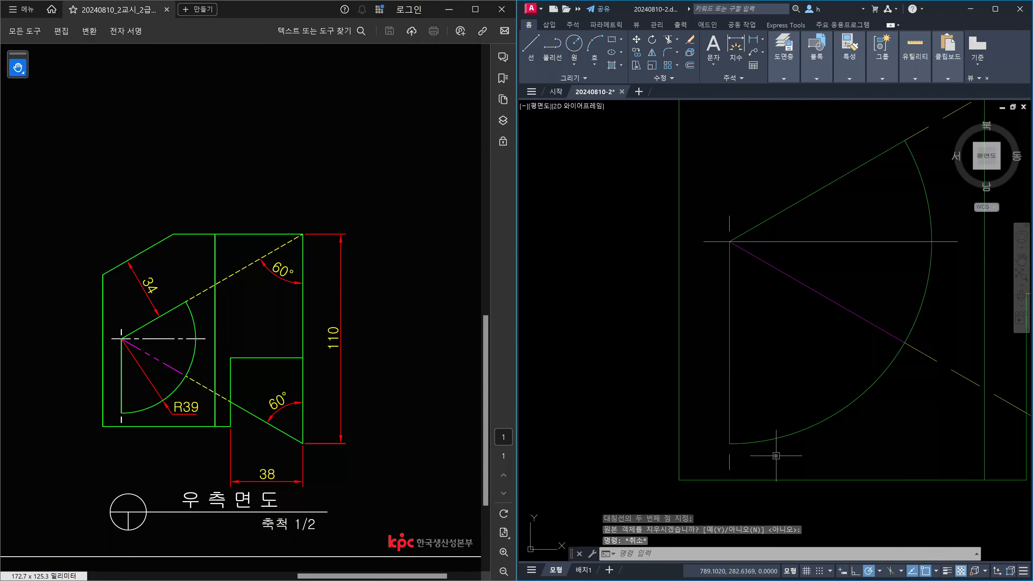
scroll(807, 386, down, 3)
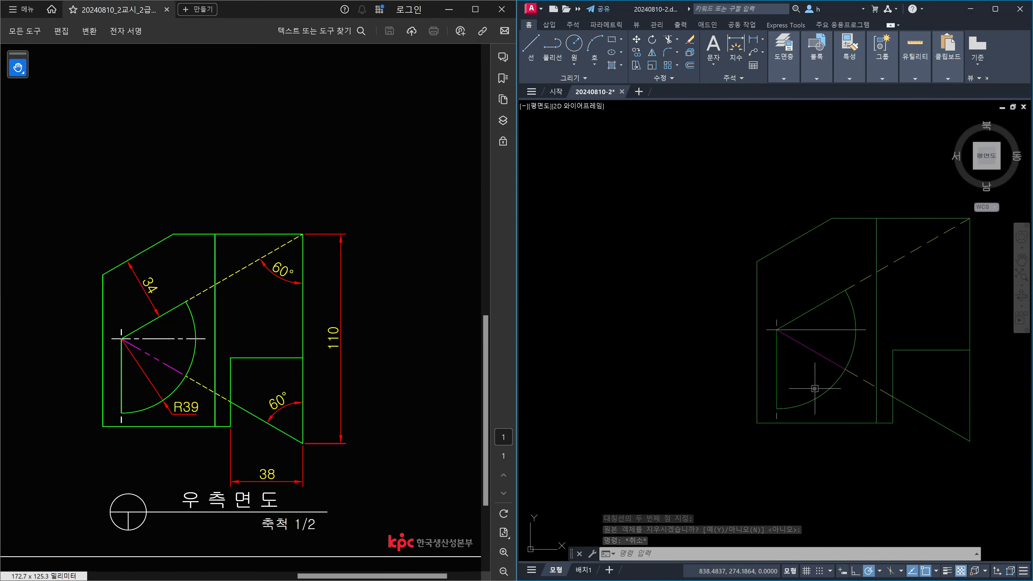
scroll(832, 398, down, 2)
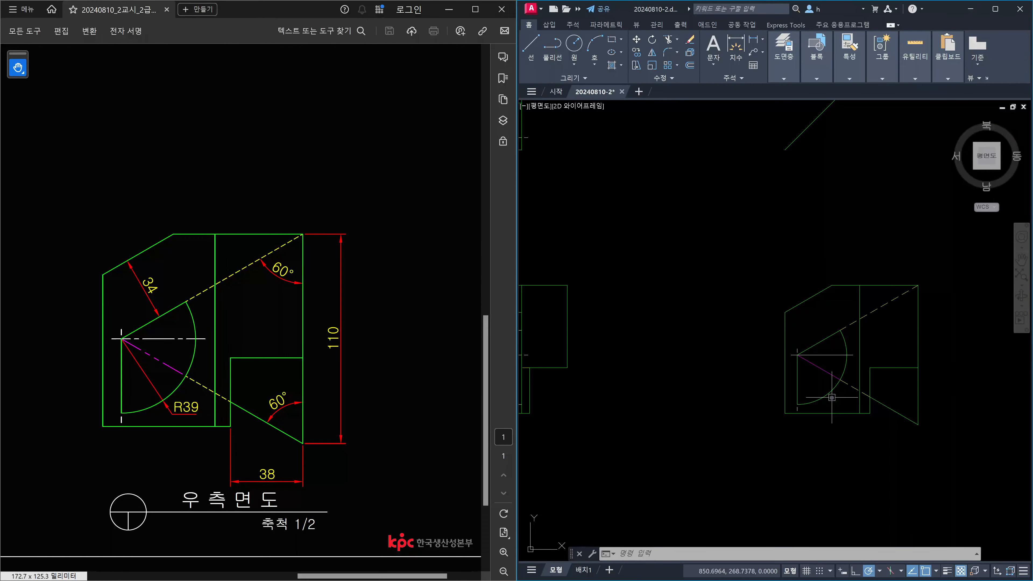
scroll(832, 397, down, 3)
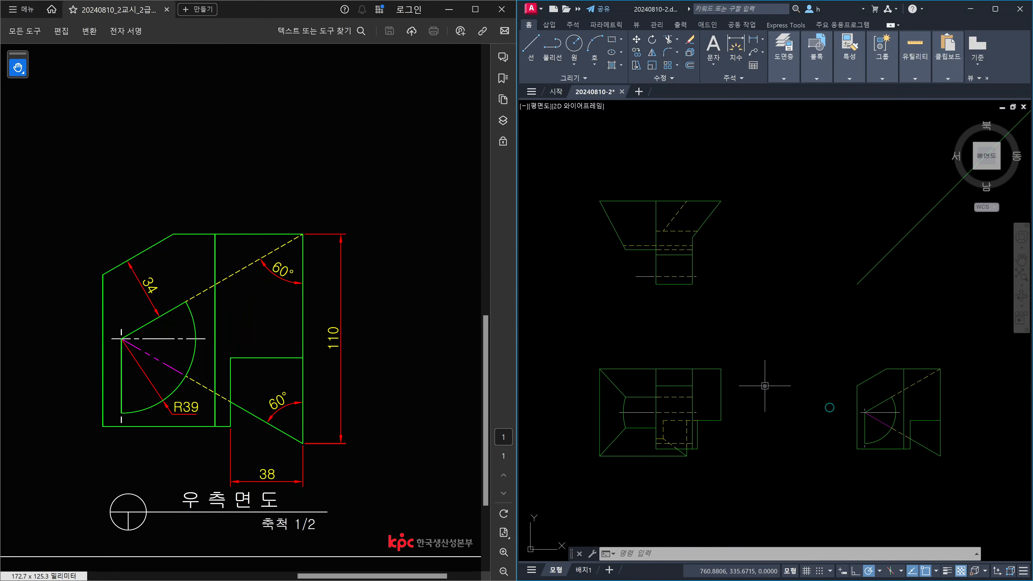